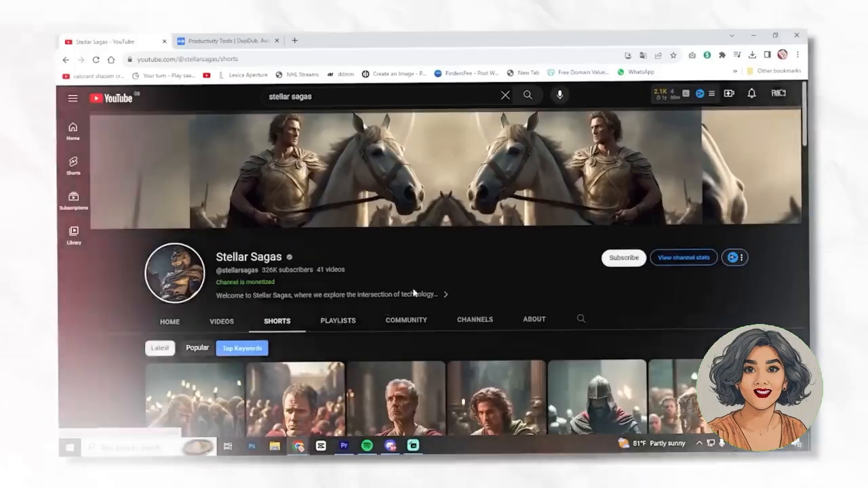
Open the Stellar Sagas Short "The Doctor who Triggered a War between 2 Mighty…" and copy its video link
{"action": "scroll", "coordinate": [414, 292], "scroll_direction": "down", "scroll_amount": 8}
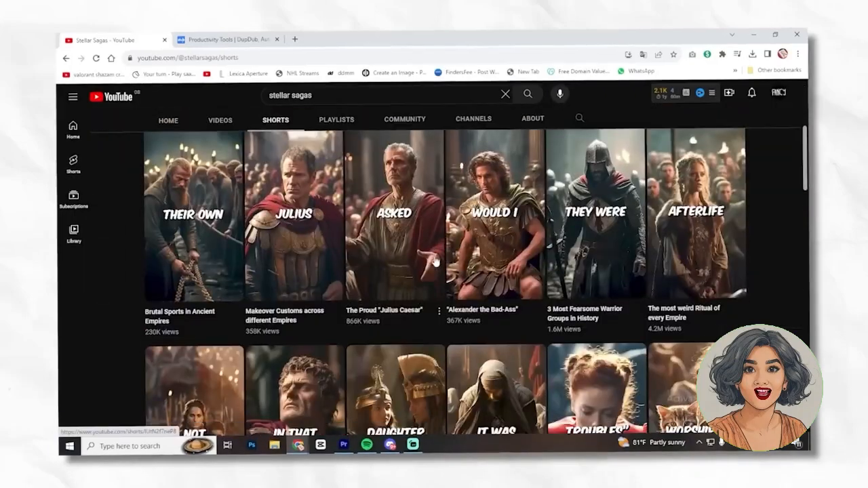
{"action": "left_click", "coordinate": [399, 305]}
{"action": "right_click", "coordinate": [447, 239]}
{"action": "left_click", "coordinate": [488, 267]}
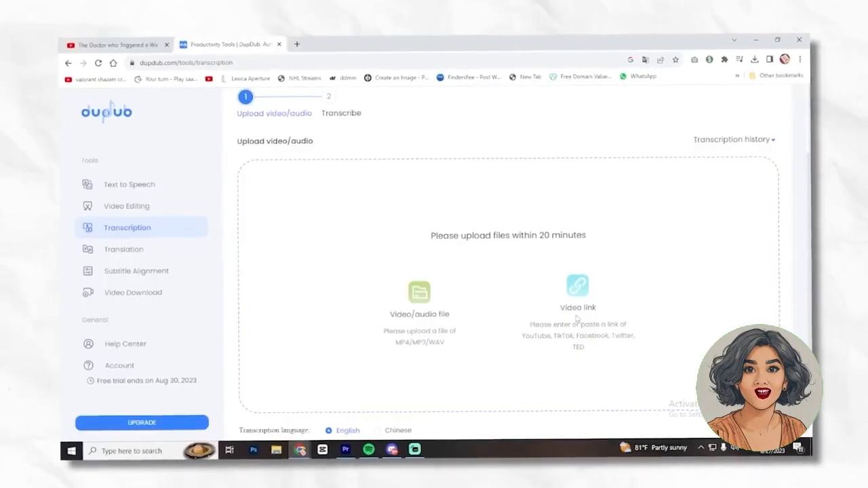
Transcribe the copied Short in DupDub from its video link and copy the finished transcript
{"action": "left_click", "coordinate": [577, 298]}
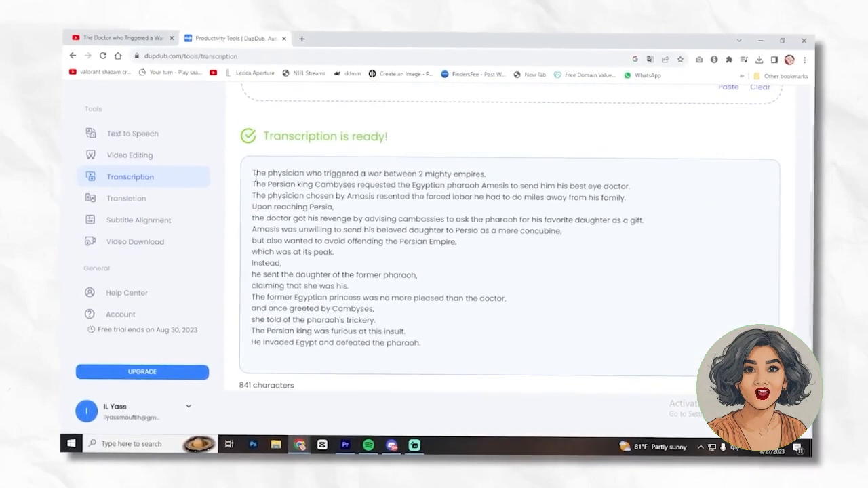
{"action": "left_click", "coordinate": [475, 318]}
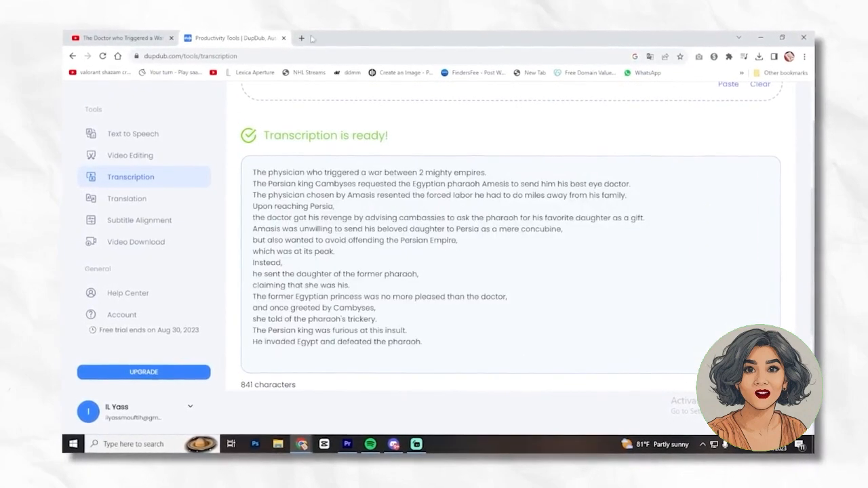
Open ChatGPT in a new tab and send "reword this in simple english" followed by the copied transcript
{"action": "left_click", "coordinate": [303, 38]}
{"action": "type", "text": "ch"}
{"action": "key", "text": "Return"}
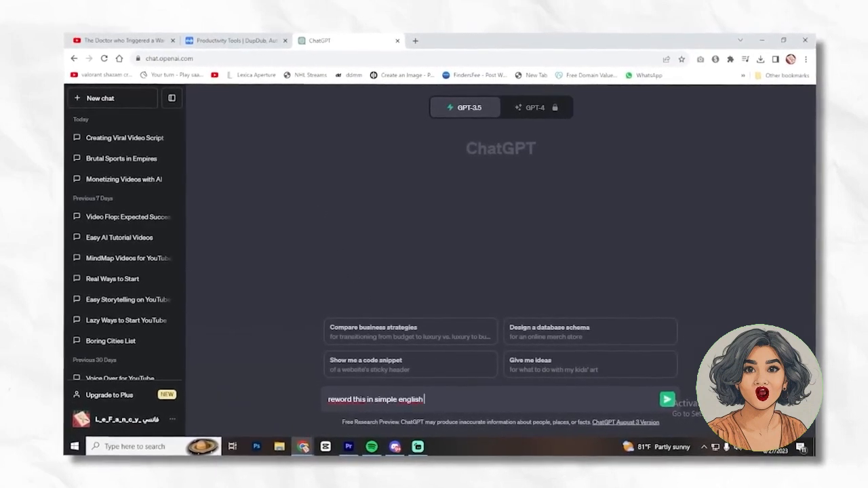
{"action": "key", "text": "ctrl+v"}
{"action": "key", "text": "Return"}
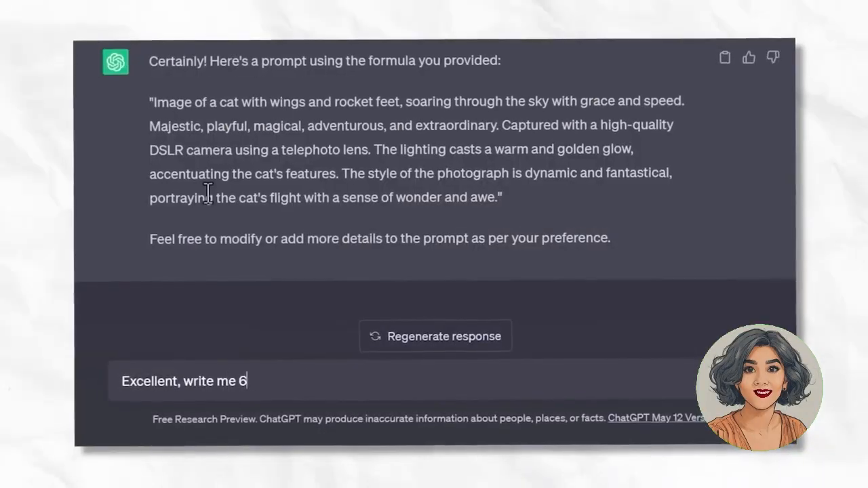
Ask ChatGPT "Excellent, write me 6 Midjourney prompts of a cat with wings, dressed as batman"
{"action": "type", "text": "prompts of a cat with wings, dressed as batman"}
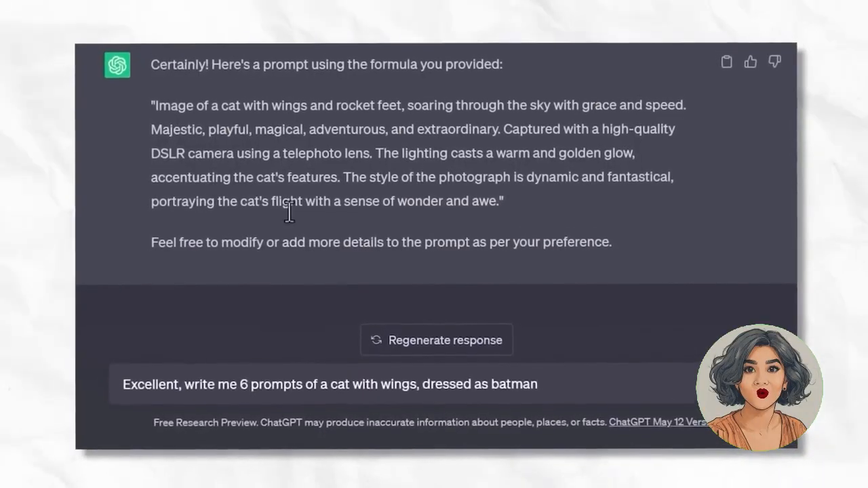
{"action": "left_click", "coordinate": [245, 385]}
{"action": "type", "text": "Midjourney"}
{"action": "key", "text": "Return"}
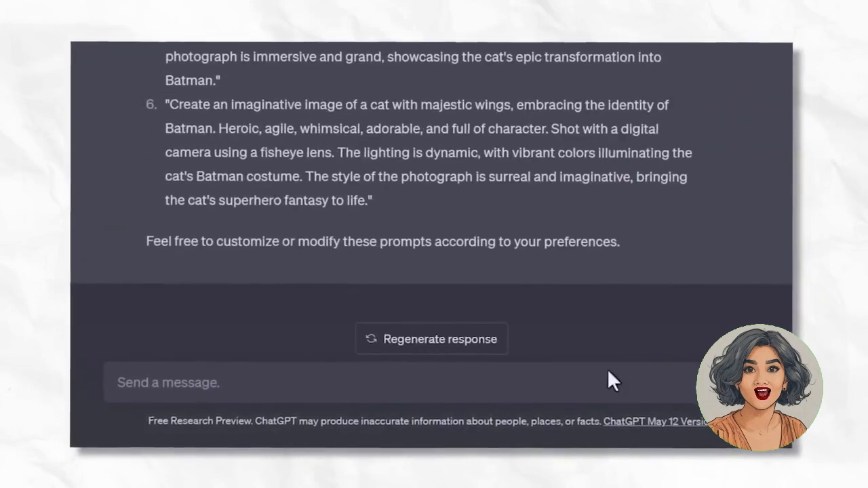
Copy the fourth generated prompt, beginning "Envision a captivating scene", and paste it into a Midjourney bot command in Discord
{"action": "scroll", "coordinate": [282, 126], "scroll_direction": "up", "scroll_amount": 3}
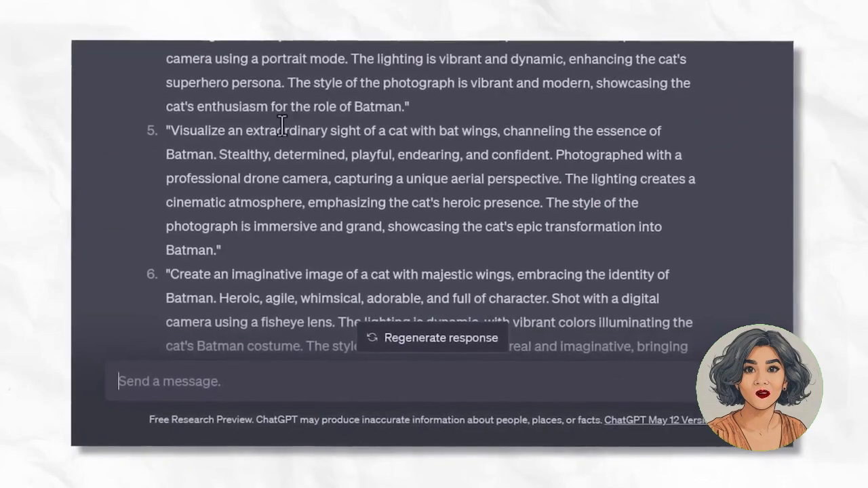
{"action": "scroll", "coordinate": [282, 126], "scroll_direction": "up", "scroll_amount": 5}
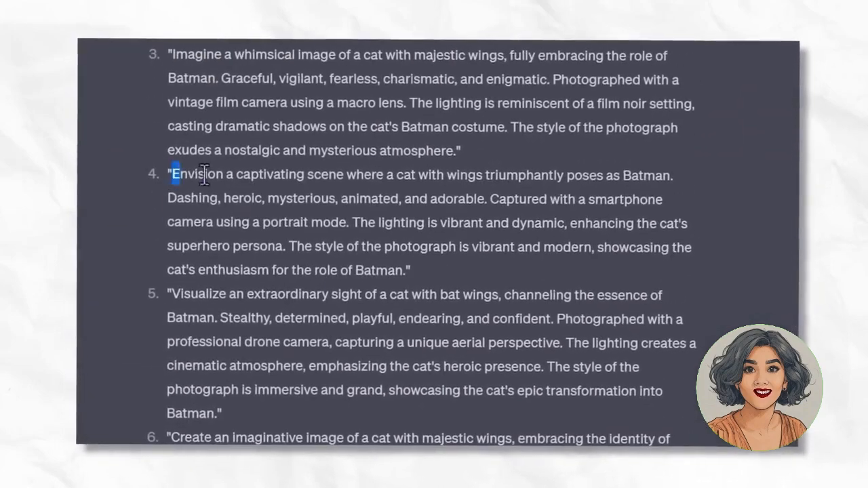
{"action": "left_click_drag", "start_coordinate": [170, 176], "coordinate": [404, 272]}
{"action": "key", "text": "ctrl+c"}
{"action": "type", "text": "/"}
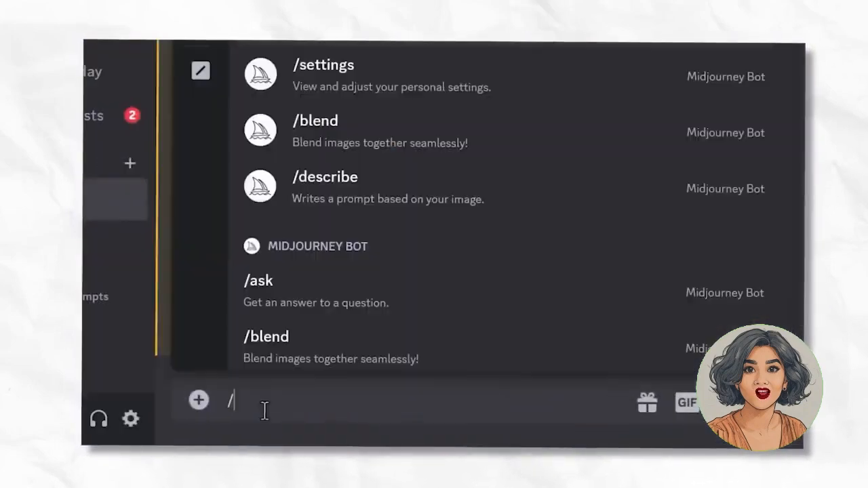
{"action": "key", "text": "ctrl+v"}
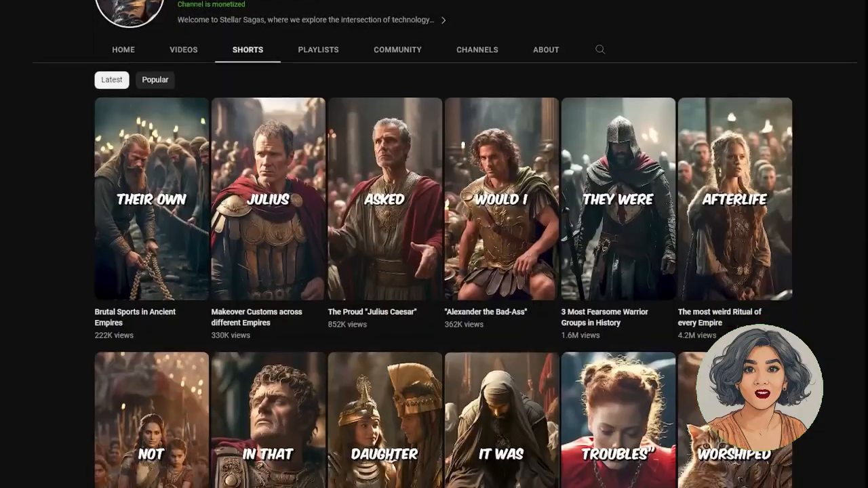
{"action": "scroll", "coordinate": [434, 244], "scroll_direction": "down", "scroll_amount": 5}
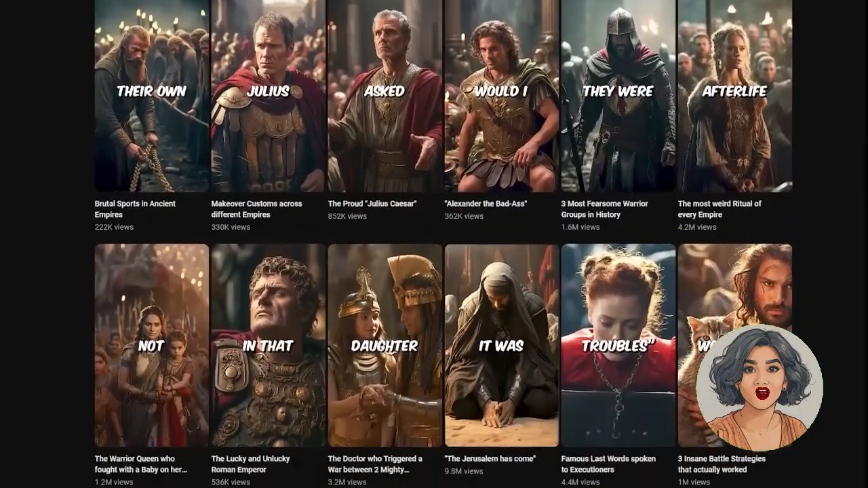
{"action": "scroll", "coordinate": [434, 244], "scroll_direction": "down", "scroll_amount": 6}
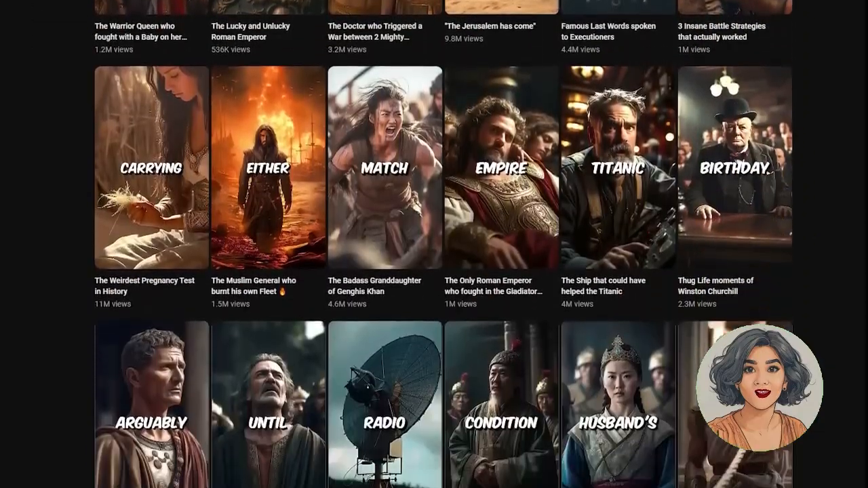
{"action": "scroll", "coordinate": [433, 244], "scroll_direction": "down", "scroll_amount": 6}
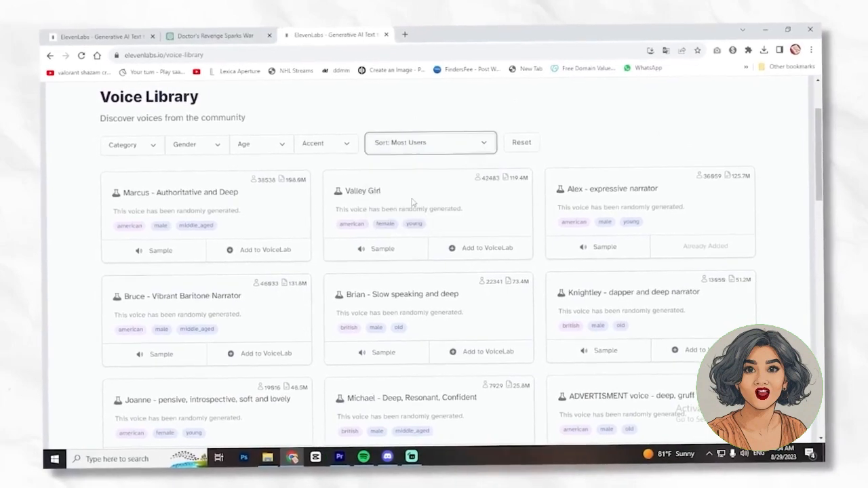
Preview a voice in the ElevenLabs Voice Library and add "Brian - Slow speaking and deep" to VoiceLab
{"action": "left_click", "coordinate": [366, 250]}
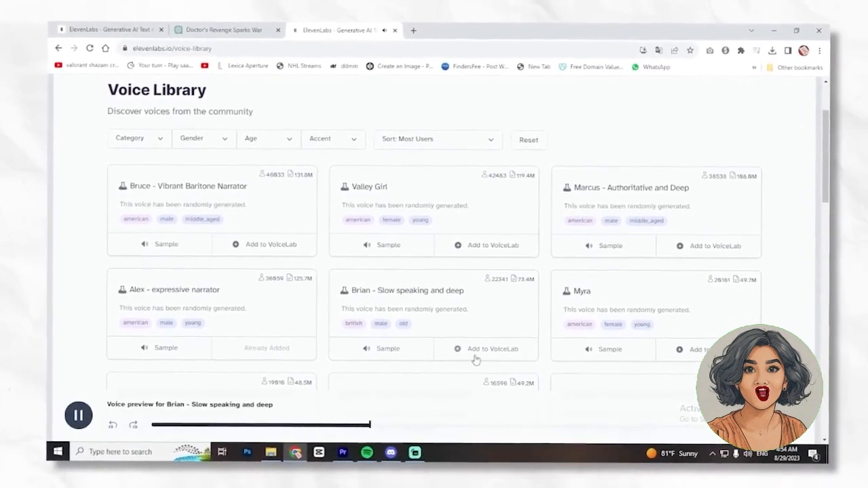
{"action": "left_click", "coordinate": [474, 355]}
{"action": "left_click", "coordinate": [538, 301]}
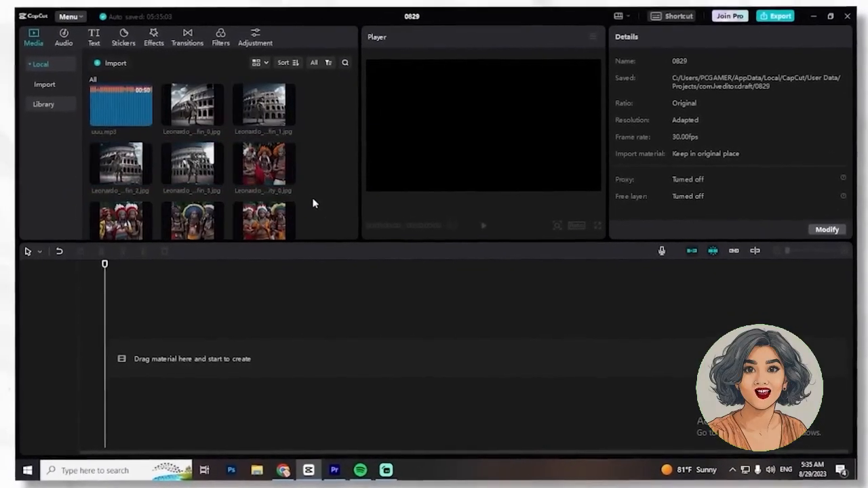
In CapCut, place the uuu.mp3 narration on the timeline and close the gaps between its cut pieces
{"action": "scroll", "coordinate": [305, 213], "scroll_direction": "down", "scroll_amount": 5}
{"action": "scroll", "coordinate": [294, 224], "scroll_direction": "up", "scroll_amount": 5}
{"action": "left_click_drag", "start_coordinate": [138, 210], "coordinate": [116, 362]}
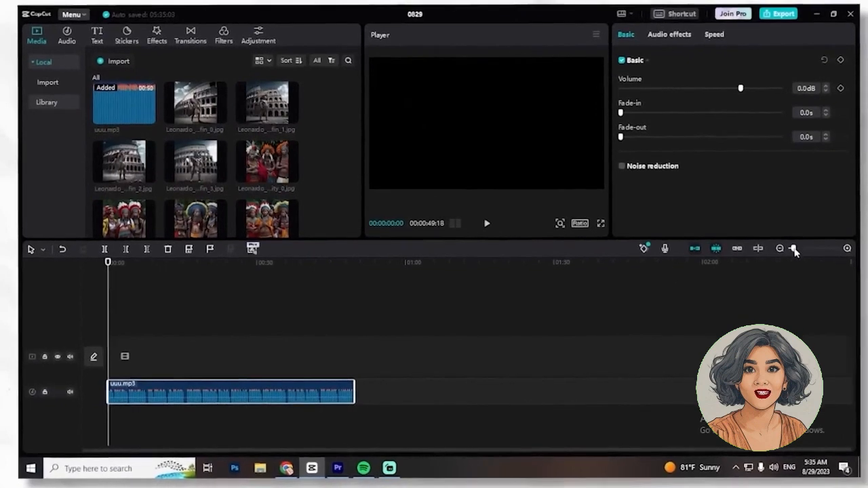
{"action": "left_click_drag", "start_coordinate": [794, 251], "coordinate": [802, 250]}
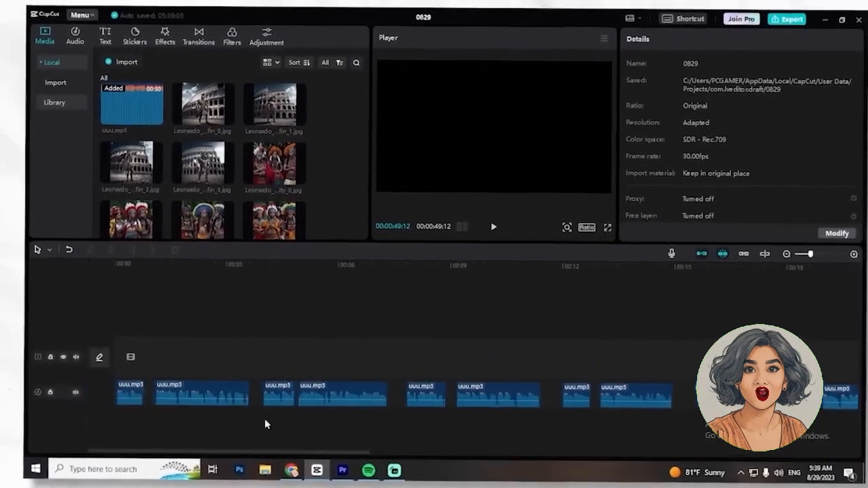
{"action": "left_click_drag", "start_coordinate": [324, 397], "coordinate": [458, 398]}
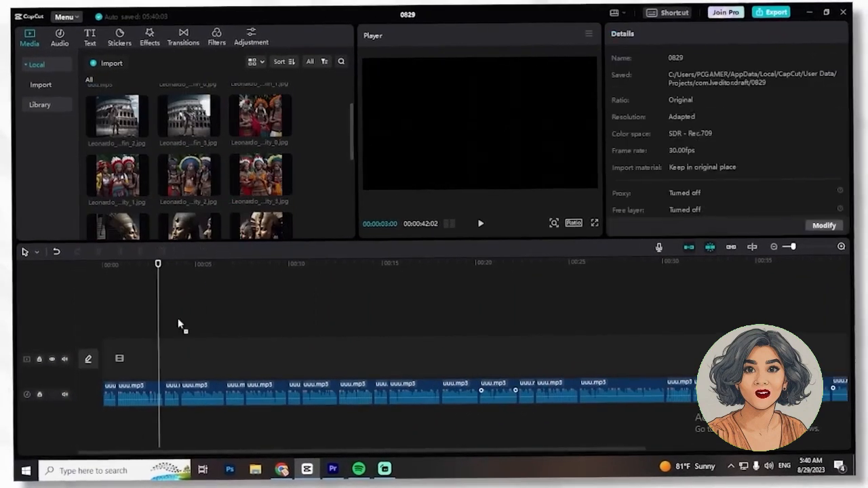
Set the video's aspect ratio to 9:16 and scale the first Mayan image to 178%
{"action": "left_click", "coordinate": [583, 232]}
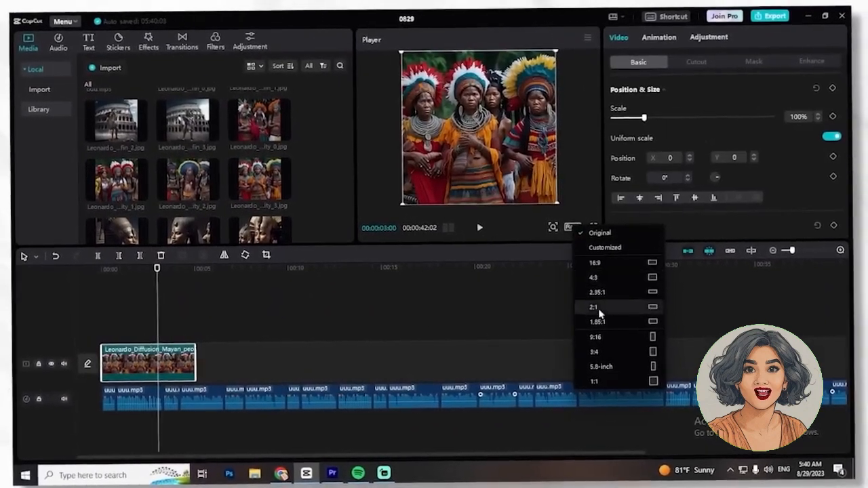
{"action": "left_click", "coordinate": [612, 337]}
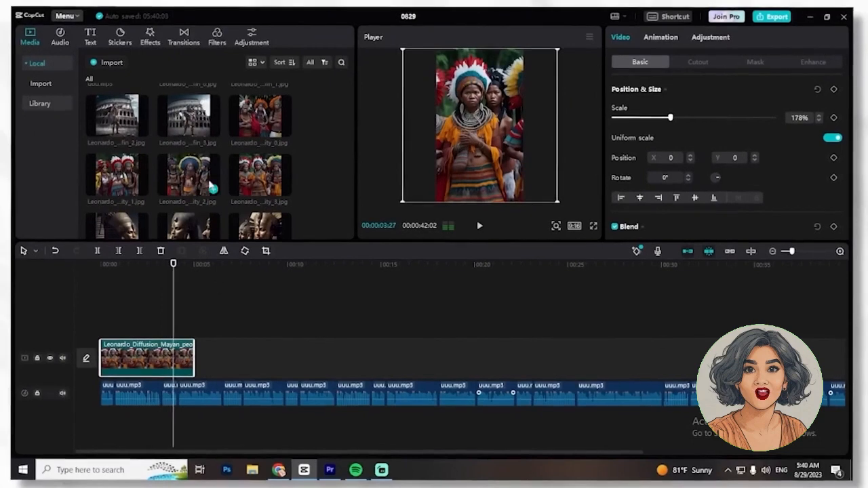
Add three more Mayan people images to the main track, one after another behind the first clip
{"action": "left_click_drag", "start_coordinate": [213, 187], "coordinate": [213, 363]}
{"action": "left_click_drag", "start_coordinate": [124, 190], "coordinate": [309, 366]}
{"action": "left_click_drag", "start_coordinate": [250, 115], "coordinate": [410, 367]}
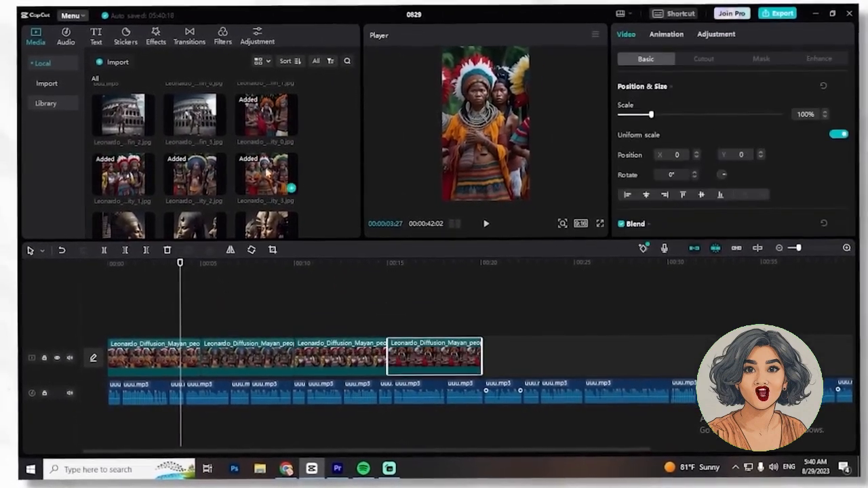
Add two Mayan portrait images to the end of the image sequence
{"action": "scroll", "coordinate": [266, 172], "scroll_direction": "down", "scroll_amount": 5}
{"action": "left_click_drag", "start_coordinate": [212, 155], "coordinate": [515, 359]}
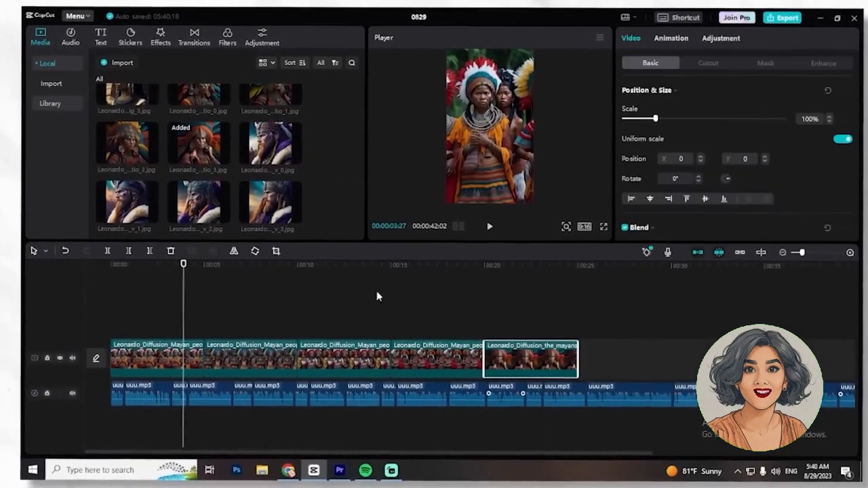
{"action": "left_click_drag", "start_coordinate": [143, 145], "coordinate": [624, 360]}
Play back the narration and shorten the first four Mayan people clips to match its sentences
{"action": "key", "text": "space"}
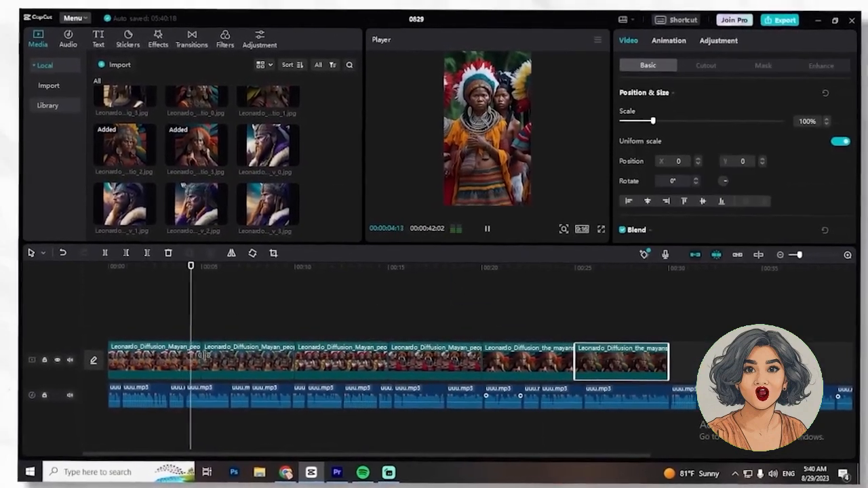
{"action": "key", "text": "space"}
{"action": "left_click_drag", "start_coordinate": [201, 356], "coordinate": [165, 358]}
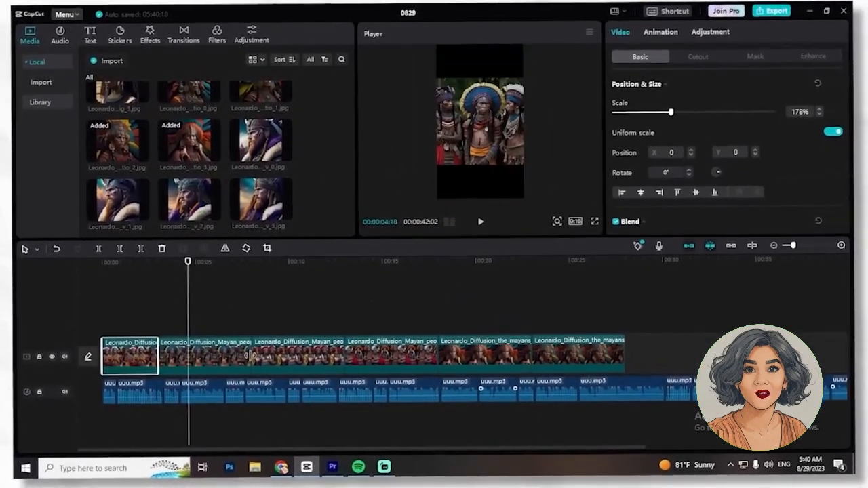
{"action": "left_click_drag", "start_coordinate": [252, 355], "coordinate": [211, 356]}
{"action": "left_click_drag", "start_coordinate": [303, 356], "coordinate": [260, 356]}
{"action": "left_click_drag", "start_coordinate": [353, 356], "coordinate": [323, 356]}
Shorten the two Mayan portrait clips at the end of the image sequence
{"action": "left_click", "coordinate": [378, 366]}
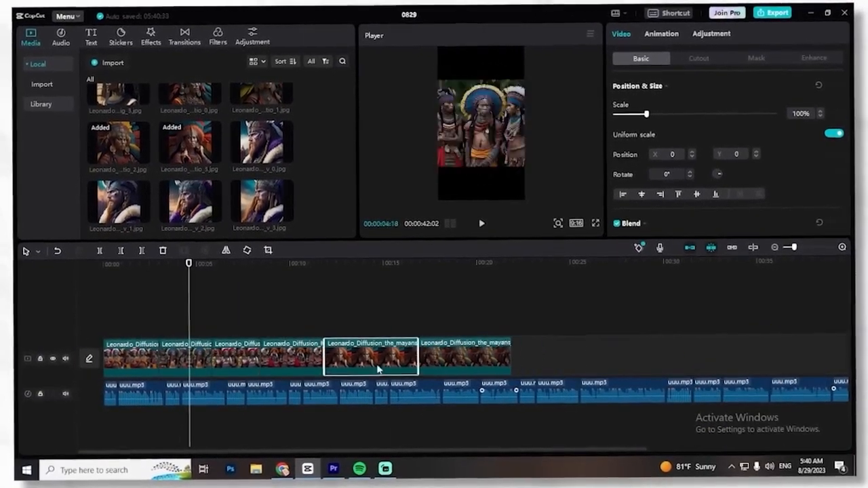
{"action": "left_click_drag", "start_coordinate": [418, 357], "coordinate": [375, 357]}
{"action": "left_click_drag", "start_coordinate": [468, 357], "coordinate": [455, 357]}
Enlarge the second and third Mayan images to fill the vertical frame, shifting the second one slightly upward
{"action": "left_click", "coordinate": [209, 358]}
{"action": "left_click_drag", "start_coordinate": [524, 168], "coordinate": [554, 197]}
{"action": "left_click_drag", "start_coordinate": [491, 141], "coordinate": [492, 132]}
{"action": "left_click", "coordinate": [224, 358]}
{"action": "left_click_drag", "start_coordinate": [525, 169], "coordinate": [558, 202]}
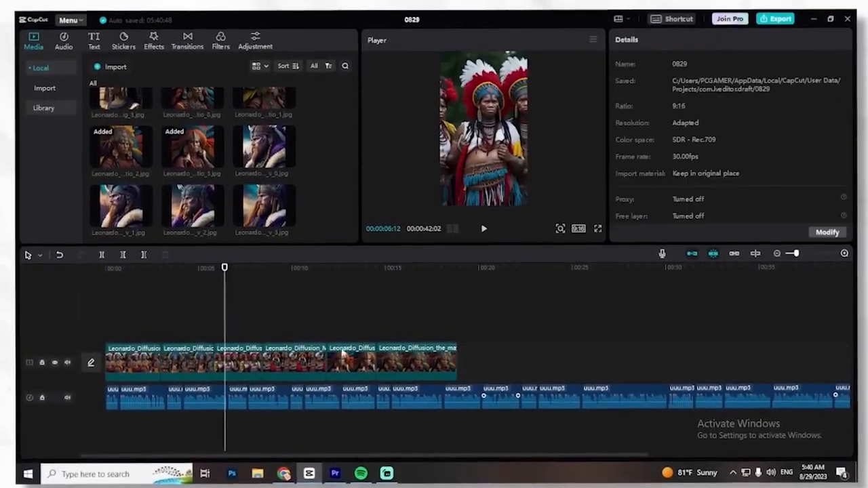
Play through the remaining Mayan clips and enlarge their images to fill the vertical frame
{"action": "left_click", "coordinate": [483, 228]}
{"action": "left_click", "coordinate": [484, 149]}
{"action": "left_click", "coordinate": [484, 229]}
{"action": "left_click_drag", "start_coordinate": [526, 175], "coordinate": [553, 203]}
{"action": "left_click", "coordinate": [482, 149]}
{"action": "left_click", "coordinate": [481, 228]}
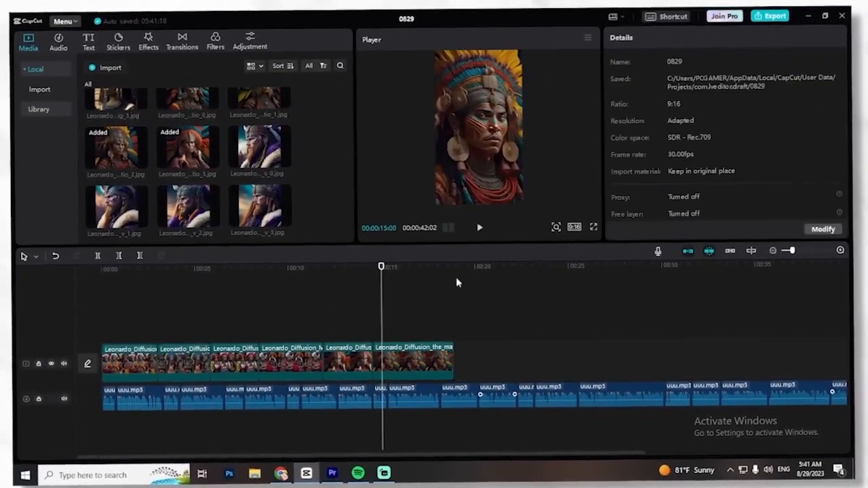
Replace the last two Mayan portraits with the tio_0 portrait after the shortened fourth clip, trimmed to end at about 12 seconds
{"action": "left_click", "coordinate": [267, 291]}
{"action": "key", "text": "Delete"}
{"action": "left_click_drag", "start_coordinate": [415, 311], "coordinate": [297, 360]}
{"action": "scroll", "coordinate": [188, 163], "scroll_direction": "up", "scroll_amount": 1}
{"action": "left_click_drag", "start_coordinate": [188, 182], "coordinate": [299, 363]}
{"action": "left_click_drag", "start_coordinate": [389, 370], "coordinate": [332, 370]}
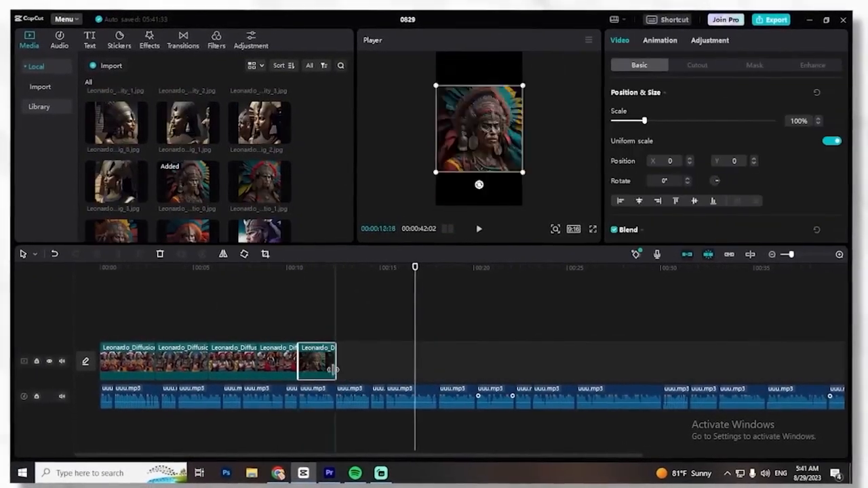
Review the sequence from the start, add the Viking image v_3 at its end and scale it to 178%
{"action": "left_click", "coordinate": [102, 268]}
{"action": "key", "text": "space"}
{"action": "key", "text": "space"}
{"action": "scroll", "coordinate": [260, 190], "scroll_direction": "down", "scroll_amount": 2}
{"action": "left_click_drag", "start_coordinate": [259, 204], "coordinate": [341, 362]}
{"action": "left_click_drag", "start_coordinate": [436, 172], "coordinate": [402, 205]}
Play back the first Viking clip, add the Viking image v_2 after it and enlarge it to fill the frame
{"action": "key", "text": "space"}
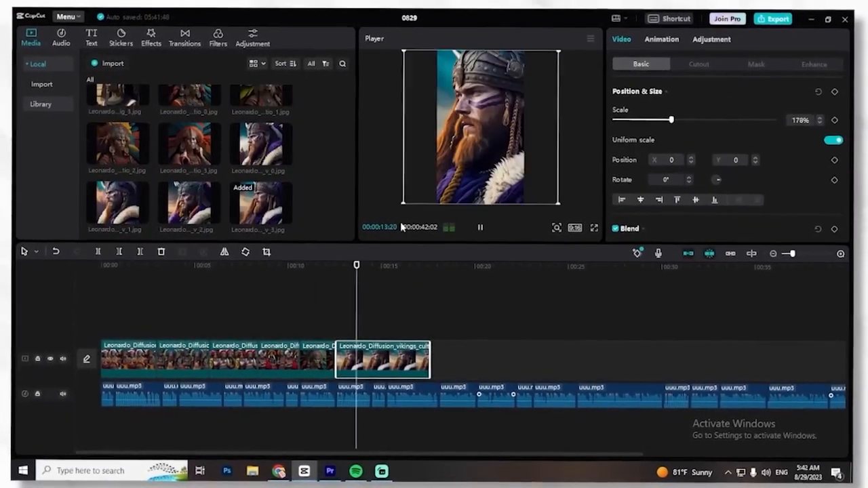
{"action": "key", "text": "space"}
{"action": "scroll", "coordinate": [230, 205], "scroll_direction": "up", "scroll_amount": 1}
{"action": "scroll", "coordinate": [231, 206], "scroll_direction": "down", "scroll_amount": 1}
{"action": "left_click_drag", "start_coordinate": [188, 205], "coordinate": [435, 363]}
{"action": "left_click_drag", "start_coordinate": [439, 171], "coordinate": [402, 204]}
Add the Viking image v_1 to the end of the sequence and enlarge it to fill the vertical frame
{"action": "key", "text": "space"}
{"action": "key", "text": "space"}
{"action": "left_click_drag", "start_coordinate": [129, 206], "coordinate": [528, 363]}
{"action": "left_click_drag", "start_coordinate": [437, 171], "coordinate": [396, 221]}
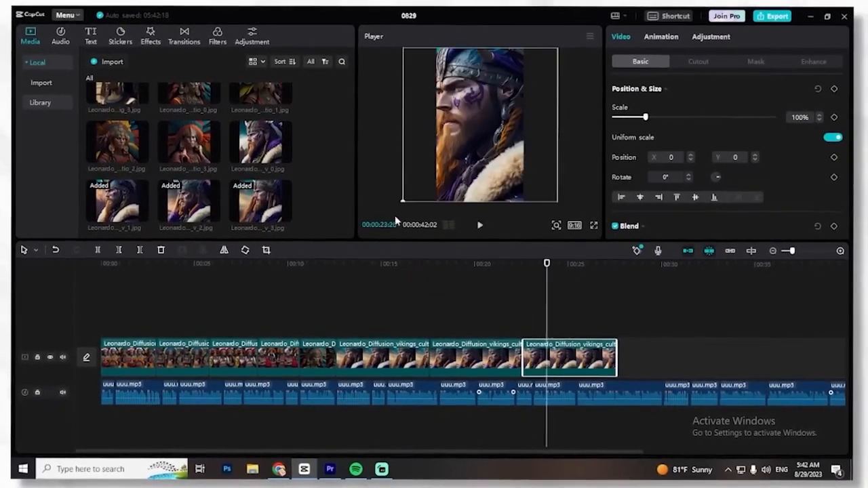
Shorten the first two Viking clips to match the narration and enlarge the third Viking image to fill the frame
{"action": "key", "text": "space"}
{"action": "key", "text": "space"}
{"action": "key", "text": "Delete"}
{"action": "left_click", "coordinate": [502, 290]}
{"action": "key", "text": "space"}
{"action": "key", "text": "space"}
{"action": "left_click_drag", "start_coordinate": [522, 358], "coordinate": [489, 358]}
{"action": "left_click", "coordinate": [505, 305]}
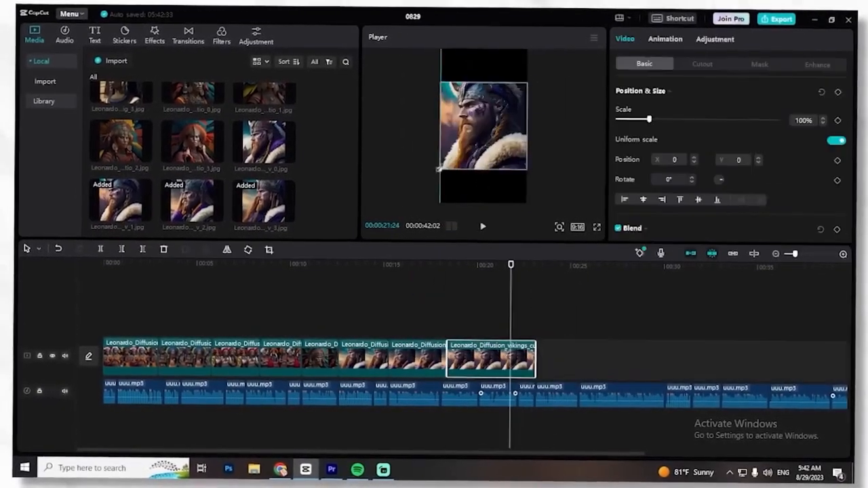
{"action": "left_click_drag", "start_coordinate": [439, 171], "coordinate": [403, 204]}
Add the ancient Egyptian image ig_0 after the Viking clips, enlarge it to fill the frame and adjust its horizontal placement
{"action": "key", "text": "space"}
{"action": "key", "text": "space"}
{"action": "scroll", "coordinate": [242, 212], "scroll_direction": "up", "scroll_amount": 2}
{"action": "left_click_drag", "start_coordinate": [120, 166], "coordinate": [544, 362]}
{"action": "left_click_drag", "start_coordinate": [439, 171], "coordinate": [402, 204]}
{"action": "left_click_drag", "start_coordinate": [485, 173], "coordinate": [460, 173]}
Add the Egyptian images ig_1 and ig_2 to the sequence and enlarge the image at the playhead to fill the frame
{"action": "left_click_drag", "start_coordinate": [191, 166], "coordinate": [599, 359]}
{"action": "left_click_drag", "start_coordinate": [266, 166], "coordinate": [684, 370]}
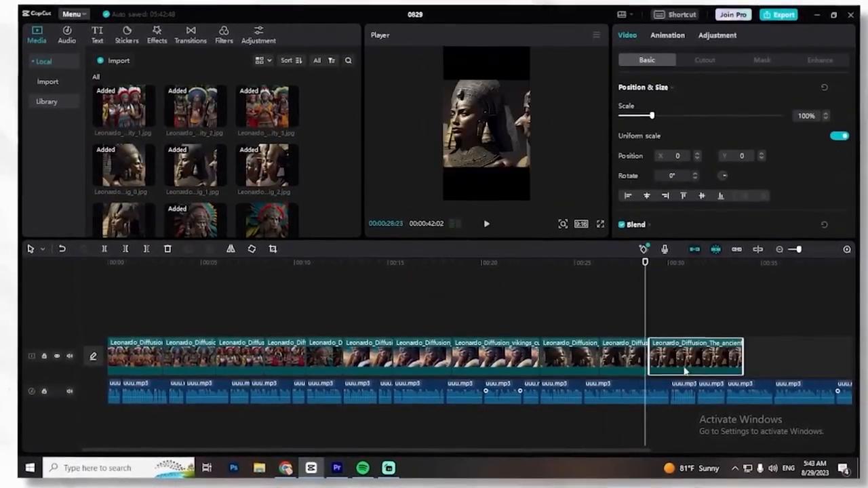
{"action": "left_click_drag", "start_coordinate": [439, 171], "coordinate": [402, 204]}
Play back the narration and shorten the last Egyptian clip to match it
{"action": "key", "text": "space"}
{"action": "key", "text": "space"}
{"action": "left_click_drag", "start_coordinate": [743, 359], "coordinate": [724, 359]}
Add the Colosseum warrior image fin_3 after the Egyptian clips, scaled to 178% and trimmed to end at about 36 seconds
{"action": "scroll", "coordinate": [193, 169], "scroll_direction": "up", "scroll_amount": 2}
{"action": "left_click_drag", "start_coordinate": [193, 171], "coordinate": [644, 363]}
{"action": "left_click_drag", "start_coordinate": [439, 170], "coordinate": [402, 205]}
{"action": "left_click_drag", "start_coordinate": [728, 360], "coordinate": [690, 359]}
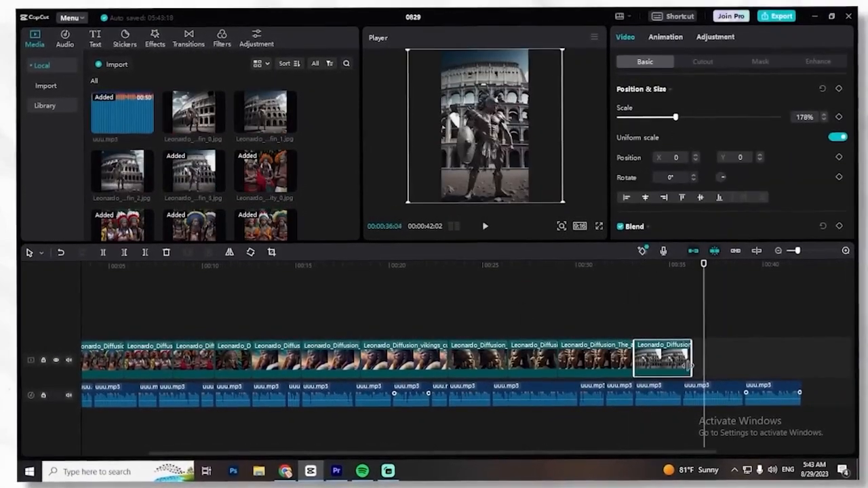
Add the Colosseum image fin_0 after the first Colosseum clip, shorten it and enlarge it to fill the frame
{"action": "left_click_drag", "start_coordinate": [194, 112], "coordinate": [719, 364]}
{"action": "left_click_drag", "start_coordinate": [785, 359], "coordinate": [744, 359]}
{"action": "left_click_drag", "start_coordinate": [439, 171], "coordinate": [404, 214]}
Add the Colosseum image fin_1 as the last clip, shorten it, enlarge it to fill the frame and adjust its horizontal placement
{"action": "left_click_drag", "start_coordinate": [265, 112], "coordinate": [764, 373]}
{"action": "left_click_drag", "start_coordinate": [836, 359], "coordinate": [802, 359]}
{"action": "left_click_drag", "start_coordinate": [449, 170], "coordinate": [413, 204]}
{"action": "left_click_drag", "start_coordinate": [485, 136], "coordinate": [496, 135]}
Play the sequence from the start, enlarging the fifth clip to fill the frame and adjusting the Viking image's horizontal placement
{"action": "left_click_drag", "start_coordinate": [807, 266], "coordinate": [27, 257]}
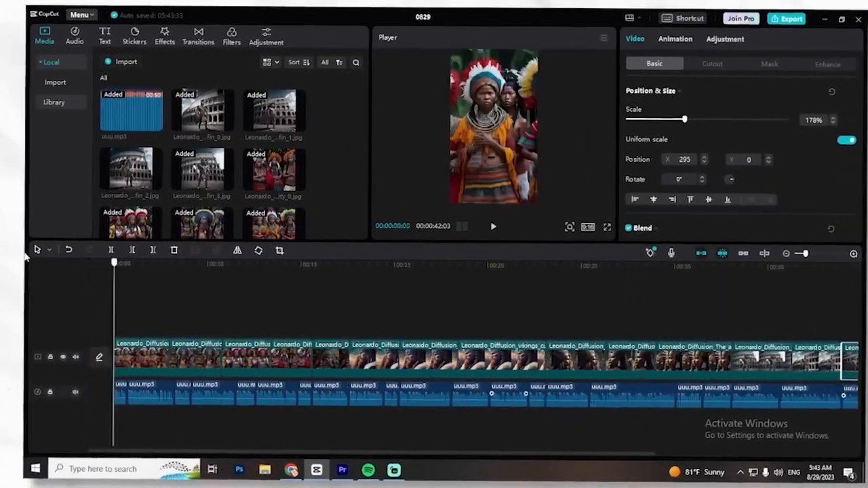
{"action": "key", "text": "space"}
{"action": "key", "text": "space"}
{"action": "left_click", "coordinate": [324, 360]}
{"action": "left_click_drag", "start_coordinate": [444, 172], "coordinate": [409, 206]}
{"action": "key", "text": "space"}
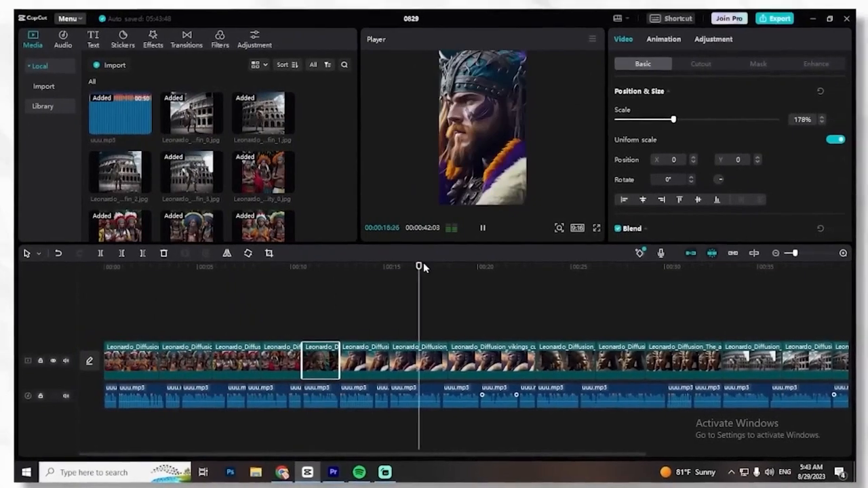
{"action": "left_click_drag", "start_coordinate": [498, 187], "coordinate": [526, 187]}
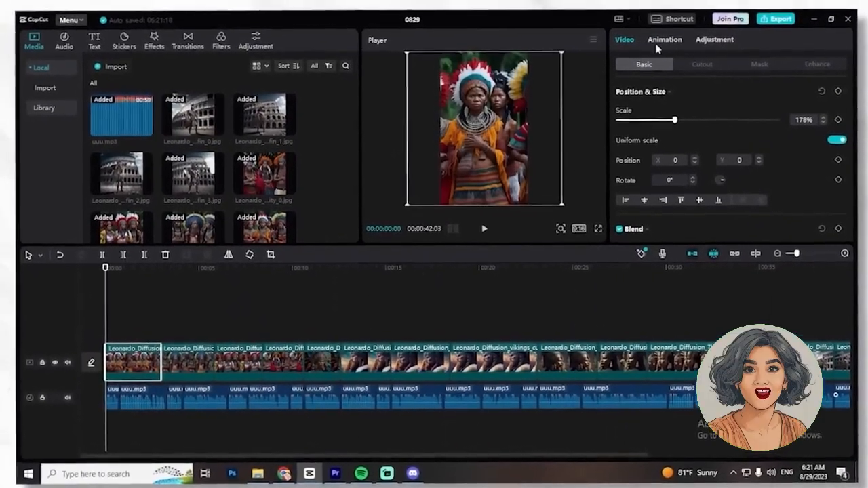
Apply the Zoom 1 entrance animation over 3.0 s to the first clip and add the Left transition between the first two clips
{"action": "left_click", "coordinate": [661, 36]}
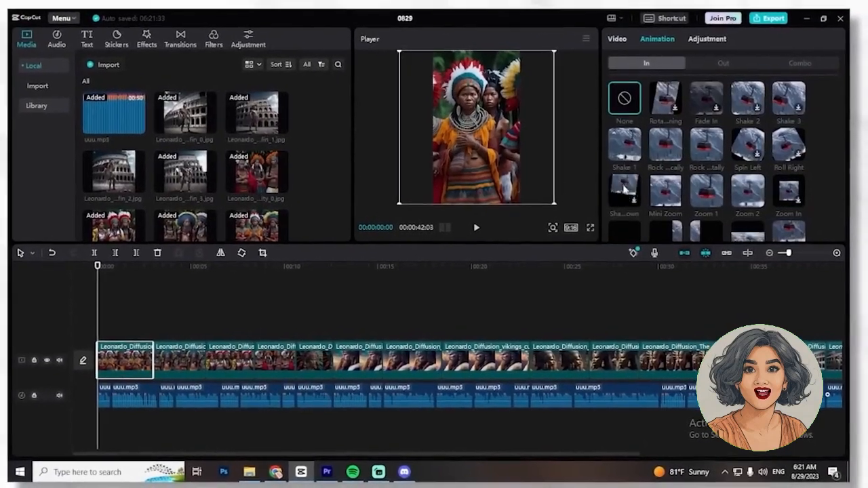
{"action": "left_click", "coordinate": [699, 191]}
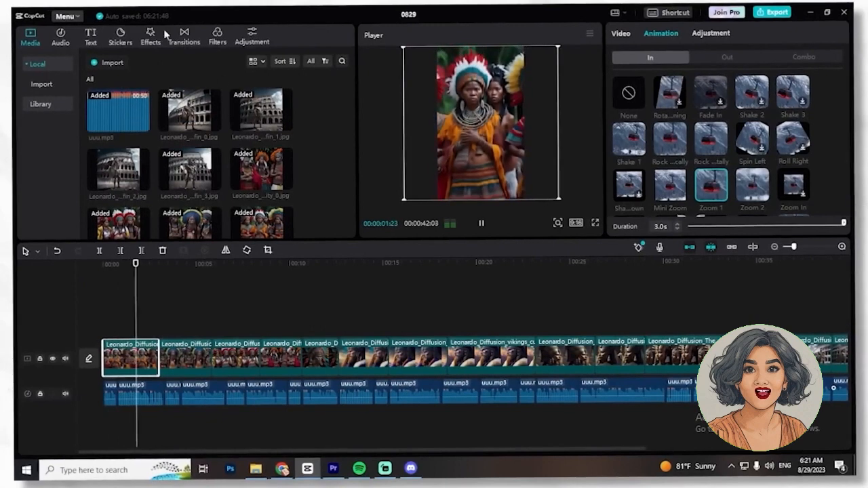
{"action": "left_click", "coordinate": [185, 39]}
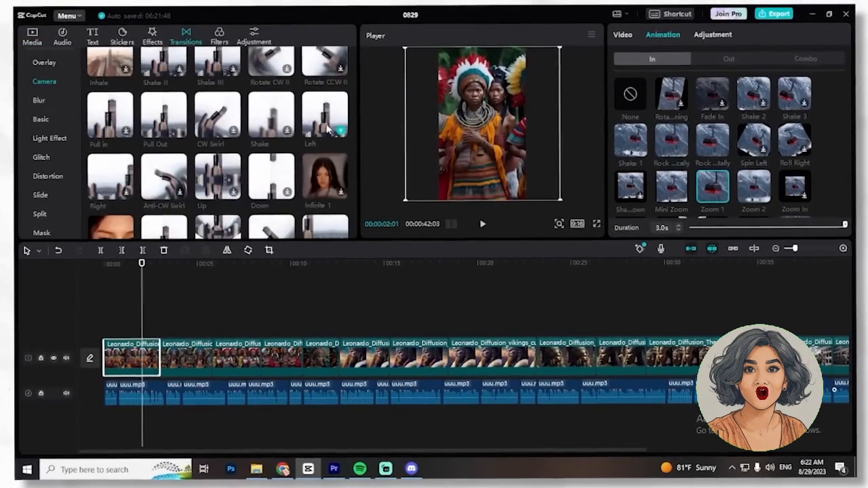
{"action": "left_click_drag", "start_coordinate": [328, 129], "coordinate": [197, 296]}
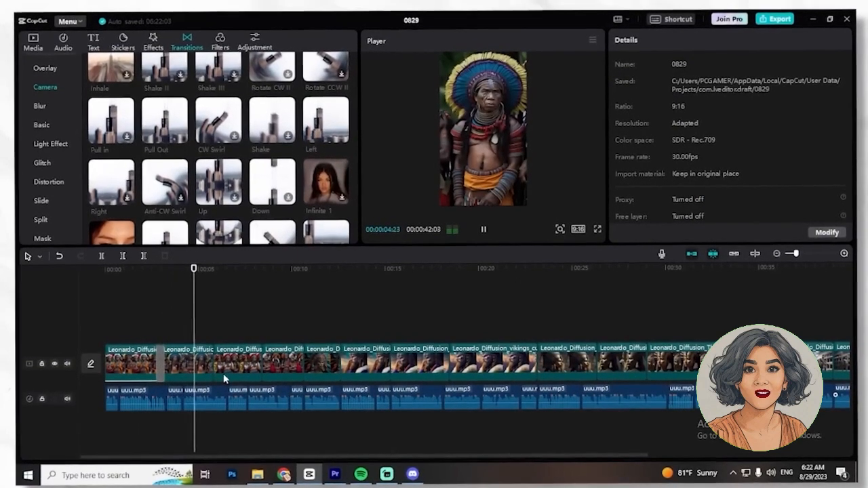
Apply the Pendulum 1 combo animation to the second clip and add the Left transition between the second and third clips
{"action": "left_click", "coordinate": [200, 367]}
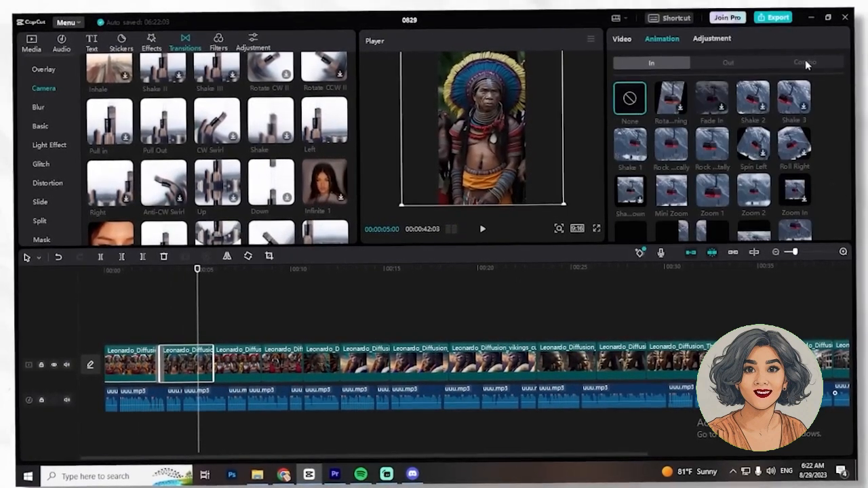
{"action": "left_click", "coordinate": [804, 63]}
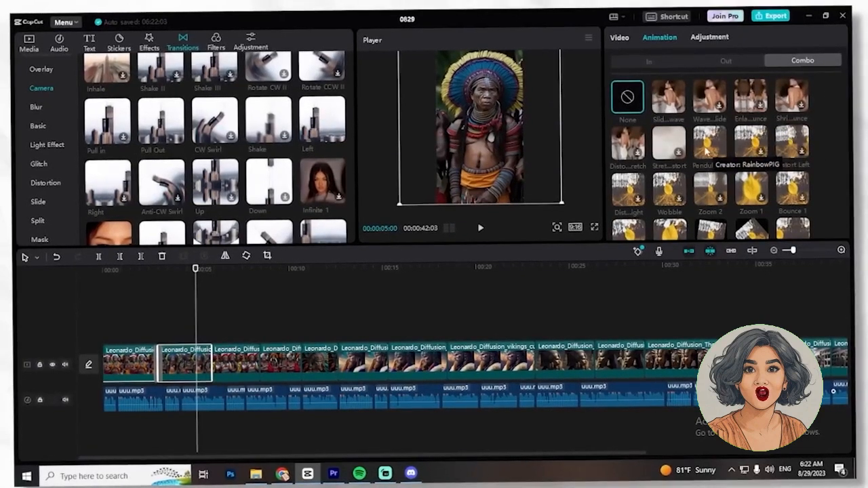
{"action": "left_click", "coordinate": [717, 155]}
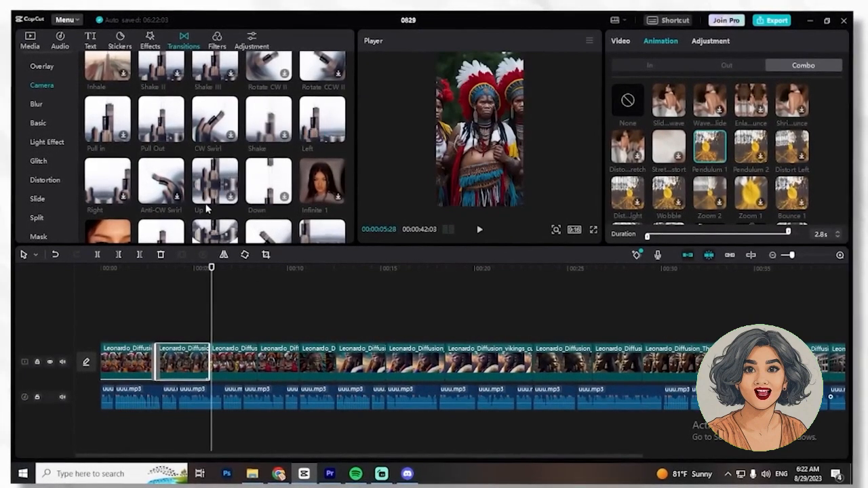
{"action": "left_click_drag", "start_coordinate": [316, 112], "coordinate": [207, 358]}
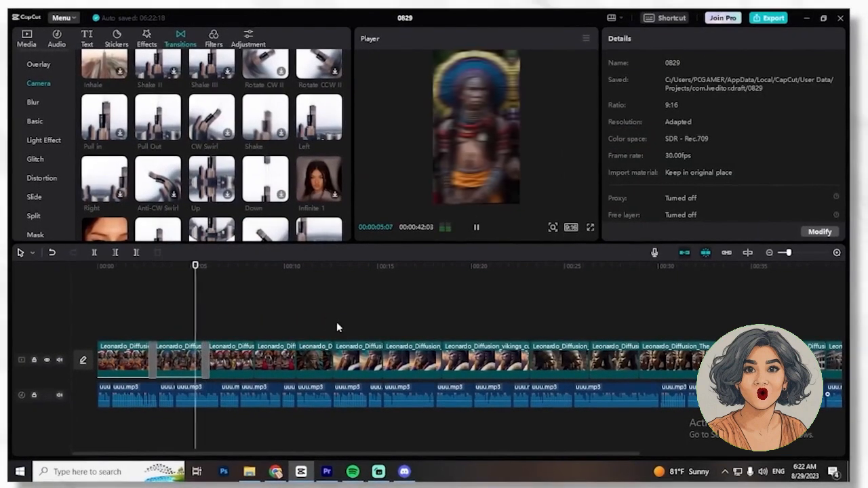
Apply the Pendulum 2 combo animation to the third clip, add the Left transition after it and play back the result
{"action": "left_click", "coordinate": [238, 359]}
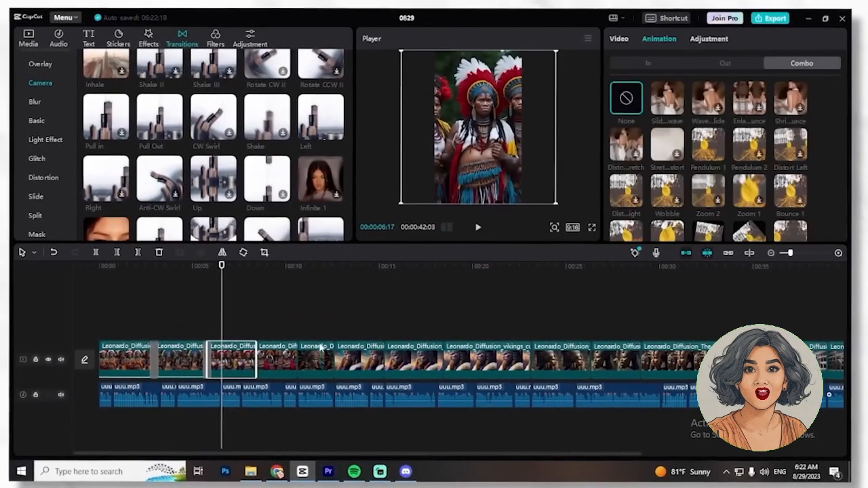
{"action": "left_click", "coordinate": [760, 157]}
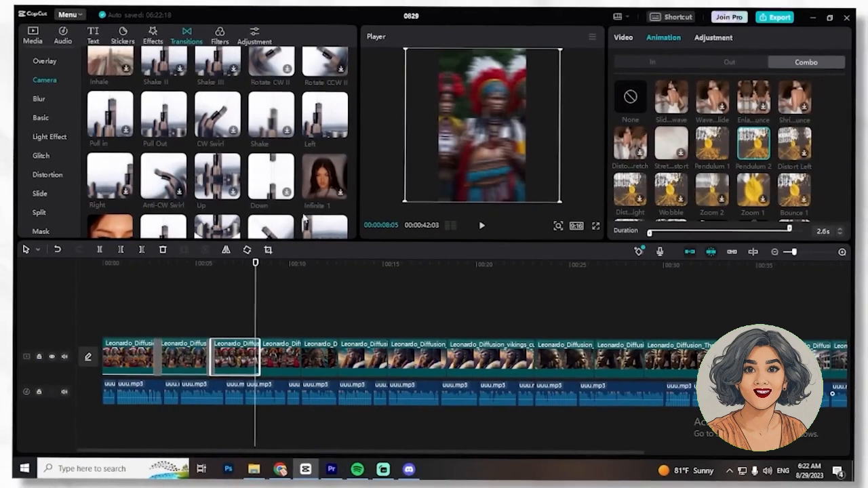
{"action": "left_click_drag", "start_coordinate": [326, 119], "coordinate": [262, 371]}
{"action": "key", "text": "space"}
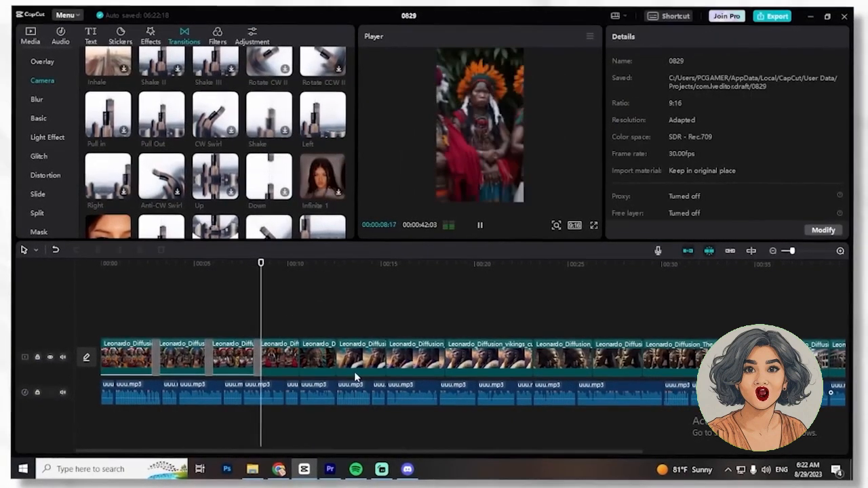
{"action": "key", "text": "space"}
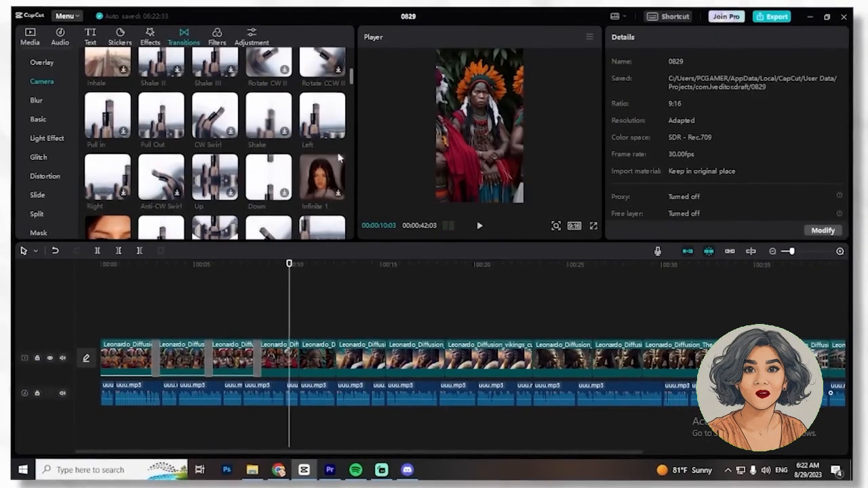
Apply the Pan Left combo animation to the fourth clip
{"action": "left_click", "coordinate": [288, 360]}
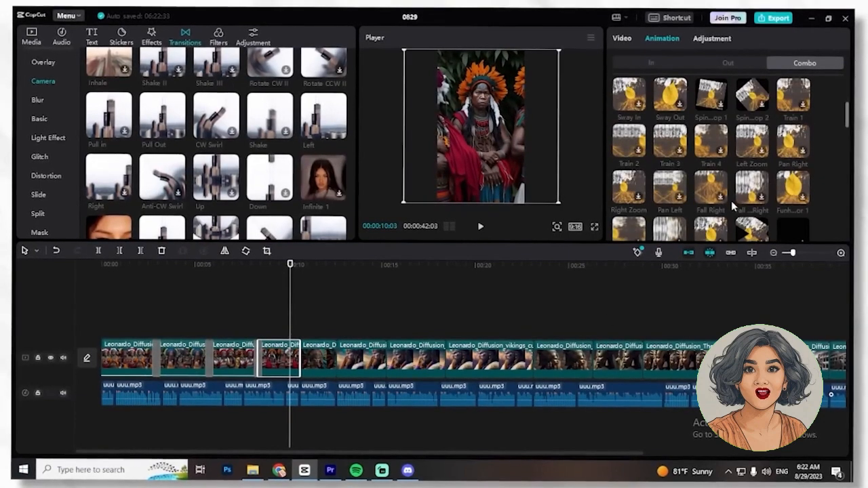
{"action": "scroll", "coordinate": [731, 200], "scroll_direction": "down", "scroll_amount": 1}
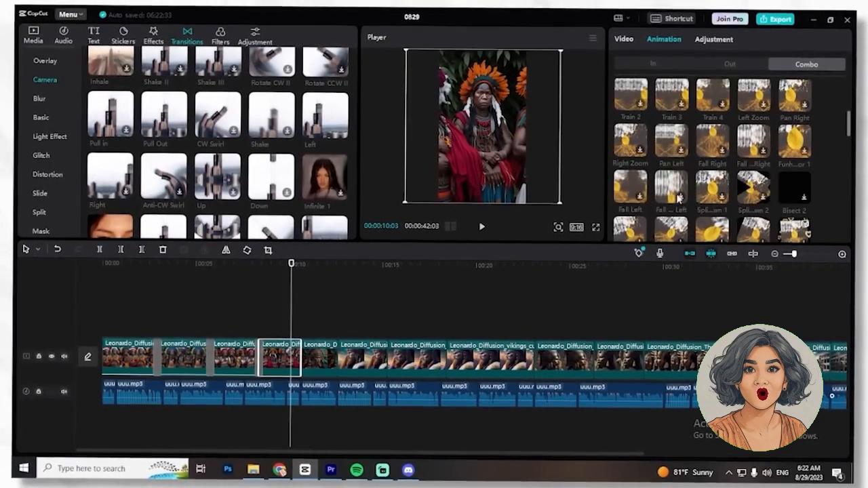
{"action": "left_click", "coordinate": [670, 141]}
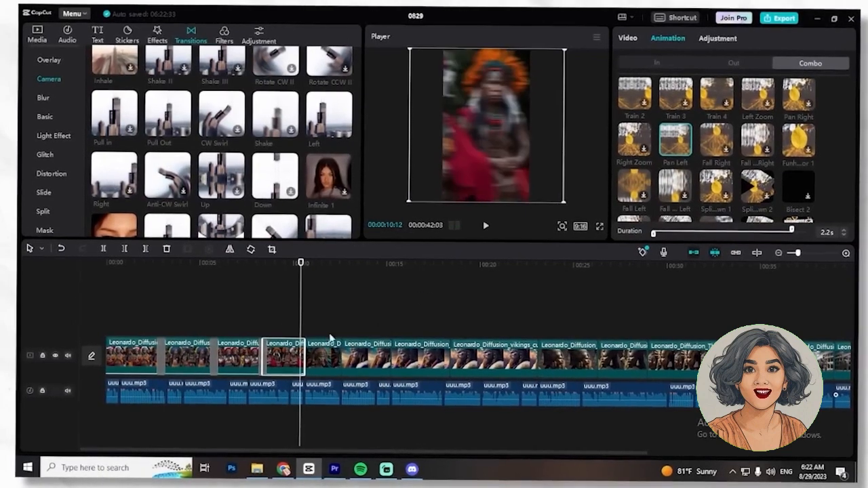
Add the Woosh blur transition between the fourth and fifth clips
{"action": "scroll", "coordinate": [221, 146], "scroll_direction": "up", "scroll_amount": 1}
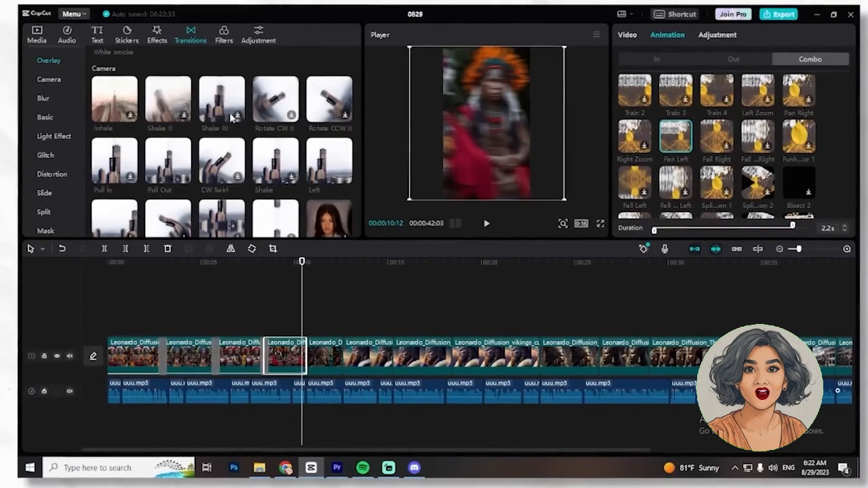
{"action": "scroll", "coordinate": [341, 194], "scroll_direction": "down", "scroll_amount": 1}
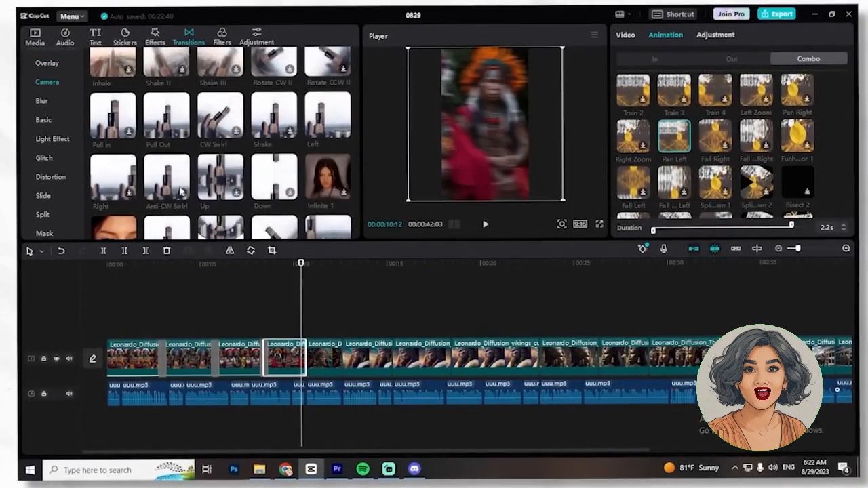
{"action": "scroll", "coordinate": [183, 193], "scroll_direction": "down", "scroll_amount": 2}
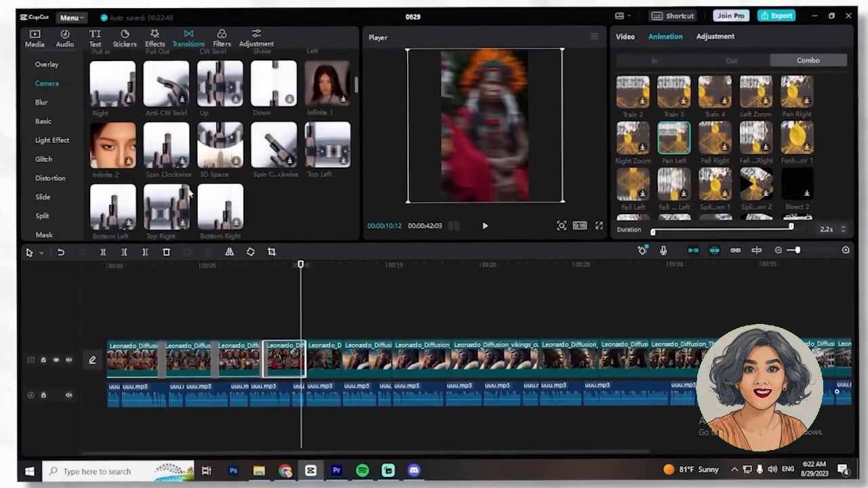
{"action": "scroll", "coordinate": [182, 174], "scroll_direction": "down", "scroll_amount": 2}
{"action": "scroll", "coordinate": [181, 179], "scroll_direction": "down", "scroll_amount": 1}
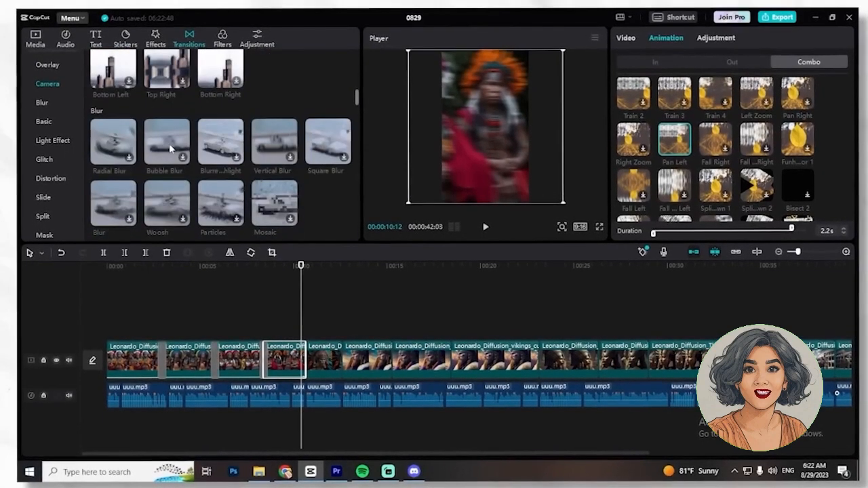
{"action": "scroll", "coordinate": [172, 153], "scroll_direction": "down", "scroll_amount": 1}
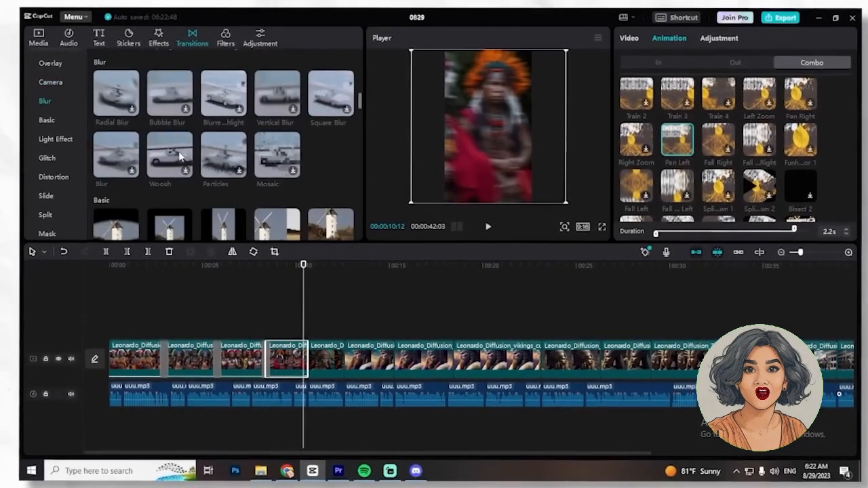
{"action": "left_click_drag", "start_coordinate": [179, 159], "coordinate": [310, 366]}
{"action": "left_click", "coordinate": [495, 270]}
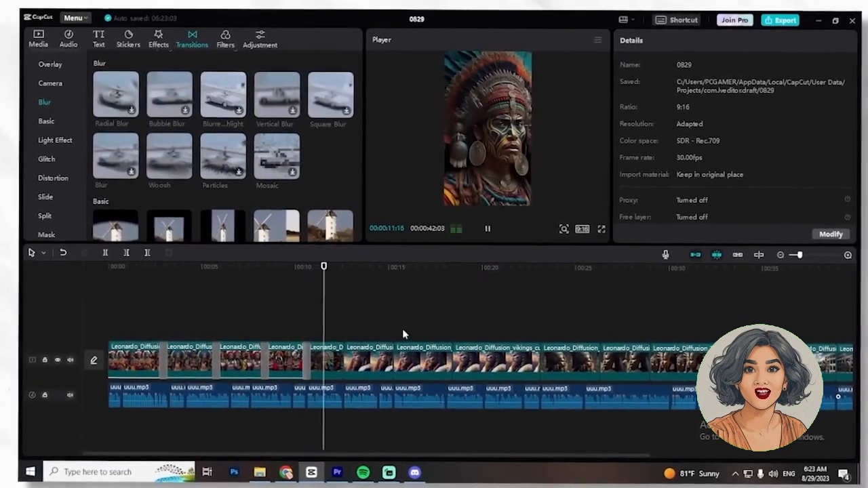
Apply the Right Zoom combo animation to the fifth clip, play it back and browse the transitions for the next cut
{"action": "key", "text": "space"}
{"action": "left_click", "coordinate": [331, 360]}
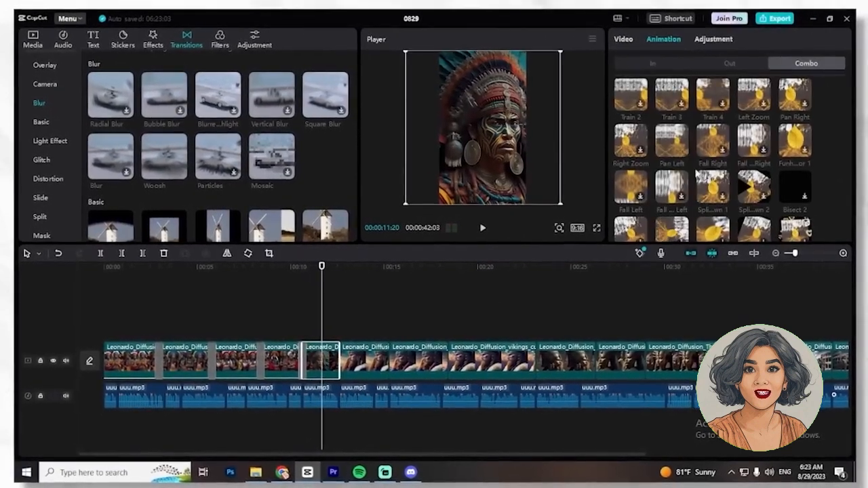
{"action": "left_click", "coordinate": [636, 149]}
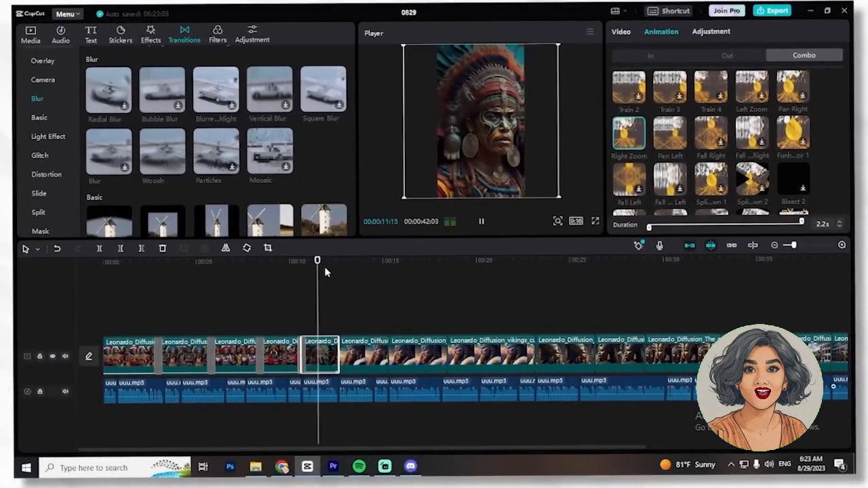
{"action": "key", "text": "space"}
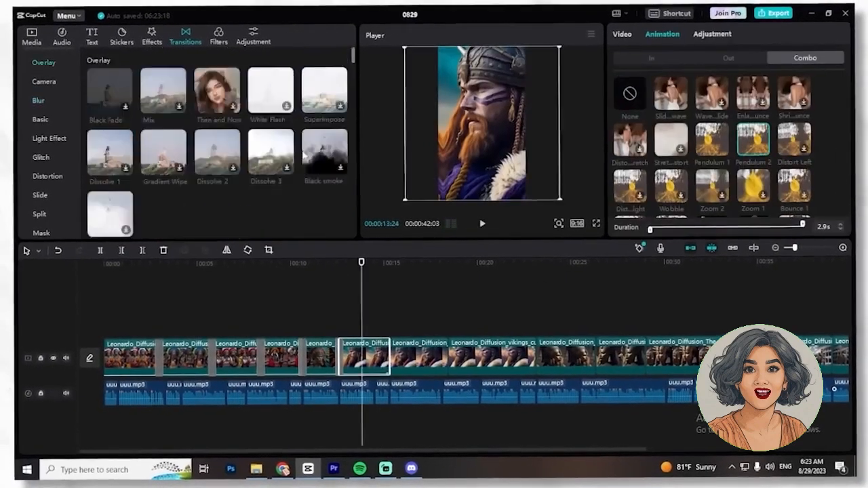
{"action": "scroll", "coordinate": [284, 155], "scroll_direction": "down", "scroll_amount": 5}
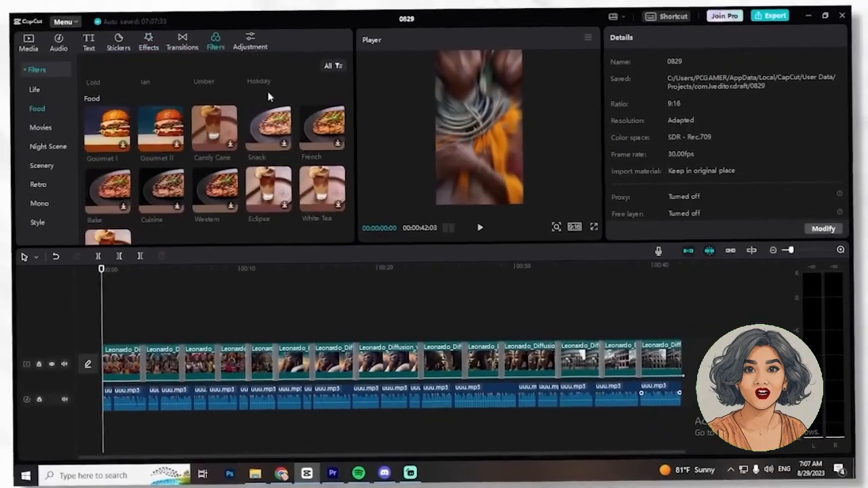
Add the Clear scenery filter at strength 100 across the full length of the video and play back the opening
{"action": "scroll", "coordinate": [285, 135], "scroll_direction": "up", "scroll_amount": 3}
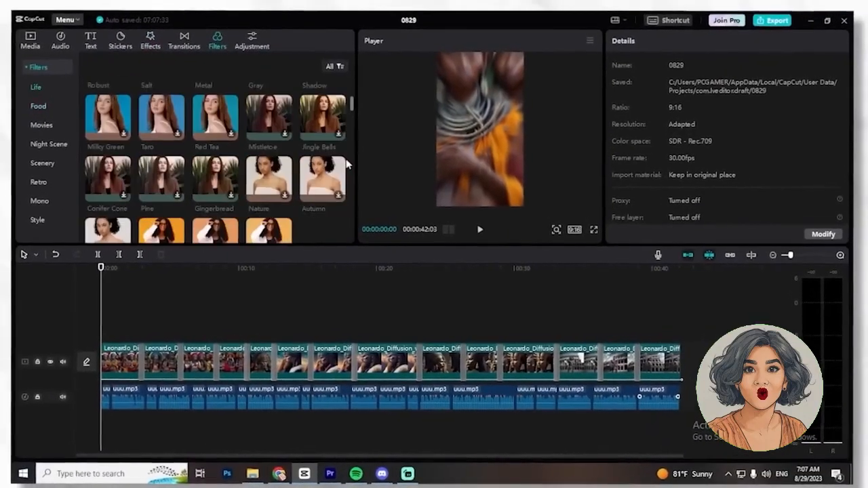
{"action": "scroll", "coordinate": [346, 163], "scroll_direction": "down", "scroll_amount": 8}
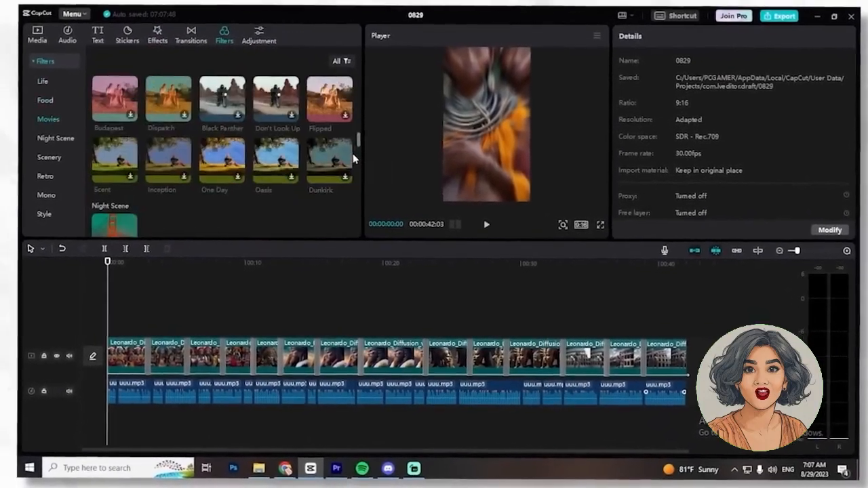
{"action": "scroll", "coordinate": [350, 156], "scroll_direction": "up", "scroll_amount": 5}
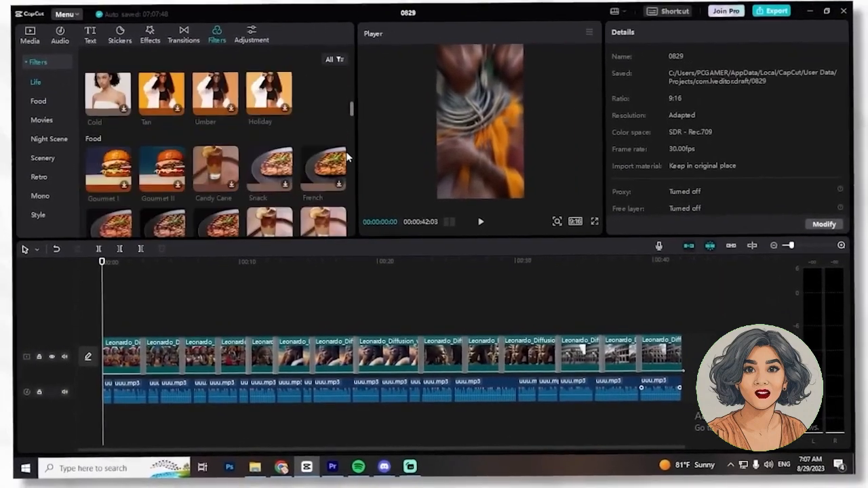
{"action": "scroll", "coordinate": [346, 157], "scroll_direction": "down", "scroll_amount": 6}
{"action": "left_click_drag", "start_coordinate": [319, 211], "coordinate": [681, 331]}
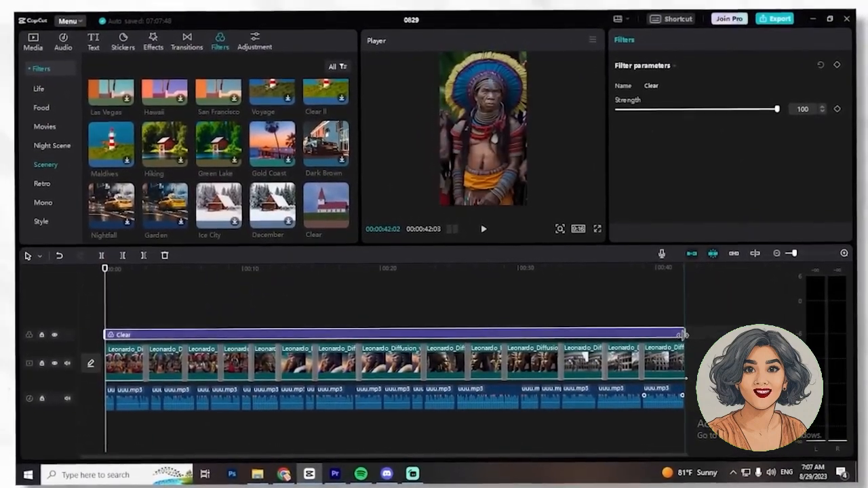
{"action": "key", "text": "space"}
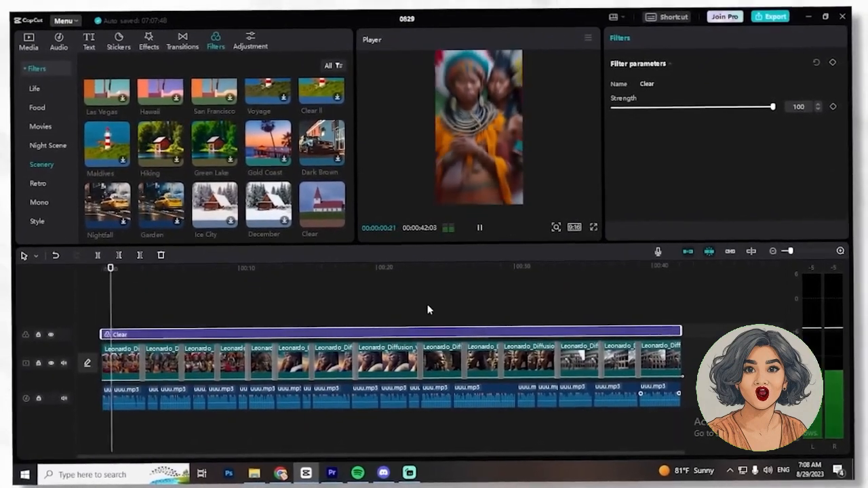
{"action": "key", "text": "space"}
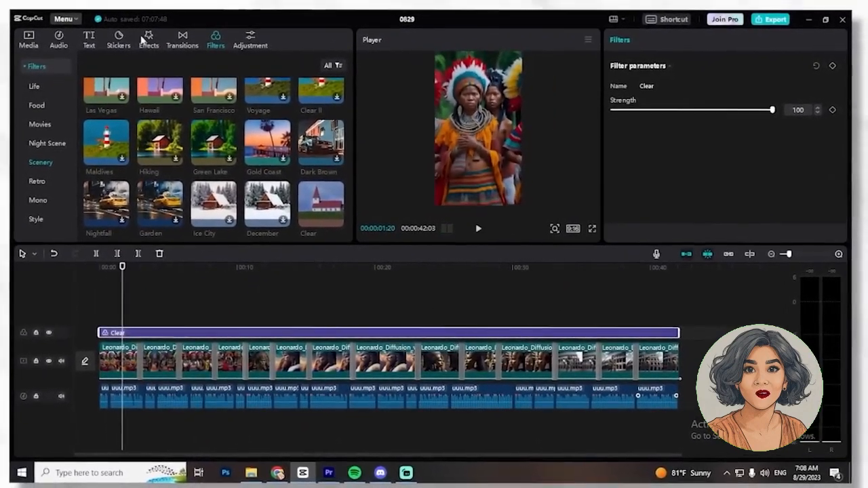
Add the Luminance nature effect over the first clip and play the opening back from the start
{"action": "left_click", "coordinate": [141, 39]}
{"action": "scroll", "coordinate": [333, 135], "scroll_direction": "down", "scroll_amount": 10}
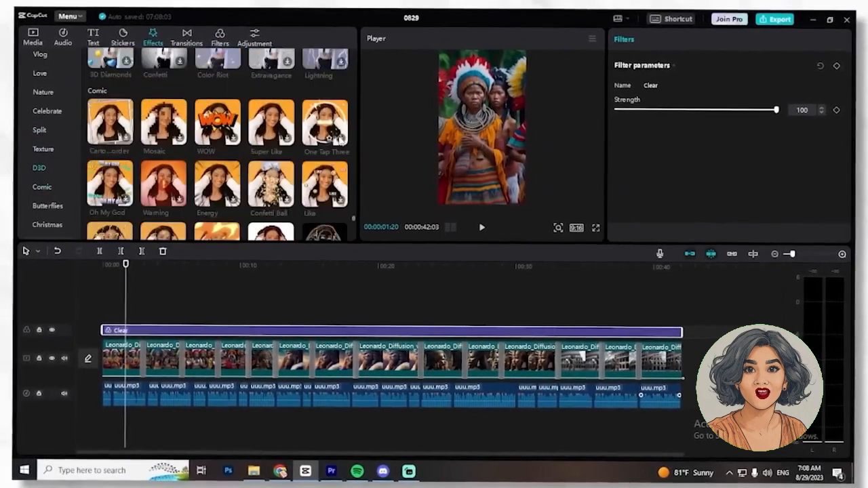
{"action": "scroll", "coordinate": [340, 135], "scroll_direction": "up", "scroll_amount": 10}
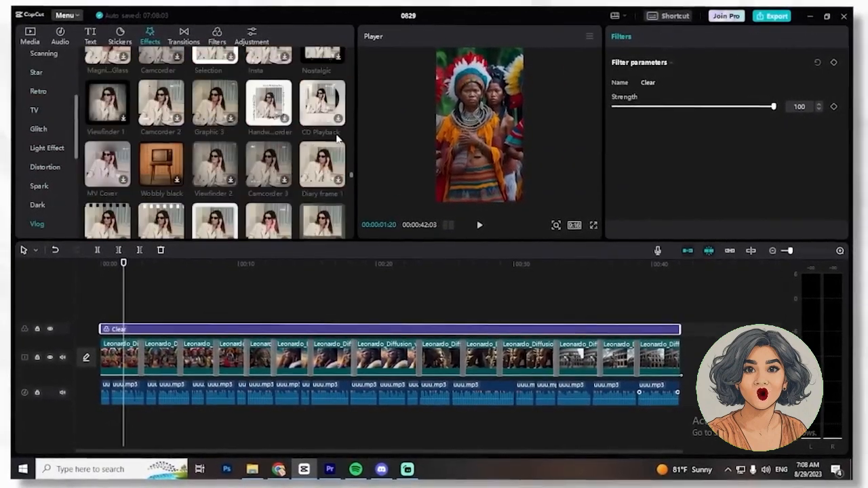
{"action": "scroll", "coordinate": [337, 138], "scroll_direction": "down", "scroll_amount": 5}
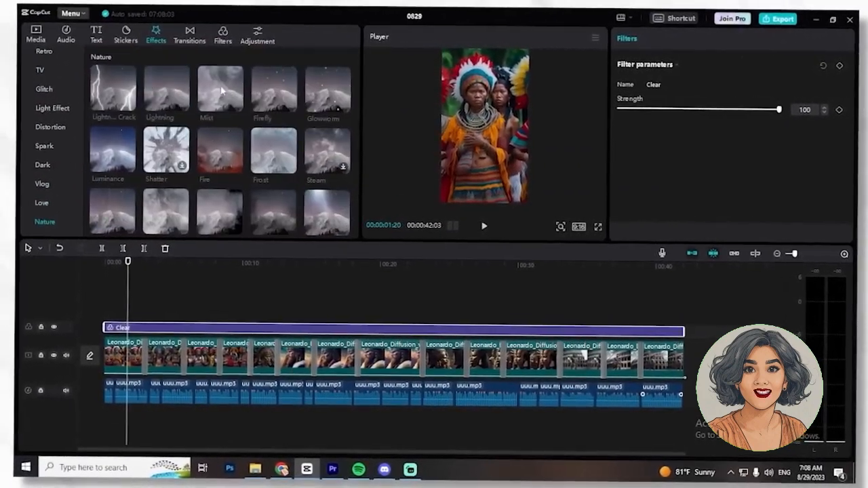
{"action": "scroll", "coordinate": [222, 89], "scroll_direction": "down", "scroll_amount": 1}
{"action": "left_click", "coordinate": [262, 109]}
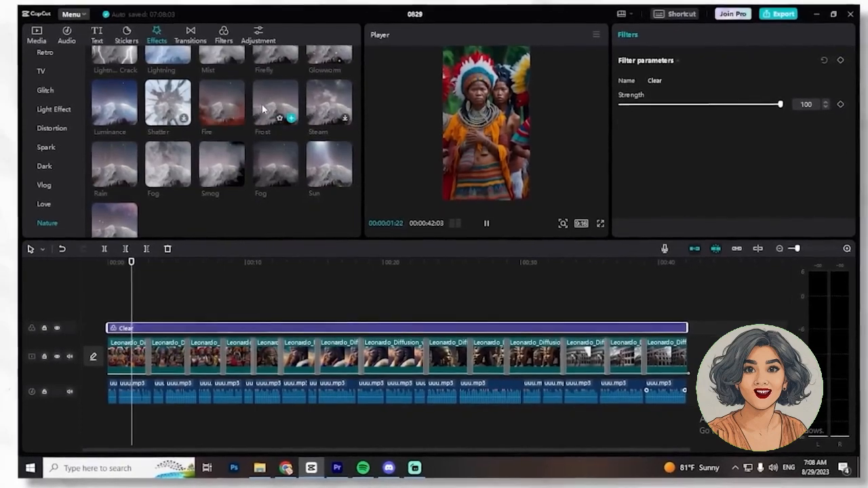
{"action": "key", "text": "space"}
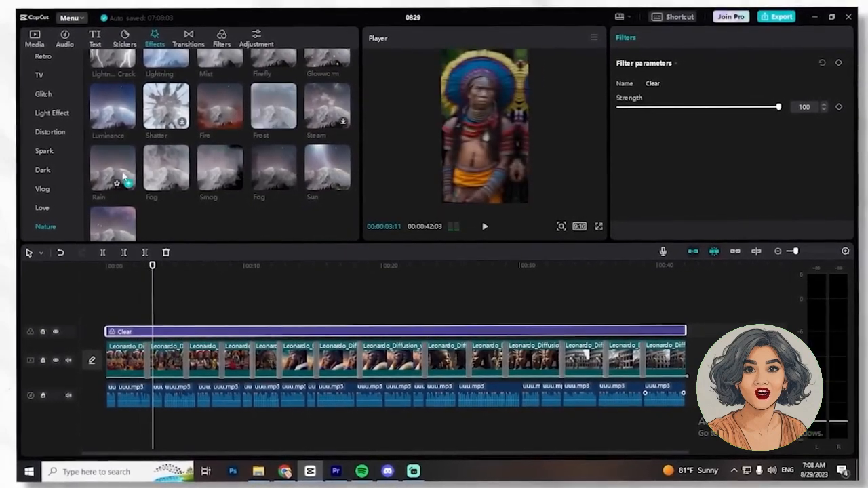
{"action": "left_click_drag", "start_coordinate": [113, 106], "coordinate": [125, 316]}
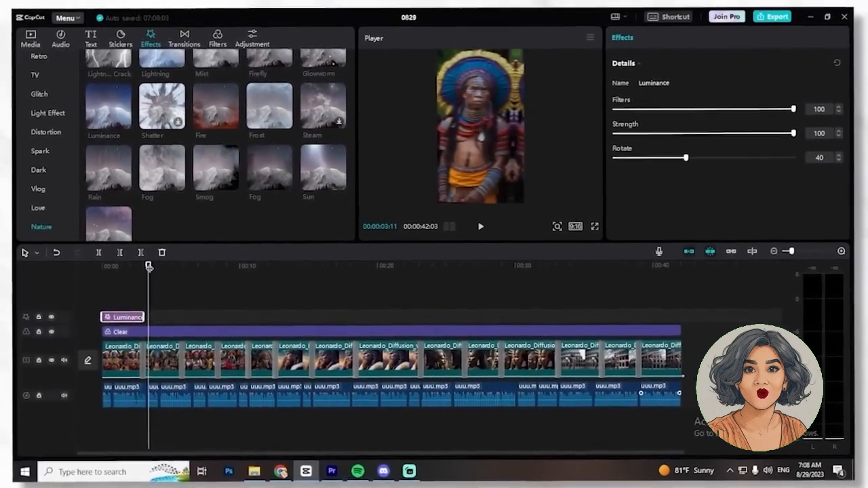
{"action": "left_click_drag", "start_coordinate": [149, 268], "coordinate": [102, 267]}
{"action": "left_click", "coordinate": [480, 230]}
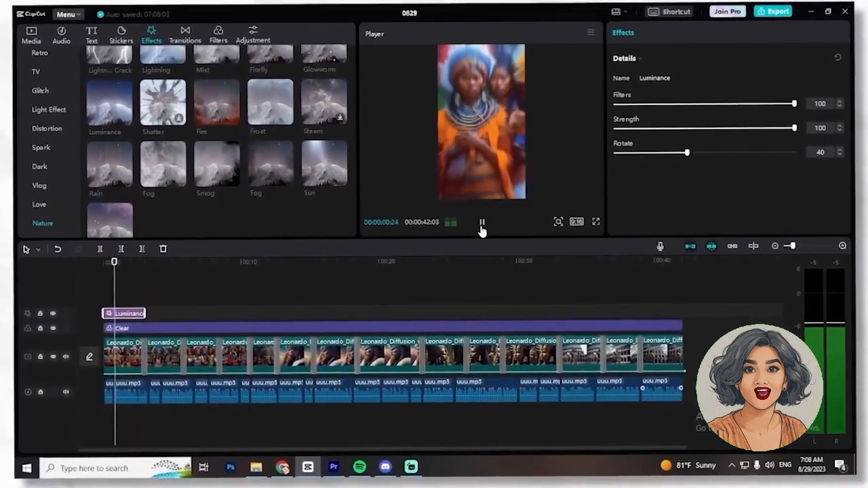
{"action": "left_click", "coordinate": [480, 230]}
Try the Frost nature effect over the second clip, play it back and delete it
{"action": "scroll", "coordinate": [270, 122], "scroll_direction": "up", "scroll_amount": 1}
{"action": "left_click_drag", "start_coordinate": [269, 149], "coordinate": [149, 317]}
{"action": "left_click_drag", "start_coordinate": [198, 317], "coordinate": [188, 317]}
{"action": "left_click", "coordinate": [137, 287]}
{"action": "key", "text": "space"}
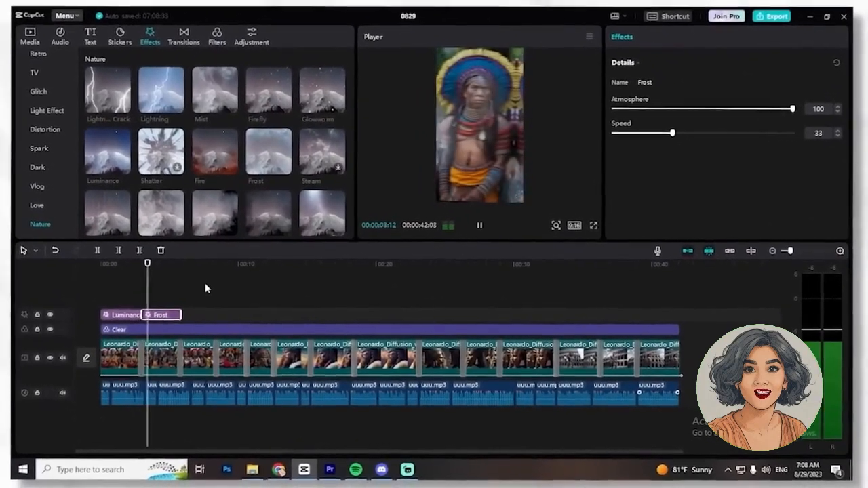
{"action": "key", "text": "space"}
{"action": "key", "text": "Delete"}
Try the Sun nature effect over the second clip, play it back and delete it
{"action": "scroll", "coordinate": [297, 211], "scroll_direction": "down", "scroll_amount": 1}
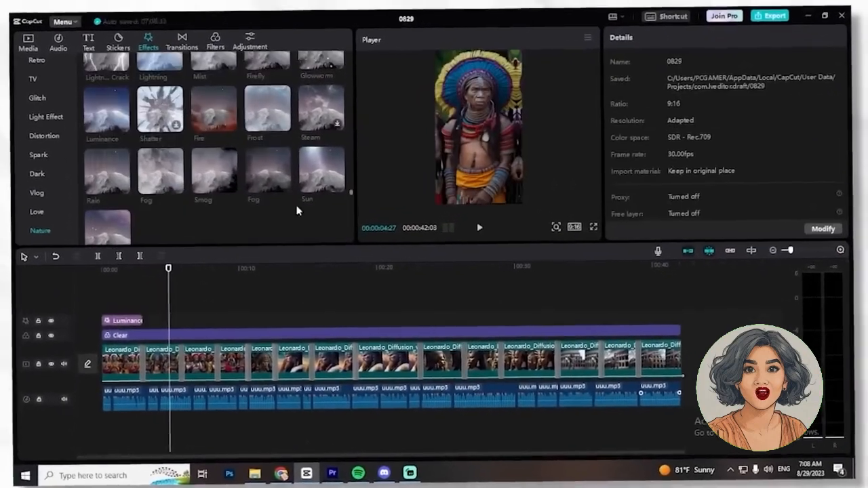
{"action": "left_click_drag", "start_coordinate": [321, 172], "coordinate": [182, 320]}
{"action": "key", "text": "space"}
{"action": "left_click", "coordinate": [129, 272]}
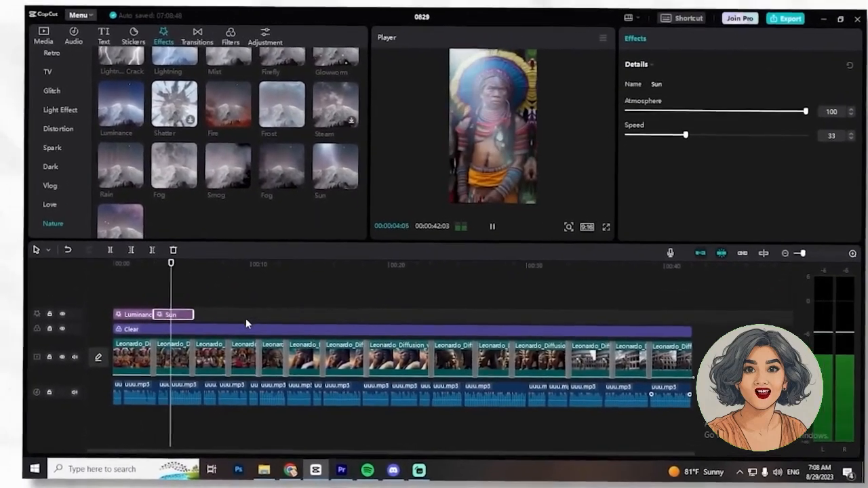
{"action": "key", "text": "Delete"}
Add the Fire nature effect across the third and fourth clips, set its speed to 54 and play it back
{"action": "key", "text": "space"}
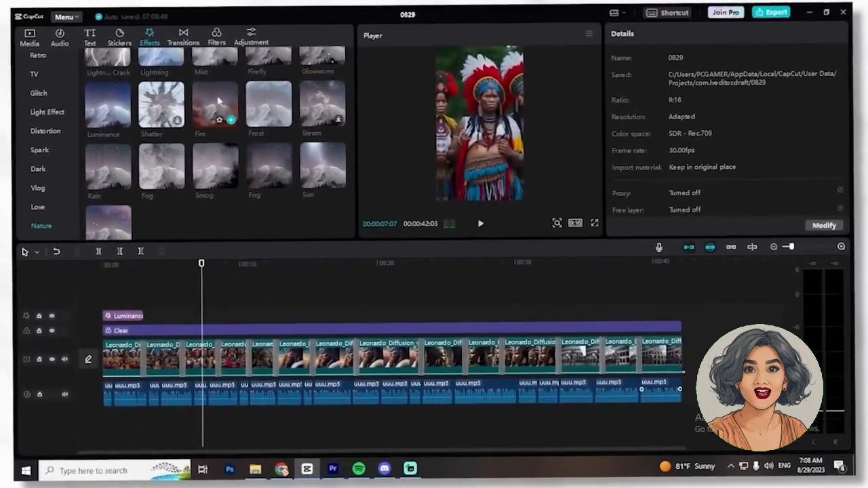
{"action": "left_click_drag", "start_coordinate": [217, 100], "coordinate": [185, 319]}
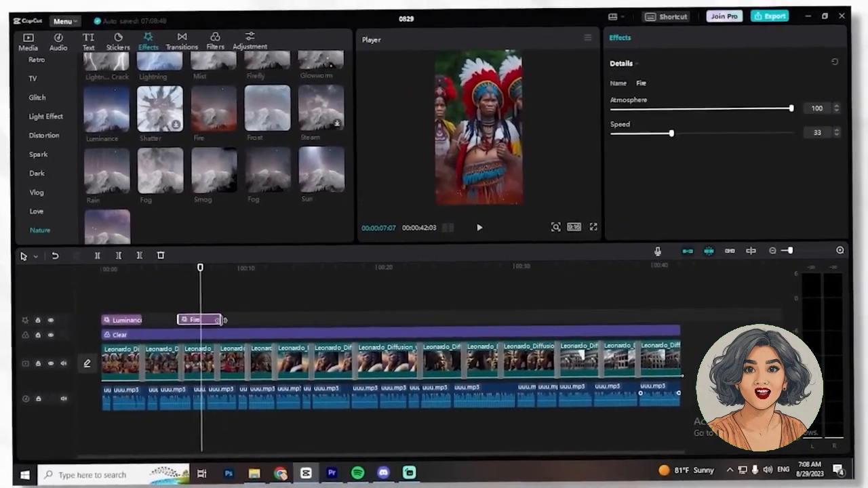
{"action": "left_click_drag", "start_coordinate": [251, 325], "coordinate": [245, 320]}
{"action": "key", "text": "space"}
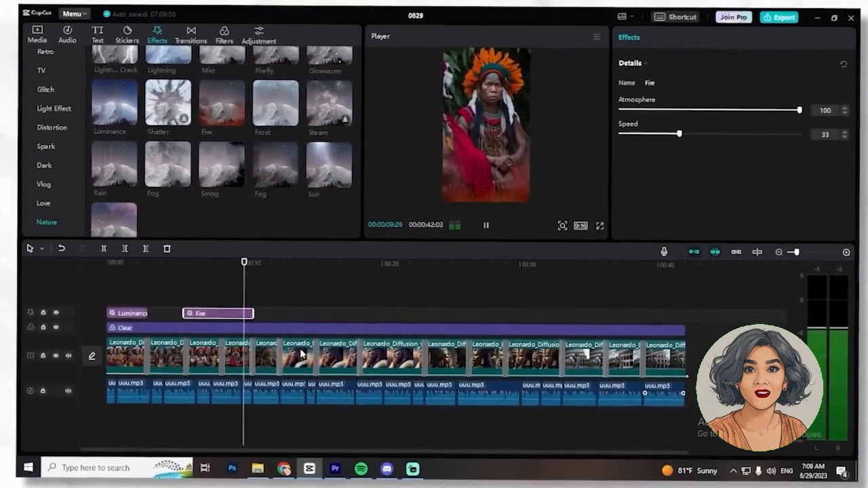
{"action": "key", "text": "space"}
{"action": "left_click_drag", "start_coordinate": [678, 130], "coordinate": [717, 132]}
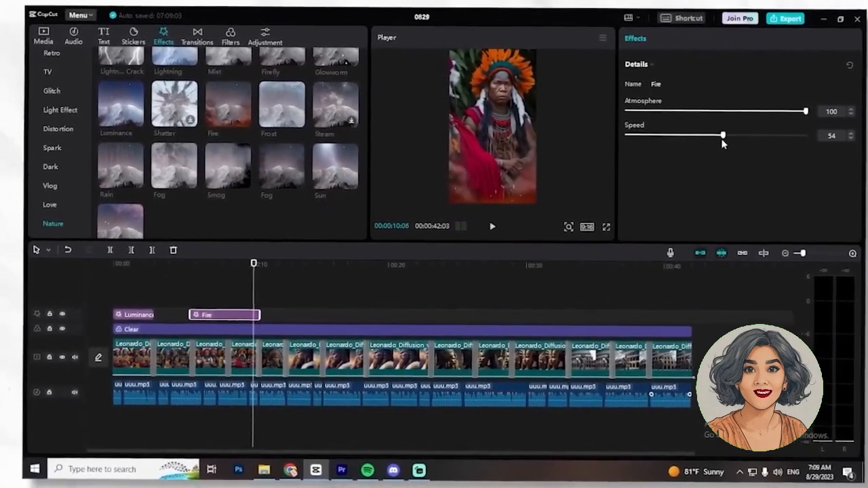
{"action": "key", "text": "space"}
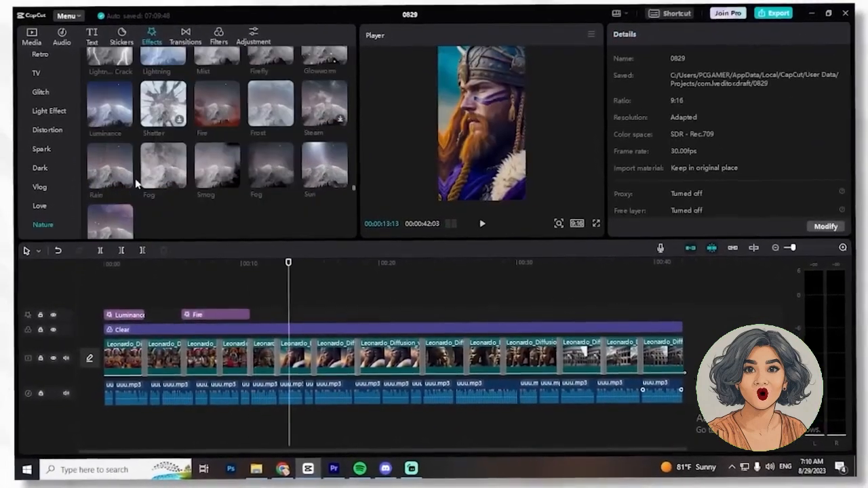
Add the Rain nature effect across the sixth and seventh clips and play it back
{"action": "left_click_drag", "start_coordinate": [136, 183], "coordinate": [323, 316]}
{"action": "left_click_drag", "start_coordinate": [253, 317], "coordinate": [278, 317]}
{"action": "key", "text": "space"}
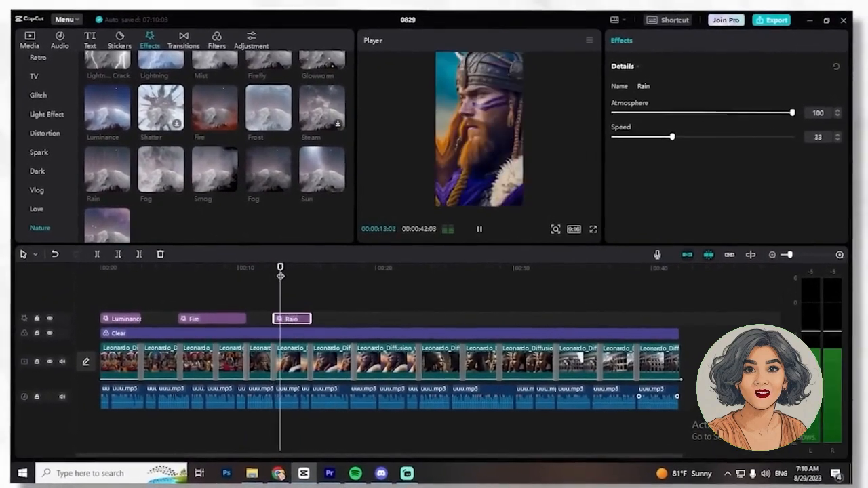
{"action": "left_click_drag", "start_coordinate": [309, 316], "coordinate": [353, 318]}
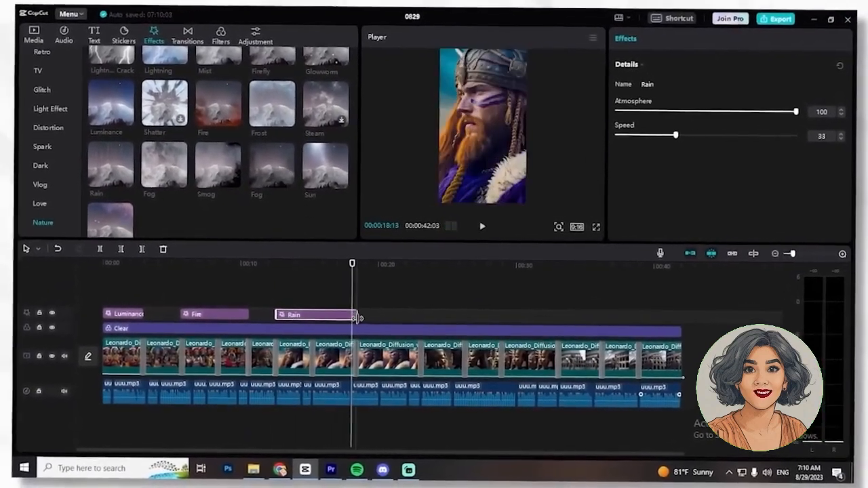
{"action": "key", "text": "space"}
{"action": "key", "text": "space"}
Add the Fire Edge comic effect over the eighth clip and play it back
{"action": "scroll", "coordinate": [252, 216], "scroll_direction": "down", "scroll_amount": 15}
{"action": "scroll", "coordinate": [252, 216], "scroll_direction": "up", "scroll_amount": 5}
{"action": "left_click_drag", "start_coordinate": [221, 130], "coordinate": [427, 318]}
{"action": "key", "text": "space"}
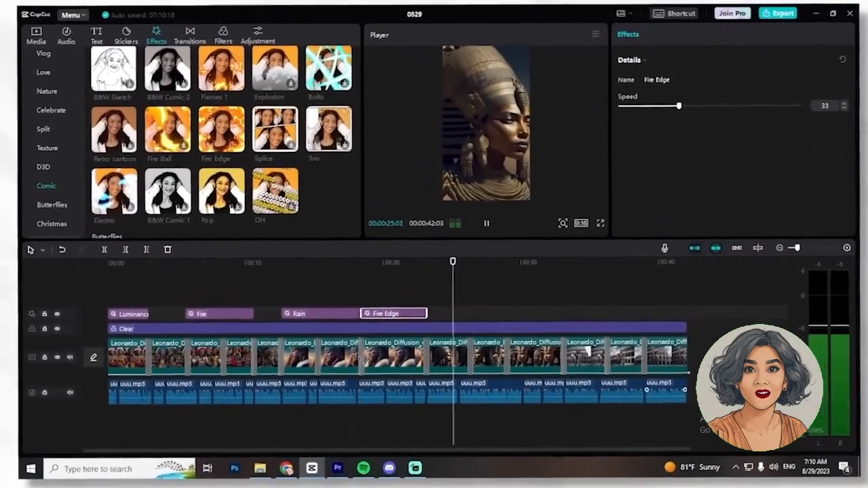
{"action": "key", "text": "space"}
Add the Old 1 texture effect over the ninth clip and play it back
{"action": "scroll", "coordinate": [302, 197], "scroll_direction": "down", "scroll_amount": 5}
{"action": "scroll", "coordinate": [302, 196], "scroll_direction": "up", "scroll_amount": 8}
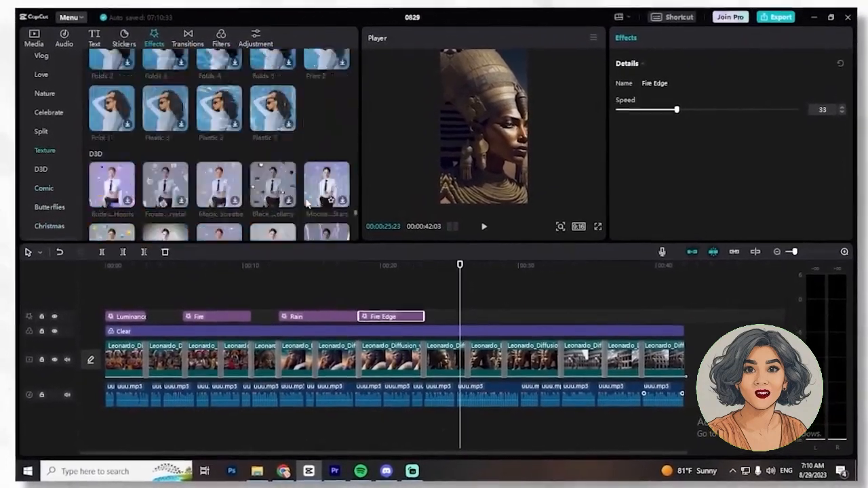
{"action": "left_click", "coordinate": [227, 225]}
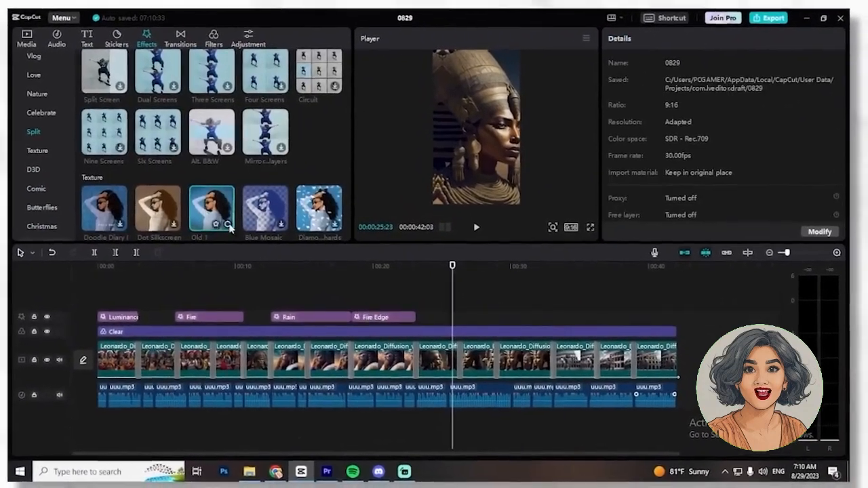
{"action": "left_click_drag", "start_coordinate": [225, 224], "coordinate": [440, 314]}
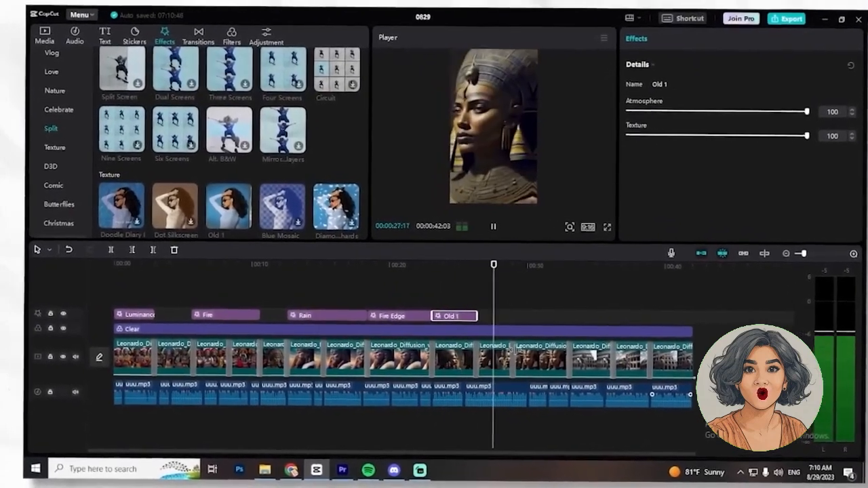
{"action": "key", "text": "space"}
Stack a Fog nature effect above Fire Edge over the eighth clip and extend Old 1 to the end of the eleventh clip
{"action": "scroll", "coordinate": [275, 201], "scroll_direction": "up", "scroll_amount": 5}
{"action": "scroll", "coordinate": [275, 199], "scroll_direction": "down", "scroll_amount": 1}
{"action": "left_click_drag", "start_coordinate": [274, 182], "coordinate": [434, 304]}
{"action": "left_click", "coordinate": [366, 287]}
{"action": "key", "text": "space"}
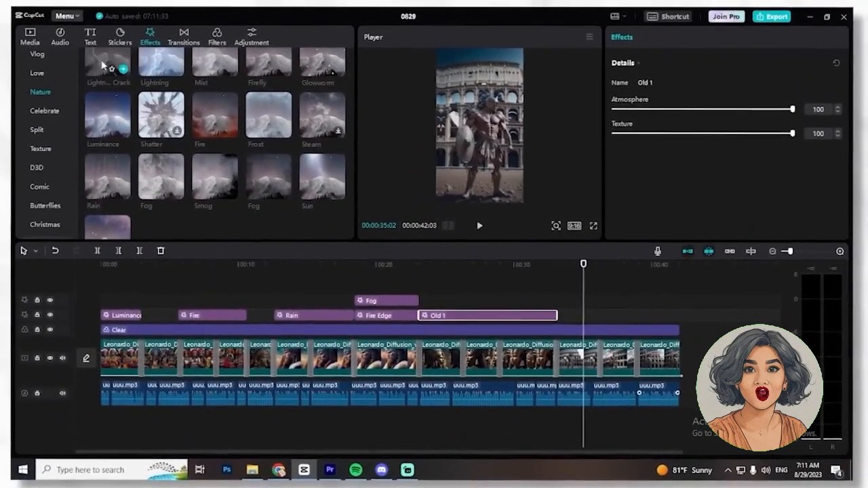
Add the Lightning Crack effect over the twelfth clip and the Lightning effect over the thirteenth, playing them back
{"action": "left_click_drag", "start_coordinate": [160, 69], "coordinate": [604, 310]}
{"action": "key", "text": "space"}
{"action": "key", "text": "space"}
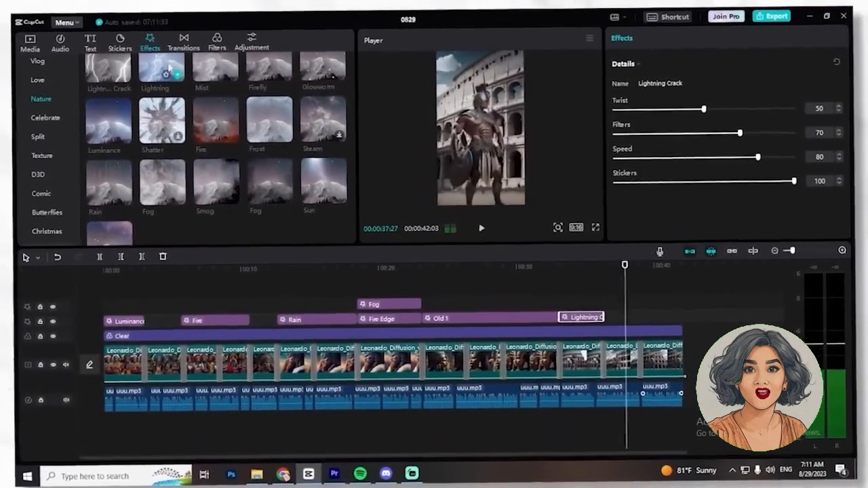
{"action": "left_click_drag", "start_coordinate": [167, 67], "coordinate": [601, 319]}
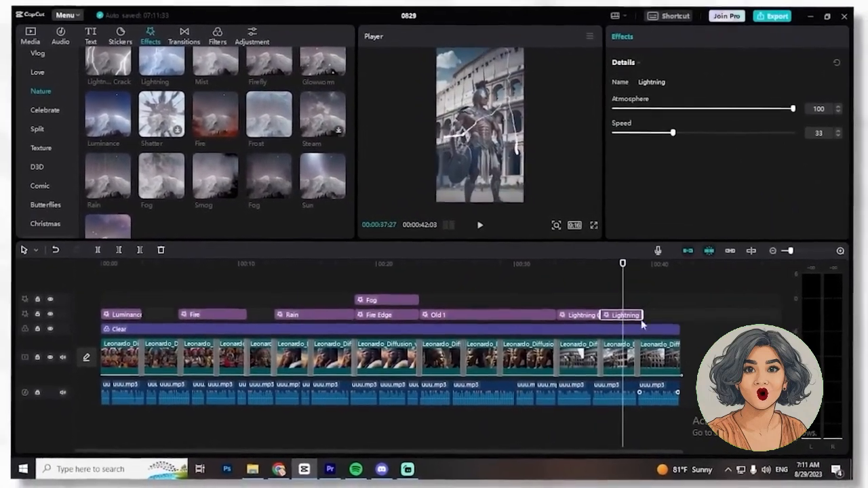
{"action": "key", "text": "space"}
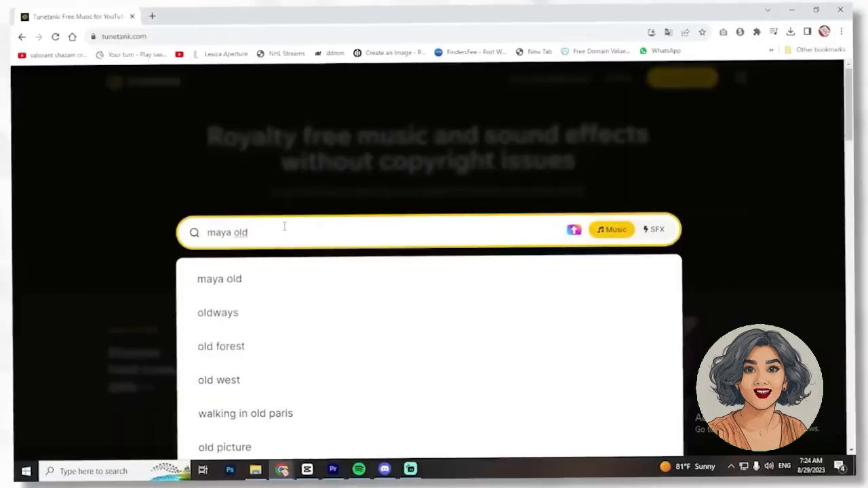
Switch to the Tunetank site in the browser and search its music for "maya old" and "maya tribe"
{"action": "key", "text": "Return"}
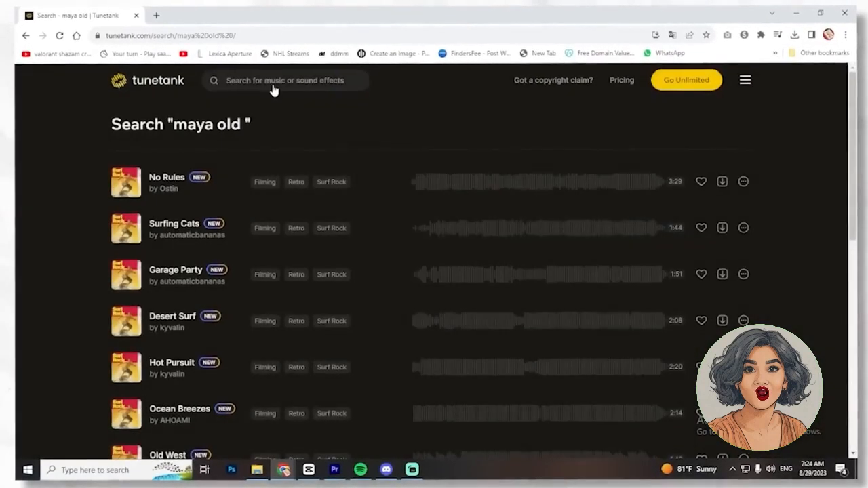
{"action": "left_click", "coordinate": [273, 81]}
{"action": "type", "text": "nma"}
{"action": "key", "text": "BackSpace"}
{"action": "key", "text": "BackSpace"}
{"action": "key", "text": "BackSpace"}
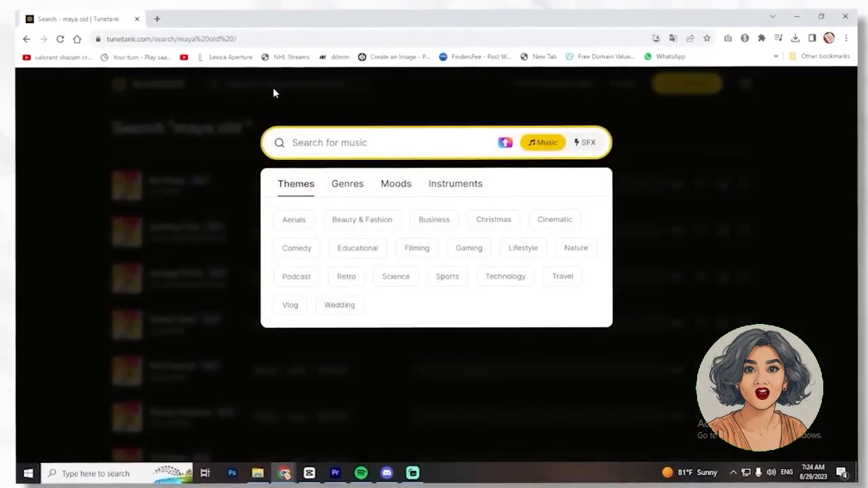
{"action": "type", "text": "maya tribe"}
{"action": "key", "text": "Return"}
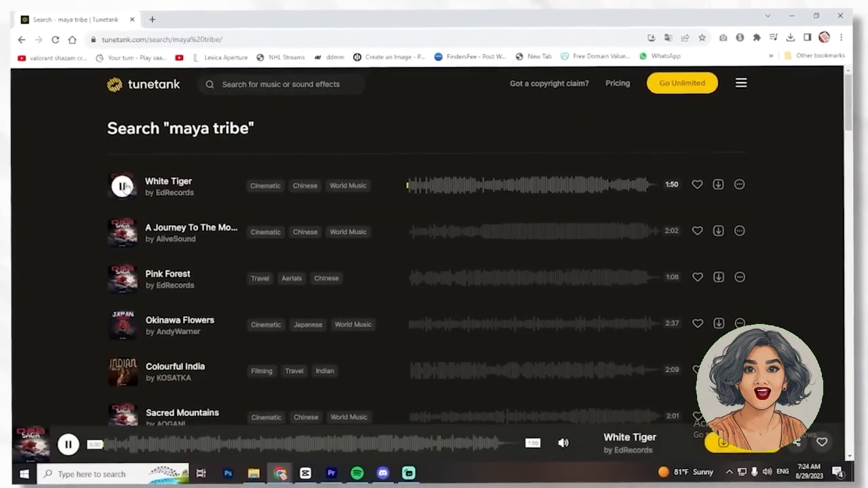
Preview the first two tracks in the "maya tribe" results
{"action": "left_click", "coordinate": [123, 186]}
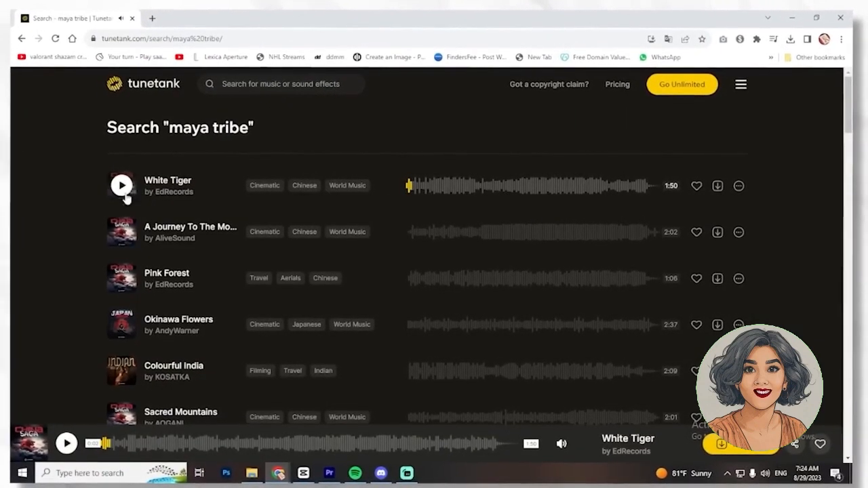
{"action": "left_click", "coordinate": [122, 232]}
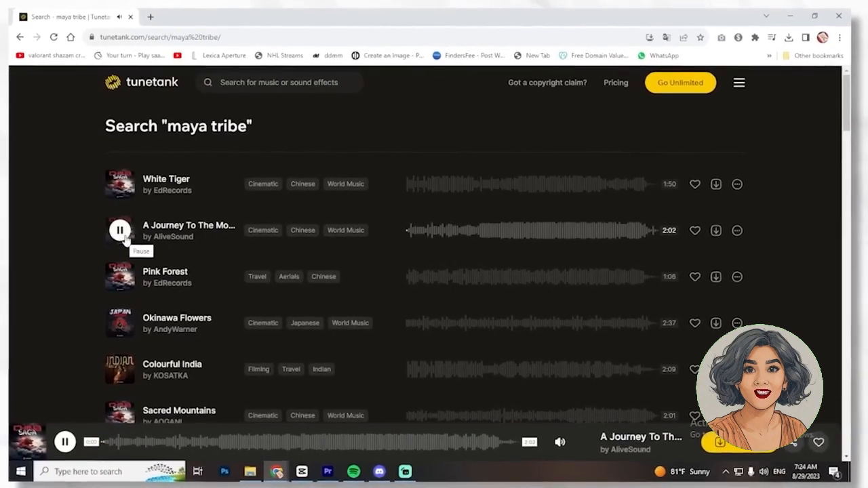
{"action": "left_click", "coordinate": [121, 234]}
Search the music for "vikings" and preview the track Final Mission
{"action": "left_click", "coordinate": [298, 81]}
{"action": "type", "text": "vikings"}
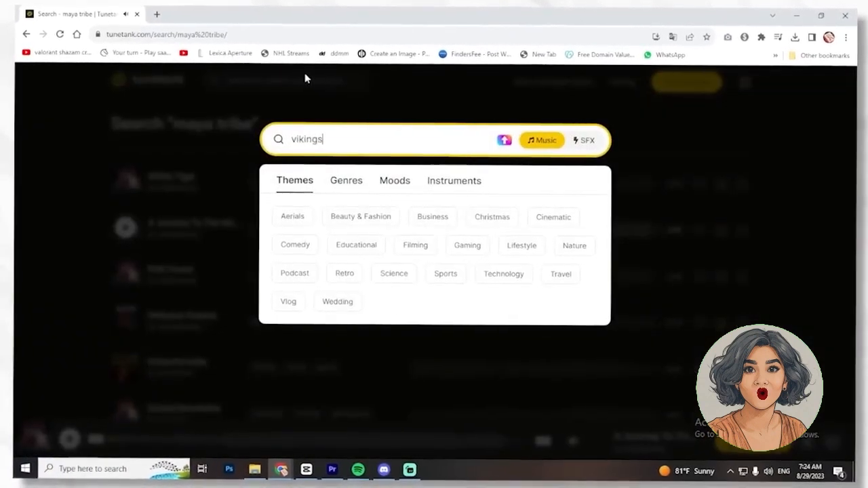
{"action": "key", "text": "Return"}
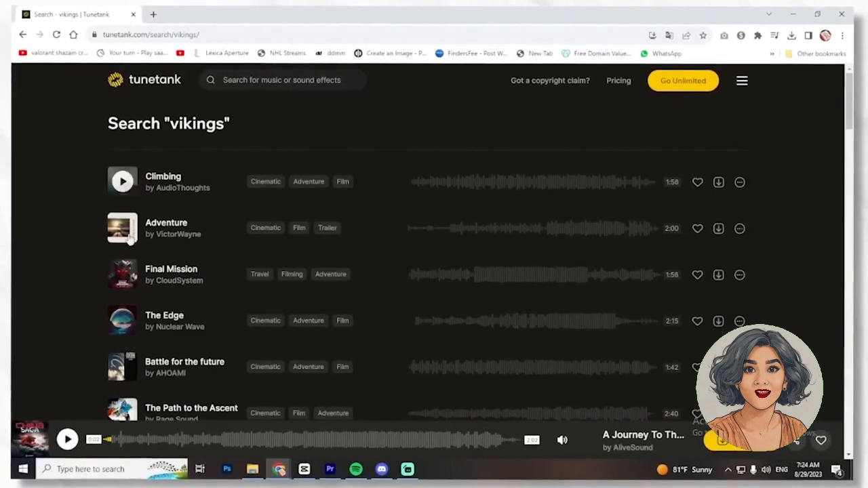
{"action": "left_click", "coordinate": [126, 276]}
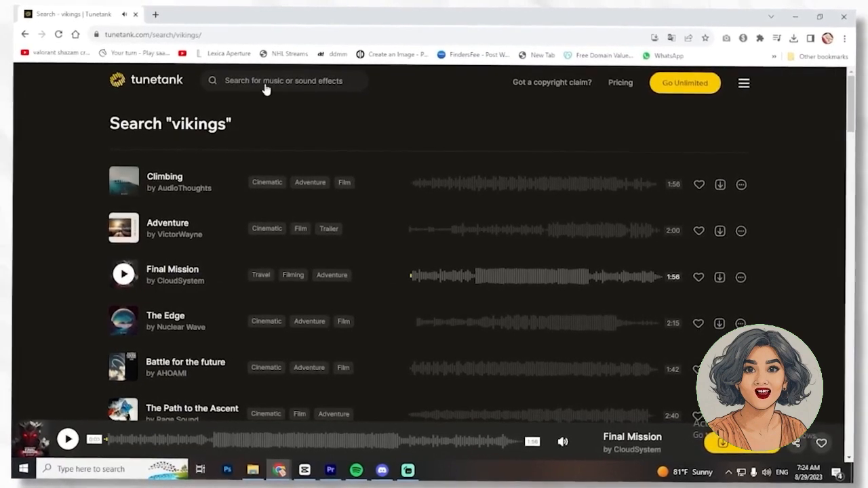
Search the music for "egypt" and look through the listed tracks
{"action": "left_click", "coordinate": [265, 88]}
{"action": "type", "text": "egypt"}
{"action": "key", "text": "Return"}
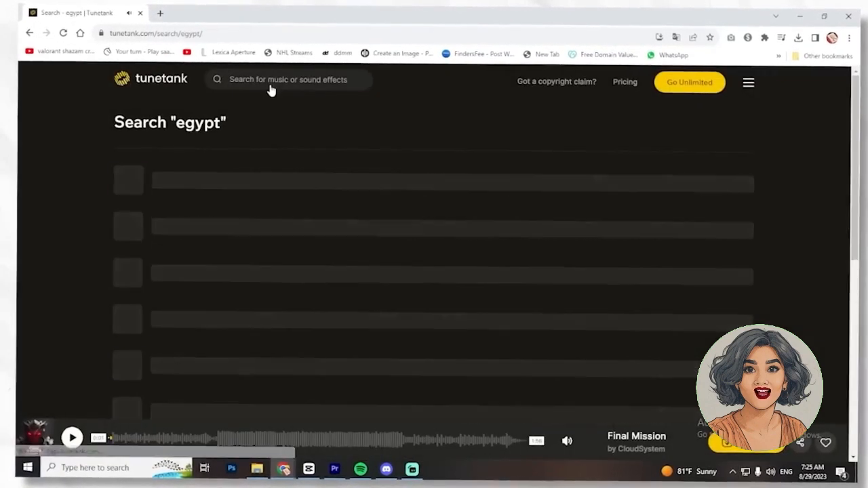
{"action": "scroll", "coordinate": [231, 238], "scroll_direction": "down", "scroll_amount": 2}
{"action": "scroll", "coordinate": [231, 239], "scroll_direction": "down", "scroll_amount": 2}
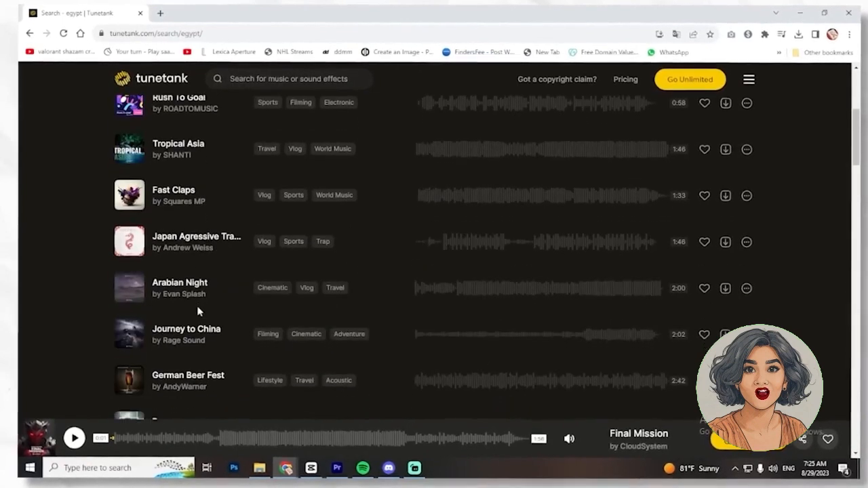
Preview the track Arabian Night and search the music for "gladiator"
{"action": "left_click", "coordinate": [129, 287]}
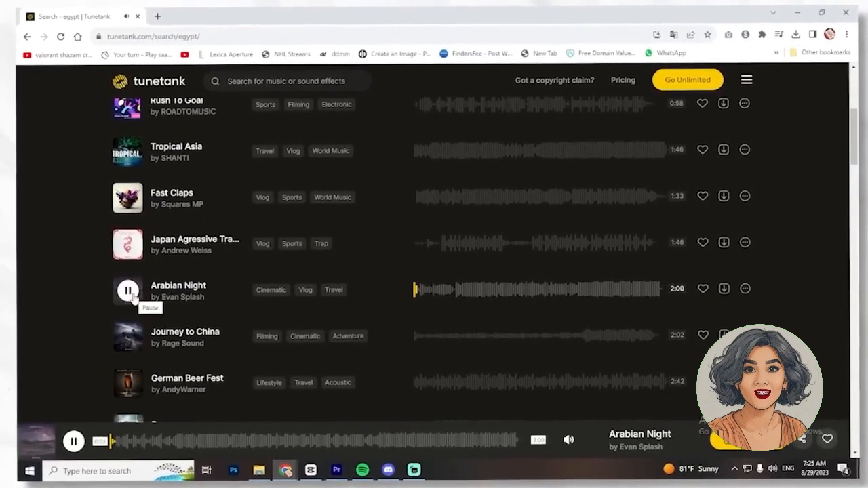
{"action": "left_click", "coordinate": [296, 80]}
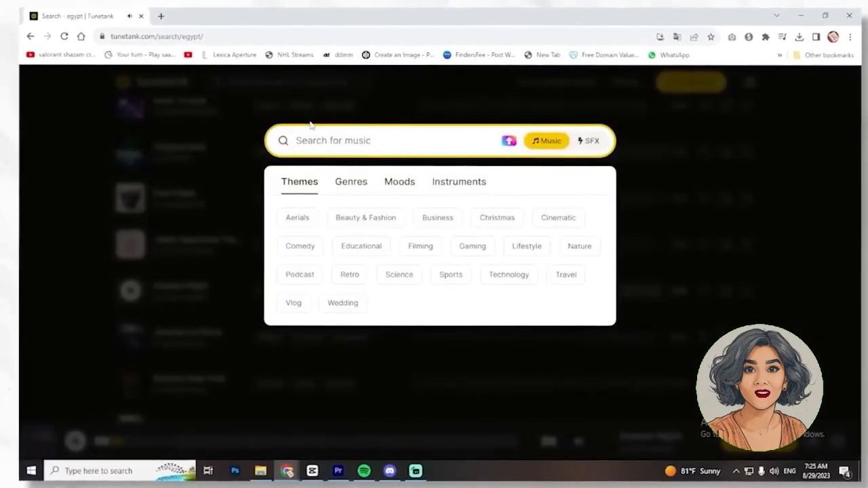
{"action": "type", "text": "gladiator"}
{"action": "key", "text": "Return"}
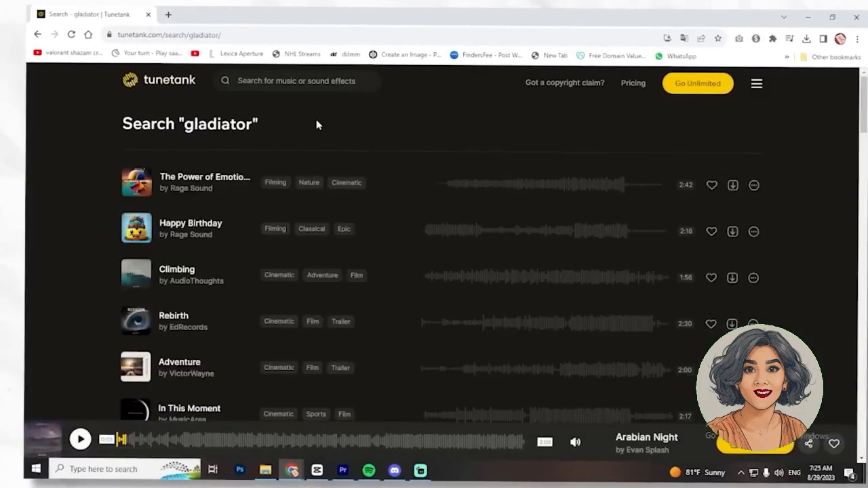
Preview Final Mission and two tracks further down the "gladiator" results
{"action": "scroll", "coordinate": [128, 251], "scroll_direction": "down", "scroll_amount": 2}
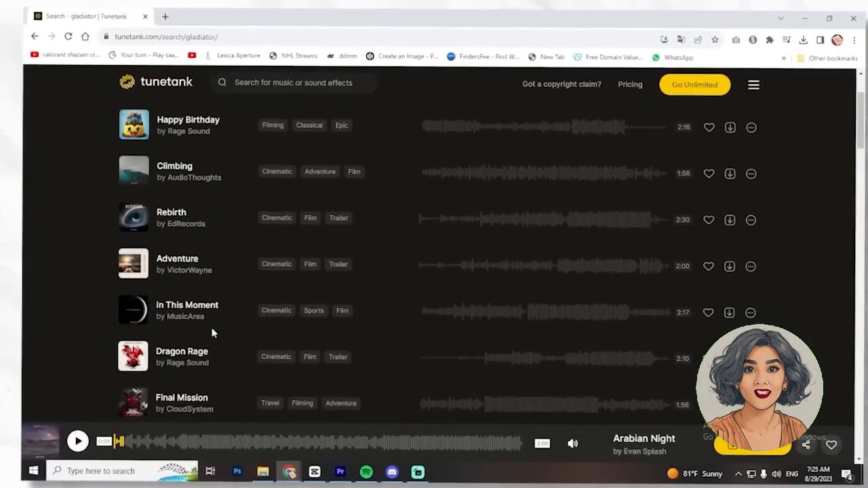
{"action": "left_click", "coordinate": [126, 403]}
{"action": "scroll", "coordinate": [122, 386], "scroll_direction": "down", "scroll_amount": 2}
{"action": "left_click", "coordinate": [122, 344]}
{"action": "left_click", "coordinate": [123, 389]}
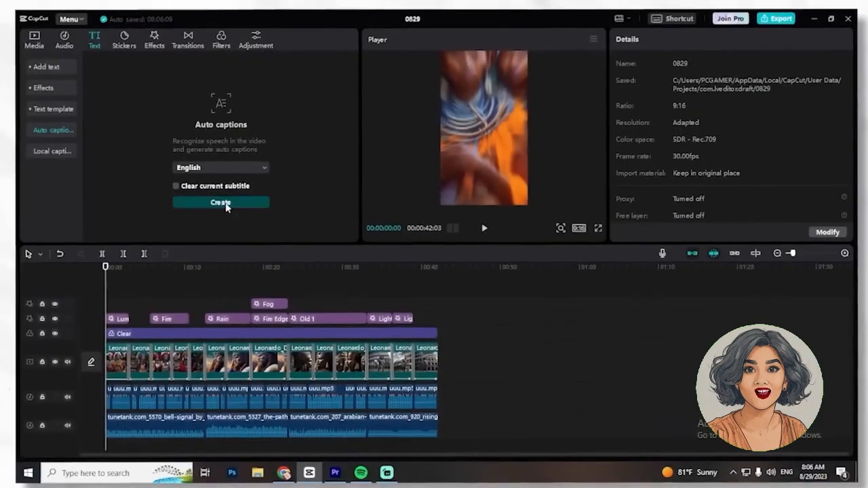
In the CapCut project, generate English auto captions for the video's speech
{"action": "left_click", "coordinate": [221, 203]}
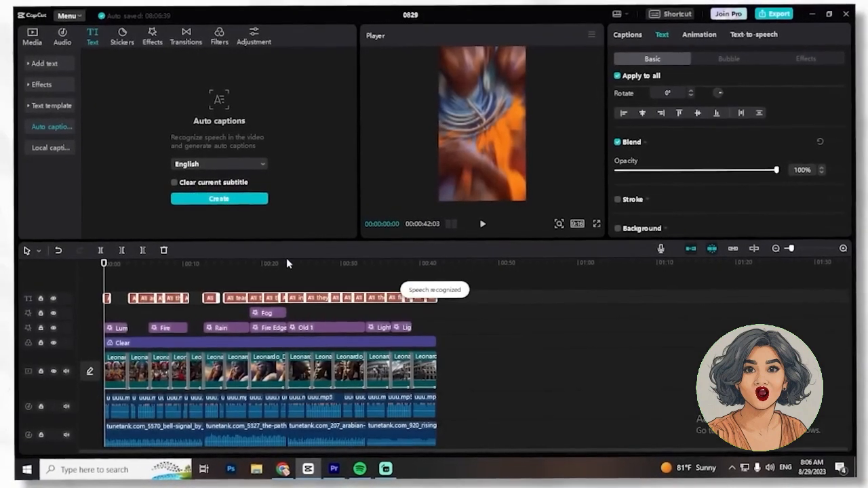
{"action": "left_click", "coordinate": [283, 263]}
{"action": "left_click", "coordinate": [489, 307]}
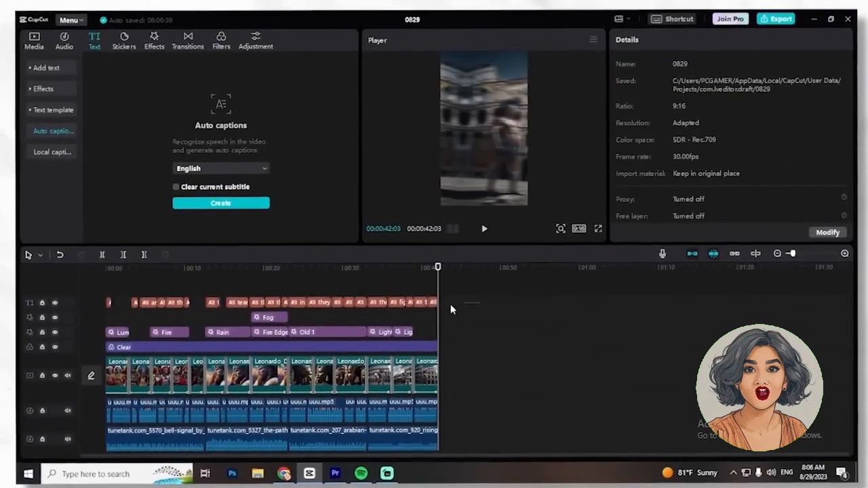
Apply the Pop-up caption animation to all the generated captions and preview it in the player
{"action": "left_click", "coordinate": [255, 306]}
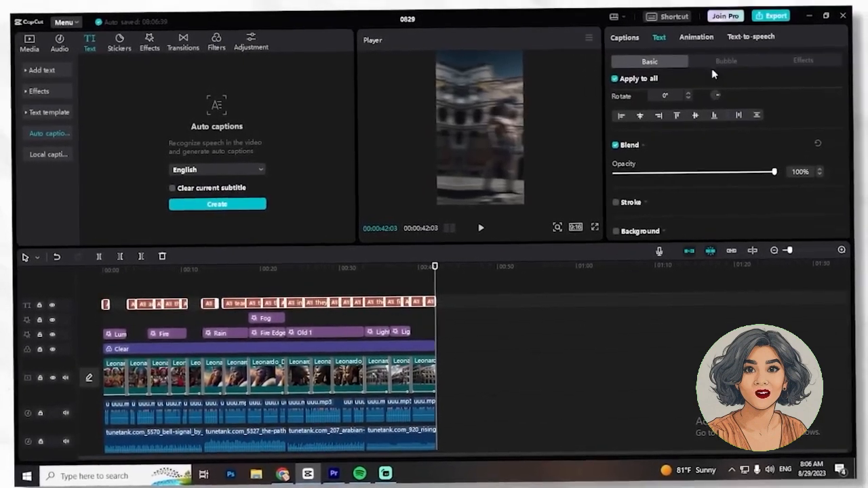
{"action": "left_click", "coordinate": [702, 39]}
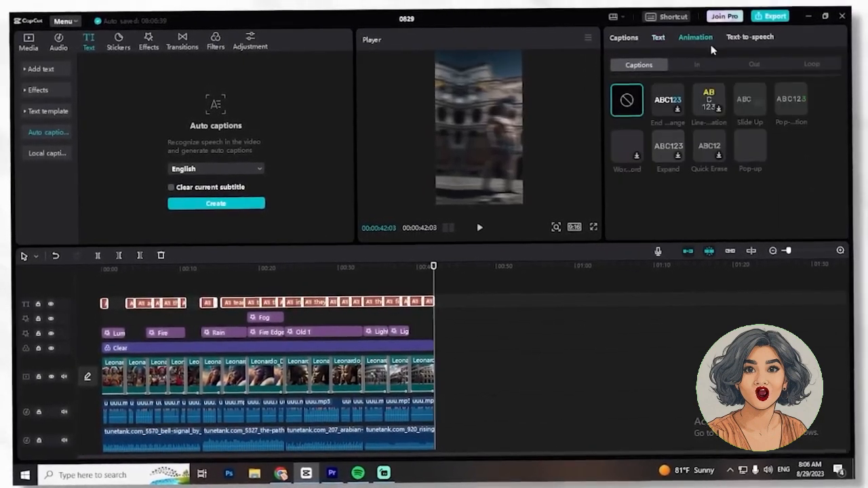
{"action": "left_click", "coordinate": [750, 156]}
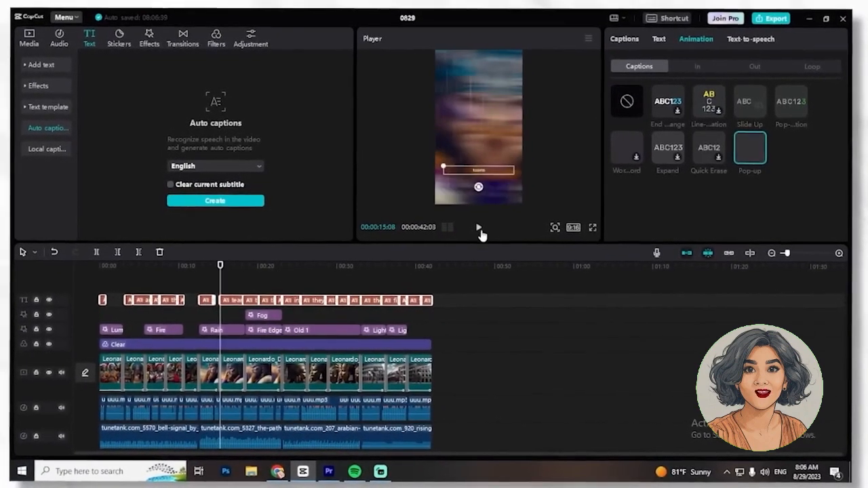
{"action": "left_click", "coordinate": [480, 230]}
{"action": "left_click", "coordinate": [481, 230]}
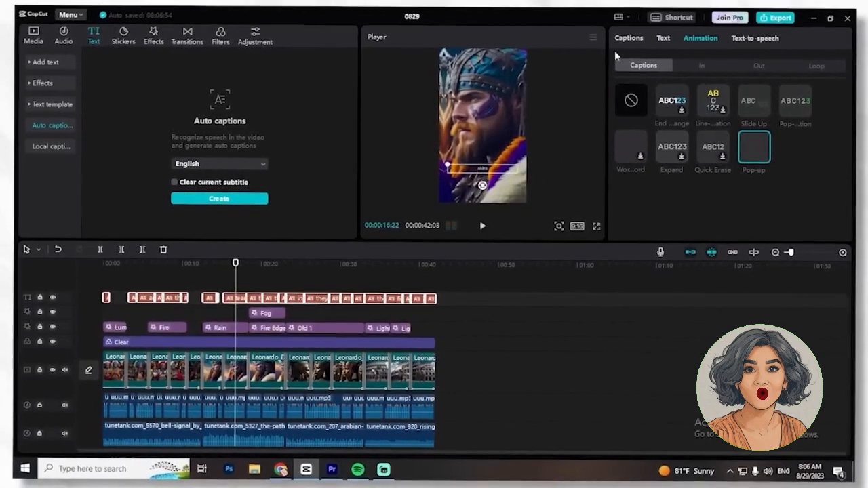
Set the font of all captions to KOMIKAX
{"action": "left_click", "coordinate": [641, 40]}
{"action": "left_click", "coordinate": [659, 36]}
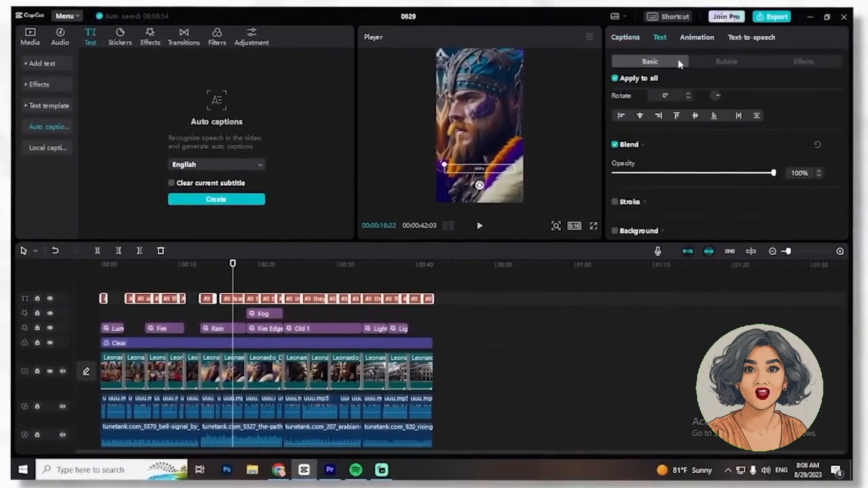
{"action": "scroll", "coordinate": [693, 181], "scroll_direction": "up", "scroll_amount": 5}
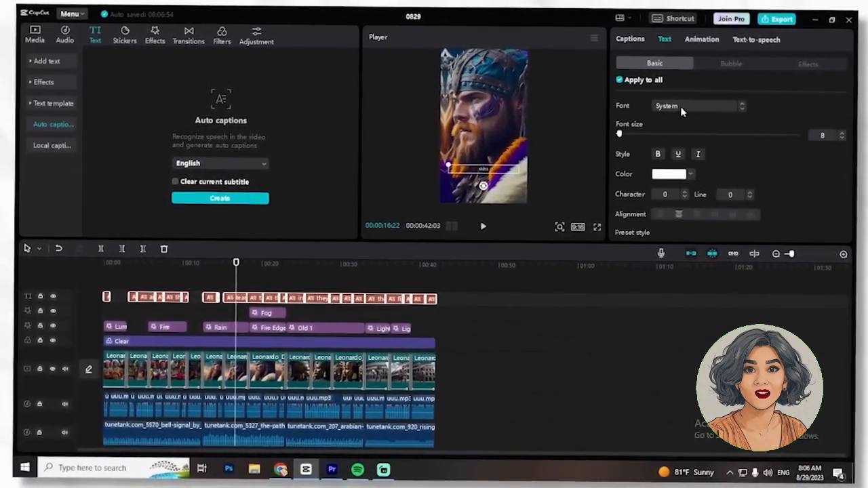
{"action": "left_click", "coordinate": [680, 107]}
{"action": "scroll", "coordinate": [757, 115], "scroll_direction": "up", "scroll_amount": 2}
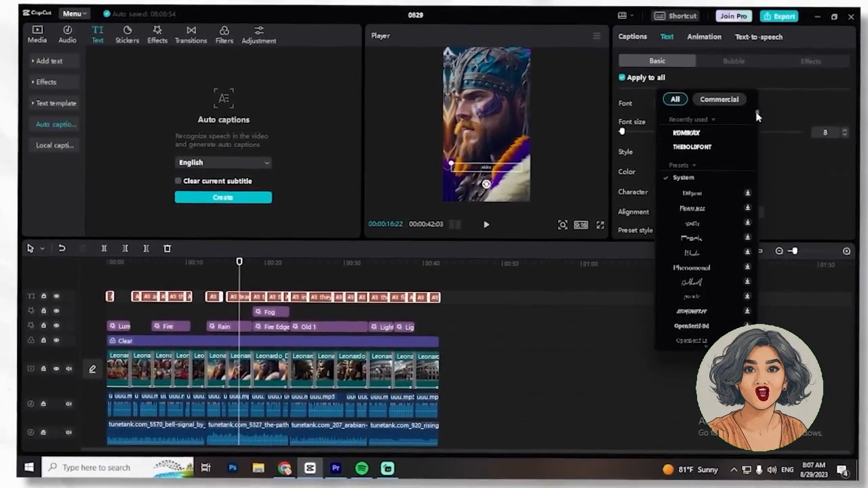
{"action": "left_click", "coordinate": [686, 131]}
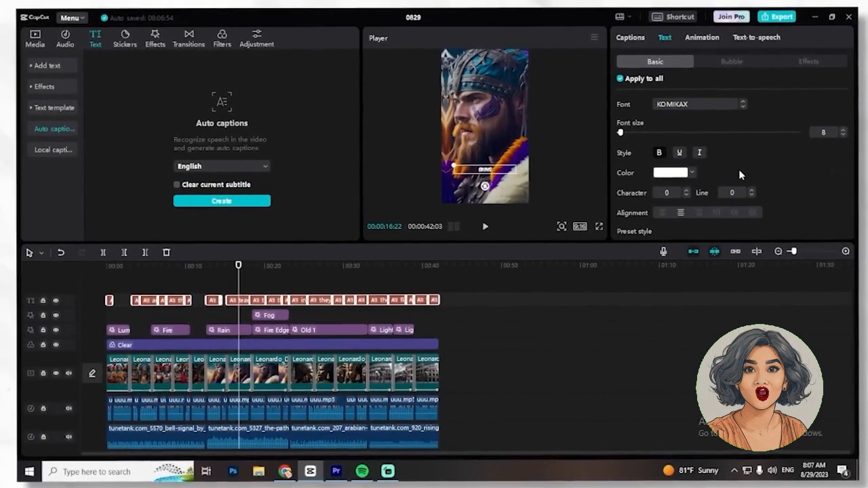
Enlarge all captions to font size 25 and move them to the middle of the frame
{"action": "mouse_move", "coordinate": [620, 132]}
{"action": "left_mouse_down"}
{"action": "mouse_move", "coordinate": [648, 136]}
{"action": "mouse_move", "coordinate": [634, 137]}
{"action": "left_mouse_up"}
{"action": "left_click_drag", "start_coordinate": [499, 176], "coordinate": [493, 132]}
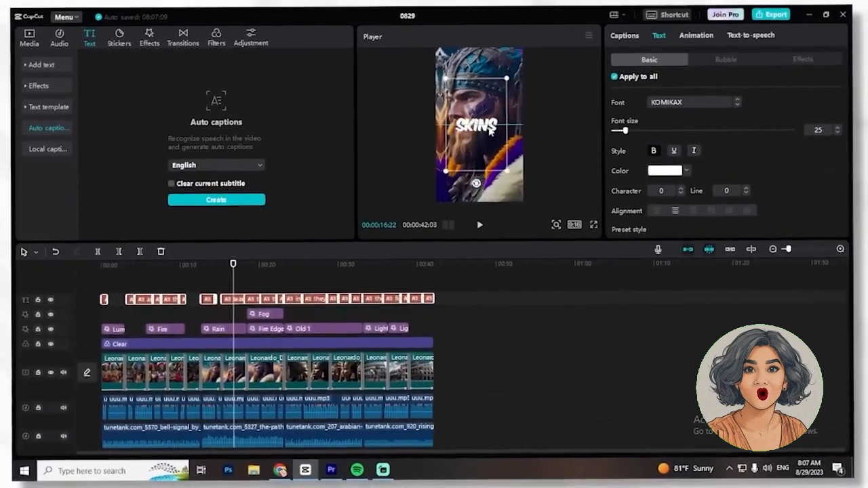
Enable the shadow on all captions and play the video from about 15 seconds to check them
{"action": "scroll", "coordinate": [747, 160], "scroll_direction": "down", "scroll_amount": 5}
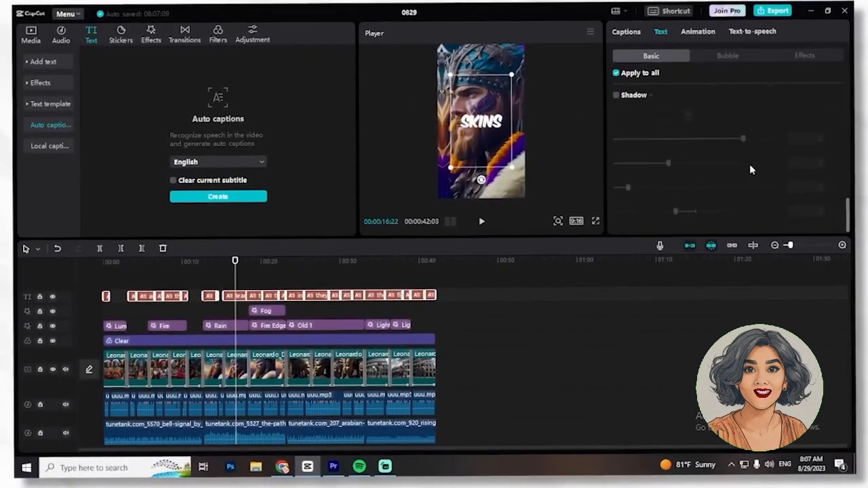
{"action": "left_click", "coordinate": [617, 96]}
{"action": "left_click_drag", "start_coordinate": [236, 263], "coordinate": [224, 262]}
{"action": "left_click", "coordinate": [480, 230]}
{"action": "left_click", "coordinate": [577, 180]}
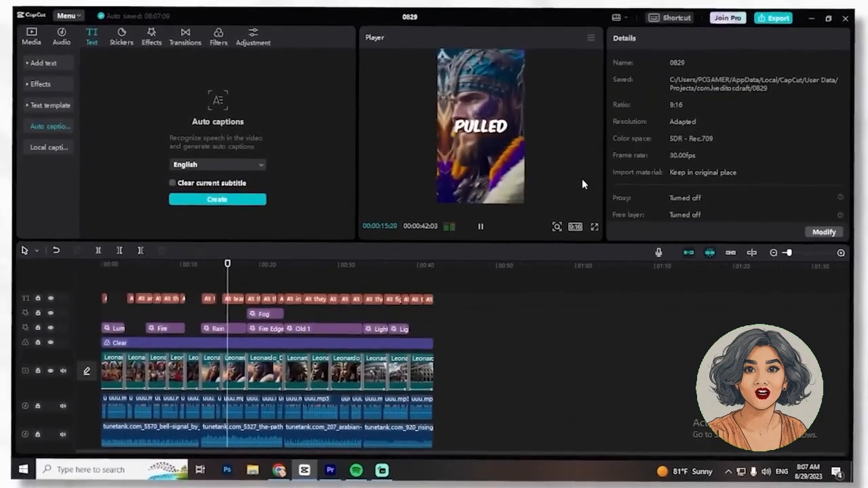
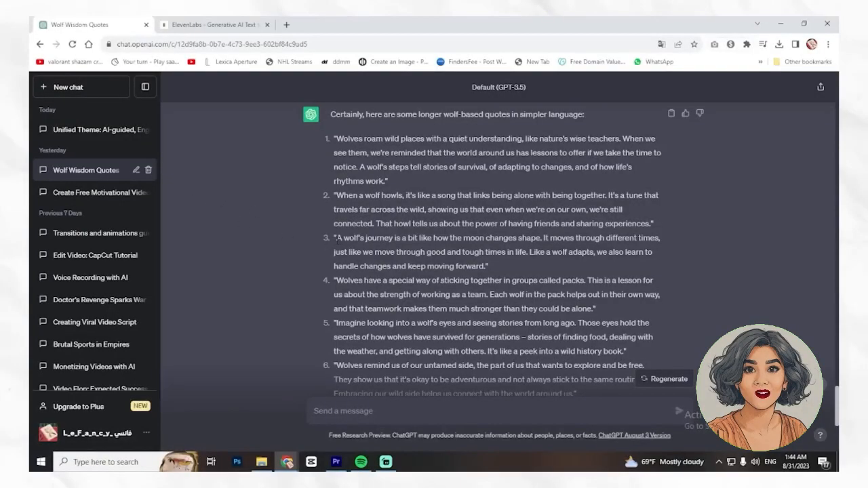
Copy the third wolf quote from ChatGPT into the ElevenLabs speech text and append "You have a choice : either be a wolf or be a loser ."
{"action": "left_click_drag", "start_coordinate": [336, 239], "coordinate": [467, 265]}
{"action": "key", "text": "ctrl+c"}
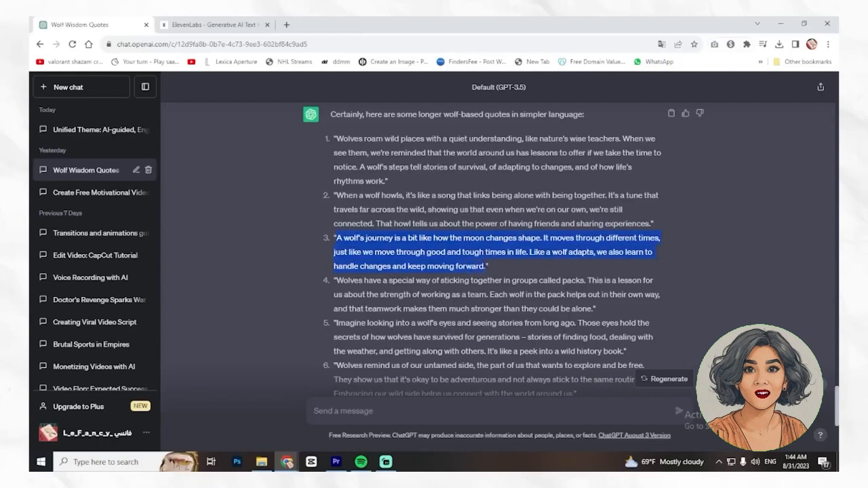
{"action": "left_click", "coordinate": [210, 25]}
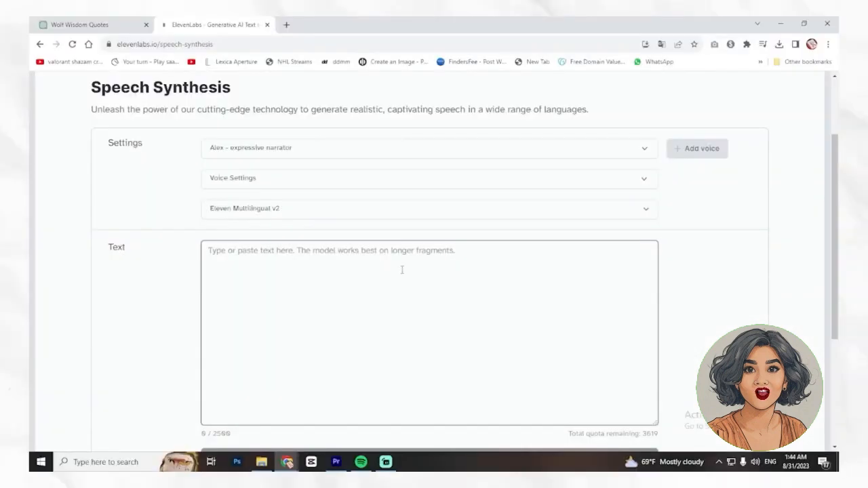
{"action": "left_click", "coordinate": [401, 270]}
{"action": "key", "text": "ctrl+v"}
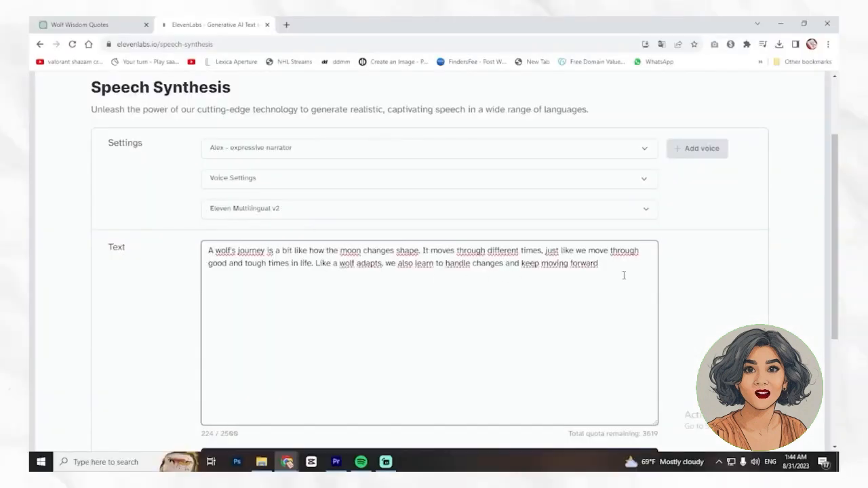
{"action": "type", "text": ". Youh"}
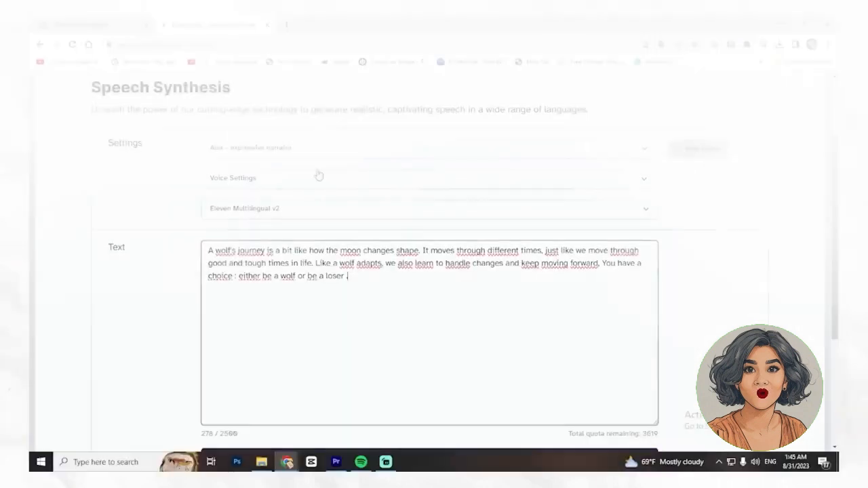
Choose the premade Adam voice and generate the speech from the wolf text
{"action": "left_click", "coordinate": [299, 147]}
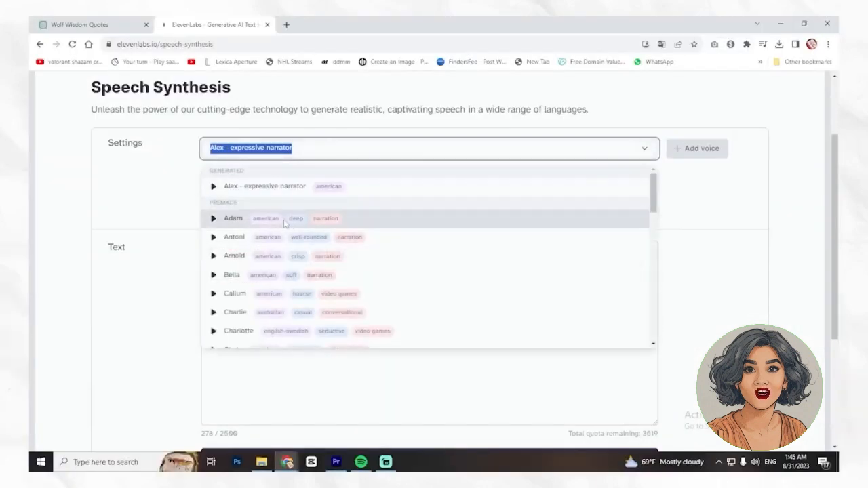
{"action": "left_click", "coordinate": [223, 219]}
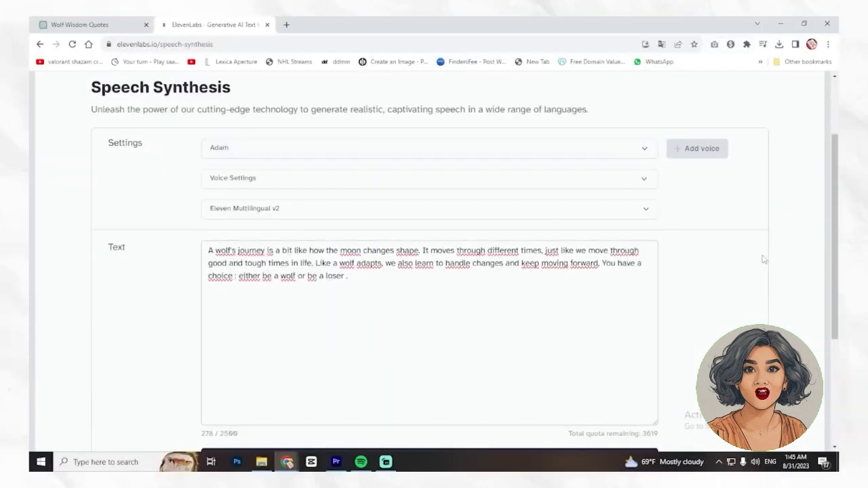
{"action": "scroll", "coordinate": [533, 303], "scroll_direction": "down", "scroll_amount": 1}
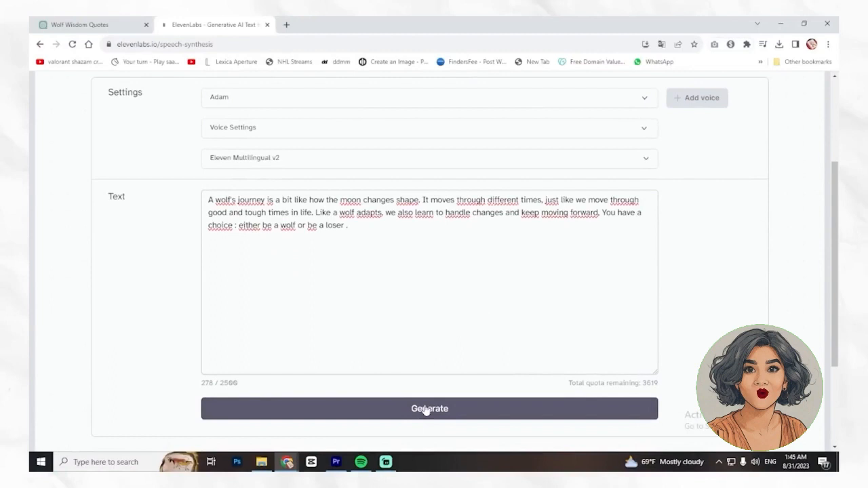
{"action": "left_click", "coordinate": [426, 410]}
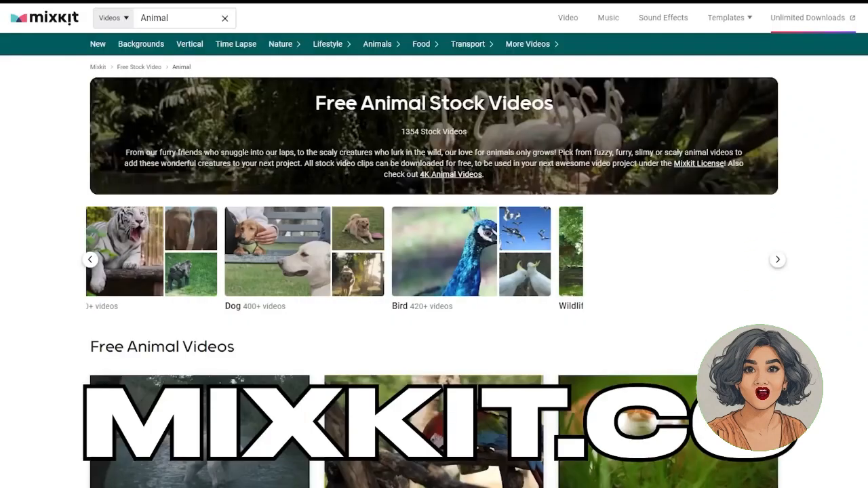
Look through the free animal stock videos on Mixkit
{"action": "scroll", "coordinate": [434, 244], "scroll_direction": "down", "scroll_amount": 5}
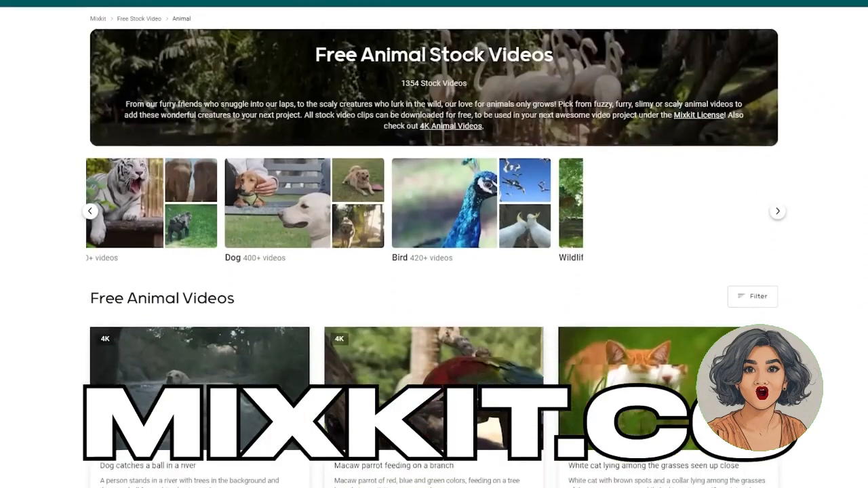
{"action": "scroll", "coordinate": [434, 244], "scroll_direction": "down", "scroll_amount": 5}
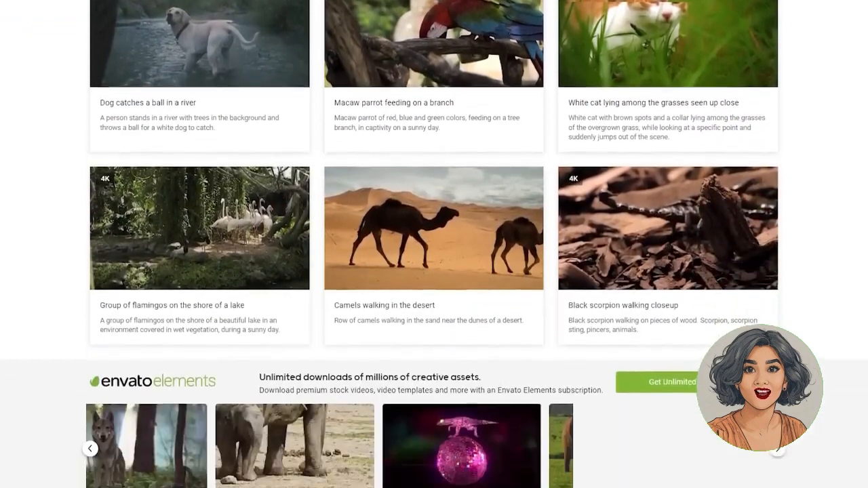
{"action": "scroll", "coordinate": [434, 244], "scroll_direction": "down", "scroll_amount": 5}
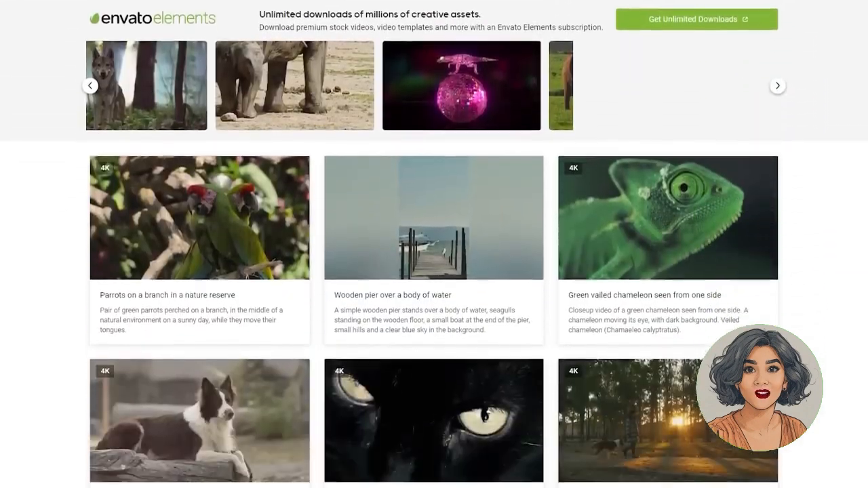
{"action": "scroll", "coordinate": [434, 244], "scroll_direction": "down", "scroll_amount": 5}
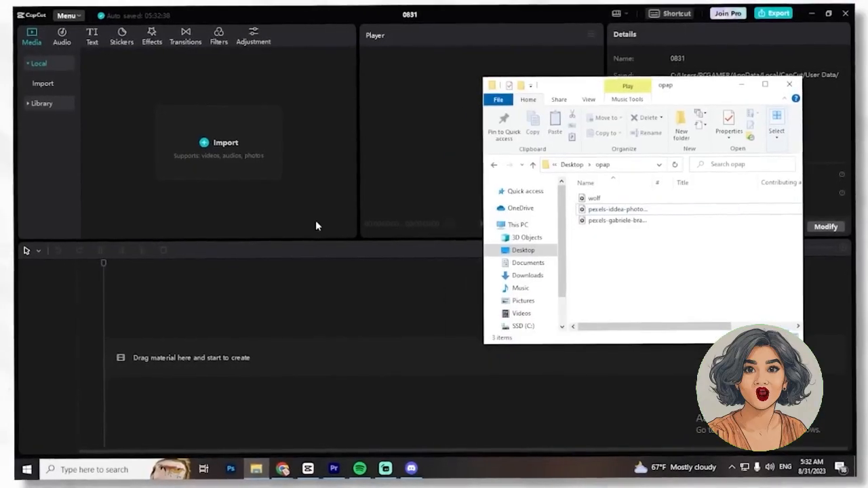
Import the two Pexels videos and wolf.mp3 from the opap folder into CapCut and place wolf.mp3 at the timeline's start
{"action": "left_click_drag", "start_coordinate": [641, 269], "coordinate": [624, 207]}
{"action": "left_click_drag", "start_coordinate": [620, 209], "coordinate": [266, 169]}
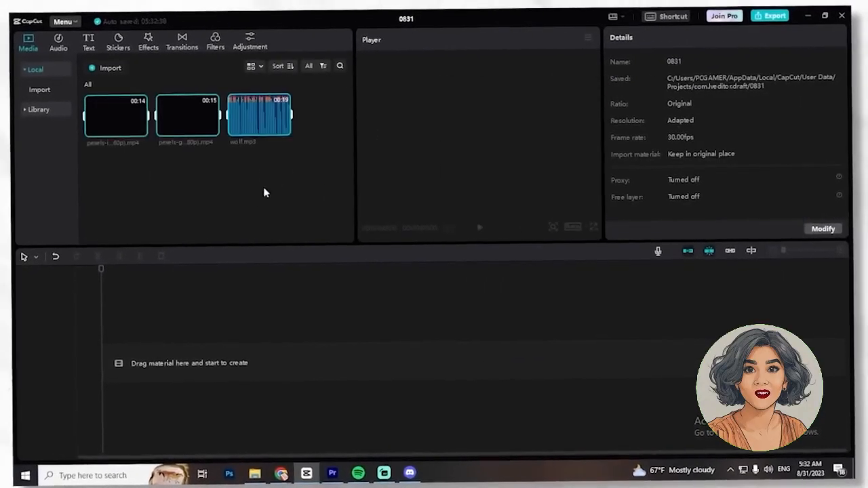
{"action": "left_click_drag", "start_coordinate": [252, 122], "coordinate": [109, 390]}
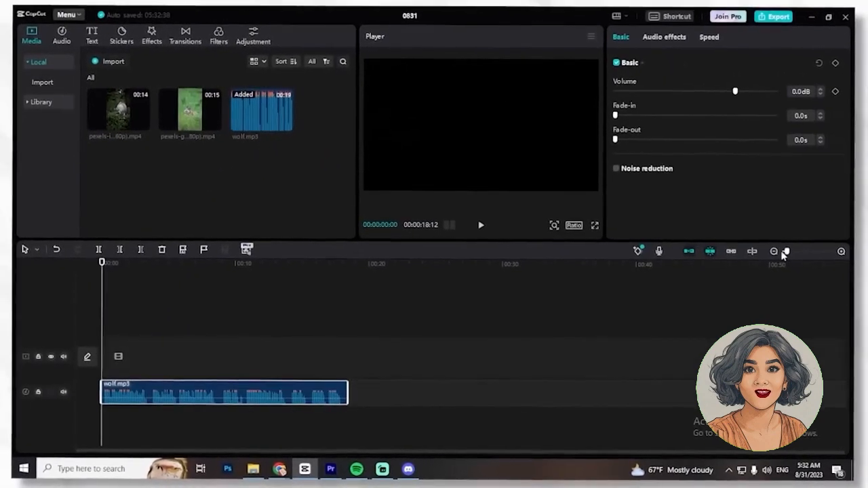
Split the wolf.mp3 clip near its beginning at 00:00:00:05
{"action": "left_click_drag", "start_coordinate": [786, 252], "coordinate": [796, 255]}
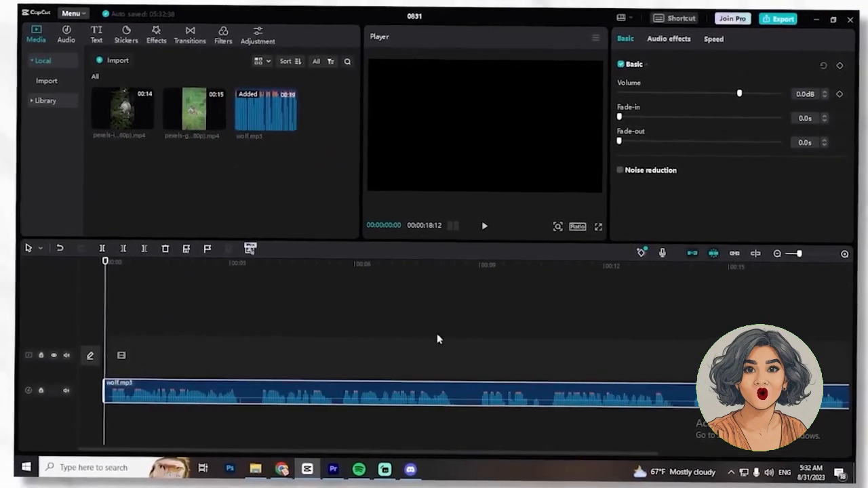
{"action": "left_click_drag", "start_coordinate": [107, 265], "coordinate": [115, 266]}
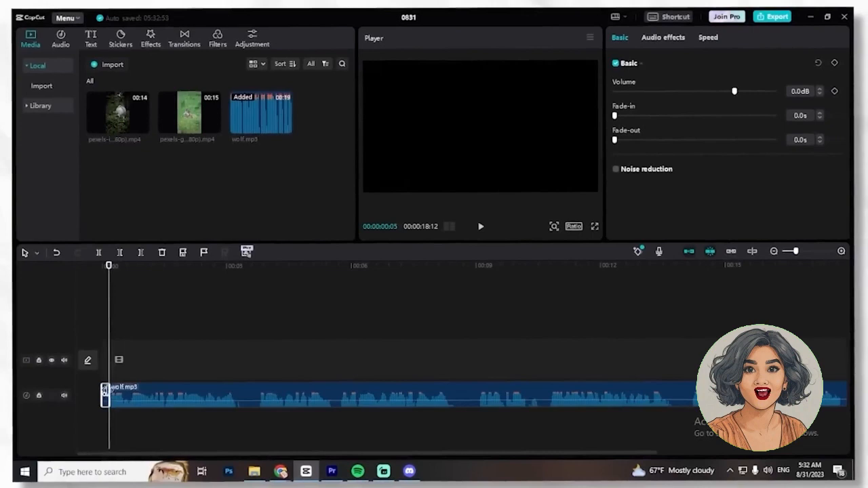
Split the wolf.mp3 voice-over at its pauses and remove the silent parts, closing the gaps between the phrases
{"action": "left_click", "coordinate": [224, 289]}
{"action": "key", "text": "ctrl+b"}
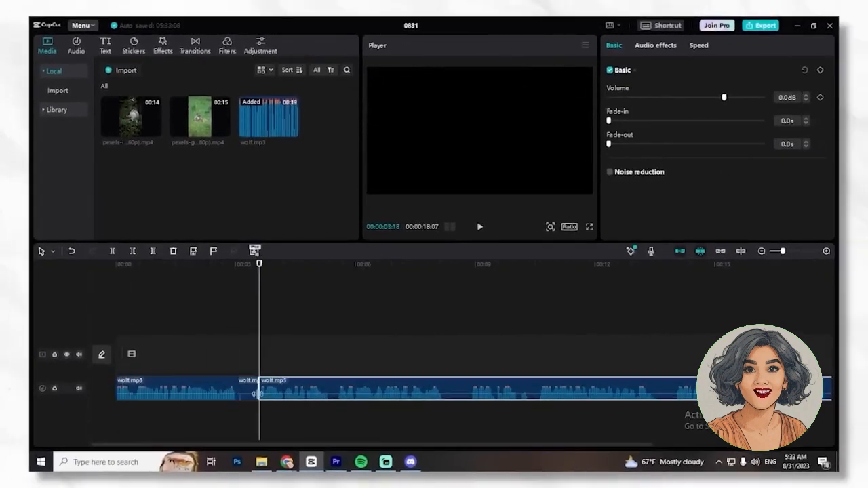
{"action": "left_click", "coordinate": [113, 251]}
{"action": "left_click_drag", "start_coordinate": [306, 264], "coordinate": [316, 264]}
{"action": "left_click_drag", "start_coordinate": [356, 387], "coordinate": [346, 387]}
{"action": "left_click", "coordinate": [113, 251]}
{"action": "left_click_drag", "start_coordinate": [316, 264], "coordinate": [438, 264]}
{"action": "left_click_drag", "start_coordinate": [484, 389], "coordinate": [456, 389]}
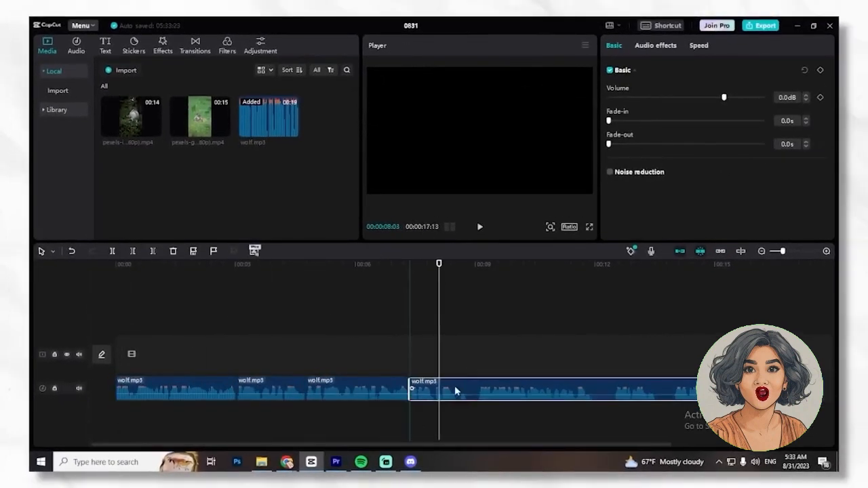
{"action": "left_click_drag", "start_coordinate": [438, 264], "coordinate": [466, 264]}
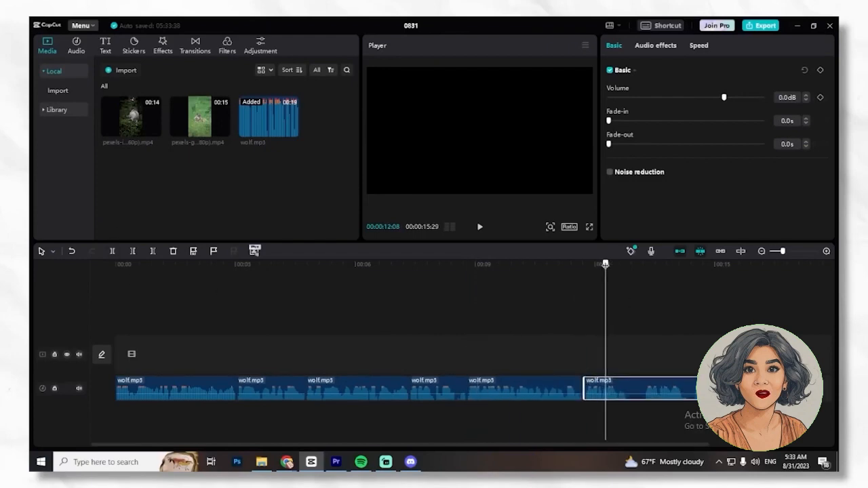
{"action": "key", "text": "Delete"}
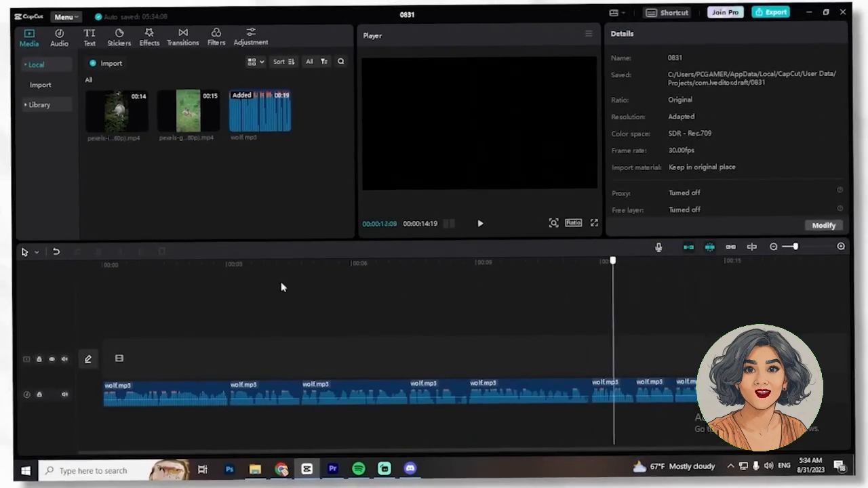
Play the trimmed wolf.mp3 voice-over from the start to its end and return to the beginning
{"action": "key", "text": "Home"}
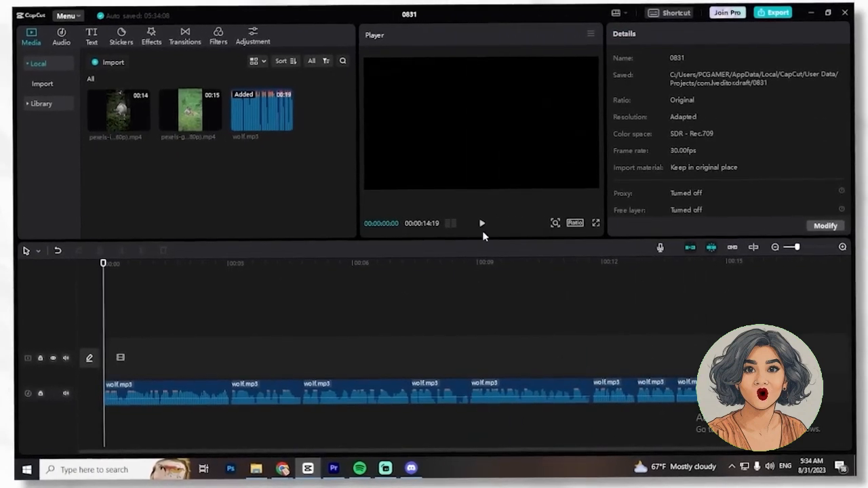
{"action": "left_click", "coordinate": [480, 223]}
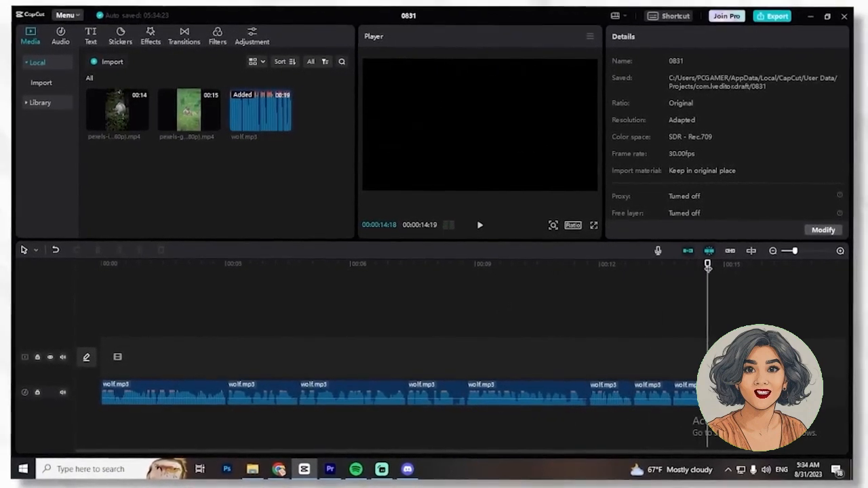
{"action": "left_click_drag", "start_coordinate": [707, 268], "coordinate": [12, 279]}
Place the 15-second green-meadow wolf video at the timeline's start and set the project's aspect ratio to 9:16
{"action": "left_click_drag", "start_coordinate": [185, 125], "coordinate": [147, 360]}
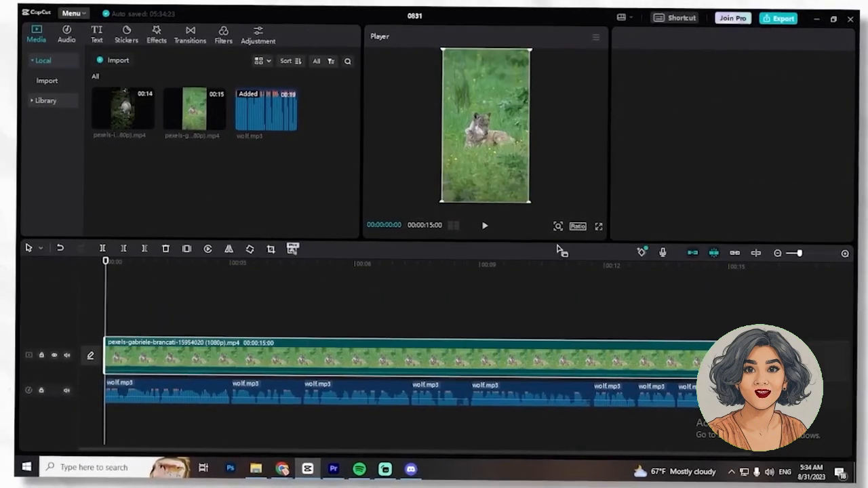
{"action": "left_click", "coordinate": [576, 227]}
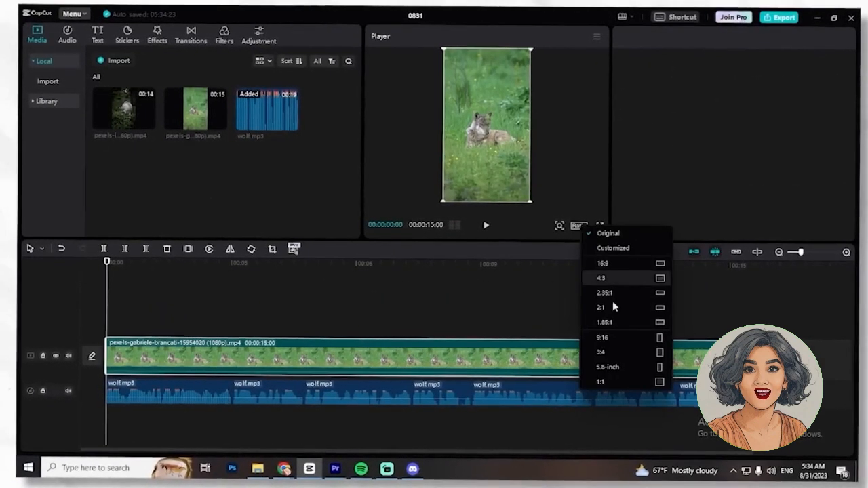
{"action": "left_click", "coordinate": [612, 337]}
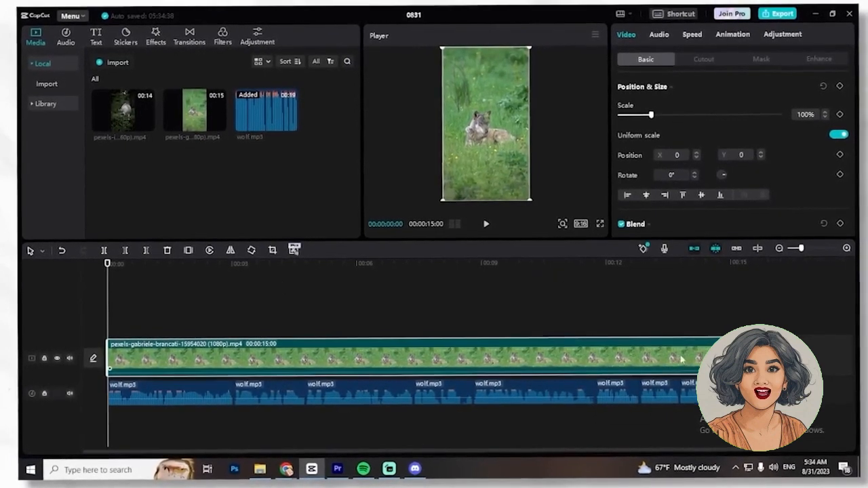
Shorten the meadow clip to 00:00:06:11 and append the dark-forest wolf clip, cutting it off where the voice-over ends at 00:00:14:19
{"action": "left_click_drag", "start_coordinate": [719, 358], "coordinate": [372, 358]}
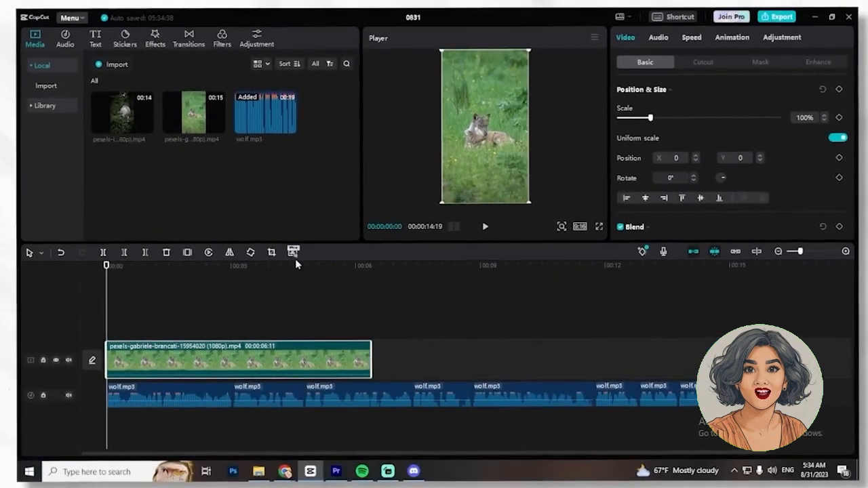
{"action": "left_click_drag", "start_coordinate": [122, 112], "coordinate": [385, 359]}
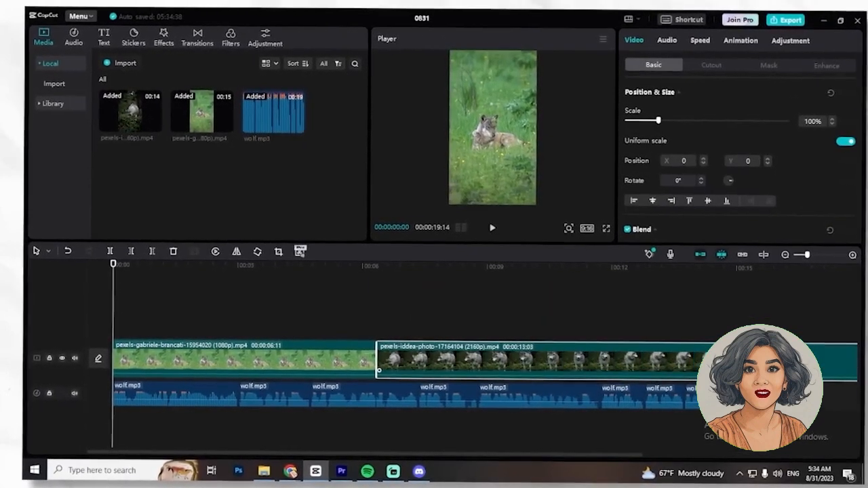
{"action": "left_click", "coordinate": [717, 267]}
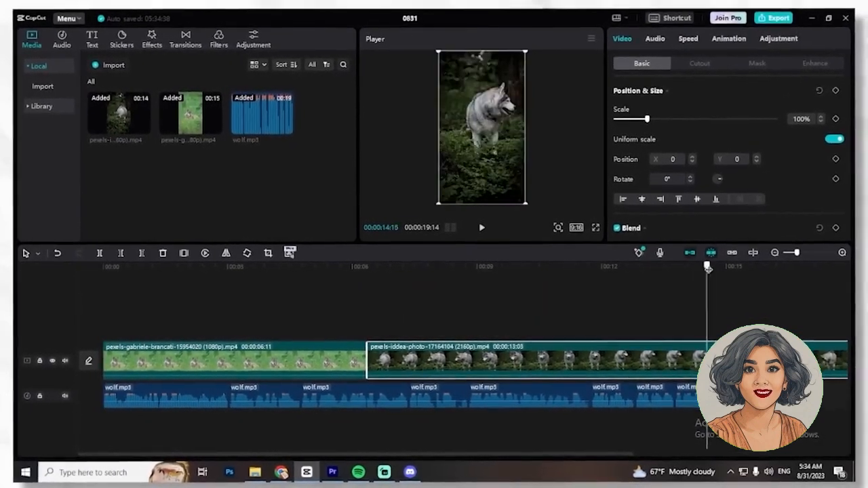
{"action": "left_click", "coordinate": [99, 253]}
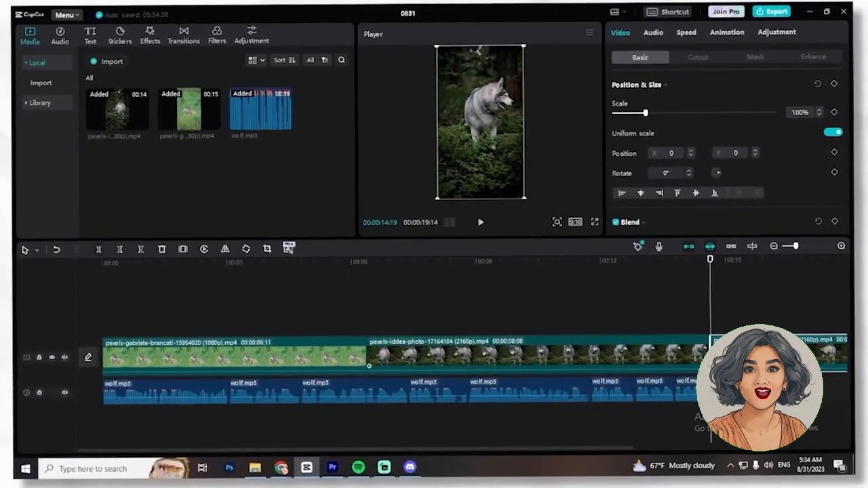
{"action": "key", "text": "Delete"}
{"action": "left_click_drag", "start_coordinate": [712, 260], "coordinate": [261, 286]}
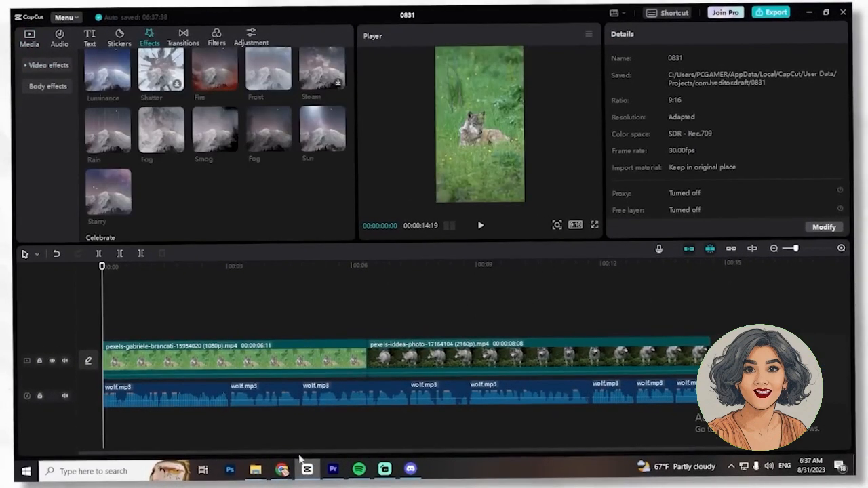
Set the meadow clip's hue to -18 and saturation to -50, and adjust its color temperature
{"action": "left_click", "coordinate": [370, 313]}
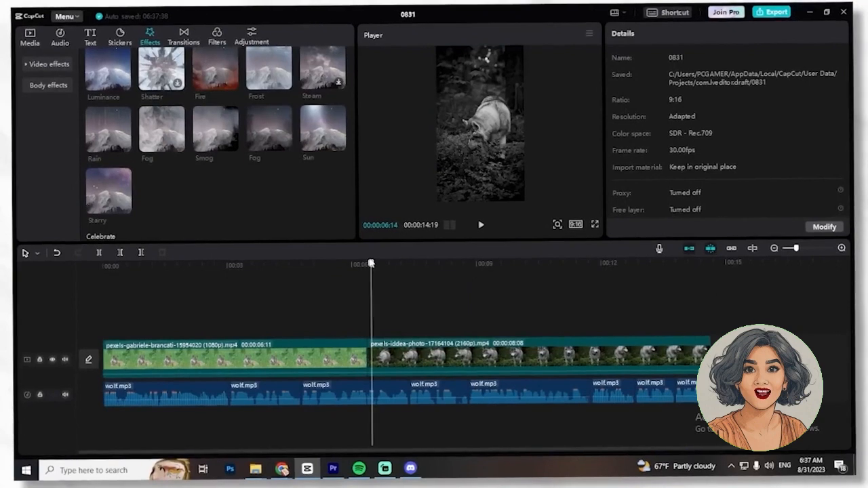
{"action": "left_click_drag", "start_coordinate": [371, 263], "coordinate": [102, 281]}
{"action": "left_click", "coordinate": [218, 350]}
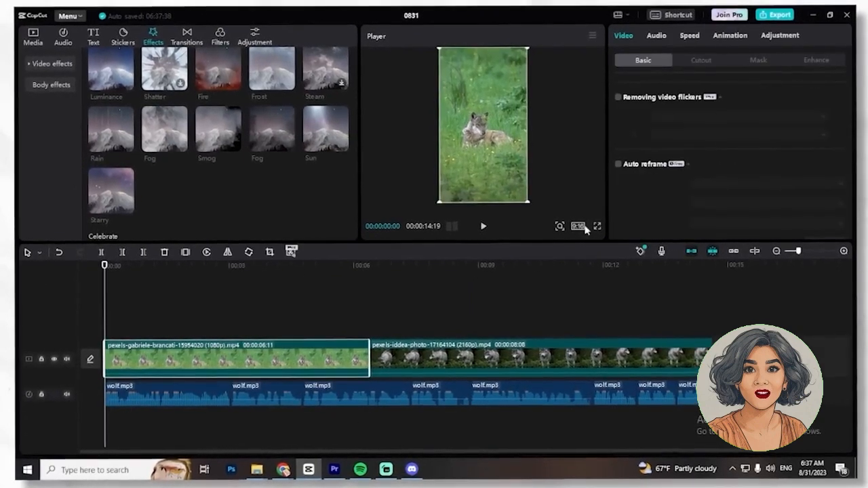
{"action": "left_click", "coordinate": [783, 36]}
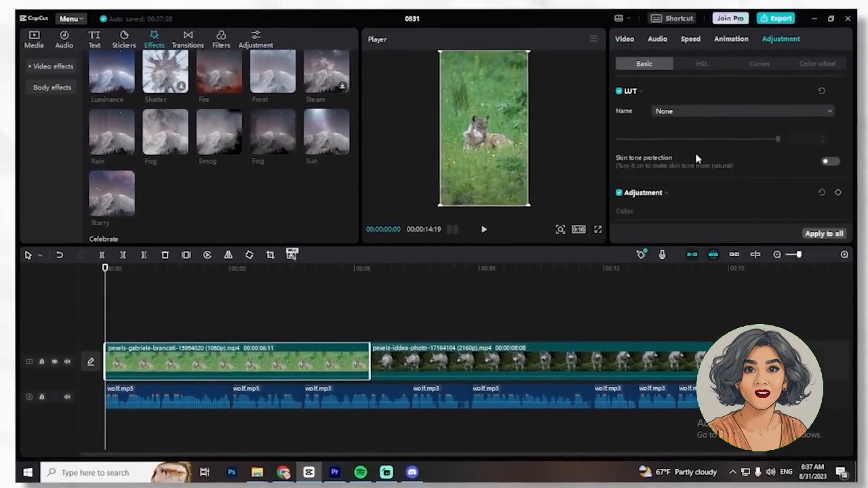
{"action": "scroll", "coordinate": [695, 158], "scroll_direction": "down", "scroll_amount": 4}
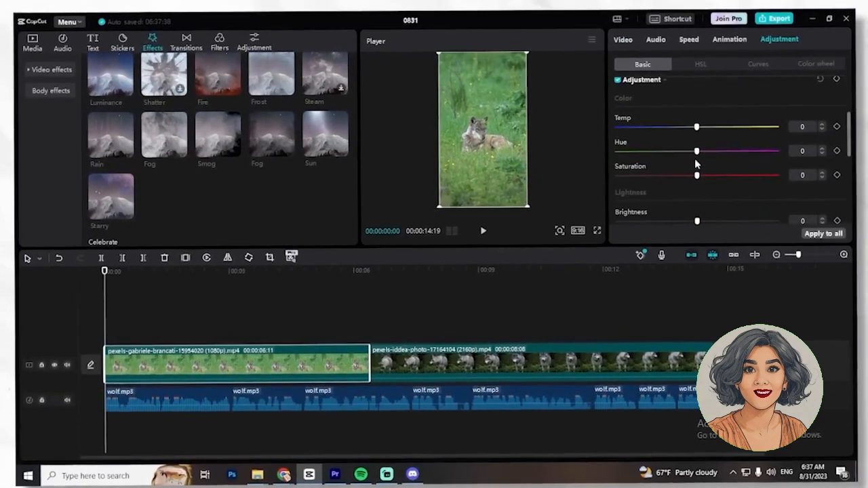
{"action": "left_click_drag", "start_coordinate": [697, 153], "coordinate": [665, 158]}
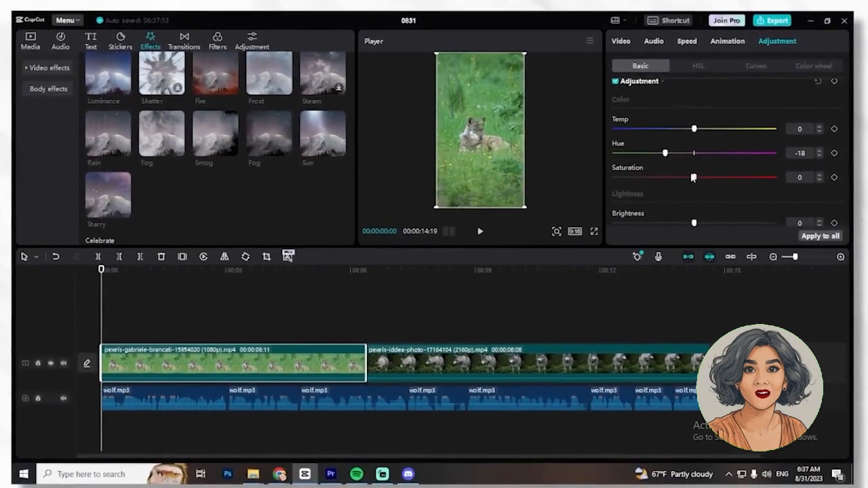
{"action": "mouse_move", "coordinate": [694, 128]}
{"action": "left_mouse_down"}
{"action": "mouse_move", "coordinate": [716, 129]}
{"action": "mouse_move", "coordinate": [702, 128]}
{"action": "left_mouse_up"}
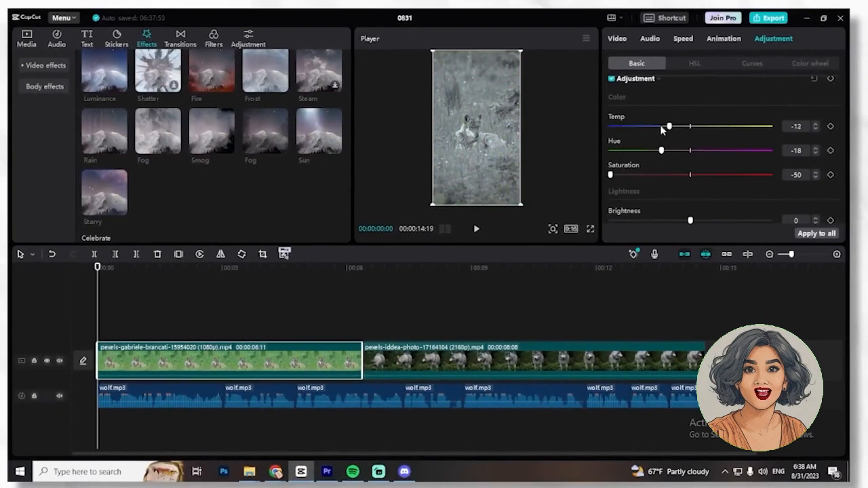
Set the meadow clip's brightness to -32, contrast to 20, highlight to 14 and shadow to -8
{"action": "scroll", "coordinate": [695, 176], "scroll_direction": "down", "scroll_amount": 3}
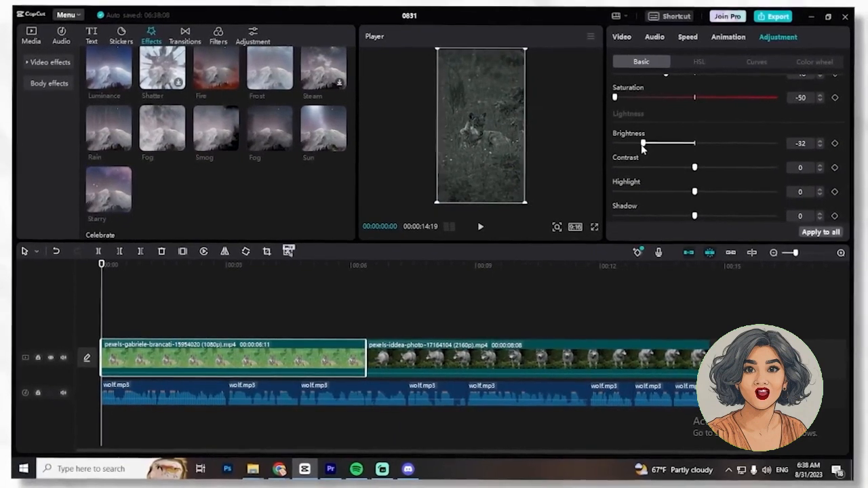
{"action": "scroll", "coordinate": [737, 170], "scroll_direction": "down", "scroll_amount": 1}
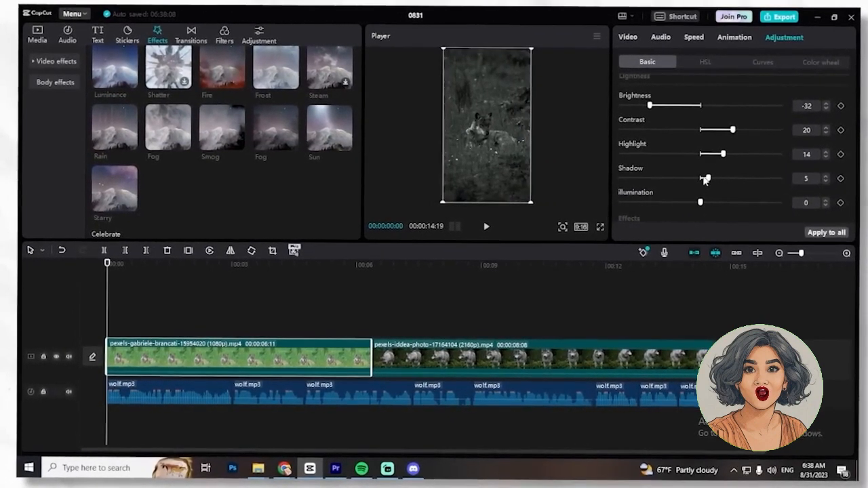
{"action": "scroll", "coordinate": [719, 183], "scroll_direction": "down", "scroll_amount": 1}
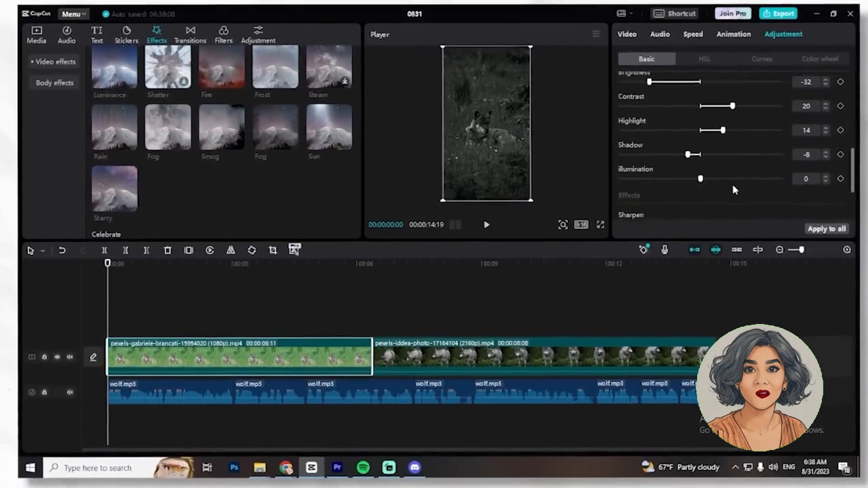
Set the meadow clip's illumination to -9, sharpen to 8, particles to 7, fade to 5 and vignette to 46
{"action": "scroll", "coordinate": [723, 186], "scroll_direction": "down", "scroll_amount": 2}
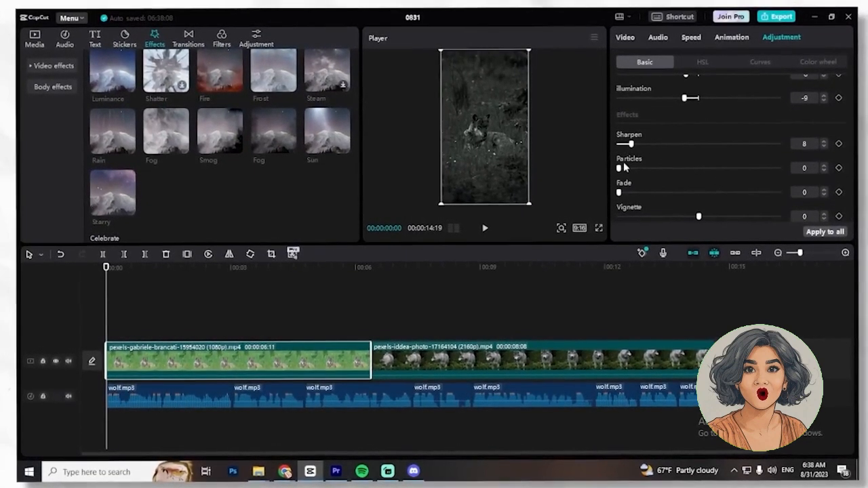
{"action": "left_click_drag", "start_coordinate": [624, 168], "coordinate": [626, 193]}
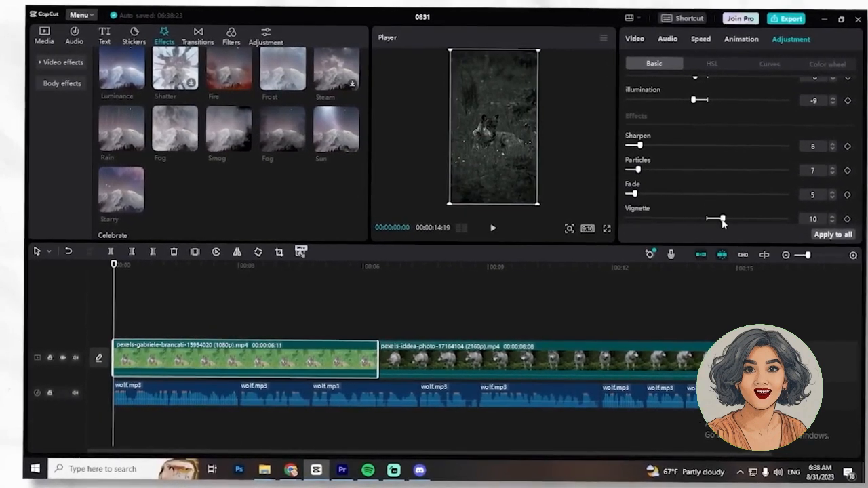
{"action": "left_click_drag", "start_coordinate": [721, 220], "coordinate": [781, 223]}
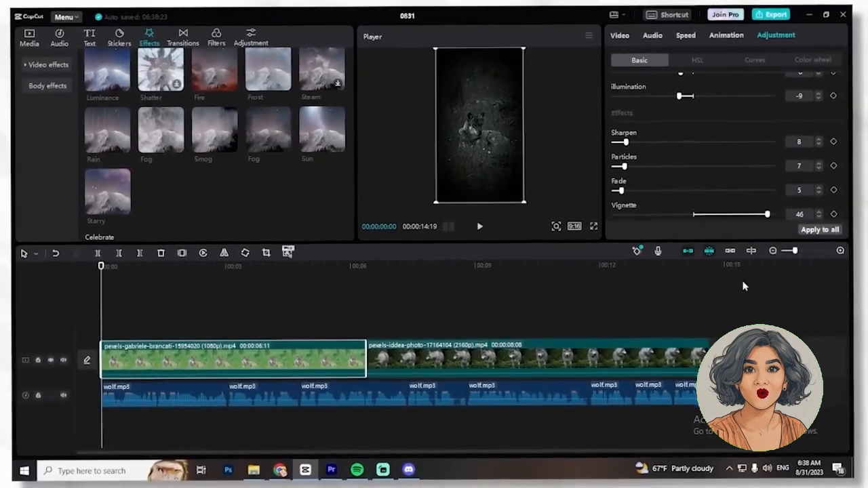
{"action": "left_click", "coordinate": [739, 289]}
{"action": "left_click_drag", "start_coordinate": [410, 265], "coordinate": [112, 278]}
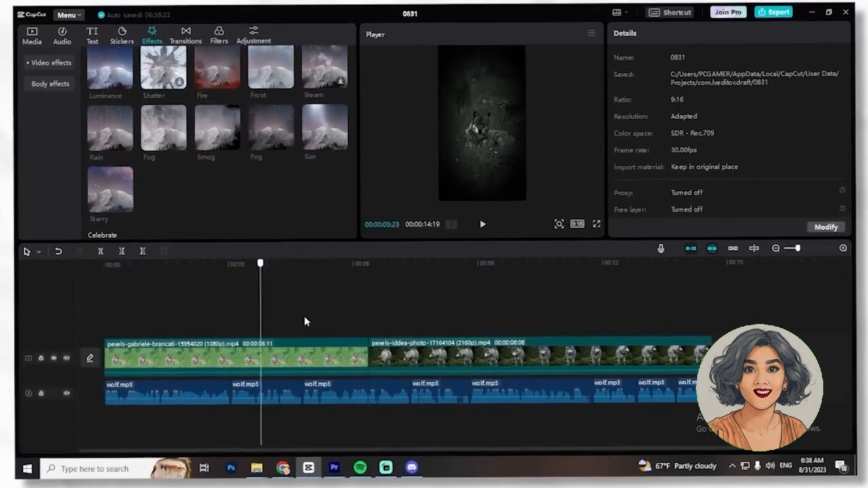
Set the forest clip's brightness to -31, shadow to -12 and illumination to -9, and adjust its contrast and highlight
{"action": "left_click", "coordinate": [412, 356]}
{"action": "scroll", "coordinate": [627, 181], "scroll_direction": "down", "scroll_amount": 2}
{"action": "scroll", "coordinate": [620, 186], "scroll_direction": "down", "scroll_amount": 2}
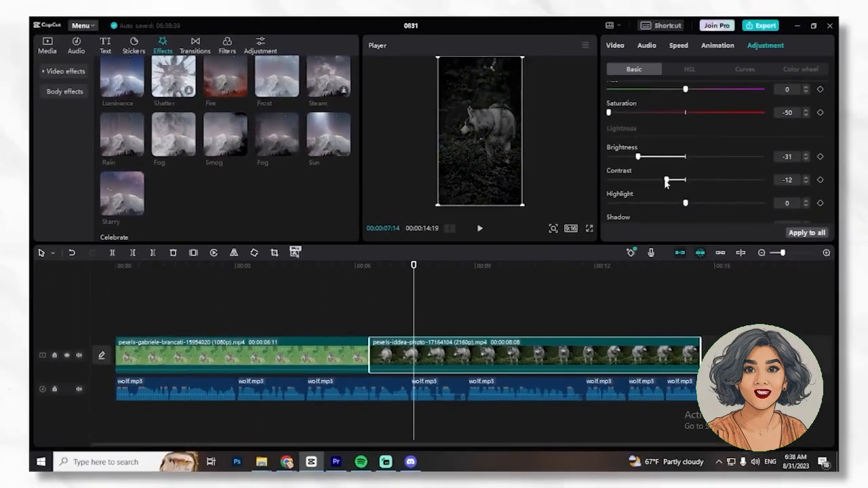
{"action": "left_click_drag", "start_coordinate": [685, 203], "coordinate": [703, 203]}
{"action": "scroll", "coordinate": [701, 200], "scroll_direction": "down", "scroll_amount": 2}
{"action": "left_click_drag", "start_coordinate": [686, 154], "coordinate": [696, 156]}
Set the forest clip's sharpen to 7, particles to 8, fade to 5 and hue to 17, and add a strong vignette
{"action": "scroll", "coordinate": [702, 199], "scroll_direction": "down", "scroll_amount": 2}
{"action": "left_click_drag", "start_coordinate": [608, 147], "coordinate": [620, 147]}
{"action": "left_click_drag", "start_coordinate": [609, 171], "coordinate": [619, 171]}
{"action": "left_click_drag", "start_coordinate": [609, 194], "coordinate": [616, 195]}
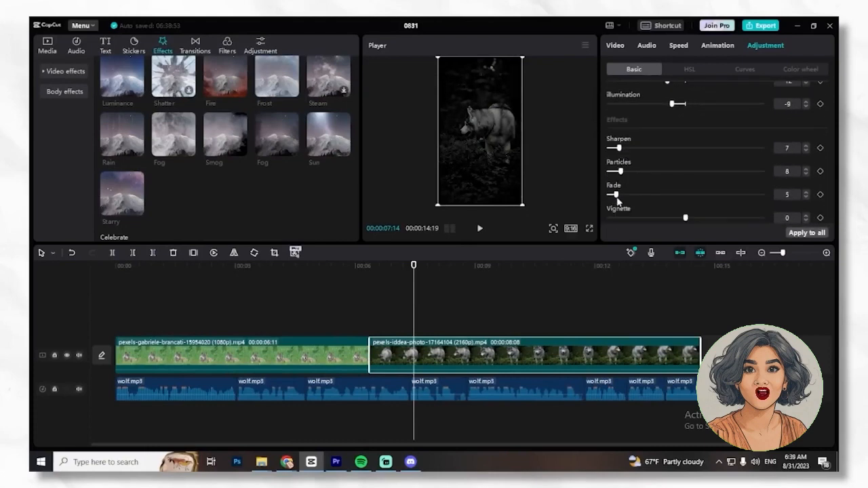
{"action": "left_click_drag", "start_coordinate": [685, 218], "coordinate": [745, 218]}
{"action": "scroll", "coordinate": [714, 144], "scroll_direction": "up", "scroll_amount": 5}
{"action": "left_click_drag", "start_coordinate": [685, 191], "coordinate": [712, 191]}
Add the darker Fog nature effect over the full length of both clips and adjust its atmosphere
{"action": "left_click_drag", "start_coordinate": [413, 265], "coordinate": [180, 266]}
{"action": "scroll", "coordinate": [277, 147], "scroll_direction": "up", "scroll_amount": 1}
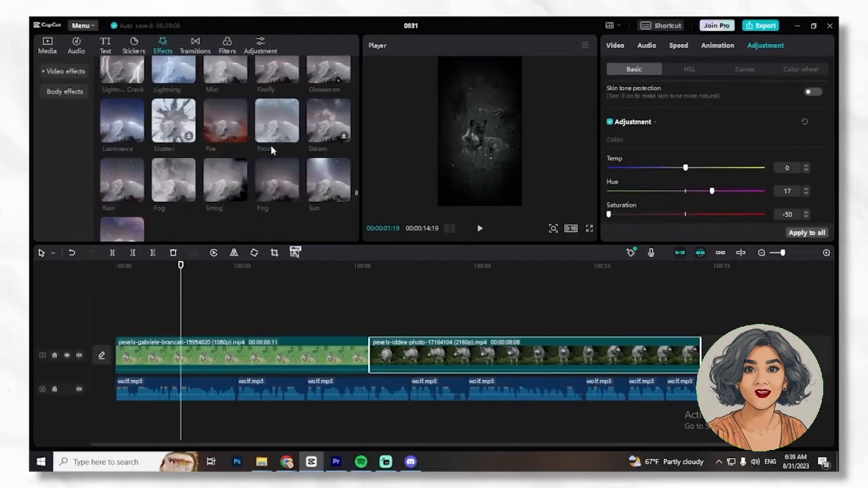
{"action": "left_click_drag", "start_coordinate": [271, 195], "coordinate": [121, 329]}
{"action": "left_click_drag", "start_coordinate": [236, 328], "coordinate": [700, 332]}
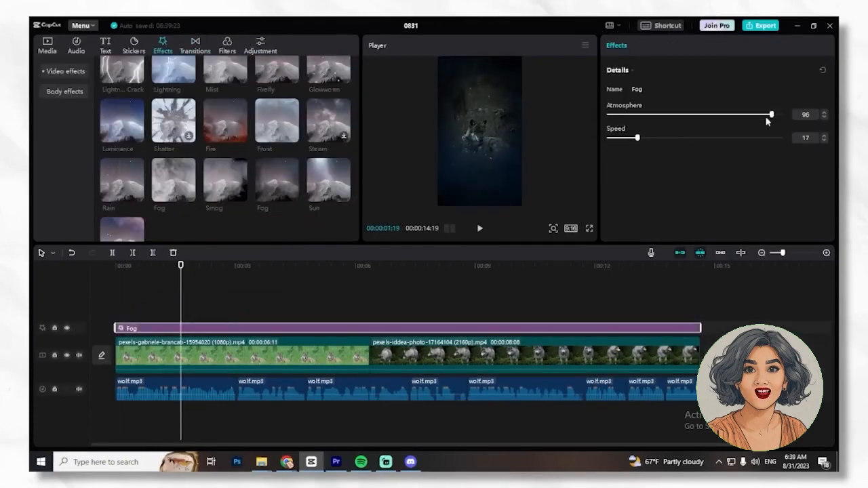
Play the video with the Fog effect and return to its beginning
{"action": "left_click", "coordinate": [479, 231]}
{"action": "left_click", "coordinate": [523, 309]}
{"action": "left_click", "coordinate": [277, 296]}
{"action": "left_click", "coordinate": [118, 352]}
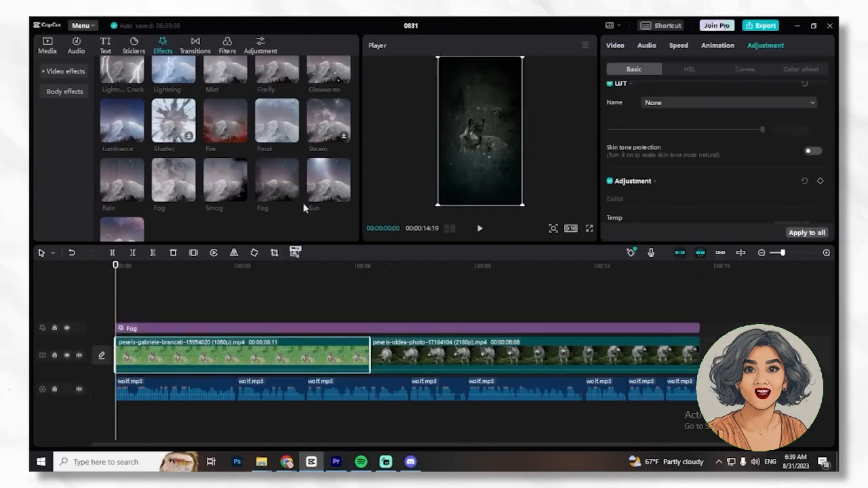
Try the Fire nature effect above the Fog effect at the timeline's start and remove it
{"action": "scroll", "coordinate": [125, 197], "scroll_direction": "up", "scroll_amount": 1}
{"action": "scroll", "coordinate": [124, 203], "scroll_direction": "down", "scroll_amount": 2}
{"action": "scroll", "coordinate": [123, 204], "scroll_direction": "up", "scroll_amount": 1}
{"action": "left_click_drag", "start_coordinate": [225, 177], "coordinate": [119, 313]}
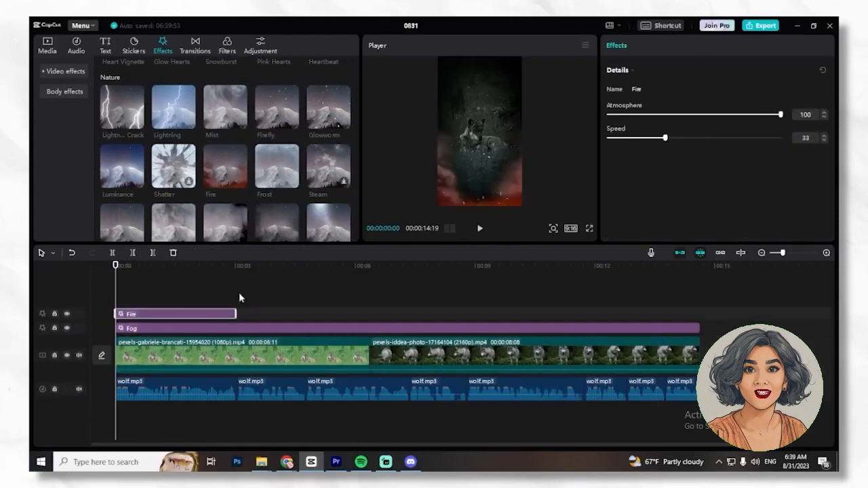
{"action": "key", "text": "Delete"}
Add the Clear II scenery filter at the timeline's start and extend it over both video clips
{"action": "left_click", "coordinate": [227, 45]}
{"action": "scroll", "coordinate": [249, 200], "scroll_direction": "down", "scroll_amount": 3}
{"action": "scroll", "coordinate": [250, 200], "scroll_direction": "down", "scroll_amount": 12}
{"action": "left_click_drag", "start_coordinate": [328, 97], "coordinate": [120, 317]}
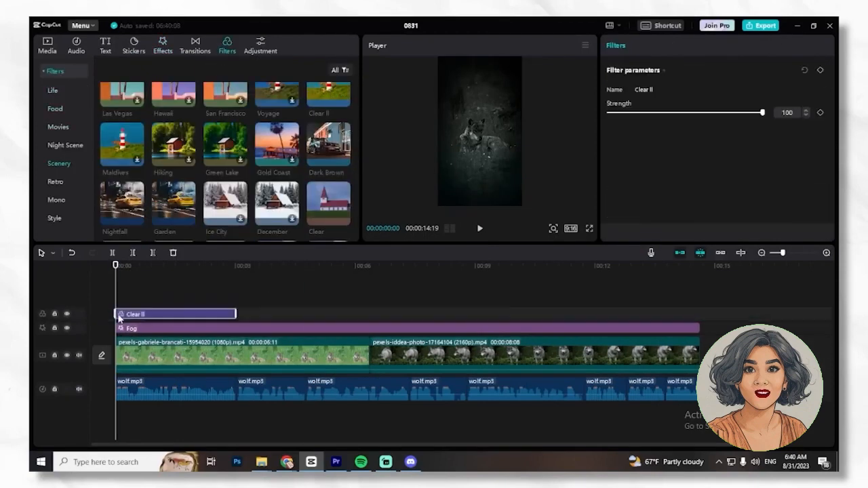
{"action": "left_click_drag", "start_coordinate": [236, 314], "coordinate": [699, 315]}
Preview the filtered video and remove the Fog effect from the timeline
{"action": "left_click", "coordinate": [703, 264]}
{"action": "key", "text": "space"}
{"action": "left_click", "coordinate": [281, 327]}
{"action": "key", "text": "Delete"}
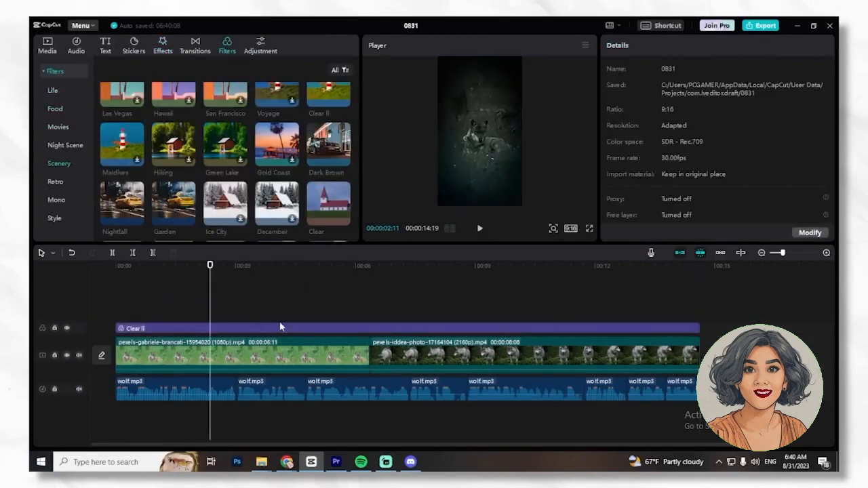
Add the Left camera transition at the cut between the two wolf clips
{"action": "left_click", "coordinate": [200, 45]}
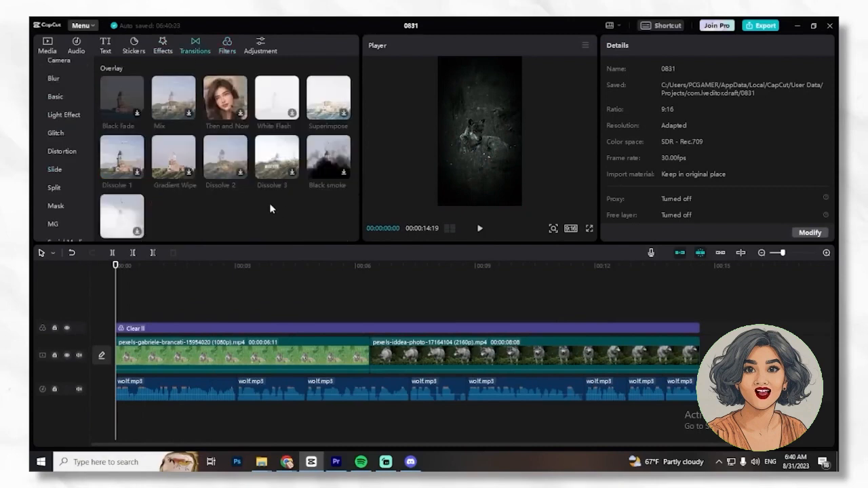
{"action": "scroll", "coordinate": [281, 205], "scroll_direction": "down", "scroll_amount": 6}
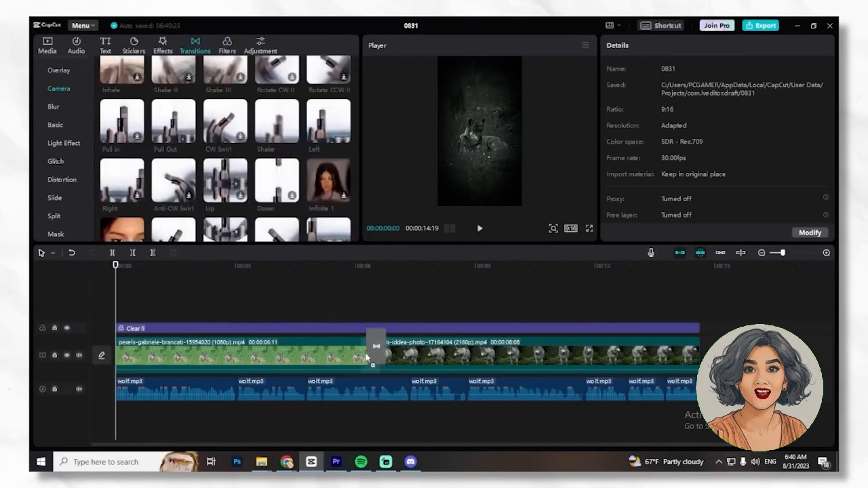
{"action": "left_click_drag", "start_coordinate": [366, 364], "coordinate": [367, 360]}
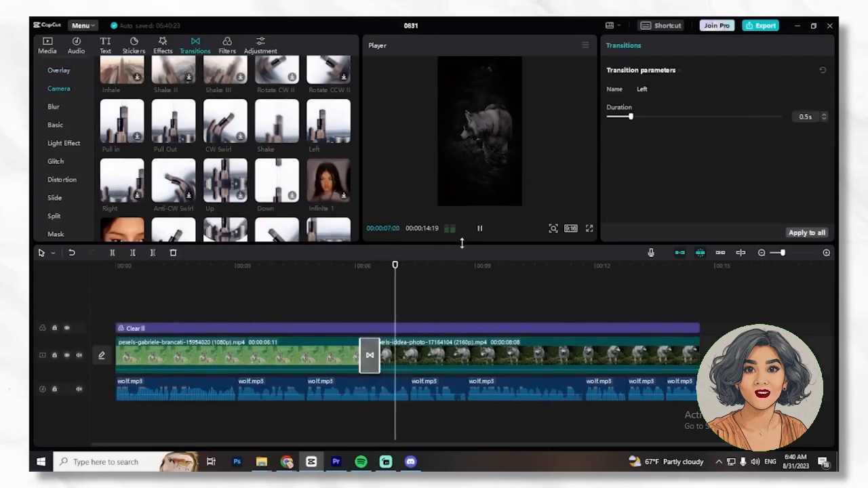
Apply the Pendulum 2 combo animation to the first video clip
{"action": "left_click", "coordinate": [174, 329]}
{"action": "left_click", "coordinate": [197, 361]}
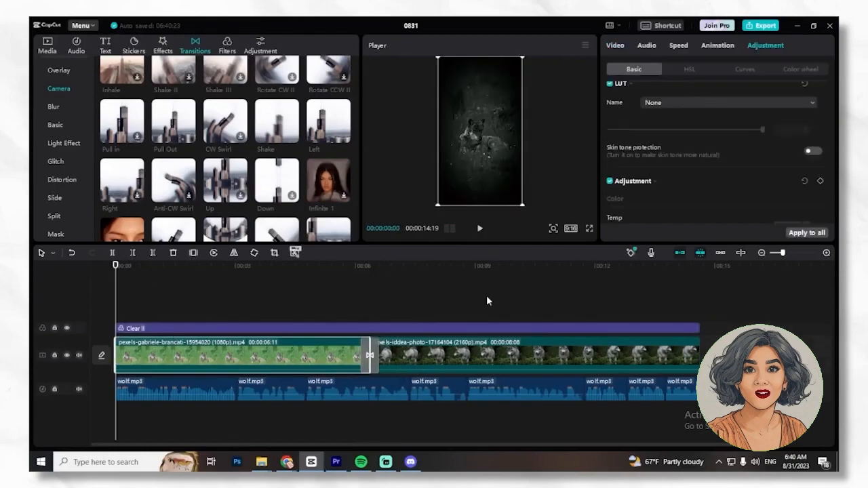
{"action": "left_click", "coordinate": [716, 46]}
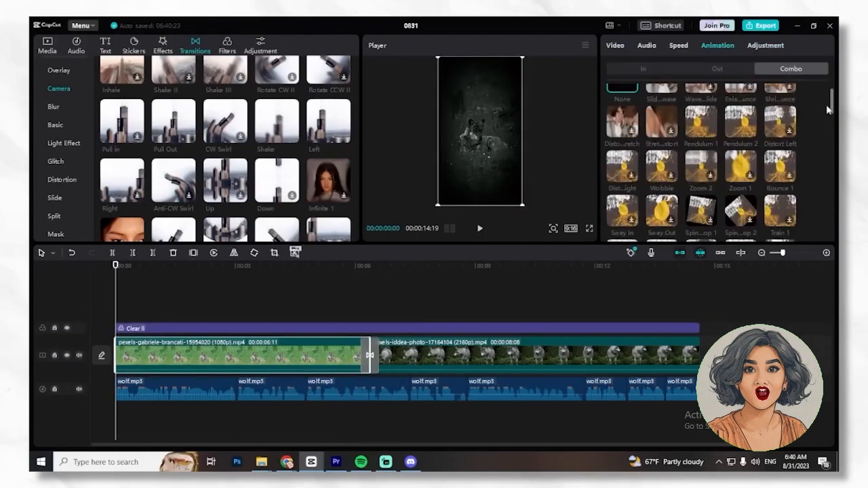
{"action": "scroll", "coordinate": [753, 162], "scroll_direction": "up", "scroll_amount": 1}
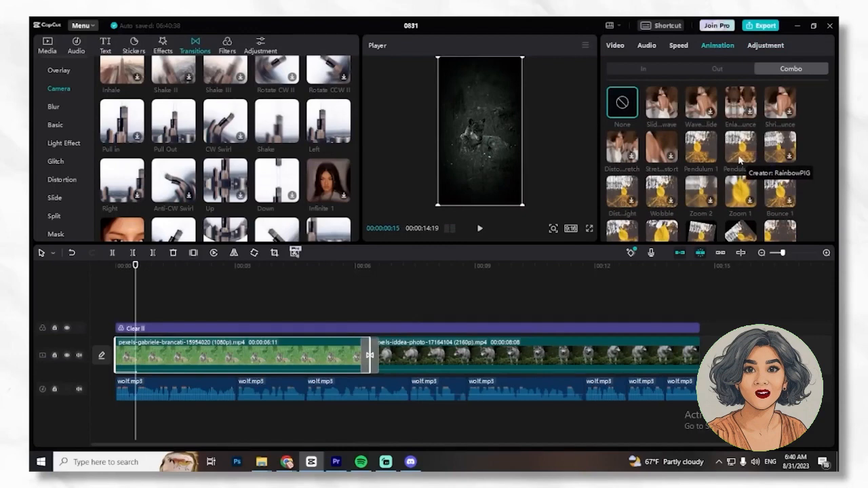
{"action": "left_click", "coordinate": [740, 158]}
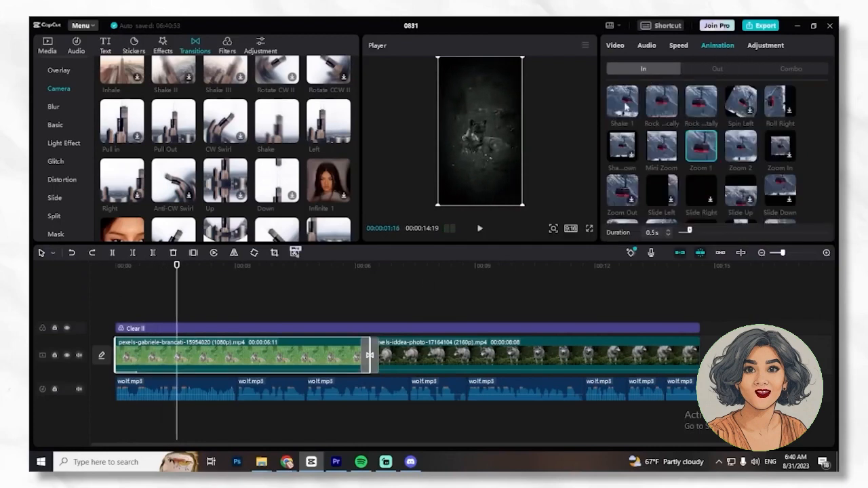
{"action": "left_click", "coordinate": [739, 156]}
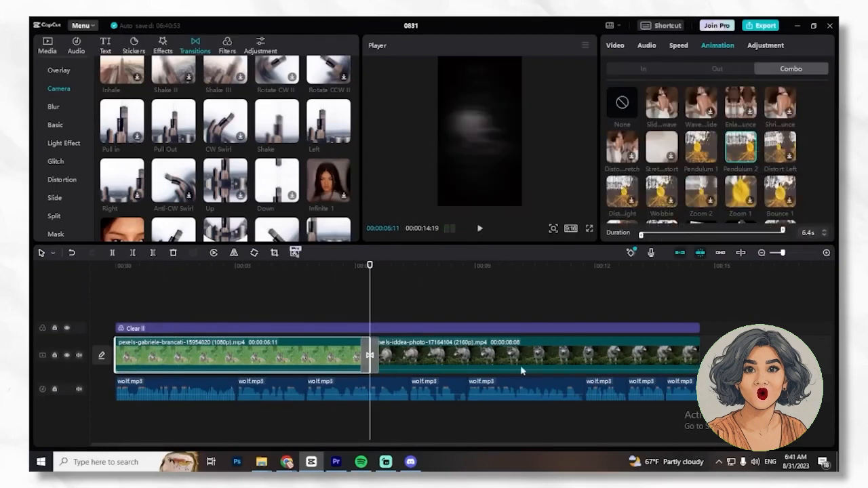
Apply the Pendulum 1 combo animation to the second video clip and preview the result
{"action": "left_click", "coordinate": [400, 356]}
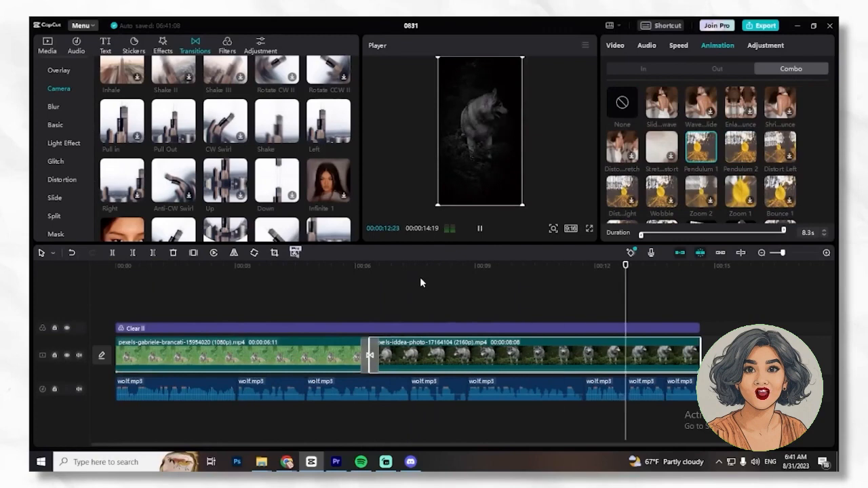
{"action": "left_click_drag", "start_coordinate": [679, 265], "coordinate": [215, 265]}
{"action": "left_click", "coordinate": [505, 292]}
Generate English auto captions from the voice-over
{"action": "left_click", "coordinate": [105, 45]}
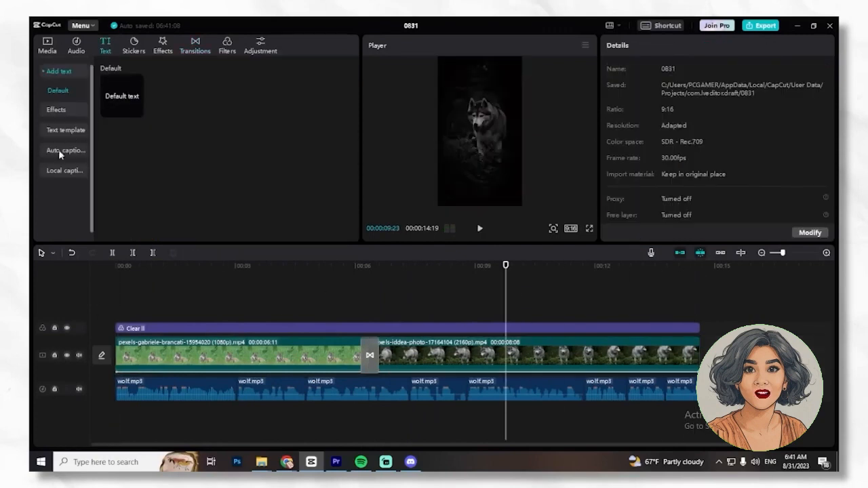
{"action": "left_click", "coordinate": [59, 171]}
{"action": "left_click", "coordinate": [64, 133]}
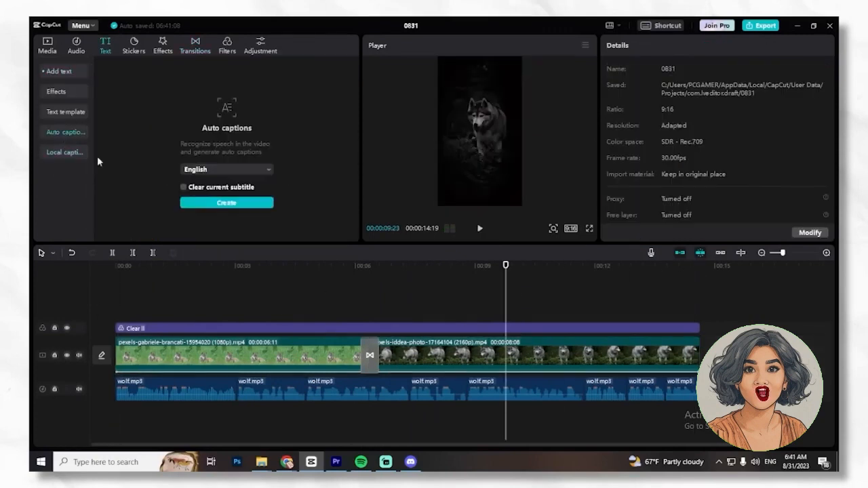
{"action": "left_click", "coordinate": [232, 205]}
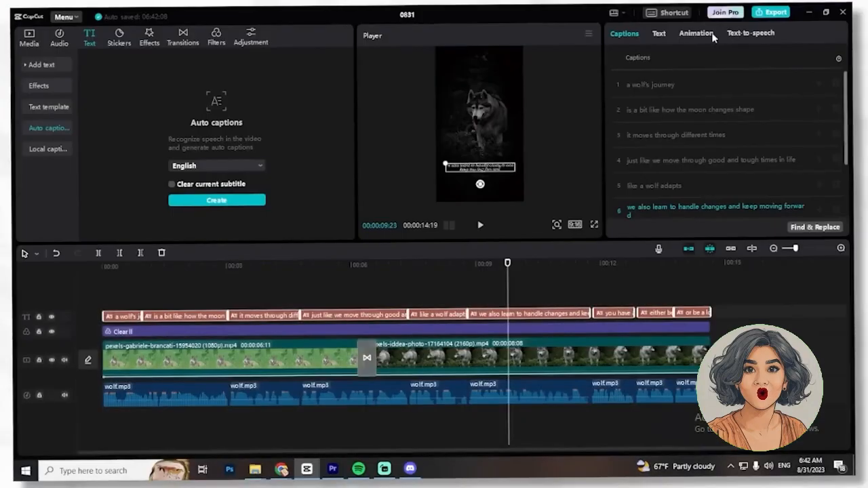
Apply the Pop-up caption animation to all generated captions and play them from the timeline's start
{"action": "left_click", "coordinate": [702, 38]}
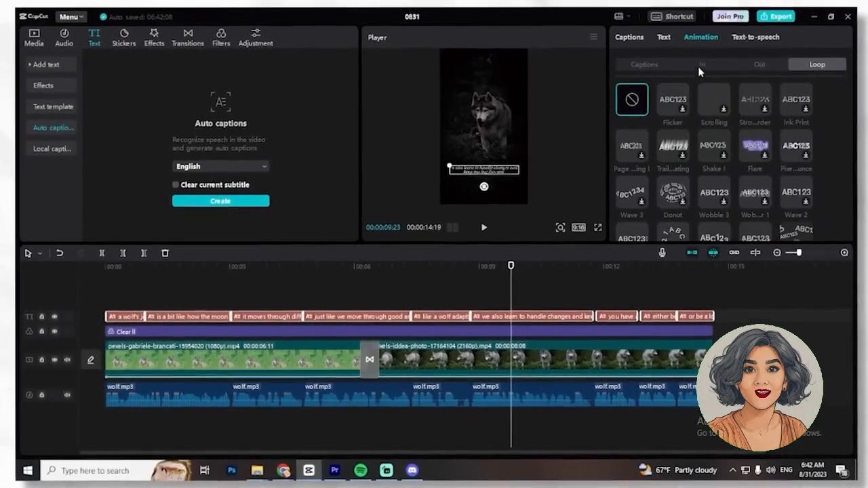
{"action": "left_click", "coordinate": [648, 66]}
{"action": "left_click", "coordinate": [703, 68]}
{"action": "left_click", "coordinate": [650, 67]}
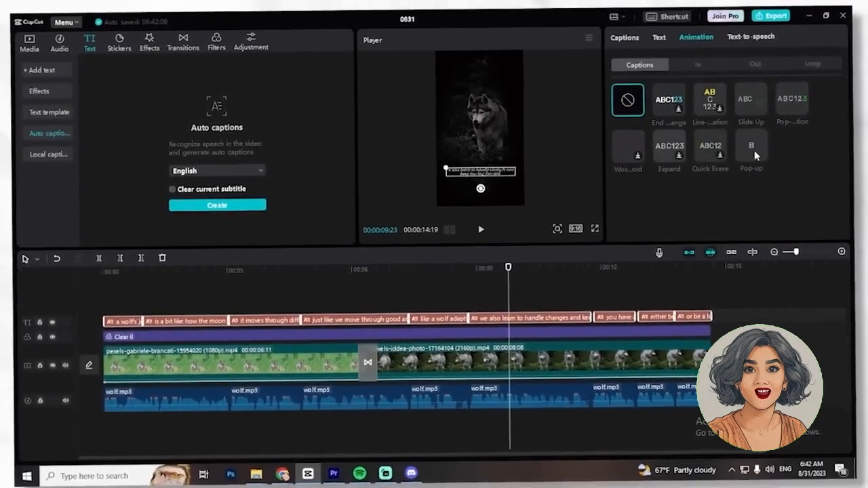
{"action": "left_click", "coordinate": [752, 150]}
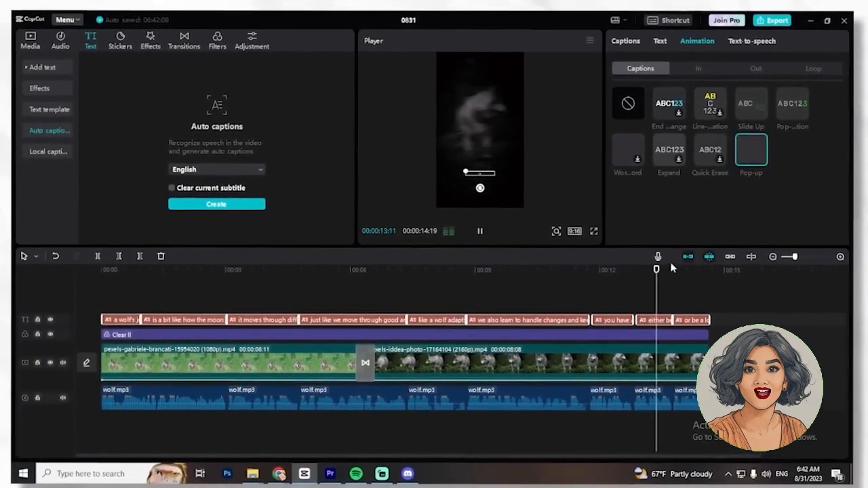
{"action": "left_click_drag", "start_coordinate": [672, 269], "coordinate": [8, 275]}
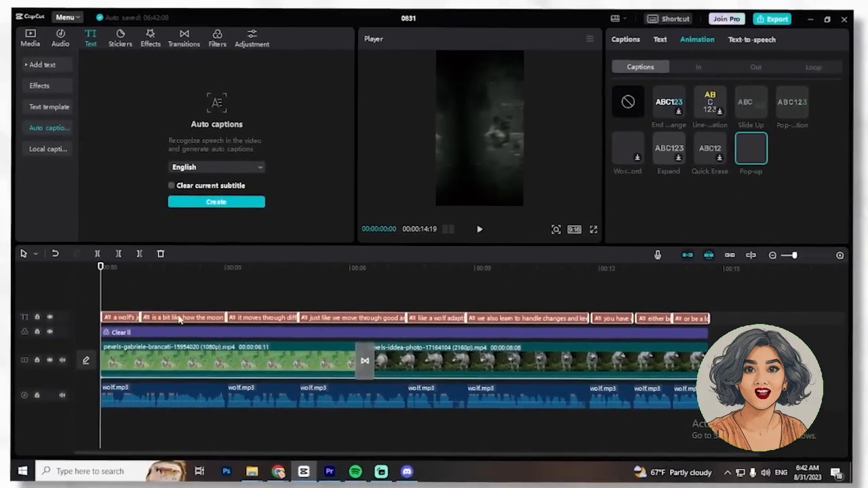
{"action": "key", "text": "space"}
{"action": "key", "text": "space"}
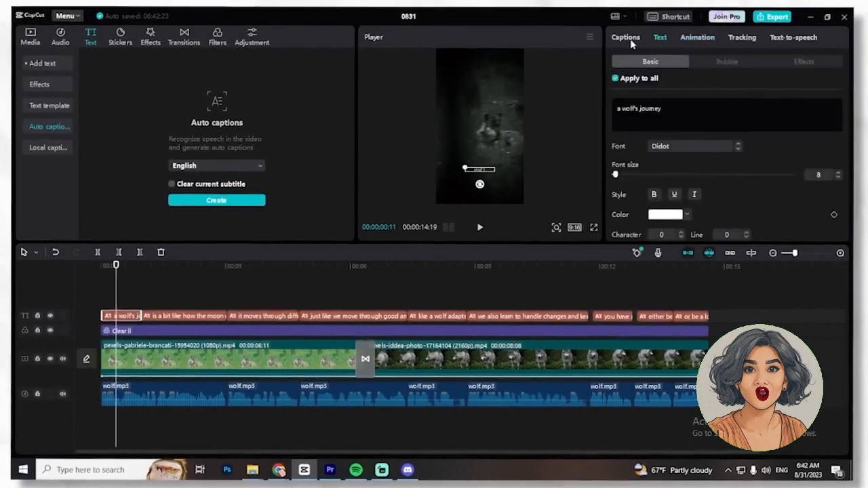
Set the font size of all captions to 30
{"action": "left_click", "coordinate": [627, 38]}
{"action": "left_click", "coordinate": [660, 38]}
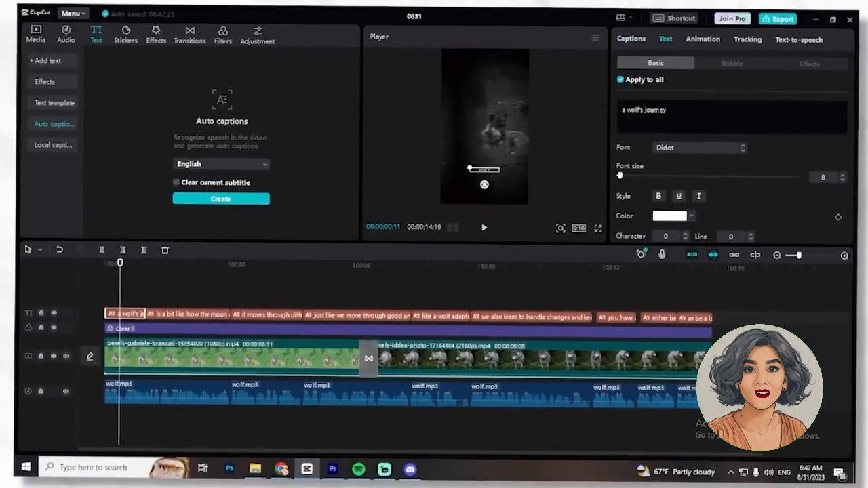
{"action": "left_click_drag", "start_coordinate": [618, 175], "coordinate": [637, 177]}
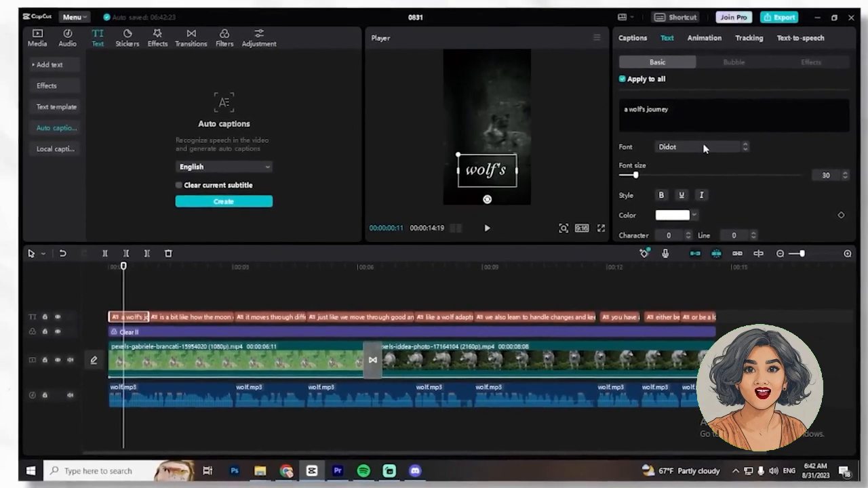
Change the font of all captions to Classy Free Trial and preview the captions
{"action": "left_click", "coordinate": [704, 148]}
{"action": "scroll", "coordinate": [717, 206], "scroll_direction": "down", "scroll_amount": 10}
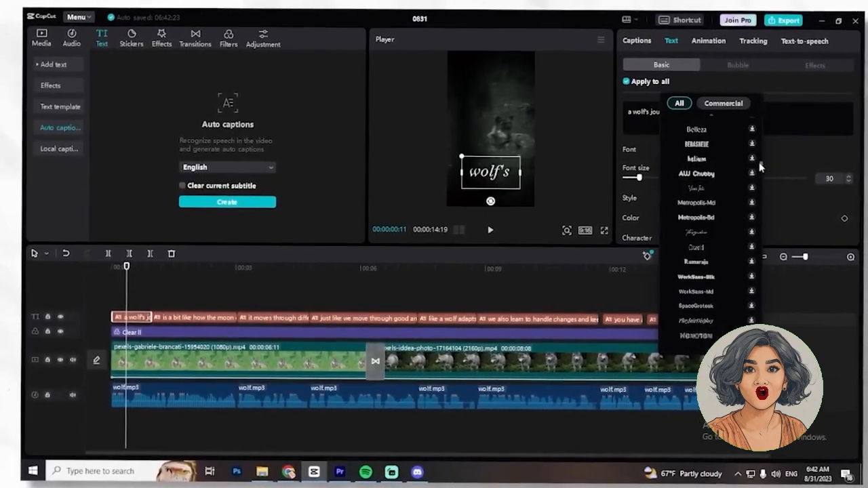
{"action": "scroll", "coordinate": [749, 287], "scroll_direction": "down", "scroll_amount": 10}
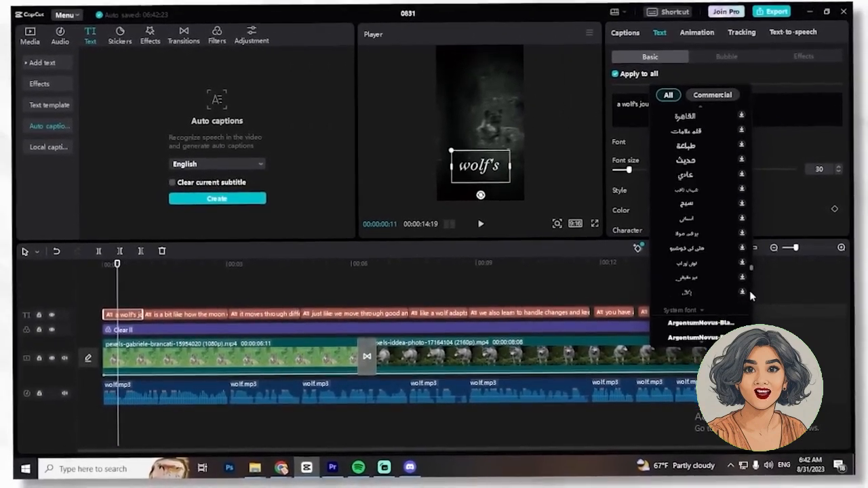
{"action": "left_click_drag", "start_coordinate": [751, 295], "coordinate": [751, 293]}
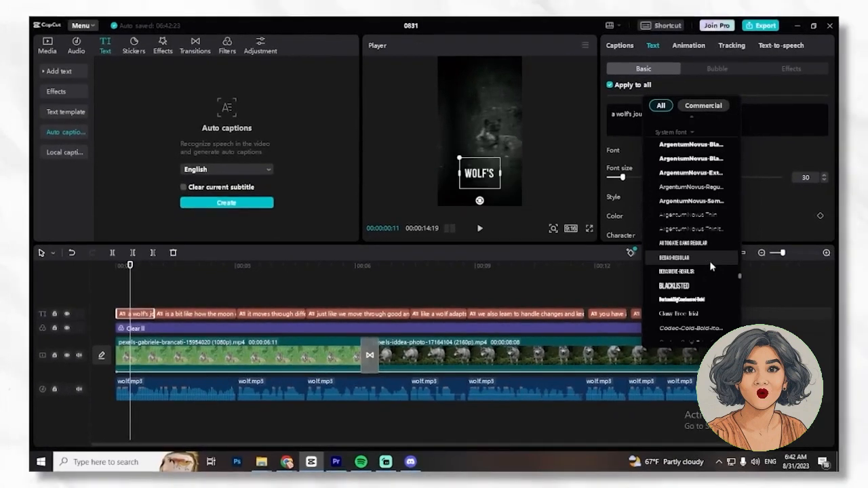
{"action": "scroll", "coordinate": [711, 266], "scroll_direction": "down", "scroll_amount": 3}
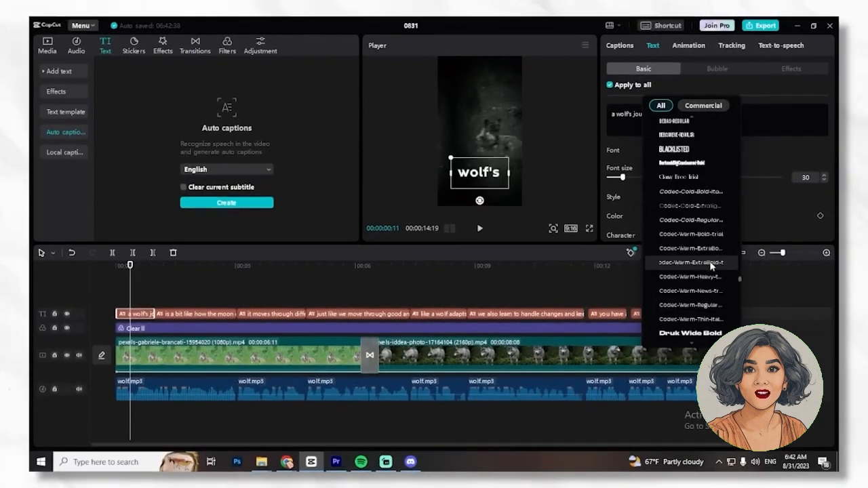
{"action": "scroll", "coordinate": [711, 266], "scroll_direction": "up", "scroll_amount": 1}
{"action": "left_click", "coordinate": [691, 228]}
{"action": "left_click", "coordinate": [479, 228]}
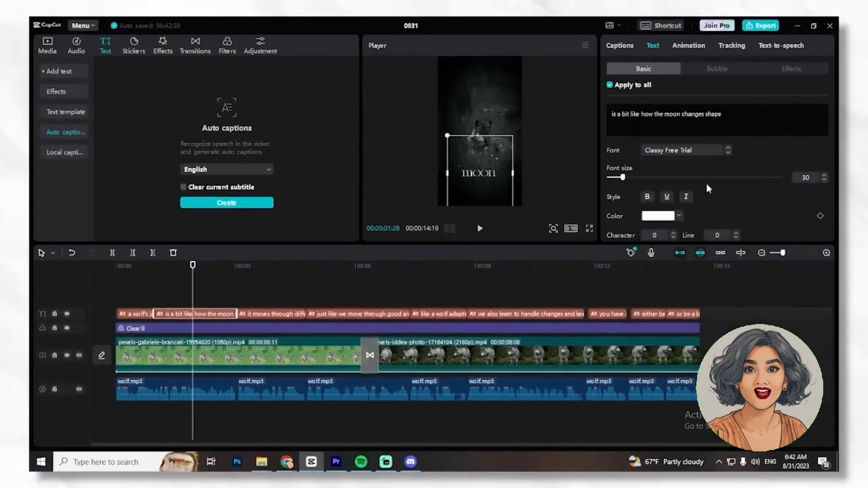
{"action": "scroll", "coordinate": [706, 182], "scroll_direction": "down", "scroll_amount": 3}
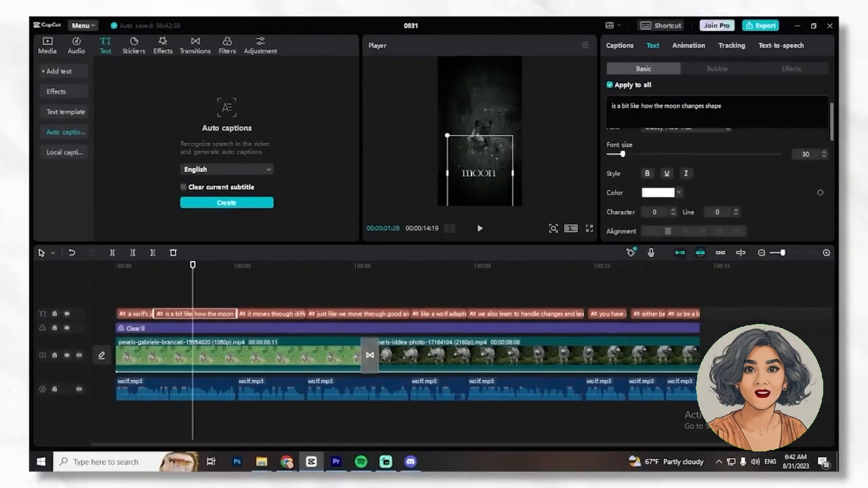
{"action": "scroll", "coordinate": [688, 218], "scroll_direction": "up", "scroll_amount": 1}
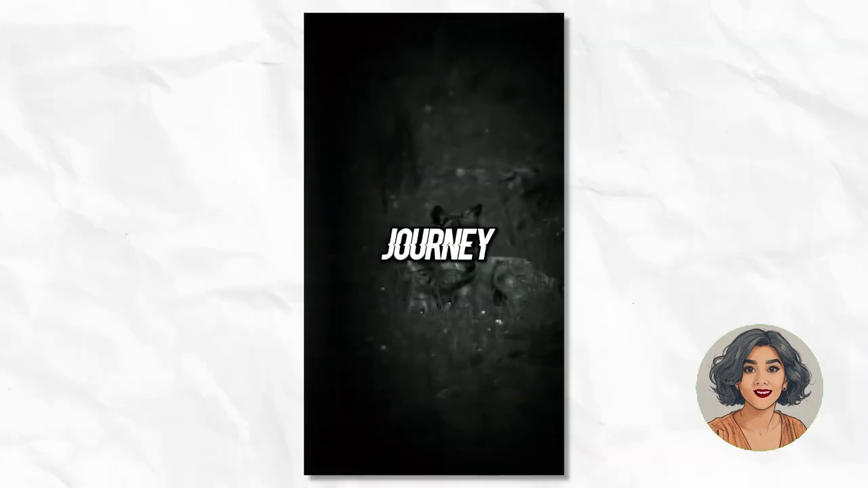
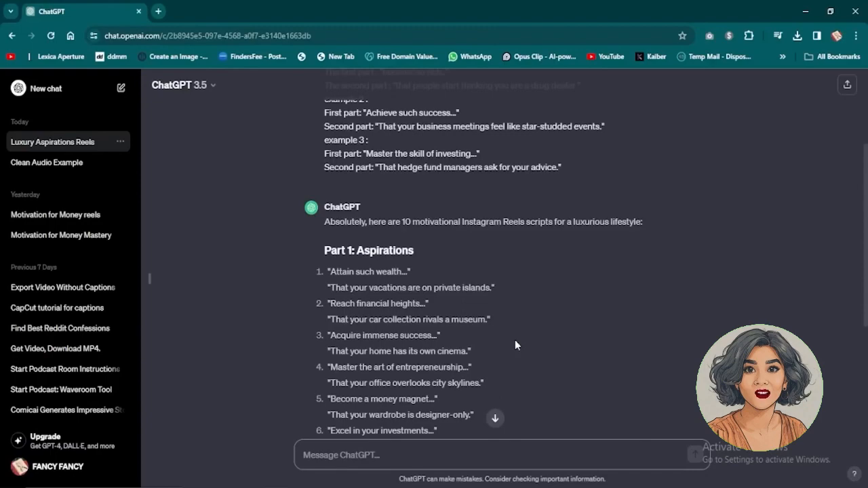
Switch to ChatGPT and review the prompt and its ten motivational Instagram Reels scripts about money and luxury lifestyle
{"action": "scroll", "coordinate": [515, 339], "scroll_direction": "up", "scroll_amount": 3}
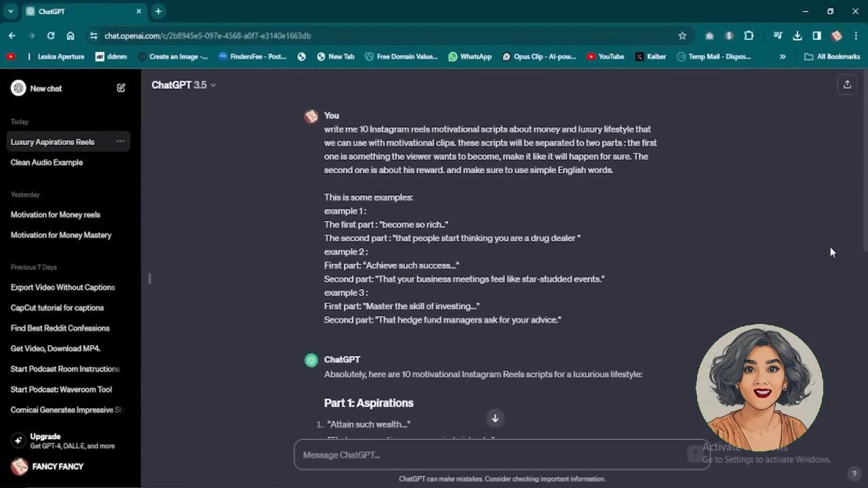
{"action": "scroll", "coordinate": [830, 247], "scroll_direction": "down", "scroll_amount": 3}
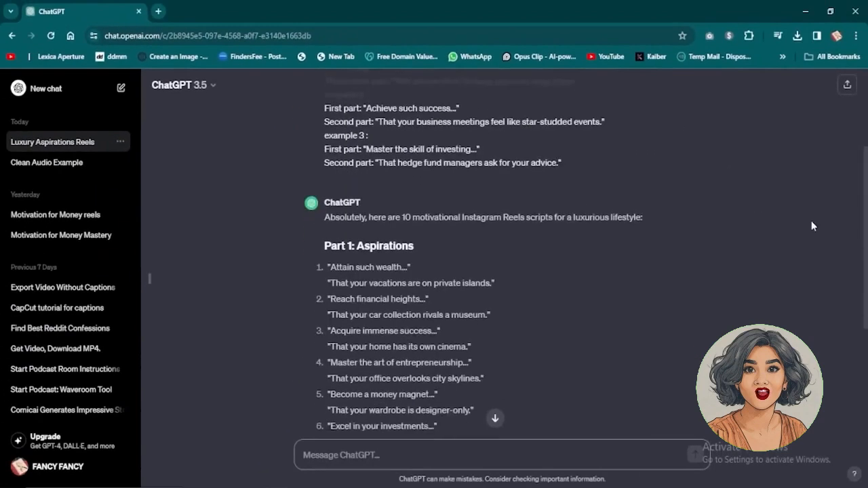
{"action": "scroll", "coordinate": [812, 224], "scroll_direction": "down", "scroll_amount": 1}
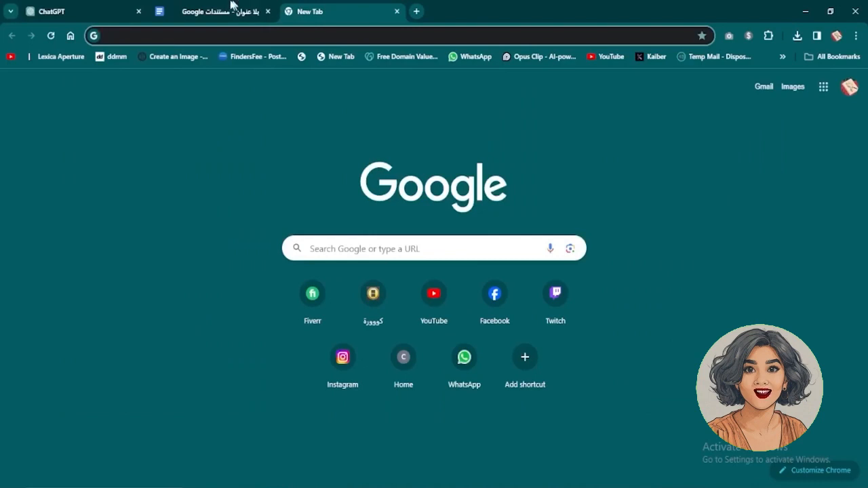
Open the TikTok website in the new browser tab
{"action": "left_click", "coordinate": [229, 33]}
{"action": "type", "text": "tik"}
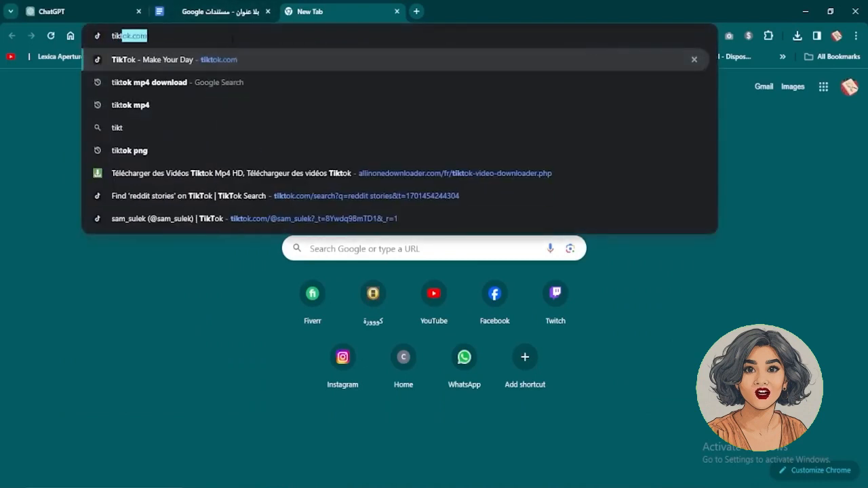
{"action": "type", "text": "t"}
{"action": "key", "text": "Return"}
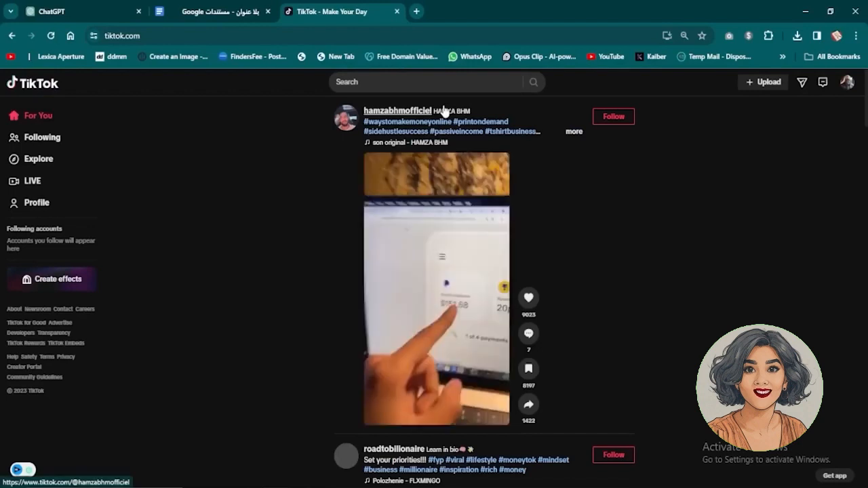
Search TikTok for "burj khalifa" and browse the resulting videos
{"action": "left_click", "coordinate": [393, 82]}
{"action": "type", "text": "burj khalifa"}
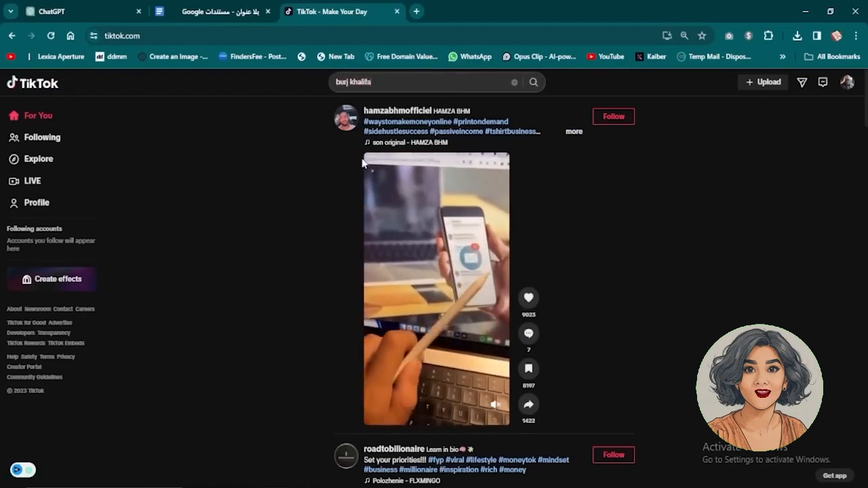
{"action": "key", "text": "Return"}
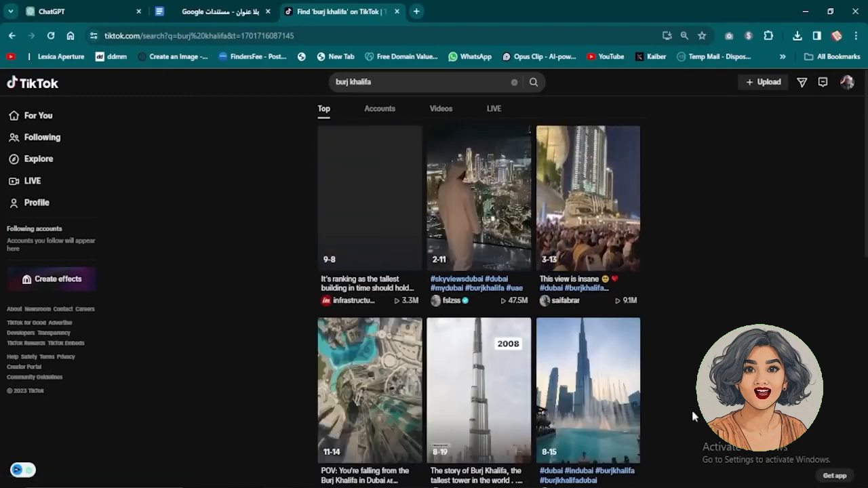
{"action": "scroll", "coordinate": [690, 408], "scroll_direction": "down", "scroll_amount": 8}
{"action": "scroll", "coordinate": [478, 301], "scroll_direction": "up", "scroll_amount": 5}
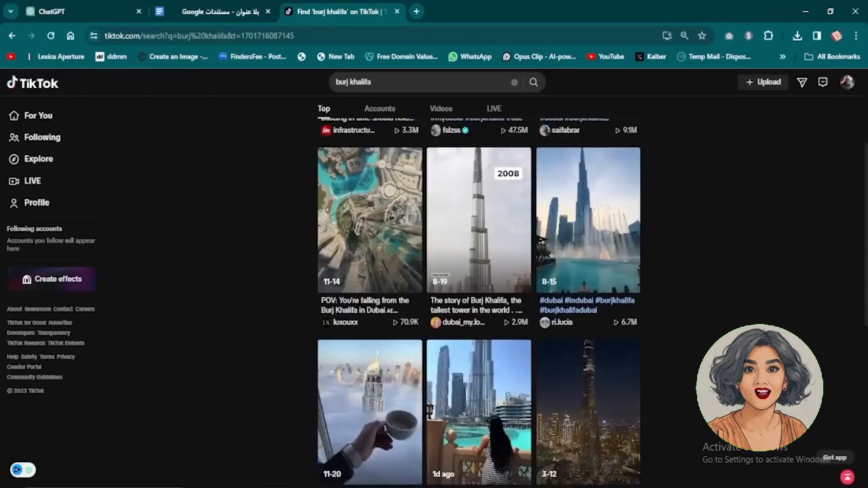
Preview the daytime Burj Khalifa fountain video from the search results and close it
{"action": "scroll", "coordinate": [478, 302], "scroll_direction": "down", "scroll_amount": 1}
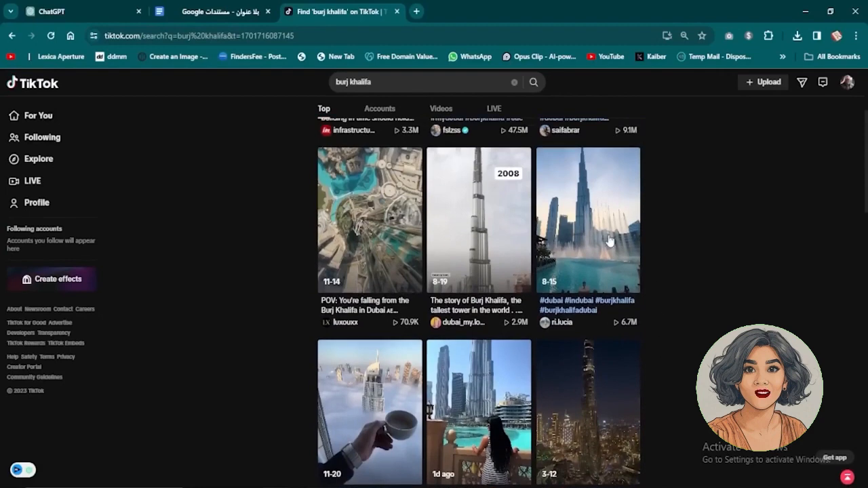
{"action": "left_click", "coordinate": [609, 242]}
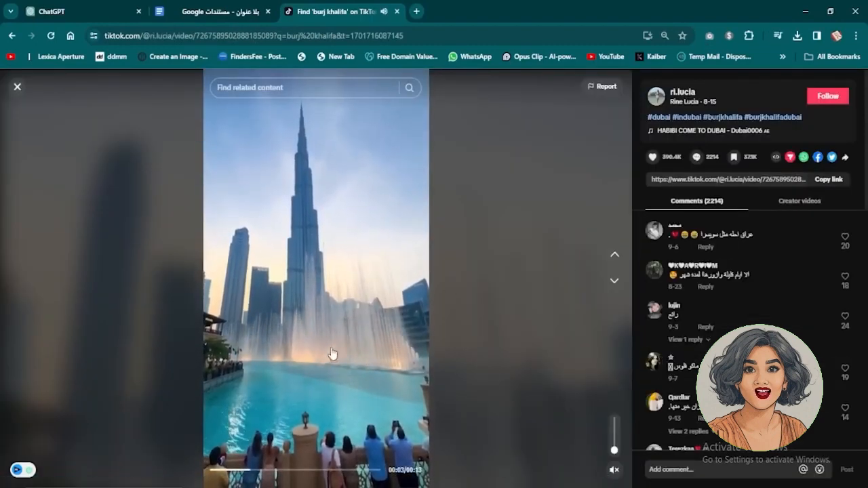
{"action": "left_click", "coordinate": [18, 86]}
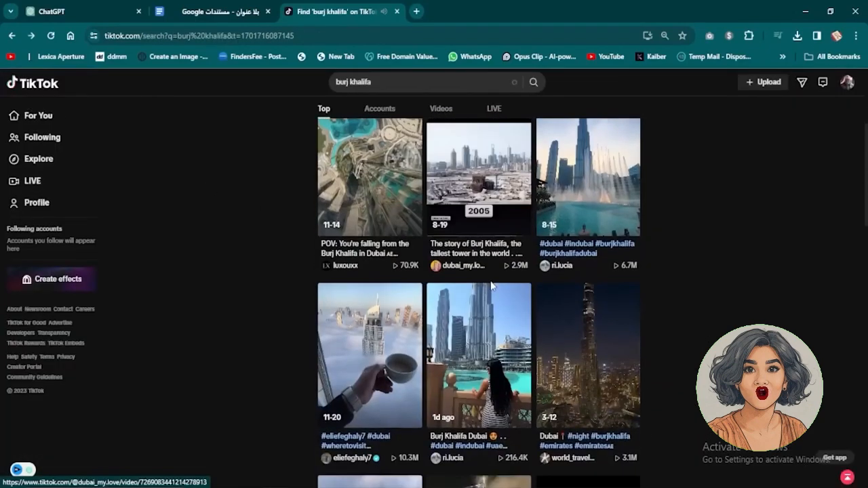
Open and pause the night-time Burj Khalifa video, copy its web address for the Google Docs document, and close the video
{"action": "scroll", "coordinate": [528, 290], "scroll_direction": "down", "scroll_amount": 1}
{"action": "left_click", "coordinate": [582, 295]}
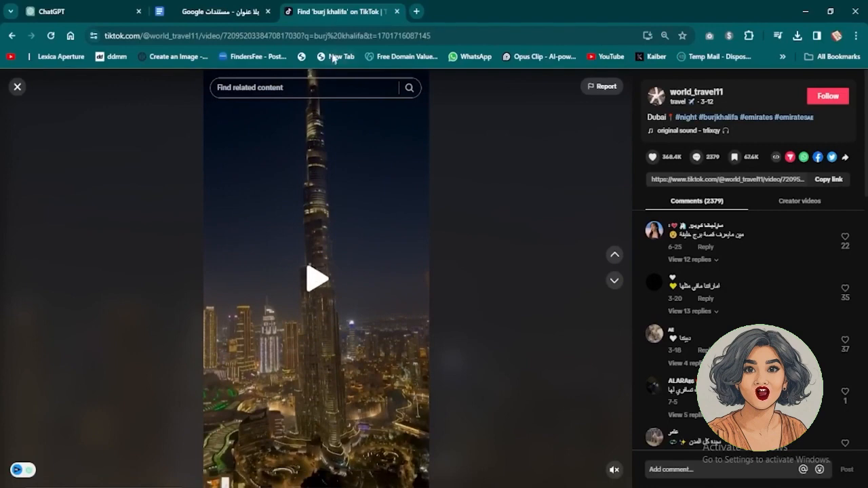
{"action": "left_click", "coordinate": [219, 11]}
{"action": "left_click", "coordinate": [318, 15]}
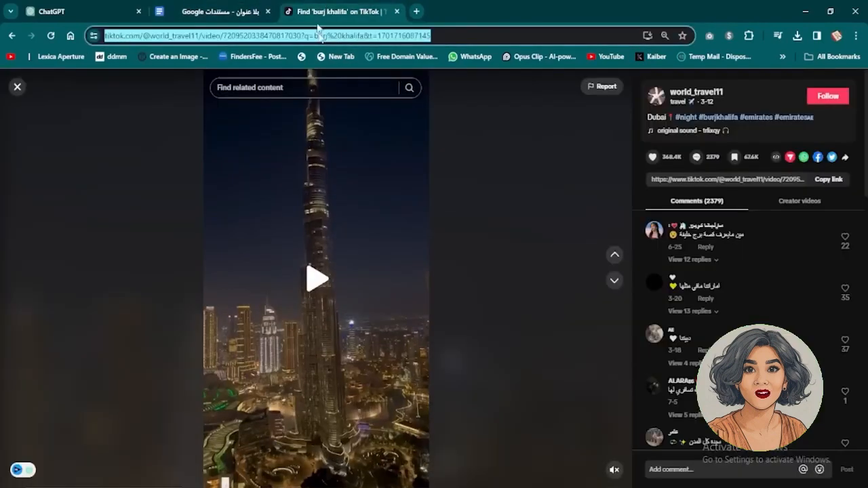
{"action": "left_click", "coordinate": [476, 188]}
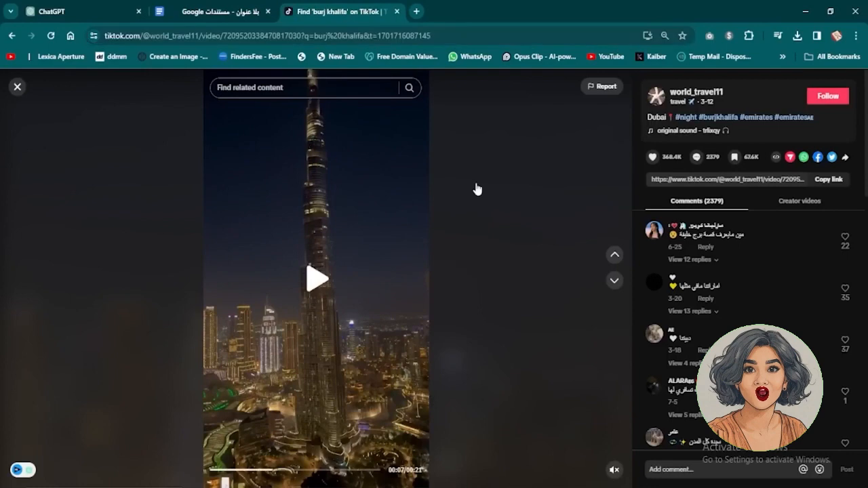
{"action": "left_click", "coordinate": [18, 88]}
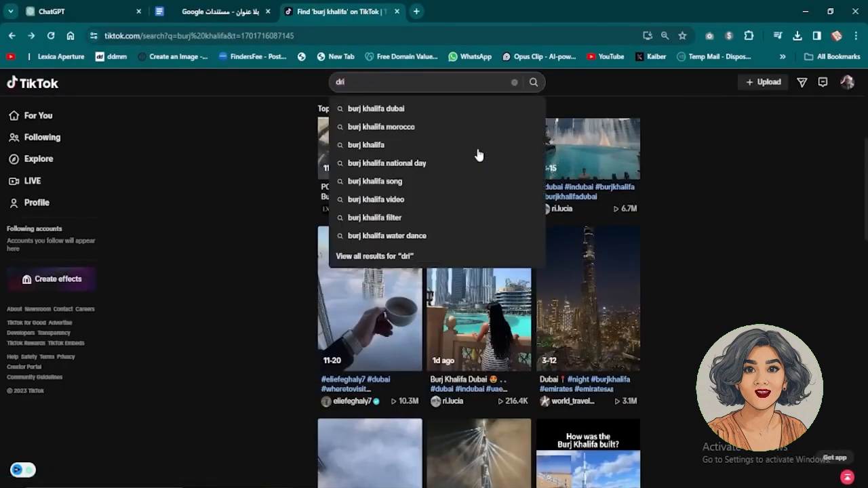
Search TikTok for "driving porsche" and look through the results for usable night-driving footage
{"action": "type", "text": "ng po"}
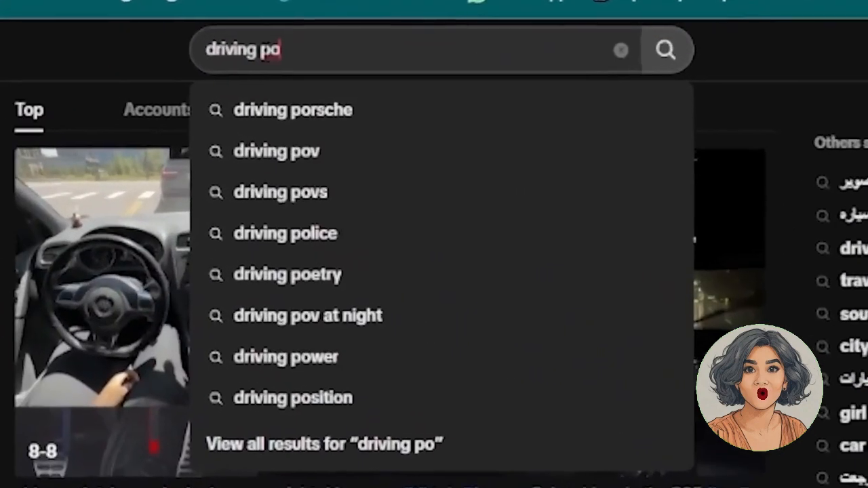
{"action": "left_click", "coordinate": [333, 118]}
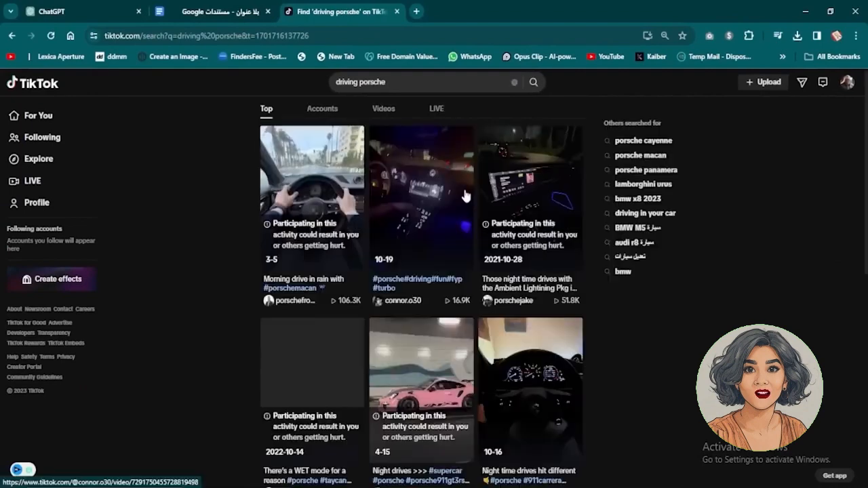
{"action": "scroll", "coordinate": [457, 203], "scroll_direction": "down", "scroll_amount": 4}
{"action": "scroll", "coordinate": [454, 207], "scroll_direction": "down", "scroll_amount": 3}
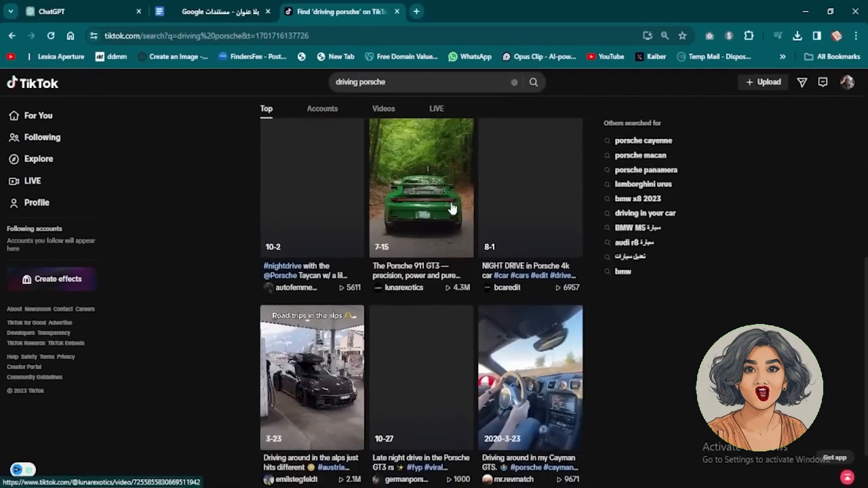
{"action": "scroll", "coordinate": [453, 207], "scroll_direction": "down", "scroll_amount": 3}
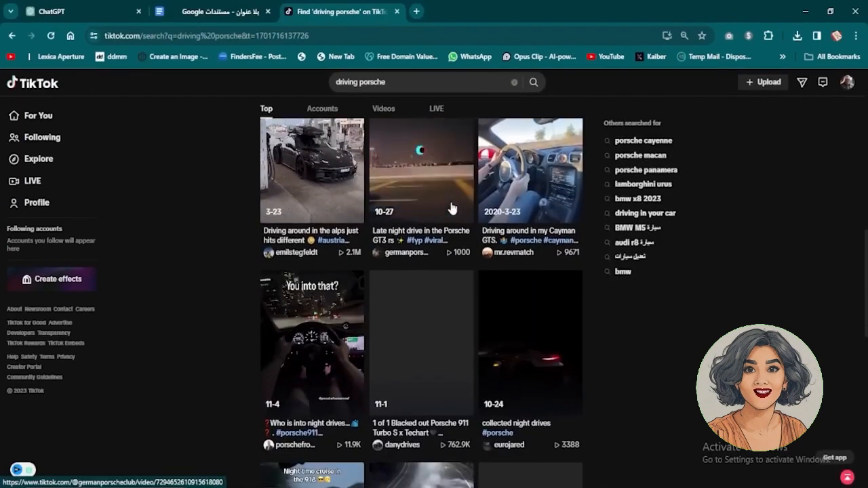
{"action": "scroll", "coordinate": [452, 207], "scroll_direction": "up", "scroll_amount": 3}
{"action": "scroll", "coordinate": [452, 207], "scroll_direction": "down", "scroll_amount": 2}
{"action": "scroll", "coordinate": [450, 201], "scroll_direction": "down", "scroll_amount": 4}
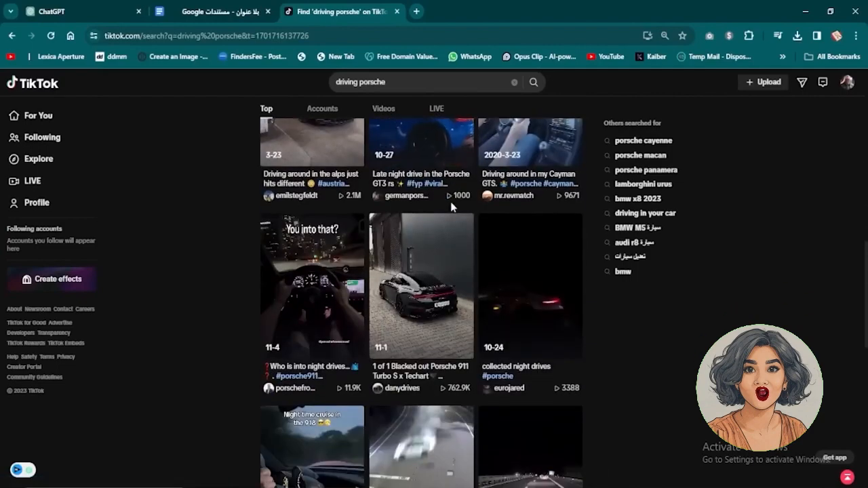
{"action": "scroll", "coordinate": [437, 218], "scroll_direction": "down", "scroll_amount": 3}
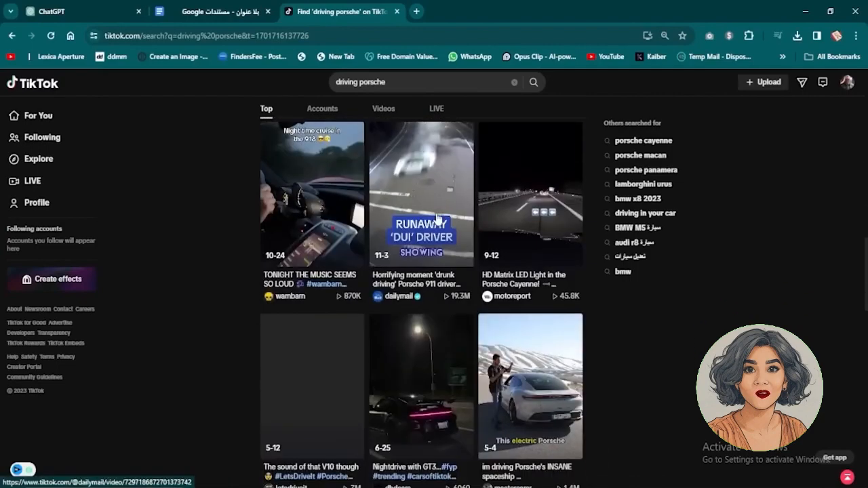
{"action": "scroll", "coordinate": [437, 219], "scroll_direction": "down", "scroll_amount": 2}
Open and pause the "Nightdrive with GT3" video, copy its web address, and return to the results
{"action": "left_click", "coordinate": [430, 280]}
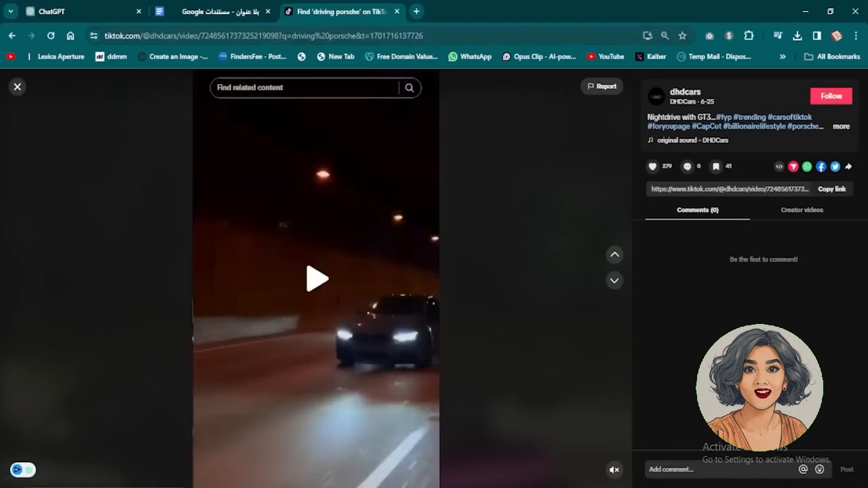
{"action": "left_click", "coordinate": [316, 268]}
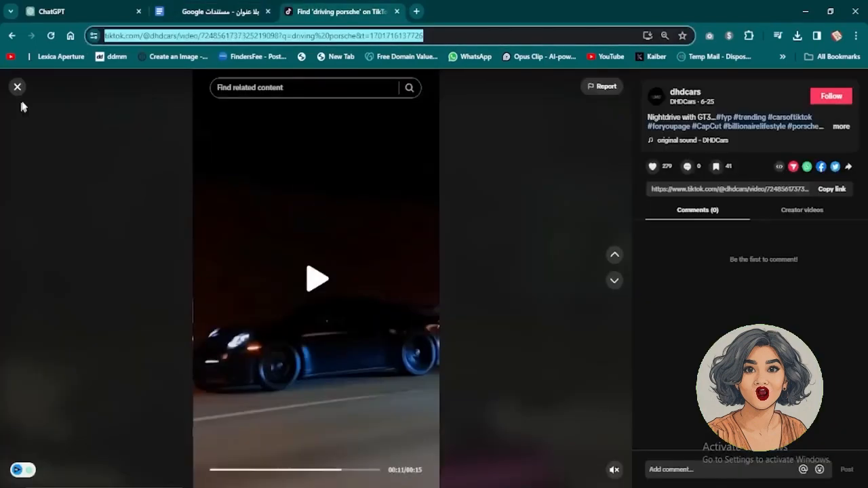
{"action": "left_click", "coordinate": [17, 86]}
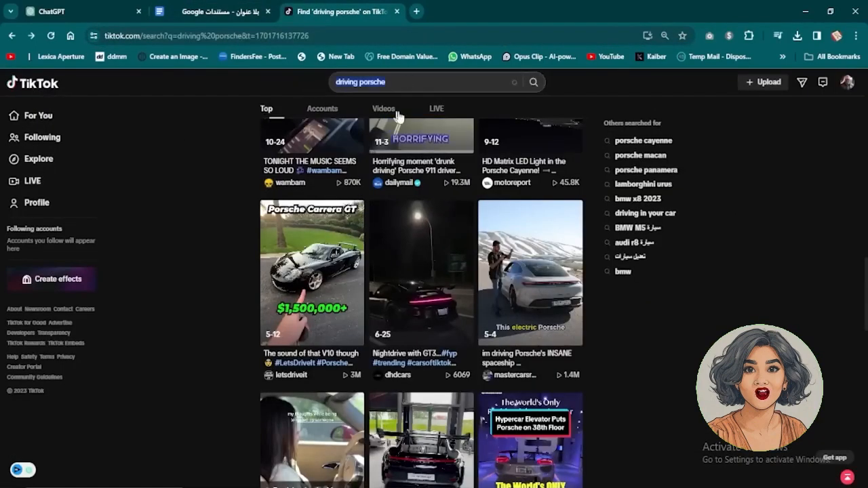
Search TikTok for "driving lamborghini" and browse the resulting videos
{"action": "key", "text": "BackSpace"}
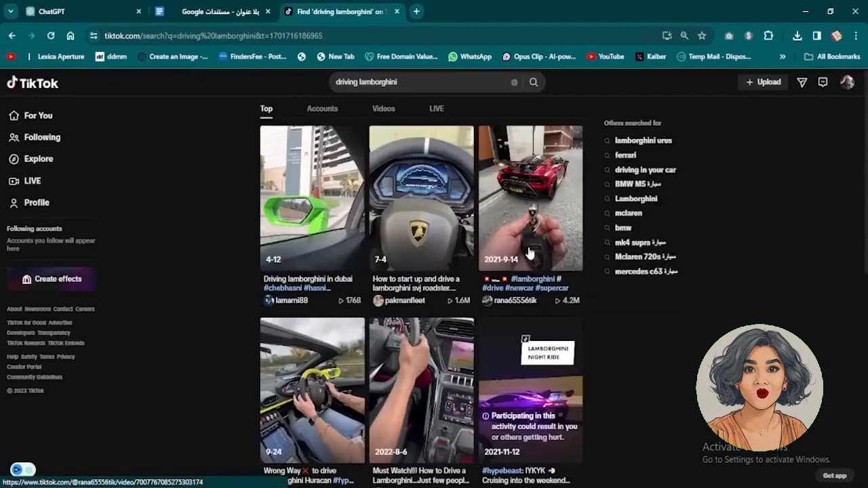
{"action": "scroll", "coordinate": [527, 254], "scroll_direction": "down", "scroll_amount": 3}
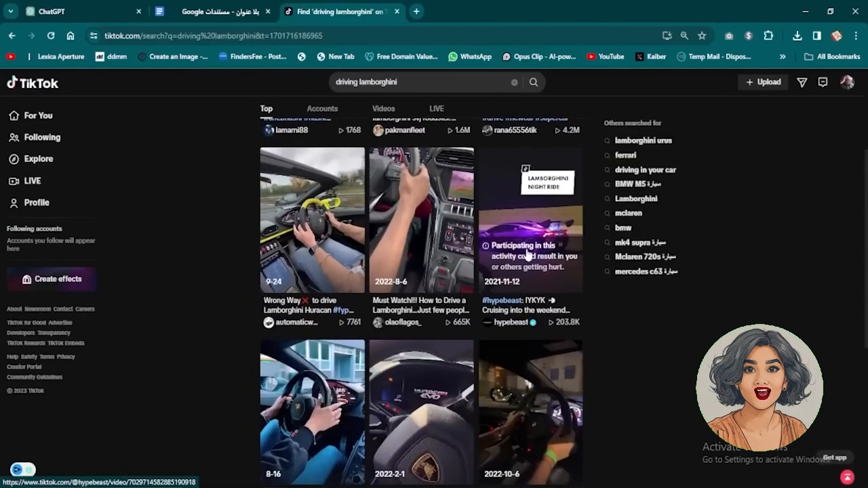
{"action": "scroll", "coordinate": [527, 253], "scroll_direction": "down", "scroll_amount": 3}
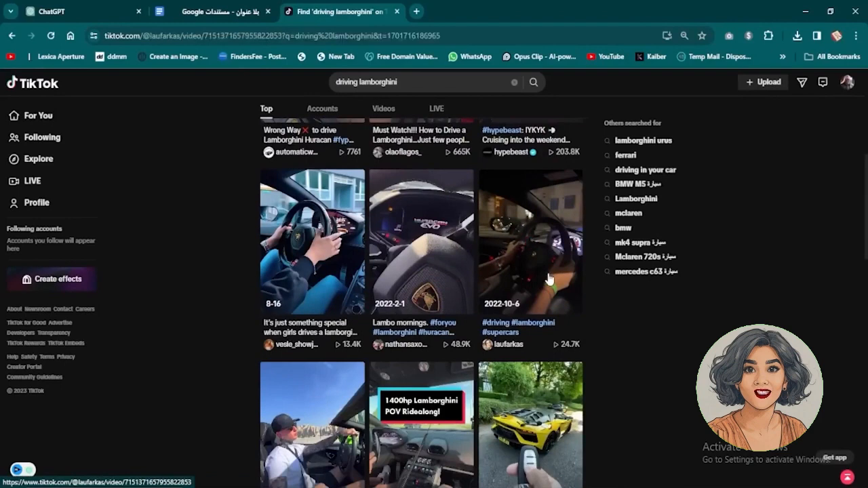
Preview the dark Lamborghini interior driving video and the "Create your own story" video, closing each one
{"action": "left_click", "coordinate": [549, 279]}
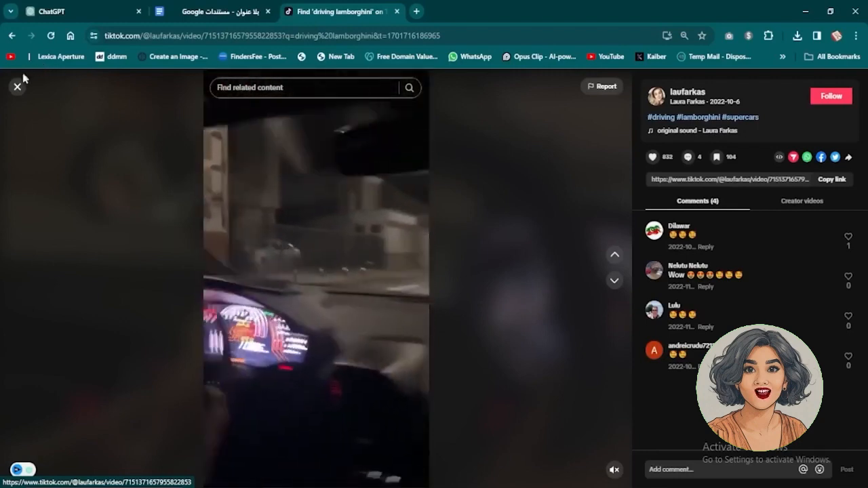
{"action": "left_click", "coordinate": [18, 85]}
{"action": "left_click", "coordinate": [301, 281]}
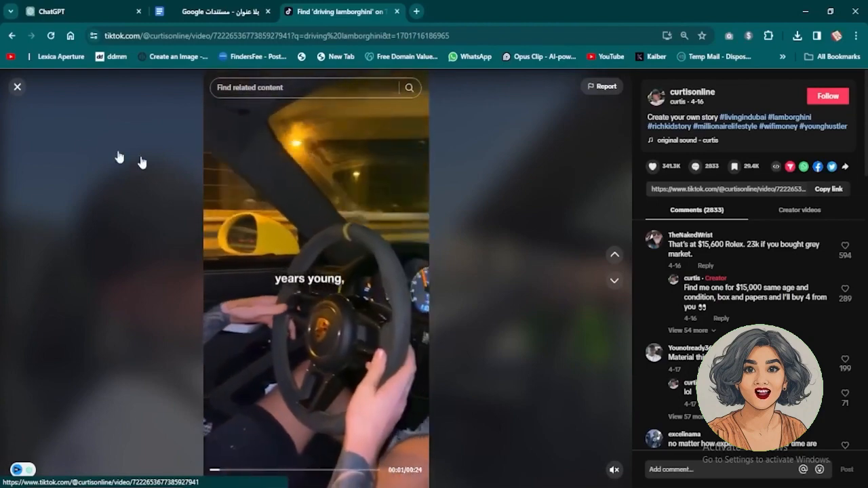
{"action": "left_click", "coordinate": [17, 86]}
Open the purple Lamborghini night-ride video by hypebeast, copy its web address, and return to the results
{"action": "scroll", "coordinate": [324, 269], "scroll_direction": "up", "scroll_amount": 3}
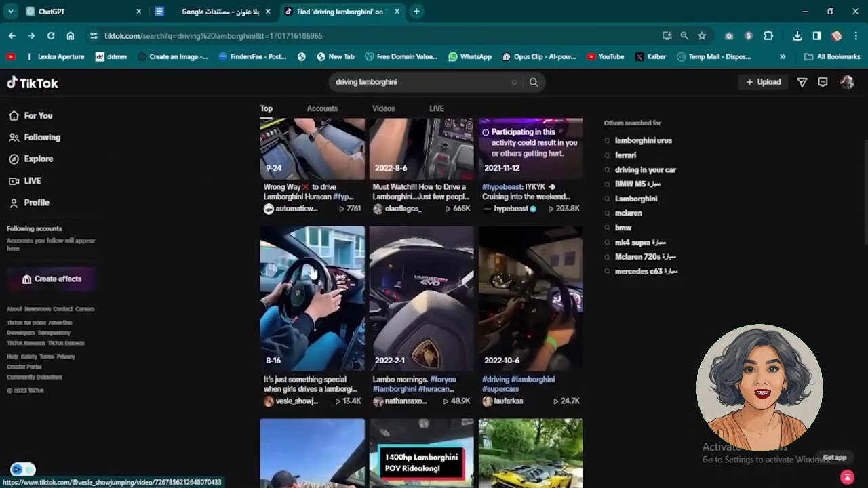
{"action": "scroll", "coordinate": [425, 318], "scroll_direction": "up", "scroll_amount": 3}
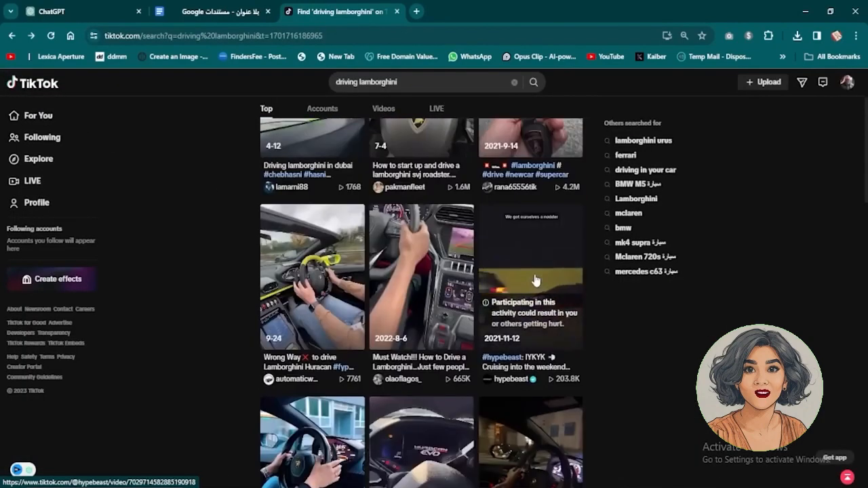
{"action": "left_click", "coordinate": [515, 284]}
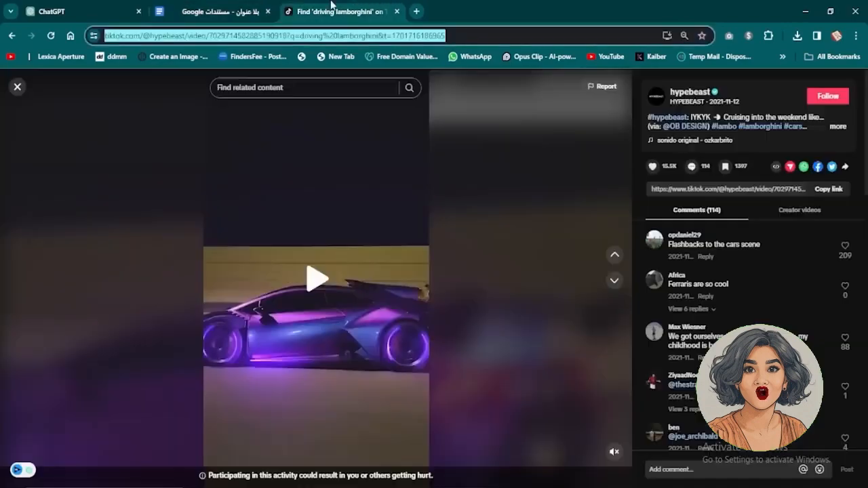
{"action": "key", "text": "Escape"}
Search TikTok for "money" and "yacht", opening the fanned-banknotes video and the yacht beach-setup video
{"action": "left_click", "coordinate": [404, 82]}
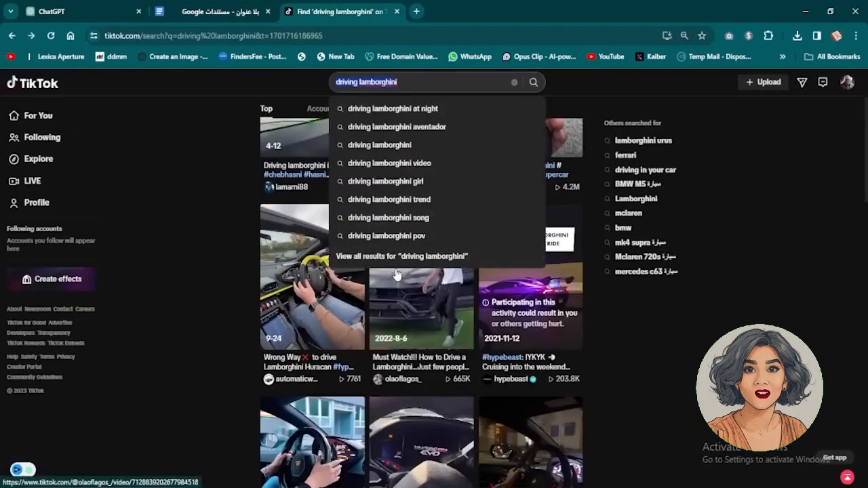
{"action": "type", "text": "money"}
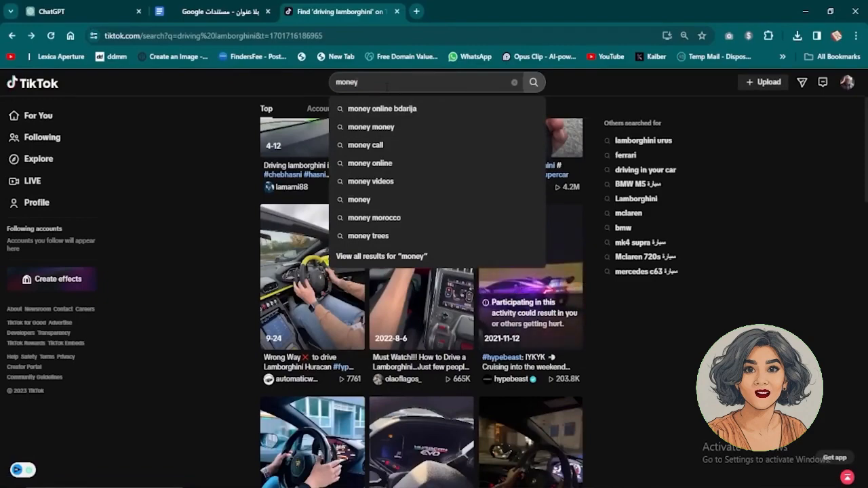
{"action": "left_click", "coordinate": [533, 82]}
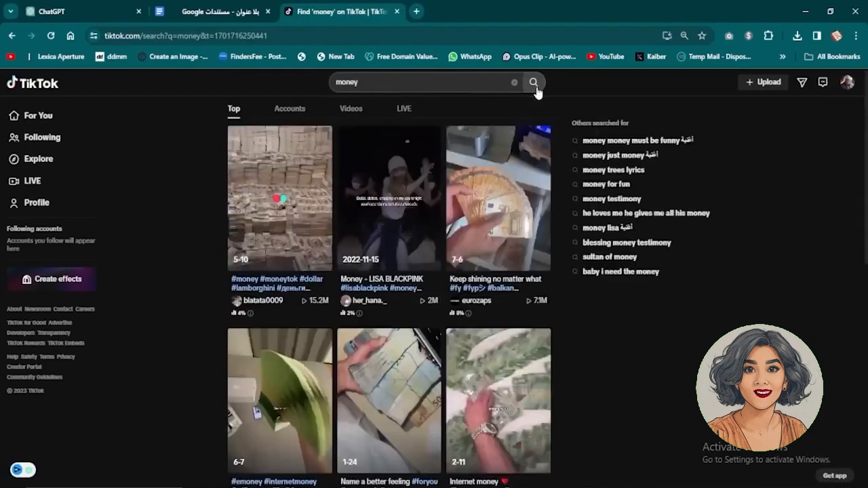
{"action": "left_click", "coordinate": [500, 197]}
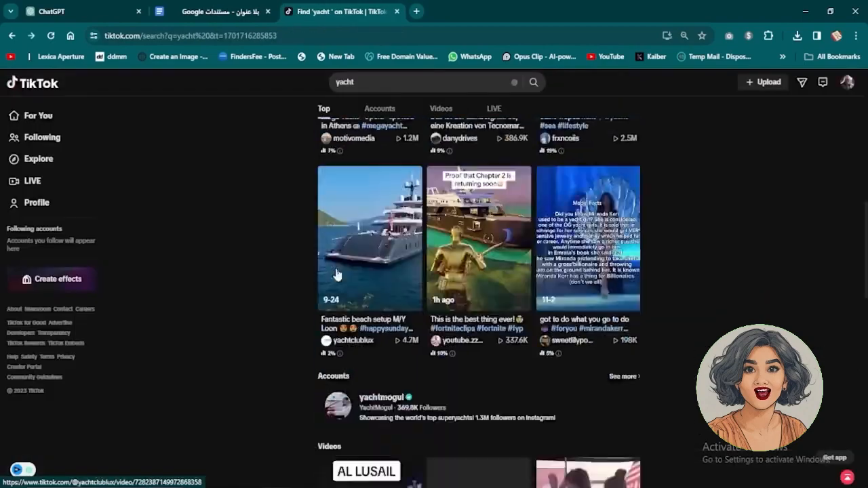
{"action": "left_click", "coordinate": [378, 275]}
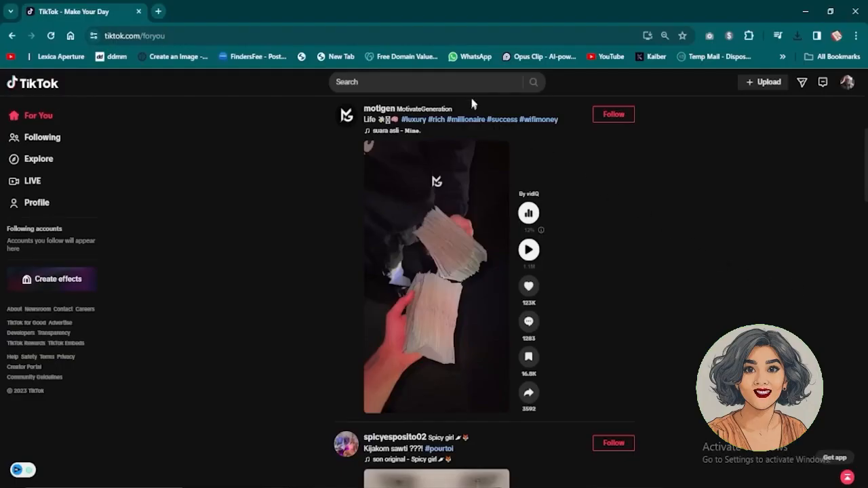
Repeat the recent TikTok search "phonkface", open the the_phonkface account, and browse its music videos
{"action": "left_click", "coordinate": [473, 82]}
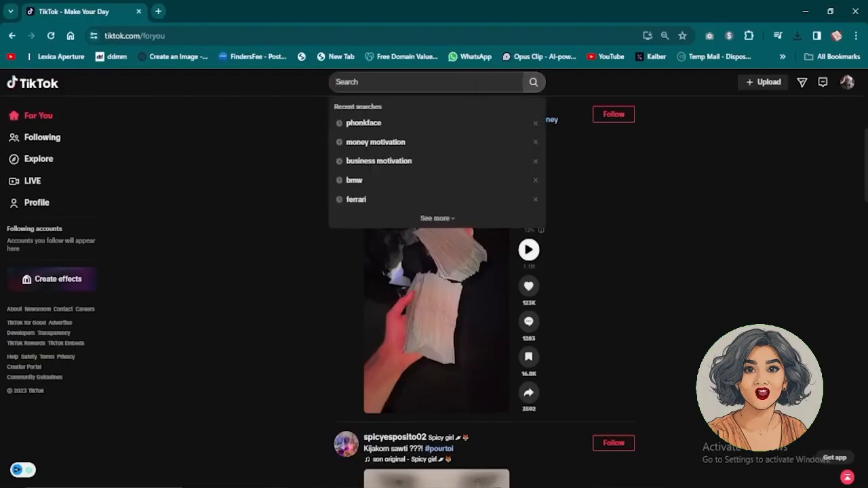
{"action": "type", "text": "p"}
{"action": "key", "text": "BackSpace"}
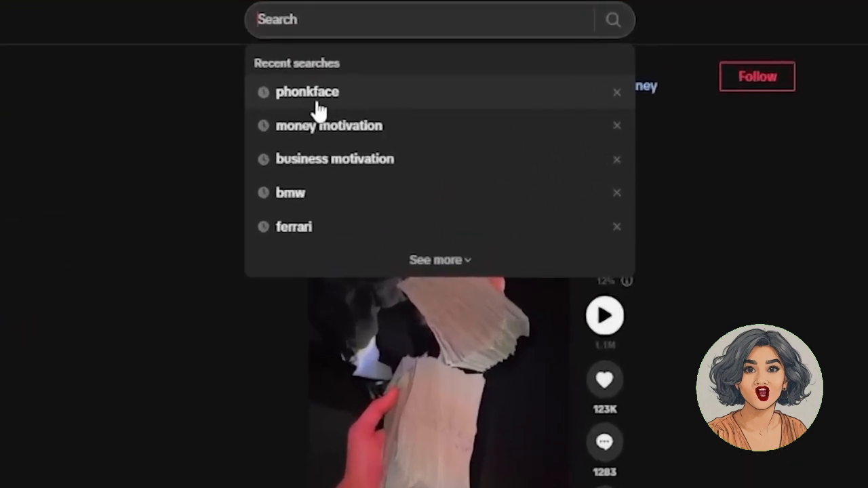
{"action": "left_click", "coordinate": [318, 103]}
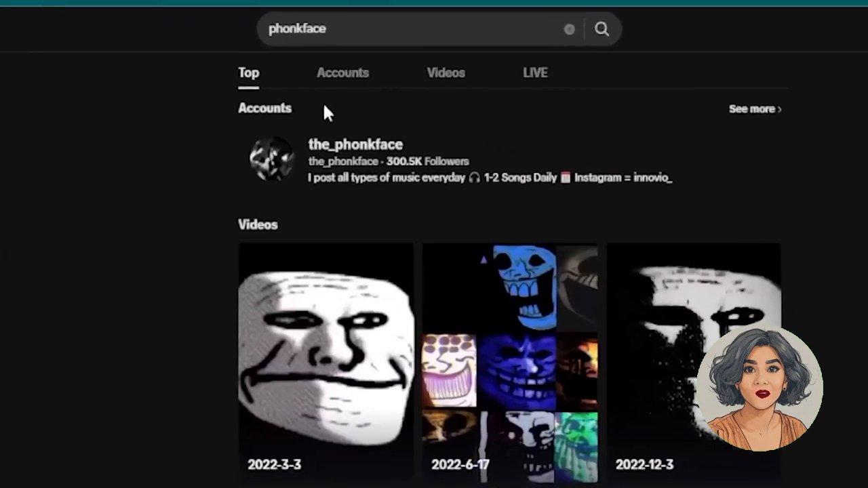
{"action": "left_click", "coordinate": [356, 154]}
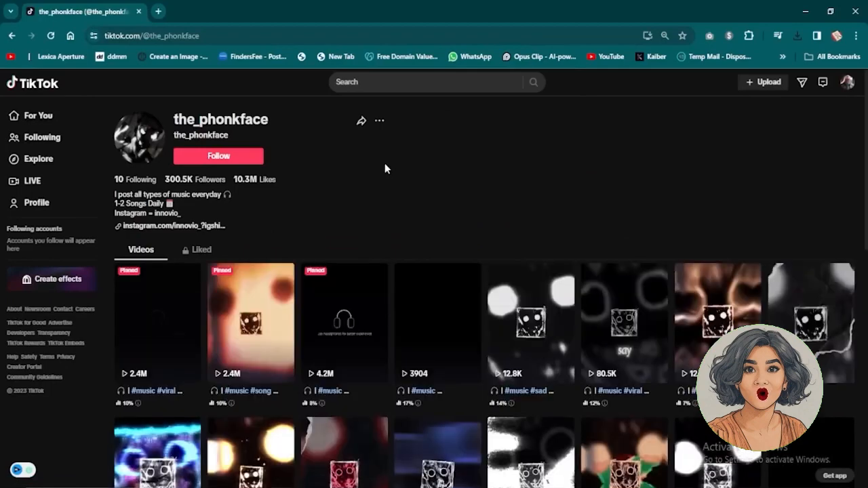
{"action": "scroll", "coordinate": [393, 176], "scroll_direction": "down", "scroll_amount": 3}
{"action": "scroll", "coordinate": [507, 264], "scroll_direction": "up", "scroll_amount": 3}
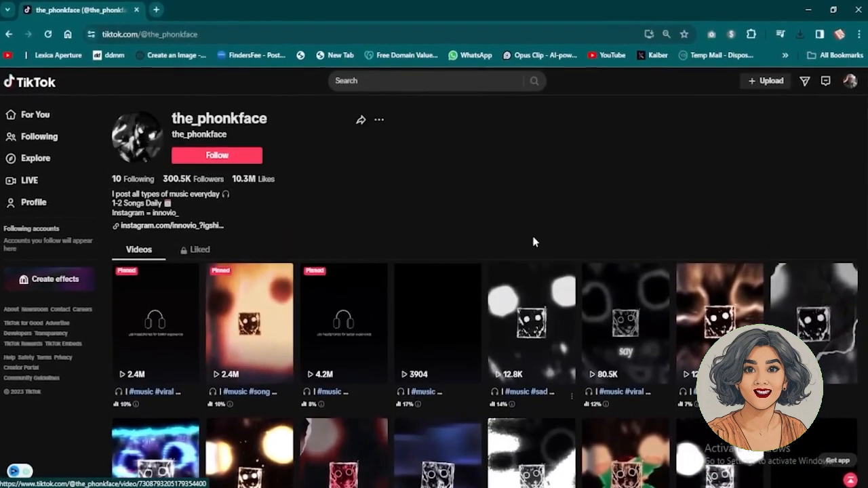
{"action": "scroll", "coordinate": [451, 219], "scroll_direction": "down", "scroll_amount": 1}
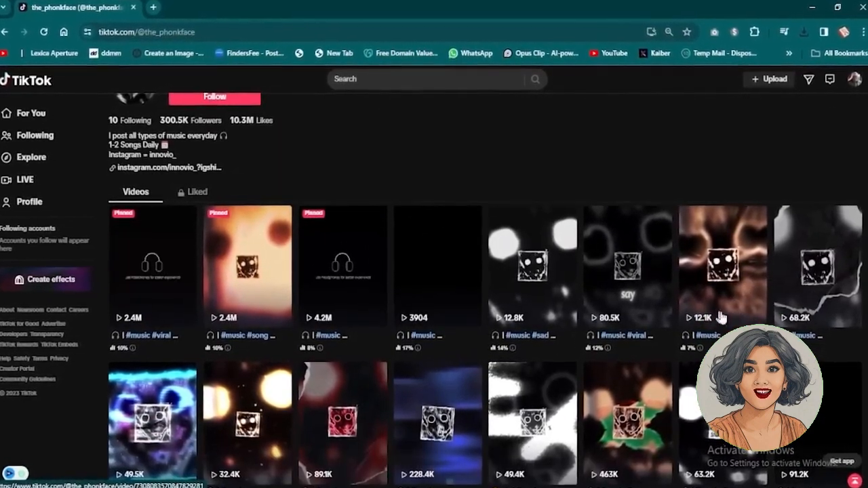
Browse the_phonkface account's video grid for suitable phonk music
{"action": "scroll", "coordinate": [584, 310], "scroll_direction": "down", "scroll_amount": 2}
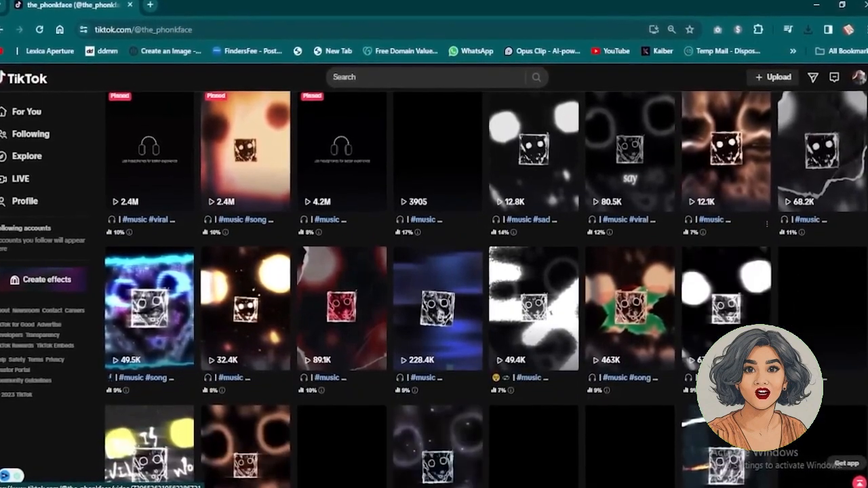
{"action": "scroll", "coordinate": [484, 288], "scroll_direction": "down", "scroll_amount": 1}
{"action": "scroll", "coordinate": [434, 285], "scroll_direction": "down", "scroll_amount": 2}
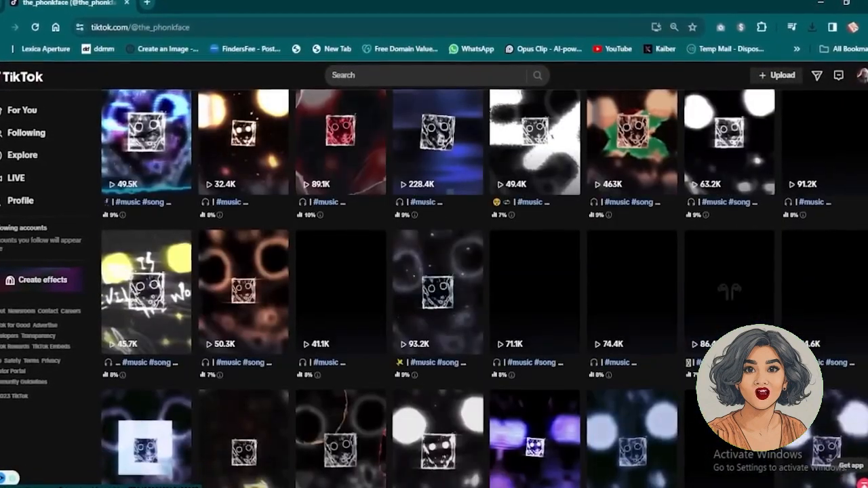
{"action": "scroll", "coordinate": [434, 284], "scroll_direction": "down", "scroll_amount": 2}
{"action": "scroll", "coordinate": [433, 285], "scroll_direction": "down", "scroll_amount": 3}
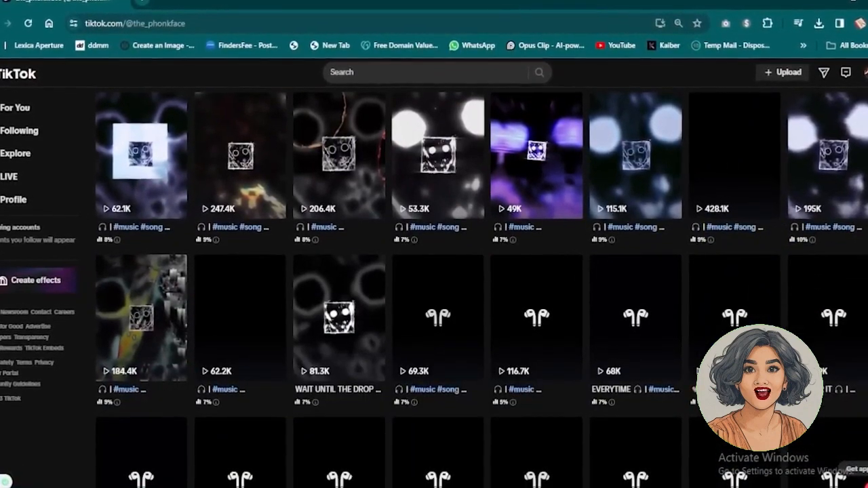
{"action": "scroll", "coordinate": [434, 285], "scroll_direction": "down", "scroll_amount": 2}
{"action": "scroll", "coordinate": [434, 285], "scroll_direction": "up", "scroll_amount": 5}
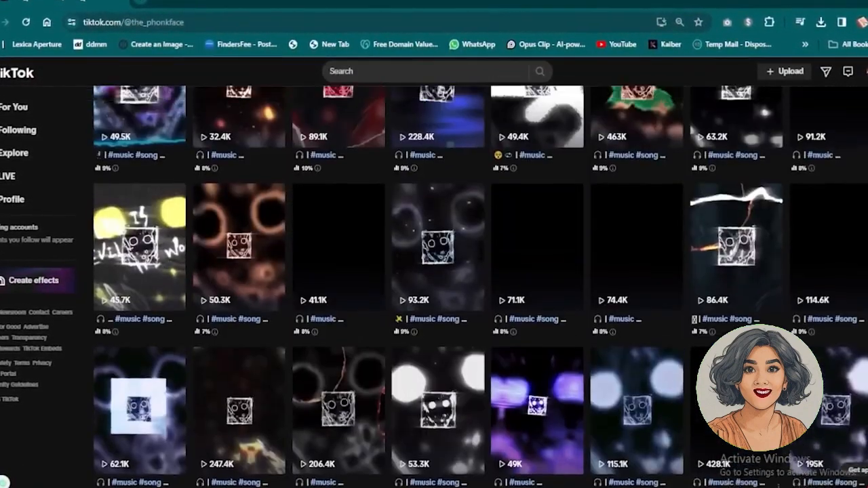
{"action": "scroll", "coordinate": [434, 285], "scroll_direction": "up", "scroll_amount": 4}
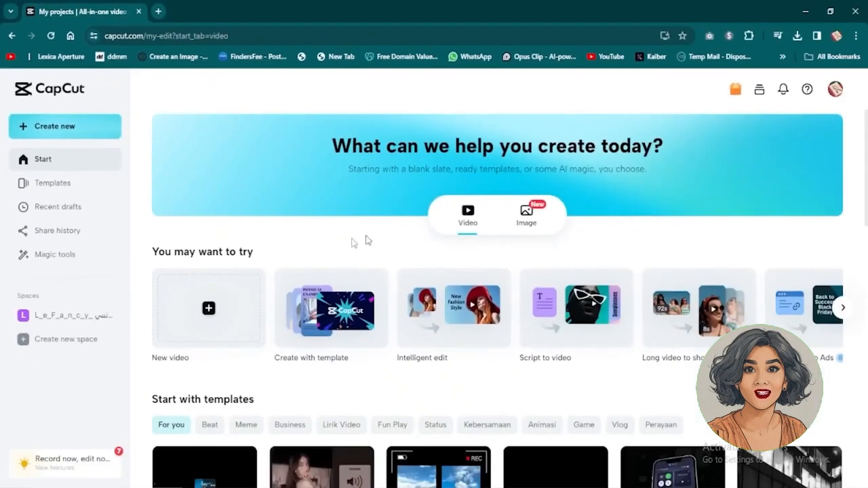
Create a new 9:16 video project in CapCut and upload all the luxury clips and the beat from the device
{"action": "left_click", "coordinate": [209, 308]}
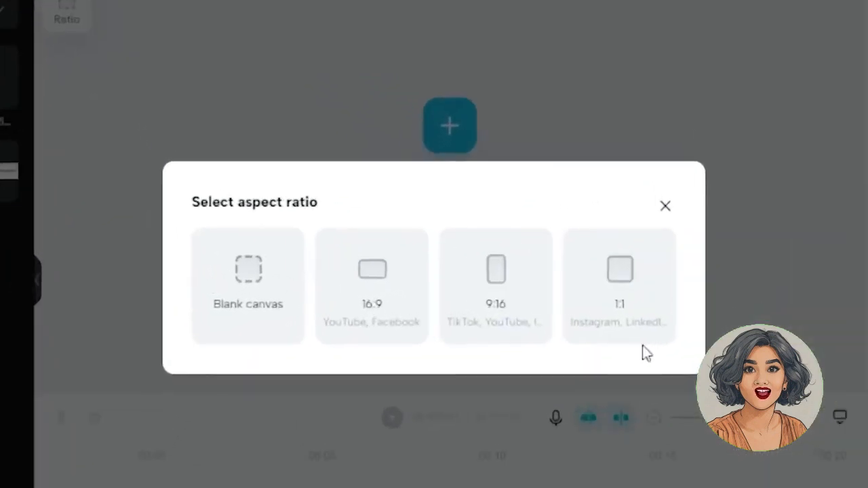
{"action": "left_click", "coordinate": [498, 324]}
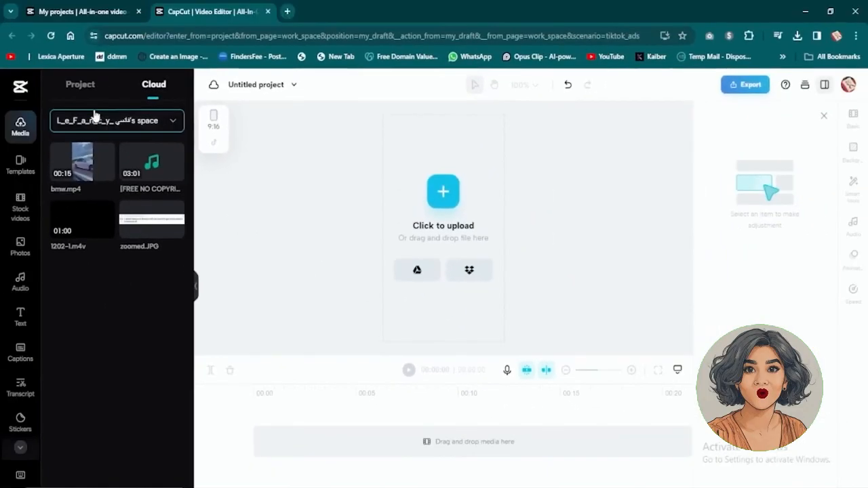
{"action": "left_click", "coordinate": [81, 87]}
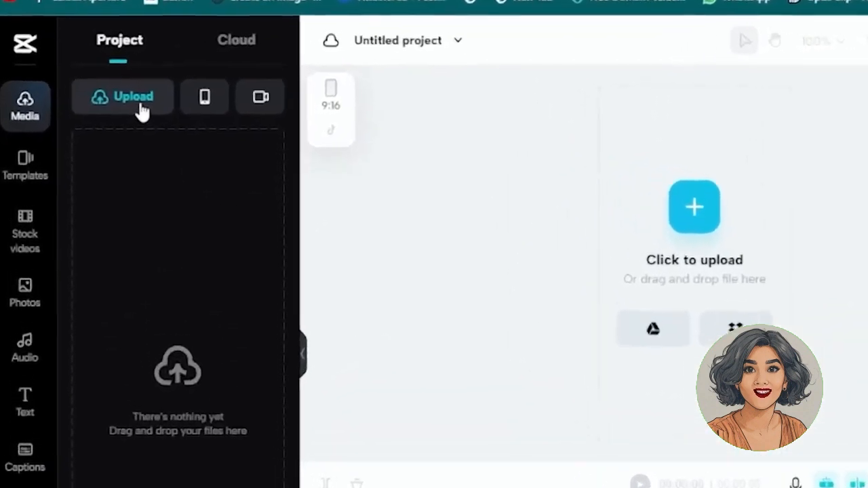
{"action": "left_click", "coordinate": [139, 110]}
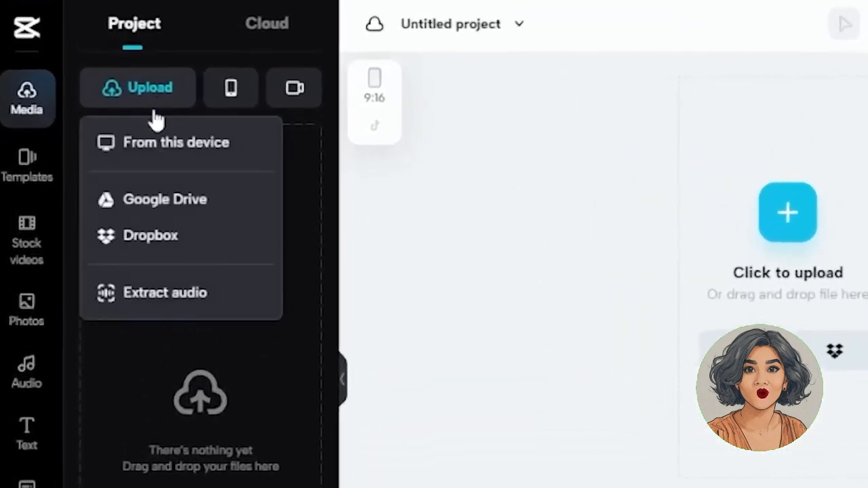
{"action": "left_click", "coordinate": [175, 145]}
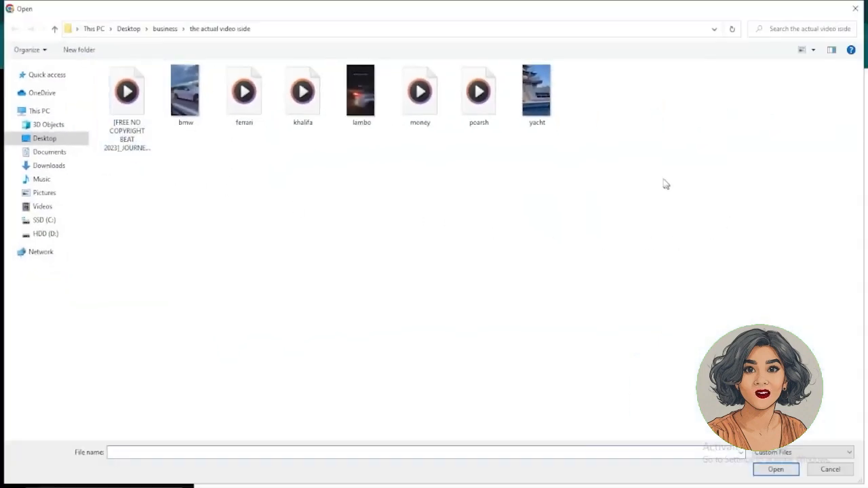
{"action": "left_click_drag", "start_coordinate": [617, 102], "coordinate": [199, 200]}
{"action": "left_click", "coordinate": [762, 471]}
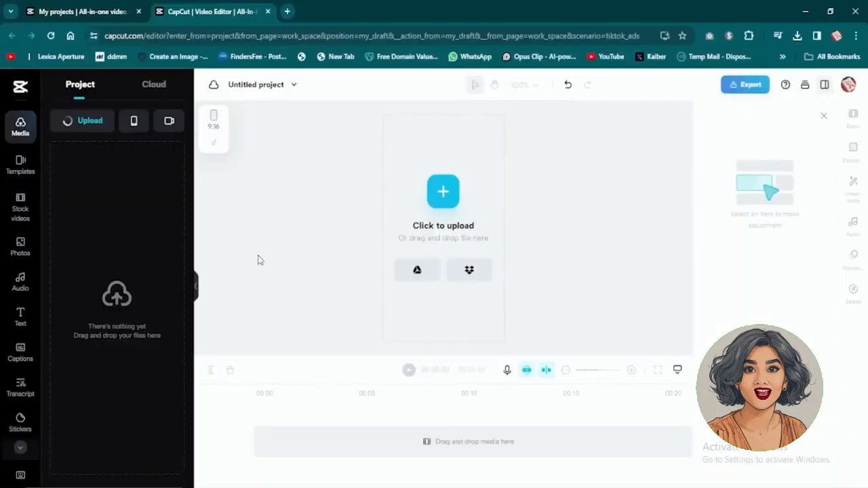
Add the FREE NO COPYRIGHT BEAT 2023 track to the timeline
{"action": "left_click", "coordinate": [141, 352]}
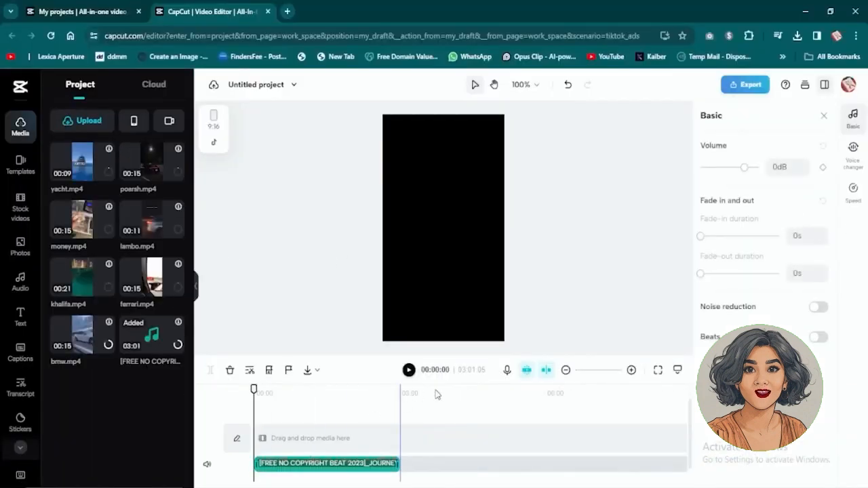
{"action": "left_click", "coordinate": [825, 117]}
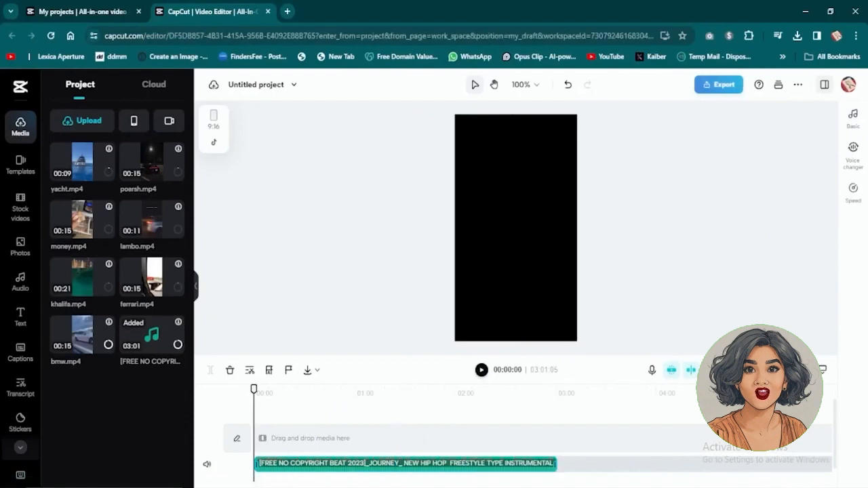
{"action": "left_click", "coordinate": [783, 369]}
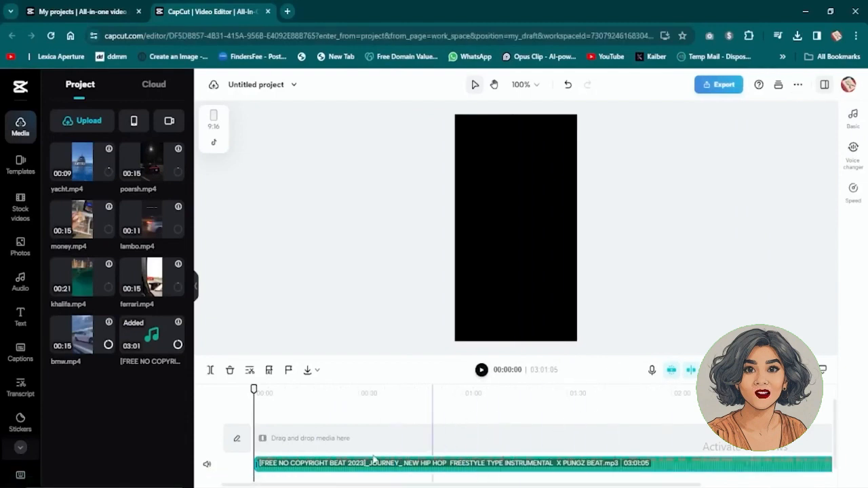
{"action": "left_click", "coordinate": [784, 370]}
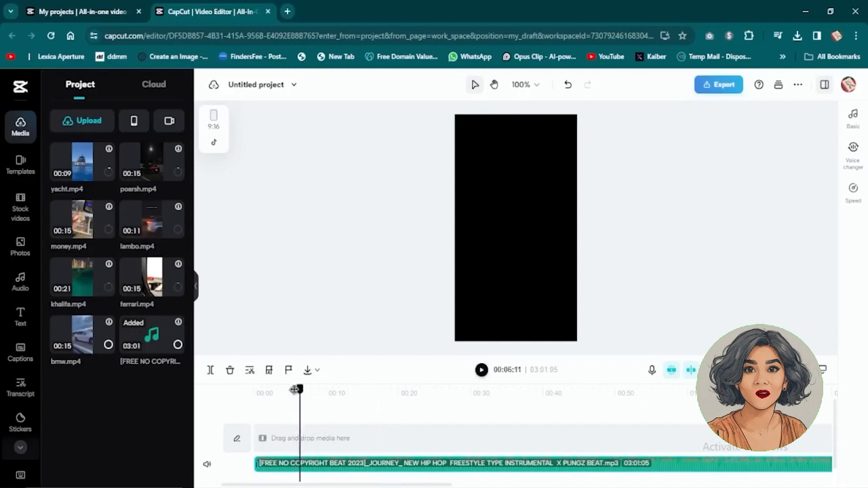
Listen to the beat, split it at 00:19:29 and delete everything after that point
{"action": "left_click", "coordinate": [480, 369]}
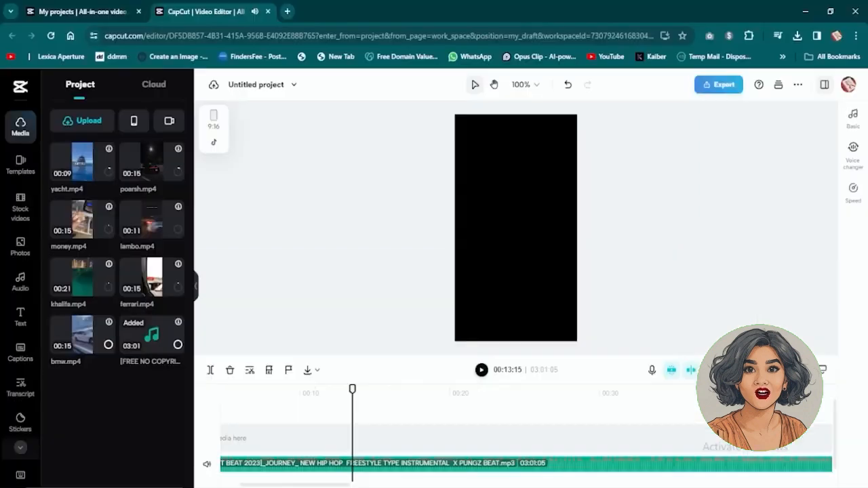
{"action": "key", "text": "ctrl+plus"}
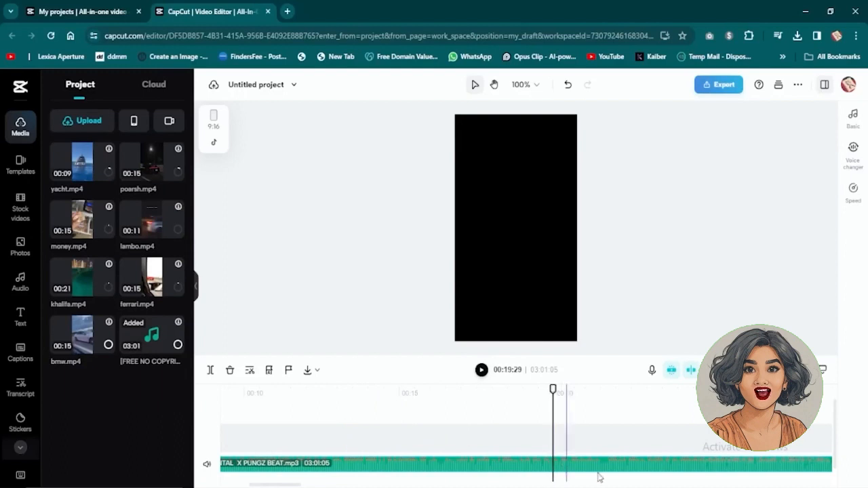
{"action": "left_click", "coordinate": [211, 373]}
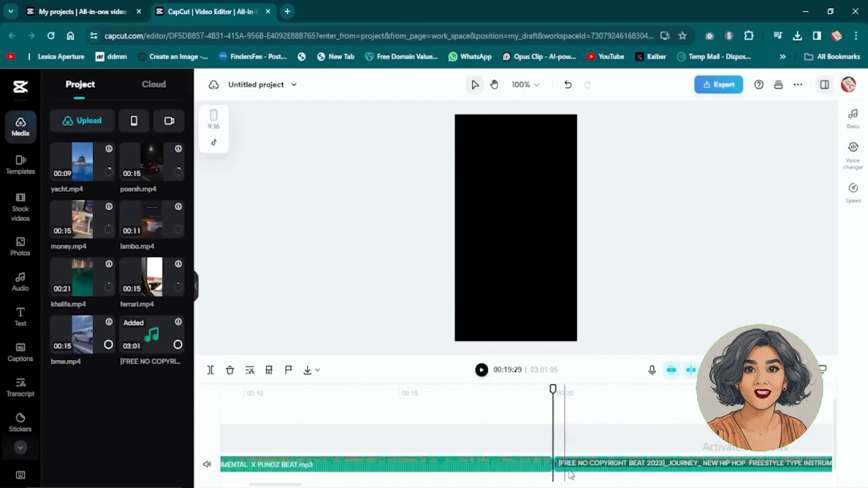
{"action": "key", "text": "Delete"}
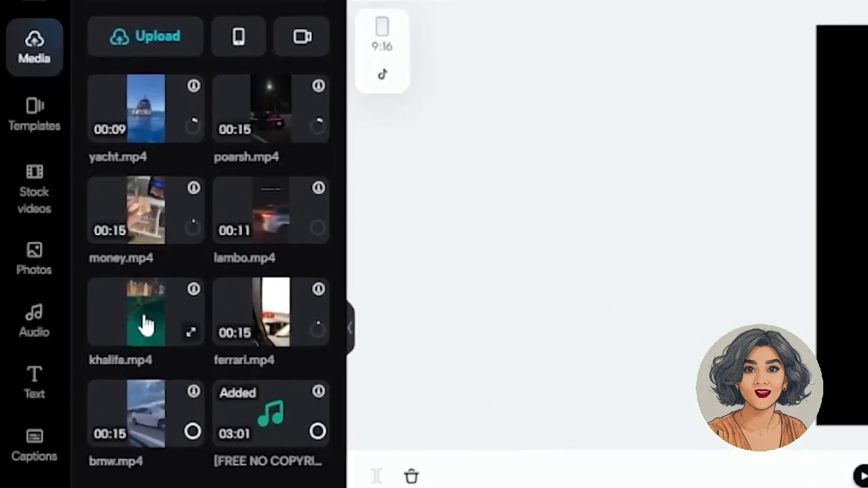
Add khalifa.mp4 above the beat and cut off its opening up to 00:02:23
{"action": "left_click", "coordinate": [139, 330]}
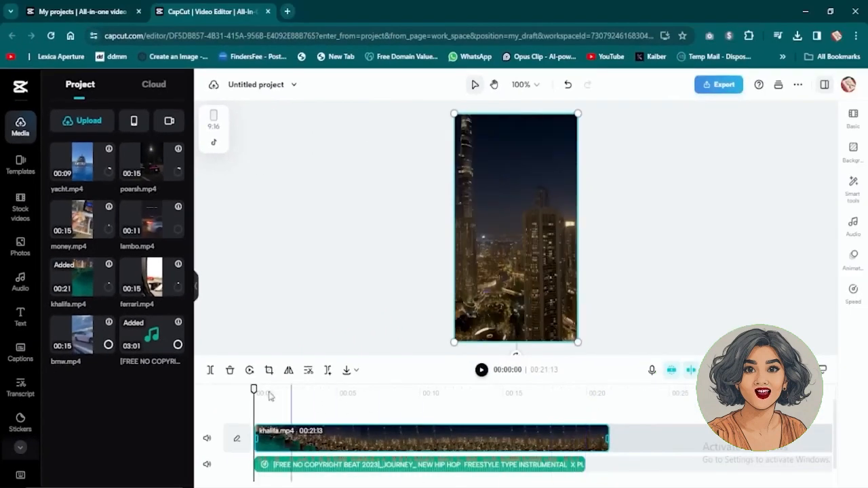
{"action": "left_click_drag", "start_coordinate": [251, 387], "coordinate": [297, 388]}
{"action": "left_click", "coordinate": [210, 370]}
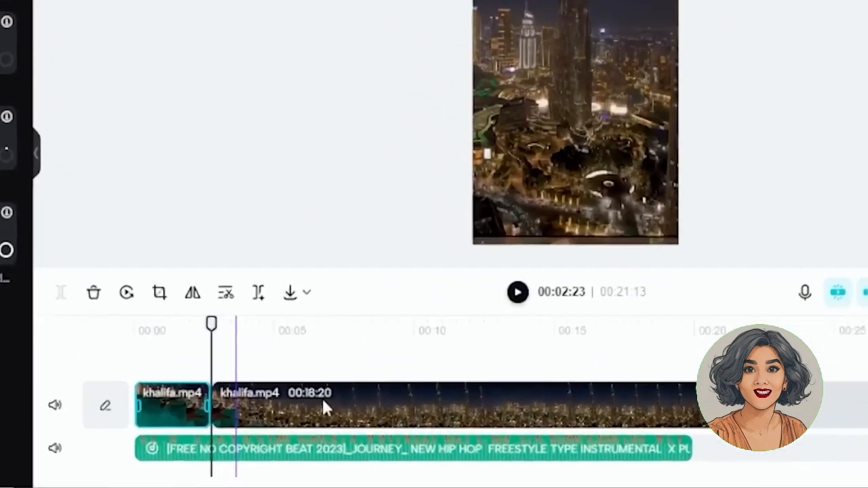
{"action": "left_click", "coordinate": [283, 435]}
{"action": "key", "text": "Delete"}
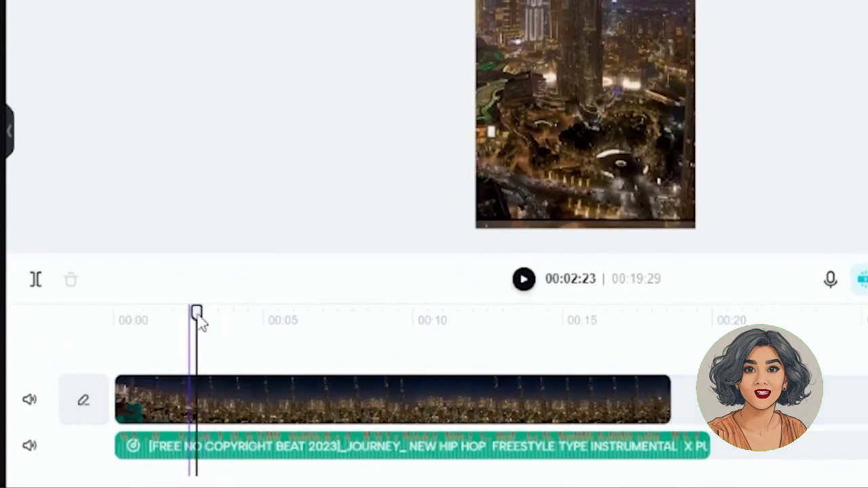
Mute the video track and play the khalifa clip against the beat to find the cut point
{"action": "left_click_drag", "start_coordinate": [198, 315], "coordinate": [150, 330]}
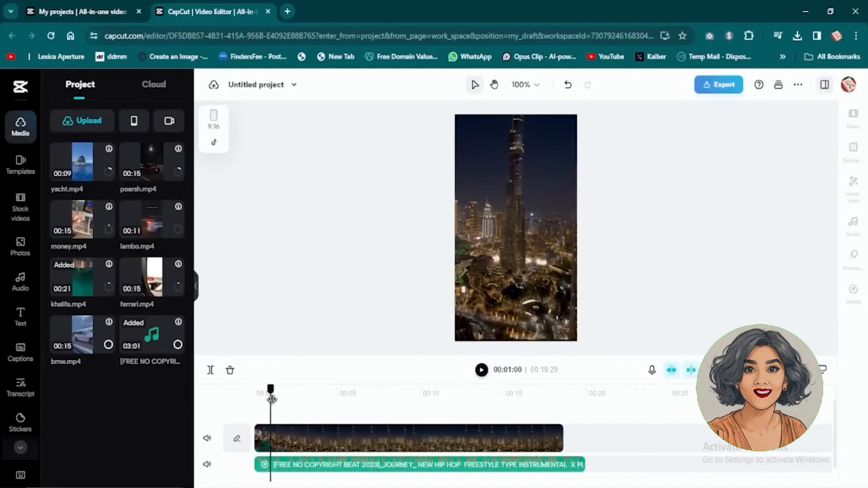
{"action": "left_click_drag", "start_coordinate": [271, 399], "coordinate": [333, 400]}
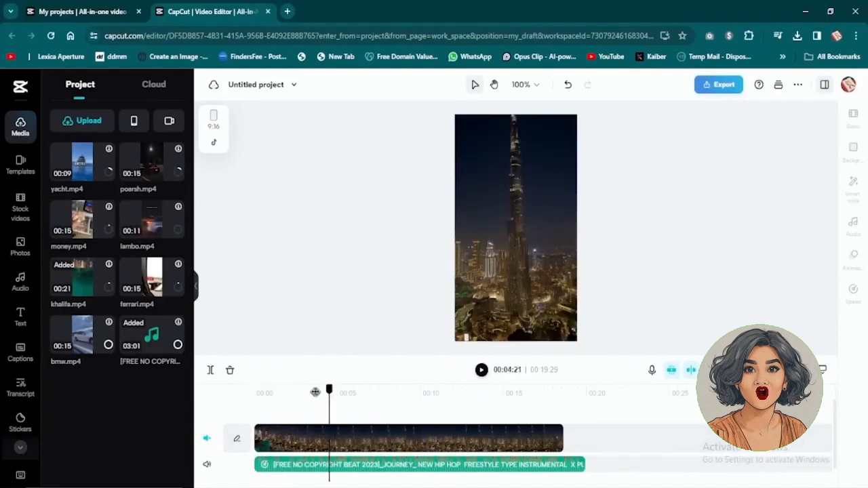
{"action": "left_click_drag", "start_coordinate": [315, 392], "coordinate": [310, 391]}
{"action": "left_click", "coordinate": [481, 369]}
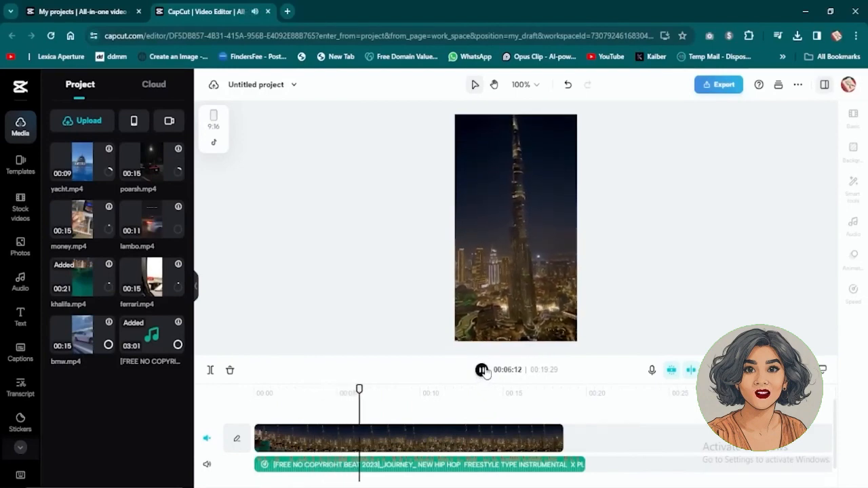
{"action": "left_click", "coordinate": [481, 370]}
Split the khalifa clip at 00:07:28 and delete the remainder
{"action": "left_click", "coordinate": [397, 440]}
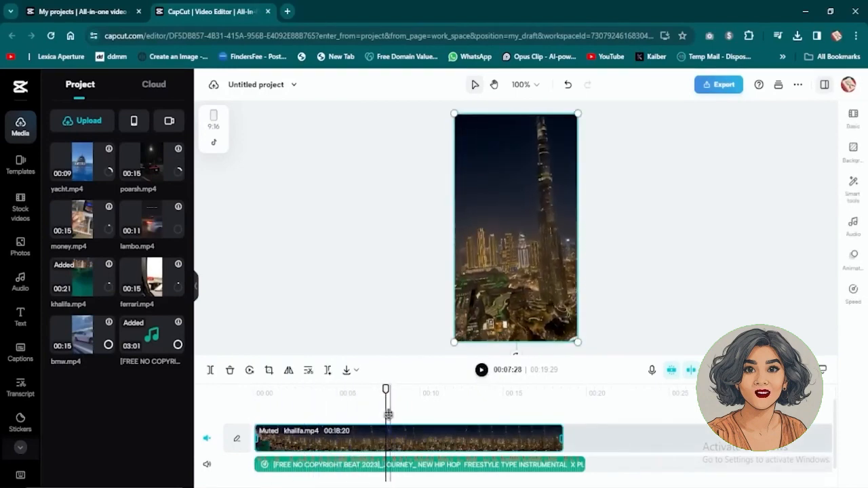
{"action": "left_click", "coordinate": [211, 370]}
{"action": "left_click", "coordinate": [467, 438]}
{"action": "key", "text": "Delete"}
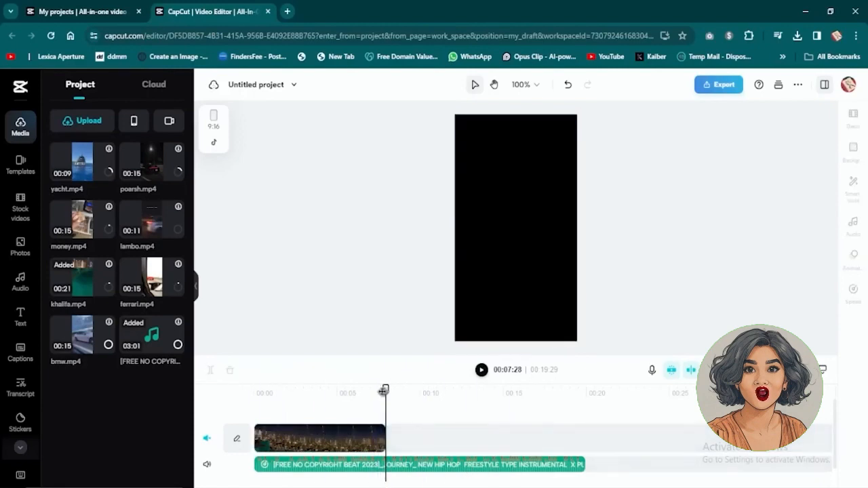
Place poarsh.mp4 after the khalifa clip and enlarge it to fill the whole 9:16 frame
{"action": "left_click_drag", "start_coordinate": [154, 181], "coordinate": [478, 432]}
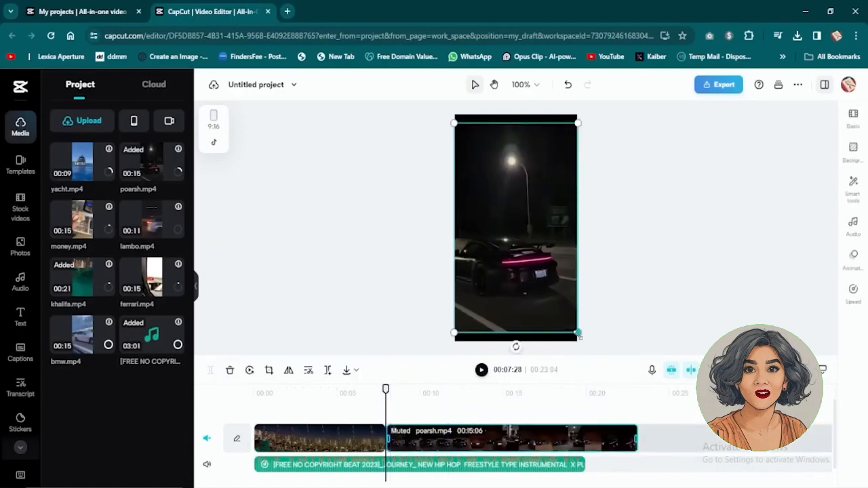
{"action": "left_click_drag", "start_coordinate": [578, 335], "coordinate": [587, 347]}
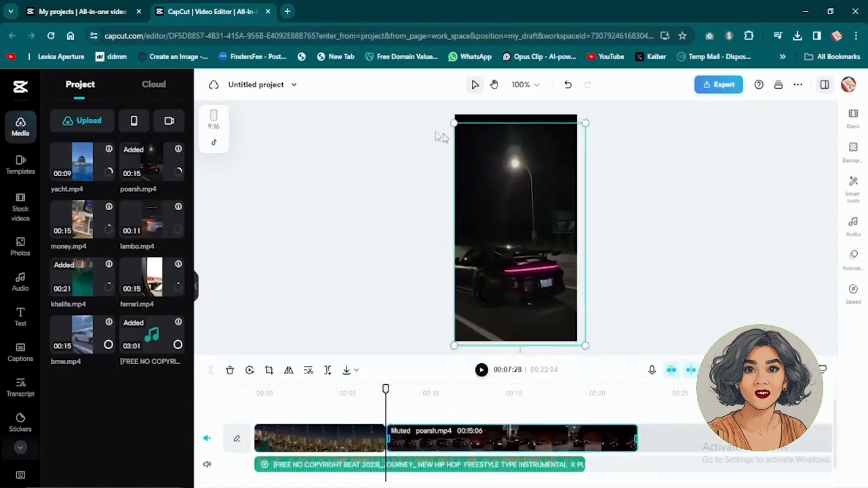
{"action": "left_click_drag", "start_coordinate": [453, 124], "coordinate": [446, 116]}
{"action": "left_click_drag", "start_coordinate": [510, 209], "coordinate": [509, 210]}
{"action": "left_click", "coordinate": [658, 262]}
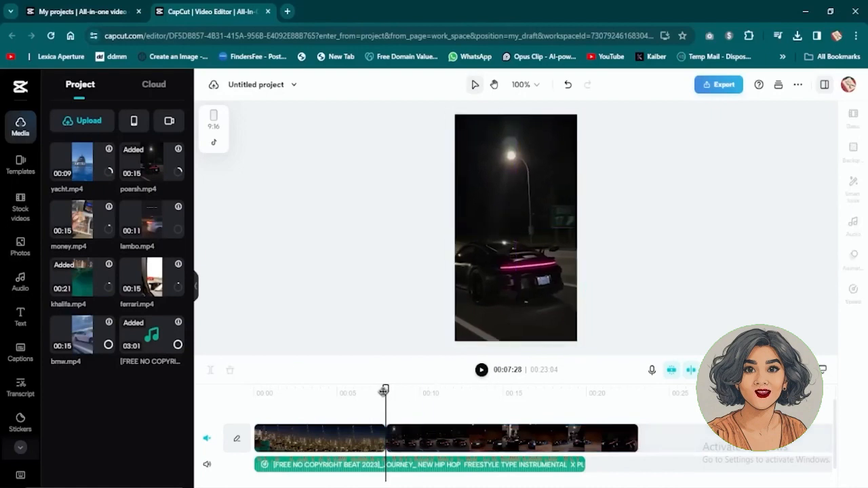
Cut the poarsh clip into two short shots ending at 00:11:23 and delete the surplus footage
{"action": "left_click_drag", "start_coordinate": [383, 391], "coordinate": [415, 401]}
{"action": "key", "text": "ctrl+b"}
{"action": "left_click_drag", "start_coordinate": [467, 400], "coordinate": [449, 394]}
{"action": "key", "text": "ctrl+b"}
{"action": "key", "text": "ctrl+b"}
{"action": "left_click", "coordinate": [499, 443]}
{"action": "key", "text": "Delete"}
{"action": "left_click", "coordinate": [501, 442]}
{"action": "key", "text": "Delete"}
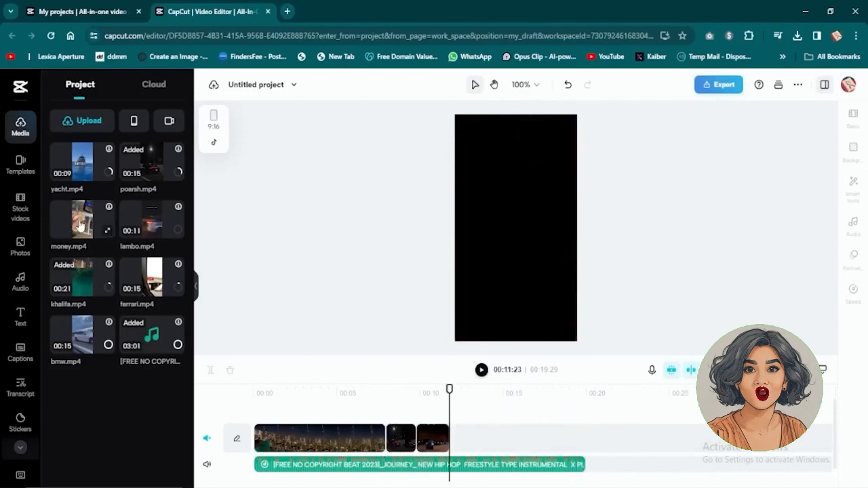
Place money.mp4 after the poarsh shots and trim it to end at 00:14:01
{"action": "left_click_drag", "start_coordinate": [83, 229], "coordinate": [455, 449]}
{"action": "left_click_drag", "start_coordinate": [450, 390], "coordinate": [487, 391]}
{"action": "left_click", "coordinate": [211, 370]}
{"action": "key", "text": "Delete"}
Place lambo.mp4 after the money clip and trim it to end at 00:16:27, deleting the excess footage
{"action": "left_click_drag", "start_coordinate": [151, 220], "coordinate": [500, 444]}
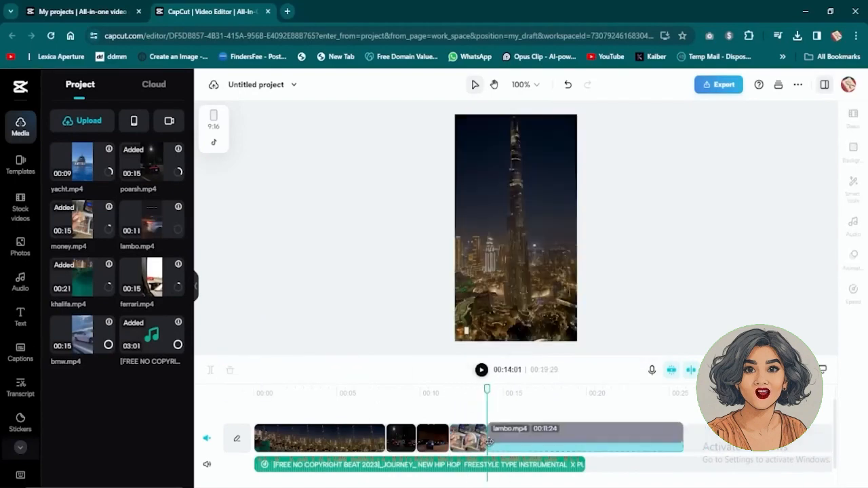
{"action": "left_click_drag", "start_coordinate": [487, 391], "coordinate": [534, 390]}
{"action": "left_click", "coordinate": [210, 370]}
{"action": "key", "text": "Delete"}
{"action": "left_click", "coordinate": [210, 371]}
{"action": "key", "text": "Delete"}
Place yacht.mp4 after the lambo clip, split it and delete the excess footage
{"action": "left_click_drag", "start_coordinate": [83, 162], "coordinate": [547, 440]}
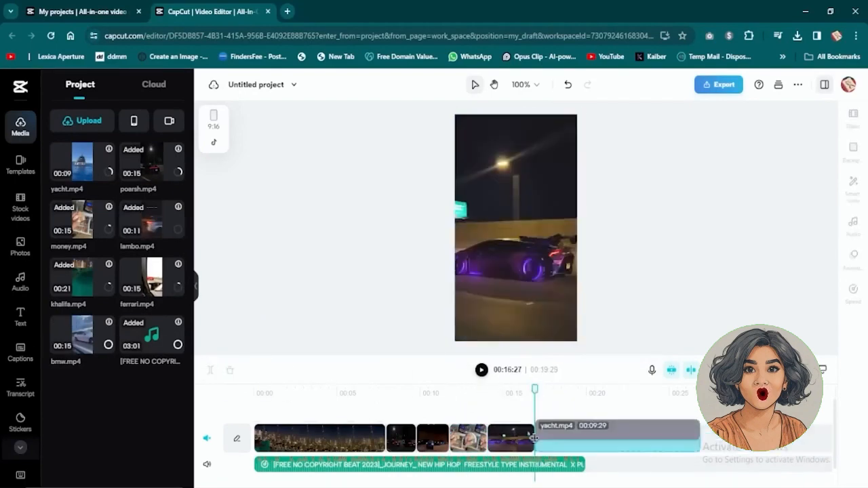
{"action": "left_click_drag", "start_coordinate": [534, 390], "coordinate": [577, 405]}
{"action": "left_click", "coordinate": [211, 370]}
{"action": "key", "text": "Delete"}
Place bmw.mp4 after the yacht clip, split it at 00:22:00 and delete the excess footage
{"action": "left_click_drag", "start_coordinate": [83, 335], "coordinate": [596, 440]}
{"action": "left_click_drag", "start_coordinate": [577, 391], "coordinate": [620, 404]}
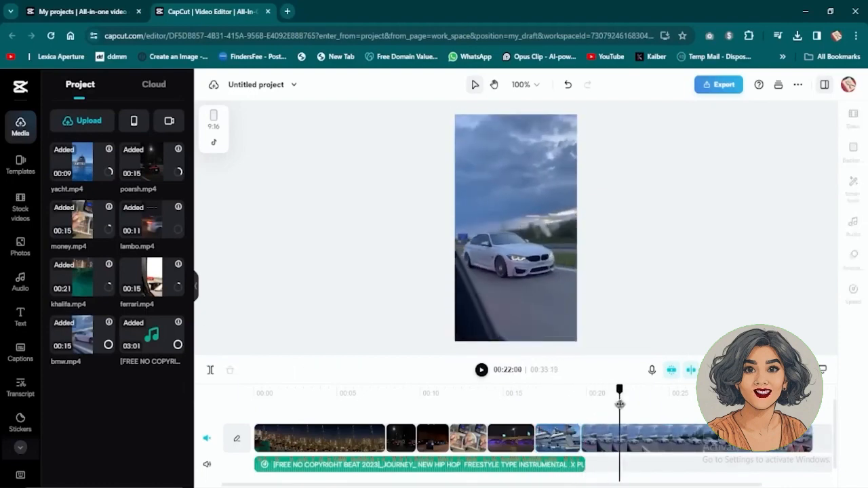
{"action": "left_click", "coordinate": [210, 370]}
{"action": "key", "text": "Delete"}
Extend the beat to 00:22:00 and shorten the lambo clip by splitting it midway and deleting one part
{"action": "left_click_drag", "start_coordinate": [584, 464], "coordinate": [620, 465]}
{"action": "left_click", "coordinate": [590, 464]}
{"action": "left_click_drag", "start_coordinate": [590, 390], "coordinate": [512, 391]}
{"action": "left_click", "coordinate": [210, 370]}
{"action": "key", "text": "Delete"}
Place ferrari.mp4 after the bmw clip, split it at 00:23:07 and delete the excess footage
{"action": "left_click_drag", "start_coordinate": [152, 278], "coordinate": [610, 439]}
{"action": "left_click_drag", "start_coordinate": [511, 390], "coordinate": [641, 399]}
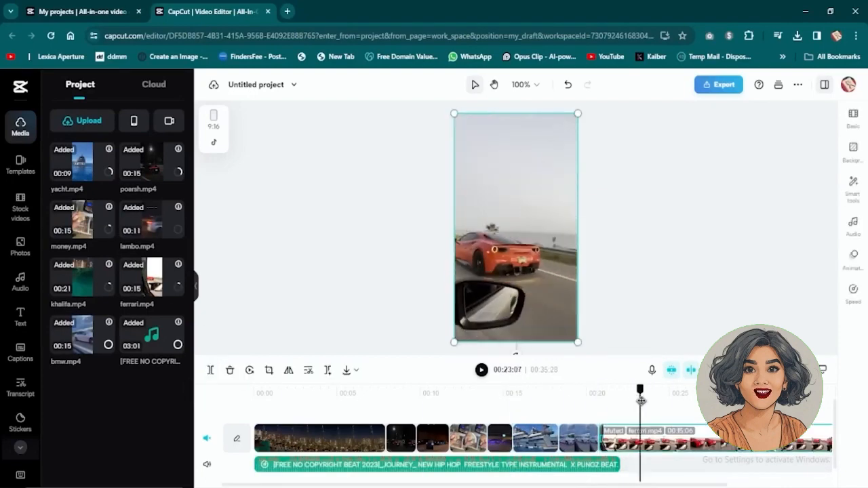
{"action": "left_click", "coordinate": [211, 370]}
{"action": "key", "text": "Delete"}
Add a heading reading "become so rich..." at the start of the reel and extend it to the end of the first clip
{"action": "left_click", "coordinate": [255, 391]}
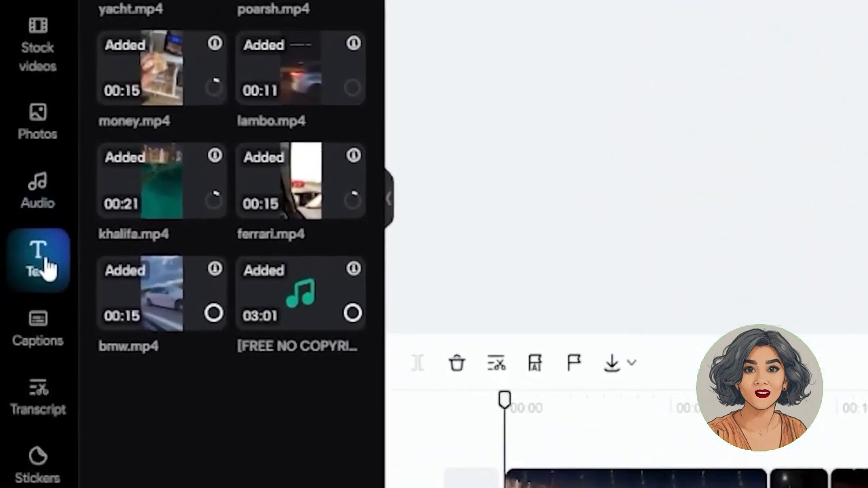
{"action": "left_click", "coordinate": [44, 265]}
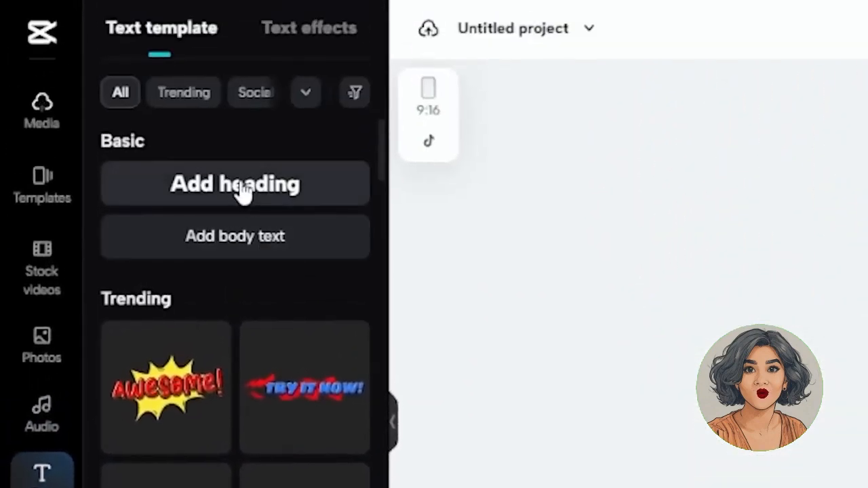
{"action": "left_click", "coordinate": [244, 191]}
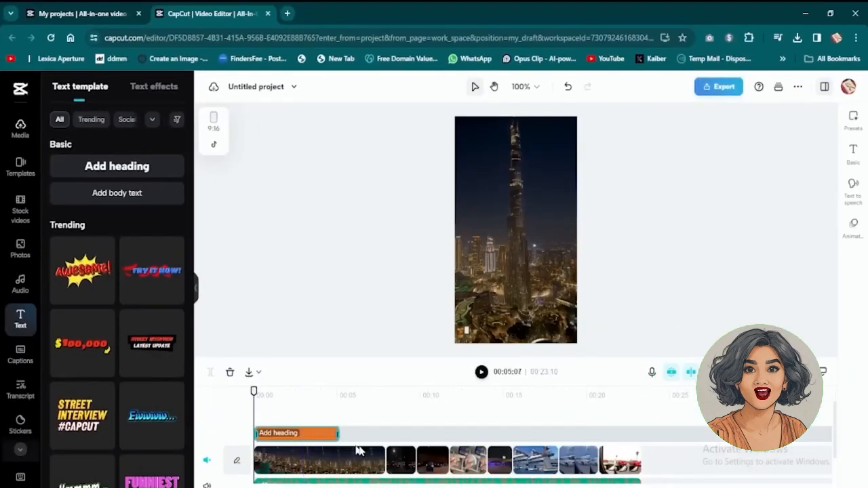
{"action": "left_click_drag", "start_coordinate": [338, 433], "coordinate": [384, 432]}
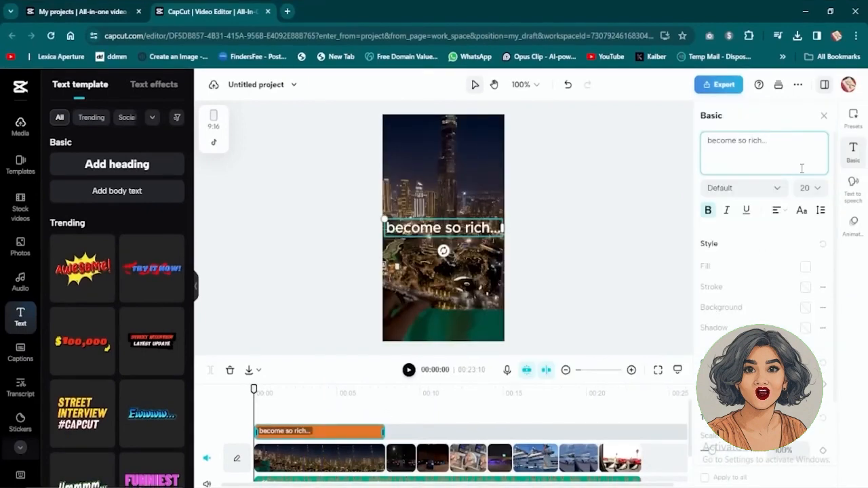
Set the "become so rich..." heading's font to Career-Mediumblack and its case to lowercase
{"action": "left_click", "coordinate": [744, 188]}
{"action": "scroll", "coordinate": [785, 257], "scroll_direction": "down", "scroll_amount": 10}
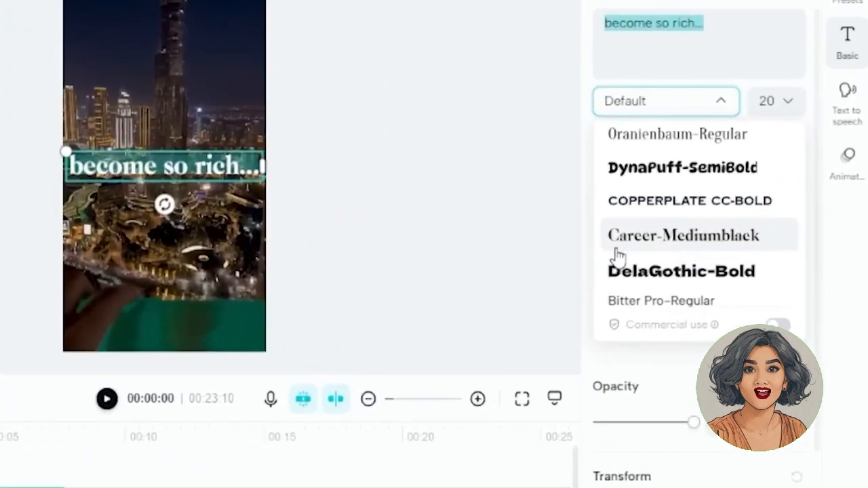
{"action": "left_click", "coordinate": [678, 251]}
{"action": "left_click", "coordinate": [761, 140]}
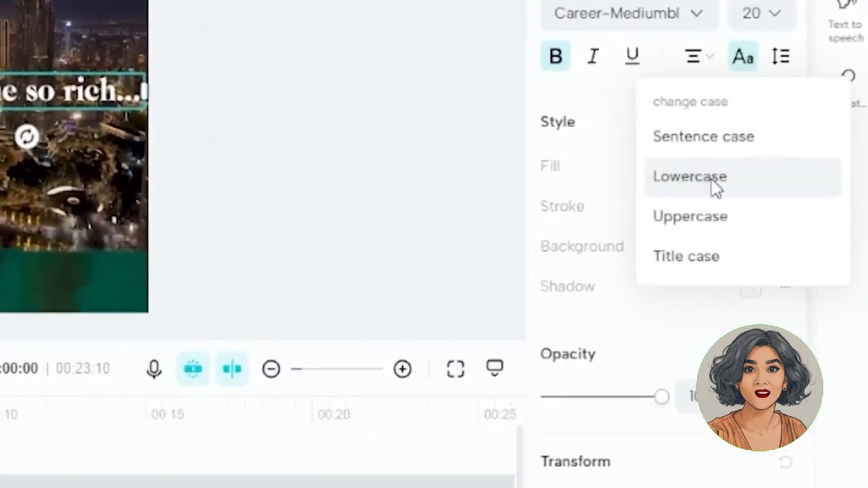
{"action": "left_click", "coordinate": [716, 188]}
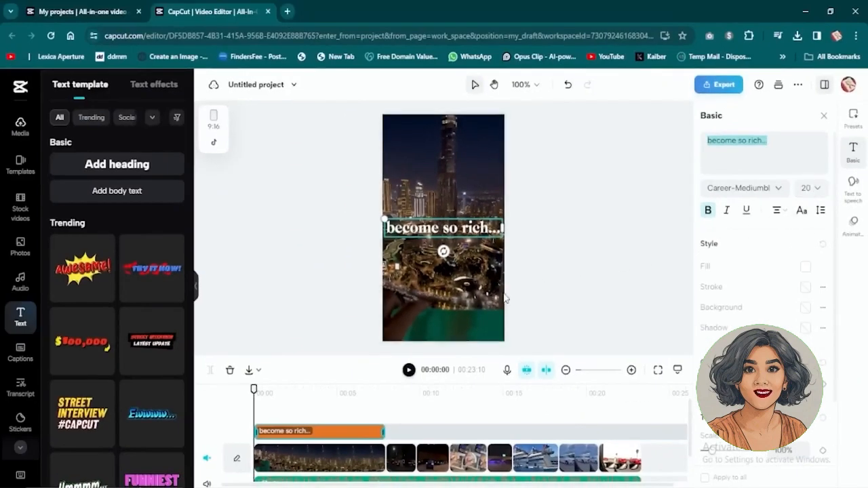
Shrink the "become so rich..." heading to about 82% and centre it in the frame
{"action": "left_click_drag", "start_coordinate": [379, 215], "coordinate": [400, 219]}
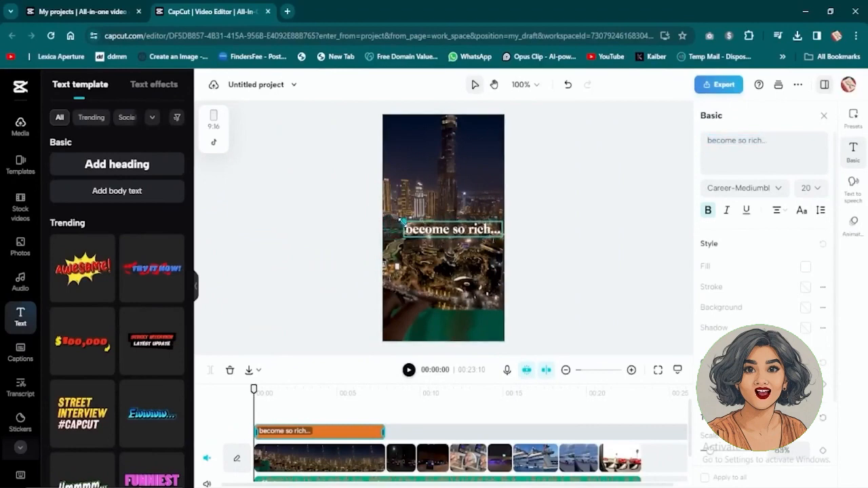
{"action": "left_click_drag", "start_coordinate": [459, 241], "coordinate": [450, 230]}
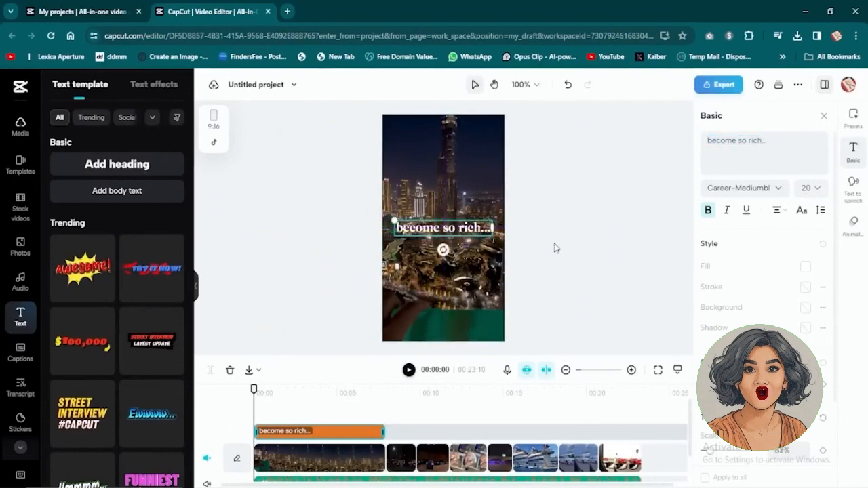
{"action": "left_click", "coordinate": [823, 115]}
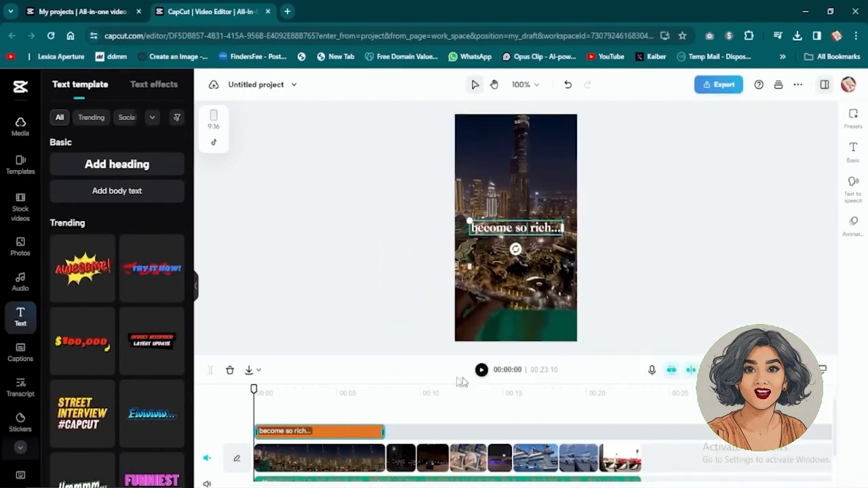
Add a second heading spanning all remaining clips, reading "that people start thinking you are in the mafia"
{"action": "left_click", "coordinate": [140, 169]}
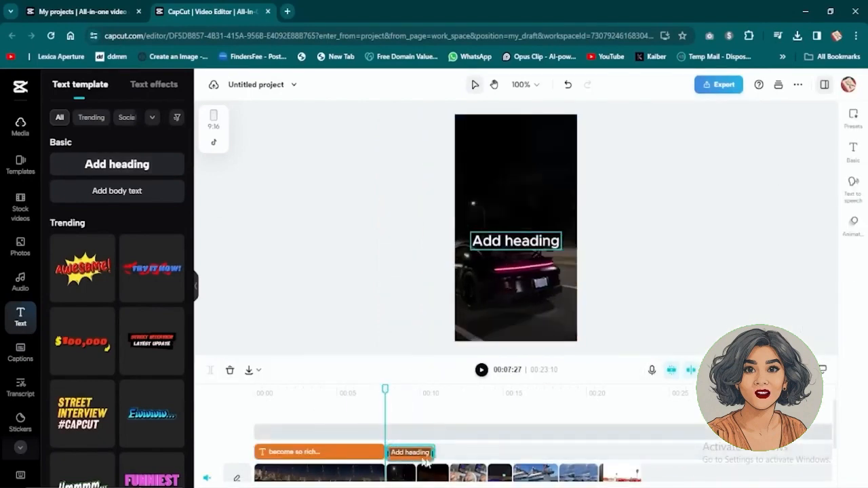
{"action": "left_click_drag", "start_coordinate": [433, 433], "coordinate": [645, 440]}
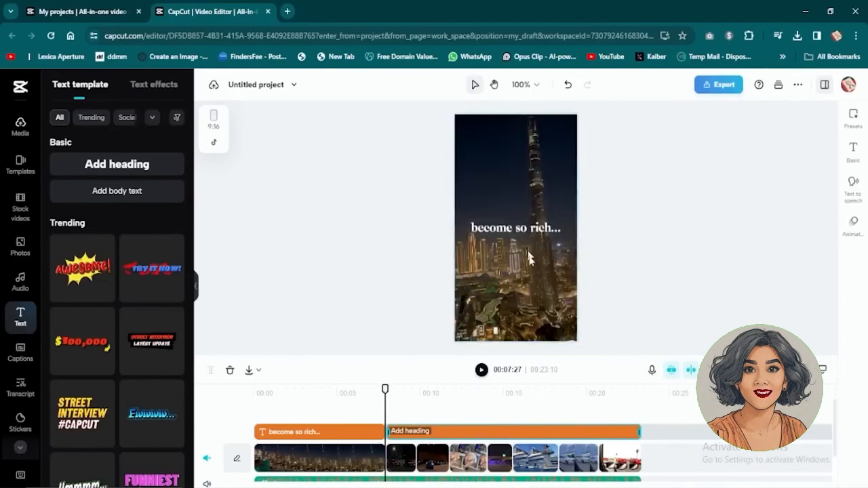
{"action": "left_click", "coordinate": [852, 153]}
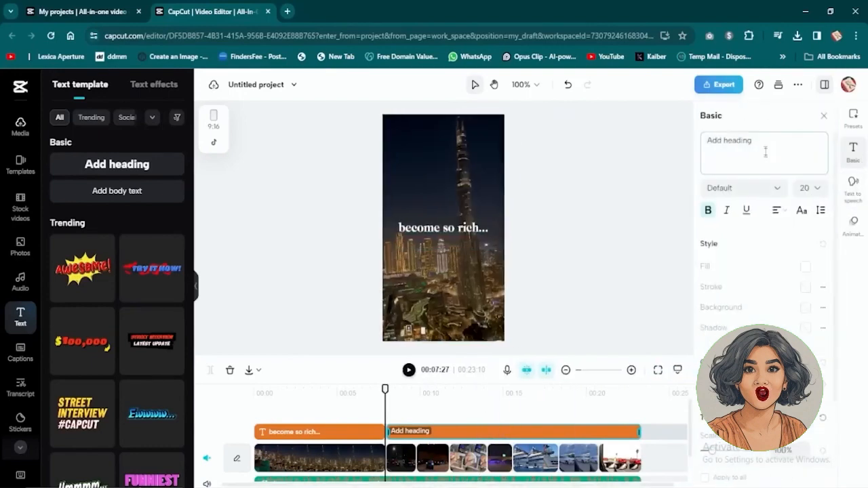
{"action": "type", "text": "that people start thinking you are in the mafia"}
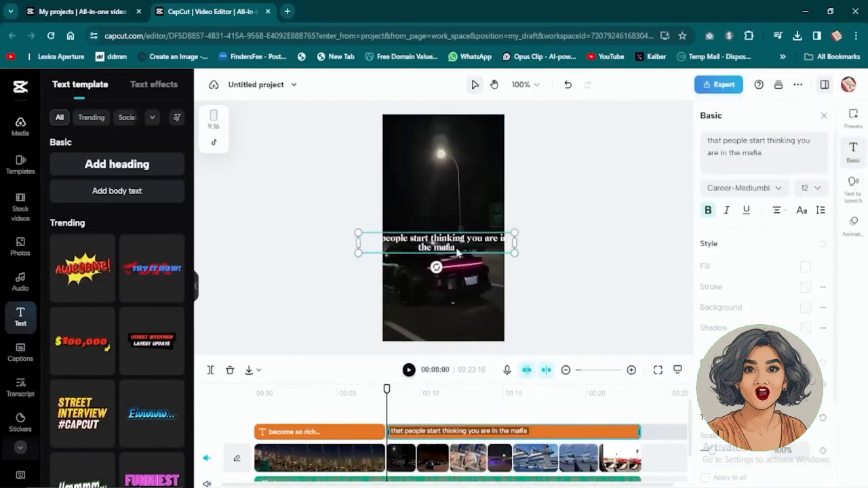
Centre the second heading in the frame and apply a shadow to it
{"action": "left_click_drag", "start_coordinate": [462, 228], "coordinate": [461, 229]}
{"action": "scroll", "coordinate": [814, 279], "scroll_direction": "down", "scroll_amount": 1}
{"action": "left_click", "coordinate": [806, 253]}
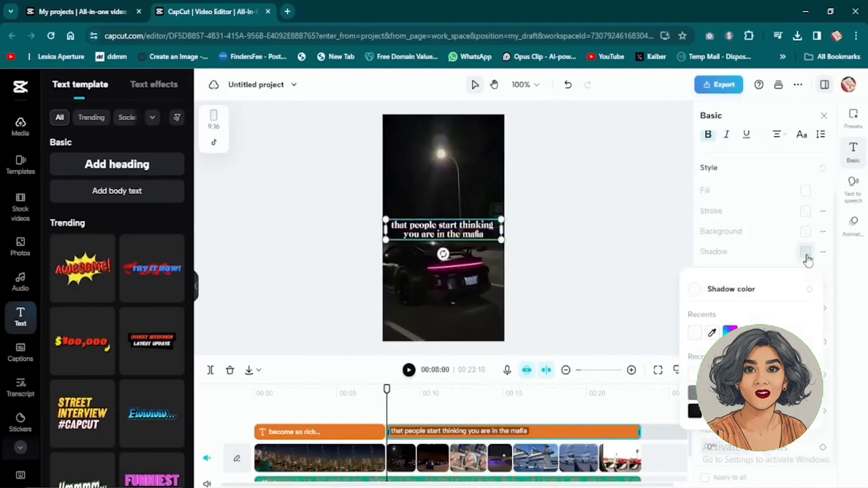
{"action": "left_click", "coordinate": [700, 255]}
{"action": "left_click", "coordinate": [326, 432]}
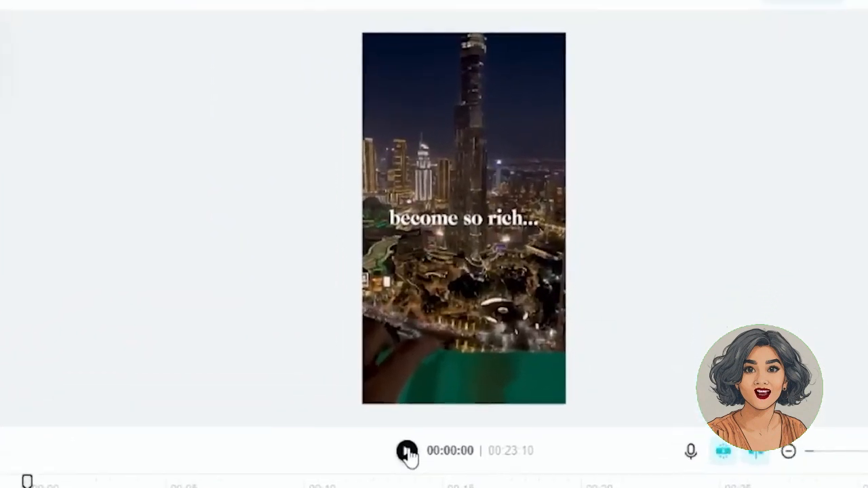
Play the reel from the start, and export it as a download at 720p, recommended quality and 30fps
{"action": "left_click", "coordinate": [408, 369]}
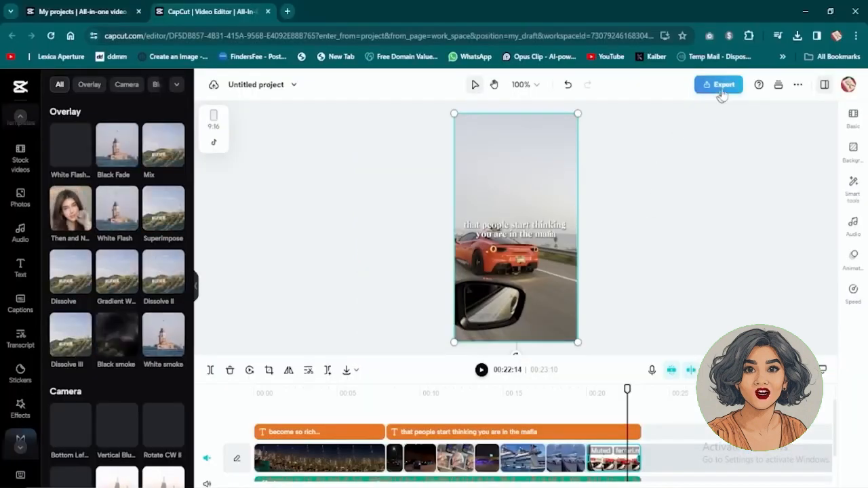
{"action": "left_click", "coordinate": [721, 88]}
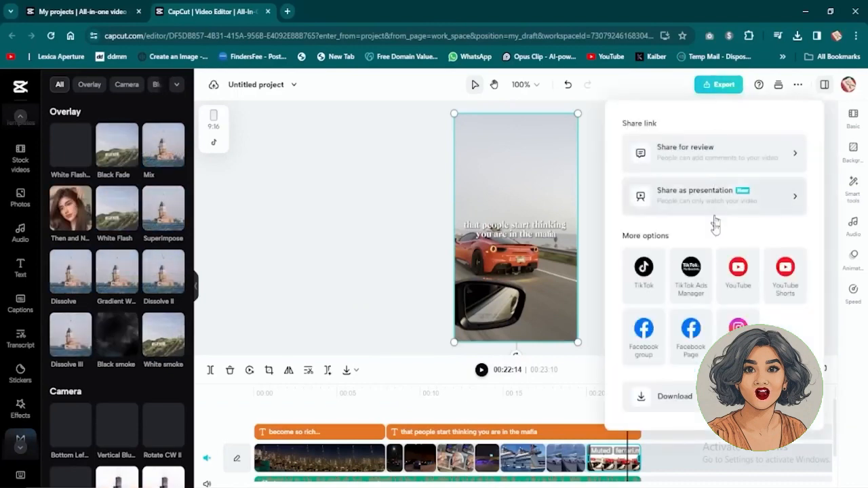
{"action": "left_click", "coordinate": [664, 397]}
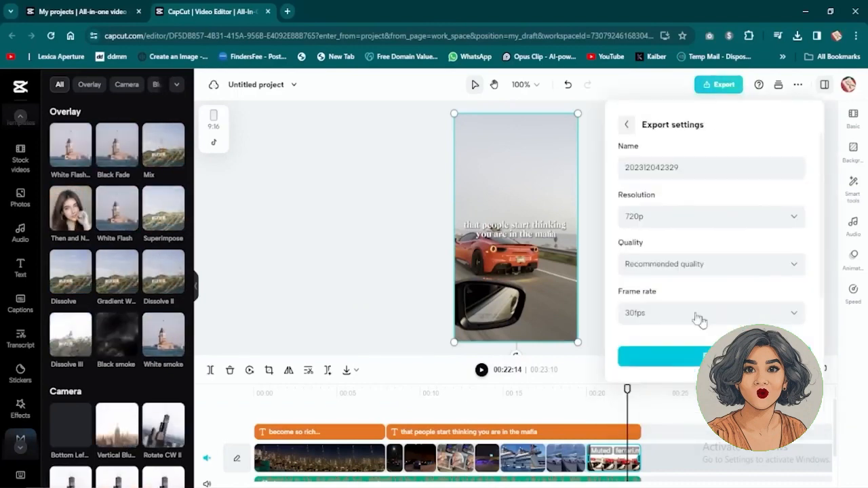
{"action": "left_click", "coordinate": [674, 356]}
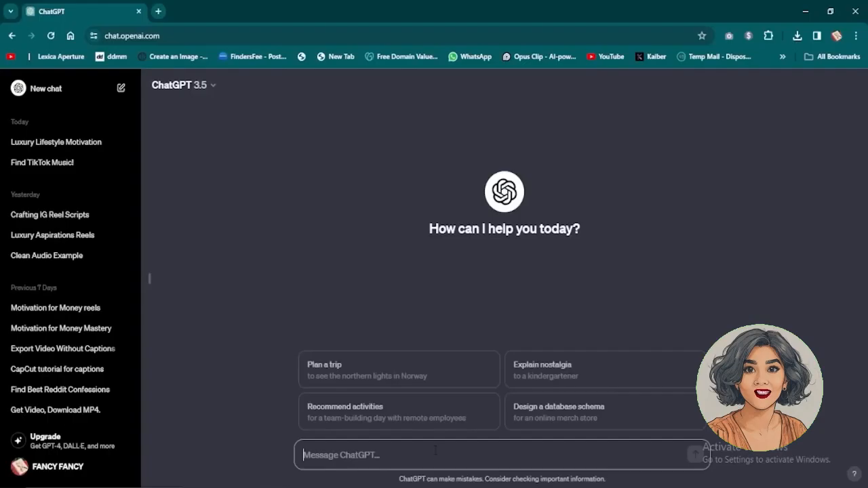
Switch to ChatGPT, request 10 Instagram reels motivational scripts about money, business and luxury lifestyle with an example line, and review the scripts
{"action": "type", "text": "write me 10 Instagram reels motivational scripts about money and business that we can use with motivational clips, make them pointed at the viewer and make them all about achieving luxury lifestyle.  This is an example : \" The money is coming, The freedom is coming, and your turn has never been closer \""}
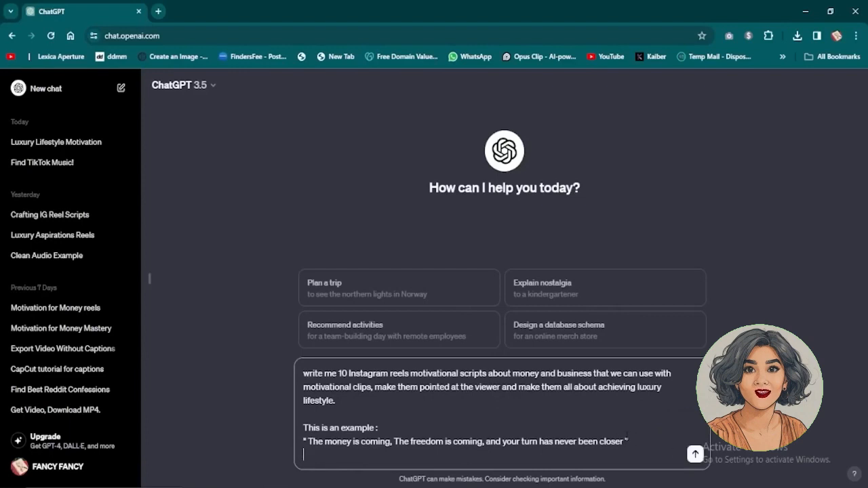
{"action": "left_click", "coordinate": [696, 454]}
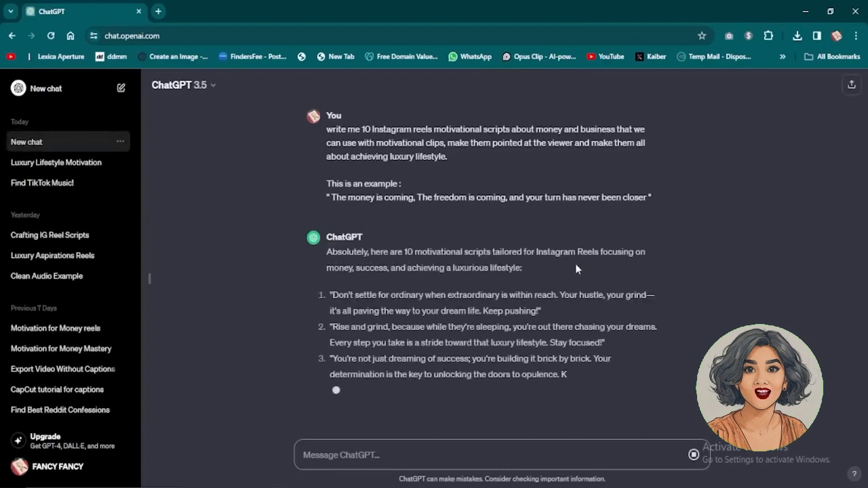
{"action": "scroll", "coordinate": [543, 273], "scroll_direction": "up", "scroll_amount": 1}
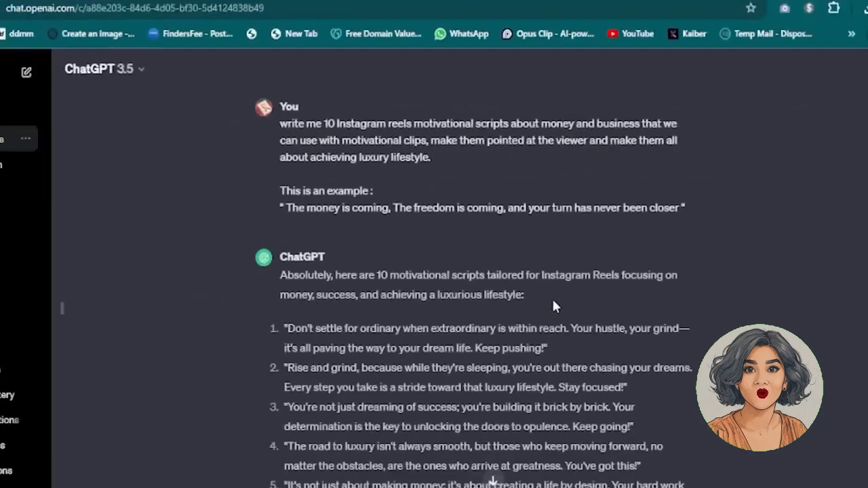
{"action": "scroll", "coordinate": [580, 387], "scroll_direction": "down", "scroll_amount": 2}
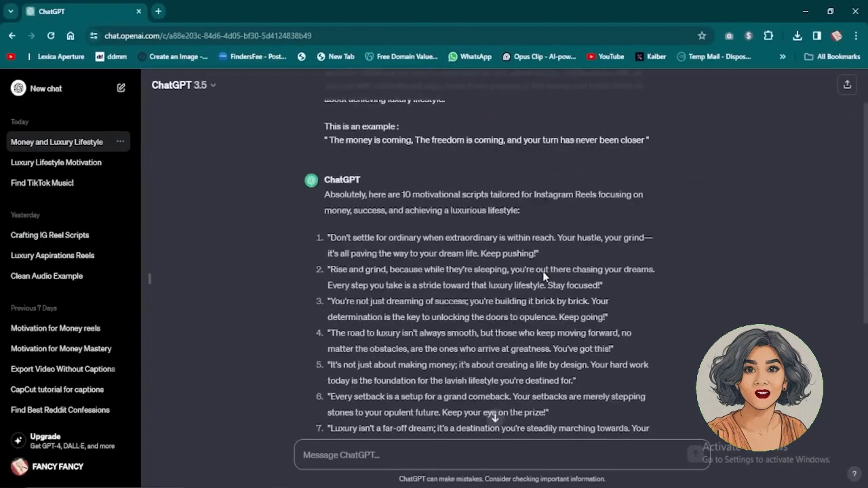
{"action": "scroll", "coordinate": [494, 419], "scroll_direction": "down", "scroll_amount": 3}
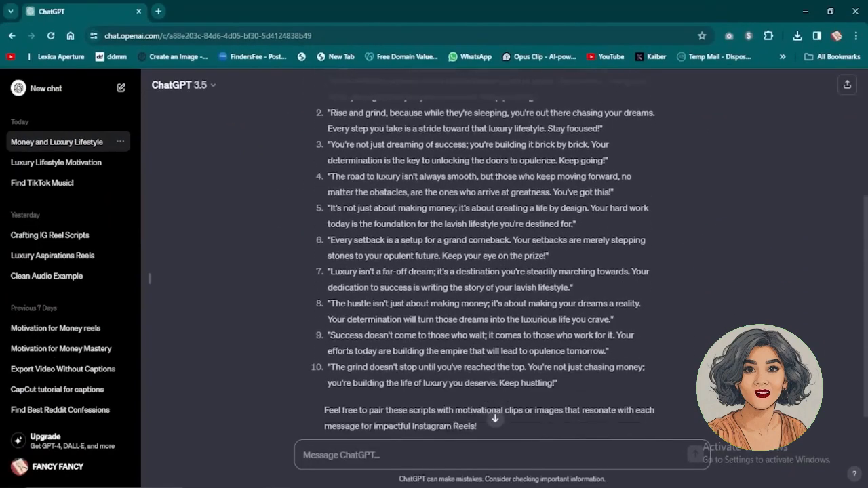
{"action": "scroll", "coordinate": [546, 277], "scroll_direction": "up", "scroll_amount": 5}
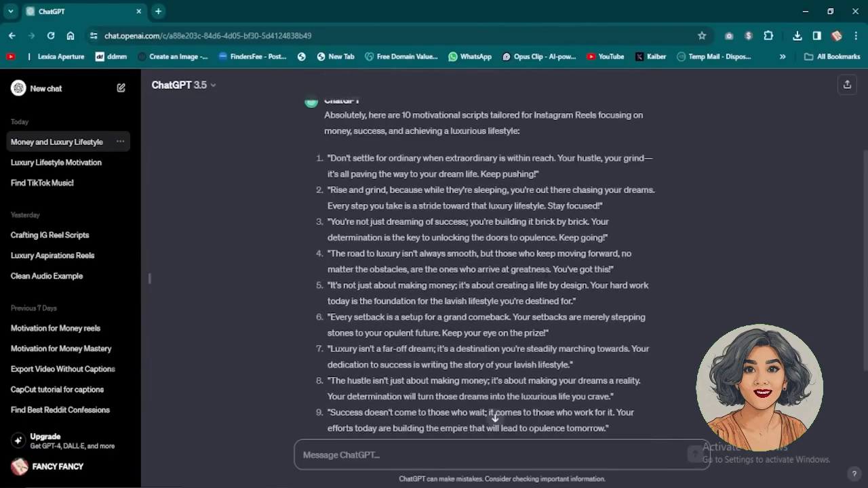
{"action": "scroll", "coordinate": [500, 418], "scroll_direction": "down", "scroll_amount": 1}
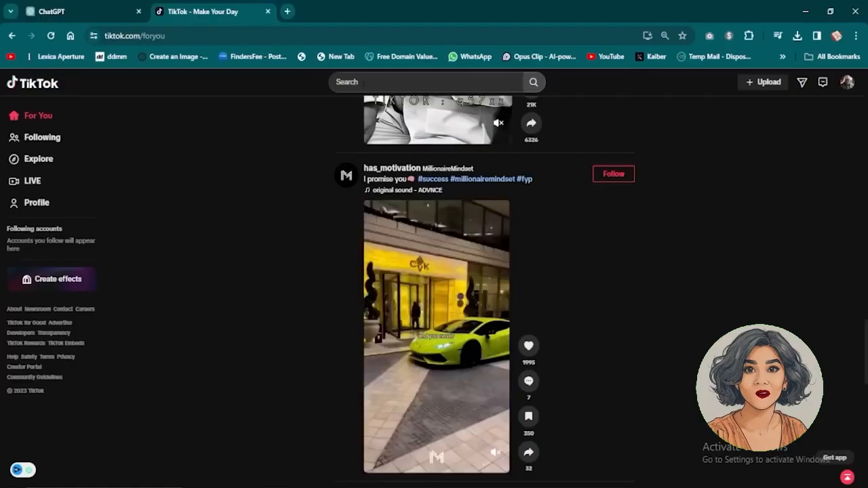
Switch to TikTok, search for "jetski" and open the "Jetski sunsets" video
{"action": "left_click", "coordinate": [363, 83]}
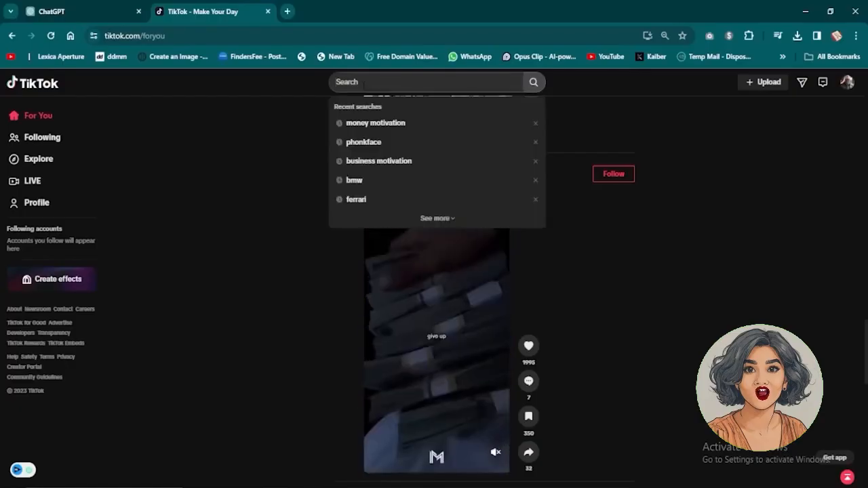
{"action": "type", "text": "jetski"}
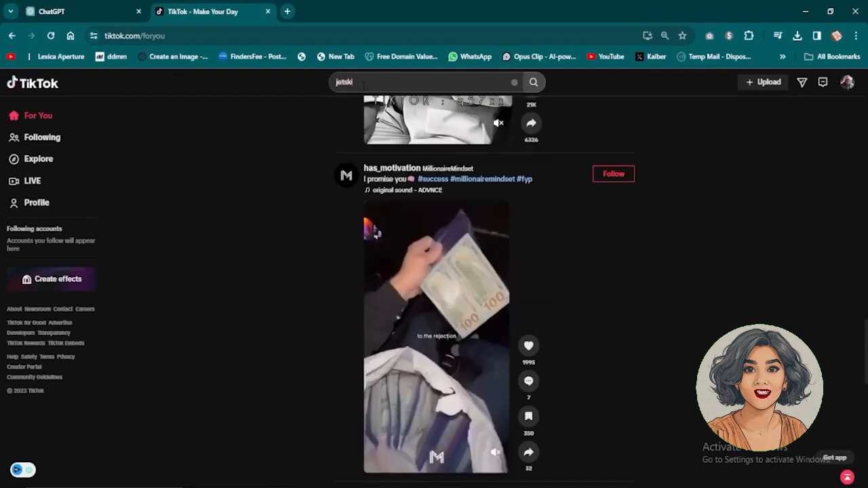
{"action": "key", "text": "Return"}
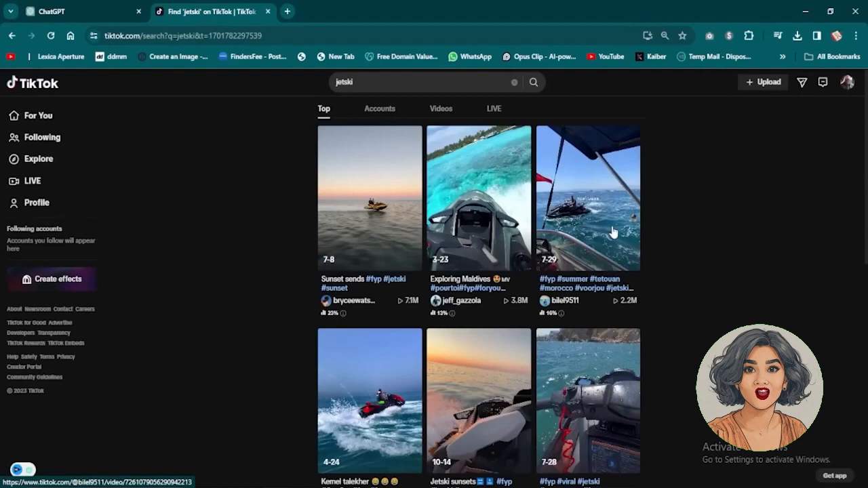
{"action": "left_click", "coordinate": [498, 394]}
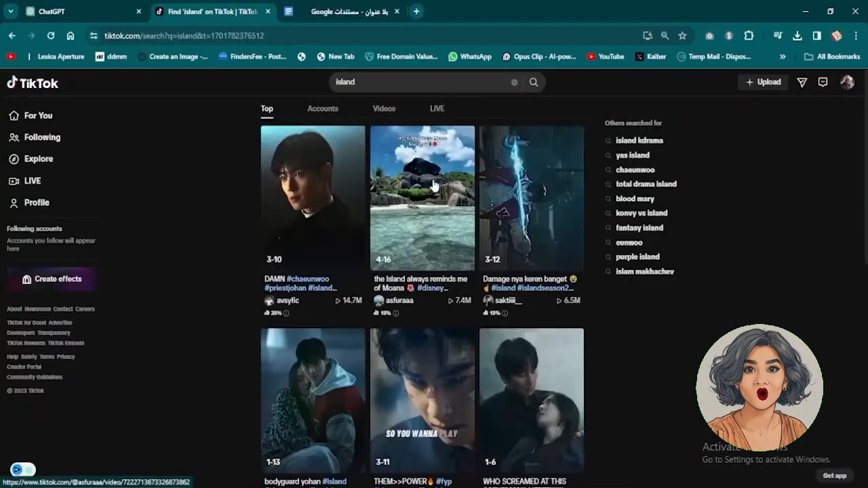
Browse the "island" video results and open the iceland.explore clip about finally seeing the Icelandic Northern Lights
{"action": "scroll", "coordinate": [433, 184], "scroll_direction": "down", "scroll_amount": 8}
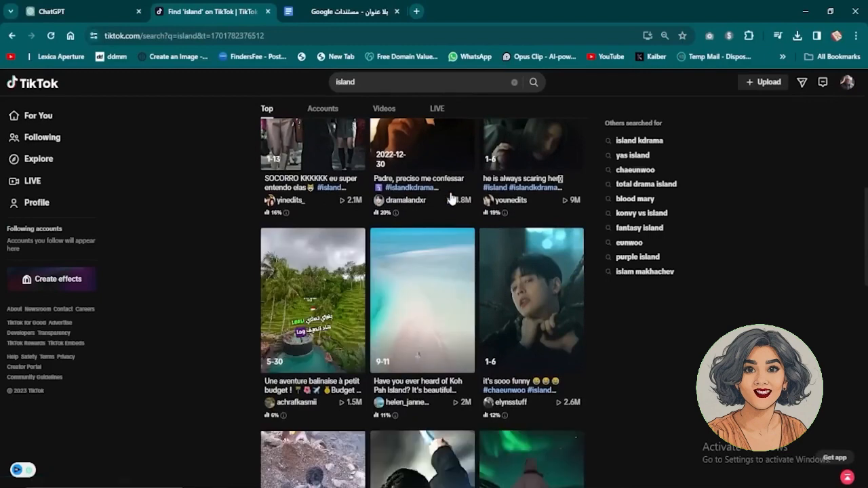
{"action": "scroll", "coordinate": [451, 197], "scroll_direction": "down", "scroll_amount": 2}
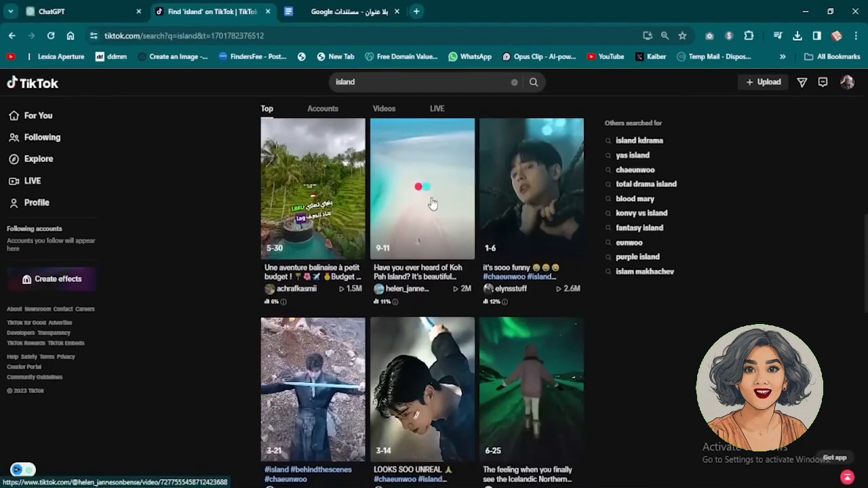
{"action": "scroll", "coordinate": [432, 203], "scroll_direction": "down", "scroll_amount": 7}
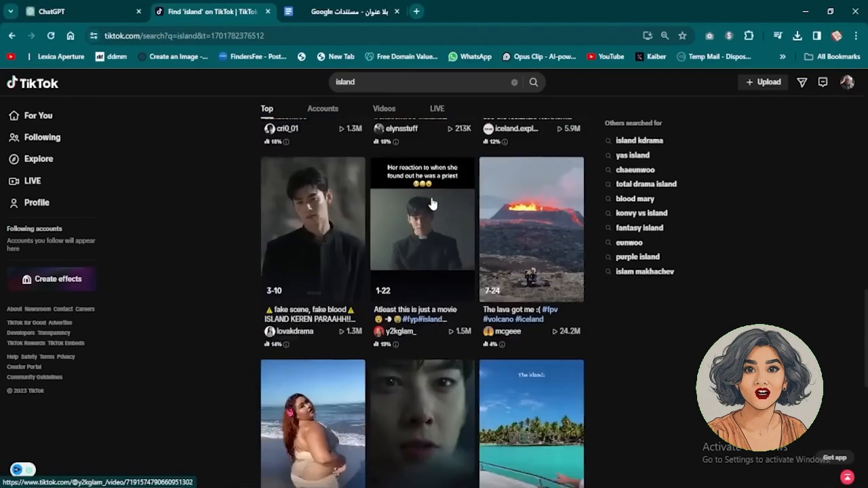
{"action": "scroll", "coordinate": [433, 203], "scroll_direction": "down", "scroll_amount": 3}
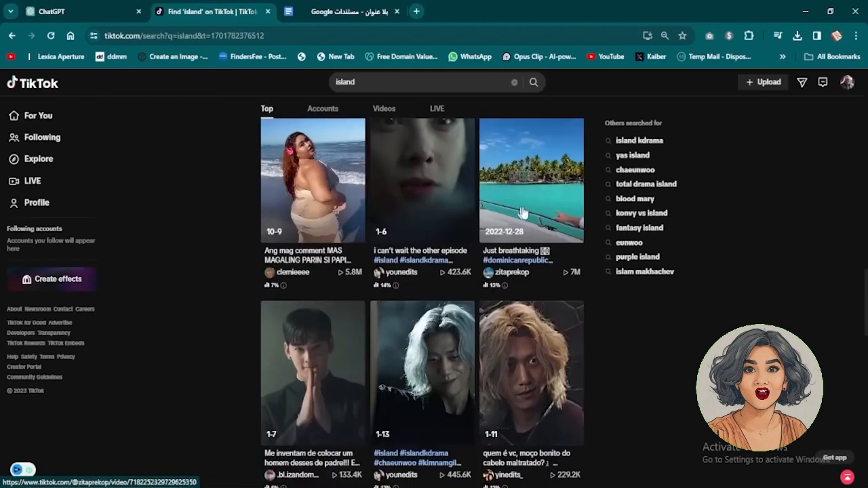
{"action": "scroll", "coordinate": [523, 230], "scroll_direction": "up", "scroll_amount": 5}
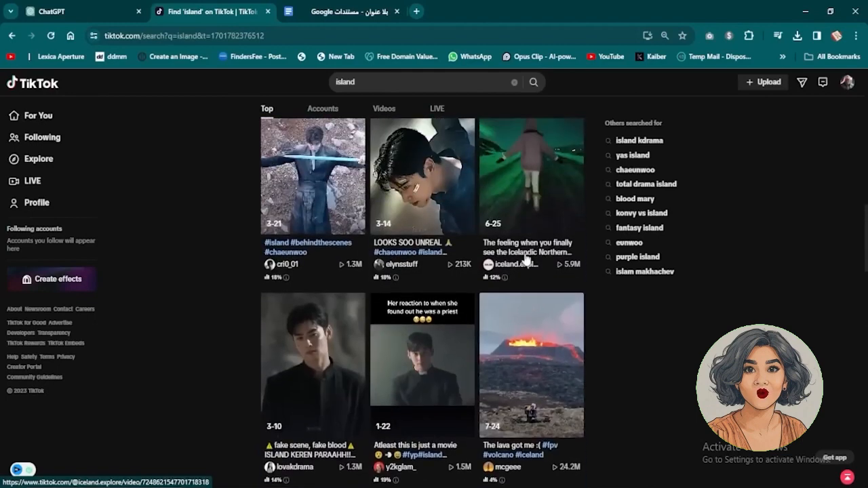
{"action": "scroll", "coordinate": [526, 259], "scroll_direction": "up", "scroll_amount": 1}
{"action": "left_click", "coordinate": [535, 244]}
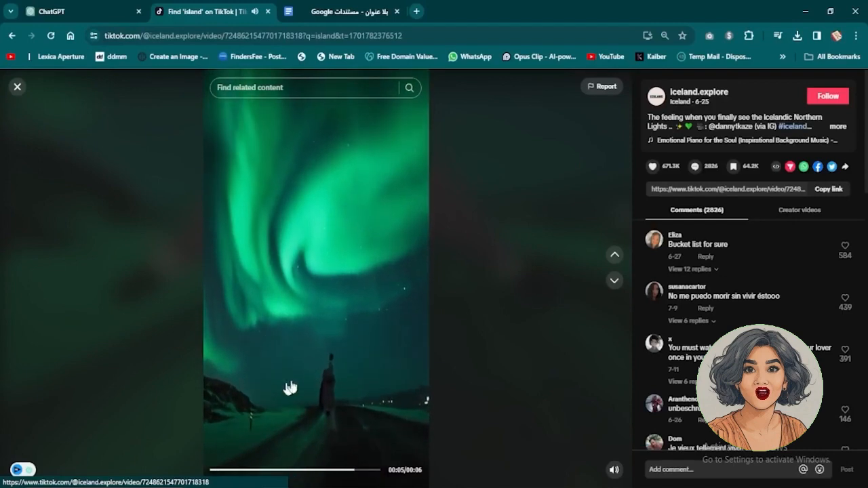
{"action": "left_click", "coordinate": [330, 239]}
Search TikTok for "money" and open the "Internet money" video from the results
{"action": "left_click", "coordinate": [332, 41]}
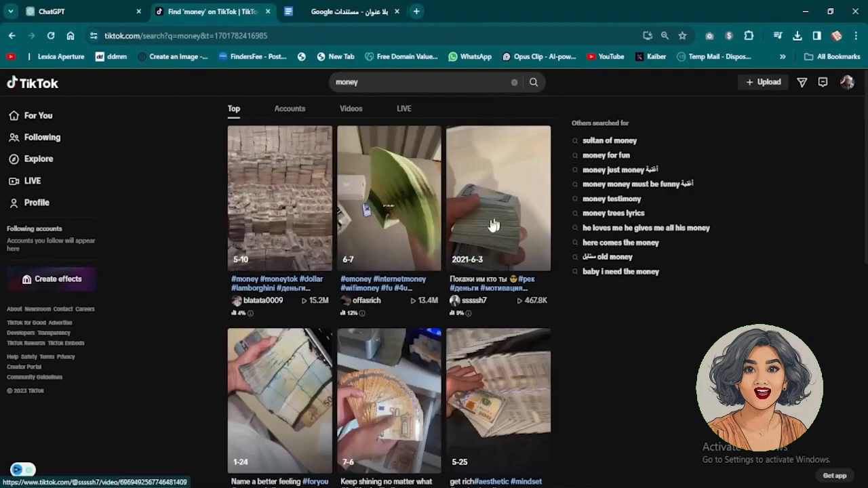
{"action": "scroll", "coordinate": [385, 241], "scroll_direction": "down", "scroll_amount": 5}
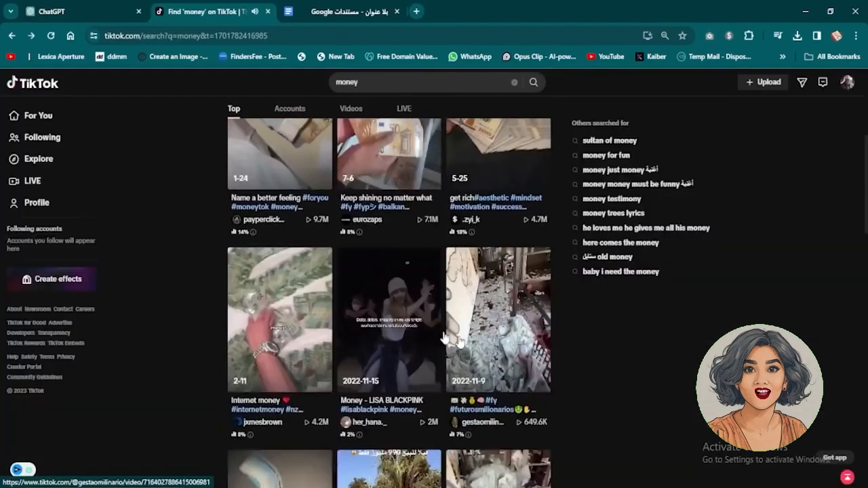
{"action": "scroll", "coordinate": [268, 332], "scroll_direction": "down", "scroll_amount": 3}
{"action": "left_click", "coordinate": [268, 332]}
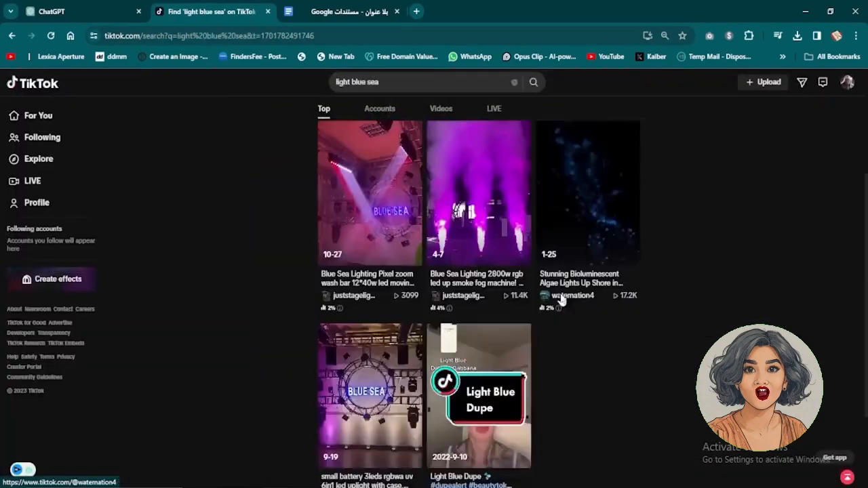
Search TikTok for "porsche" and "porsche driving", and browse the video results
{"action": "left_click", "coordinate": [421, 82]}
{"action": "type", "text": "porsche"}
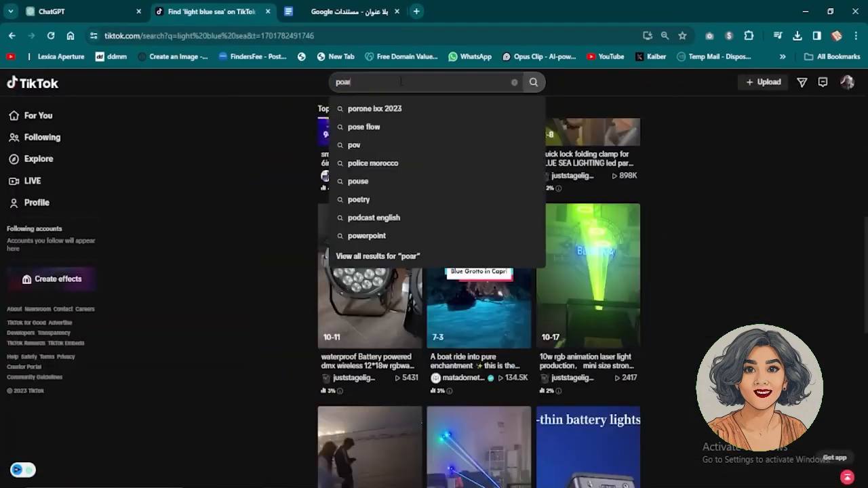
{"action": "key", "text": "Return"}
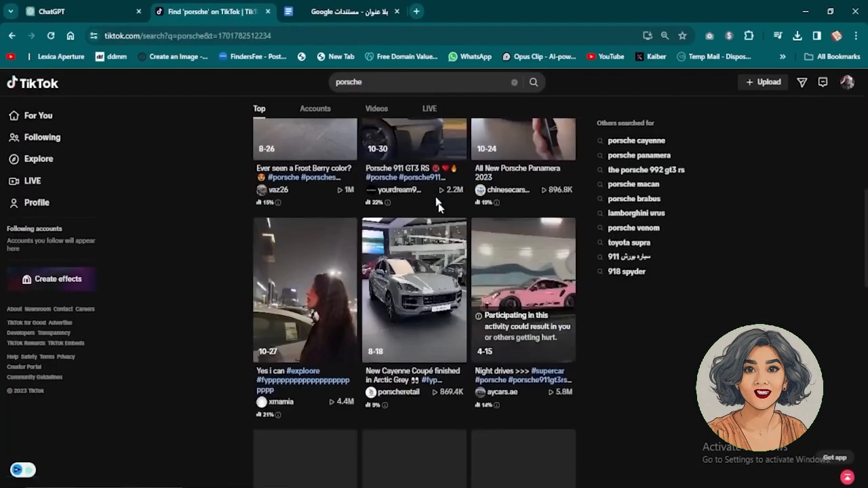
{"action": "scroll", "coordinate": [630, 261], "scroll_direction": "down", "scroll_amount": 5}
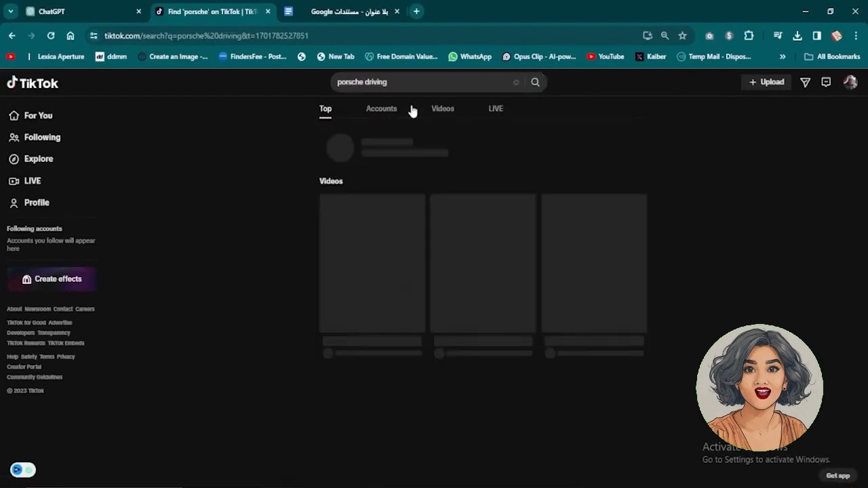
{"action": "scroll", "coordinate": [549, 291], "scroll_direction": "down", "scroll_amount": 8}
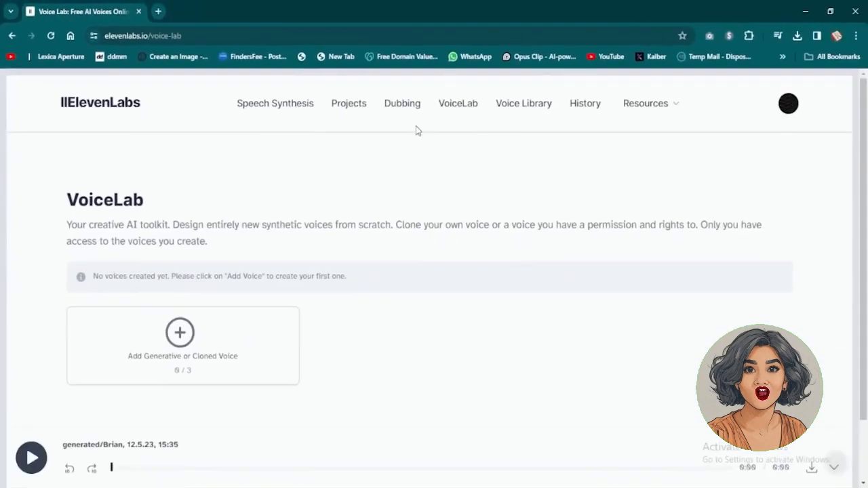
Switch to ElevenLabs, open the Voice Library and clear all of its advanced filters
{"action": "left_click", "coordinate": [500, 108]}
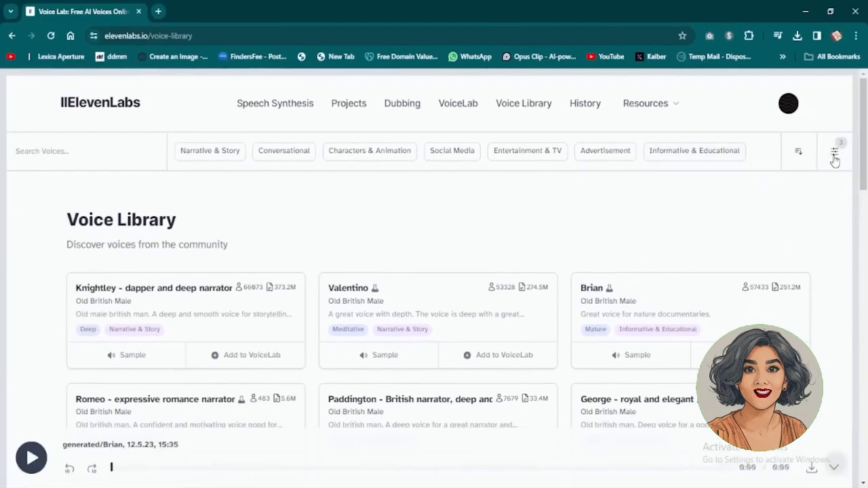
{"action": "left_click", "coordinate": [834, 155]}
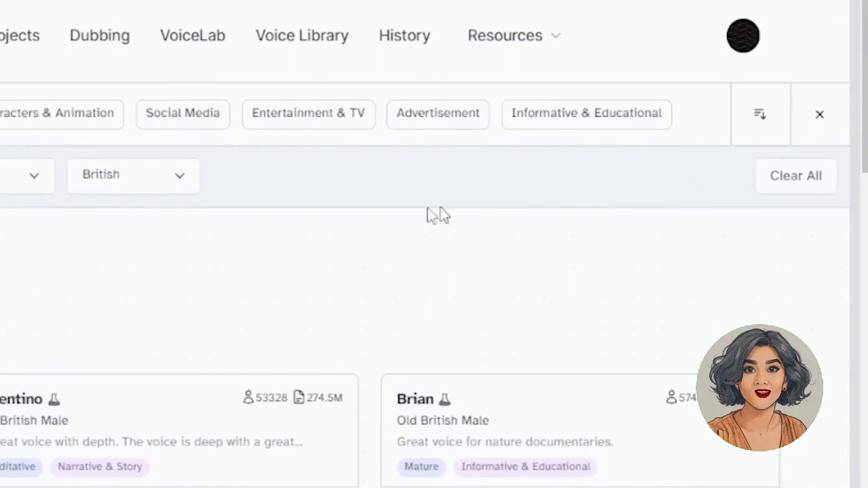
{"action": "left_click", "coordinate": [799, 177]}
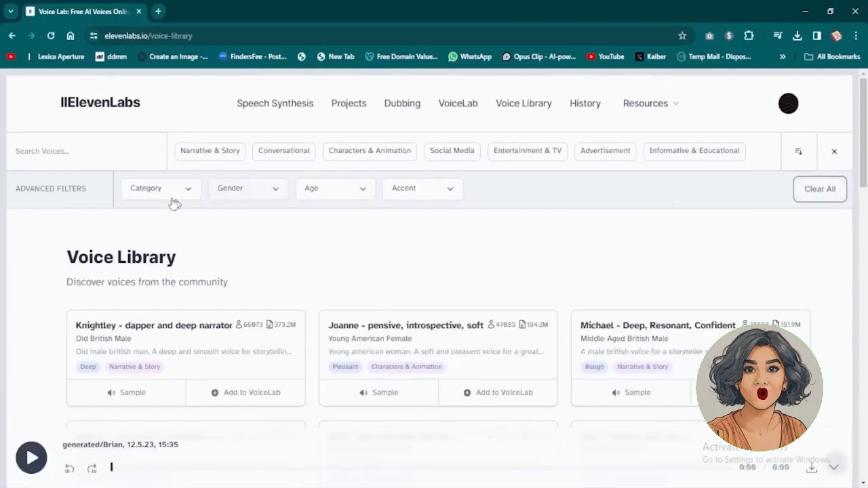
Filter the Voice Library by gender Male, age Old and accent British
{"action": "left_click", "coordinate": [231, 197]}
{"action": "left_click", "coordinate": [234, 232]}
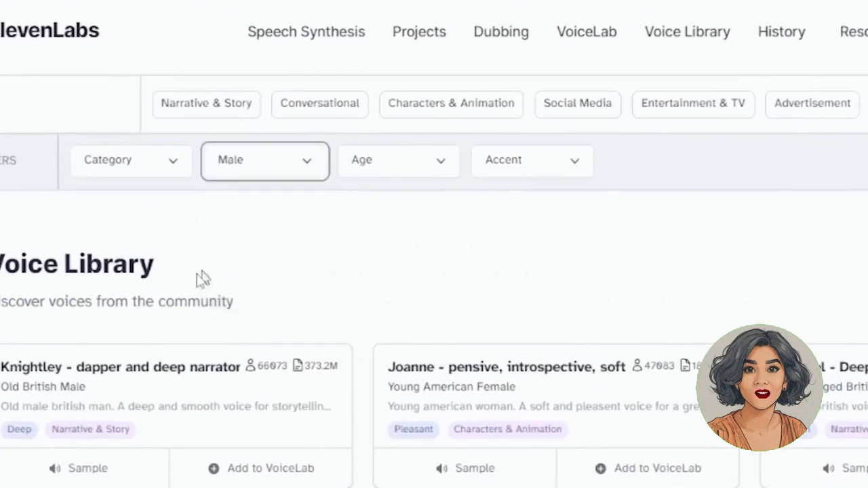
{"action": "left_click", "coordinate": [374, 169]}
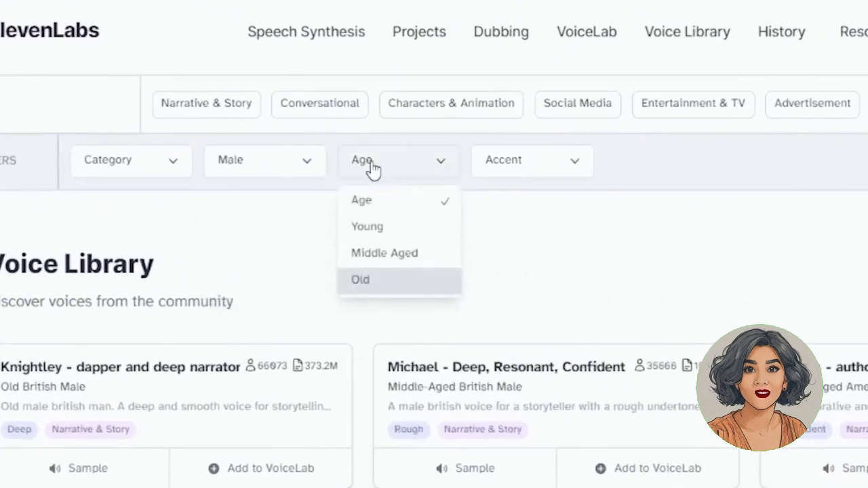
{"action": "left_click", "coordinate": [374, 284]}
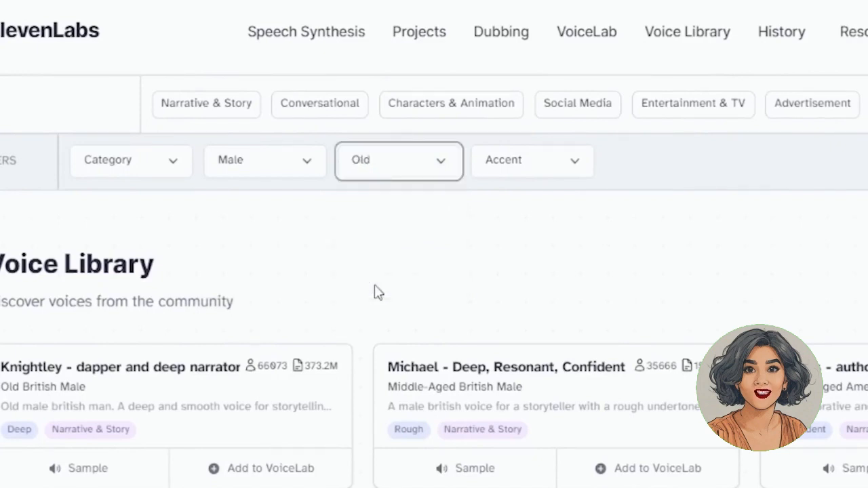
{"action": "left_click", "coordinate": [535, 173]}
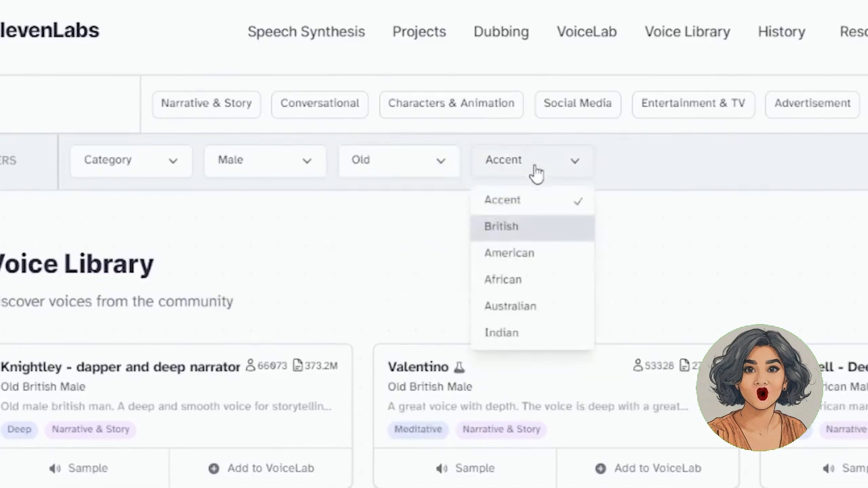
{"action": "left_click", "coordinate": [511, 233]}
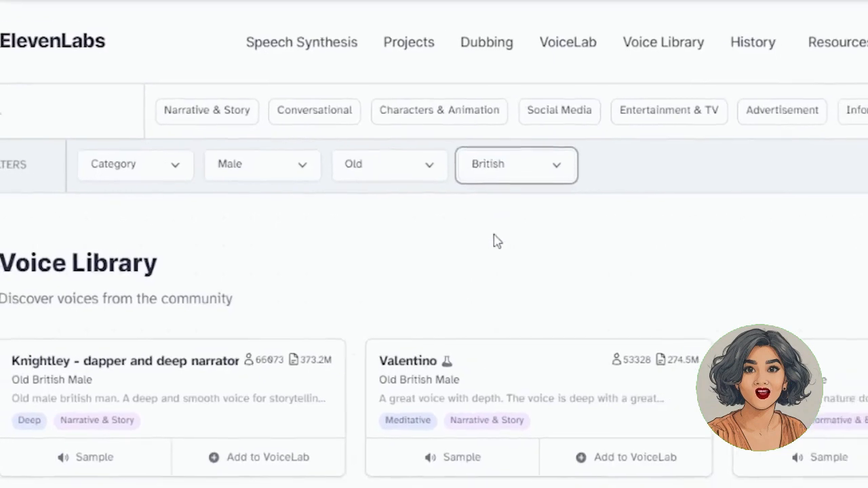
Browse the filtered voices and add the voice "Brian" to VoiceLab under its existing name
{"action": "scroll", "coordinate": [407, 278], "scroll_direction": "down", "scroll_amount": 2}
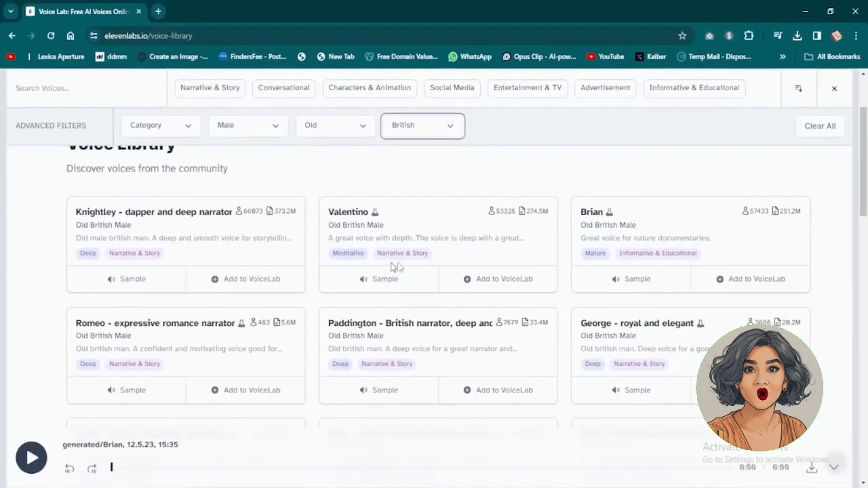
{"action": "scroll", "coordinate": [397, 266], "scroll_direction": "down", "scroll_amount": 1}
{"action": "scroll", "coordinate": [196, 356], "scroll_direction": "down", "scroll_amount": 2}
{"action": "scroll", "coordinate": [461, 400], "scroll_direction": "up", "scroll_amount": 1}
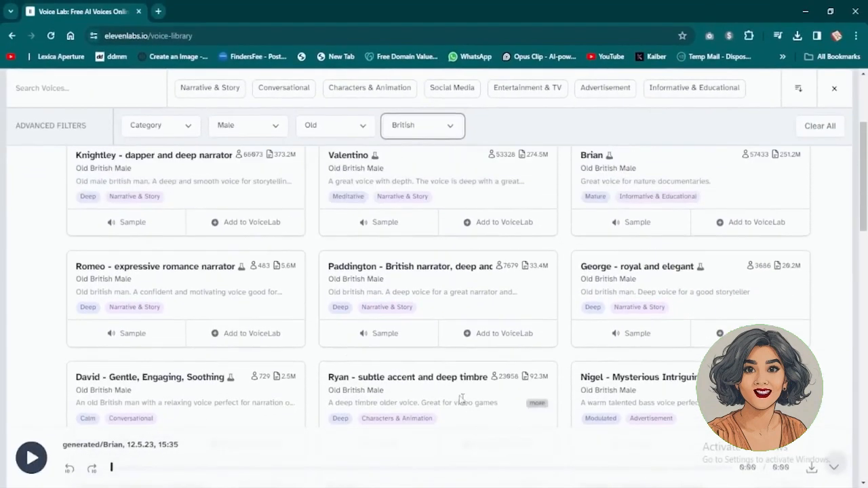
{"action": "scroll", "coordinate": [461, 400], "scroll_direction": "up", "scroll_amount": 1}
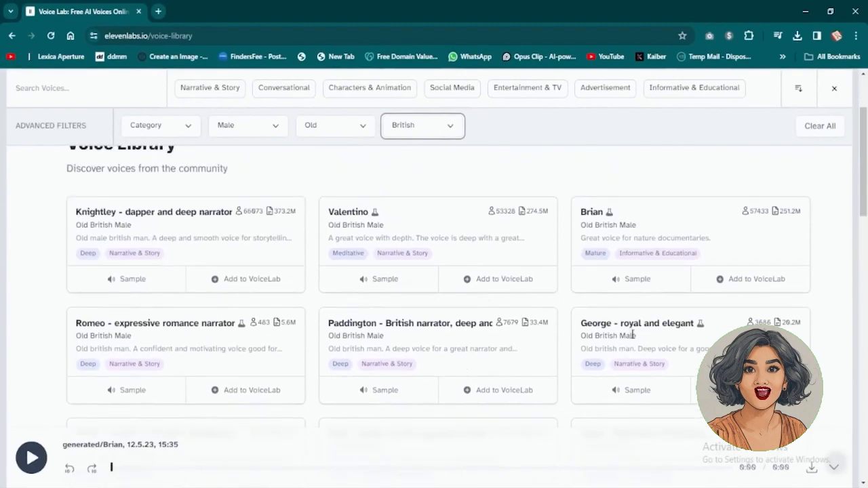
{"action": "left_click", "coordinate": [730, 289]}
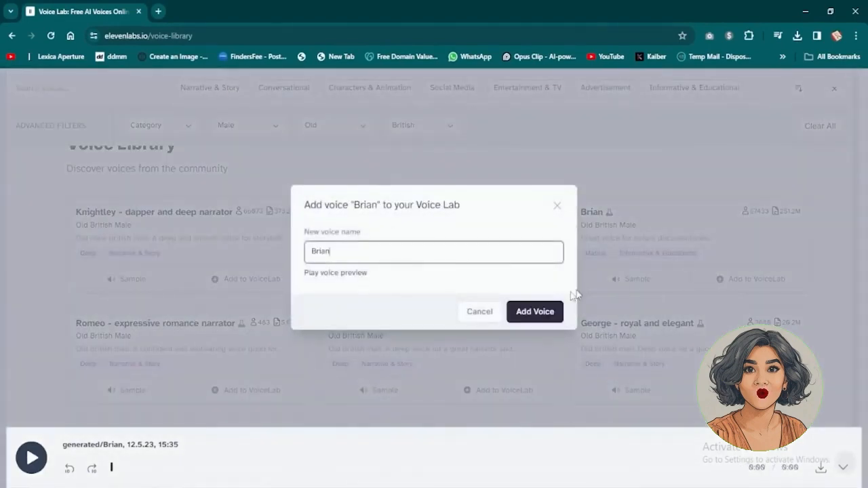
{"action": "left_click", "coordinate": [542, 312]}
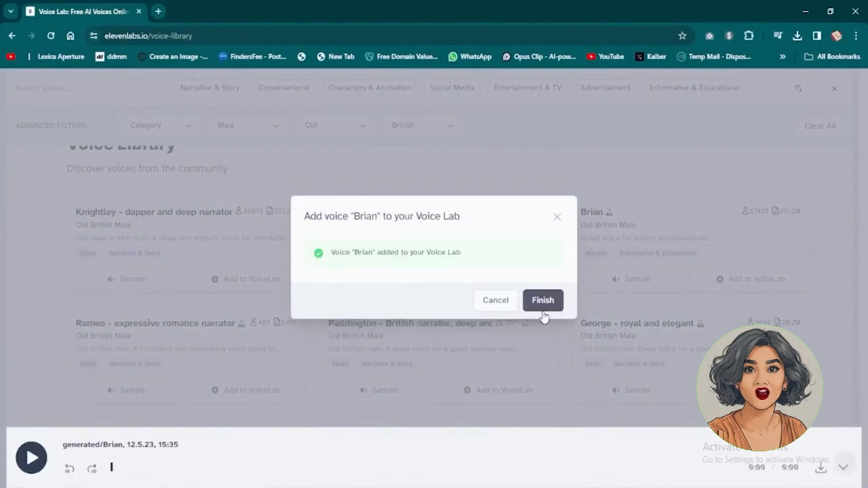
{"action": "left_click", "coordinate": [543, 300]}
Open VoiceLab and use the Brian voice for speech synthesis
{"action": "scroll", "coordinate": [682, 296], "scroll_direction": "up", "scroll_amount": 2}
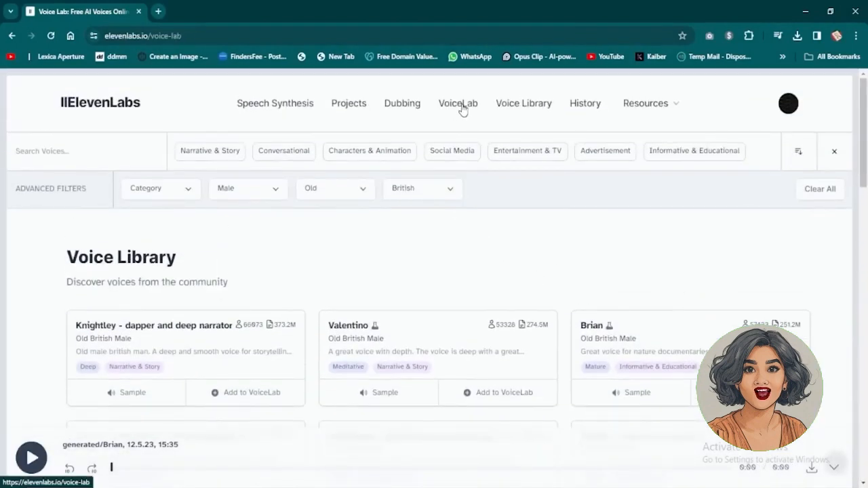
{"action": "left_click", "coordinate": [459, 105]}
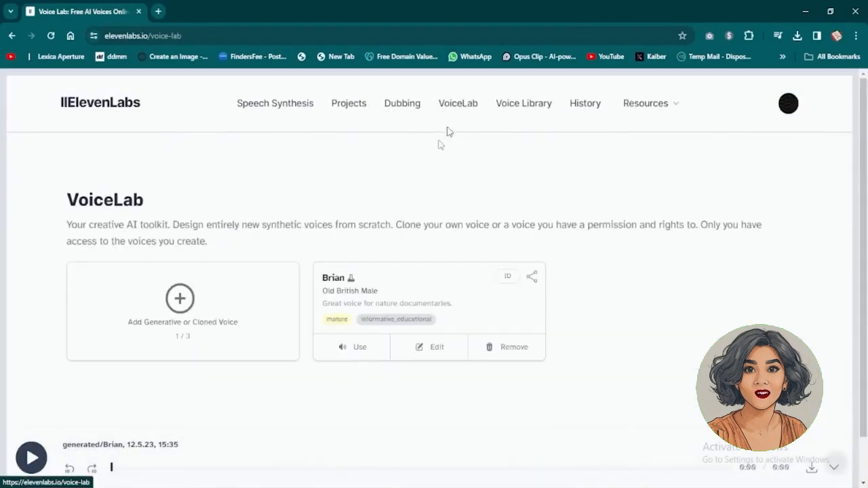
{"action": "left_click", "coordinate": [345, 349]}
Generate speech from the text "The money is coming. The freedom is coming. And your turn has never been closer. You will make it."
{"action": "scroll", "coordinate": [348, 350], "scroll_direction": "down", "scroll_amount": 4}
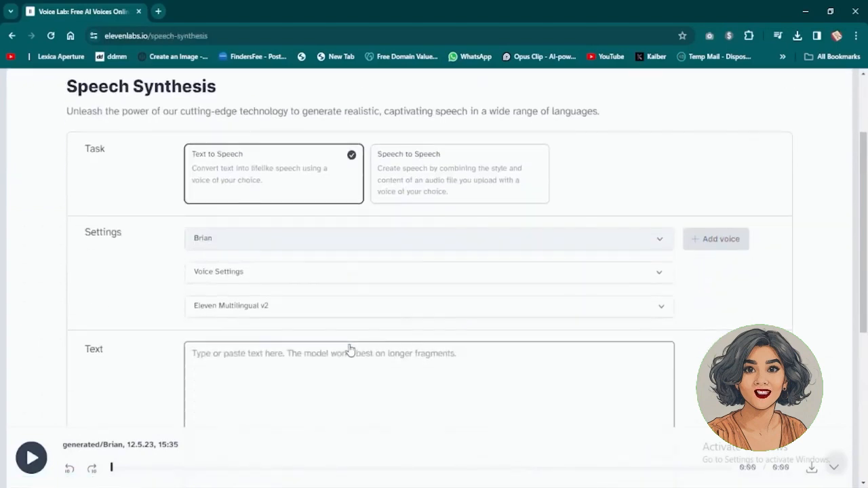
{"action": "scroll", "coordinate": [272, 300], "scroll_direction": "up", "scroll_amount": 1}
{"action": "scroll", "coordinate": [271, 255], "scroll_direction": "down", "scroll_amount": 1}
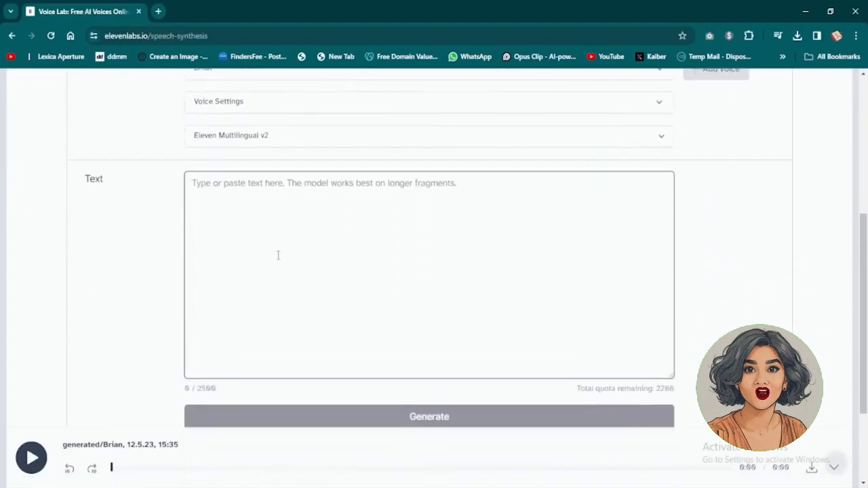
{"action": "type", "text": "The money is coming. The freedom is coming. And your turn has never been closer. You will make it."}
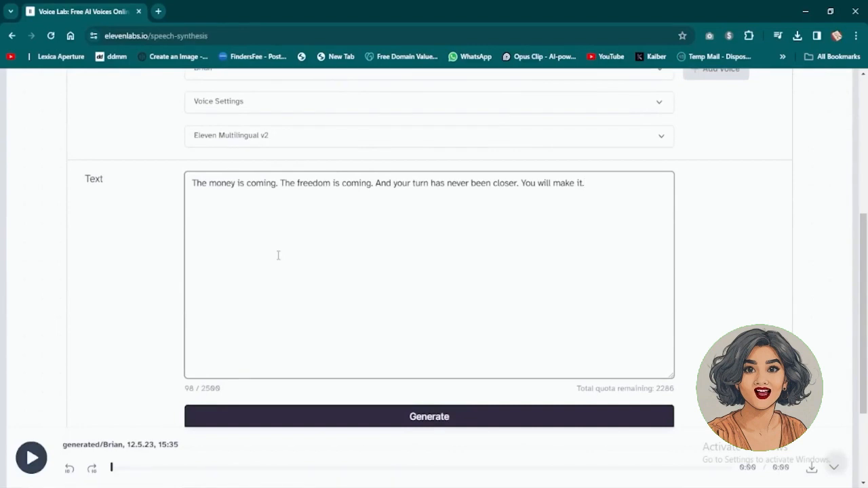
{"action": "left_click", "coordinate": [449, 416]}
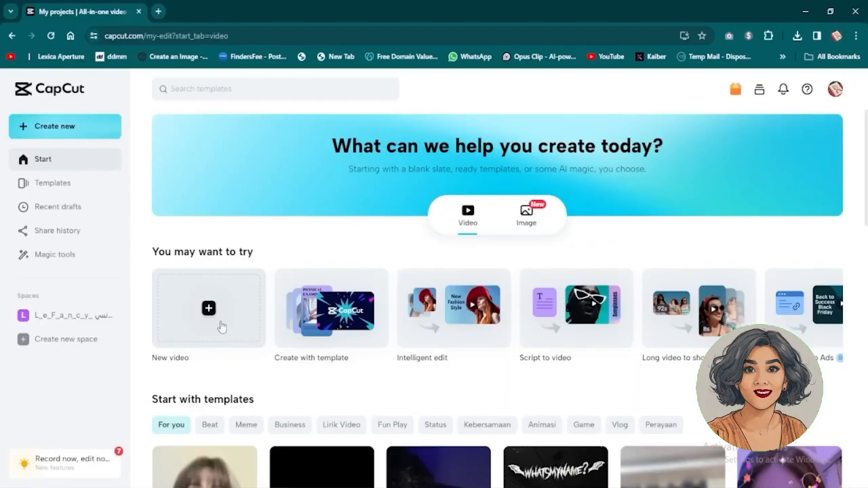
Switch to CapCut, create a new video with the 9:16 aspect ratio and show the project's own media
{"action": "left_click", "coordinate": [216, 311]}
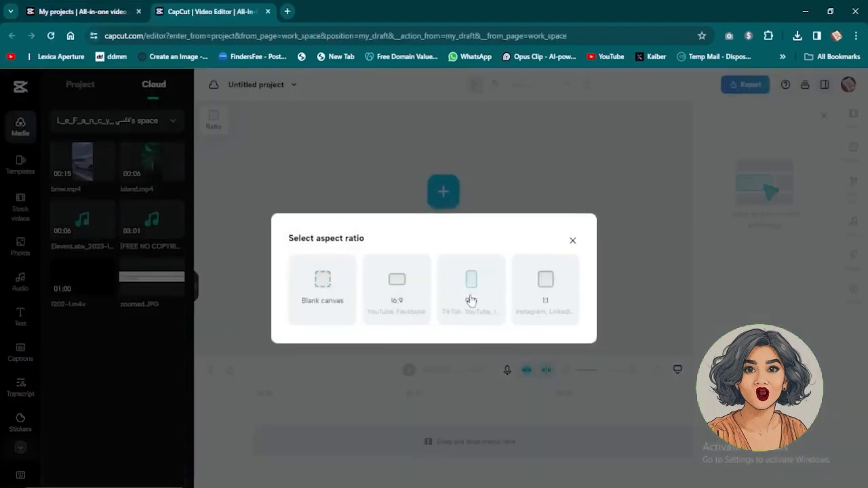
{"action": "left_click", "coordinate": [443, 275]}
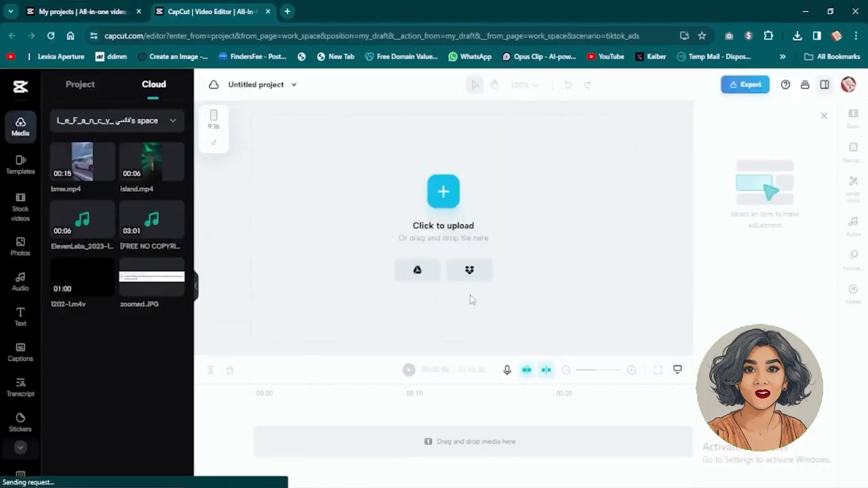
{"action": "left_click", "coordinate": [89, 91]}
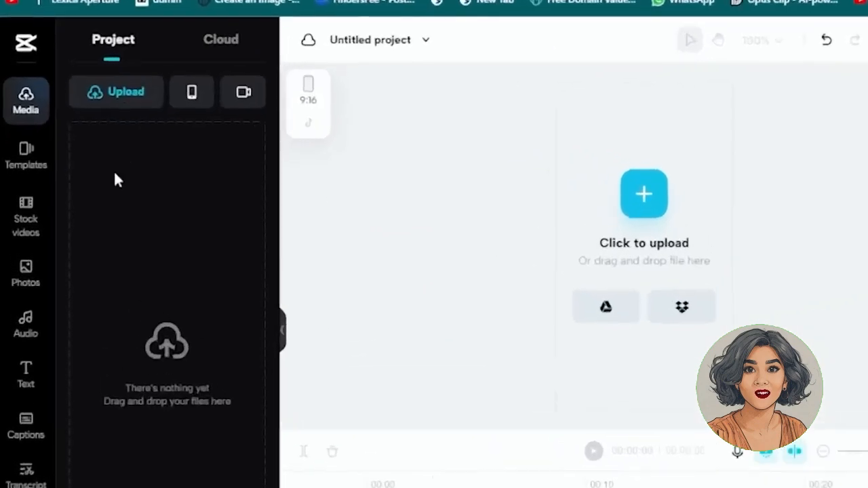
Upload all files from the "video 2" folder and add the ElevenLabs voiceover and the no-copyright beat to the timeline
{"action": "mouse_move", "coordinate": [91, 132]}
{"action": "left_click", "coordinate": [109, 158]}
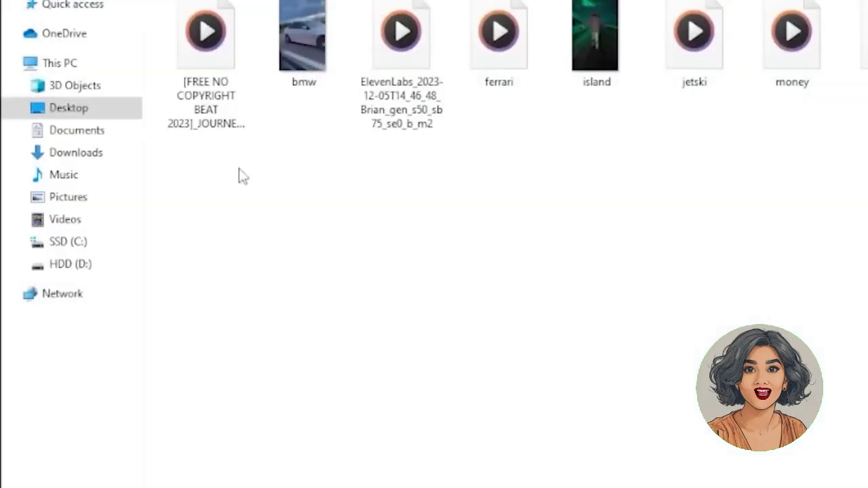
{"action": "left_click_drag", "start_coordinate": [680, 184], "coordinate": [556, 153]}
{"action": "left_click_drag", "start_coordinate": [632, 156], "coordinate": [101, 62]}
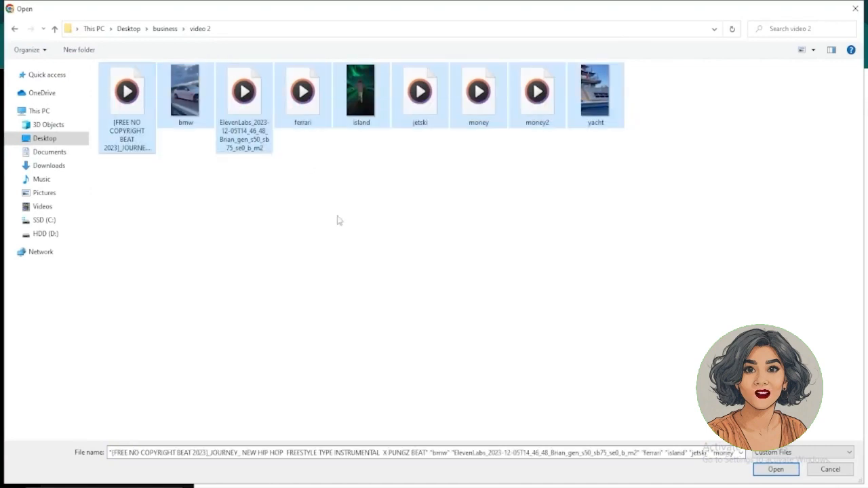
{"action": "left_click", "coordinate": [775, 469]}
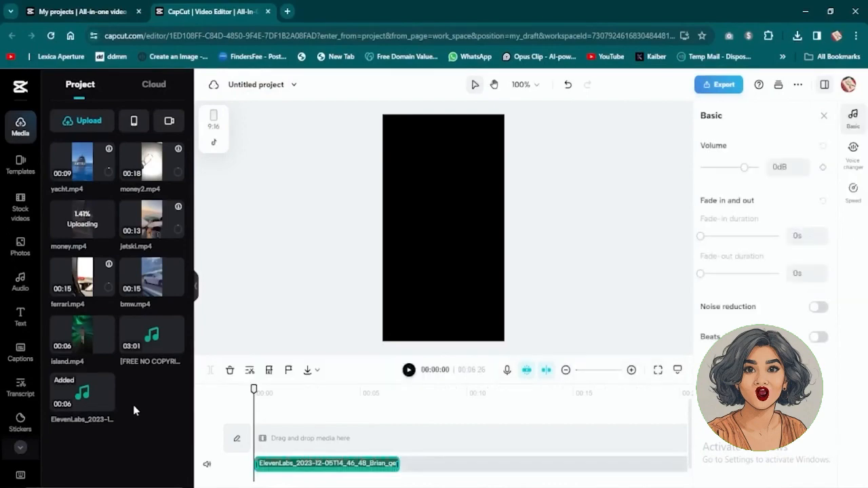
{"action": "left_click", "coordinate": [177, 347]}
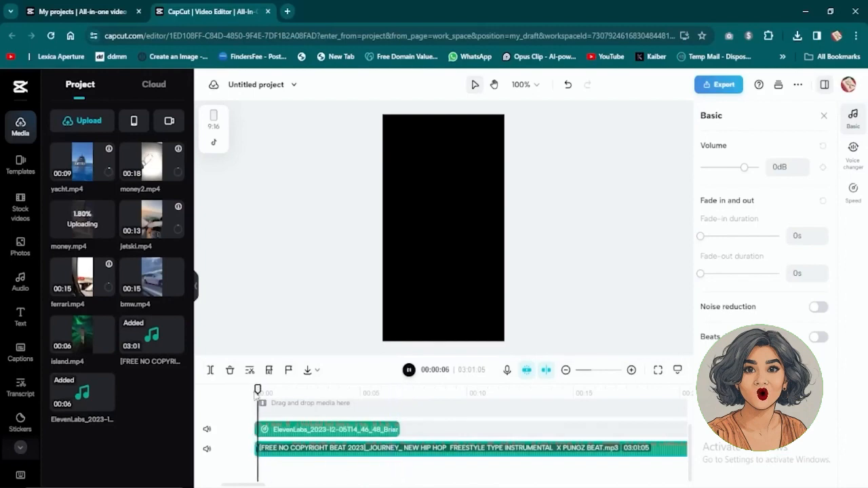
Split the voiceover after its first sentence and move the remainder along the timeline to leave a short pause
{"action": "key", "text": "ctrl+b"}
{"action": "left_click_drag", "start_coordinate": [295, 431], "coordinate": [309, 431]}
{"action": "key", "text": "space"}
{"action": "left_click", "coordinate": [290, 408]}
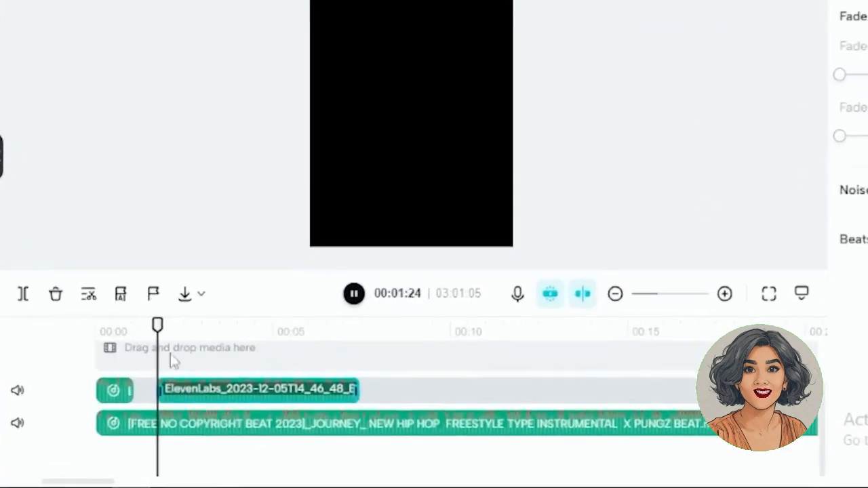
Split the voiceover after its second sentence, at about 00:03:17, and shift the rest to open a second pause
{"action": "key", "text": "space"}
{"action": "key", "text": "ctrl+b"}
{"action": "left_click_drag", "start_coordinate": [372, 432], "coordinate": [389, 434]}
{"action": "key", "text": "space"}
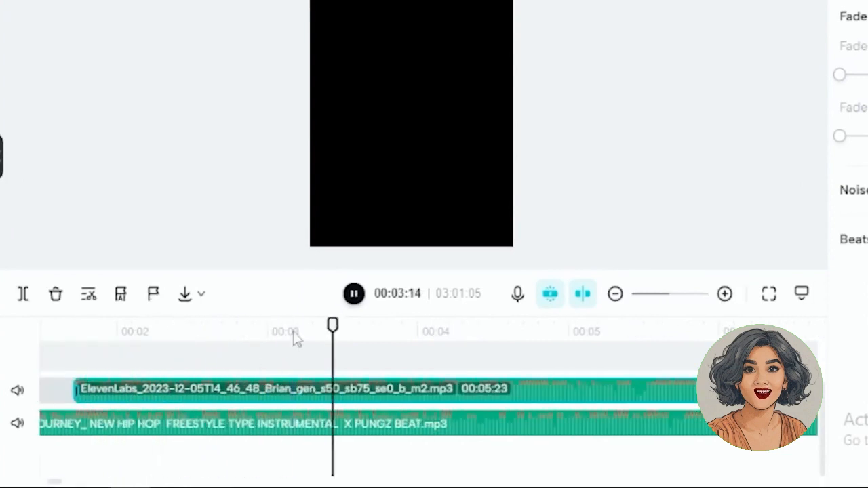
{"action": "key", "text": "space"}
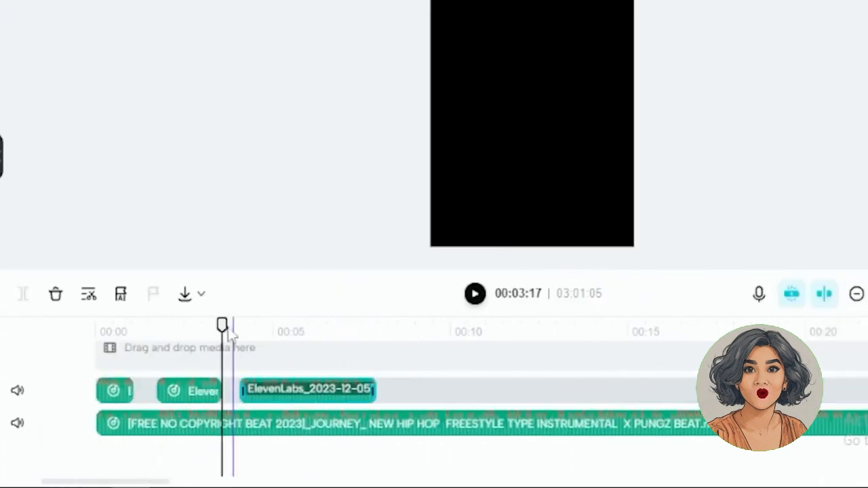
Split the voiceover at about 00:06:10 and shift the final sentence to open a third pause
{"action": "key", "text": "space"}
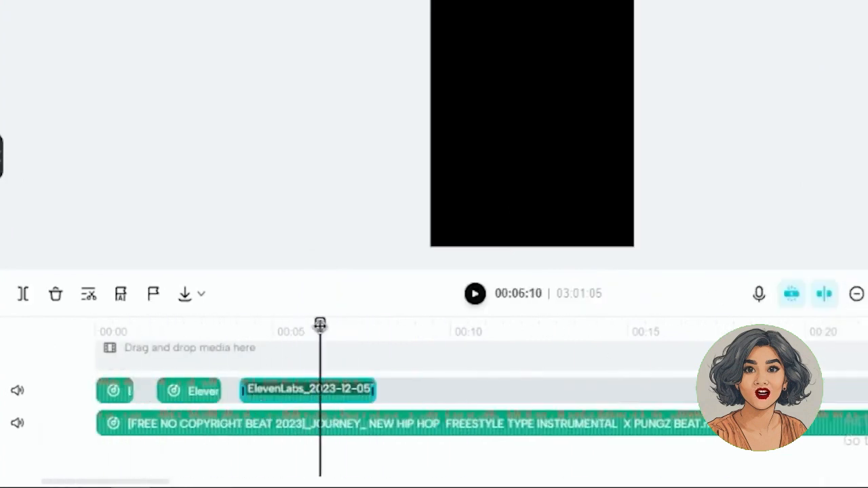
{"action": "key", "text": "ctrl+b"}
{"action": "left_click_drag", "start_coordinate": [348, 390], "coordinate": [382, 390]}
{"action": "left_click_drag", "start_coordinate": [323, 326], "coordinate": [298, 322]}
{"action": "key", "text": "space"}
{"action": "key", "text": "Home"}
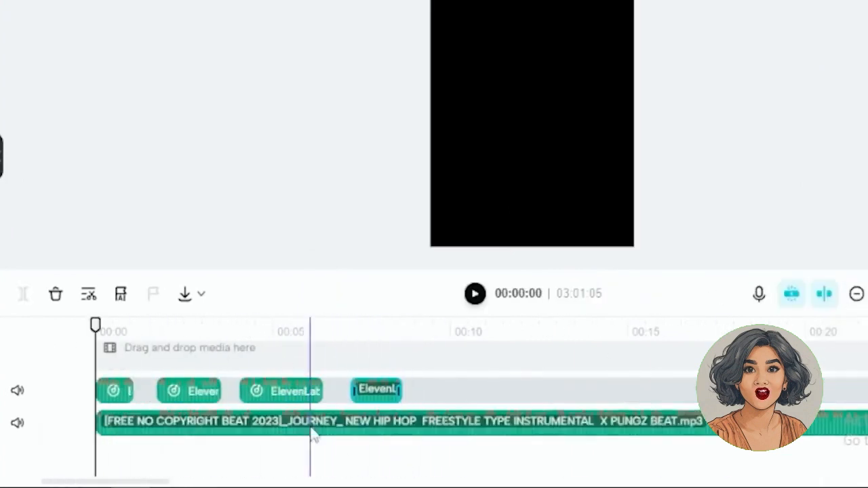
Split the background beat at 00:09:10, where the voiceover ends, and delete the remaining part
{"action": "key", "text": "space"}
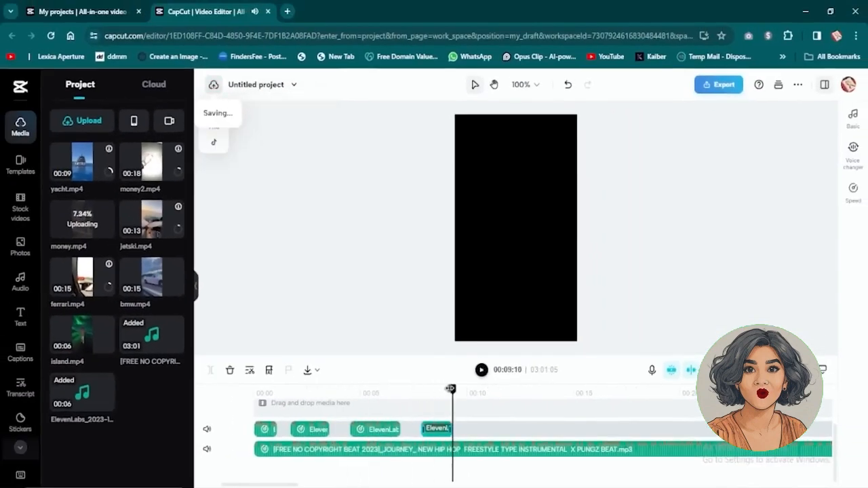
{"action": "left_click", "coordinate": [468, 453]}
{"action": "left_click", "coordinate": [210, 369]}
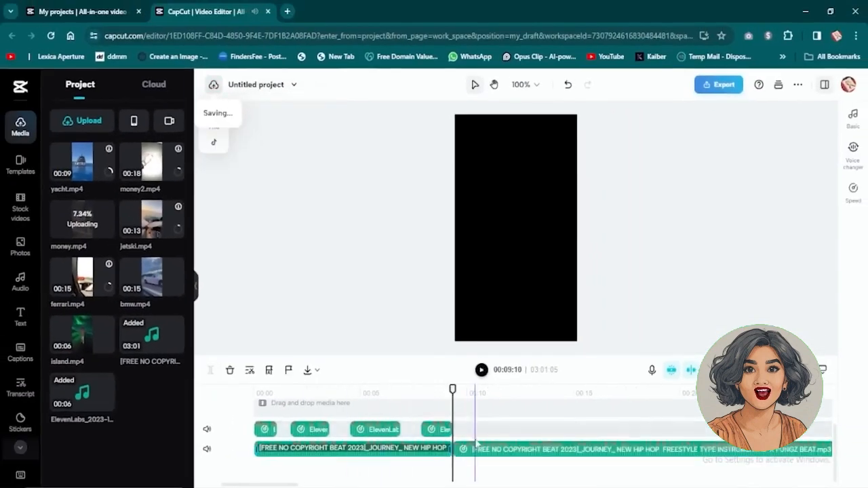
{"action": "key", "text": "Delete"}
{"action": "left_click", "coordinate": [521, 308]}
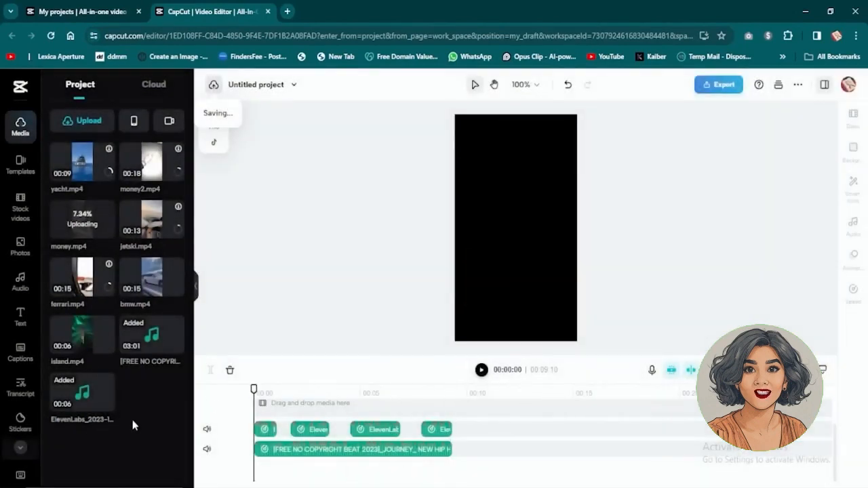
Add jetski.mp4 to the start of the video track and trim its end to about 00:01:26, where the second voiceover segment begins
{"action": "left_click", "coordinate": [137, 223]}
{"action": "left_click_drag", "start_coordinate": [537, 406], "coordinate": [290, 413]}
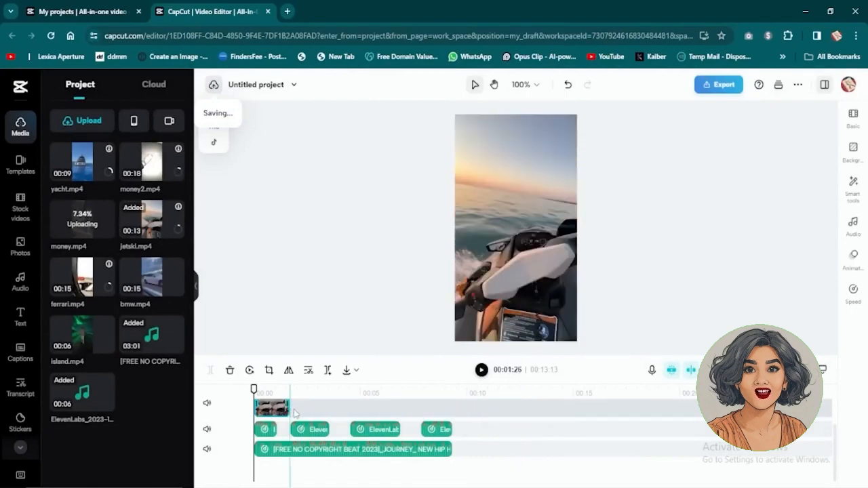
Mute the video track, add island.mp4 after the jet ski clip, and trim its end to just past the three-second mark
{"action": "key", "text": "space"}
{"action": "left_click", "coordinate": [208, 404]}
{"action": "left_click", "coordinate": [82, 334]}
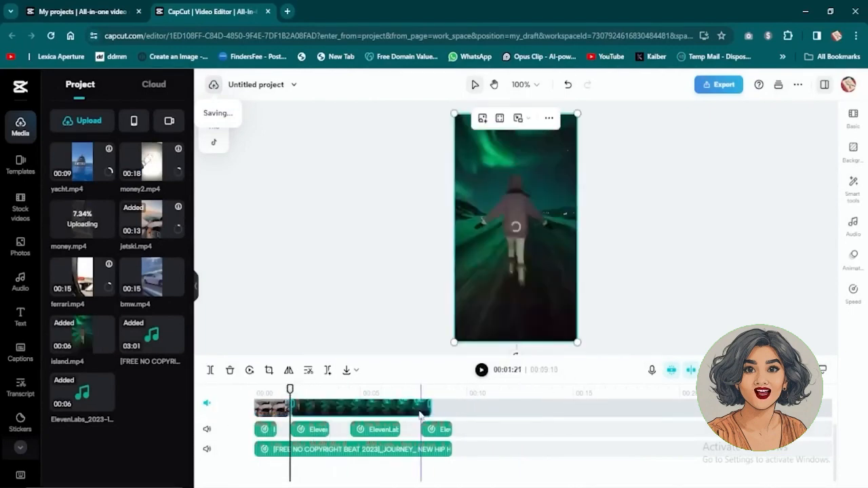
{"action": "left_click_drag", "start_coordinate": [426, 409], "coordinate": [322, 408]}
{"action": "left_click", "coordinate": [321, 390]}
Add bmw.mp4 after the island clip and cut off everything past 00:04:15, where the third voiceover clip starts
{"action": "left_click", "coordinate": [151, 277]}
{"action": "left_click_drag", "start_coordinate": [324, 390], "coordinate": [372, 392]}
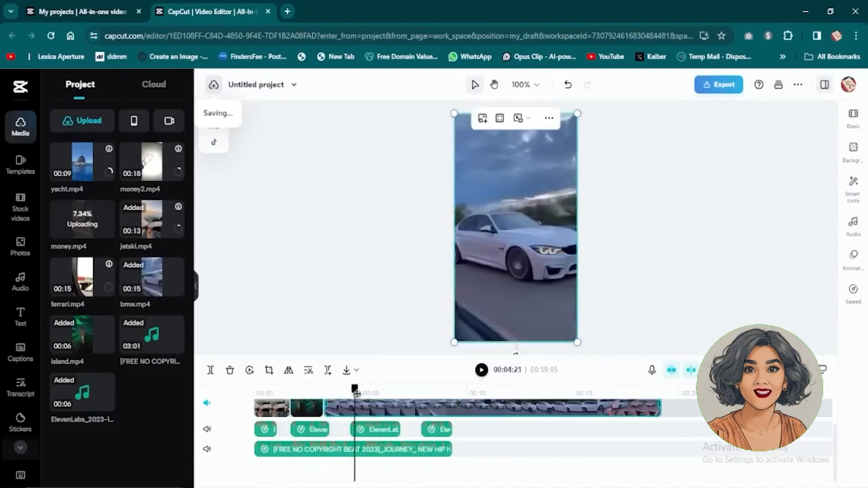
{"action": "left_click", "coordinate": [210, 370]}
{"action": "key", "text": "Delete"}
{"action": "left_click_drag", "start_coordinate": [372, 390], "coordinate": [349, 390]}
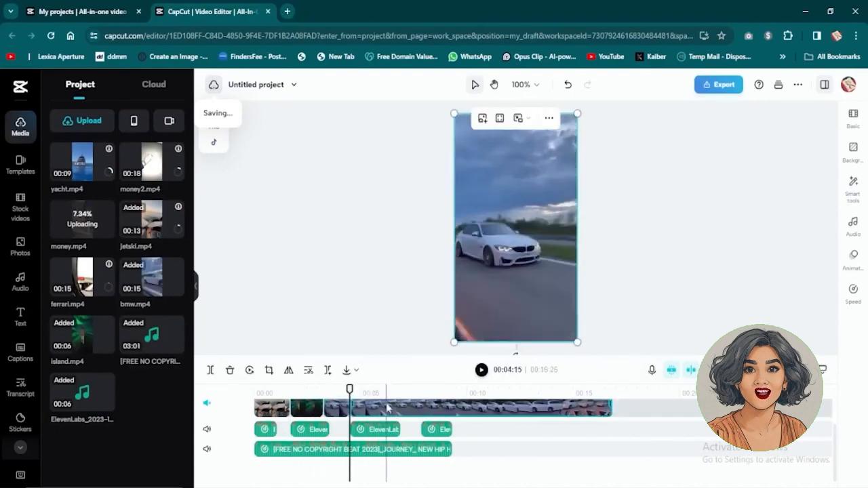
{"action": "key", "text": "Delete"}
Add ferrari.mp4 after the BMW clip, split it where the third voiceover clip ends, and delete the remainder
{"action": "left_click", "coordinate": [82, 277]}
{"action": "left_click_drag", "start_coordinate": [350, 390], "coordinate": [399, 391]}
{"action": "left_click", "coordinate": [211, 370]}
{"action": "key", "text": "Delete"}
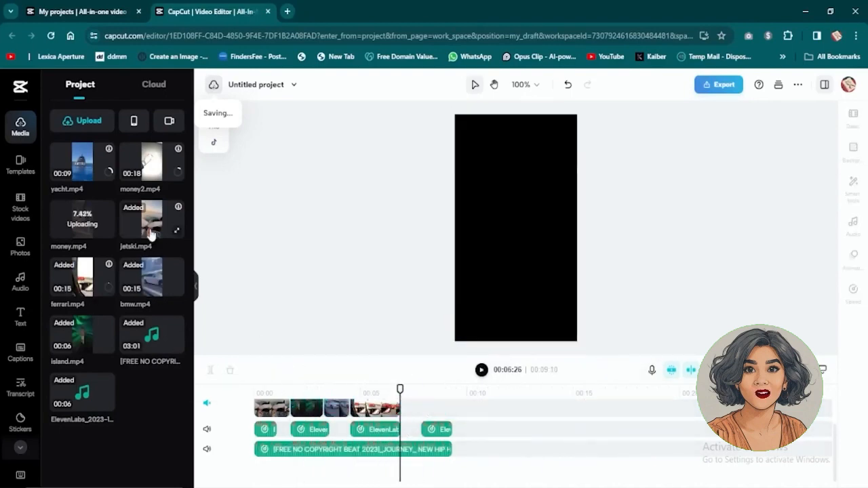
Add money2.mp4 up to the start of the last voiceover clip, then yacht.mp4 trimmed to the audio's end at 00:09:10
{"action": "left_click", "coordinate": [151, 162]}
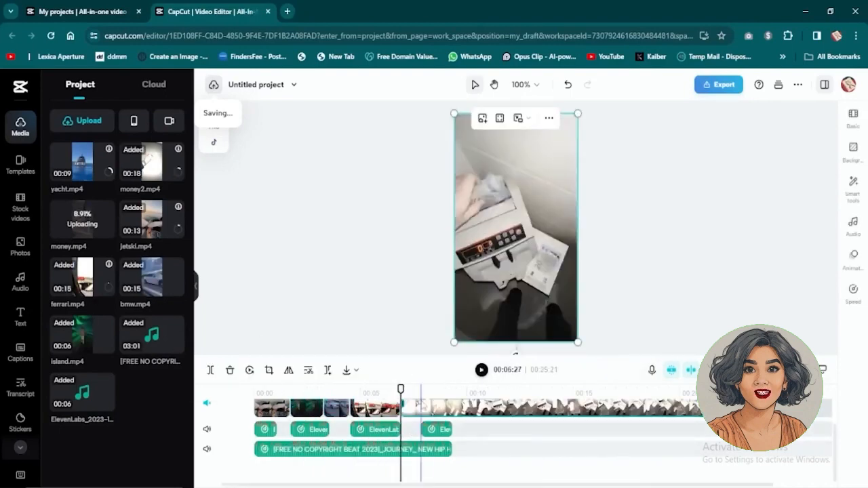
{"action": "left_click", "coordinate": [82, 159]}
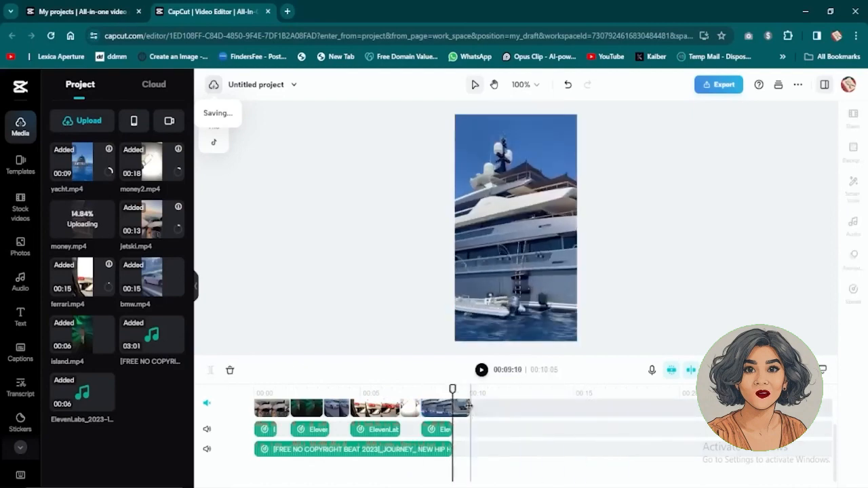
{"action": "key", "text": "space"}
{"action": "left_click", "coordinate": [254, 392]}
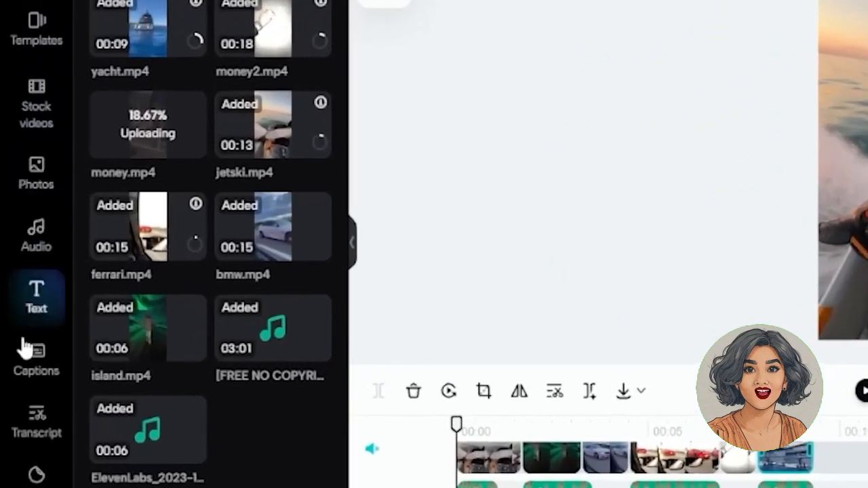
Generate automatic captions for the video with English (US) as the spoken language
{"action": "left_click", "coordinate": [35, 368]}
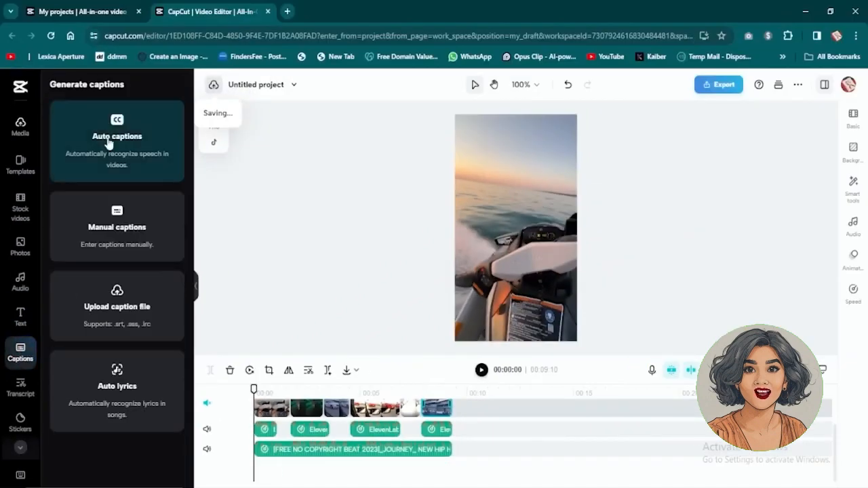
{"action": "left_click", "coordinate": [109, 141]}
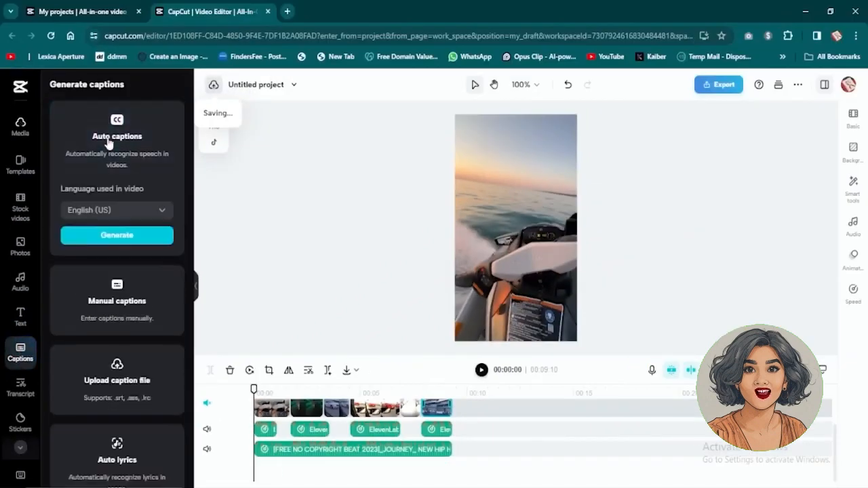
{"action": "left_click", "coordinate": [103, 247]}
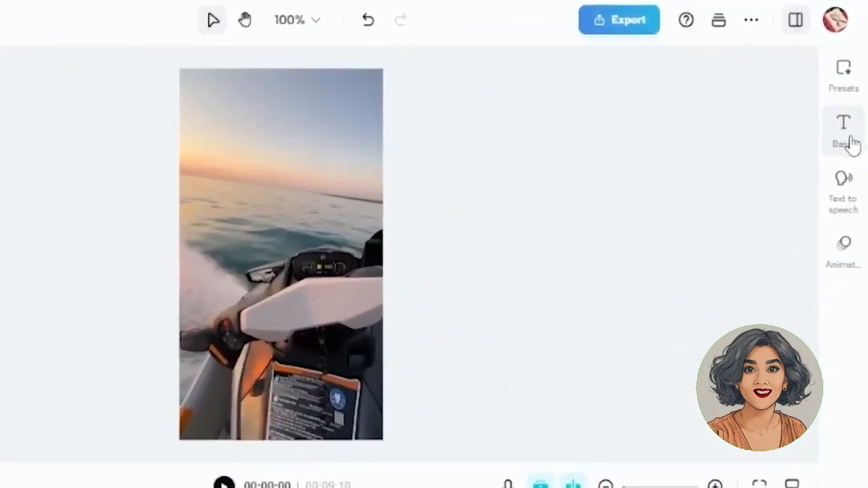
Set the font of all captions to Miration and change their text to uppercase
{"action": "left_click", "coordinate": [854, 158]}
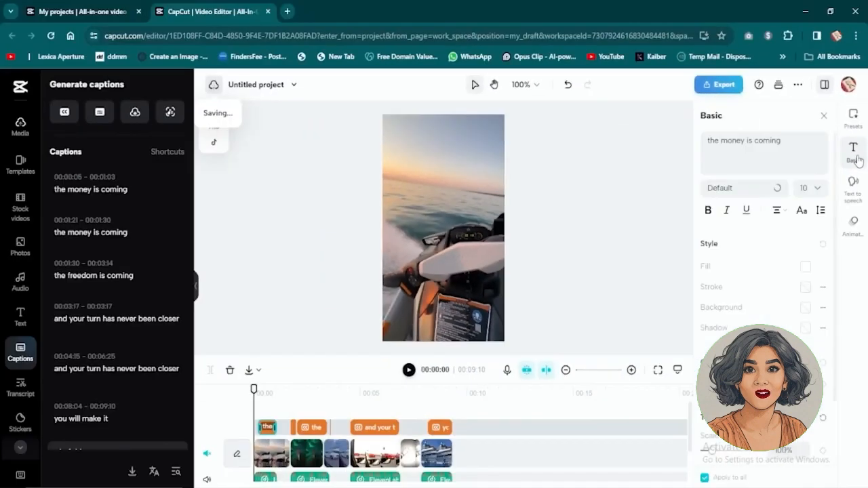
{"action": "left_click", "coordinate": [744, 187]}
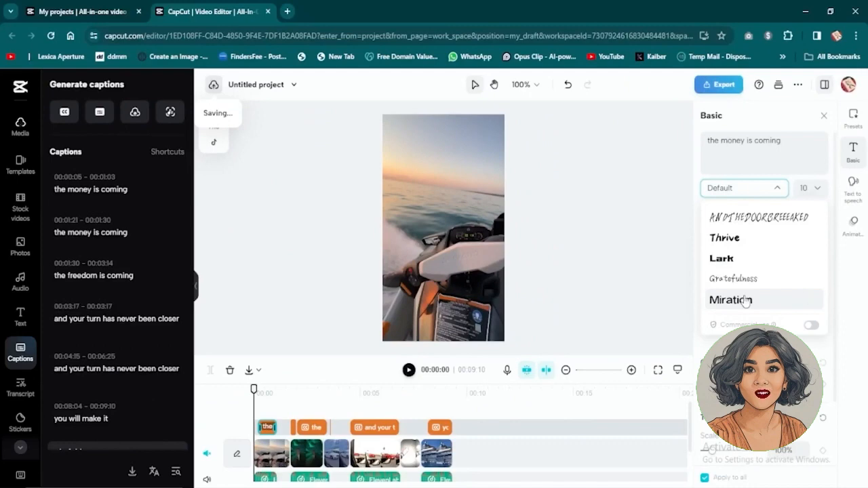
{"action": "left_click", "coordinate": [731, 300]}
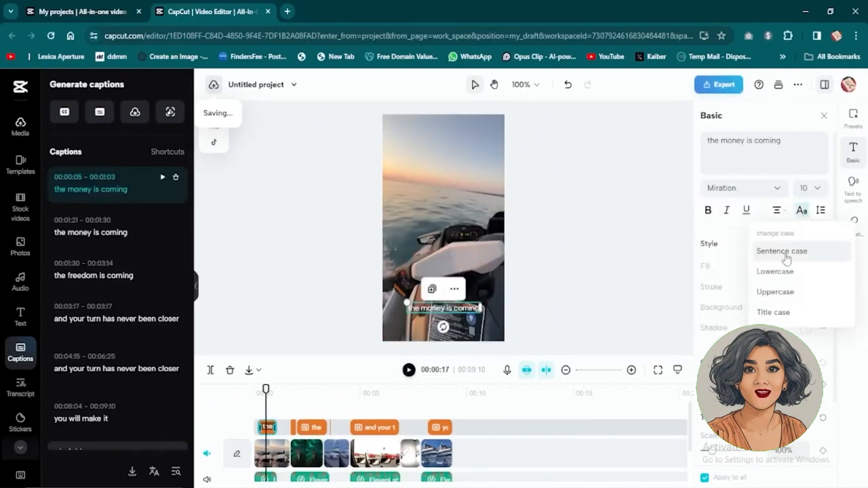
{"action": "left_click", "coordinate": [775, 291]}
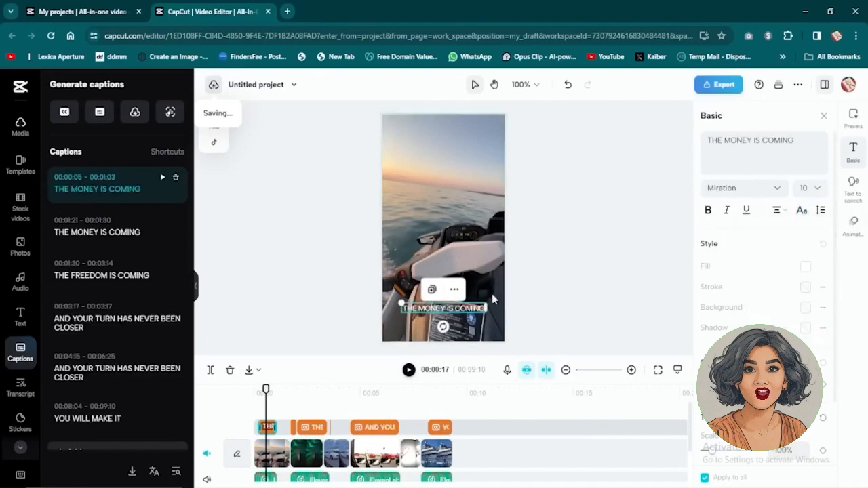
Close the caption style settings and move the captions up to the middle of the video frame
{"action": "left_click", "coordinate": [805, 328]}
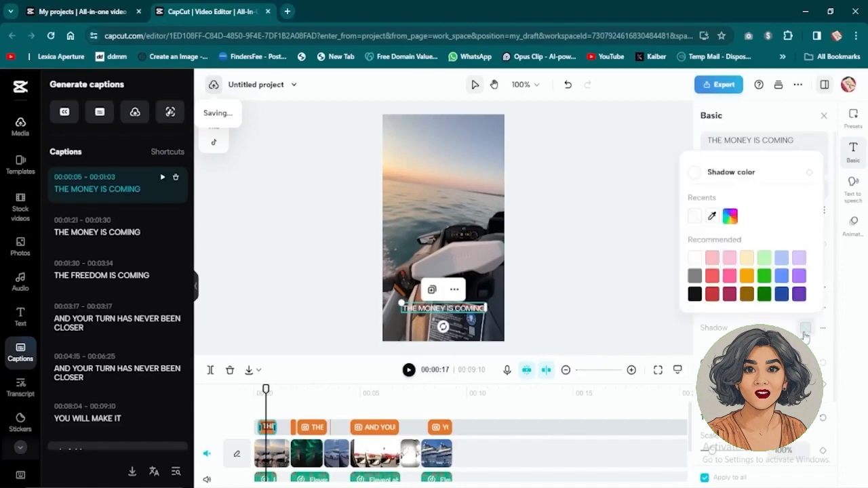
{"action": "left_click", "coordinate": [448, 317]}
{"action": "left_click", "coordinate": [823, 116]}
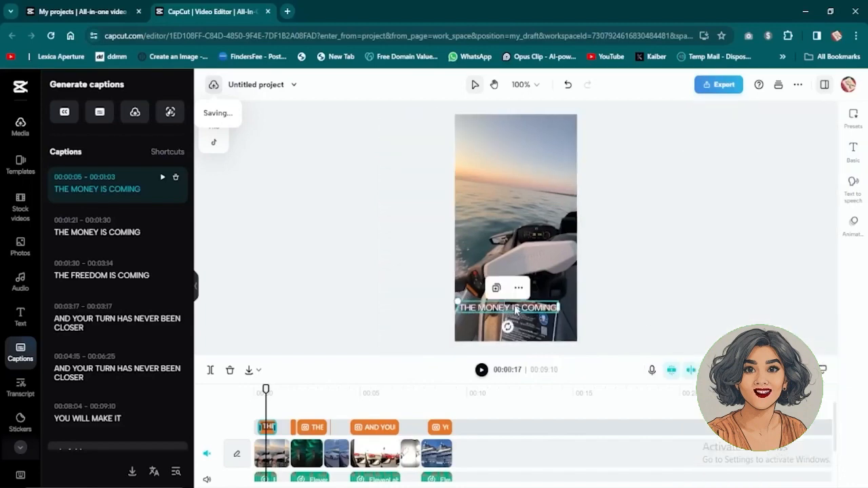
{"action": "left_click_drag", "start_coordinate": [523, 301], "coordinate": [527, 209]}
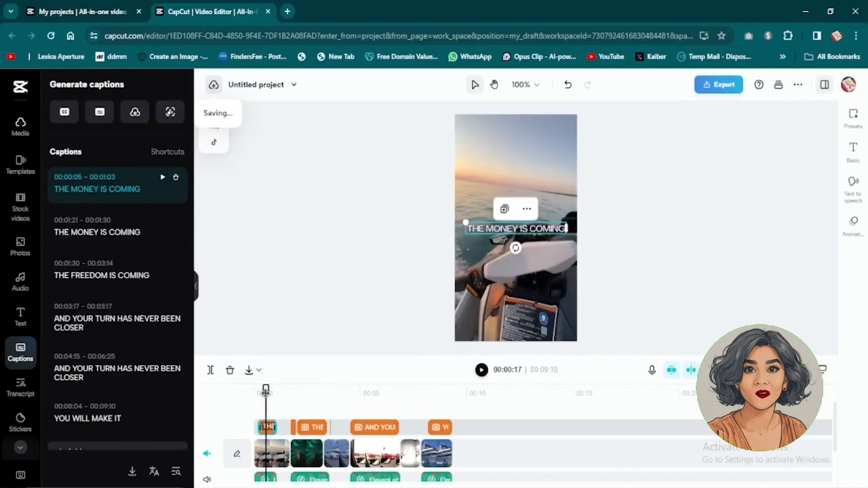
Delete the short duplicate "THE MONEY IS COMING" caption that starts at 00:01:21
{"action": "left_click_drag", "start_coordinate": [266, 392], "coordinate": [253, 393]}
{"action": "left_click", "coordinate": [481, 370]}
{"action": "left_click", "coordinate": [481, 370]}
{"action": "left_click", "coordinate": [301, 408]}
{"action": "scroll", "coordinate": [336, 409], "scroll_direction": "up", "scroll_amount": 5}
{"action": "left_click", "coordinate": [391, 407]}
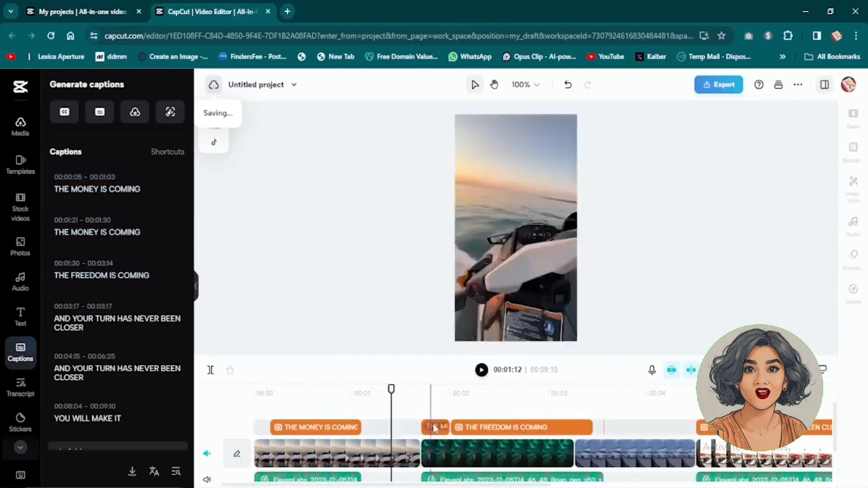
{"action": "left_click", "coordinate": [434, 427]}
{"action": "key", "text": "Delete"}
Stretch "THE MONEY IS COMING" to span 00:00:00 to 00:01:21 and extend "THE FREEDOM IS COMING" to 00:04:15
{"action": "left_click_drag", "start_coordinate": [272, 428], "coordinate": [254, 428]}
{"action": "left_click_drag", "start_coordinate": [360, 428], "coordinate": [422, 428]}
{"action": "left_click_drag", "start_coordinate": [592, 428], "coordinate": [694, 428]}
{"action": "left_click", "coordinate": [482, 370]}
{"action": "left_click", "coordinate": [482, 370]}
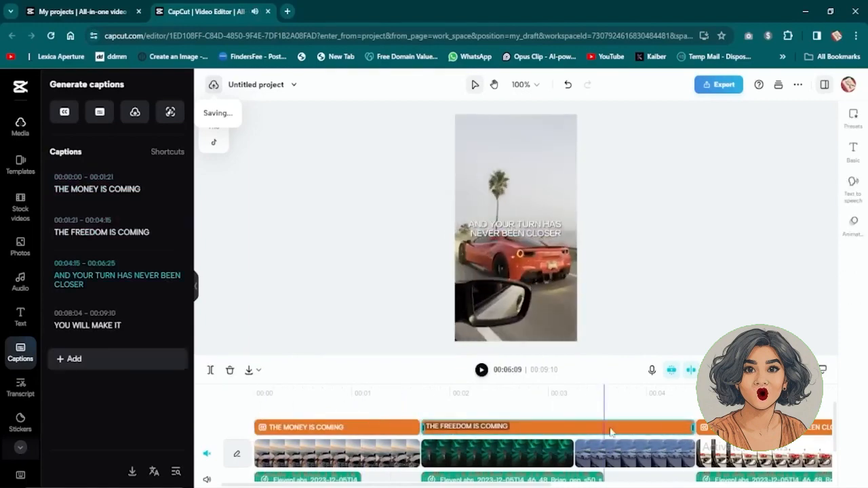
Cut "THE FREEDOM IS COMING" off at 00:03:17 and "THE MONEY IS COMING" at 00:01:03, matching their voiceover clips
{"action": "left_click", "coordinate": [604, 408]}
{"action": "left_click", "coordinate": [210, 370]}
{"action": "left_click", "coordinate": [230, 370]}
{"action": "left_click", "coordinate": [359, 428]}
{"action": "left_click", "coordinate": [361, 408]}
{"action": "left_click", "coordinate": [210, 370]}
{"action": "left_click", "coordinate": [230, 370]}
Play the captioned video from the beginning to review it
{"action": "left_click", "coordinate": [254, 400]}
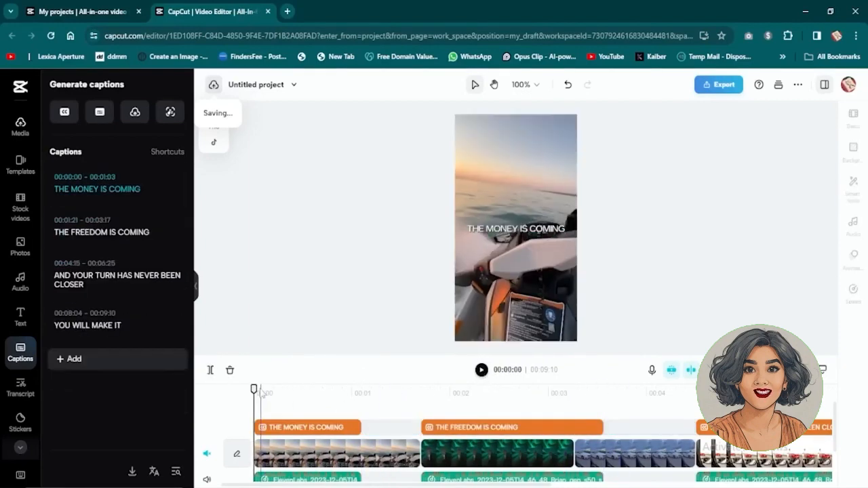
{"action": "left_click", "coordinate": [481, 370]}
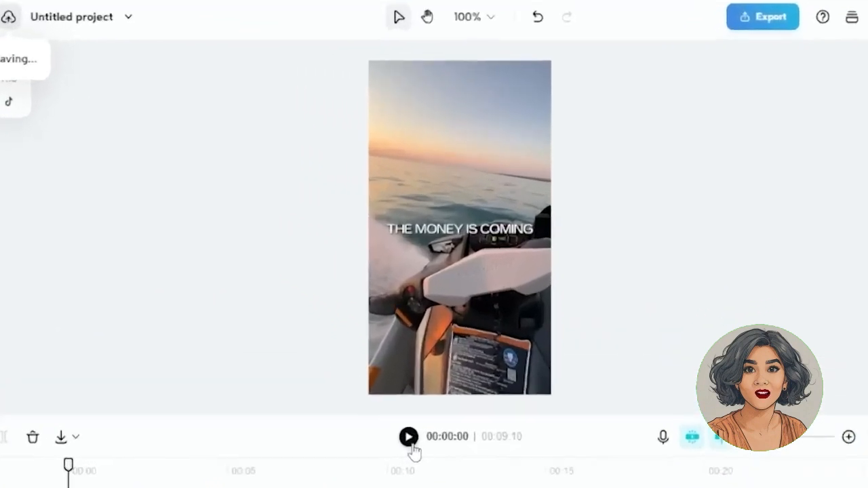
{"action": "left_click", "coordinate": [481, 370]}
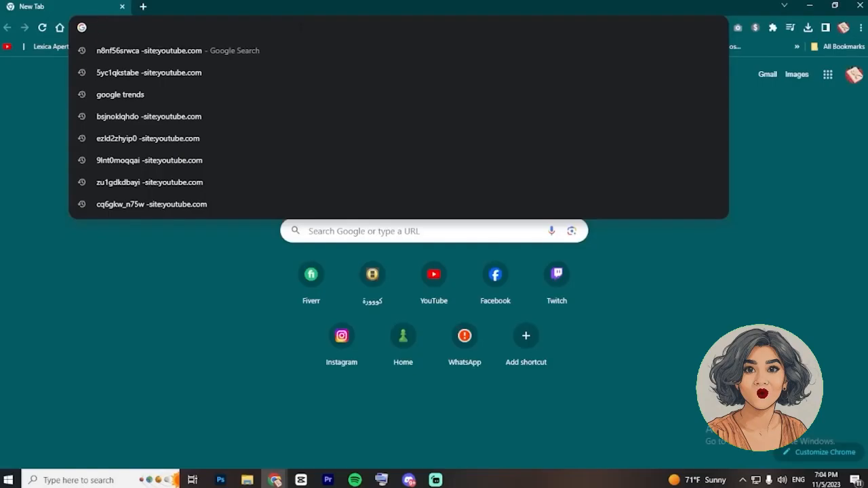
Open Google Bard in the browser and ask "can you give me 10 most popular podcasts right now"
{"action": "type", "text": "bard"}
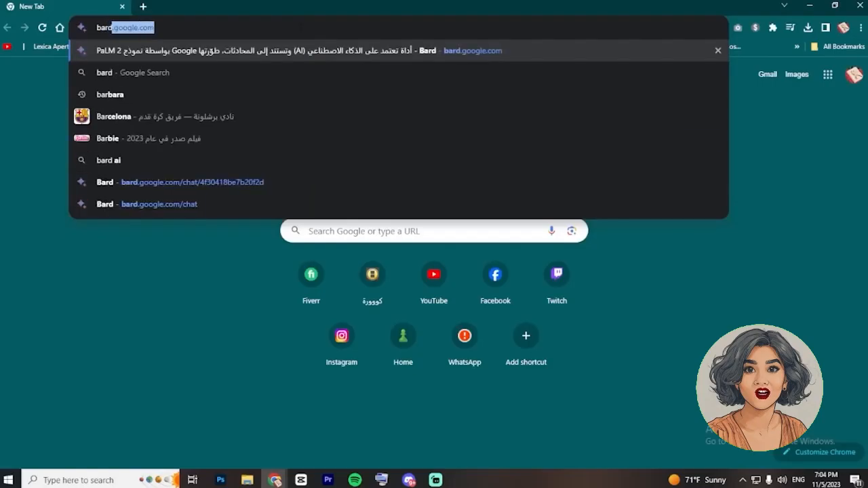
{"action": "key", "text": "Return"}
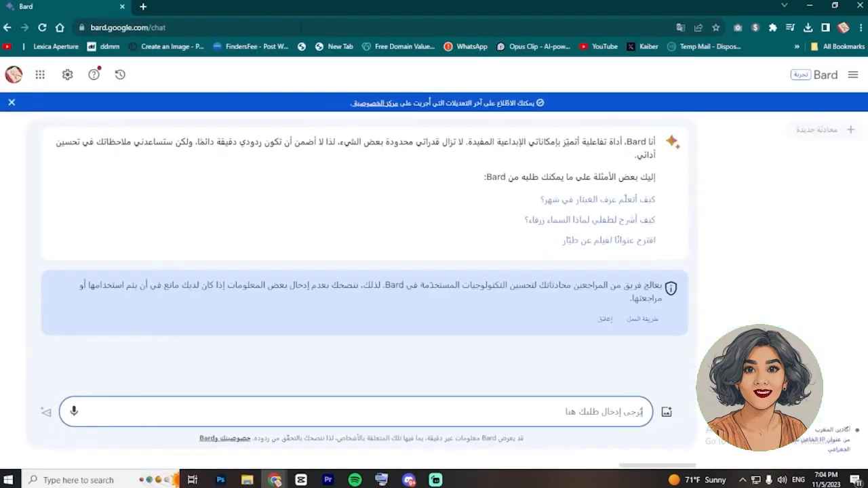
{"action": "type", "text": "can you give me 10 most popular podcasts right now"}
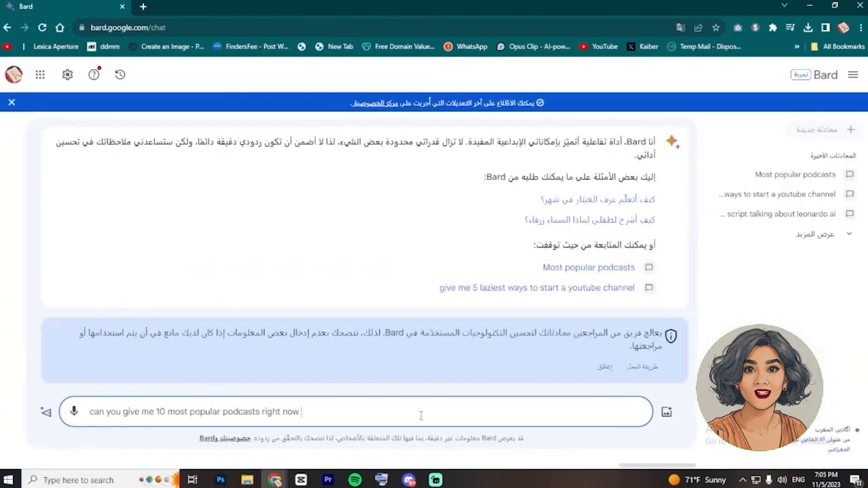
{"action": "key", "text": "Return"}
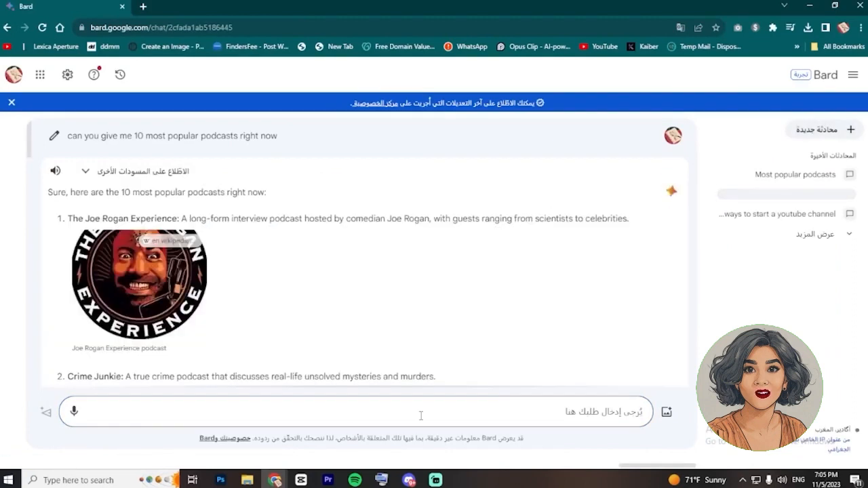
Read through Bard's whole list of popular podcasts and return to its first entry
{"action": "scroll", "coordinate": [167, 242], "scroll_direction": "down", "scroll_amount": 5}
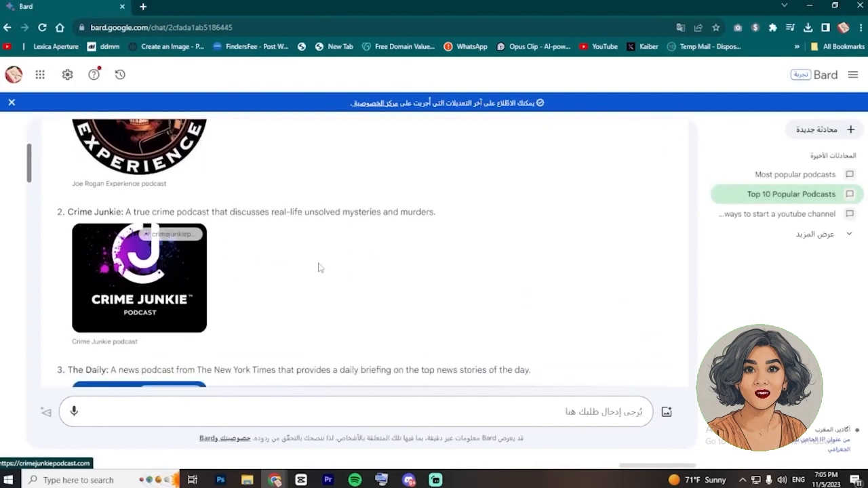
{"action": "scroll", "coordinate": [321, 267], "scroll_direction": "down", "scroll_amount": 12}
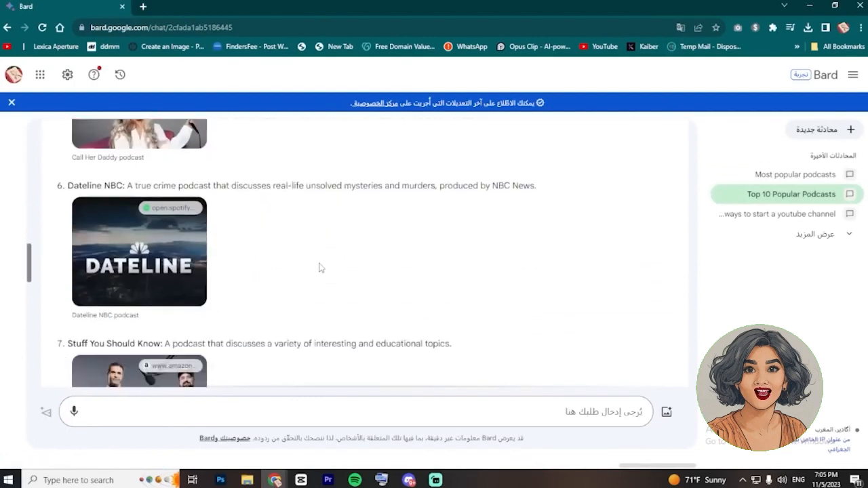
{"action": "scroll", "coordinate": [320, 268], "scroll_direction": "down", "scroll_amount": 1}
{"action": "scroll", "coordinate": [321, 268], "scroll_direction": "up", "scroll_amount": 2}
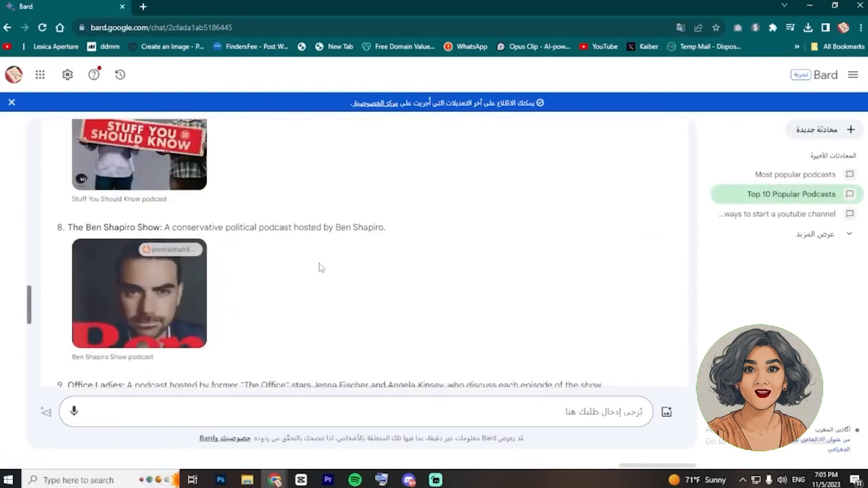
{"action": "scroll", "coordinate": [321, 268], "scroll_direction": "down", "scroll_amount": 5}
{"action": "scroll", "coordinate": [319, 267], "scroll_direction": "down", "scroll_amount": 2}
{"action": "scroll", "coordinate": [314, 277], "scroll_direction": "up", "scroll_amount": 15}
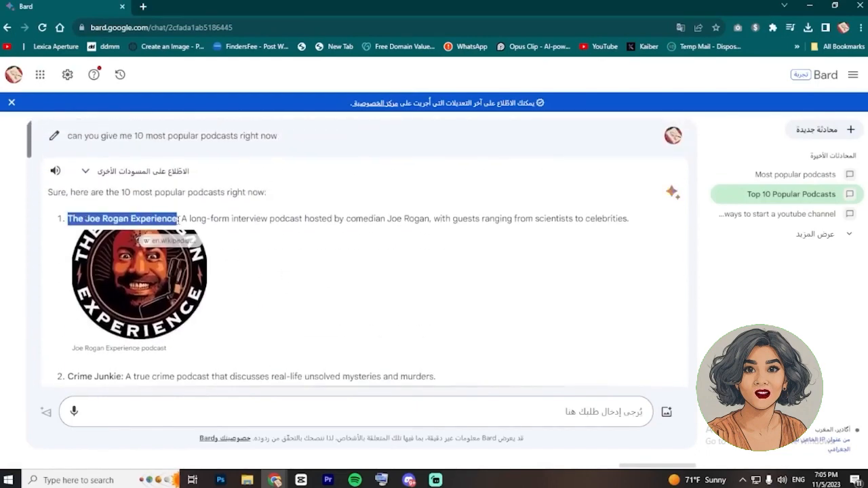
Search YouTube in a new tab for "The Joe Rogan Experience" and open the PowerfulJRE channel
{"action": "left_click", "coordinate": [145, 7]}
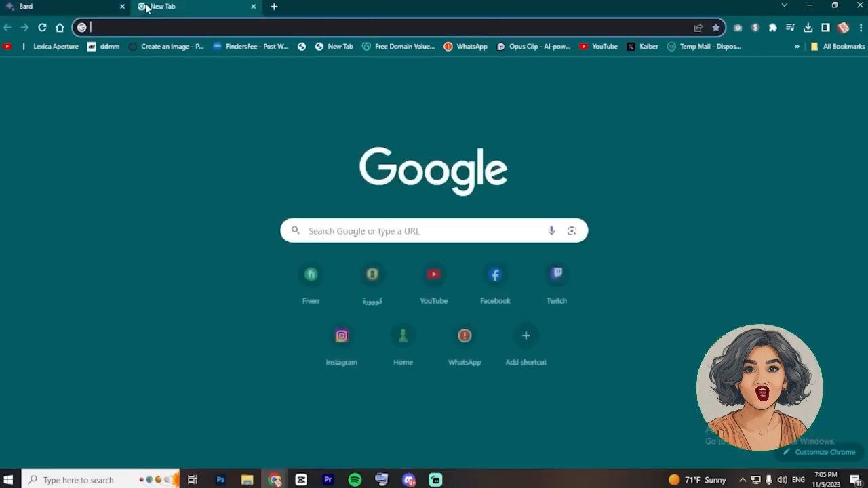
{"action": "type", "text": "y"}
{"action": "key", "text": "Return"}
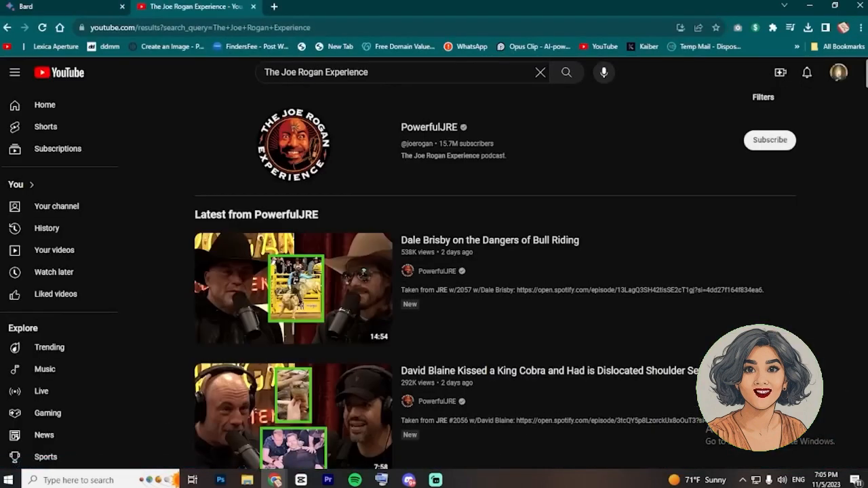
{"action": "left_click", "coordinate": [263, 155]}
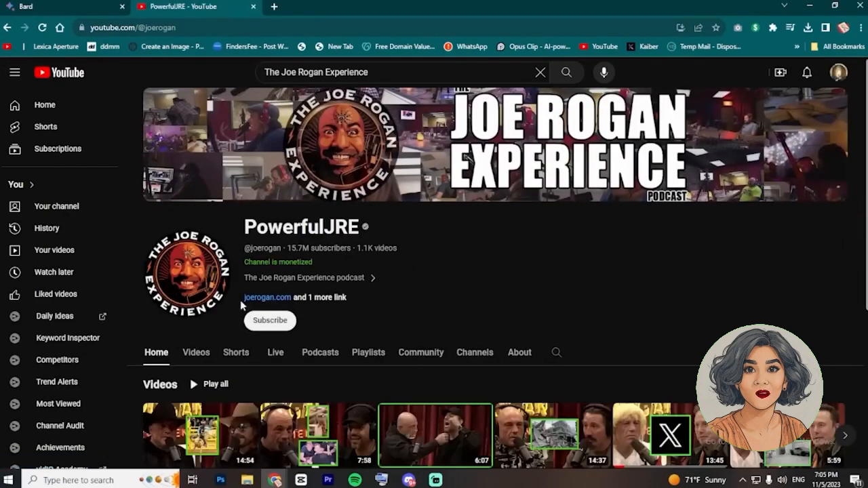
Show the channel's video list, collapse the side guide, and browse the latest uploads
{"action": "left_click", "coordinate": [196, 353]}
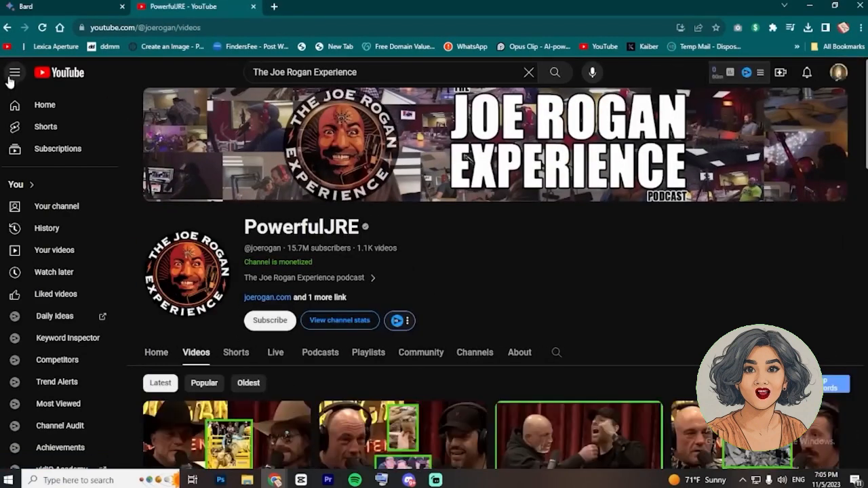
{"action": "left_click", "coordinate": [12, 73]}
{"action": "scroll", "coordinate": [370, 258], "scroll_direction": "down", "scroll_amount": 3}
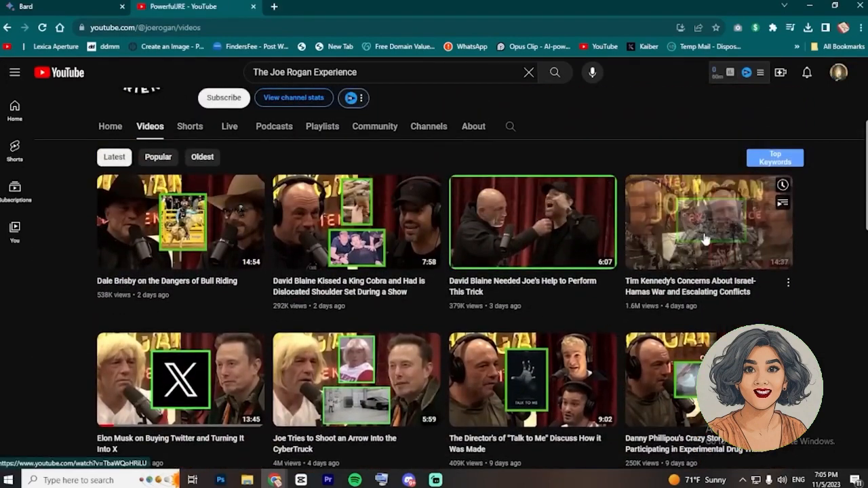
Open the channel's video "Elon Musk on Buying Twitter and Turning It Into X" and skip ahead to a talking passage
{"action": "scroll", "coordinate": [705, 264], "scroll_direction": "down", "scroll_amount": 2}
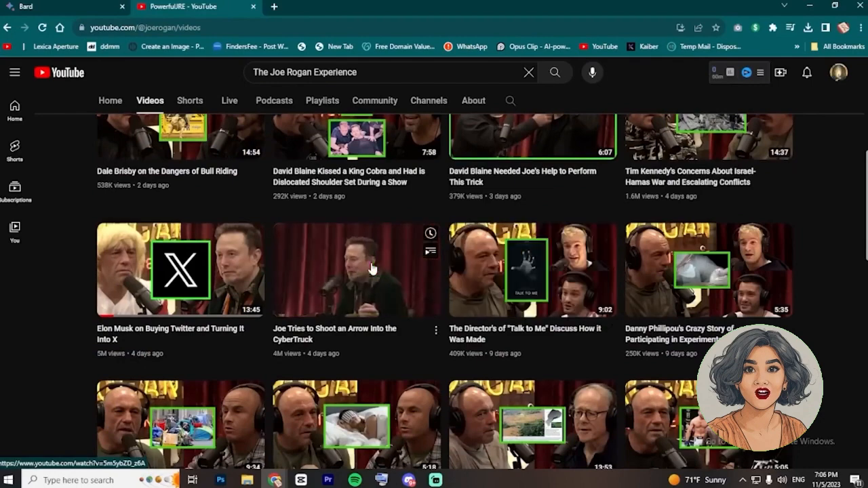
{"action": "scroll", "coordinate": [172, 267], "scroll_direction": "down", "scroll_amount": 3}
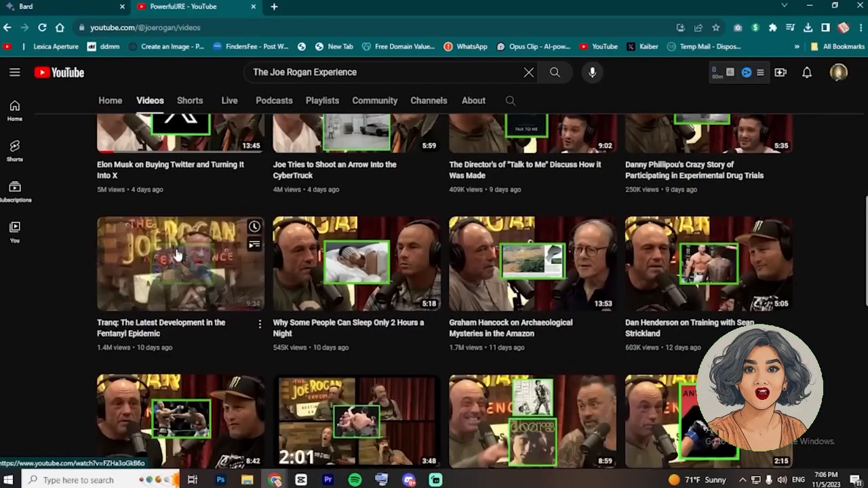
{"action": "scroll", "coordinate": [171, 267], "scroll_direction": "up", "scroll_amount": 2}
{"action": "left_click", "coordinate": [174, 232]}
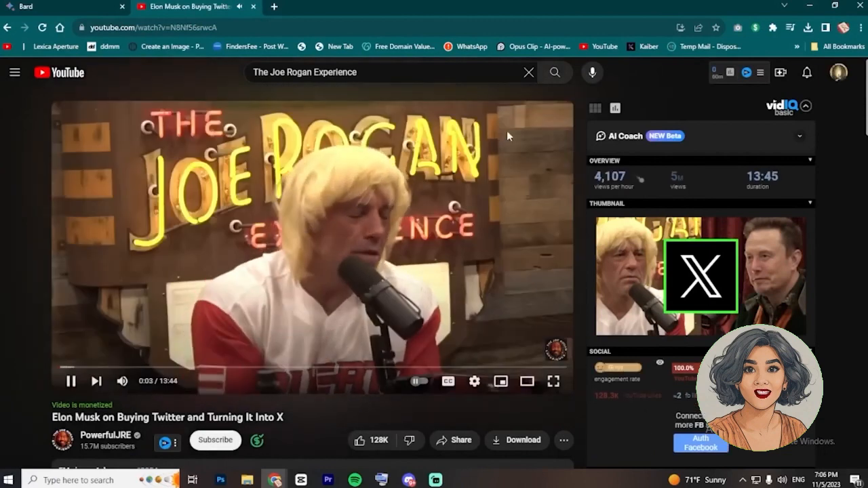
{"action": "key", "text": "Right"}
{"action": "key", "text": "Right"}
{"action": "key", "text": "Right"}
{"action": "key", "text": "Right"}
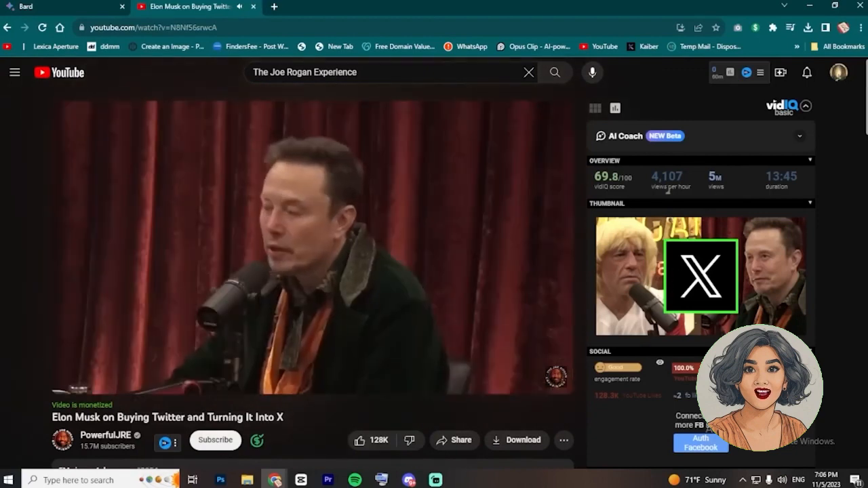
Copy the video's address, open streamable.com in a new tab, and load the address there for clipping
{"action": "right_click", "coordinate": [227, 28]}
{"action": "left_click", "coordinate": [279, 99]}
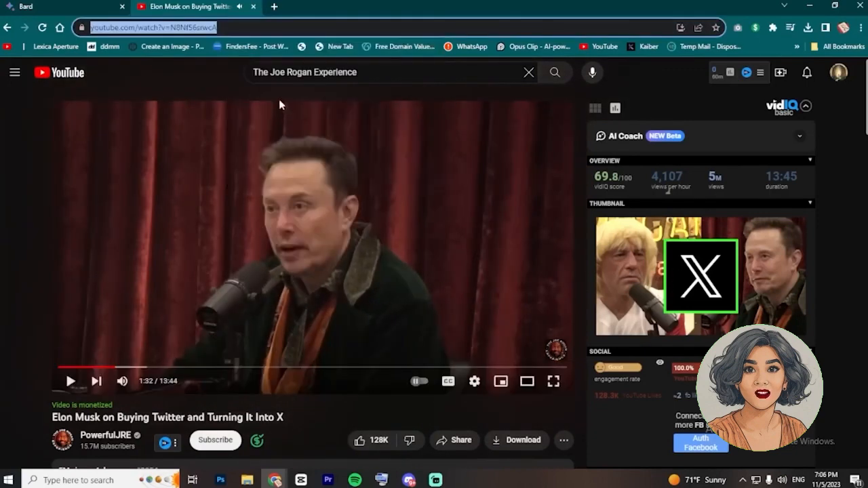
{"action": "left_click", "coordinate": [276, 7]}
{"action": "type", "text": "stre"}
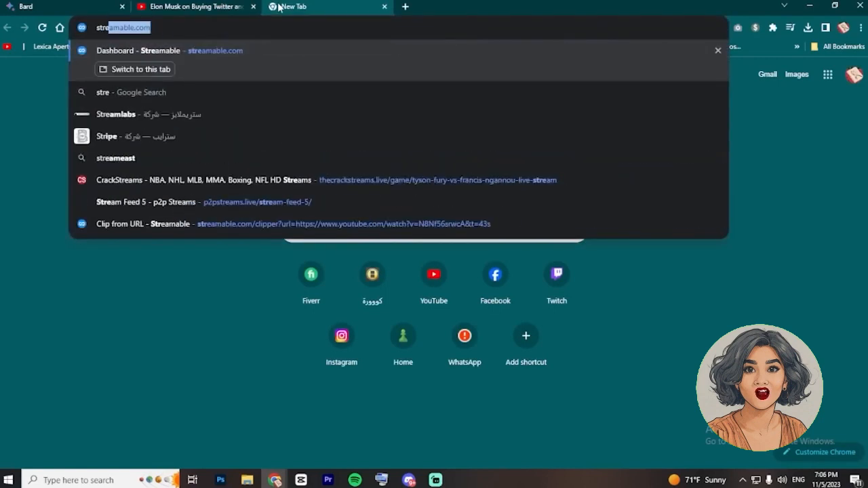
{"action": "key", "text": "Return"}
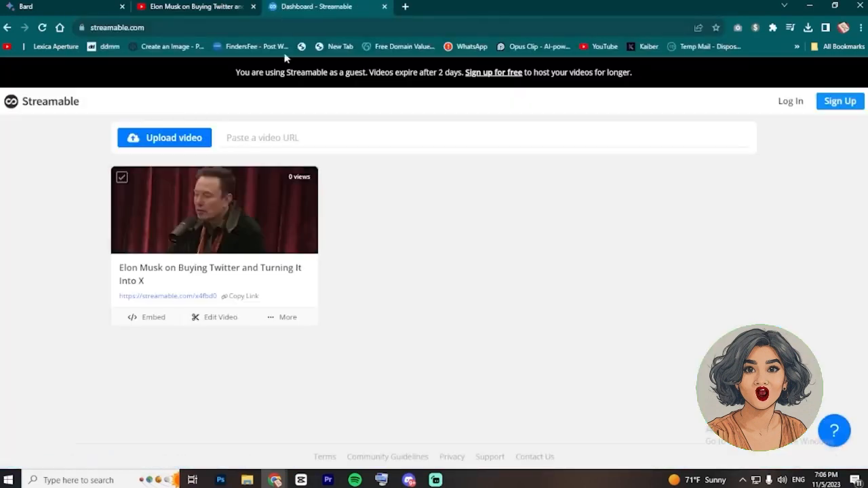
{"action": "right_click", "coordinate": [274, 140]}
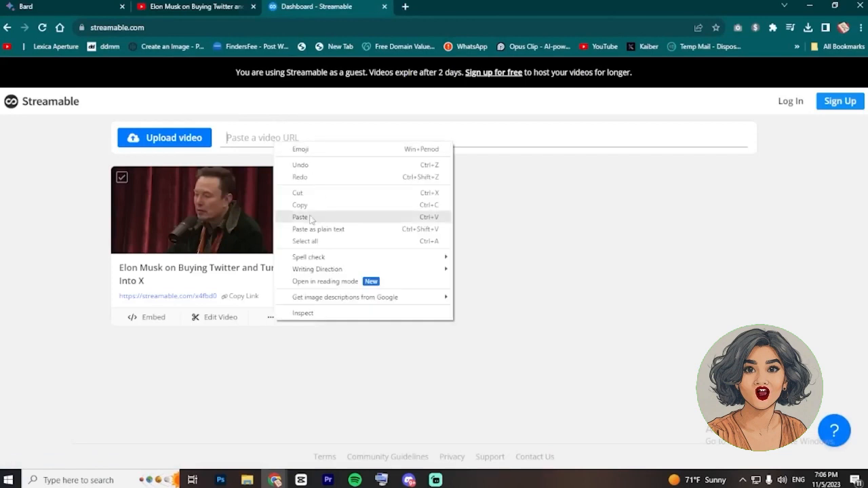
{"action": "left_click", "coordinate": [314, 215]}
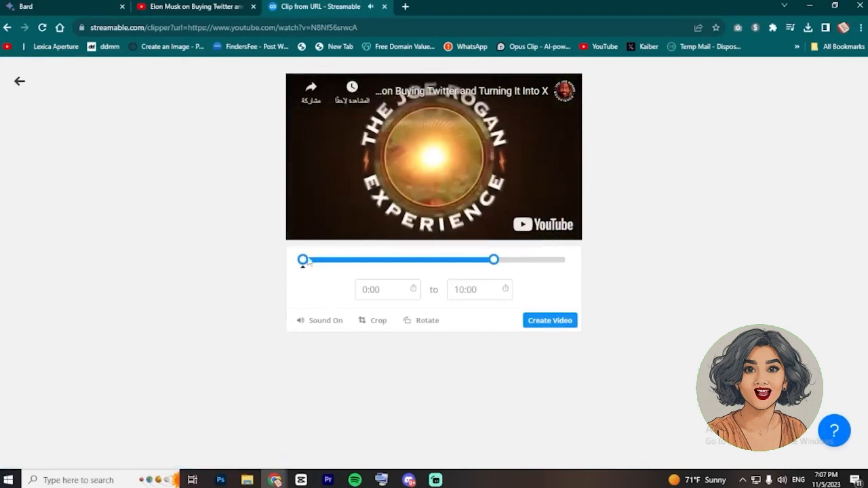
Move the clip's start point to about 1:10
{"action": "left_click", "coordinate": [341, 210]}
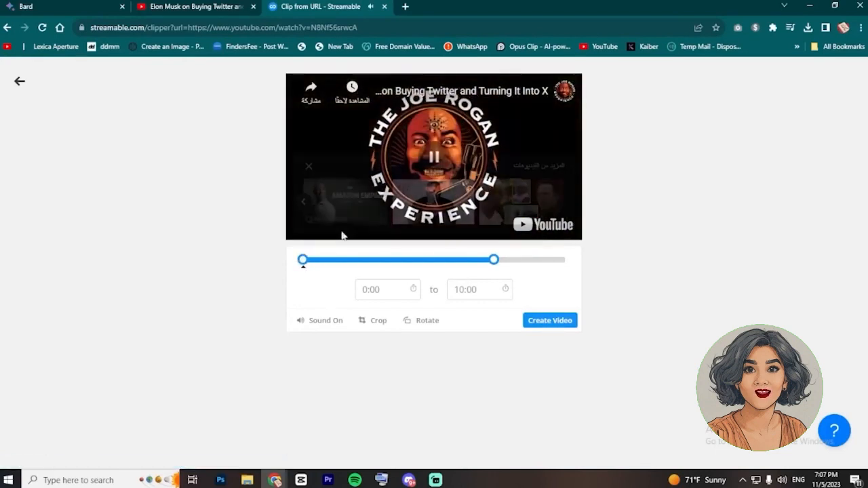
{"action": "left_click_drag", "start_coordinate": [302, 260], "coordinate": [326, 264]}
{"action": "mouse_move", "coordinate": [381, 290]}
{"action": "left_mouse_down"}
{"action": "mouse_move", "coordinate": [369, 290]}
{"action": "mouse_move", "coordinate": [386, 289]}
{"action": "left_mouse_up"}
{"action": "type", "text": "10"}
{"action": "key", "text": "Return"}
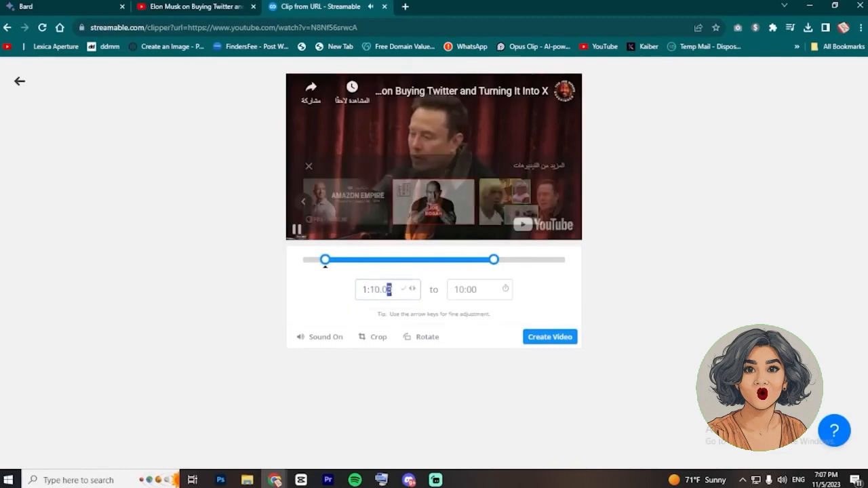
{"action": "type", "text": "0"}
{"action": "key", "text": "Return"}
Bring the clip's end point forward and set the end time to 1:35
{"action": "left_click_drag", "start_coordinate": [493, 261], "coordinate": [405, 261]}
{"action": "left_click", "coordinate": [472, 292]}
{"action": "key", "text": "BackSpace"}
{"action": "key", "text": "BackSpace"}
{"action": "key", "text": "BackSpace"}
{"action": "key", "text": "BackSpace"}
{"action": "type", "text": "1:35.1"}
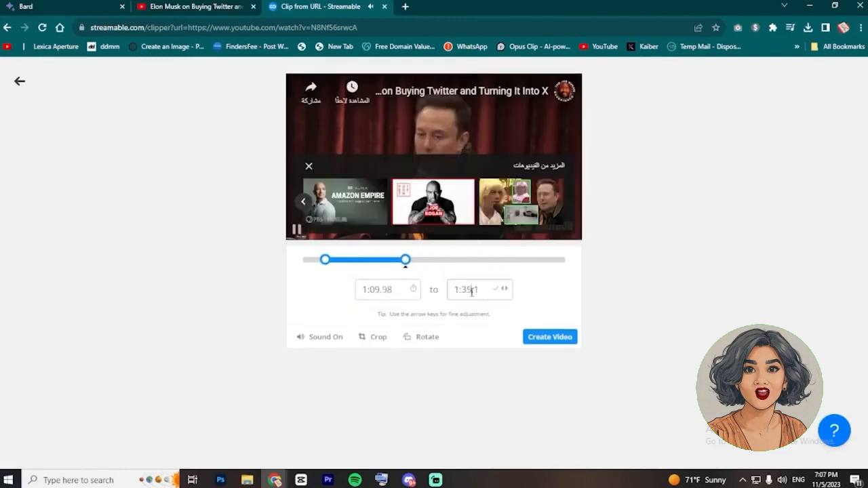
{"action": "key", "text": "Delete"}
{"action": "key", "text": "Delete"}
{"action": "left_click", "coordinate": [513, 339]}
Correct the clip's start time to exactly 1:10 and create the video
{"action": "left_click_drag", "start_coordinate": [393, 289], "coordinate": [380, 290]}
{"action": "key", "text": "BackSpace"}
{"action": "key", "text": "BackSpace"}
{"action": "key", "text": "BackSpace"}
{"action": "type", "text": "10"}
{"action": "left_click", "coordinate": [450, 312]}
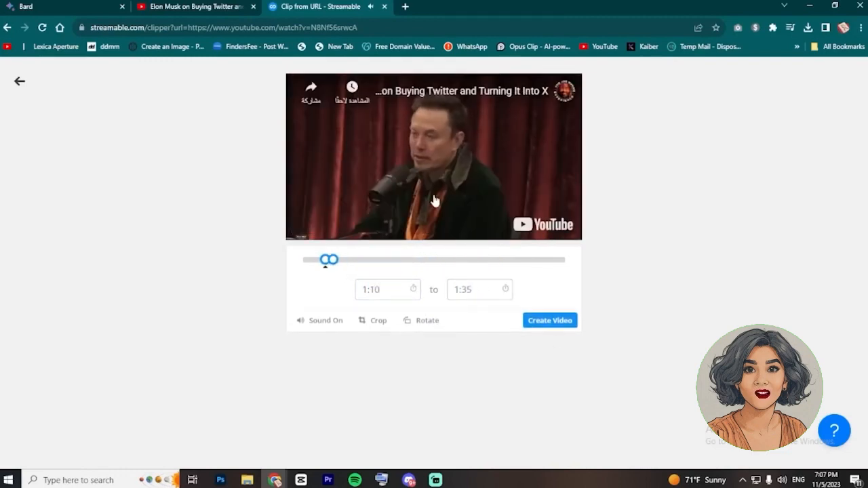
{"action": "left_click", "coordinate": [547, 322]}
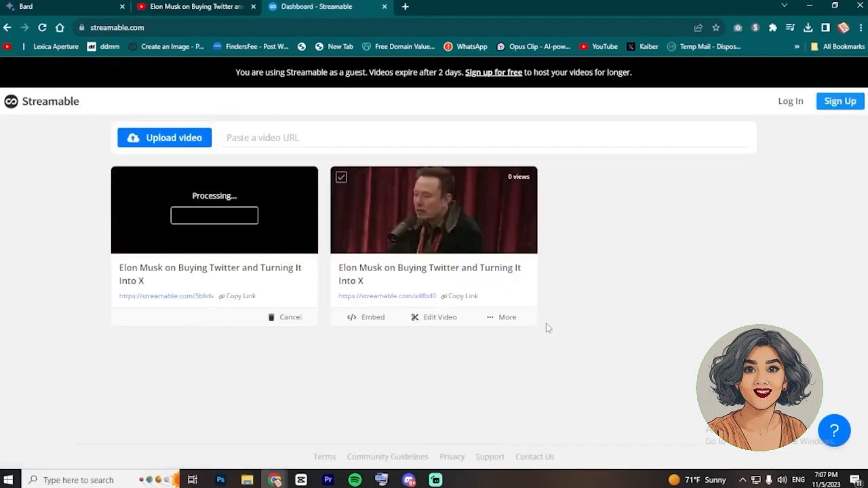
Open the download links of the newly created clip and download the HD 1280 × 720 version
{"action": "left_click", "coordinate": [272, 319]}
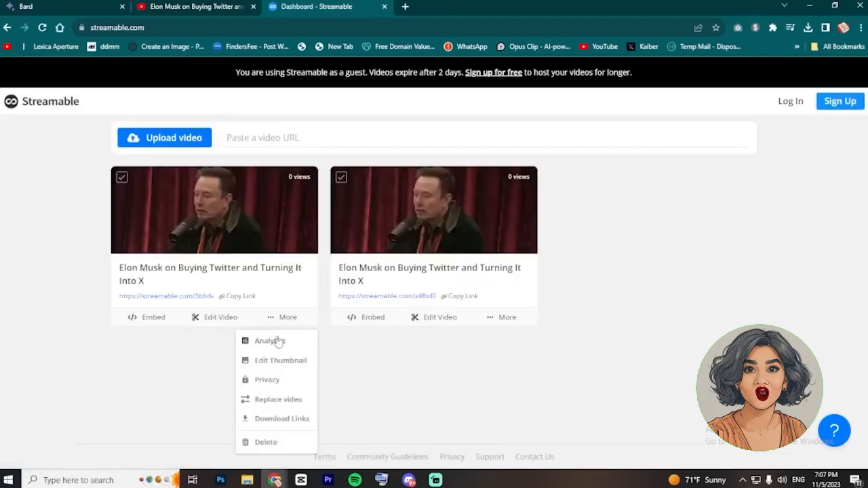
{"action": "left_click", "coordinate": [274, 420]}
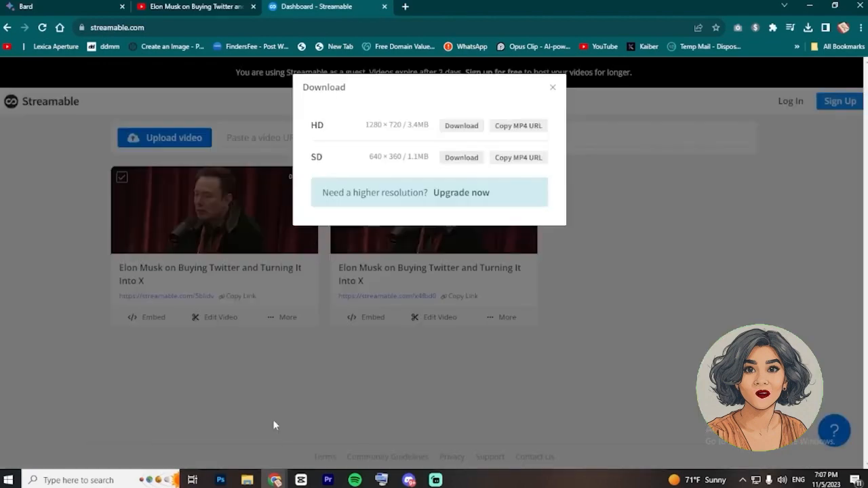
{"action": "left_click_drag", "start_coordinate": [361, 131], "coordinate": [433, 127]}
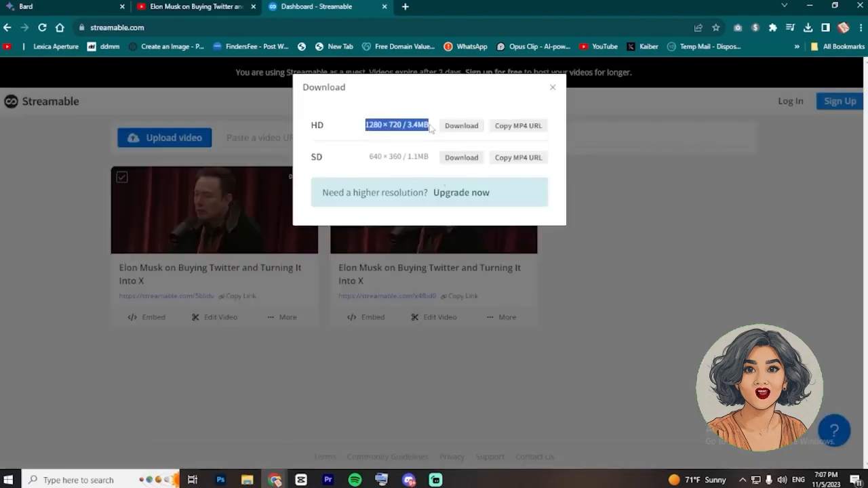
{"action": "left_click", "coordinate": [438, 127]}
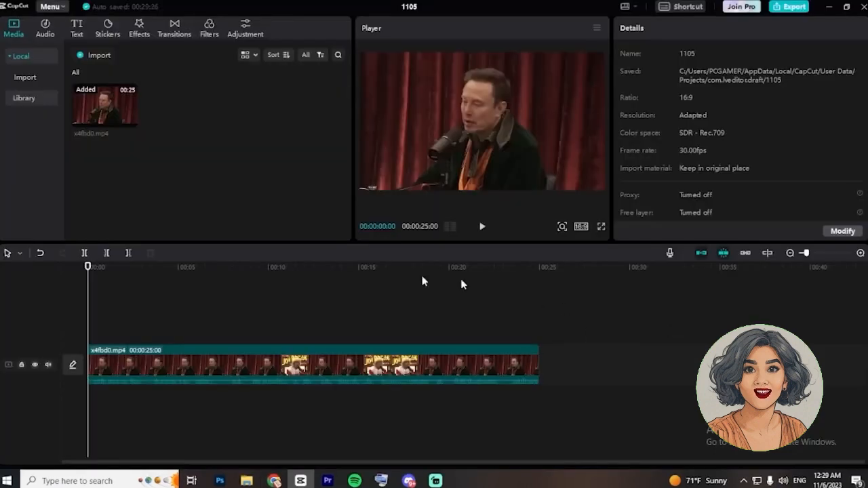
In CapCut, set the project's aspect ratio to 9:16, enlarge the clip to 317% to fill the frame, and export it
{"action": "left_click", "coordinate": [208, 359]}
{"action": "left_click", "coordinate": [606, 319]}
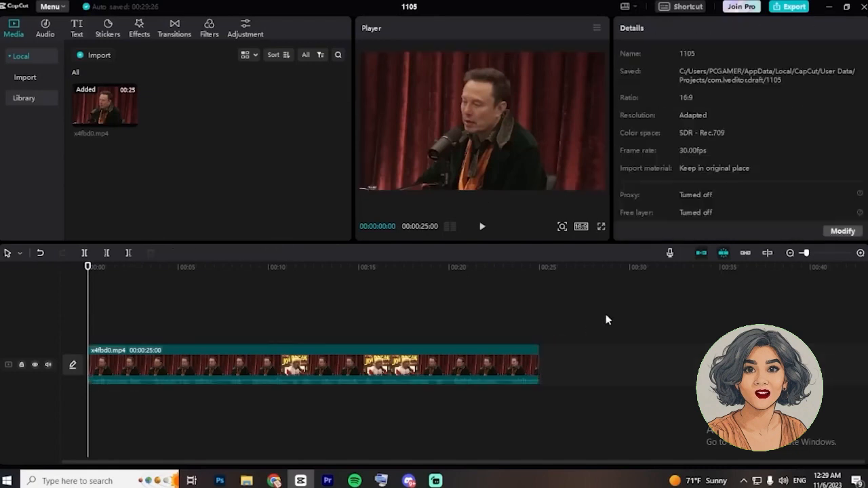
{"action": "left_click", "coordinate": [580, 227]}
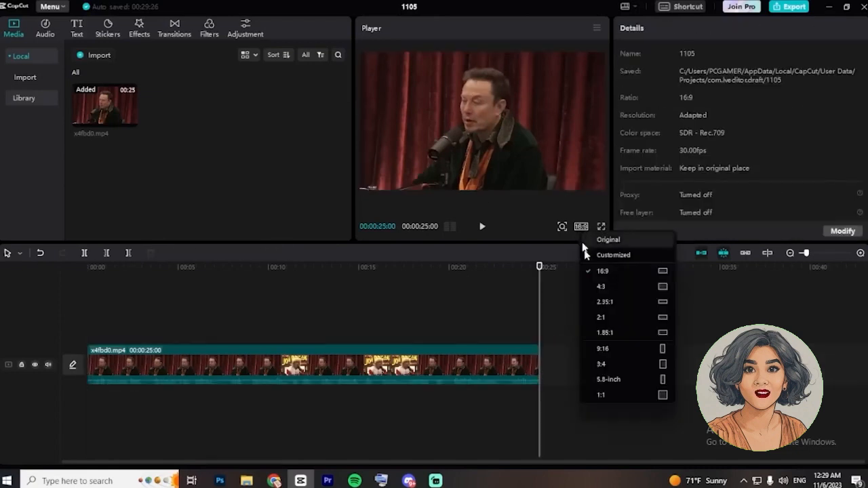
{"action": "left_click", "coordinate": [602, 352]}
{"action": "left_click", "coordinate": [502, 122]}
{"action": "left_click_drag", "start_coordinate": [559, 79], "coordinate": [739, 13]}
{"action": "left_click_drag", "start_coordinate": [539, 267], "coordinate": [59, 306]}
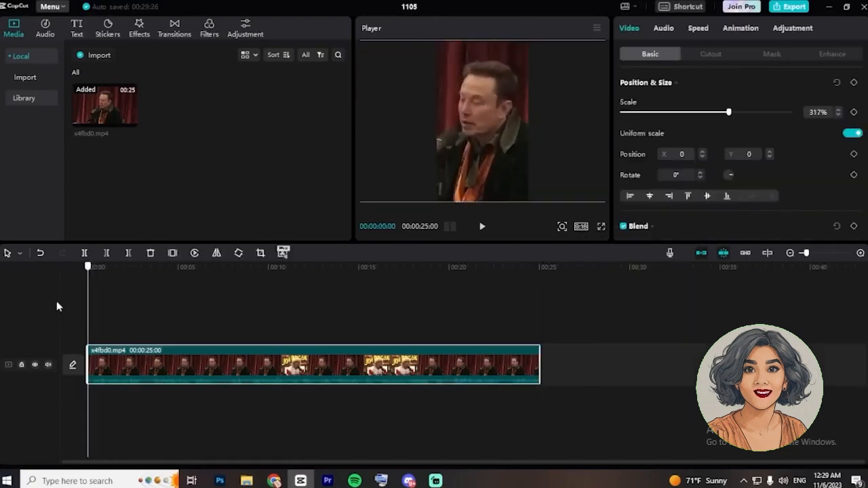
{"action": "left_click", "coordinate": [784, 8]}
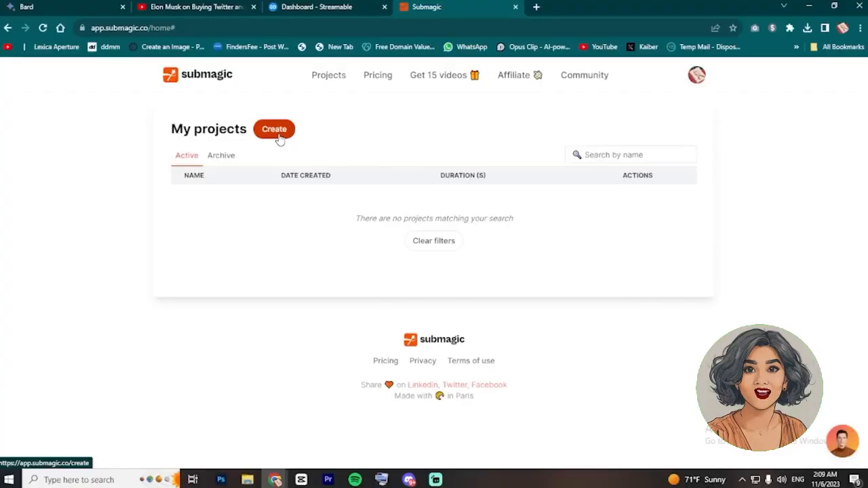
Create a Submagic project from the exported vertical video 1105, with English as the language, and upload it
{"action": "left_click", "coordinate": [278, 135]}
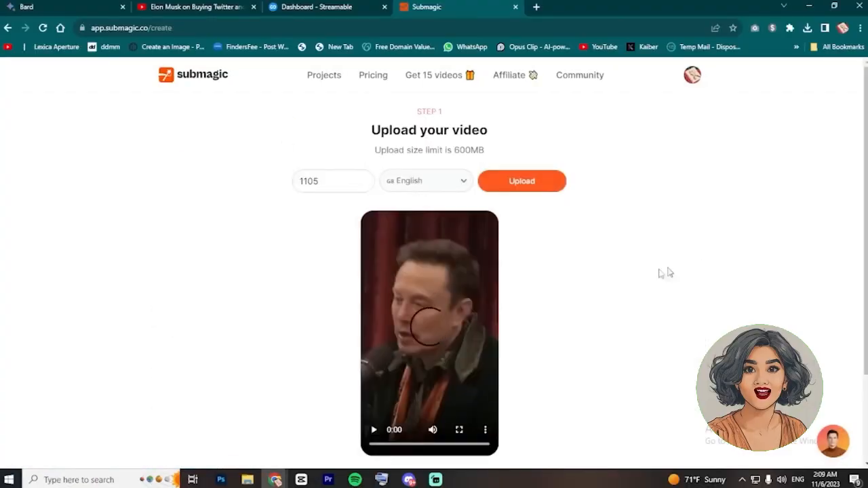
{"action": "scroll", "coordinate": [664, 273], "scroll_direction": "down", "scroll_amount": 2}
{"action": "scroll", "coordinate": [627, 278], "scroll_direction": "up", "scroll_amount": 1}
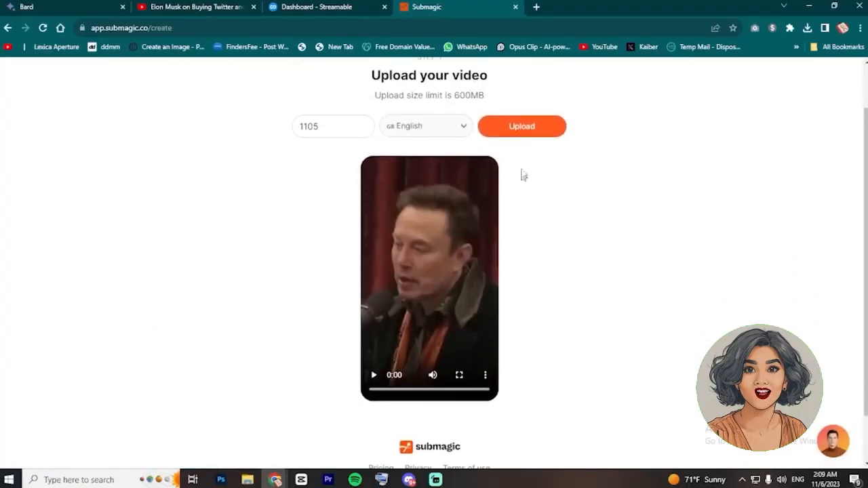
{"action": "scroll", "coordinate": [416, 166], "scroll_direction": "down", "scroll_amount": 1}
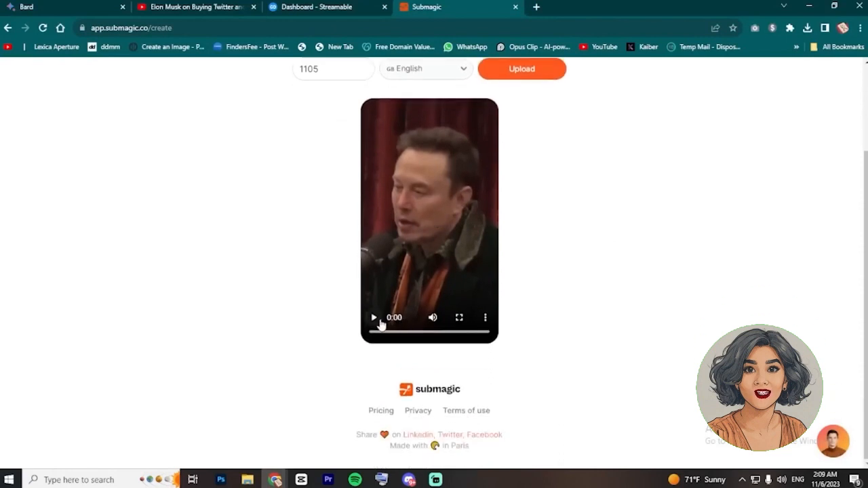
{"action": "left_click", "coordinate": [379, 322]}
{"action": "scroll", "coordinate": [592, 284], "scroll_direction": "up", "scroll_amount": 1}
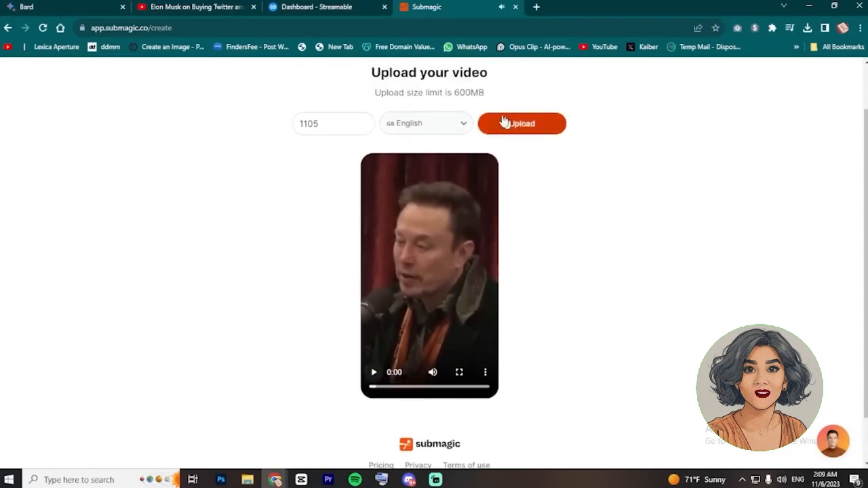
{"action": "left_click", "coordinate": [515, 129]}
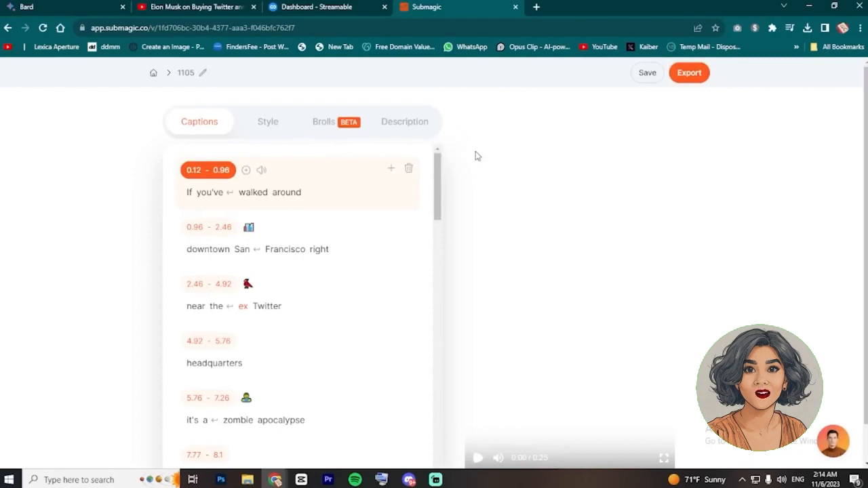
Review the generated caption list and play the video to preview the captions and emojis
{"action": "scroll", "coordinate": [478, 156], "scroll_direction": "down", "scroll_amount": 1}
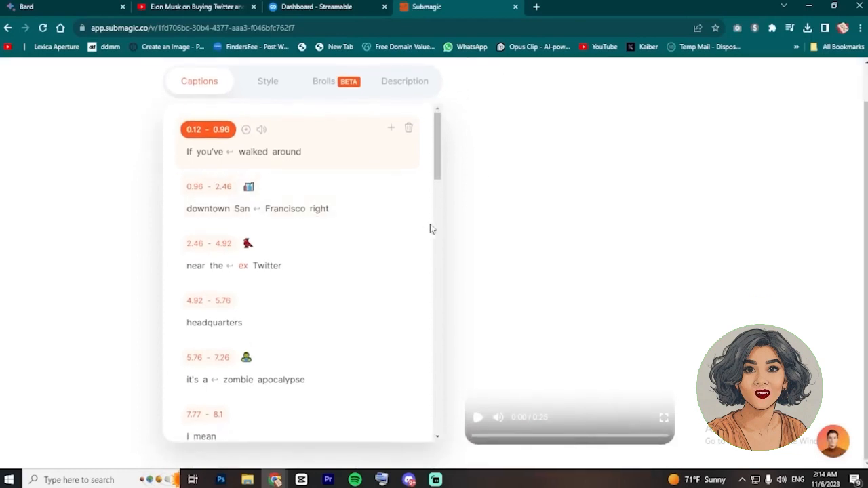
{"action": "mouse_move", "coordinate": [437, 146]}
{"action": "left_mouse_down"}
{"action": "mouse_move", "coordinate": [426, 314]}
{"action": "mouse_move", "coordinate": [446, 138]}
{"action": "left_mouse_up"}
{"action": "scroll", "coordinate": [529, 349], "scroll_direction": "up", "scroll_amount": 1}
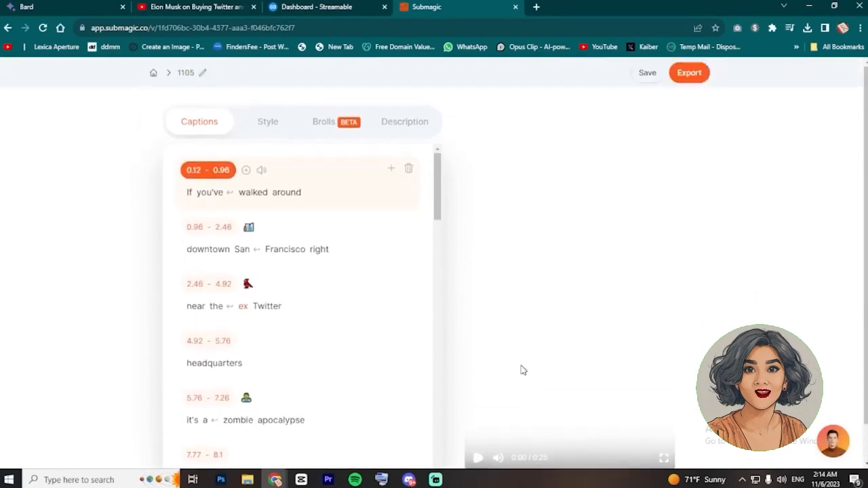
{"action": "scroll", "coordinate": [519, 368], "scroll_direction": "down", "scroll_amount": 1}
{"action": "left_click", "coordinate": [476, 422]}
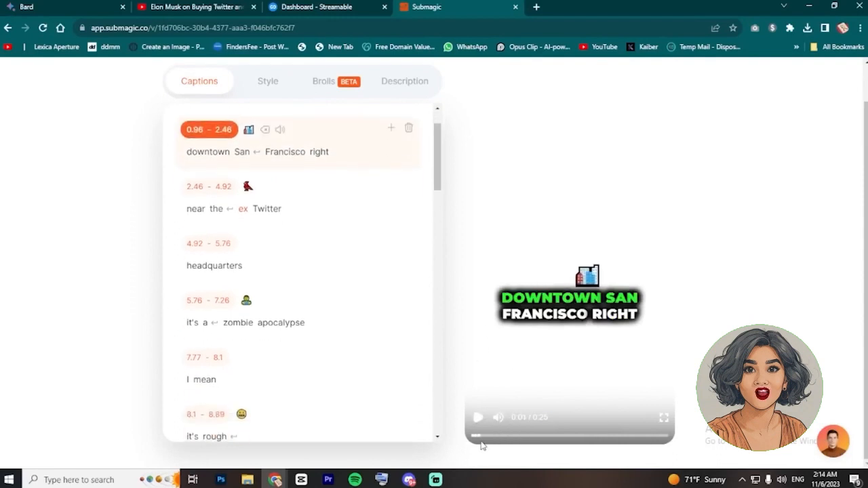
{"action": "left_click_drag", "start_coordinate": [477, 436], "coordinate": [668, 436]}
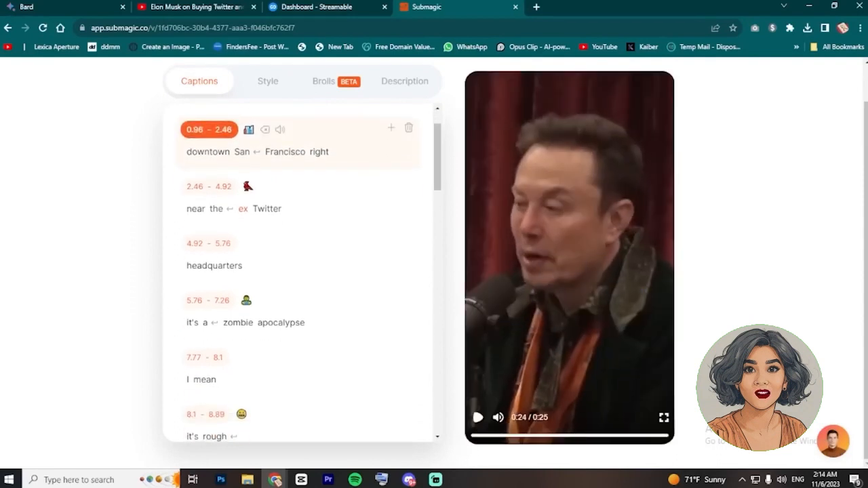
{"action": "left_click", "coordinate": [478, 417]}
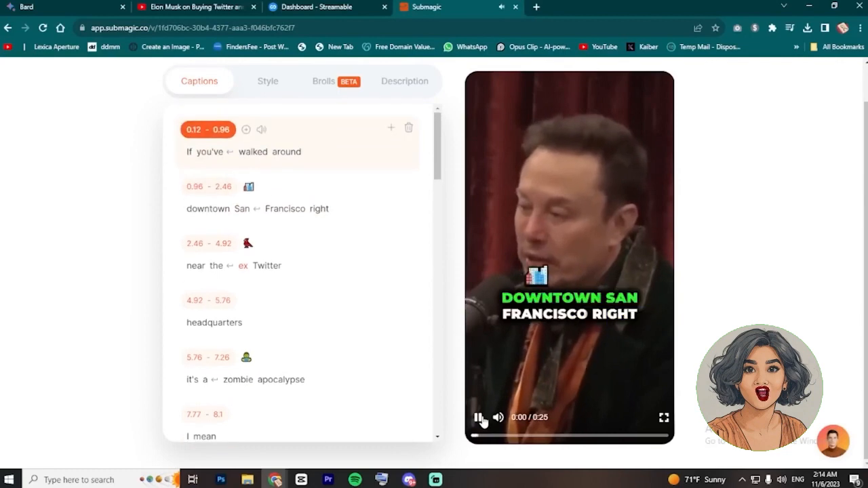
{"action": "left_click", "coordinate": [479, 418]}
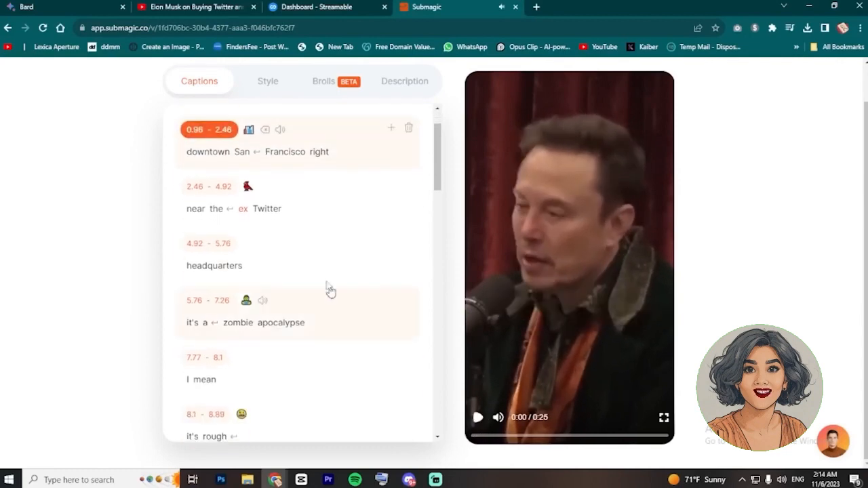
Try the Hormozi 1 caption theme and preview it on the video
{"action": "left_click", "coordinate": [264, 82]}
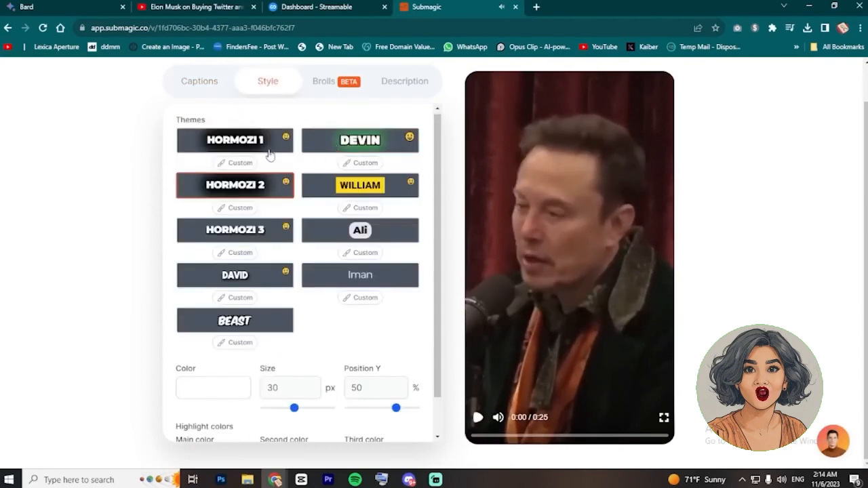
{"action": "scroll", "coordinate": [332, 296], "scroll_direction": "down", "scroll_amount": 1}
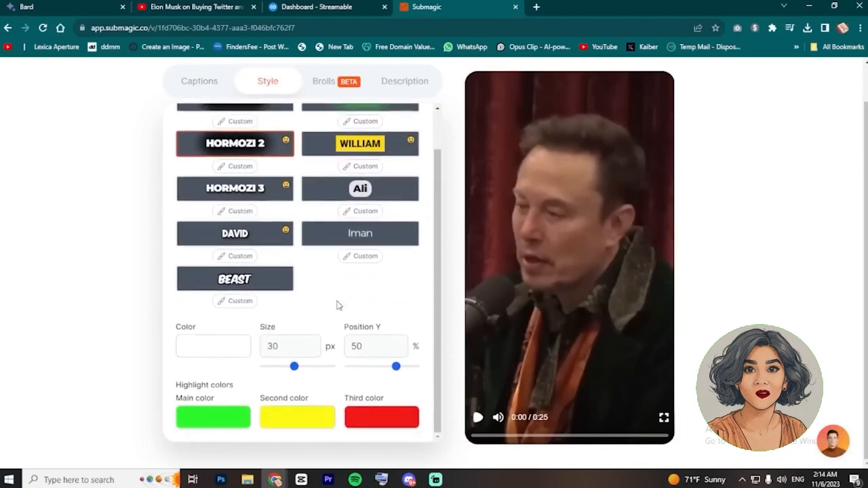
{"action": "scroll", "coordinate": [337, 305], "scroll_direction": "up", "scroll_amount": 1}
{"action": "left_click", "coordinate": [254, 146]}
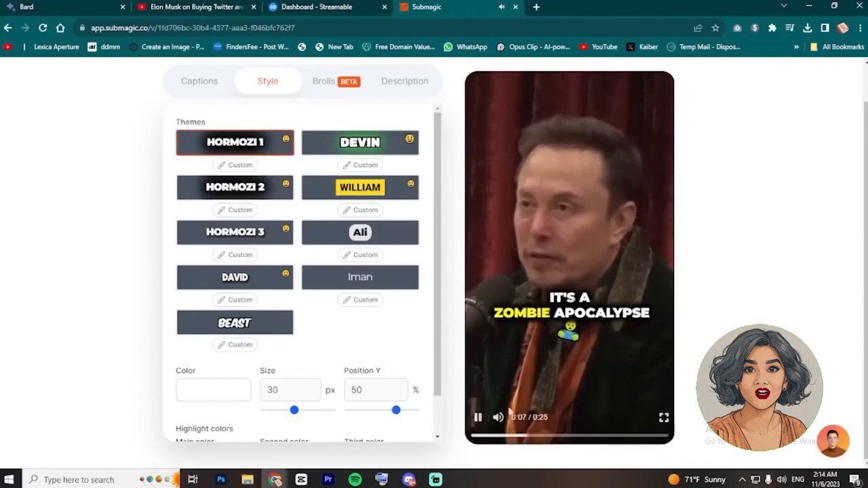
{"action": "left_click", "coordinate": [477, 417]}
Try the Devin caption theme and play the video from the start to preview it
{"action": "left_click", "coordinate": [348, 143]}
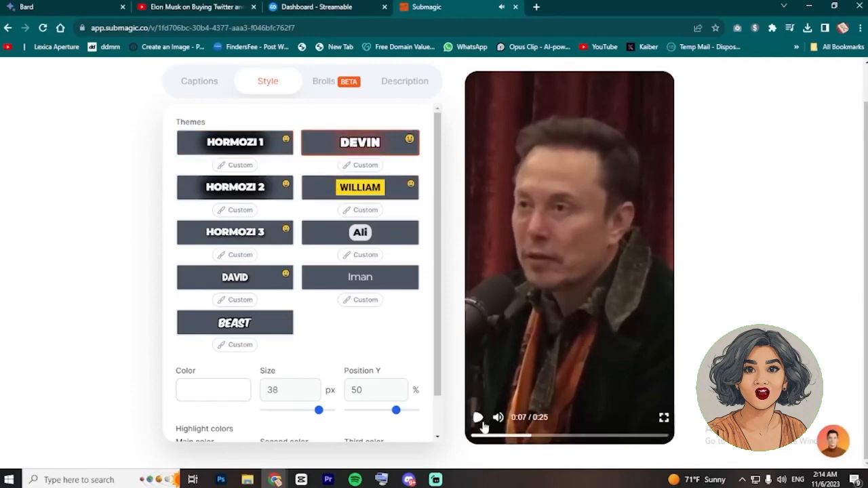
{"action": "left_click_drag", "start_coordinate": [530, 438], "coordinate": [474, 438]}
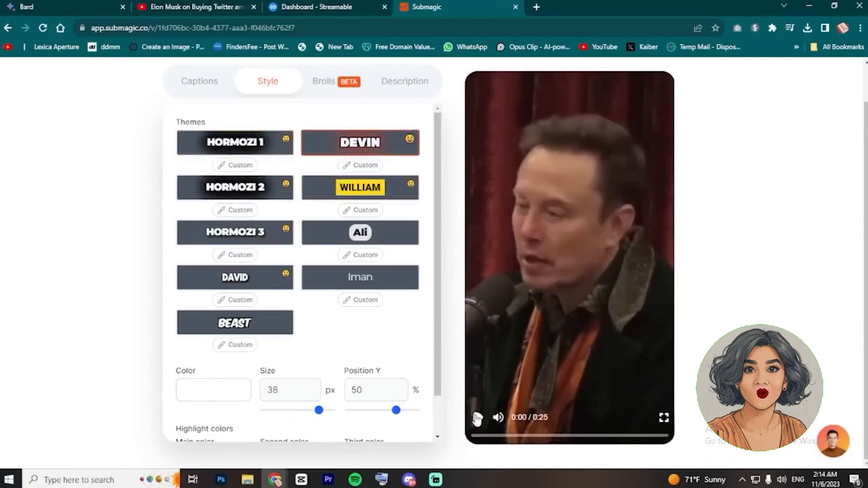
{"action": "left_click", "coordinate": [477, 417]}
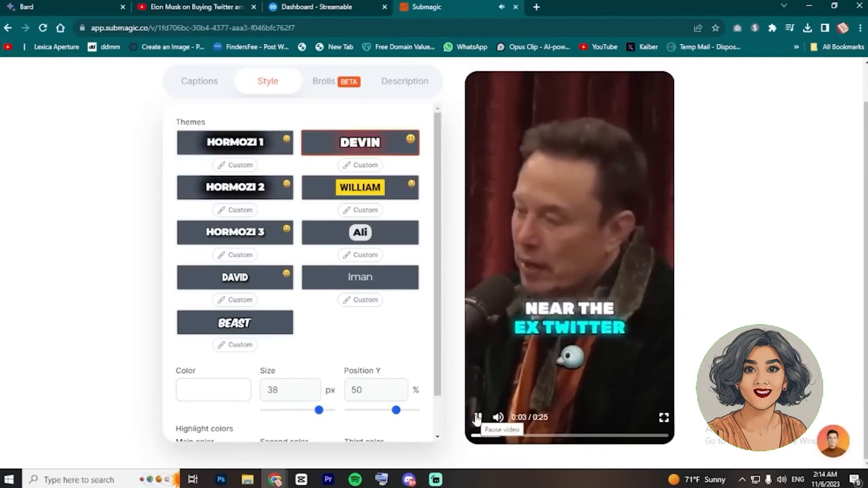
Try the Hormozi 2 and William caption themes and preview William on the video
{"action": "left_click", "coordinate": [236, 188]}
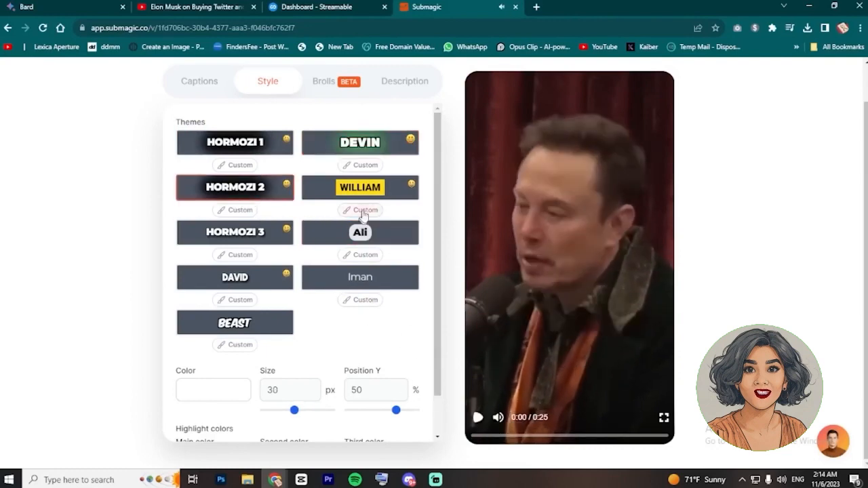
{"action": "left_click", "coordinate": [363, 195]}
{"action": "left_click", "coordinate": [477, 418]}
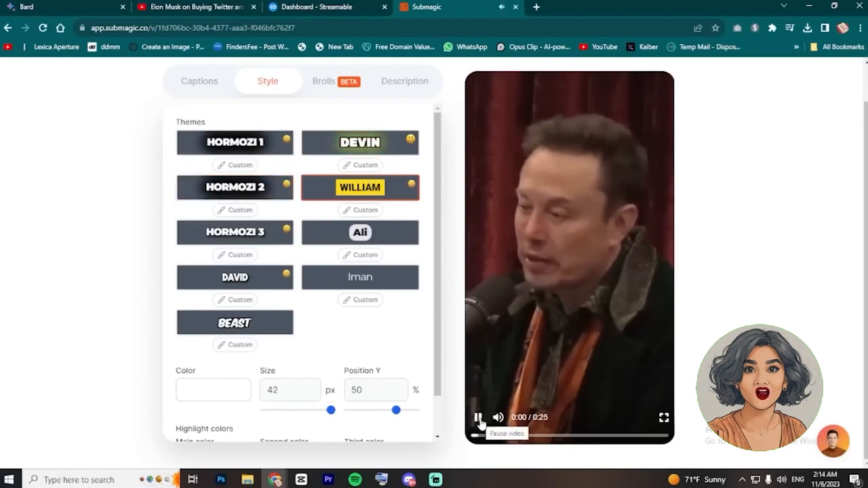
Preview the captions in the Iman theme and in the David theme
{"action": "left_click", "coordinate": [350, 277]}
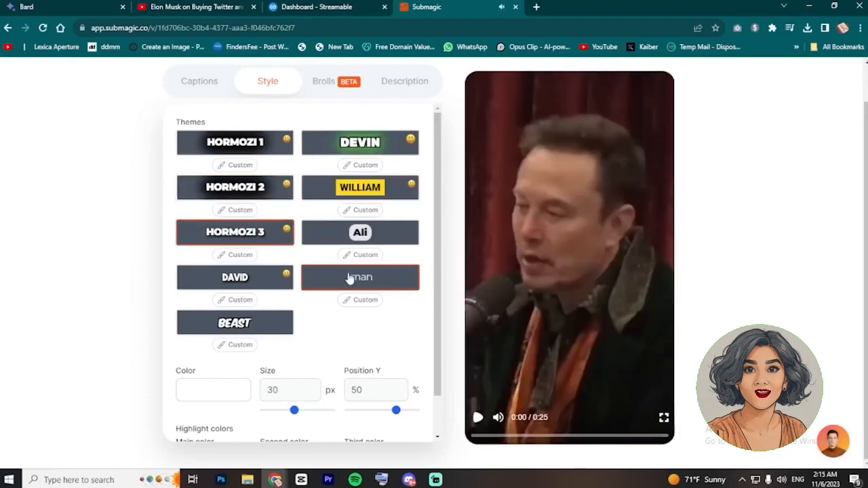
{"action": "left_click", "coordinate": [478, 419]}
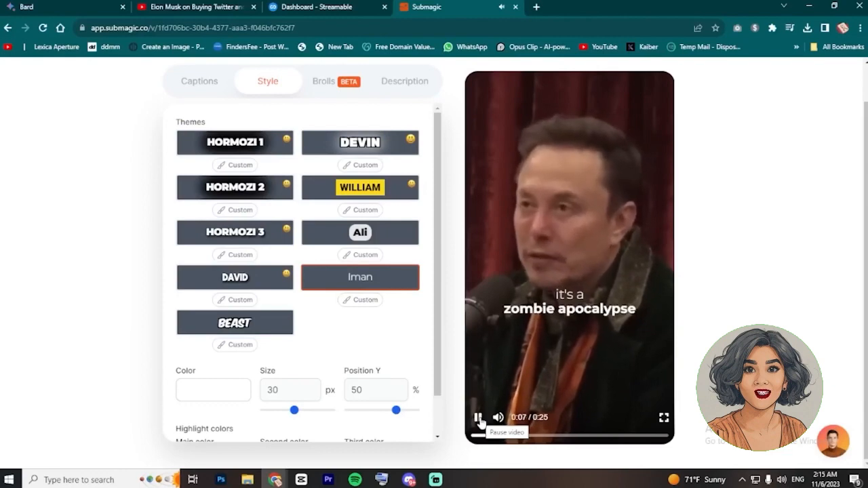
{"action": "left_click", "coordinate": [224, 281]}
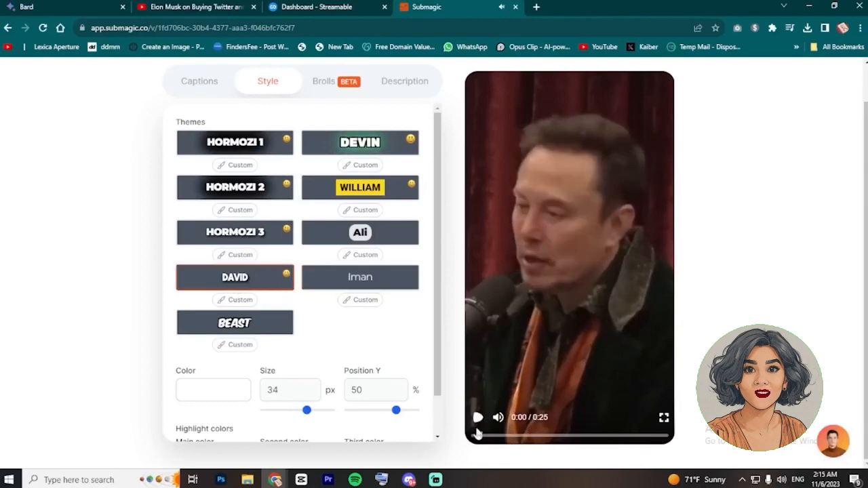
{"action": "left_click", "coordinate": [476, 417]}
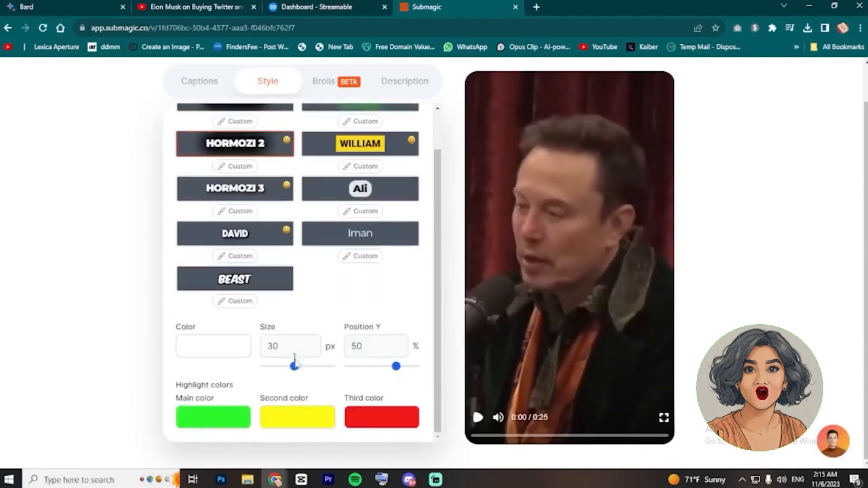
Keep the Hormozi 2 captions at 30 px, set their Position Y to 52% and preview the placement
{"action": "left_click", "coordinate": [478, 419]}
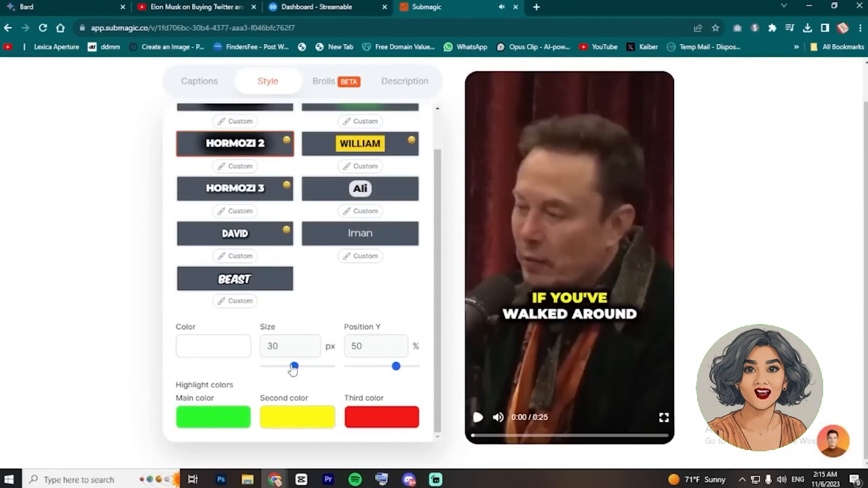
{"action": "mouse_move", "coordinate": [293, 369]}
{"action": "left_mouse_down"}
{"action": "mouse_move", "coordinate": [318, 372]}
{"action": "mouse_move", "coordinate": [287, 377]}
{"action": "mouse_move", "coordinate": [330, 380]}
{"action": "mouse_move", "coordinate": [294, 375]}
{"action": "left_mouse_up"}
{"action": "mouse_move", "coordinate": [399, 369]}
{"action": "left_mouse_down"}
{"action": "mouse_move", "coordinate": [414, 368]}
{"action": "mouse_move", "coordinate": [389, 380]}
{"action": "mouse_move", "coordinate": [399, 382]}
{"action": "left_mouse_up"}
{"action": "left_click", "coordinate": [478, 420]}
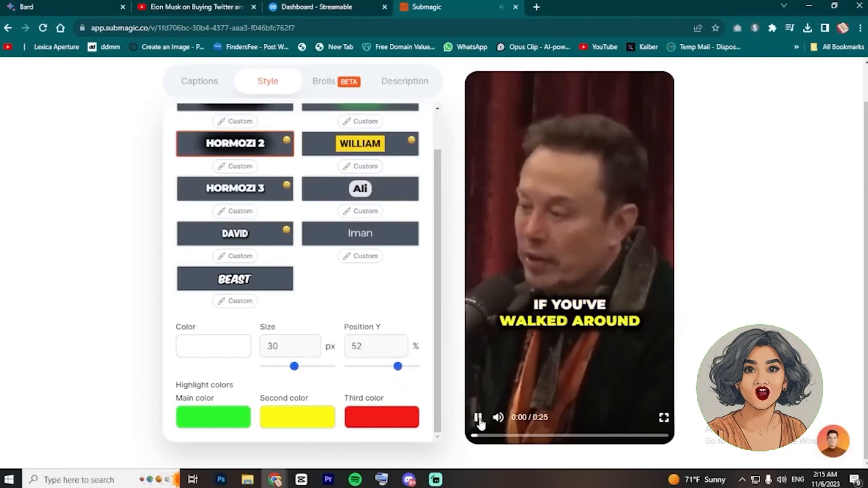
{"action": "left_click", "coordinate": [479, 420]}
Try blue (5588FF) and pink (FF68C9) as the caption text color, and reset it to white (FFFFFF)
{"action": "left_click", "coordinate": [220, 354]}
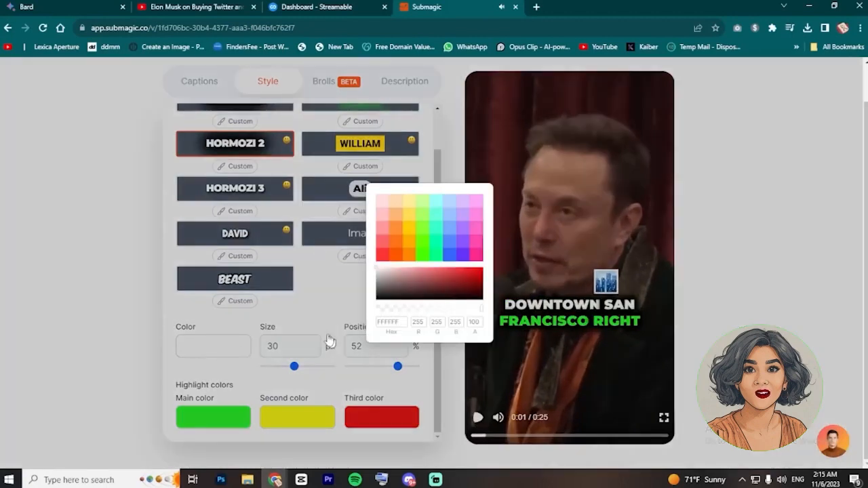
{"action": "left_click", "coordinate": [434, 256]}
{"action": "left_click", "coordinate": [456, 251]}
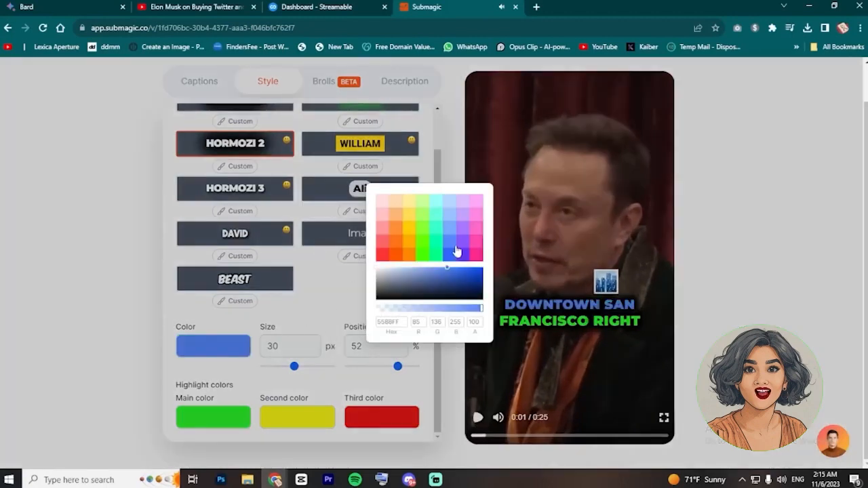
{"action": "left_click", "coordinate": [485, 217]}
{"action": "left_click", "coordinate": [227, 347]}
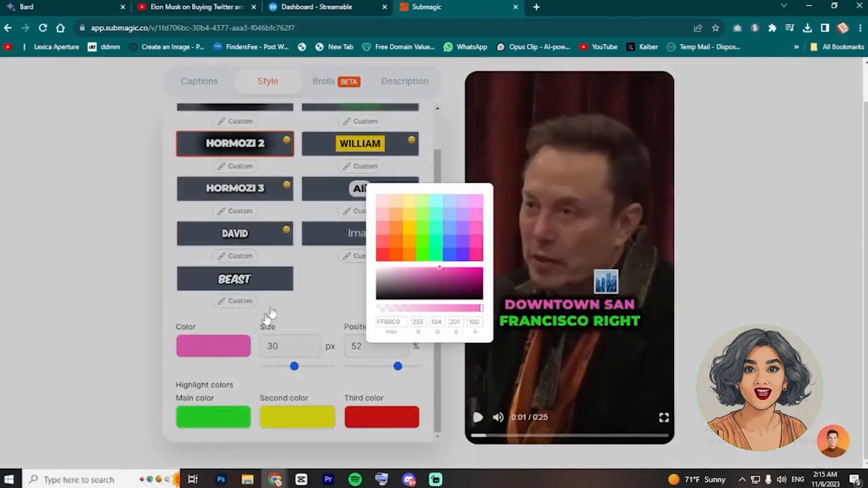
{"action": "left_click_drag", "start_coordinate": [420, 291], "coordinate": [317, 261]}
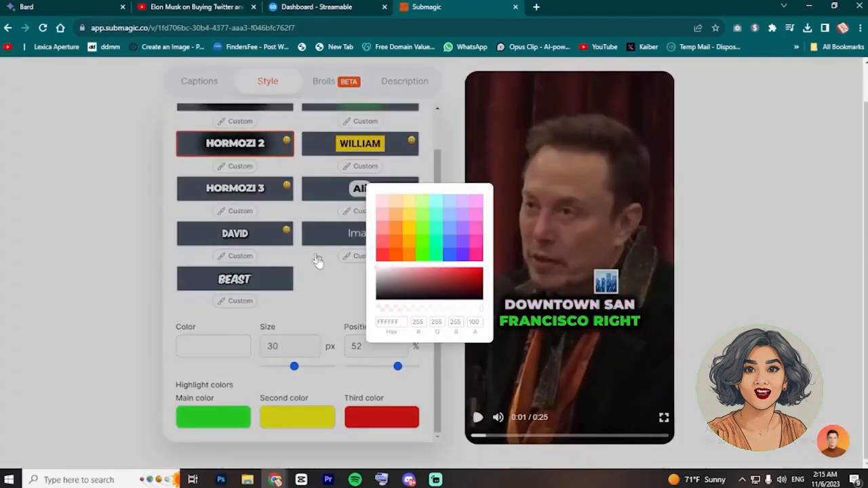
{"action": "left_click", "coordinate": [125, 320]}
In the custom settings of Hormozi 2, try the Eurostile and Rubik fonts and return to Montserrat Light
{"action": "scroll", "coordinate": [248, 178], "scroll_direction": "up", "scroll_amount": 1}
{"action": "left_click", "coordinate": [238, 208]}
{"action": "scroll", "coordinate": [278, 241], "scroll_direction": "down", "scroll_amount": 1}
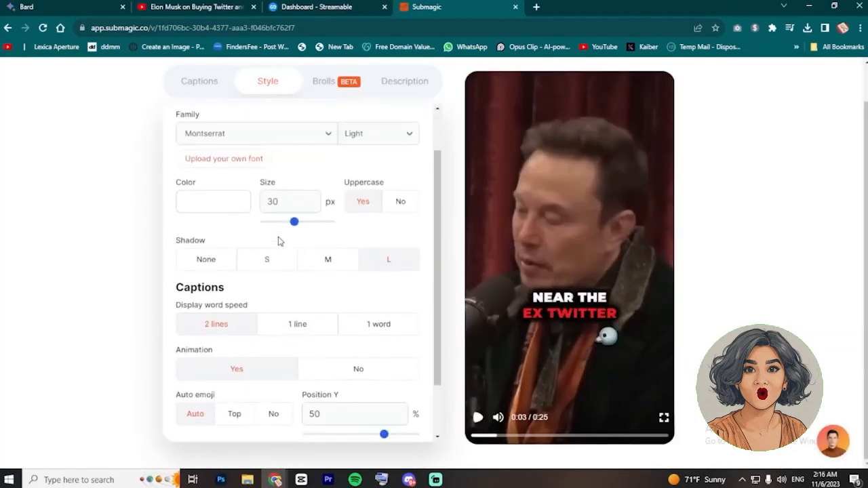
{"action": "left_click", "coordinate": [300, 136]}
{"action": "left_click", "coordinate": [257, 217]}
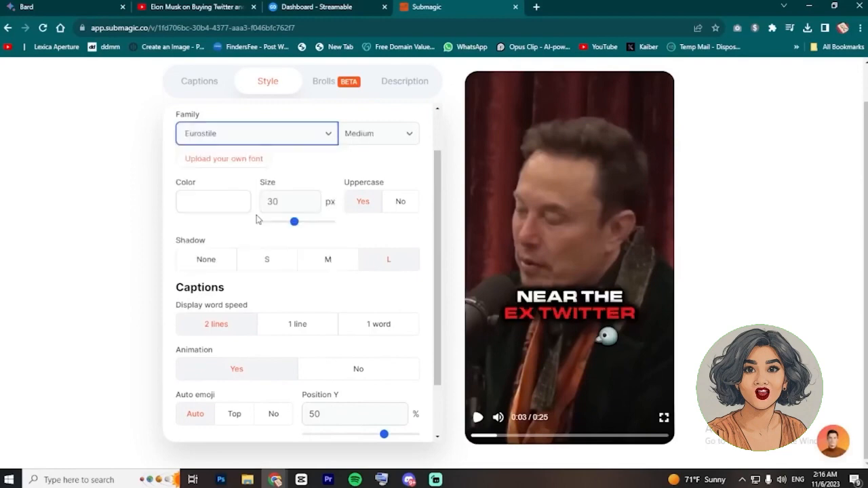
{"action": "left_click", "coordinate": [266, 133]}
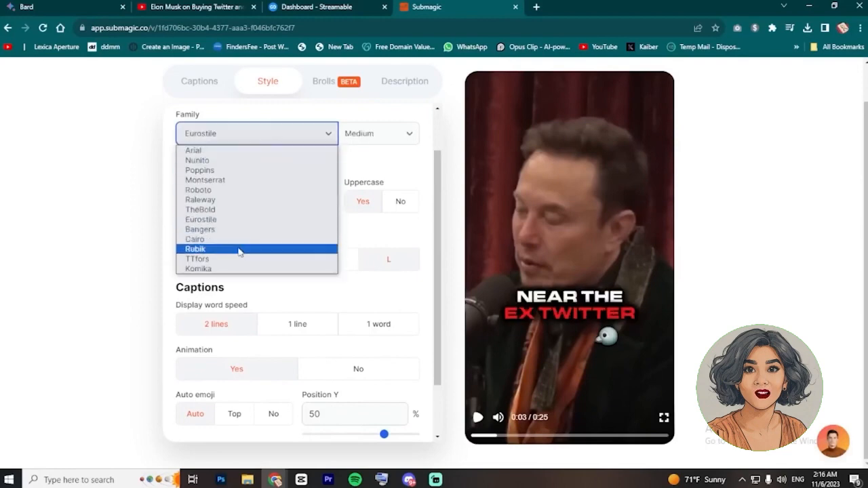
{"action": "left_click", "coordinate": [238, 249]}
{"action": "left_click", "coordinate": [253, 133]}
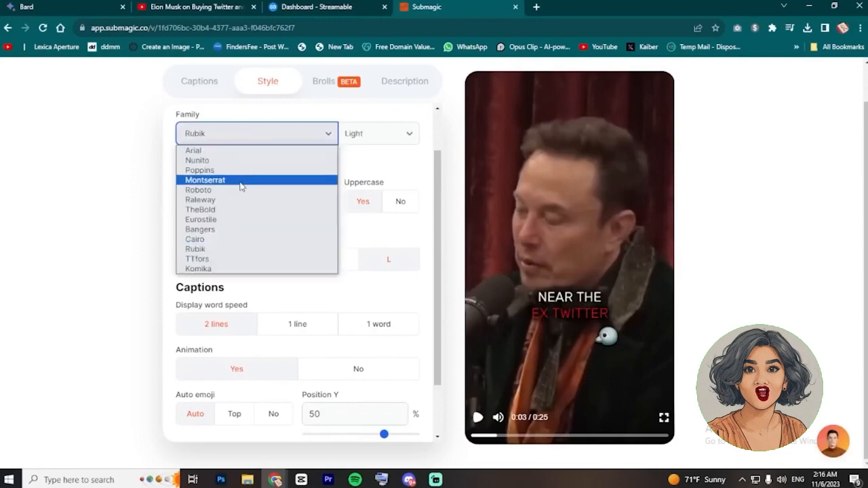
{"action": "left_click", "coordinate": [242, 179]}
{"action": "left_click", "coordinate": [374, 134]}
{"action": "left_click", "coordinate": [378, 180]}
Try the custom theme's captions without uppercase and switch uppercase back on, keeping the size at 30 px
{"action": "scroll", "coordinate": [303, 280], "scroll_direction": "up", "scroll_amount": 1}
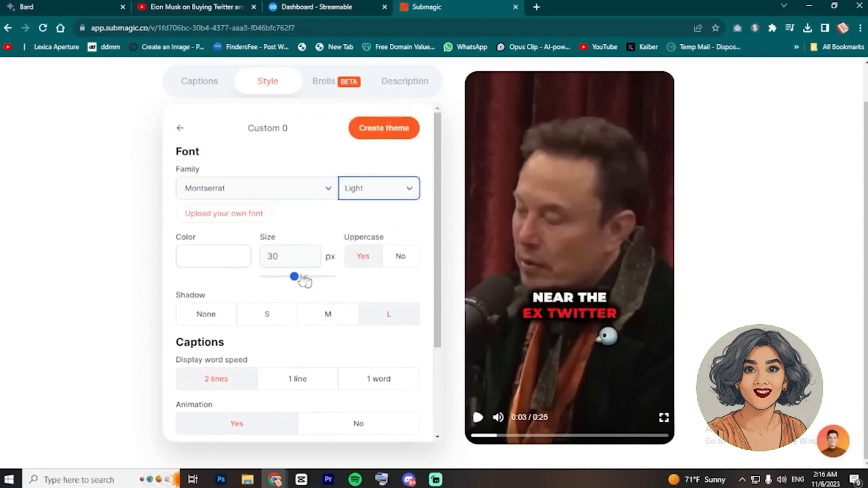
{"action": "mouse_move", "coordinate": [295, 280]}
{"action": "left_mouse_down"}
{"action": "mouse_move", "coordinate": [310, 281]}
{"action": "mouse_move", "coordinate": [294, 281]}
{"action": "left_mouse_up"}
{"action": "left_click", "coordinate": [395, 266]}
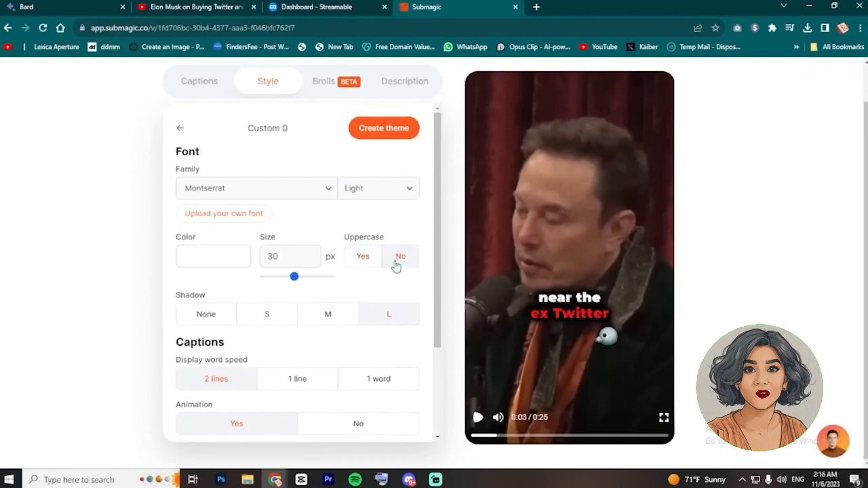
{"action": "left_click", "coordinate": [380, 266]}
Compare the S, M and L caption shadows and choose M for the custom theme
{"action": "scroll", "coordinate": [265, 319], "scroll_direction": "down", "scroll_amount": 1}
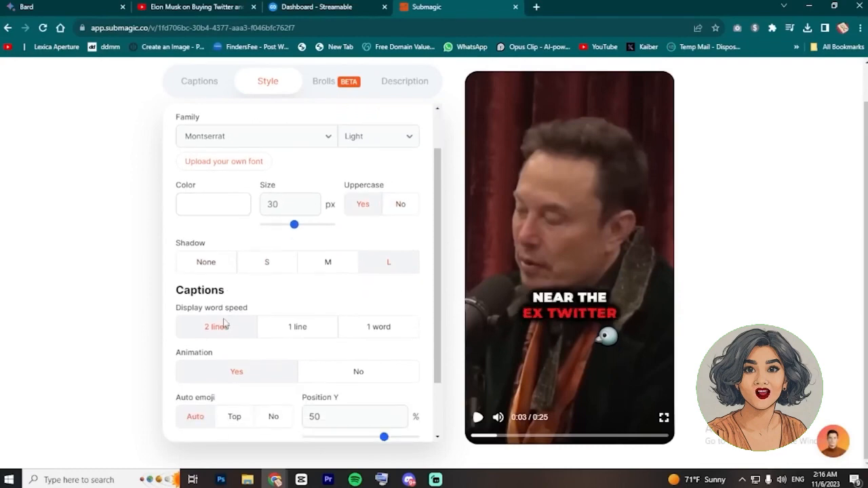
{"action": "left_click", "coordinate": [309, 271]}
{"action": "left_click", "coordinate": [289, 269]}
{"action": "left_click", "coordinate": [360, 265]}
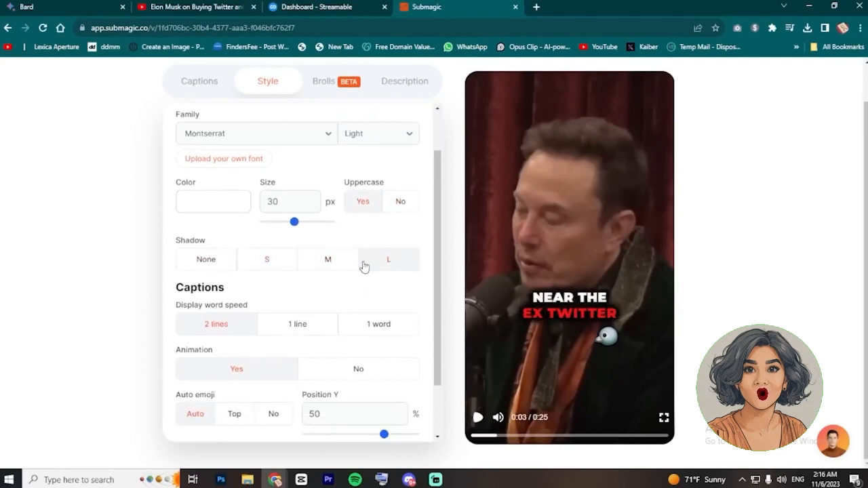
{"action": "left_click", "coordinate": [277, 258]}
{"action": "left_click", "coordinate": [316, 263]}
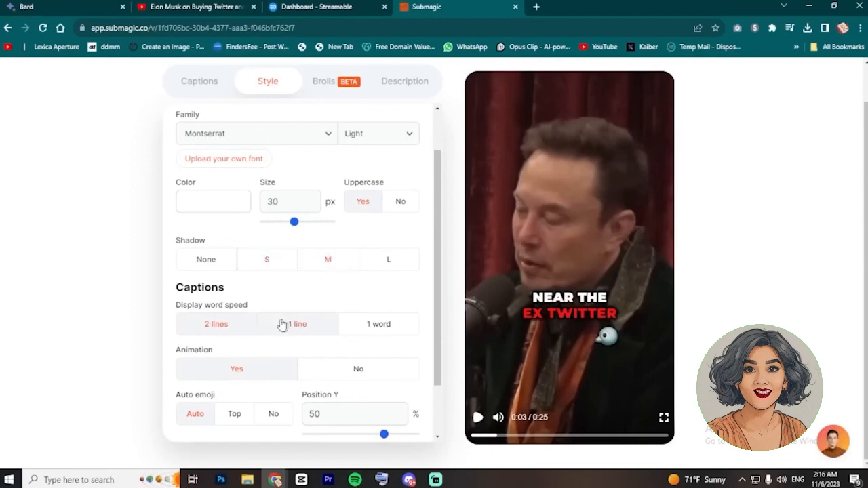
Set the display word speed to 1 line and preview the captions
{"action": "scroll", "coordinate": [258, 322], "scroll_direction": "down", "scroll_amount": 1}
{"action": "left_click", "coordinate": [322, 274]}
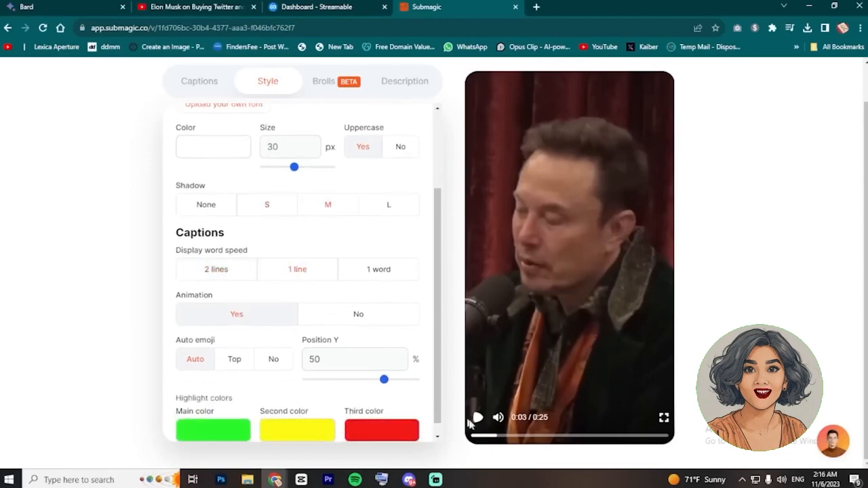
{"action": "left_click", "coordinate": [476, 417]}
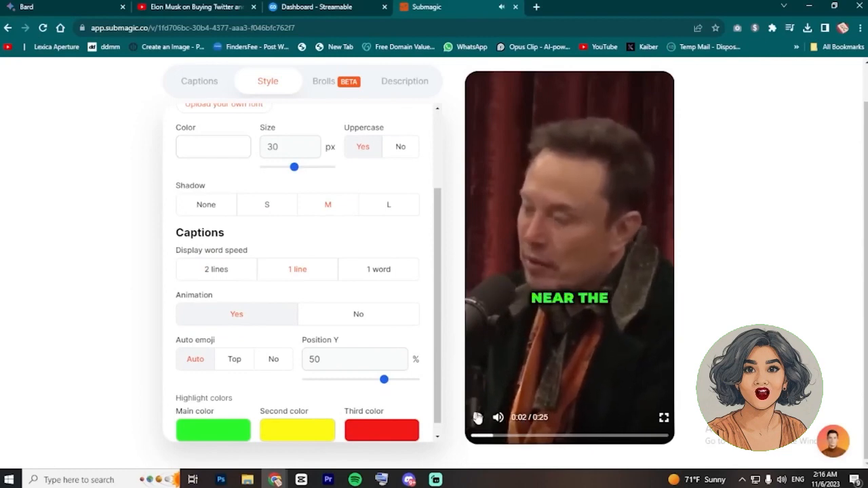
{"action": "left_click", "coordinate": [478, 417]}
Set the display word speed to 1 word, preview the captions and rewind the video
{"action": "left_click", "coordinate": [379, 275]}
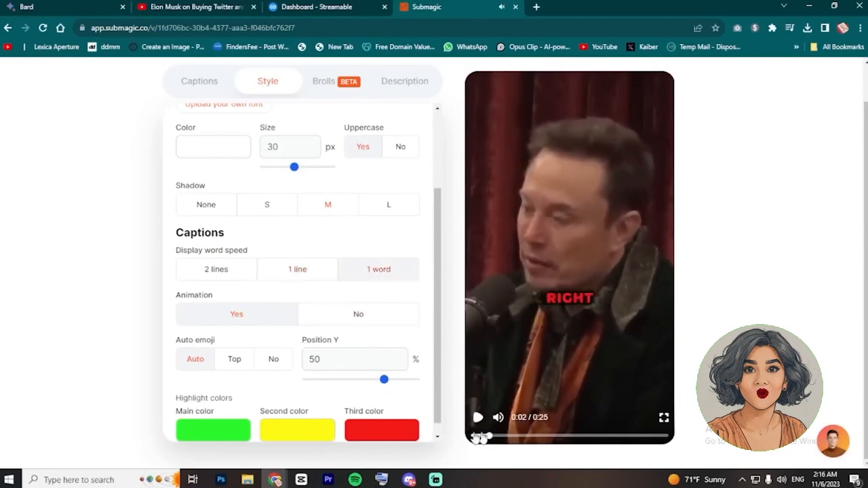
{"action": "left_click", "coordinate": [477, 416]}
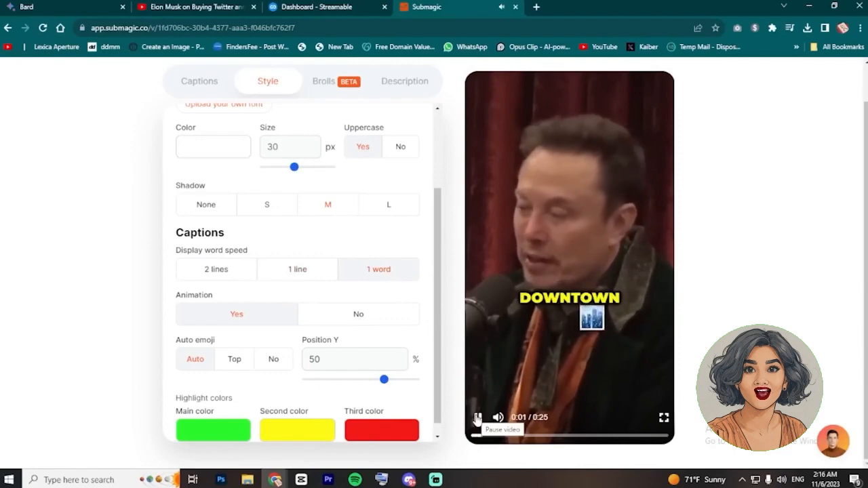
{"action": "left_click", "coordinate": [477, 417]}
{"action": "left_click", "coordinate": [489, 441]}
Set the display word speed to 2 lines, preview it, return to the theme list and rewind the video
{"action": "left_click", "coordinate": [218, 275]}
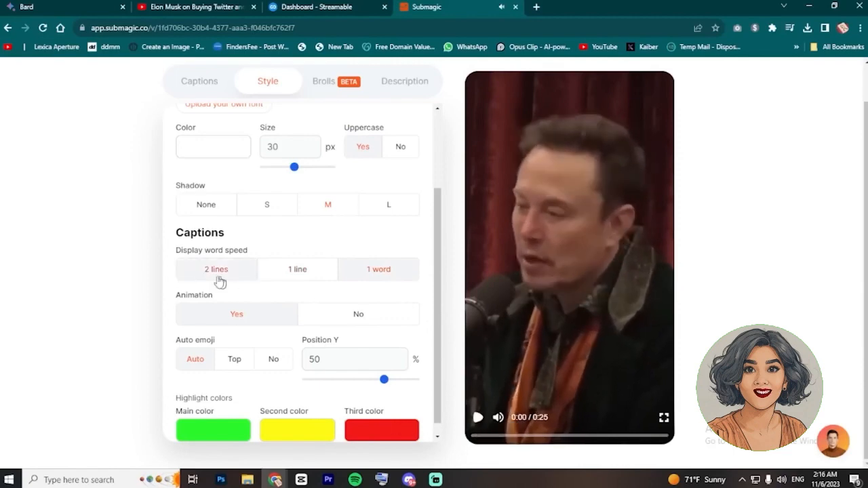
{"action": "left_click", "coordinate": [478, 418]}
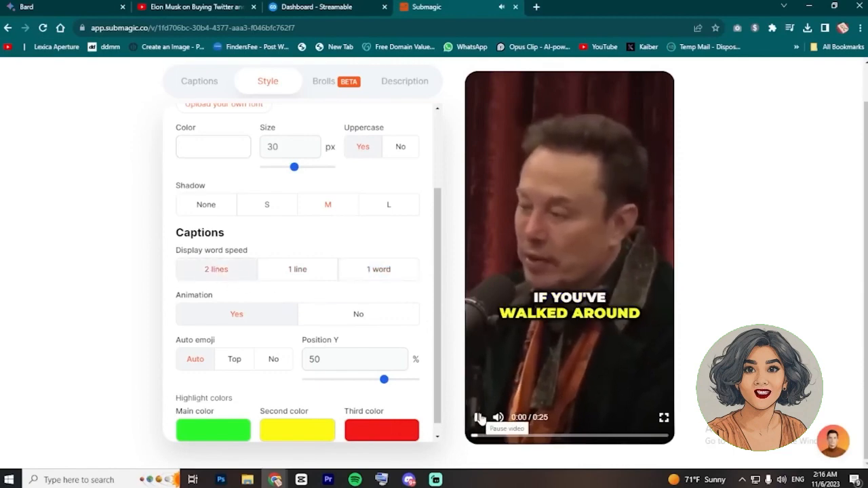
{"action": "left_click", "coordinate": [333, 323]}
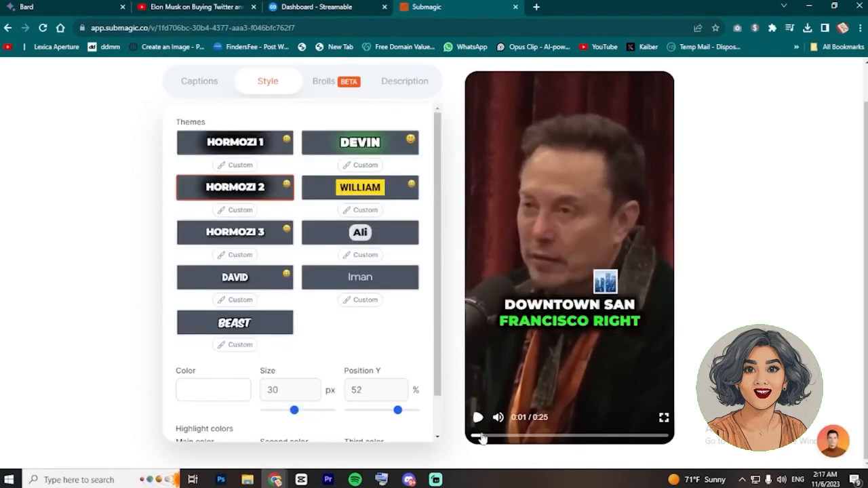
{"action": "left_click_drag", "start_coordinate": [482, 437], "coordinate": [469, 435]}
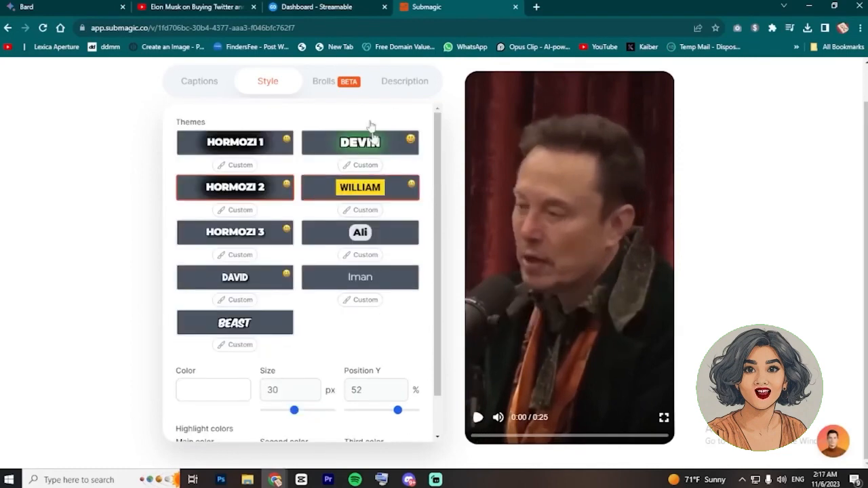
Add the zombie B-roll clip of figures behind a wooden double door to the line "it's a zombie apocalypse"
{"action": "left_click", "coordinate": [328, 85]}
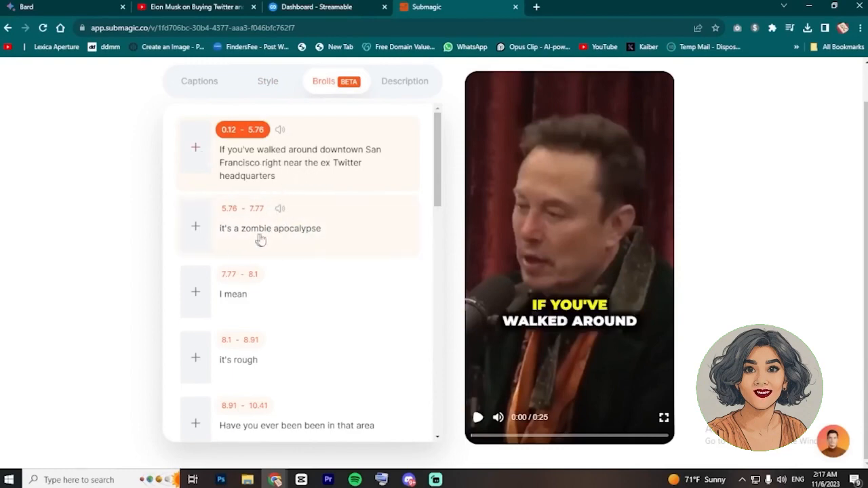
{"action": "left_click", "coordinate": [195, 231]}
{"action": "scroll", "coordinate": [366, 295], "scroll_direction": "down", "scroll_amount": 1}
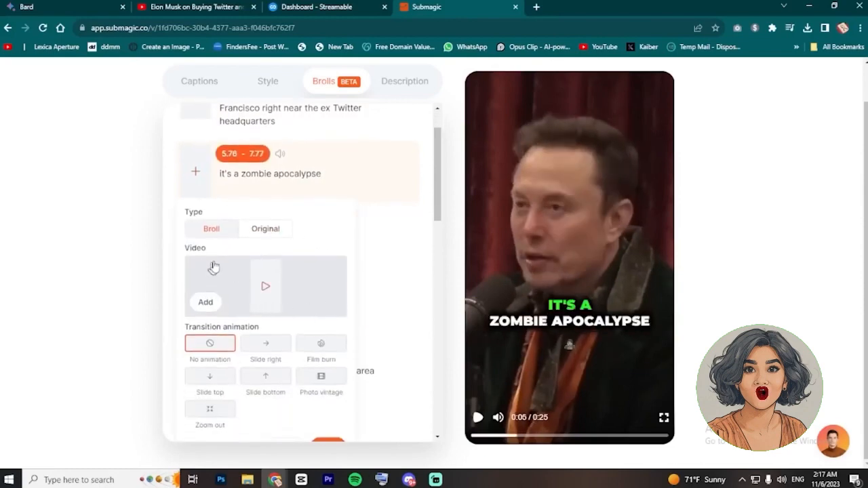
{"action": "left_click", "coordinate": [205, 301]}
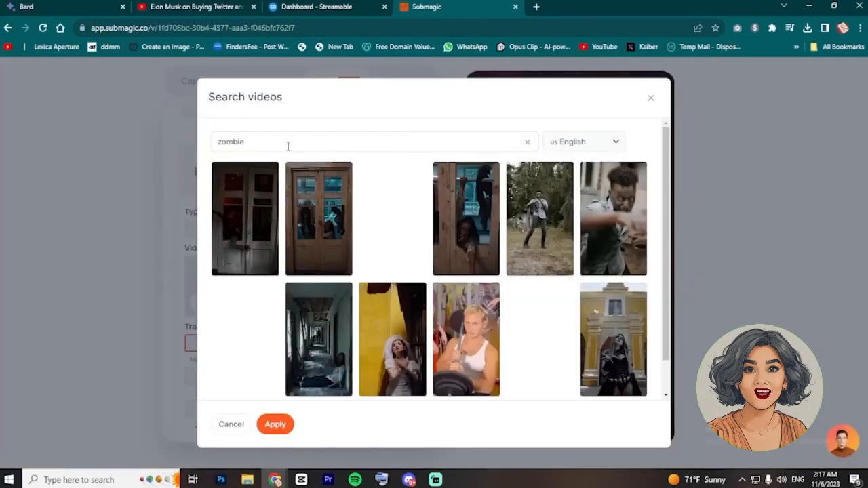
{"action": "scroll", "coordinate": [449, 244], "scroll_direction": "down", "scroll_amount": 1}
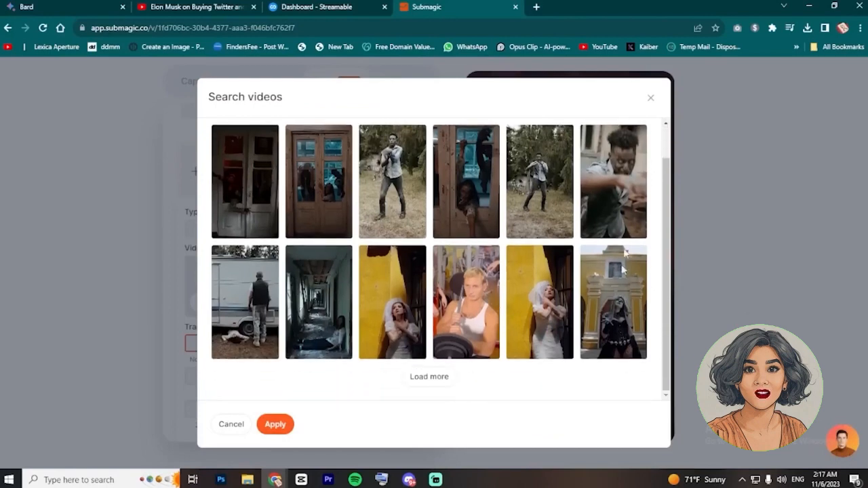
{"action": "left_click", "coordinate": [318, 215]}
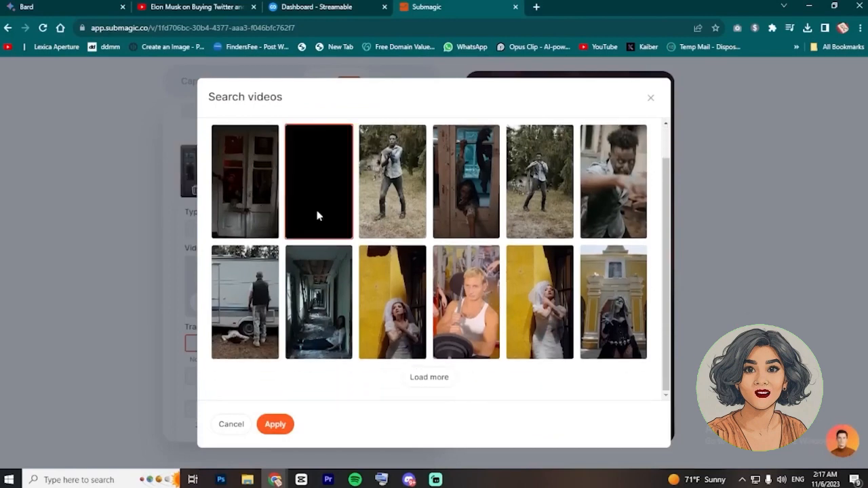
{"action": "left_click", "coordinate": [278, 428]}
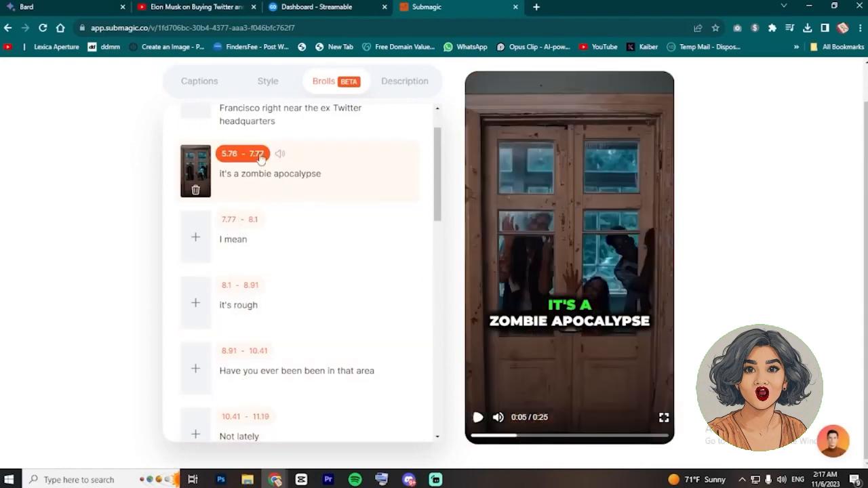
Search B-roll videos for "san fransisco" and add the sunset bridge clip to the line "Until you actually go there"
{"action": "scroll", "coordinate": [203, 271], "scroll_direction": "down", "scroll_amount": 5}
{"action": "left_click", "coordinate": [190, 284]}
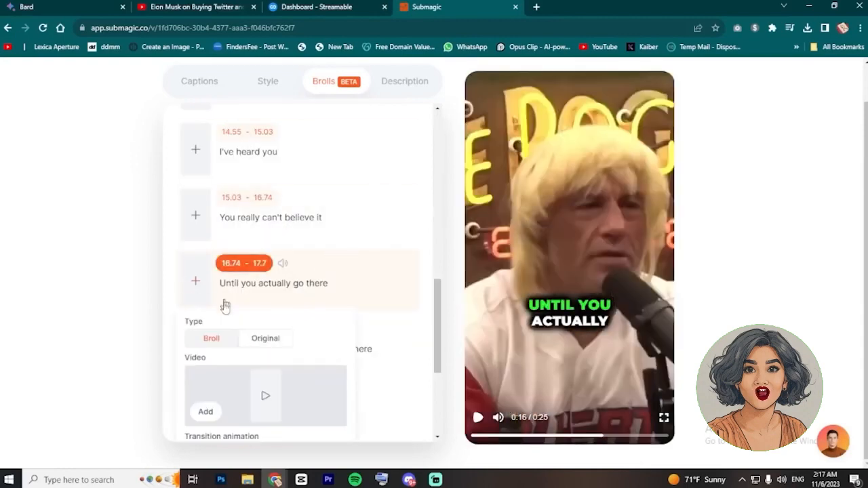
{"action": "left_click", "coordinate": [205, 411]}
{"action": "double_click", "coordinate": [339, 140]}
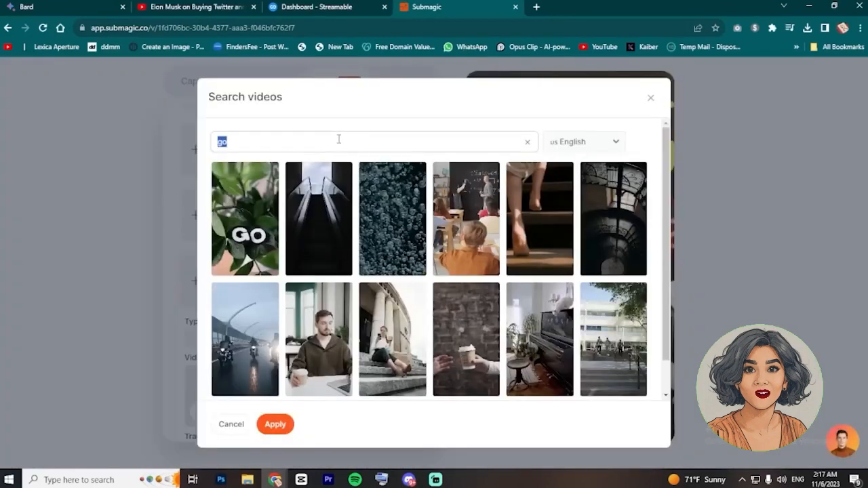
{"action": "type", "text": "san fransisco"}
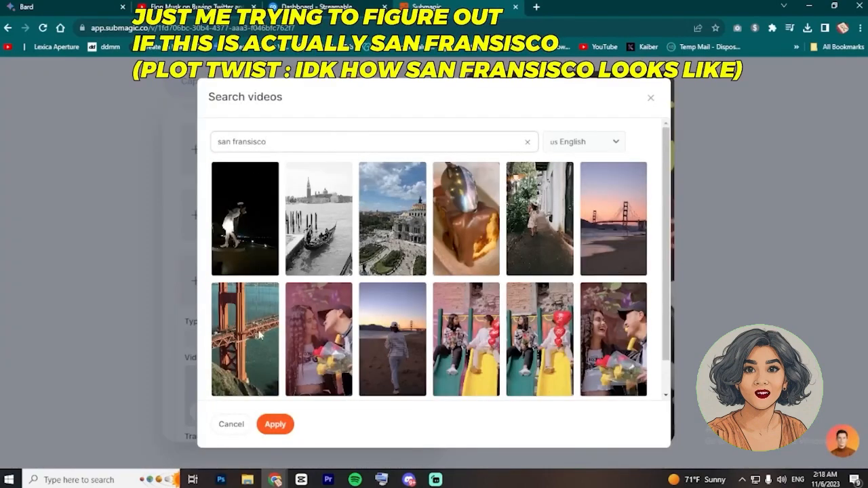
{"action": "left_click", "coordinate": [597, 232]}
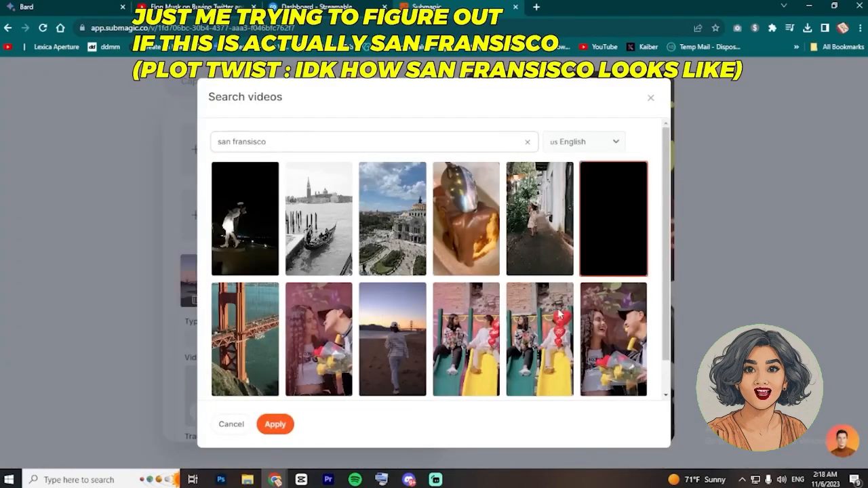
{"action": "left_click", "coordinate": [274, 424]}
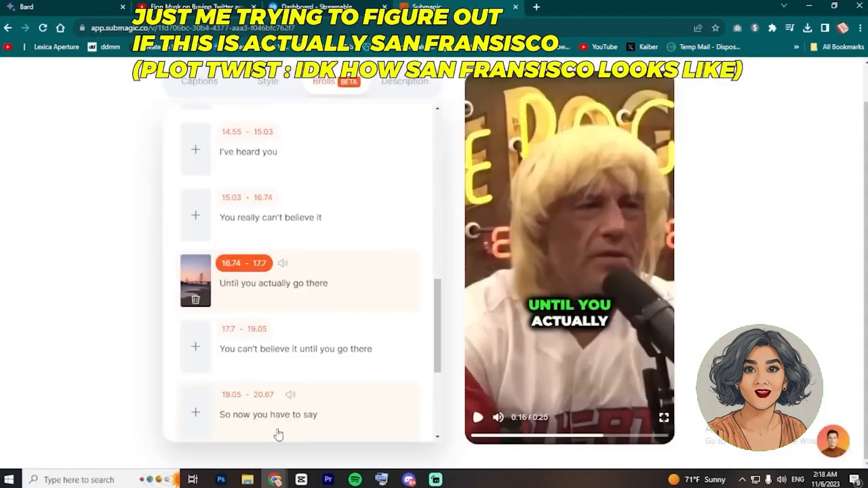
Play the video from the beginning through the zombie B-roll clip and pause it
{"action": "scroll", "coordinate": [179, 333], "scroll_direction": "down", "scroll_amount": 5}
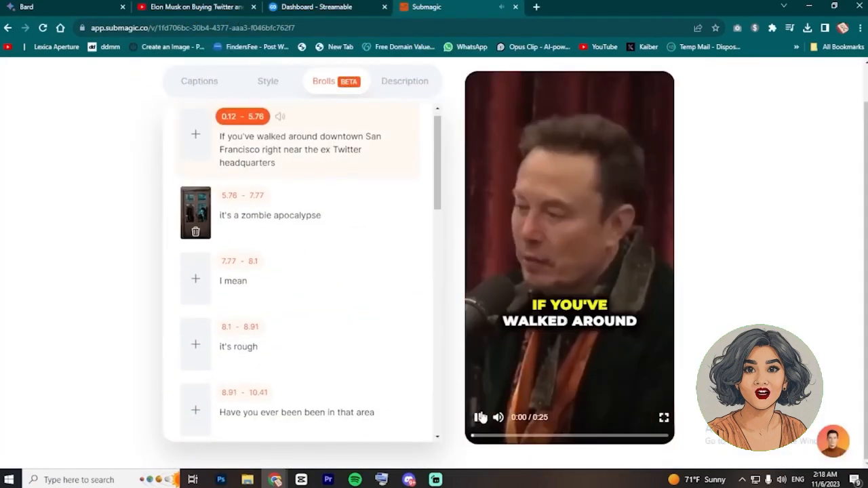
{"action": "left_click", "coordinate": [479, 418]}
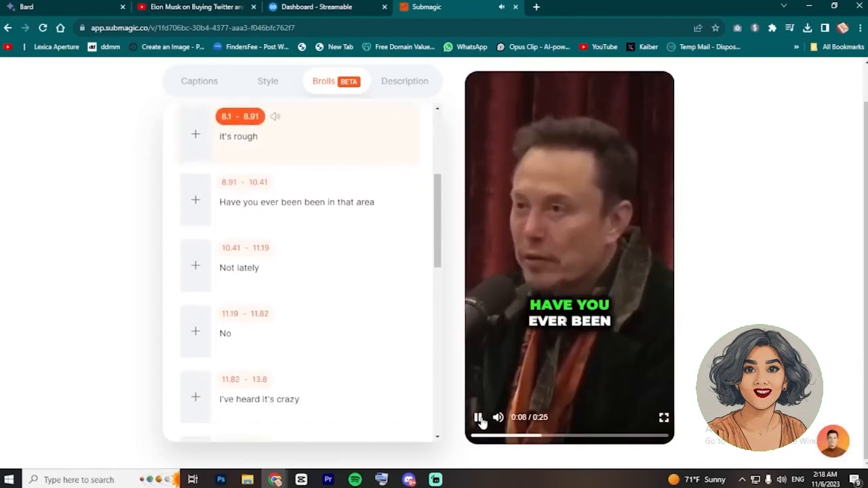
{"action": "left_click", "coordinate": [478, 419]}
Apply the Film burn transition to the B-roll on "it's a zombie apocalypse" and preview that part of the video
{"action": "left_click_drag", "start_coordinate": [440, 242], "coordinate": [441, 170]}
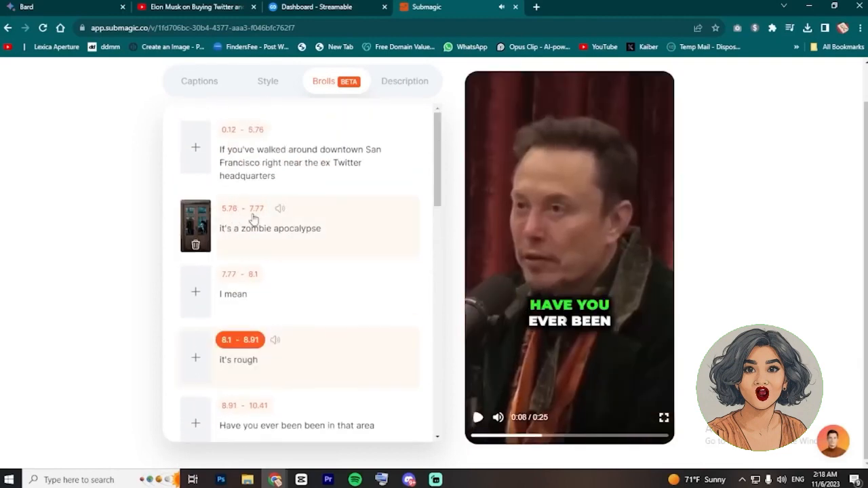
{"action": "left_click", "coordinate": [211, 216]}
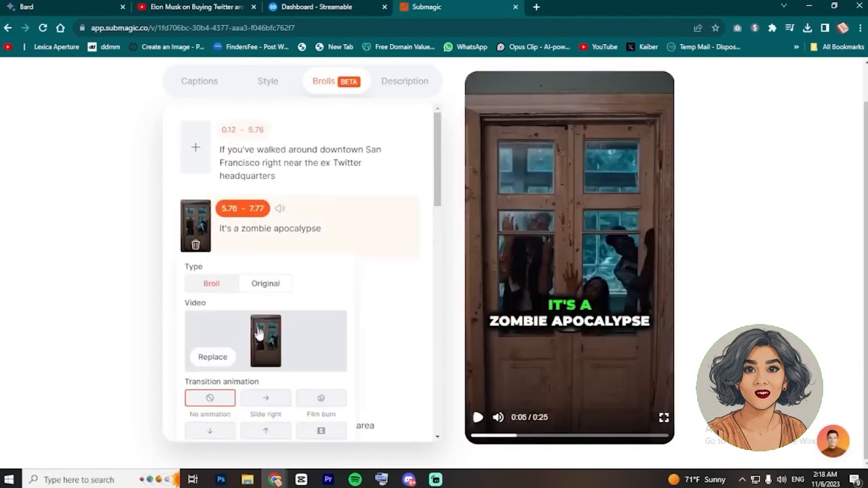
{"action": "scroll", "coordinate": [258, 333], "scroll_direction": "down", "scroll_amount": 2}
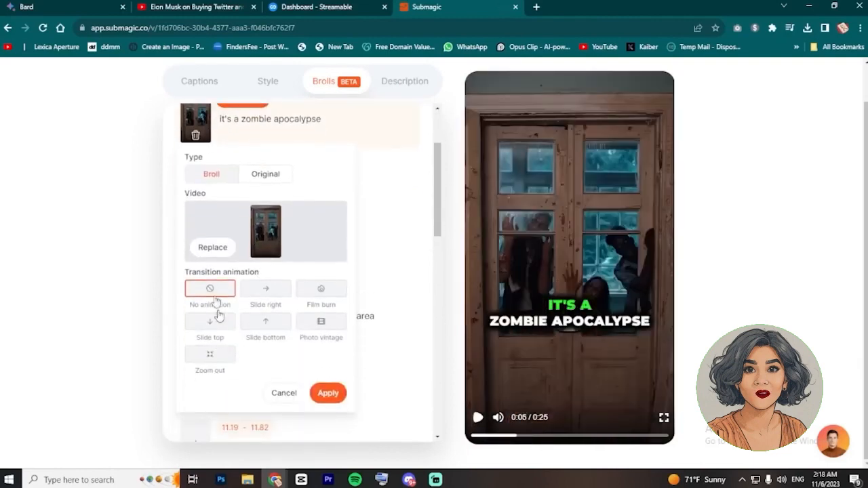
{"action": "left_click", "coordinate": [320, 295]}
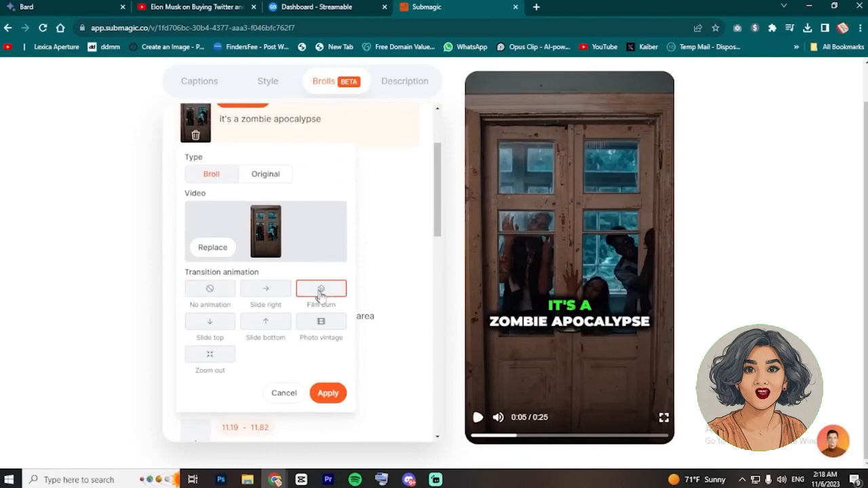
{"action": "left_click", "coordinate": [328, 393]}
{"action": "left_click", "coordinate": [511, 437]}
{"action": "left_click_drag", "start_coordinate": [511, 439], "coordinate": [503, 439]}
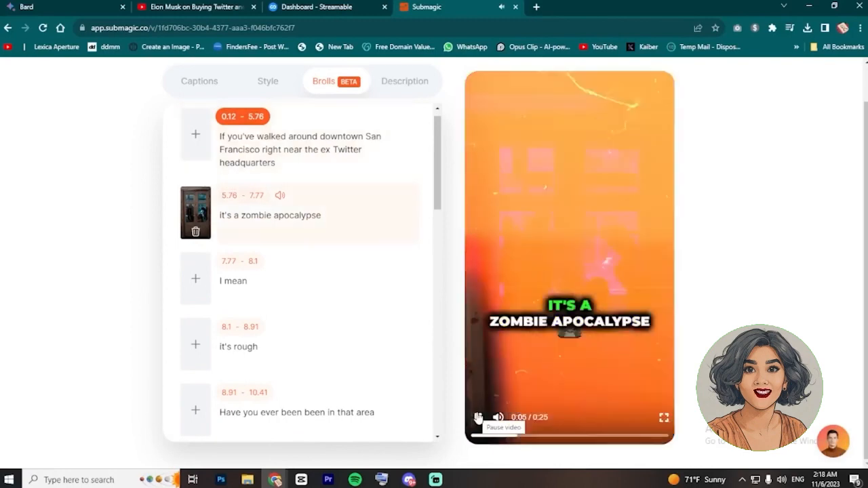
{"action": "left_click", "coordinate": [478, 418]}
Audition the Whoosh Fire sound effect for the line "it's a zombie apocalypse" and close the effects list
{"action": "scroll", "coordinate": [280, 213], "scroll_direction": "up", "scroll_amount": 1}
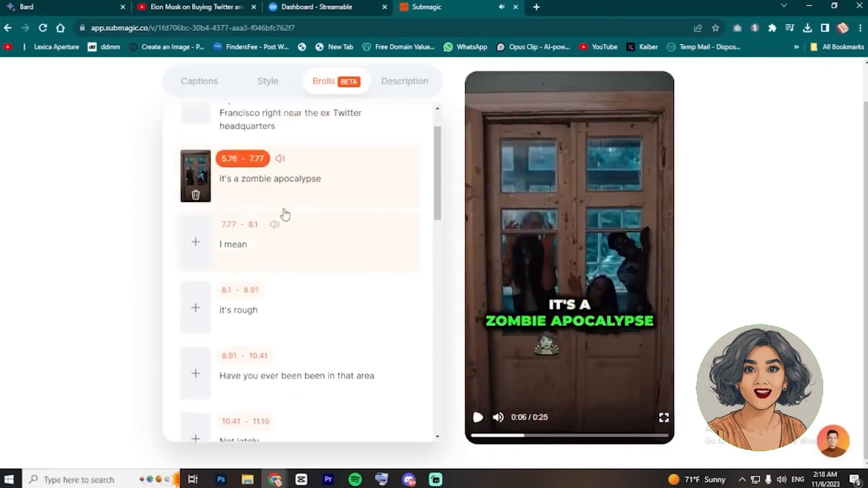
{"action": "left_click", "coordinate": [280, 172]}
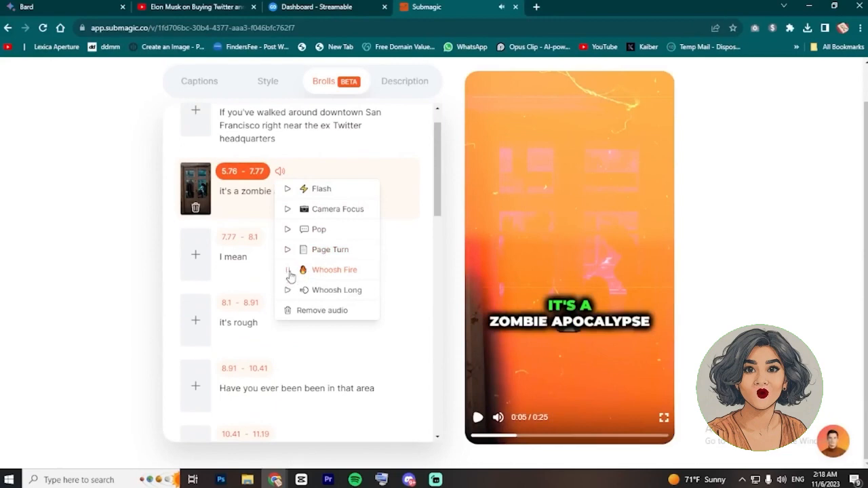
{"action": "left_click", "coordinate": [97, 232]}
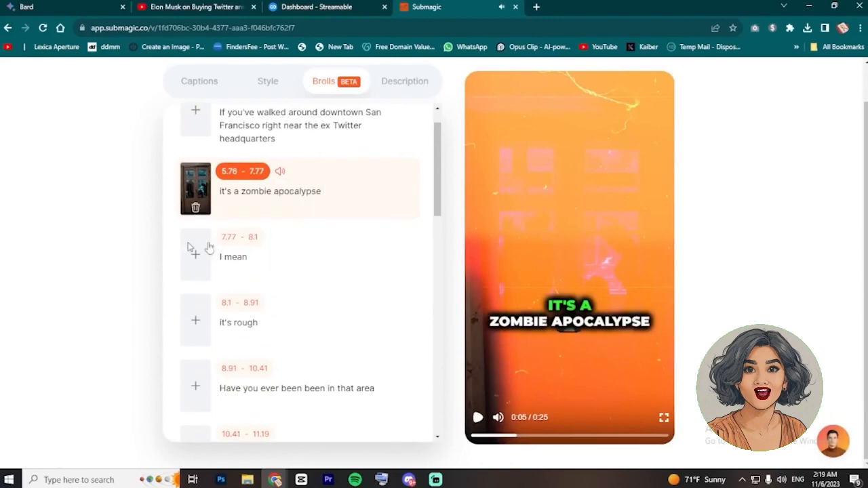
Examine the sound effects offered for the two "I've heard it's crazy" lines
{"action": "scroll", "coordinate": [297, 215], "scroll_direction": "up", "scroll_amount": 1}
{"action": "scroll", "coordinate": [275, 284], "scroll_direction": "down", "scroll_amount": 6}
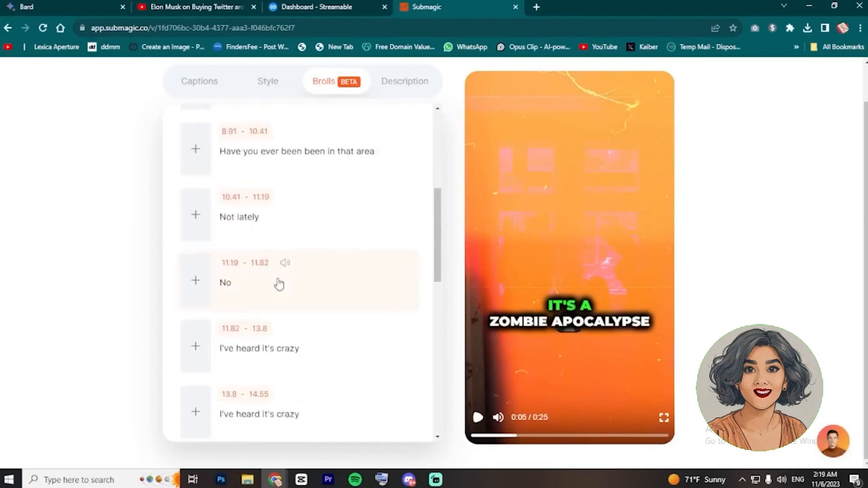
{"action": "left_click", "coordinate": [285, 232]}
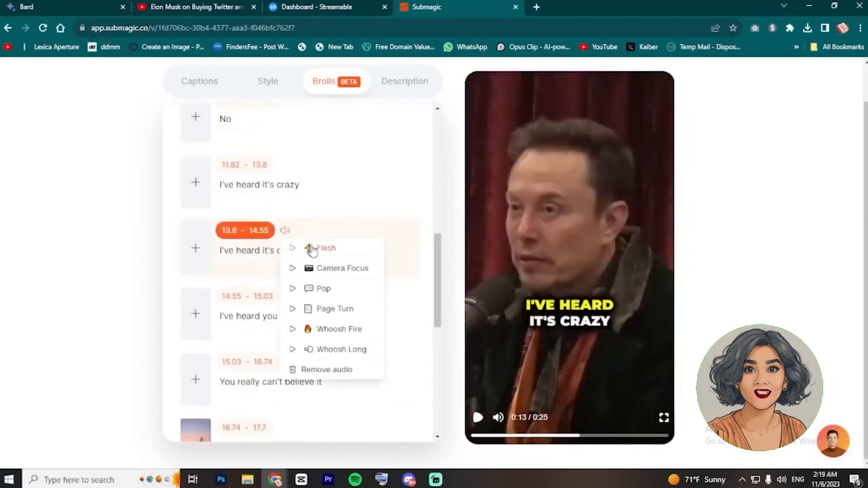
{"action": "scroll", "coordinate": [253, 264], "scroll_direction": "up", "scroll_amount": 1}
{"action": "left_click", "coordinate": [283, 220]}
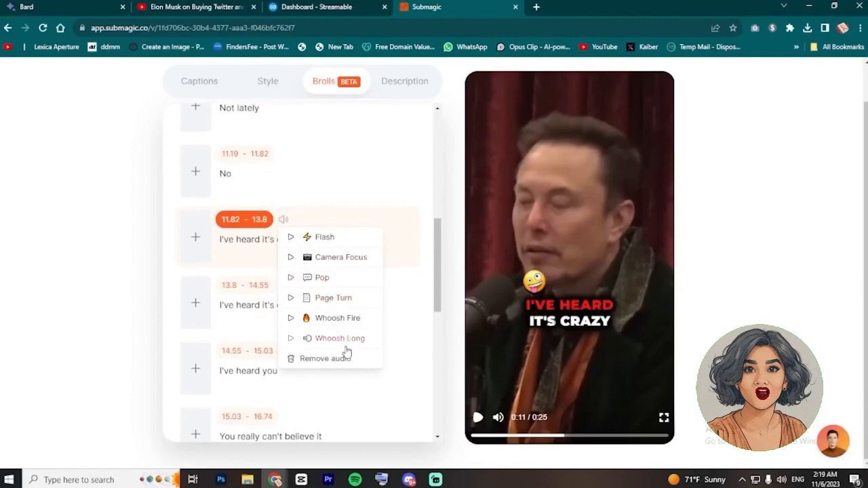
{"action": "left_click", "coordinate": [298, 354]}
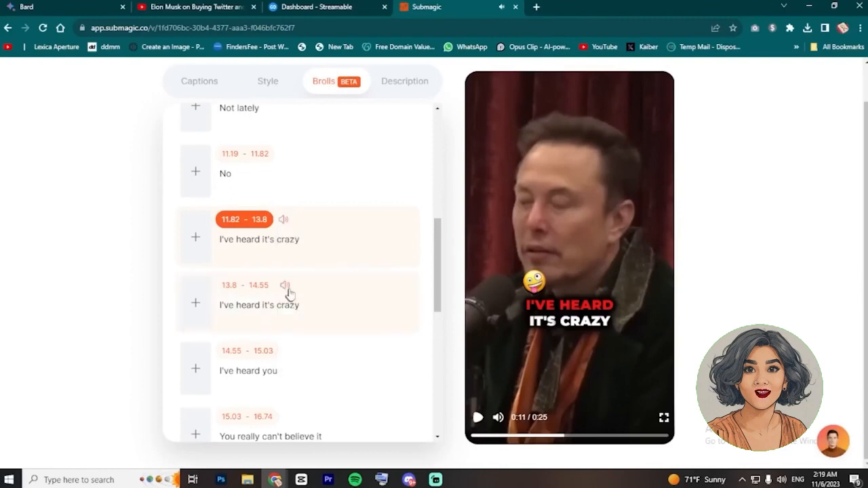
Set the Photo vintage transition on the B-roll for "Until you actually go there" and preview that part of the video
{"action": "scroll", "coordinate": [289, 293], "scroll_direction": "down", "scroll_amount": 3}
{"action": "left_click", "coordinate": [283, 320]}
{"action": "left_click", "coordinate": [593, 437]}
{"action": "left_click", "coordinate": [196, 335]}
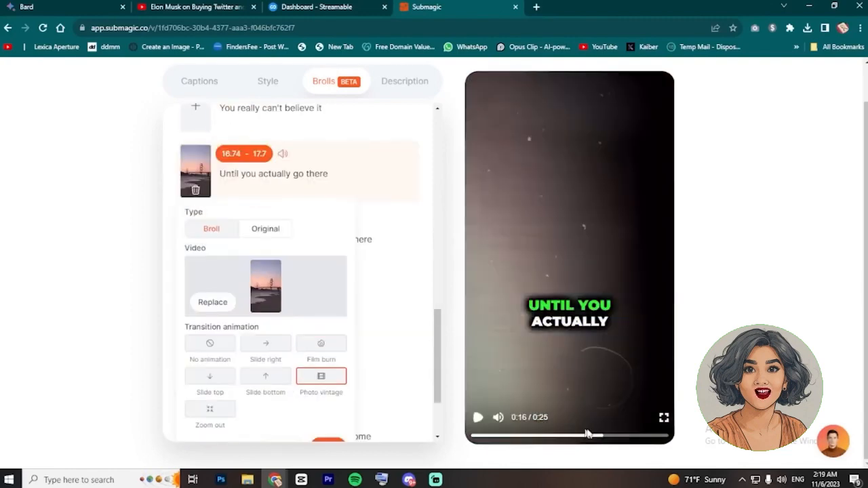
{"action": "left_click", "coordinate": [477, 418]}
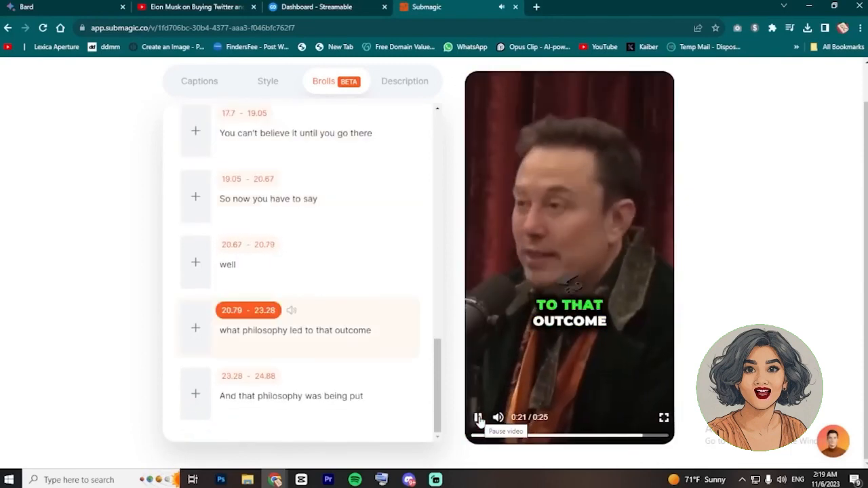
{"action": "left_click", "coordinate": [479, 419]}
Review the AI-generated description and hashtags for the video
{"action": "scroll", "coordinate": [331, 217], "scroll_direction": "up", "scroll_amount": 12}
{"action": "left_click", "coordinate": [410, 84]}
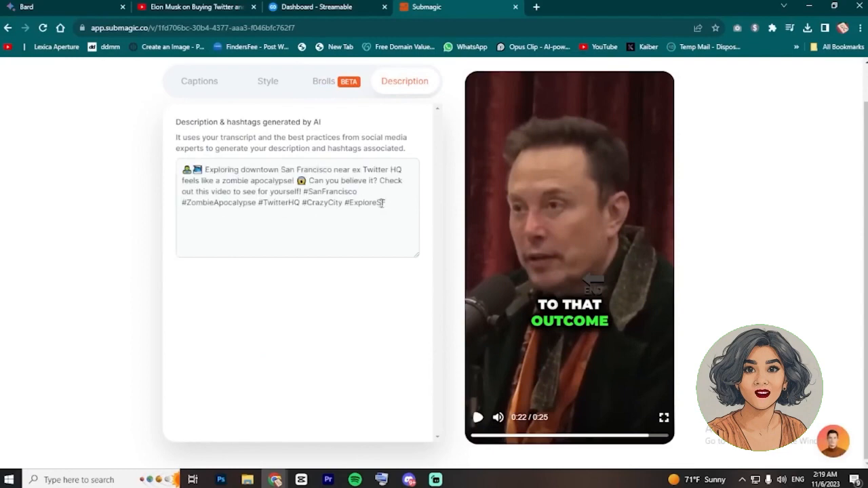
{"action": "left_click_drag", "start_coordinate": [382, 202], "coordinate": [155, 163]}
{"action": "left_click", "coordinate": [245, 182]}
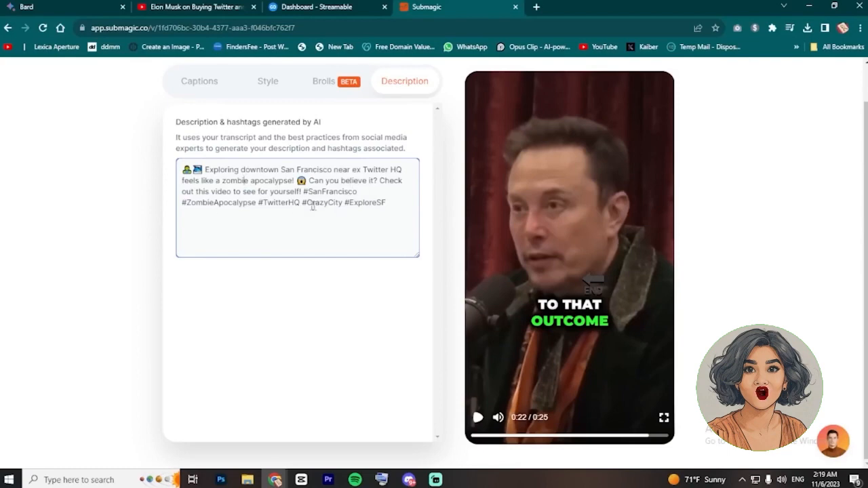
Return to the captions list and export the finished video
{"action": "left_click", "coordinate": [201, 87]}
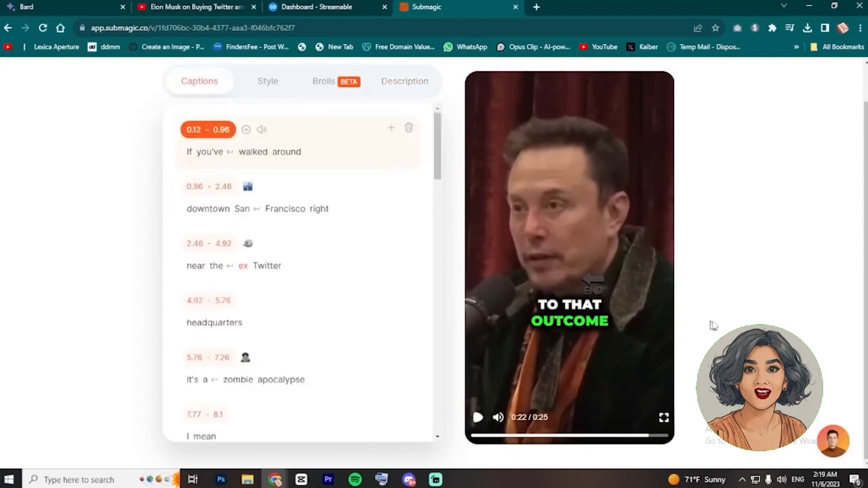
{"action": "scroll", "coordinate": [713, 326], "scroll_direction": "up", "scroll_amount": 1}
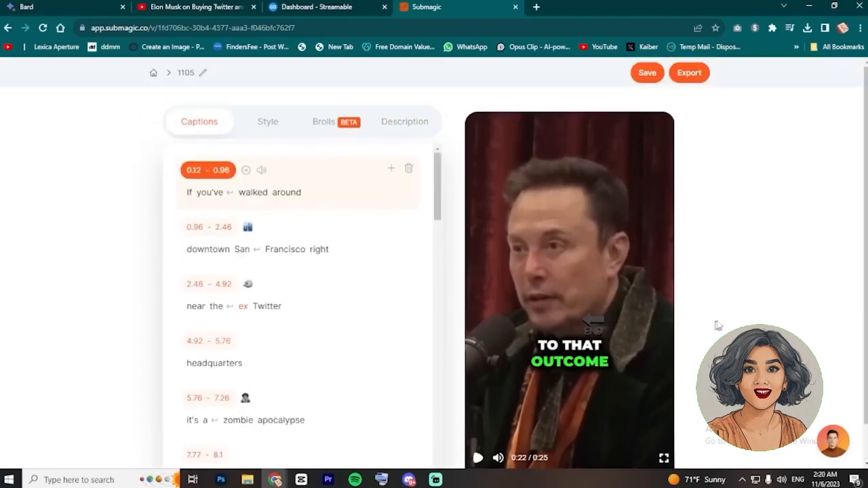
{"action": "left_click", "coordinate": [692, 74]}
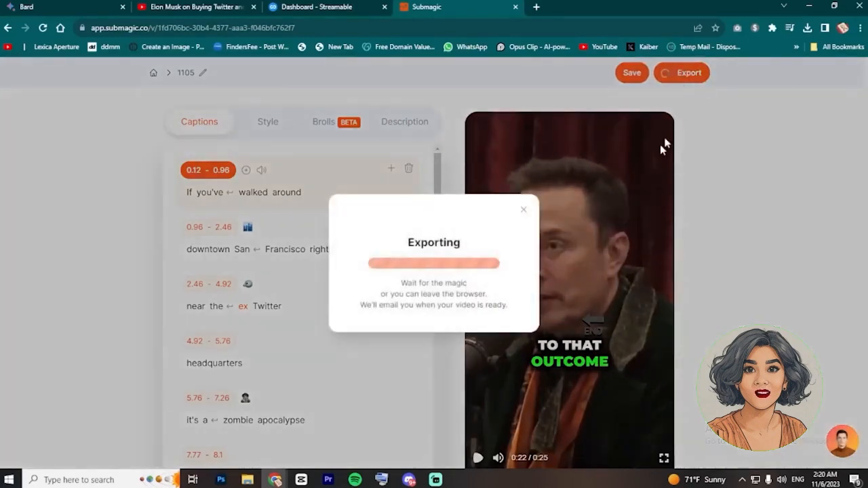
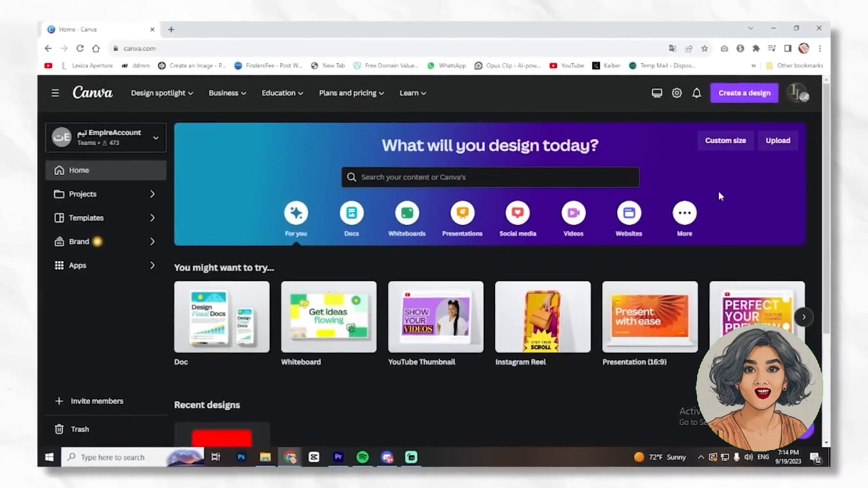
Create a blank vertical Mobile Video design by searching the design types for "short"
{"action": "left_click", "coordinate": [723, 98]}
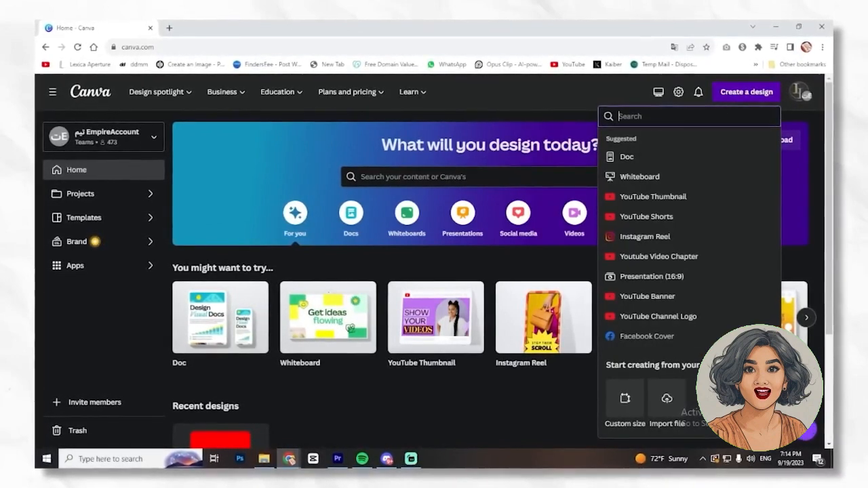
{"action": "type", "text": "short"}
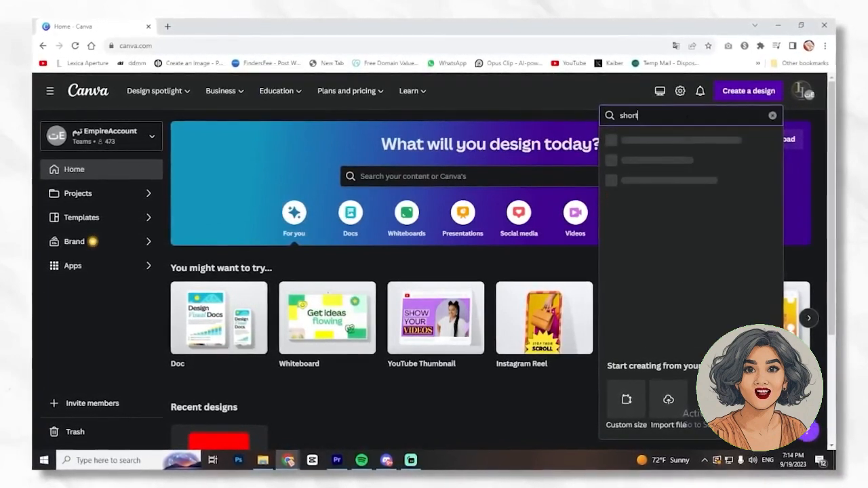
{"action": "left_click", "coordinate": [682, 146]}
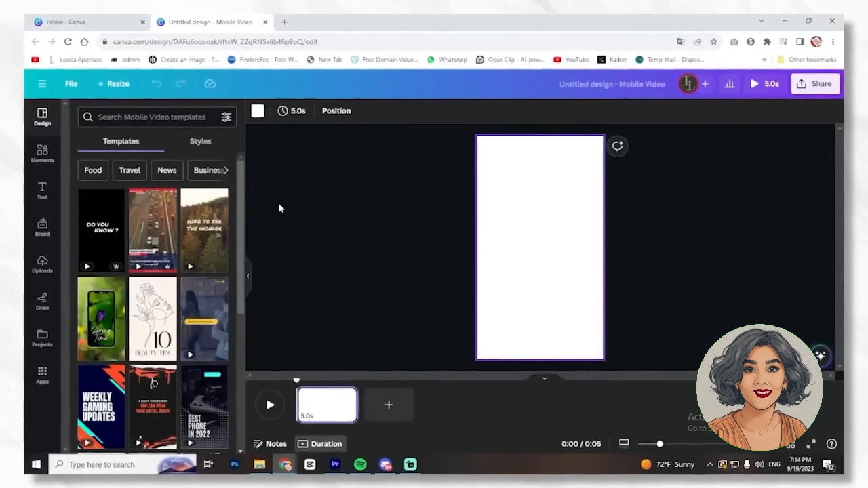
Add a square shape, colour it red, and enlarge it to cover the upper half of the page
{"action": "left_click", "coordinate": [38, 155]}
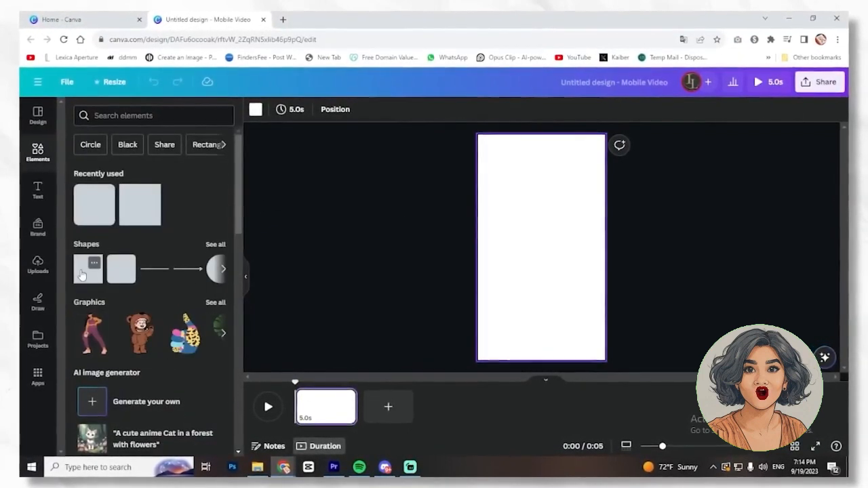
{"action": "left_click", "coordinate": [88, 268]}
{"action": "left_click", "coordinate": [306, 109]}
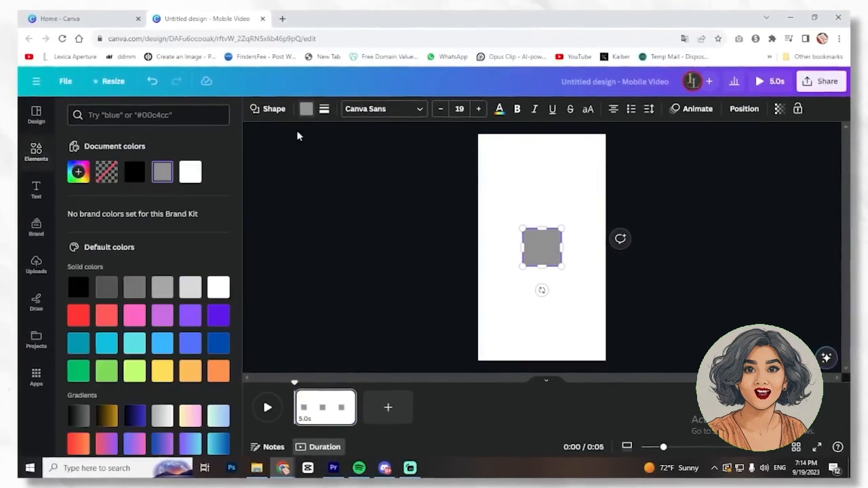
{"action": "left_click", "coordinate": [82, 174]}
{"action": "left_click_drag", "start_coordinate": [209, 226], "coordinate": [308, 196]}
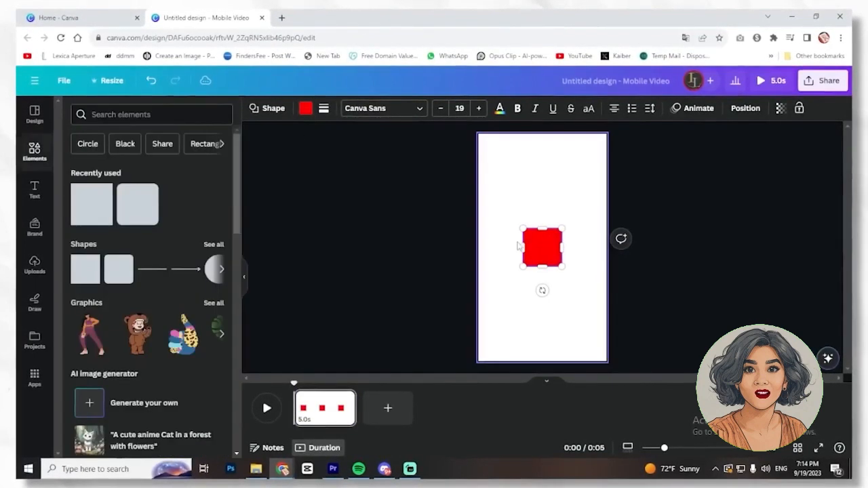
{"action": "left_click_drag", "start_coordinate": [541, 240], "coordinate": [621, 251]}
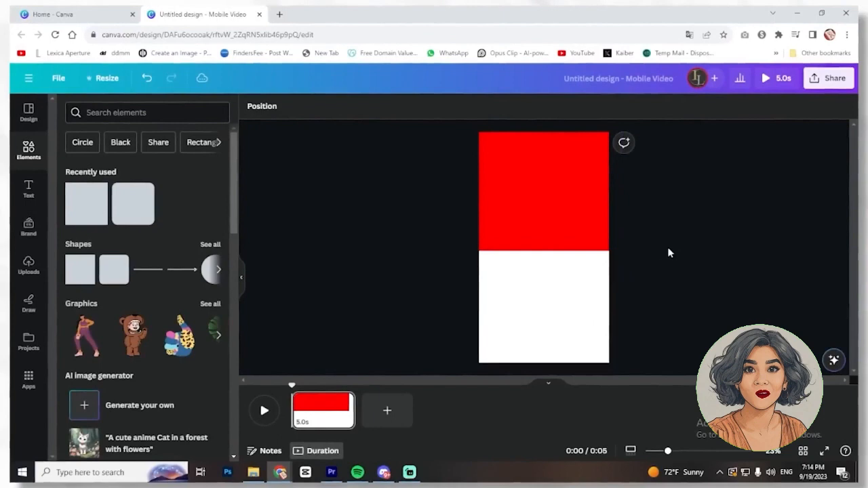
Duplicate the red block and place the copy over the lower half of the page
{"action": "left_click", "coordinate": [600, 242]}
{"action": "left_click_drag", "start_coordinate": [562, 201], "coordinate": [568, 324]}
{"action": "left_click", "coordinate": [708, 317]}
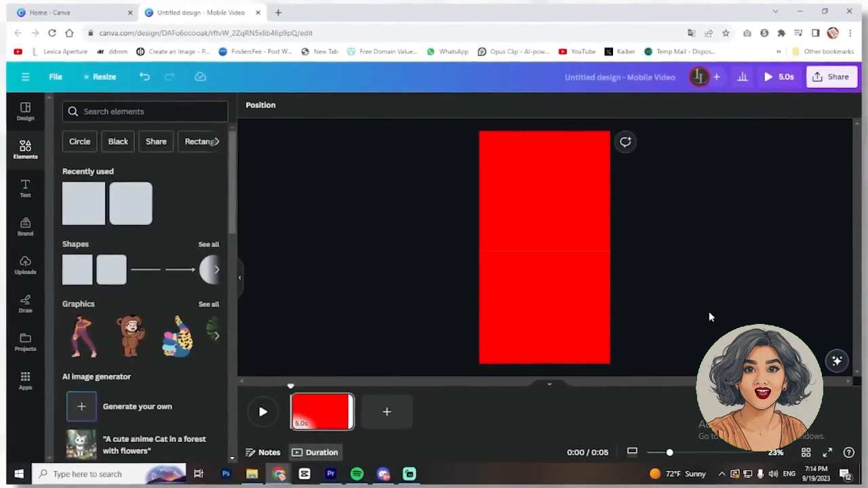
Recolour the lower block to blue #00A3FF and fit its upper edge to the middle of the page
{"action": "left_click", "coordinate": [527, 297]}
{"action": "left_click", "coordinate": [303, 104]}
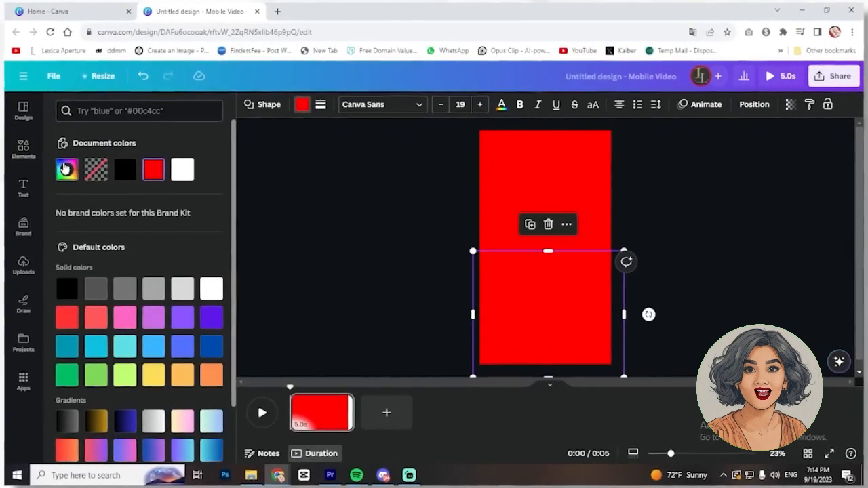
{"action": "left_click", "coordinate": [65, 168]}
{"action": "left_click_drag", "start_coordinate": [122, 286], "coordinate": [146, 287]}
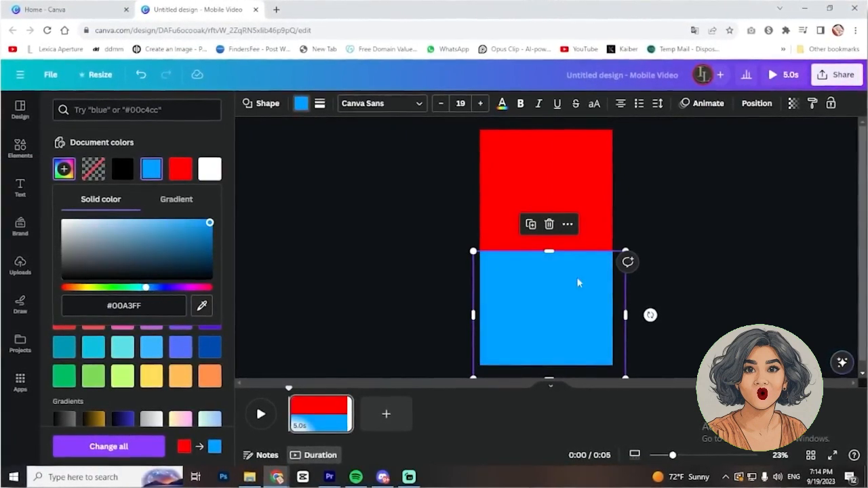
{"action": "left_click", "coordinate": [579, 282]}
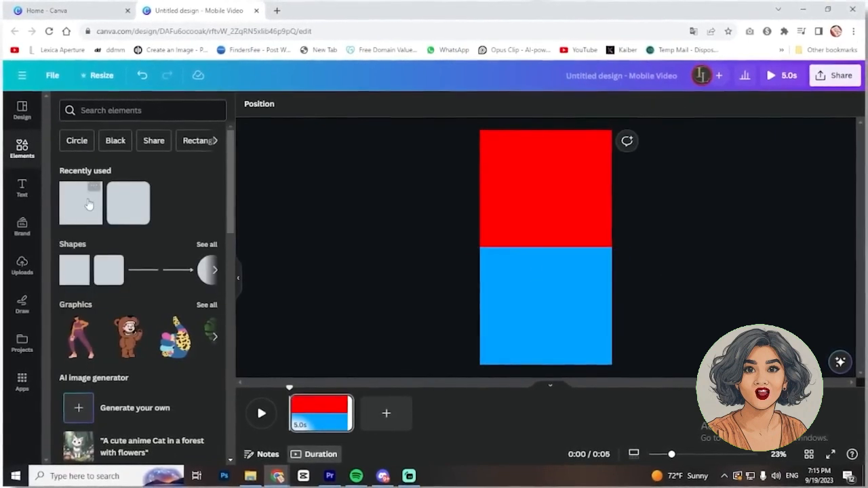
Add another square, colour it black, and stretch it across the full page width over the red and blue boundary
{"action": "left_click", "coordinate": [88, 203]}
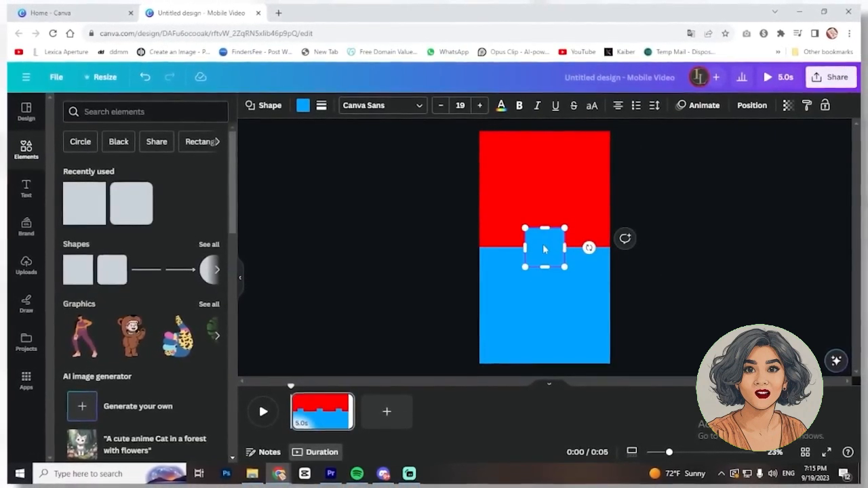
{"action": "left_click", "coordinate": [303, 105]}
{"action": "left_click", "coordinate": [129, 171]}
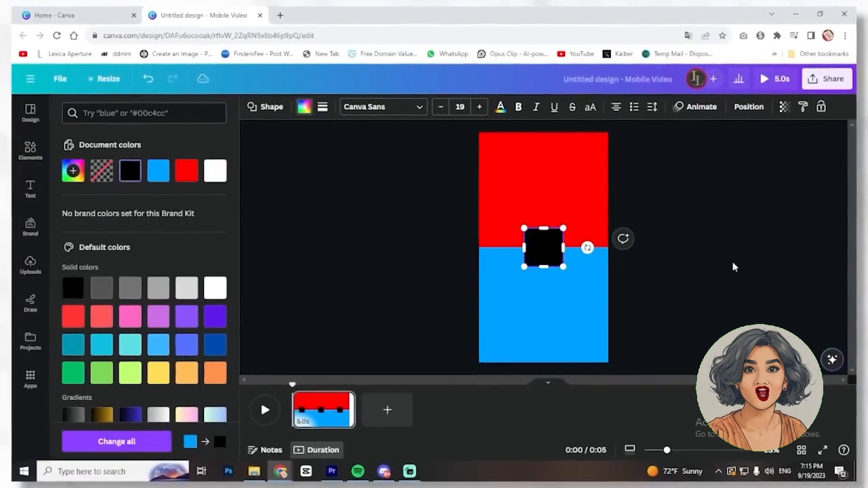
{"action": "left_click_drag", "start_coordinate": [562, 248], "coordinate": [821, 247]}
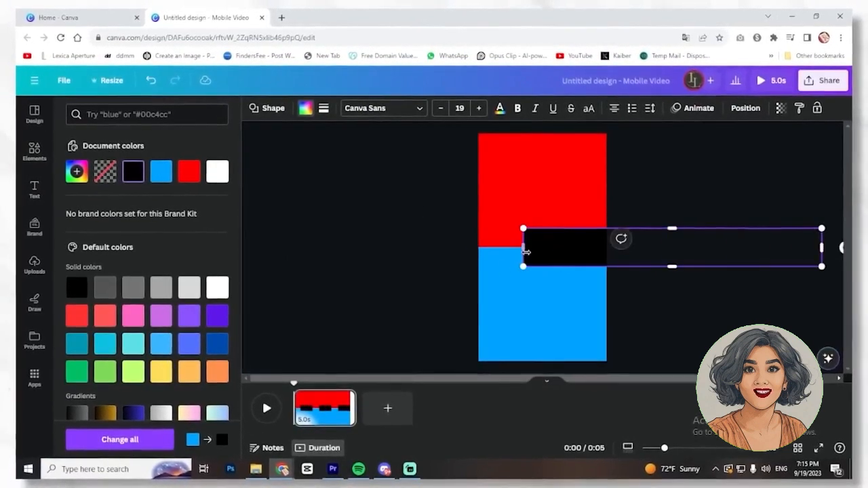
{"action": "left_click_drag", "start_coordinate": [525, 251], "coordinate": [272, 247]}
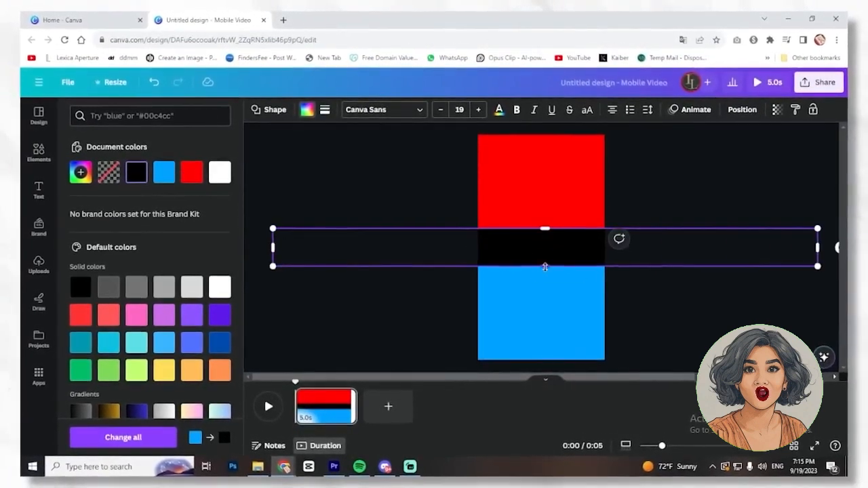
Thin the black bar into a narrow divider line centred between the red and blue halves
{"action": "left_click_drag", "start_coordinate": [545, 267], "coordinate": [545, 254]}
{"action": "left_click_drag", "start_coordinate": [545, 228], "coordinate": [544, 243]}
{"action": "left_click", "coordinate": [544, 250]}
{"action": "left_click", "coordinate": [566, 268]}
{"action": "left_click", "coordinate": [544, 250]}
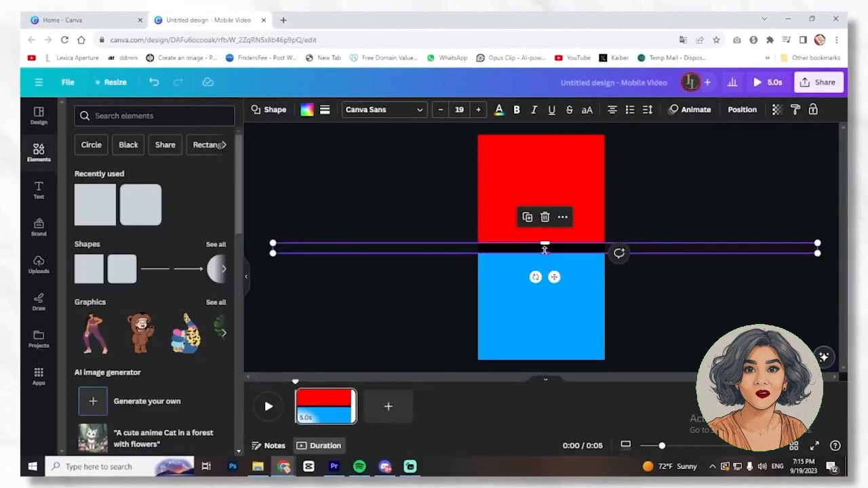
{"action": "left_click", "coordinate": [720, 313]}
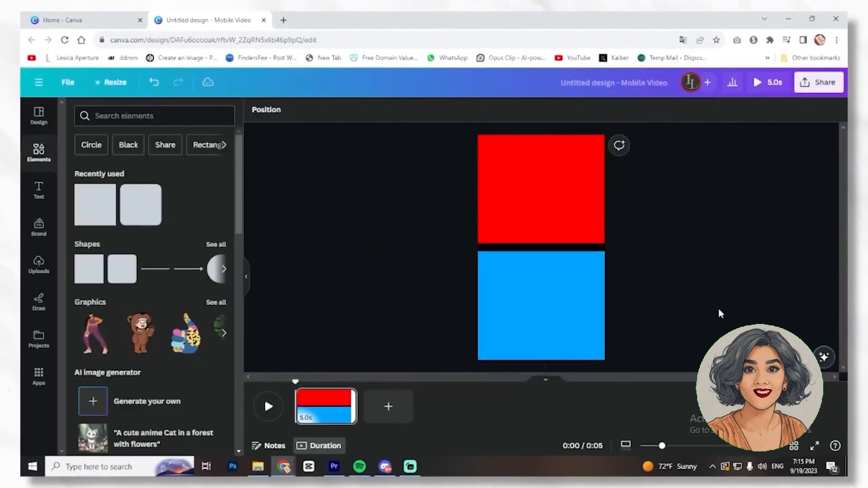
Add a square at the centre of the page, change its shape to a circle, and colour it black
{"action": "left_click", "coordinate": [90, 258]}
{"action": "left_click", "coordinate": [266, 114]}
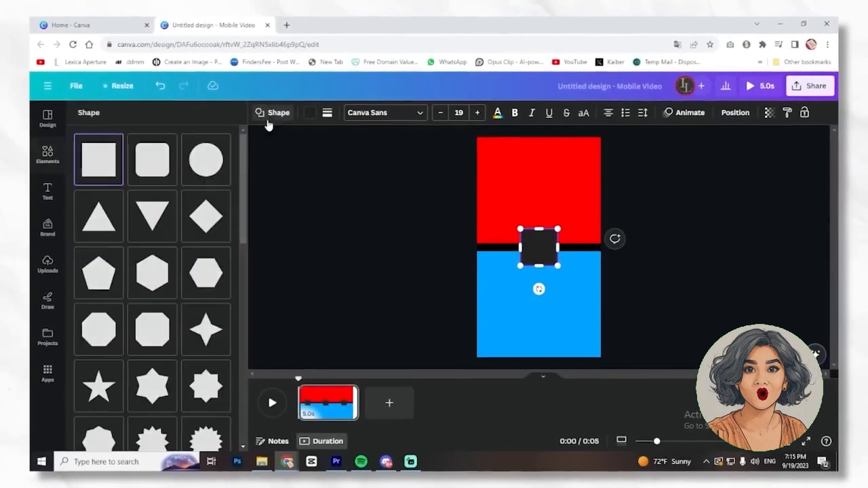
{"action": "left_click", "coordinate": [206, 159]}
{"action": "left_click", "coordinate": [538, 244]}
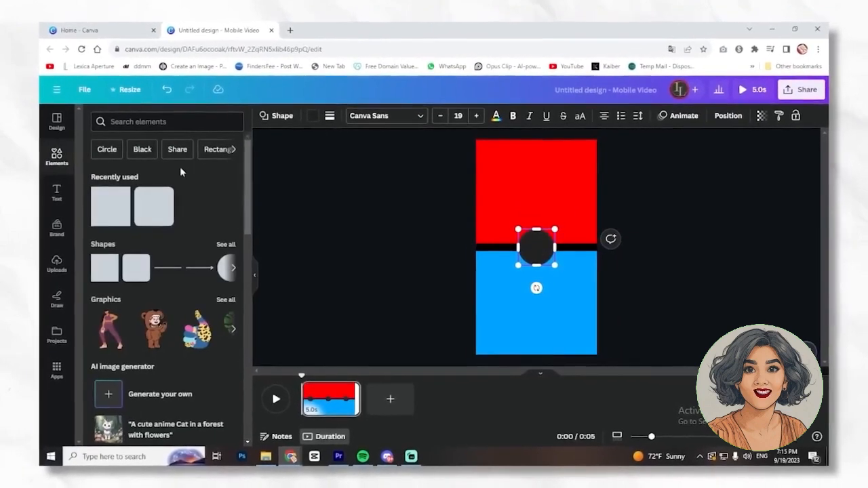
{"action": "left_click", "coordinate": [313, 115]}
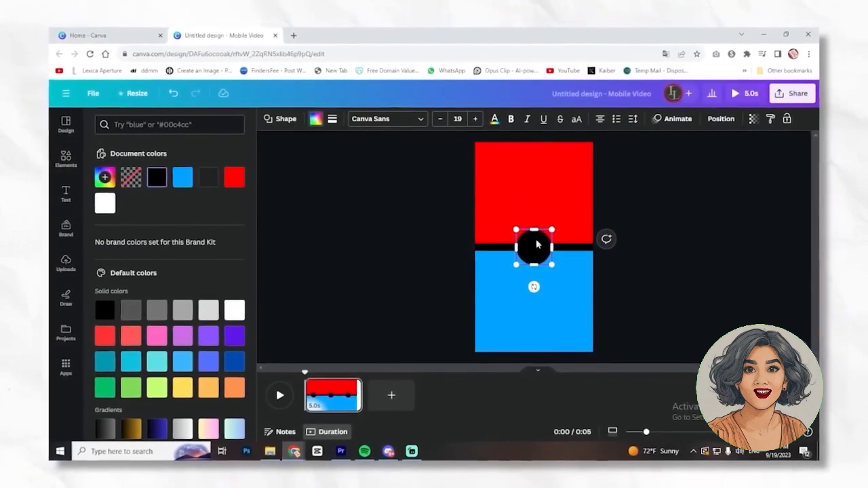
Shrink the black circle and centre it on the divider line
{"action": "left_click_drag", "start_coordinate": [536, 244], "coordinate": [539, 283]}
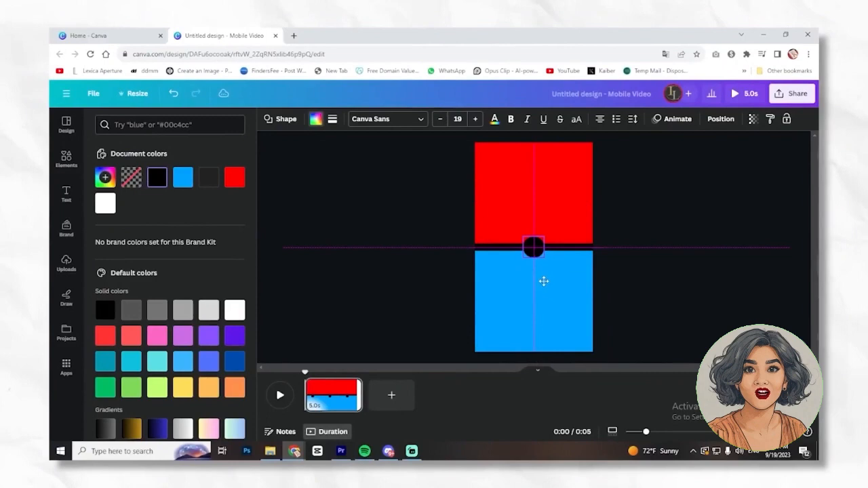
{"action": "left_click", "coordinate": [679, 314]}
{"action": "left_click", "coordinate": [536, 251]}
{"action": "left_click", "coordinate": [694, 307]}
{"action": "left_click", "coordinate": [535, 250]}
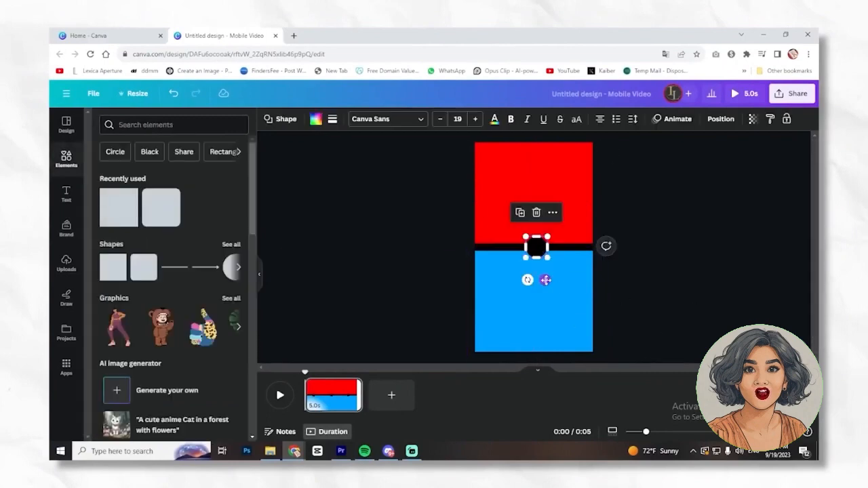
{"action": "left_click", "coordinate": [672, 310]}
Add the text "OR" over the black circle and colour it white
{"action": "type", "text": "t"}
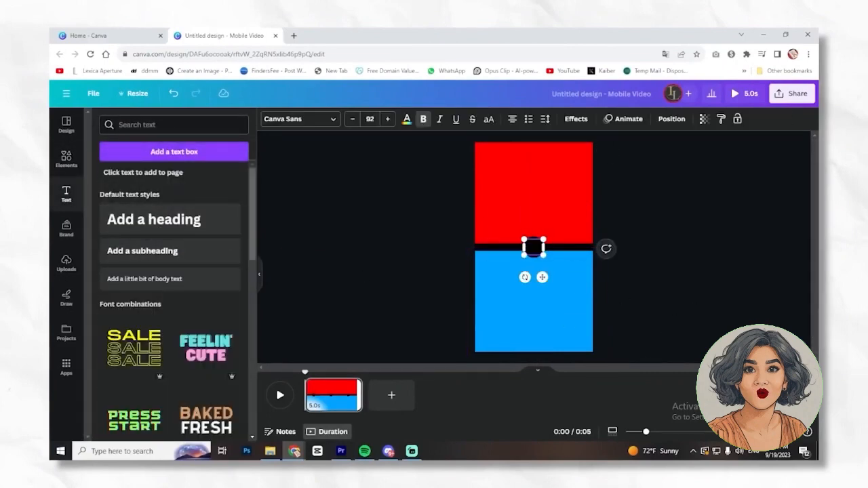
{"action": "type", "text": "OR"}
{"action": "left_click", "coordinate": [407, 120]}
{"action": "left_click", "coordinate": [210, 177]}
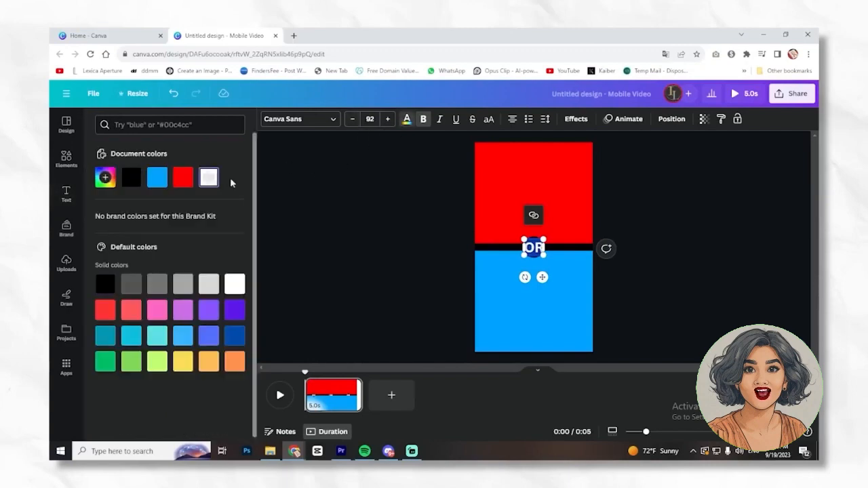
Scale the "OR" text down to about size 67 and centre it inside the black circle
{"action": "left_click", "coordinate": [441, 263]}
{"action": "left_click_drag", "start_coordinate": [543, 239], "coordinate": [538, 243]}
{"action": "left_click_drag", "start_coordinate": [530, 248], "coordinate": [534, 248]}
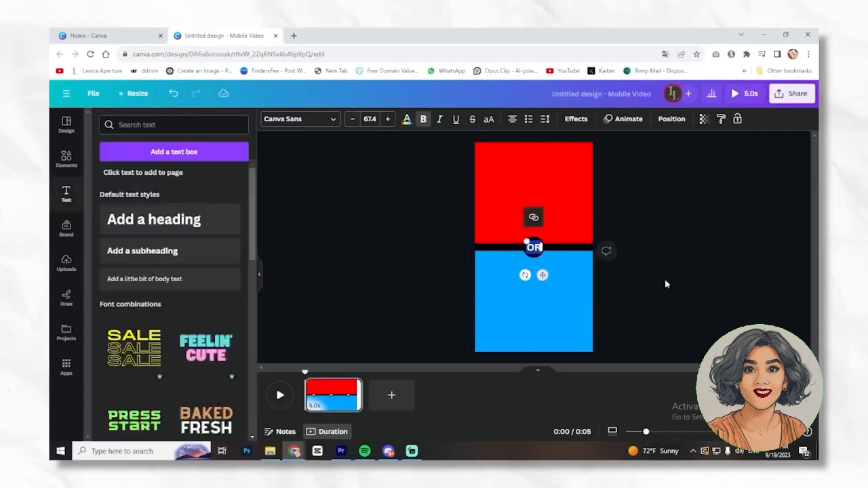
{"action": "left_click", "coordinate": [665, 283]}
Apply the Pulse motion effect to the black divider line with its intensity at the minimum
{"action": "left_click", "coordinate": [571, 248]}
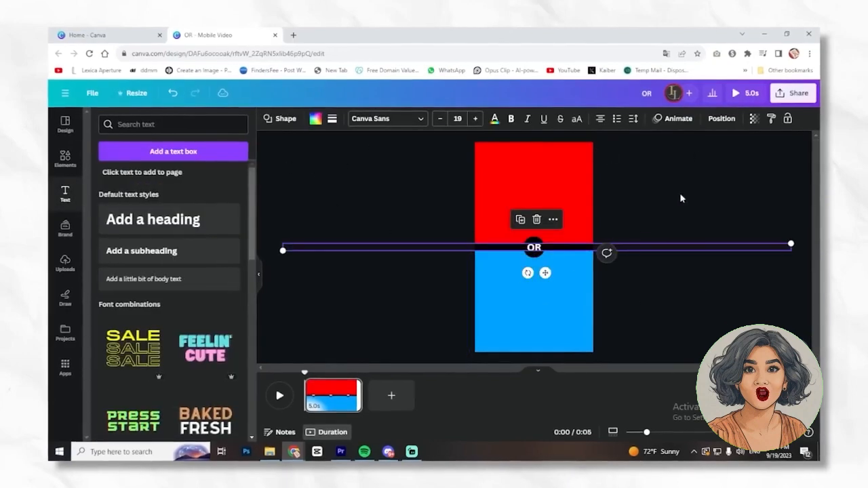
{"action": "left_click", "coordinate": [678, 119]}
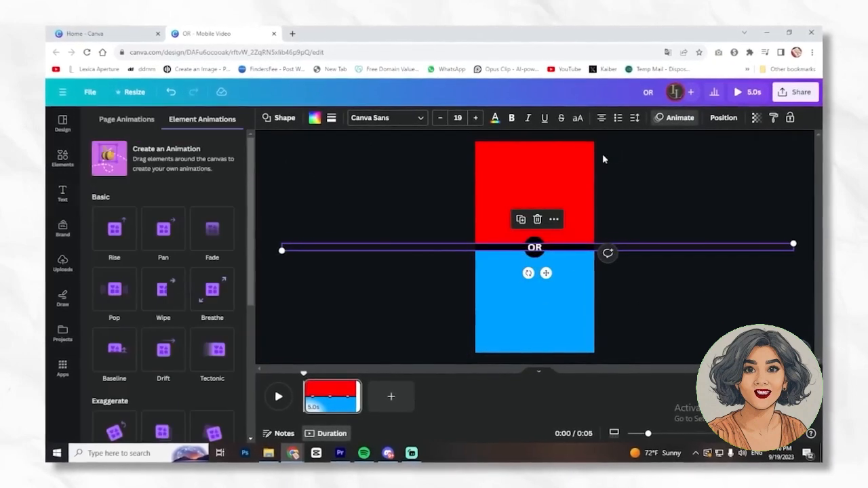
{"action": "scroll", "coordinate": [149, 278], "scroll_direction": "down", "scroll_amount": 5}
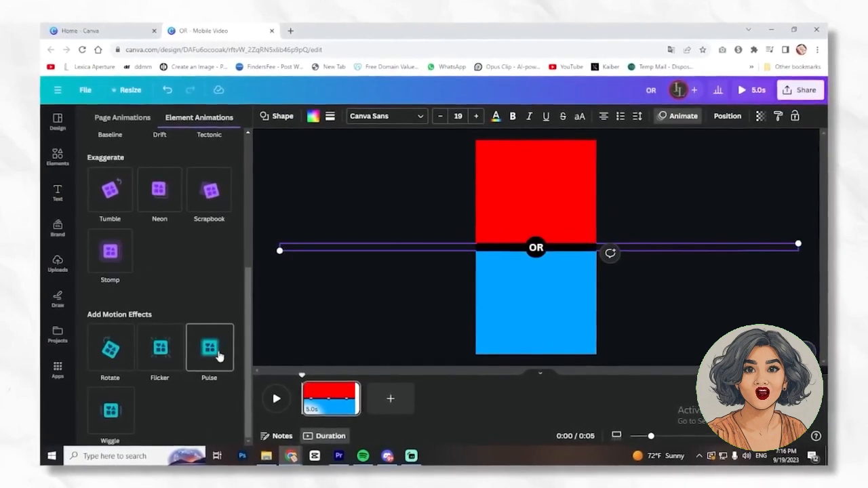
{"action": "left_click", "coordinate": [217, 355]}
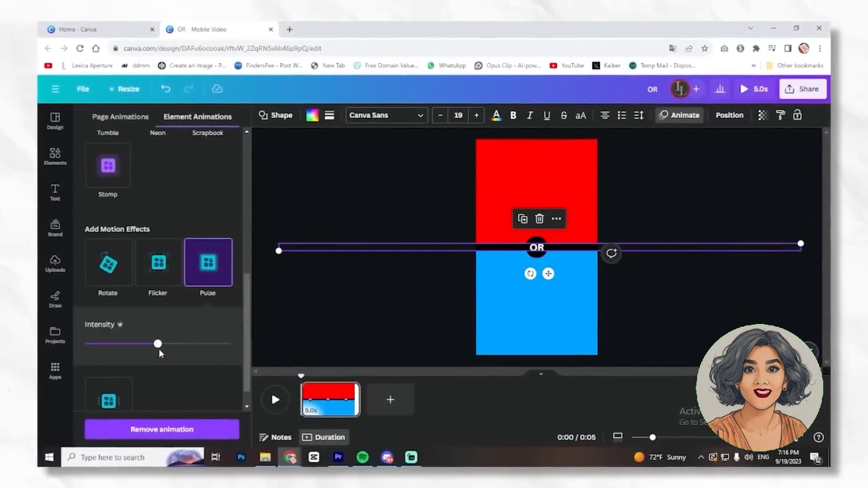
{"action": "left_click_drag", "start_coordinate": [157, 344], "coordinate": [83, 344]}
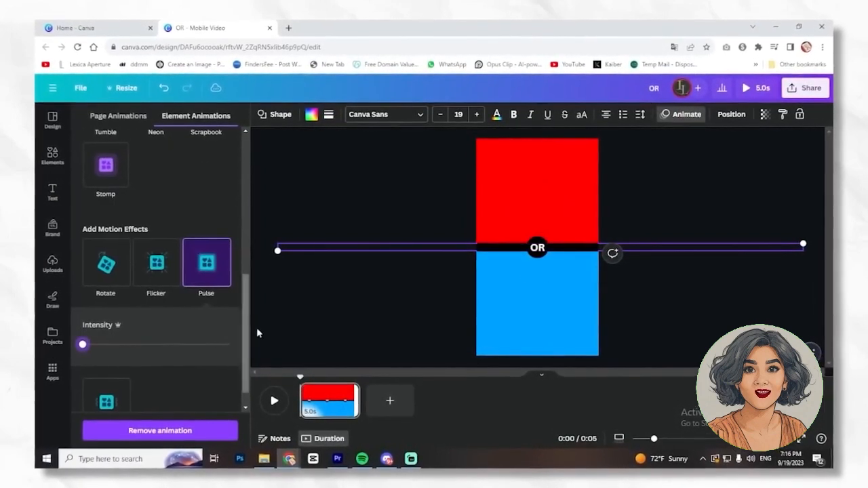
{"action": "left_click", "coordinate": [505, 250]}
Apply the Pulse motion effect to the black circle with its intensity at the minimum
{"action": "left_click", "coordinate": [537, 247]}
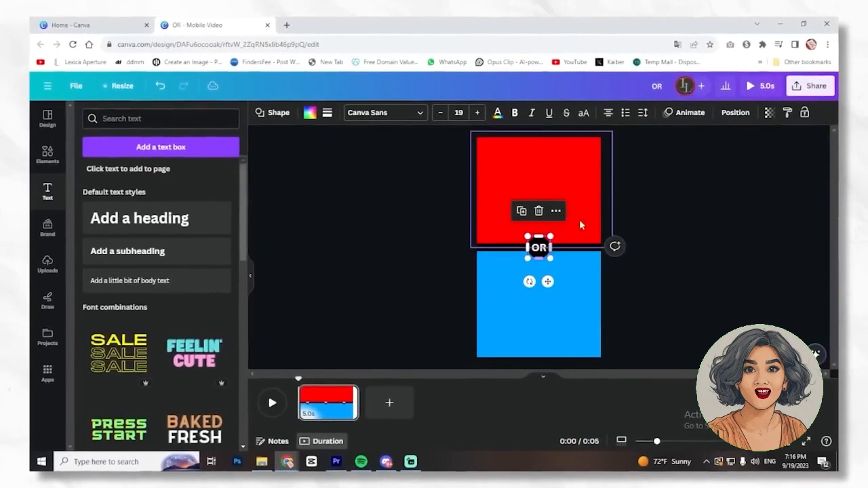
{"action": "left_click", "coordinate": [683, 113]}
{"action": "scroll", "coordinate": [237, 346], "scroll_direction": "down", "scroll_amount": 5}
{"action": "left_click", "coordinate": [215, 359]}
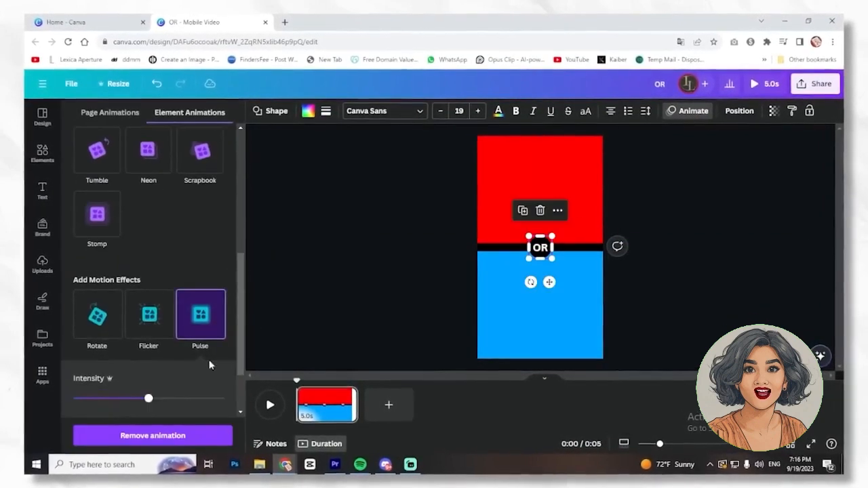
{"action": "left_click_drag", "start_coordinate": [148, 397], "coordinate": [81, 393]}
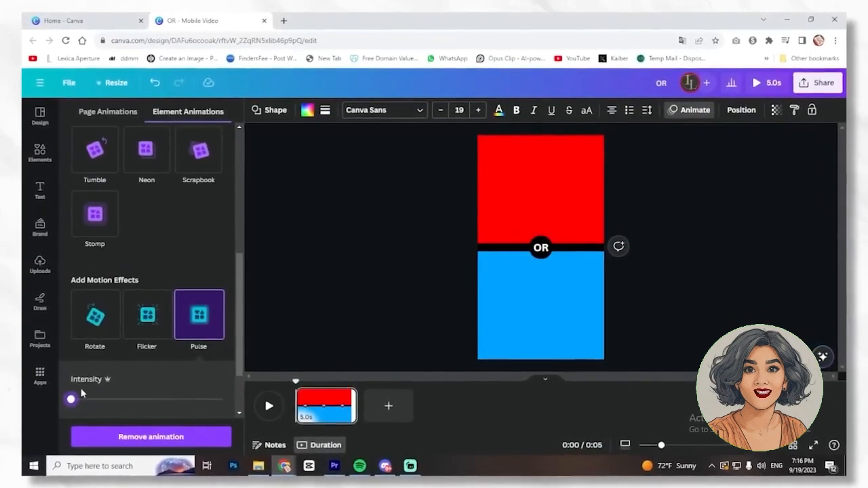
{"action": "left_click", "coordinate": [419, 306]}
Apply the Pulse motion effect to the "OR" text and preview the animated page
{"action": "left_click", "coordinate": [540, 248]}
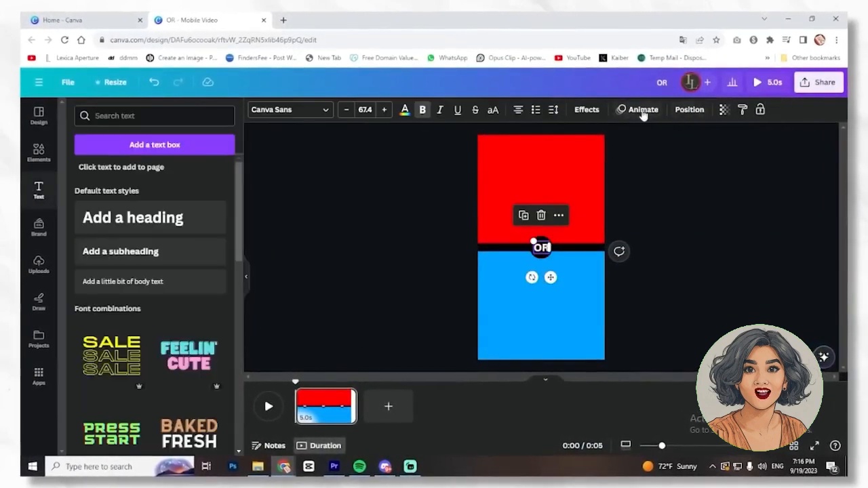
{"action": "left_click", "coordinate": [641, 112]}
{"action": "scroll", "coordinate": [206, 359], "scroll_direction": "down", "scroll_amount": 5}
{"action": "left_click", "coordinate": [206, 374]}
{"action": "left_click", "coordinate": [728, 319]}
{"action": "left_click", "coordinate": [266, 408]}
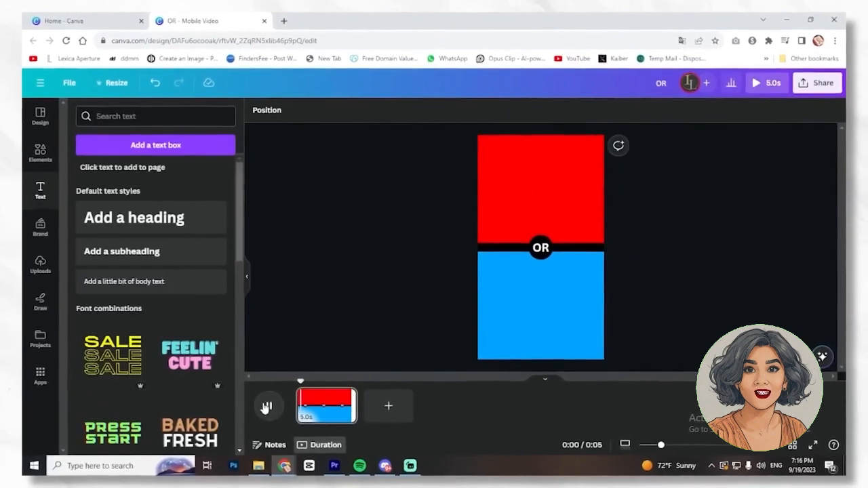
Stop the preview and add a heading reading "Lionel Messi" to the page
{"action": "left_click", "coordinate": [266, 407]}
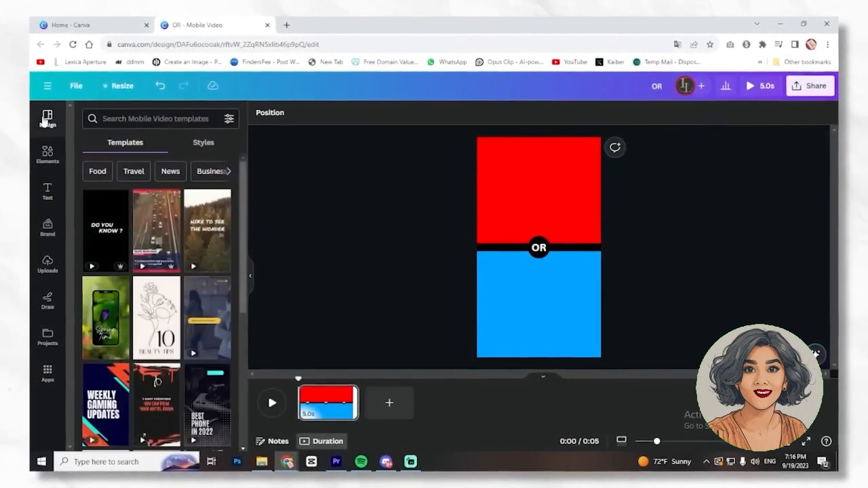
{"action": "left_click", "coordinate": [42, 119]}
{"action": "left_click", "coordinate": [49, 194]}
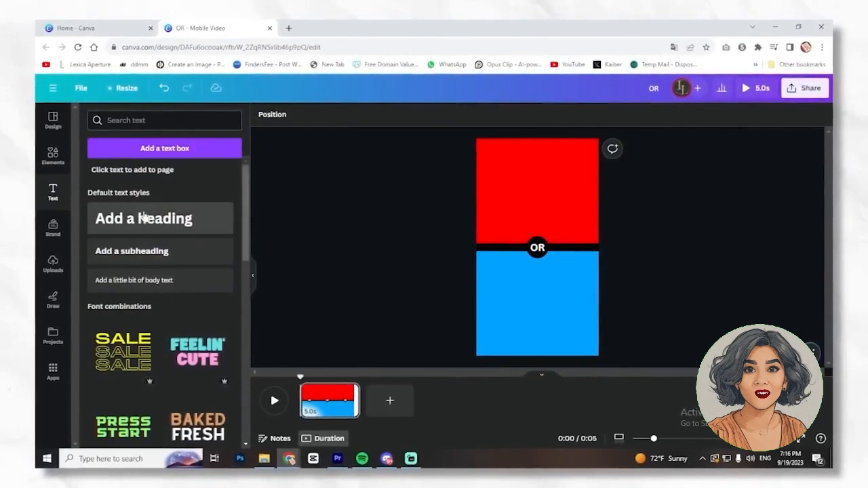
{"action": "left_click", "coordinate": [143, 217]}
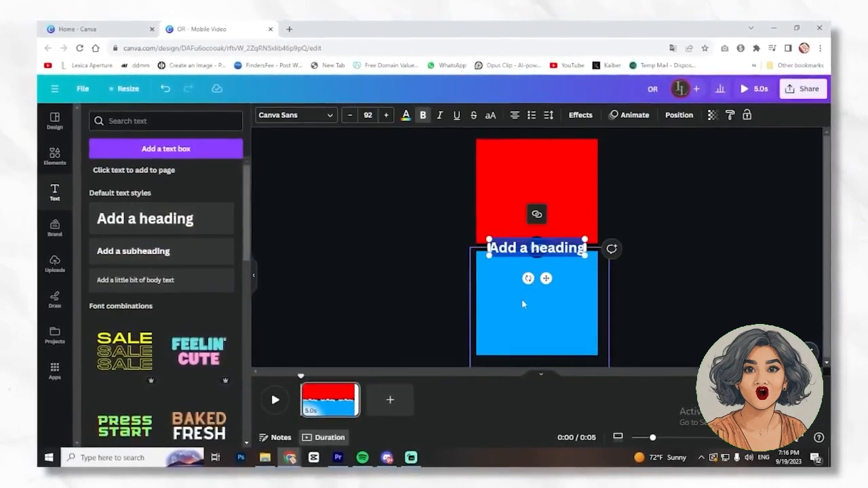
{"action": "type", "text": "Lion"}
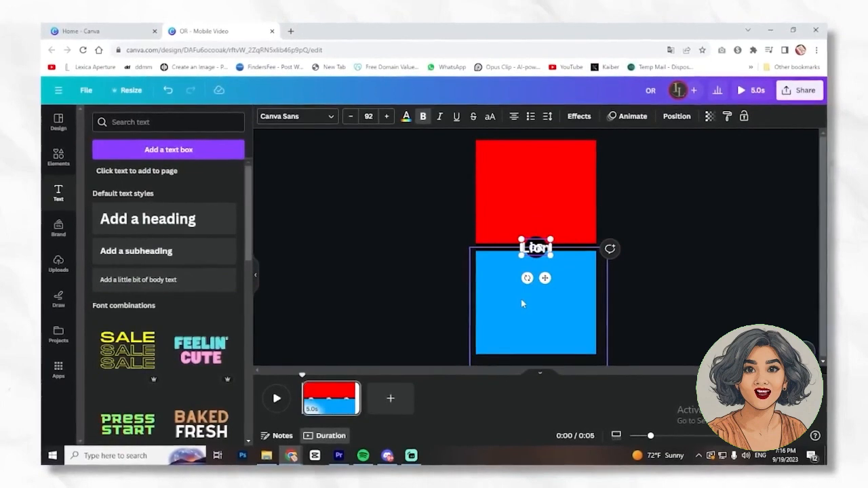
{"action": "type", "text": "el Messi"}
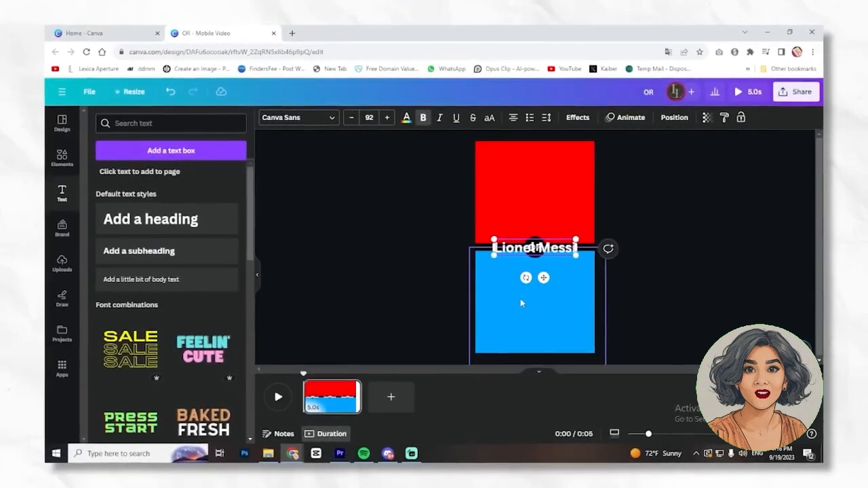
Place the "Lionel Messi" heading just above the divider and a matching heading reading "Cristiano Ronaldo" just below it
{"action": "left_click", "coordinate": [720, 248]}
{"action": "left_click", "coordinate": [526, 242]}
{"action": "mouse_move", "coordinate": [543, 278]}
{"action": "left_mouse_down"}
{"action": "mouse_move", "coordinate": [543, 253]}
{"action": "mouse_move", "coordinate": [535, 274]}
{"action": "left_mouse_up"}
{"action": "left_click", "coordinate": [530, 216]}
{"action": "triple_click", "coordinate": [535, 271]}
{"action": "type", "text": "Cristiano Ronaldo"}
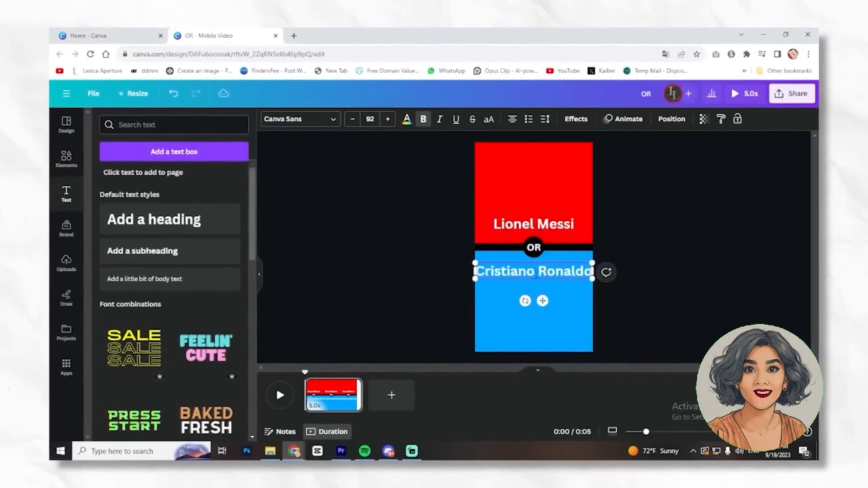
Apply a dark Shadow effect with offset 65 and direction 0 to both name headings
{"action": "left_click", "coordinate": [512, 229]}
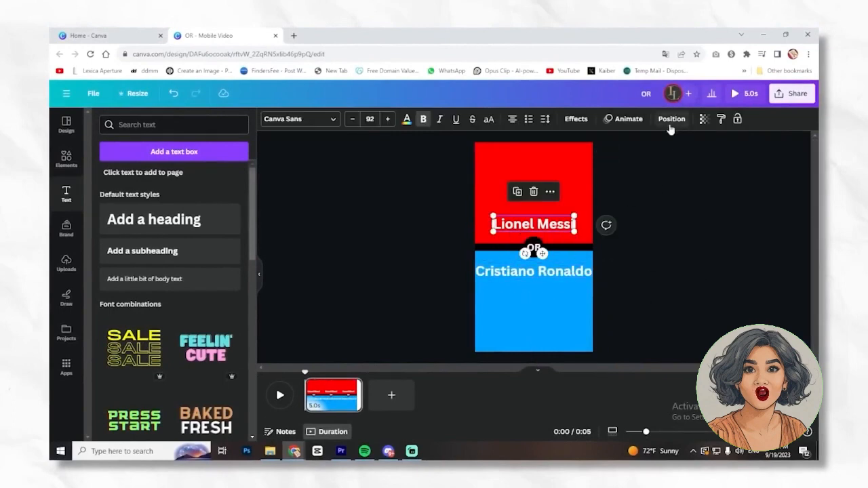
{"action": "left_click", "coordinate": [581, 123]}
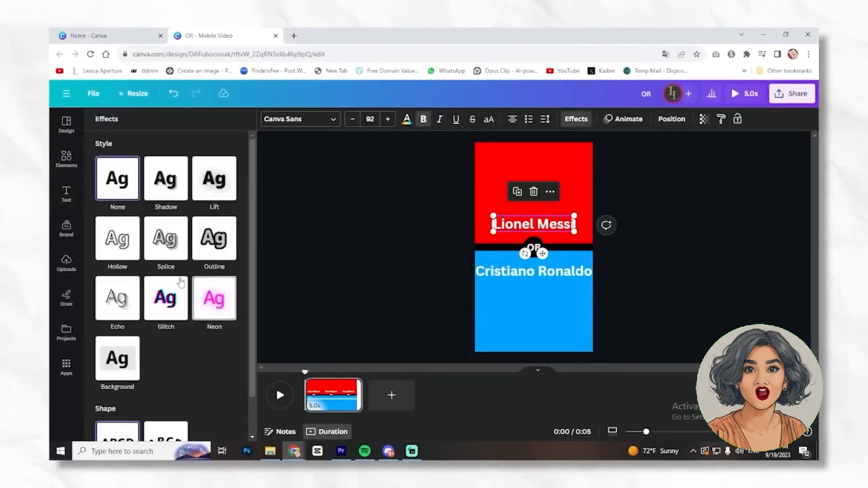
{"action": "left_click", "coordinate": [169, 182]}
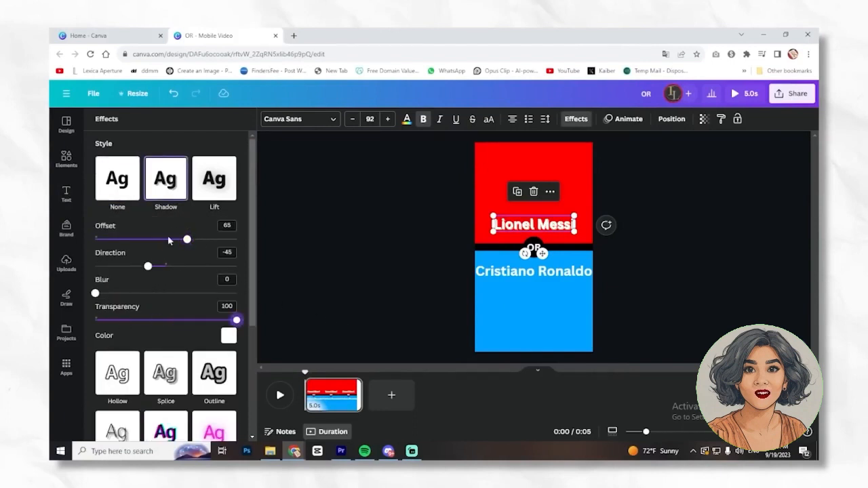
{"action": "left_click", "coordinate": [229, 335]}
{"action": "left_click", "coordinate": [195, 219]}
{"action": "left_click_drag", "start_coordinate": [148, 266], "coordinate": [153, 271]}
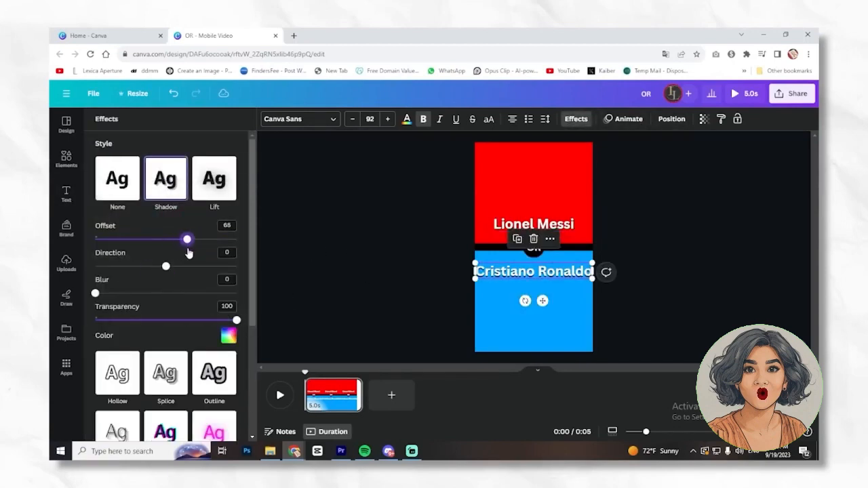
{"action": "left_click", "coordinate": [328, 233]}
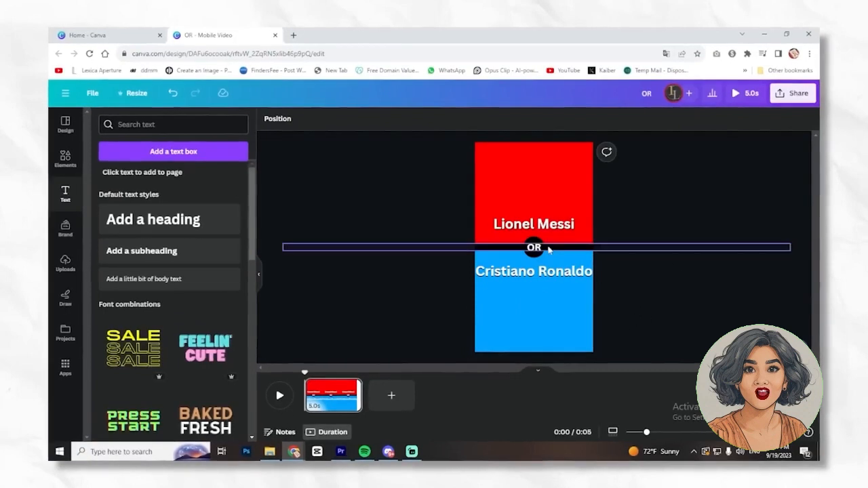
Show the "Lionel Messi" heading's timing, delay its start slightly, and extend the page duration to 6.5 s
{"action": "left_click", "coordinate": [543, 223]}
{"action": "right_click", "coordinate": [544, 224]}
{"action": "left_click", "coordinate": [573, 348]}
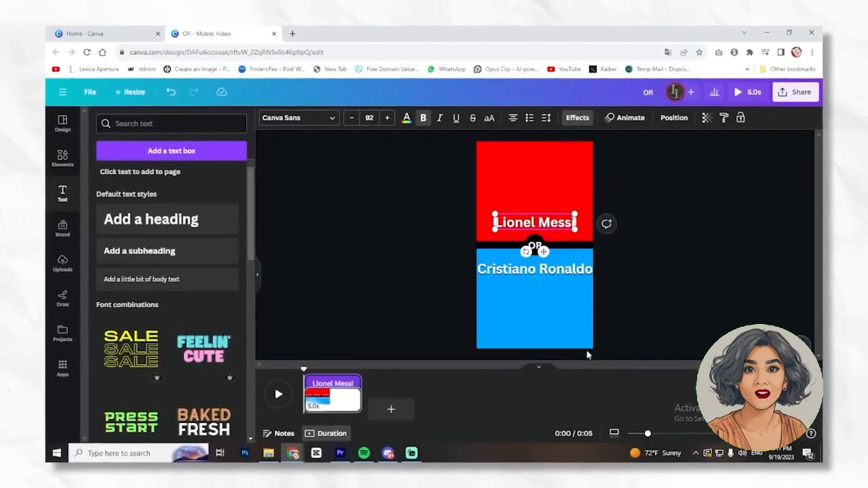
{"action": "left_click_drag", "start_coordinate": [306, 377], "coordinate": [313, 381]}
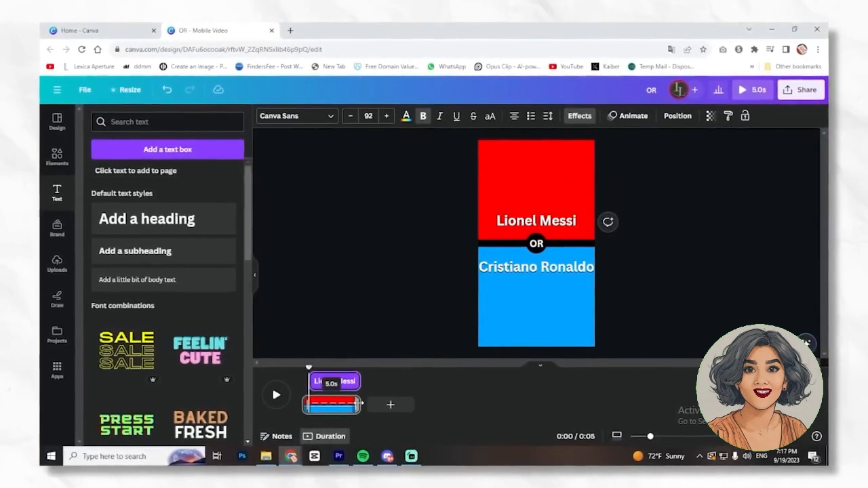
{"action": "left_click_drag", "start_coordinate": [359, 404], "coordinate": [368, 404]}
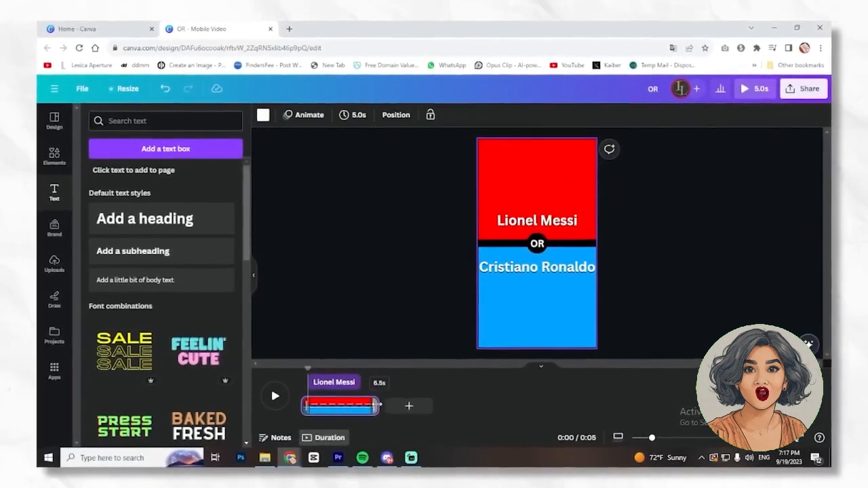
{"action": "left_click_drag", "start_coordinate": [311, 382], "coordinate": [316, 384]}
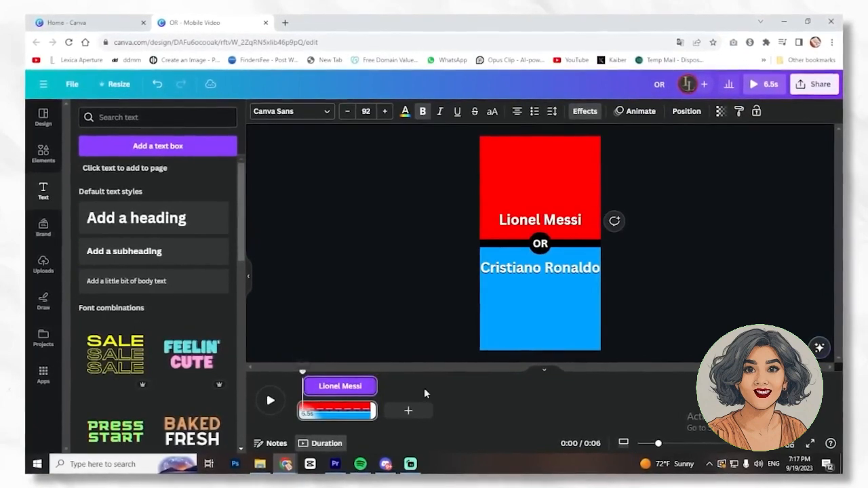
Delay the start of the "Cristiano Ronaldo" heading slightly on the timeline to match the other name
{"action": "left_click", "coordinate": [547, 267]}
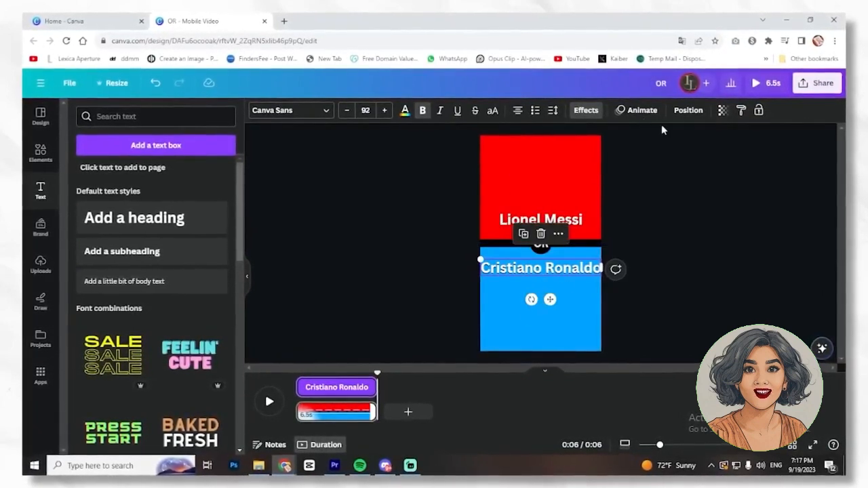
{"action": "left_click_drag", "start_coordinate": [299, 386], "coordinate": [306, 387]}
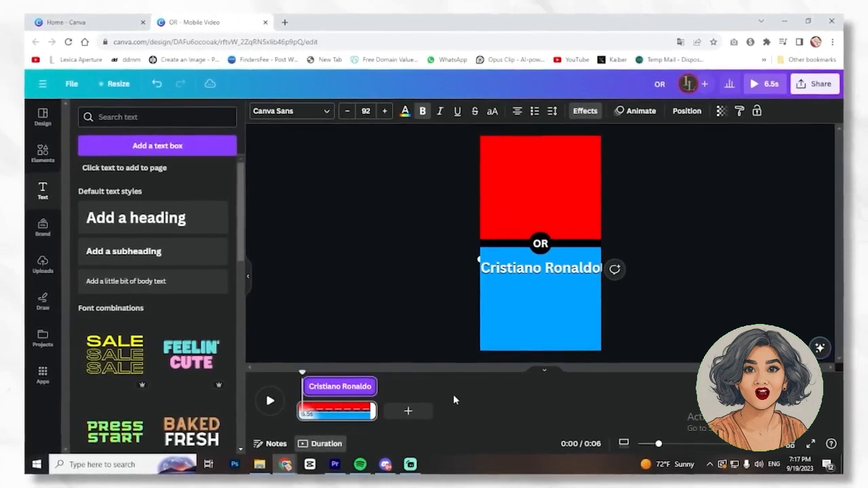
{"action": "left_click", "coordinate": [694, 307]}
Apply the Pop animation to both name headings and preview the page
{"action": "left_click", "coordinate": [545, 280]}
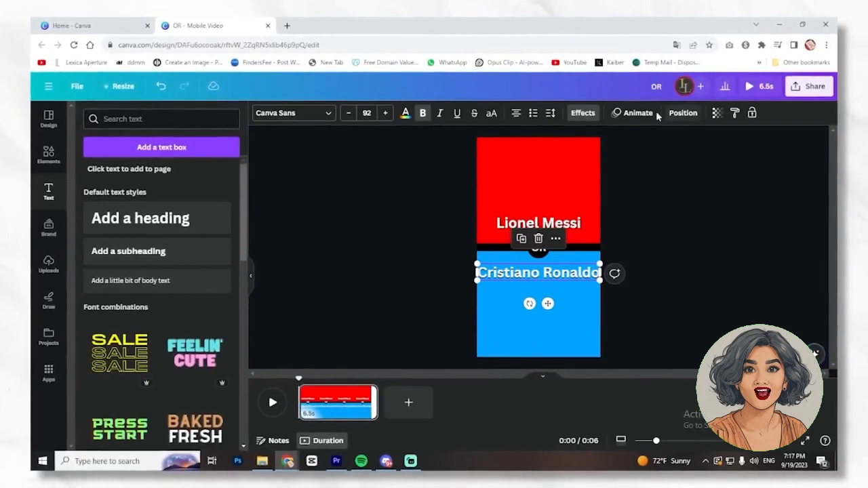
{"action": "left_click", "coordinate": [637, 113]}
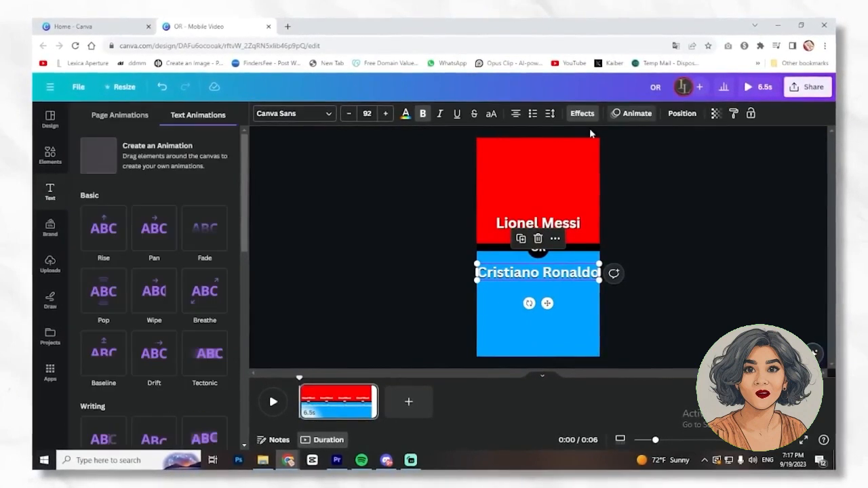
{"action": "left_click", "coordinate": [112, 302]}
{"action": "left_click", "coordinate": [538, 223]}
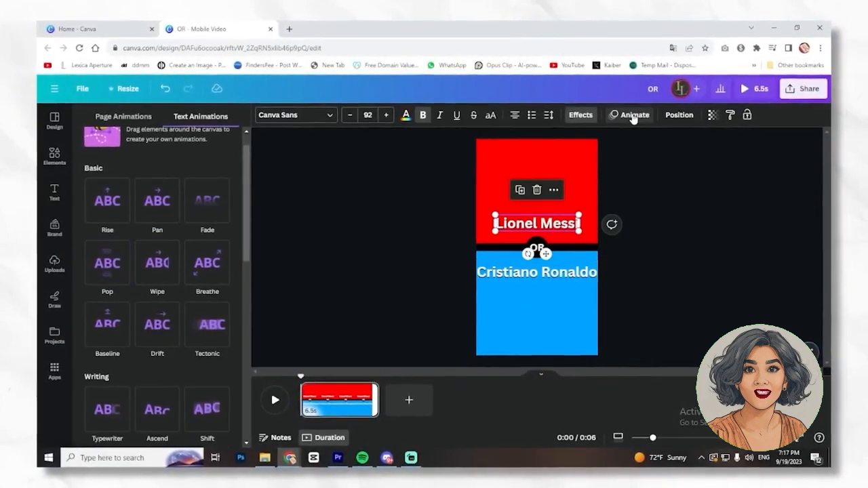
{"action": "left_click", "coordinate": [119, 263]}
{"action": "left_click", "coordinate": [294, 395]}
{"action": "left_click", "coordinate": [273, 403]}
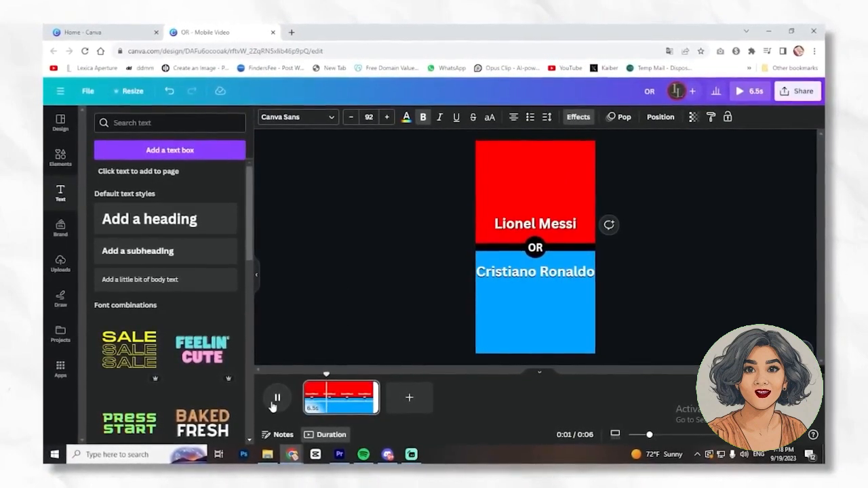
Shorten the on-screen timing of both name headings to about 3.9 s each
{"action": "right_click", "coordinate": [511, 231]}
{"action": "left_click", "coordinate": [555, 354]}
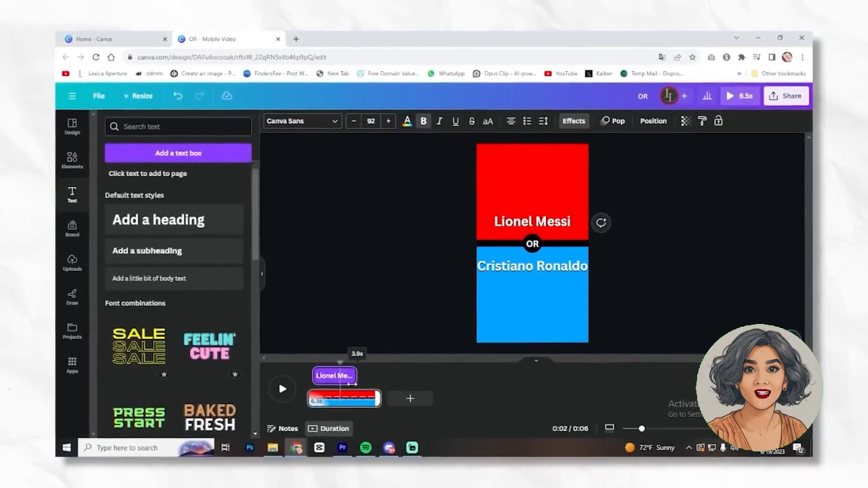
{"action": "right_click", "coordinate": [509, 266]}
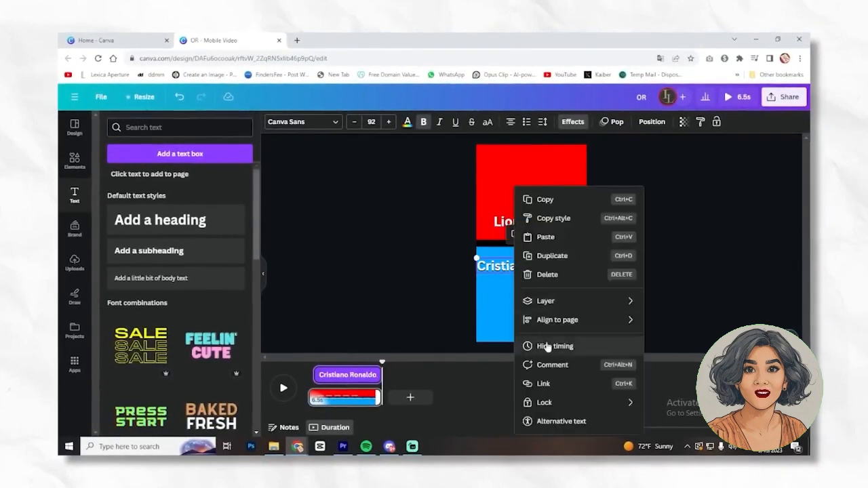
{"action": "left_click", "coordinate": [551, 345]}
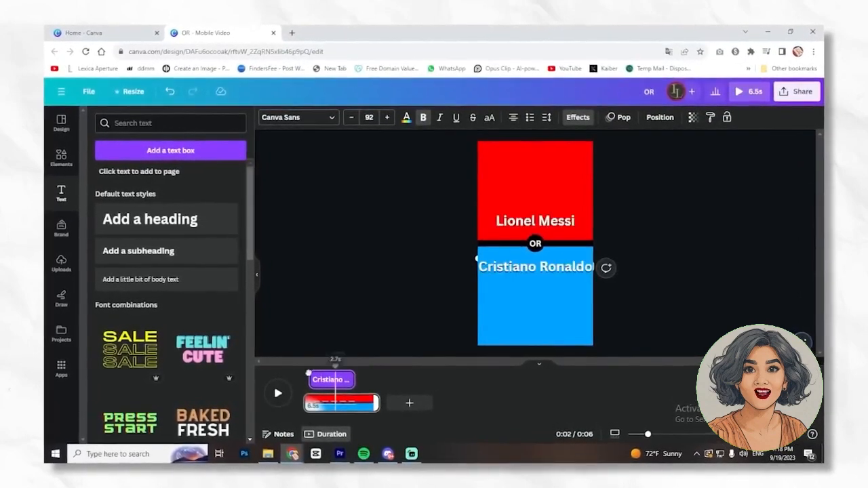
{"action": "left_click", "coordinate": [643, 299]}
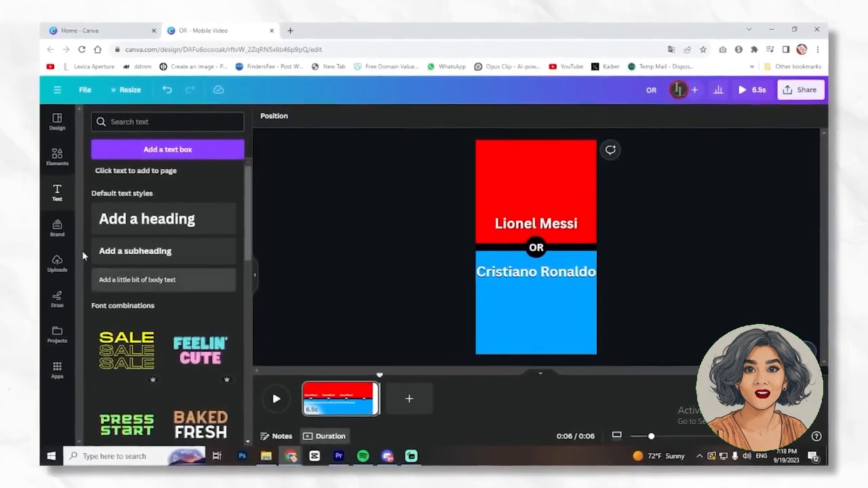
Add a heading reading "55%" and place it over the "Lionel Messi" heading
{"action": "left_click", "coordinate": [162, 218]}
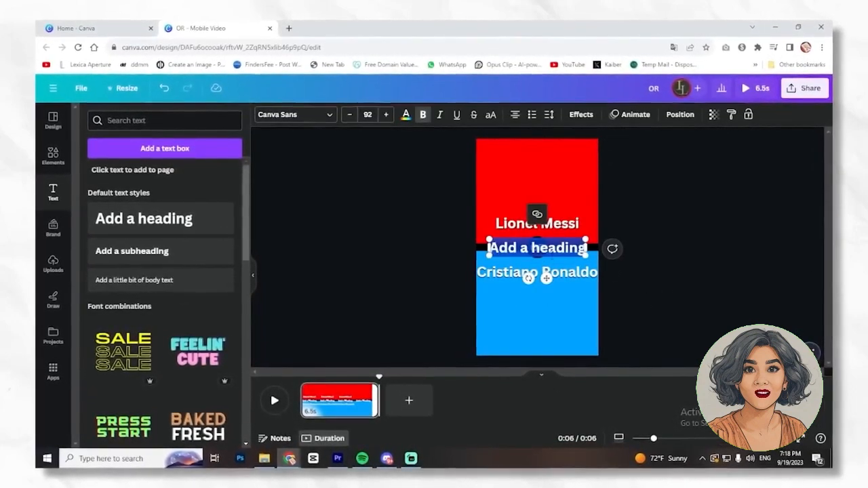
{"action": "type", "text": "OR"}
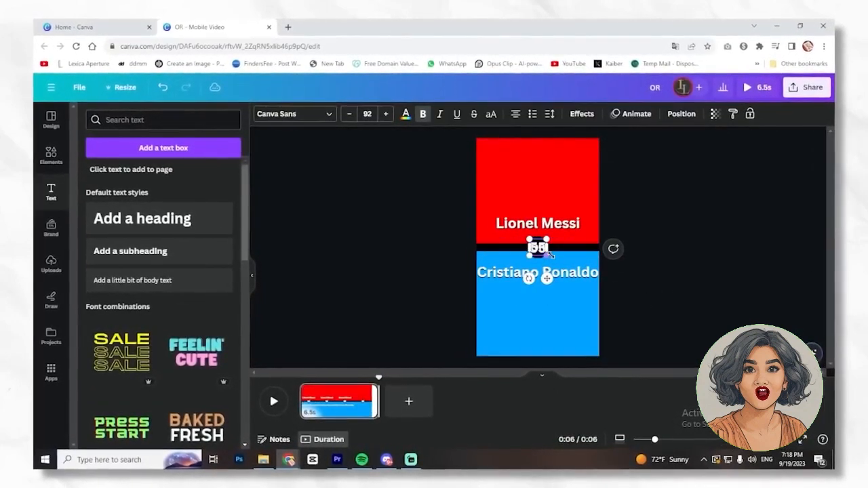
{"action": "type", "text": "%"}
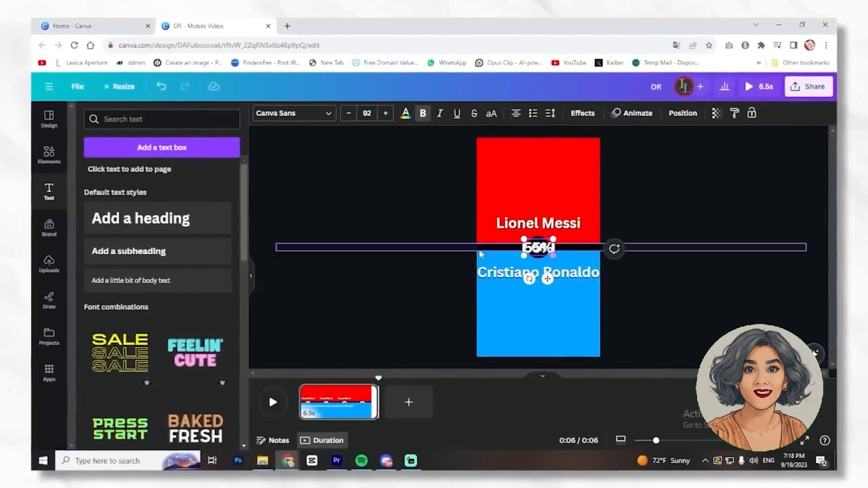
{"action": "key", "text": "ctrl+a"}
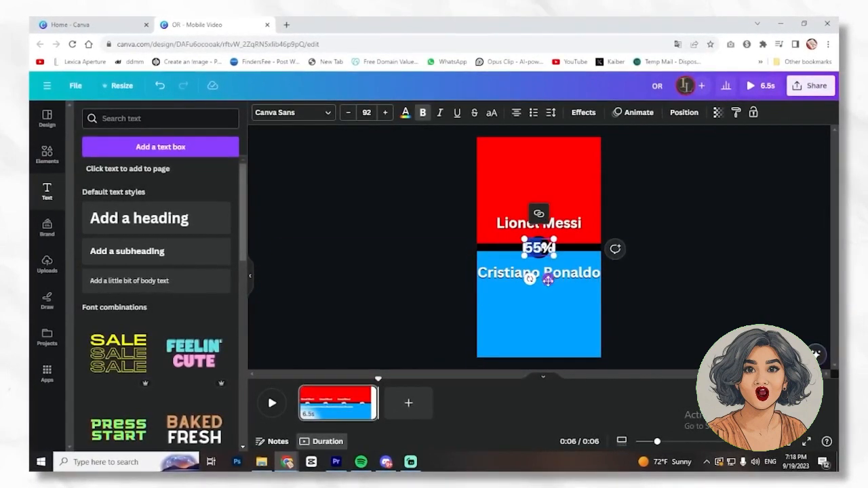
{"action": "left_click", "coordinate": [691, 262]}
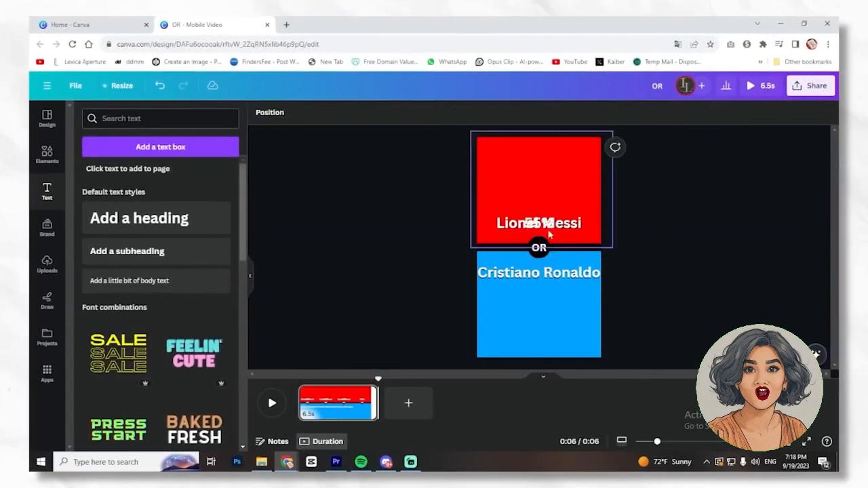
{"action": "left_click", "coordinate": [547, 228]}
{"action": "left_click_drag", "start_coordinate": [547, 254], "coordinate": [550, 254]}
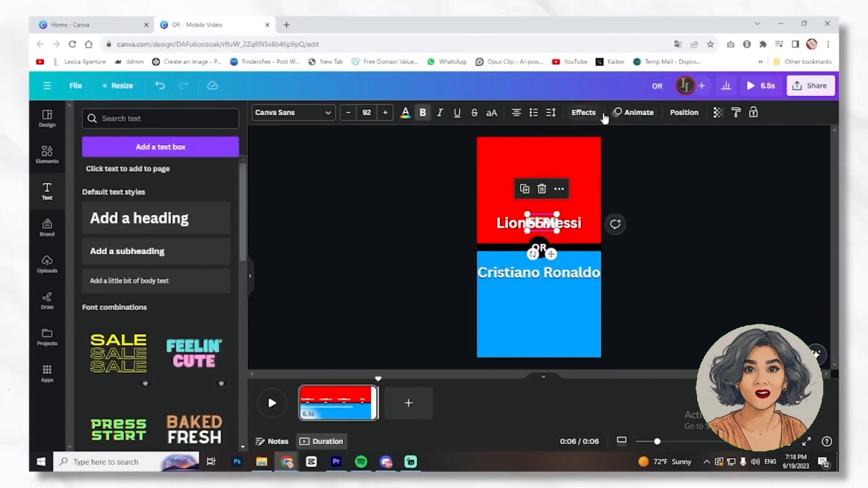
Apply the Pop animation to the "55%" heading
{"action": "left_click", "coordinate": [632, 113]}
{"action": "scroll", "coordinate": [105, 208], "scroll_direction": "down", "scroll_amount": 2}
{"action": "left_click", "coordinate": [104, 207]}
Duplicate the "55%" heading, place the copy over the "Cristiano Ronaldo" heading, and make it read "45%"
{"action": "left_click", "coordinate": [542, 223]}
{"action": "key", "text": "ctrl+c"}
{"action": "key", "text": "ctrl+v"}
{"action": "left_click_drag", "start_coordinate": [489, 150], "coordinate": [543, 279]}
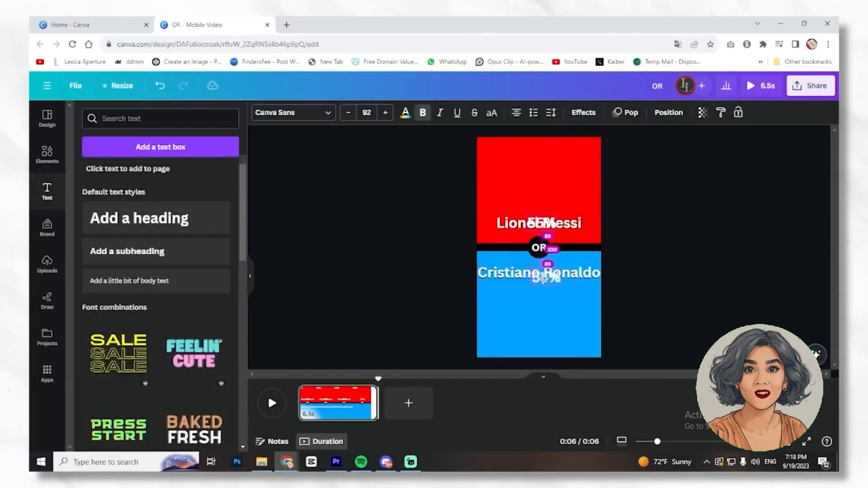
Apply the Shadow effect to both the "55%" and "45%" headings
{"action": "left_click", "coordinate": [560, 228]}
{"action": "left_click", "coordinate": [583, 112]}
{"action": "left_click", "coordinate": [151, 174]}
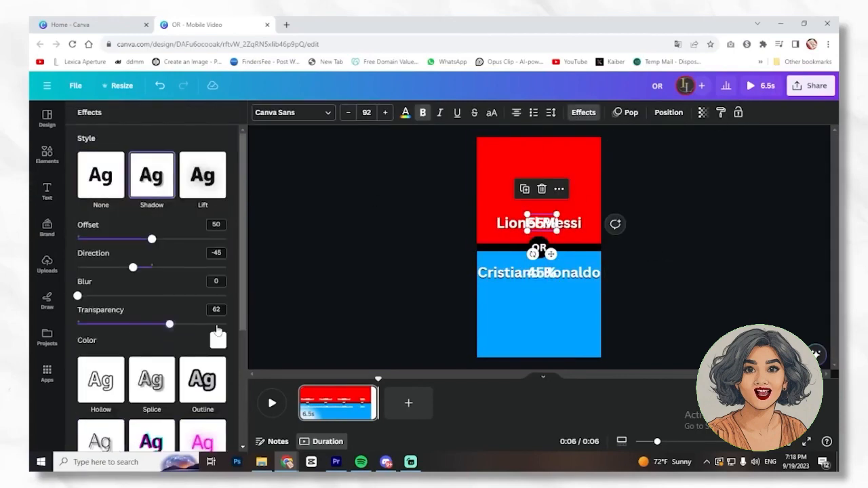
{"action": "left_click", "coordinate": [540, 273]}
{"action": "left_click", "coordinate": [583, 112]}
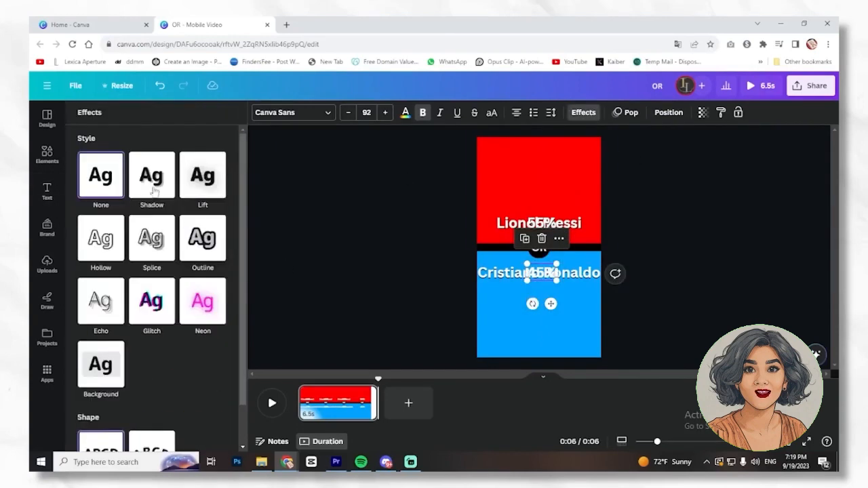
{"action": "left_click", "coordinate": [151, 175]}
{"action": "left_click", "coordinate": [540, 272]}
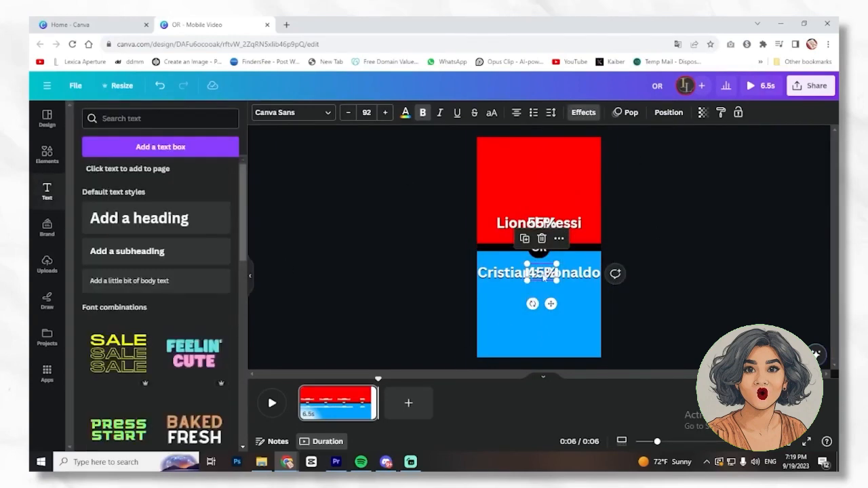
Show the timing of the "45%" and "55%" headings and trim their starts so they appear only for about the last 1.9 s
{"action": "right_click", "coordinate": [541, 273]}
{"action": "left_click", "coordinate": [589, 354]}
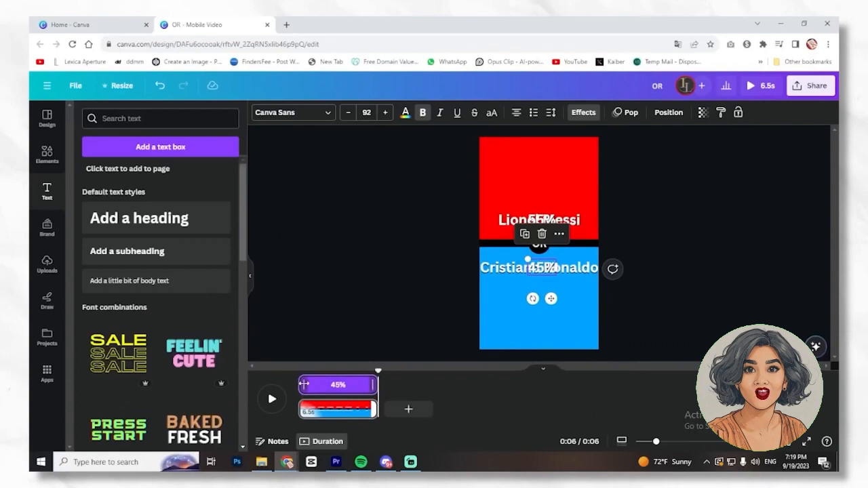
{"action": "left_click_drag", "start_coordinate": [304, 384], "coordinate": [345, 384]}
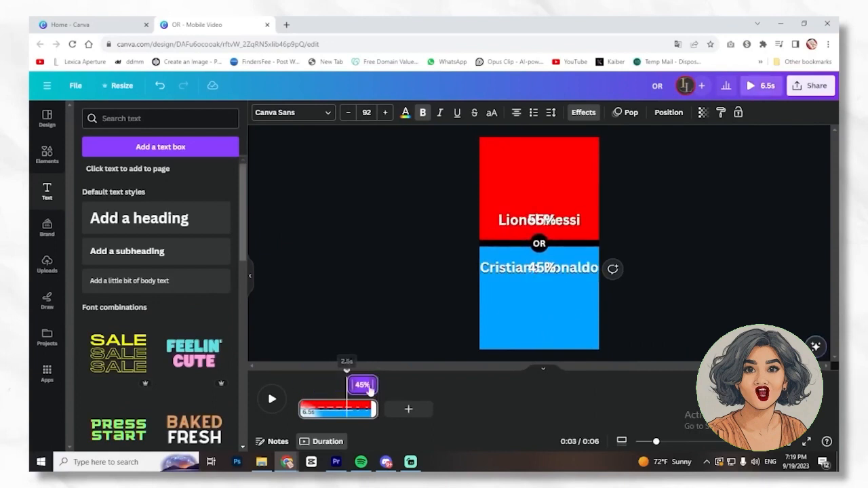
{"action": "left_click_drag", "start_coordinate": [349, 385], "coordinate": [358, 384]}
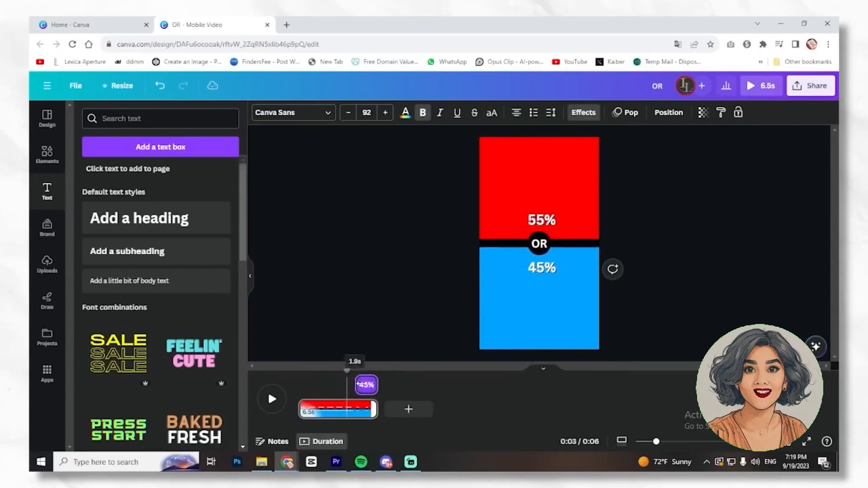
{"action": "left_click", "coordinate": [541, 240]}
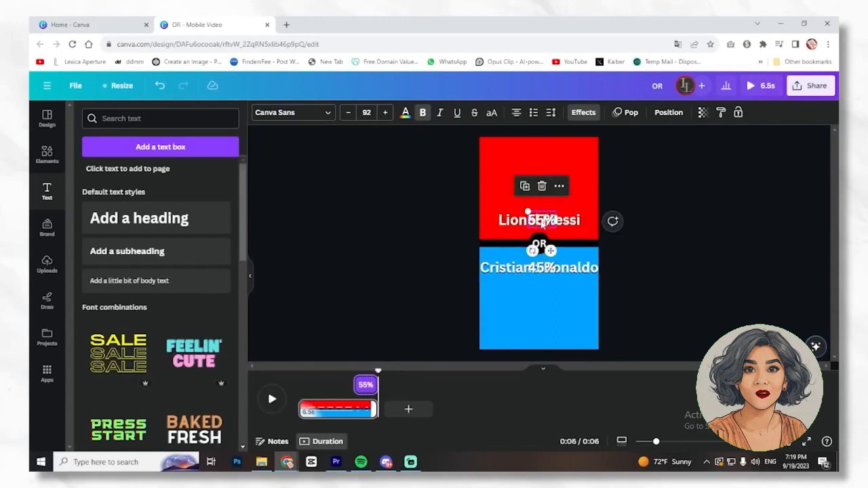
{"action": "left_click", "coordinate": [460, 151]}
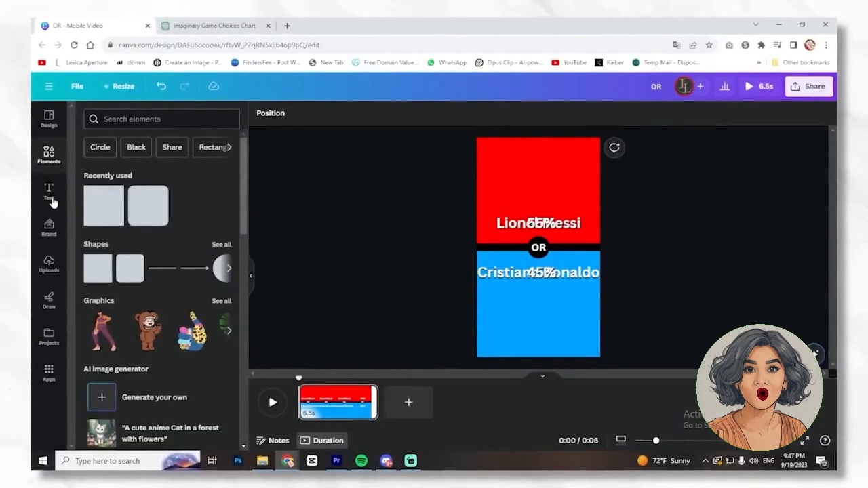
Search the apps for "bulk create", open the Bulk create app, and choose to enter the data manually
{"action": "left_click", "coordinate": [49, 370]}
{"action": "type", "text": "bul"}
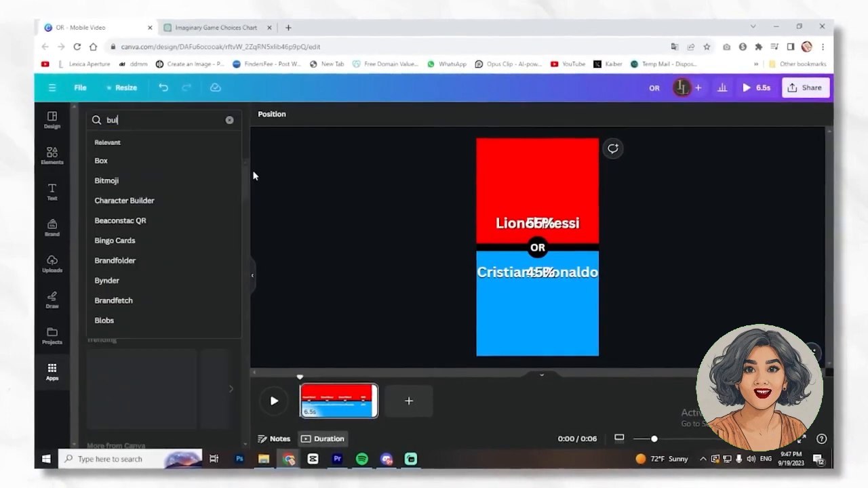
{"action": "type", "text": "k create"}
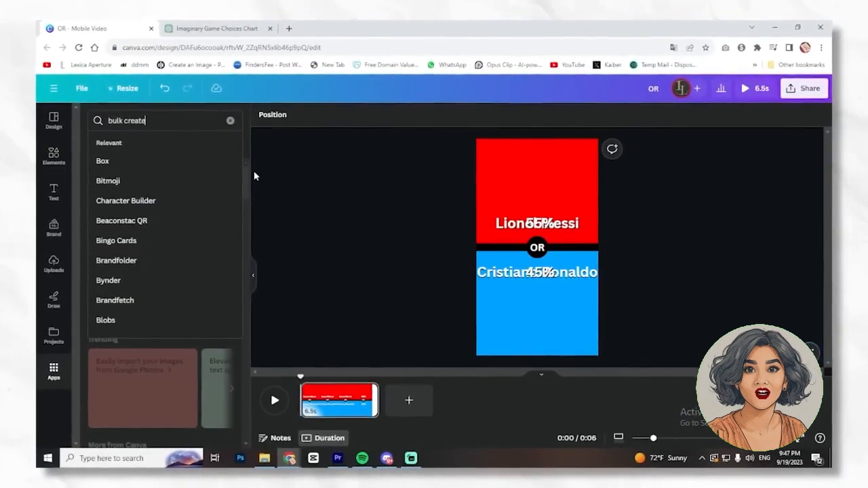
{"action": "key", "text": "Return"}
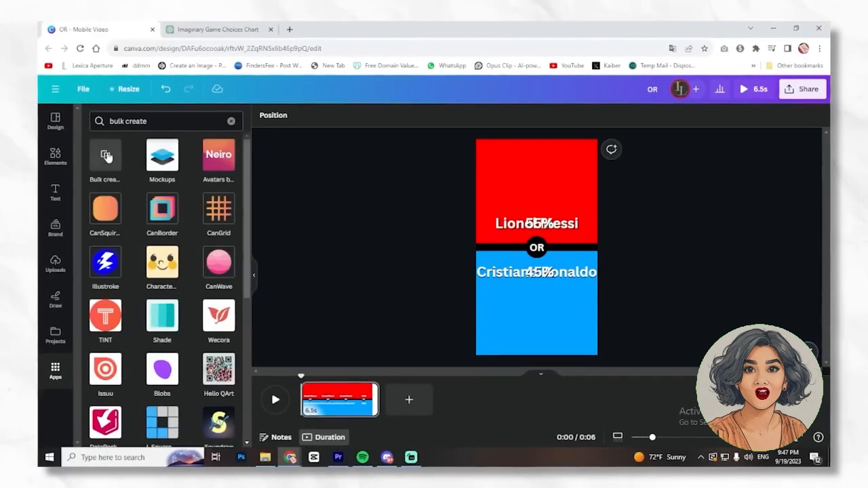
{"action": "left_click", "coordinate": [106, 155]}
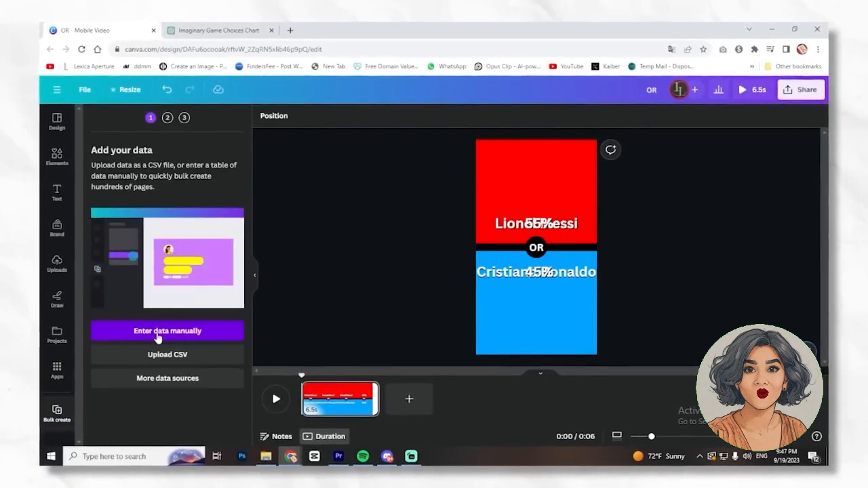
{"action": "left_click", "coordinate": [157, 333]}
Switch to the ChatGPT "Imaginary Game Choices Chart" tab and copy the whole soccer player table, including its headers and percentage columns
{"action": "left_click", "coordinate": [204, 31]}
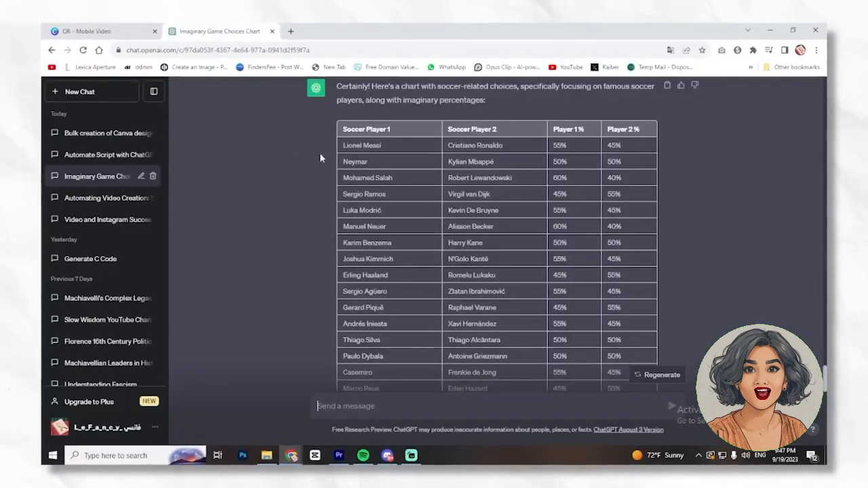
{"action": "left_click_drag", "start_coordinate": [342, 130], "coordinate": [621, 287]}
{"action": "right_click", "coordinate": [620, 287]}
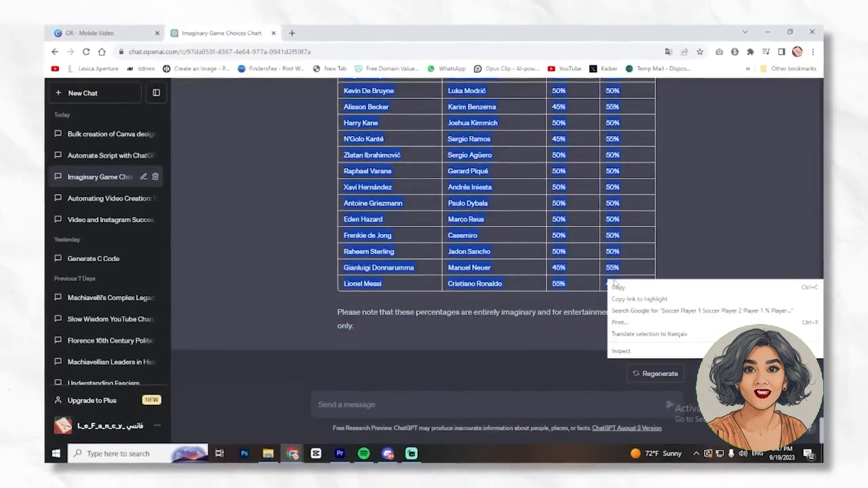
{"action": "left_click", "coordinate": [630, 287]}
Return to the Canva design, paste the copied table into the data grid starting at the "Name" header, and accept the data
{"action": "left_click", "coordinate": [107, 30]}
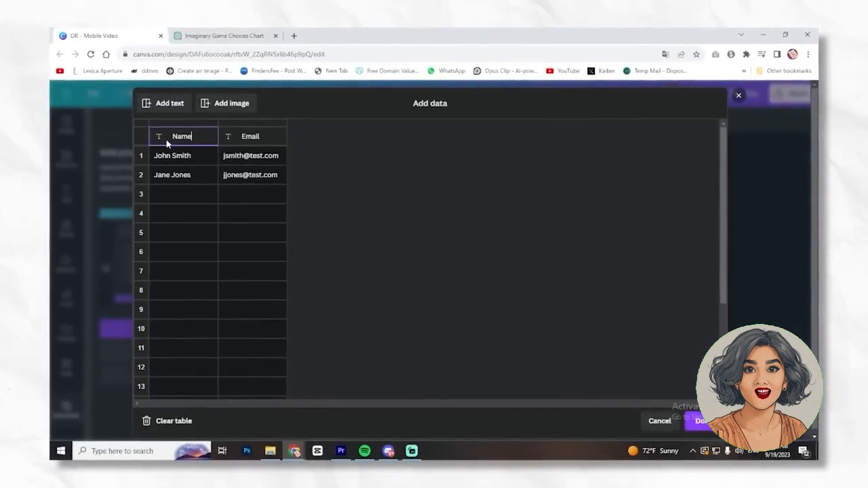
{"action": "key", "text": "ctrl+v"}
{"action": "scroll", "coordinate": [480, 270], "scroll_direction": "down", "scroll_amount": 10}
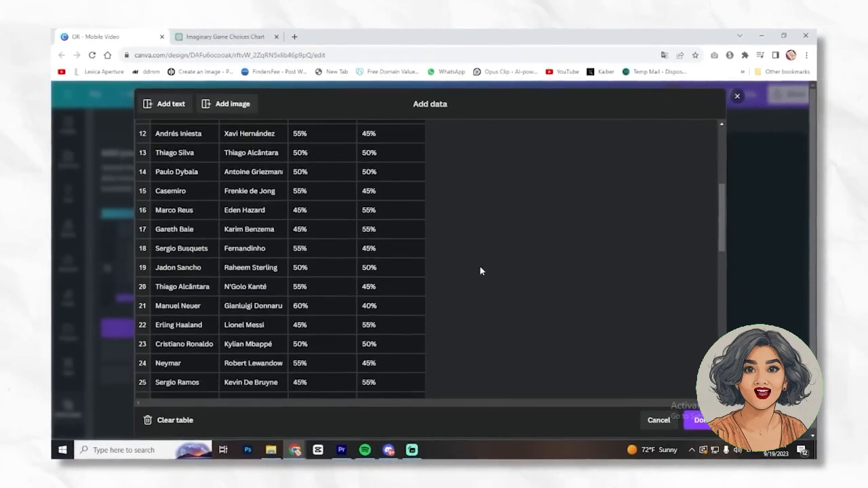
{"action": "scroll", "coordinate": [481, 261], "scroll_direction": "up", "scroll_amount": 8}
{"action": "scroll", "coordinate": [481, 261], "scroll_direction": "up", "scroll_amount": 4}
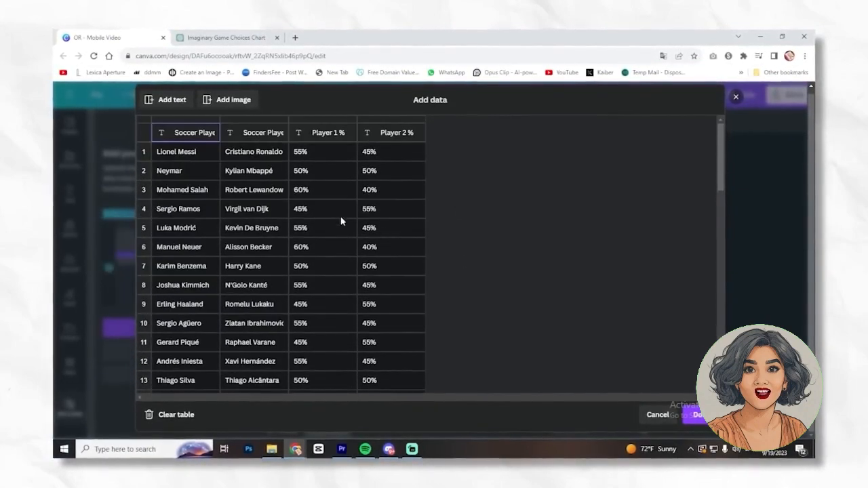
{"action": "left_click", "coordinate": [696, 416]}
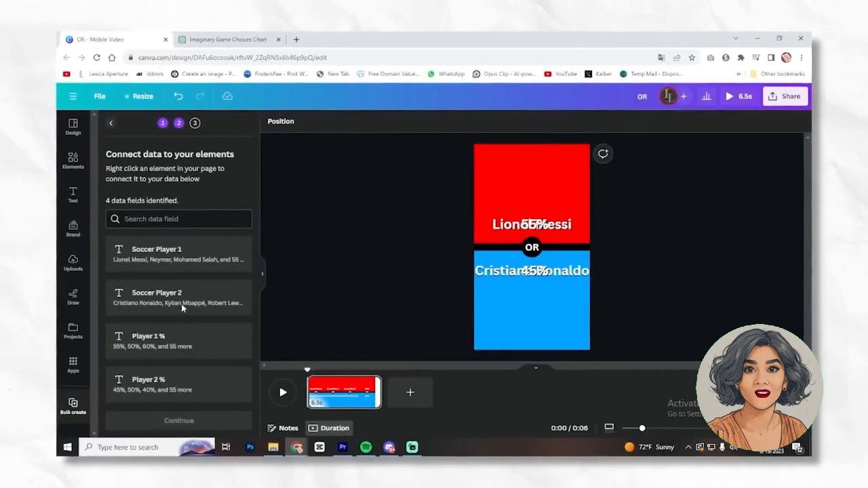
Connect the "Lionel Messi" heading to the Soccer Player 1 field and the "55%" heading to the Player 1 % field
{"action": "right_click", "coordinate": [505, 223]}
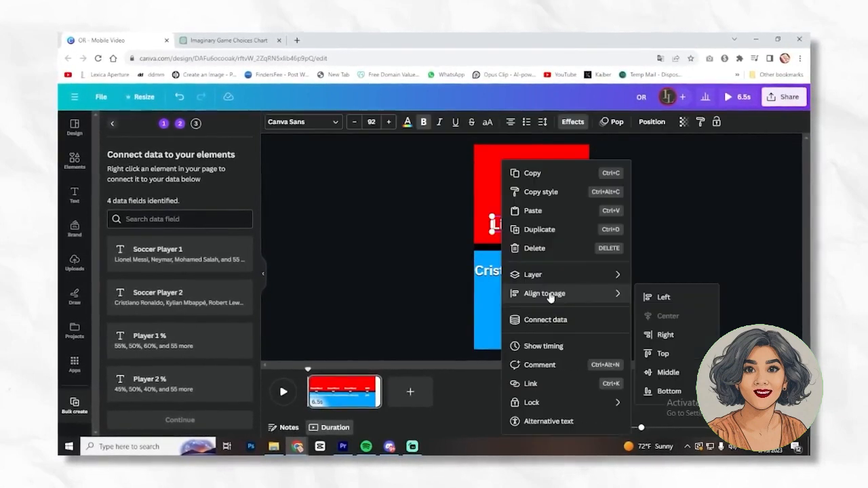
{"action": "left_click", "coordinate": [545, 325]}
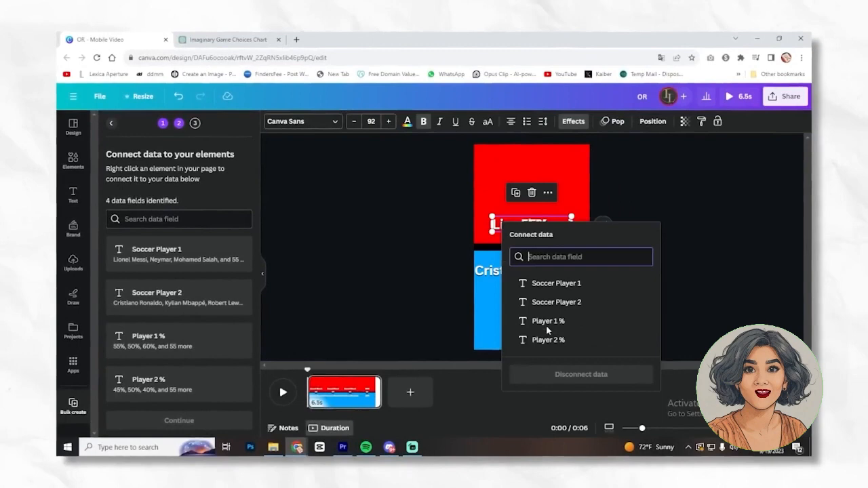
{"action": "left_click", "coordinate": [557, 283]}
{"action": "right_click", "coordinate": [535, 223]}
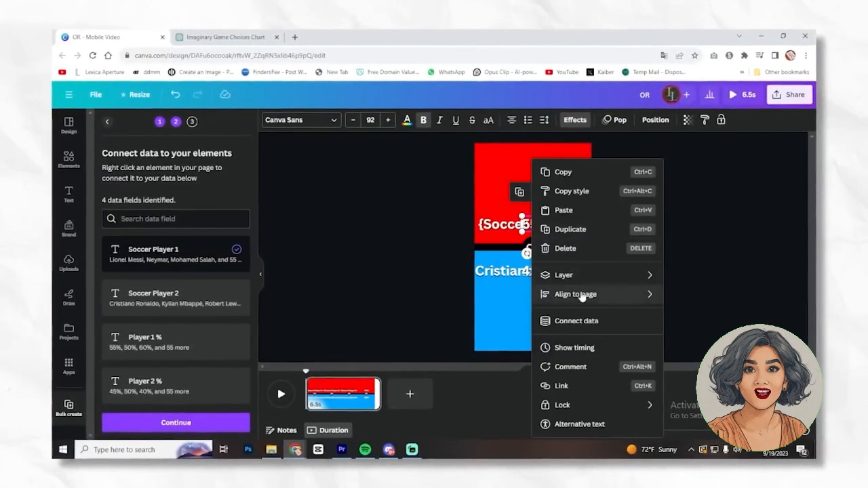
{"action": "left_click", "coordinate": [576, 319]}
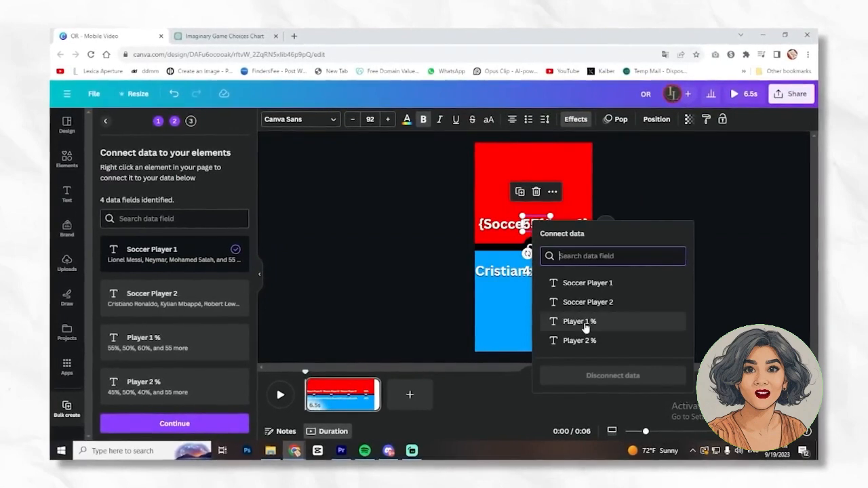
{"action": "left_click", "coordinate": [580, 321]}
Connect the "Cristiano Ronaldo" heading to the Soccer Player 2 field and the "45%" heading to the Player 2 % field
{"action": "left_click", "coordinate": [491, 272]}
{"action": "right_click", "coordinate": [491, 271]}
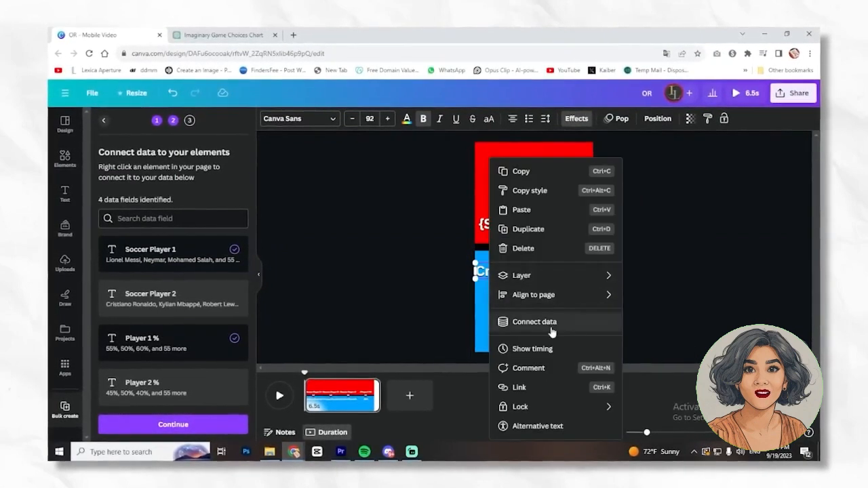
{"action": "left_click", "coordinate": [540, 323]}
{"action": "left_click", "coordinate": [546, 346]}
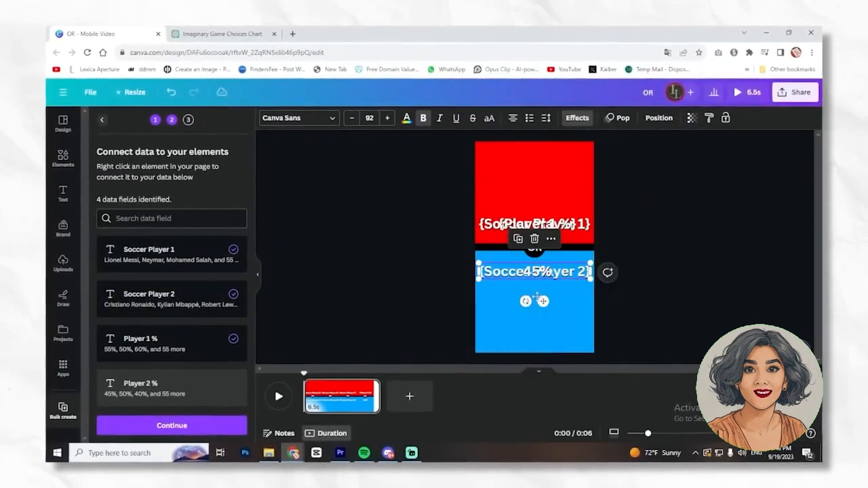
{"action": "right_click", "coordinate": [545, 277]}
{"action": "left_click", "coordinate": [583, 322]}
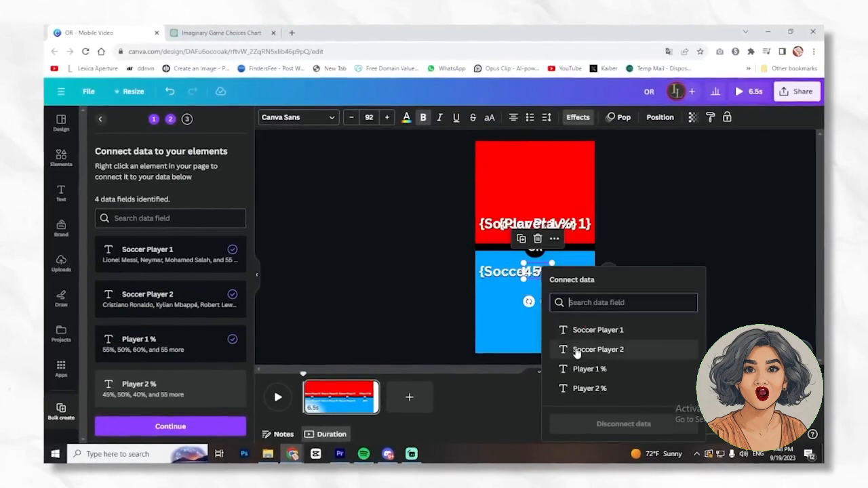
{"action": "left_click", "coordinate": [599, 390]}
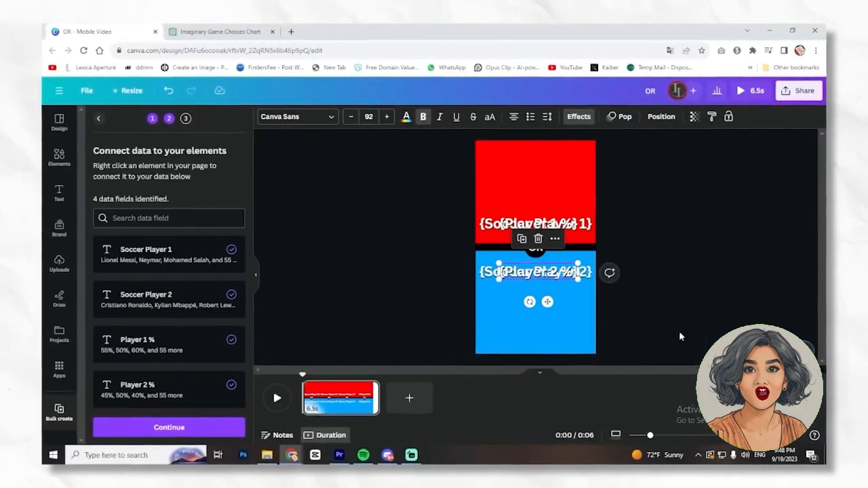
Review the data rows with all of them selected, generate the 55 pages, and preview the bulk video
{"action": "left_click", "coordinate": [161, 427]}
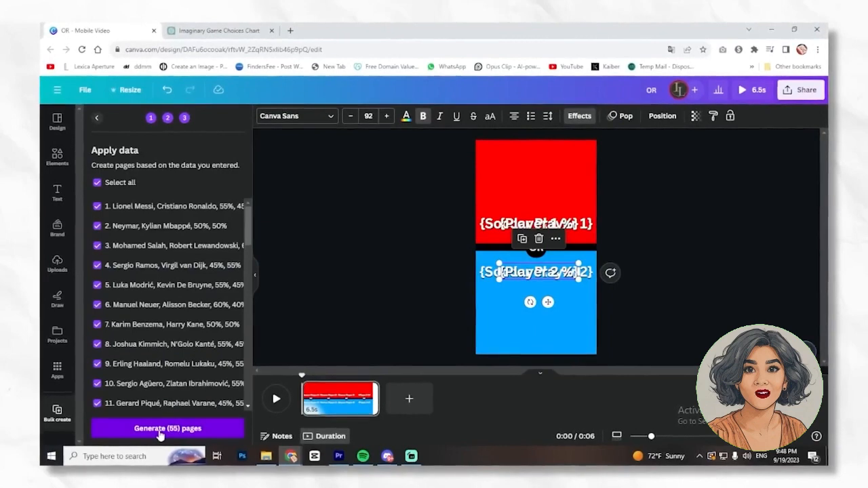
{"action": "scroll", "coordinate": [194, 348], "scroll_direction": "down", "scroll_amount": 12}
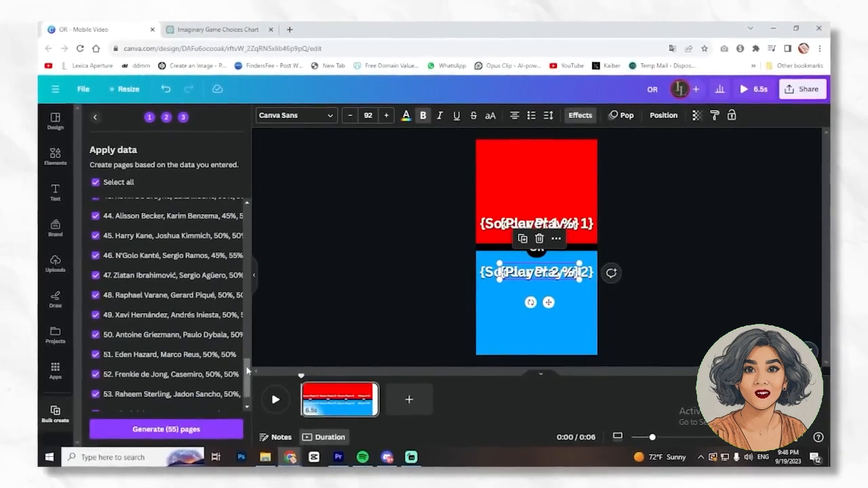
{"action": "left_click_drag", "start_coordinate": [247, 369], "coordinate": [255, 206]}
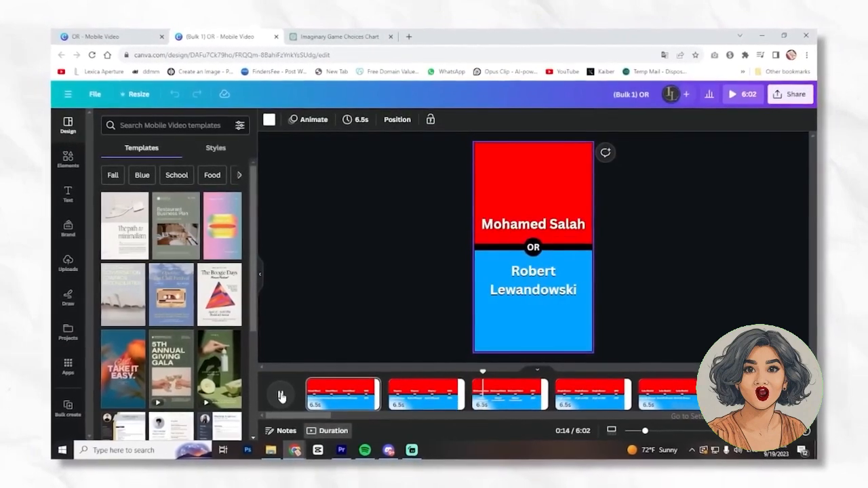
{"action": "left_click", "coordinate": [282, 395]}
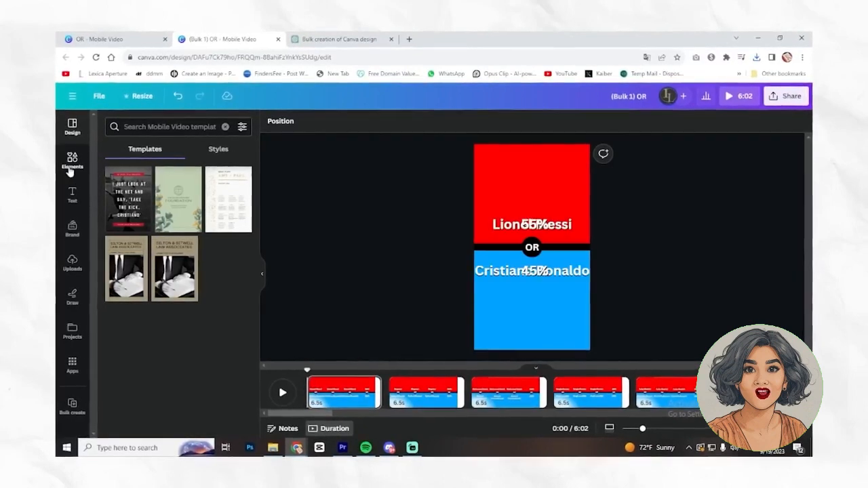
Search the elements for "messi" and place the bearded man graphic in the red half above the "Lionel Messi" heading
{"action": "left_click", "coordinate": [70, 161]}
{"action": "left_click", "coordinate": [163, 126]}
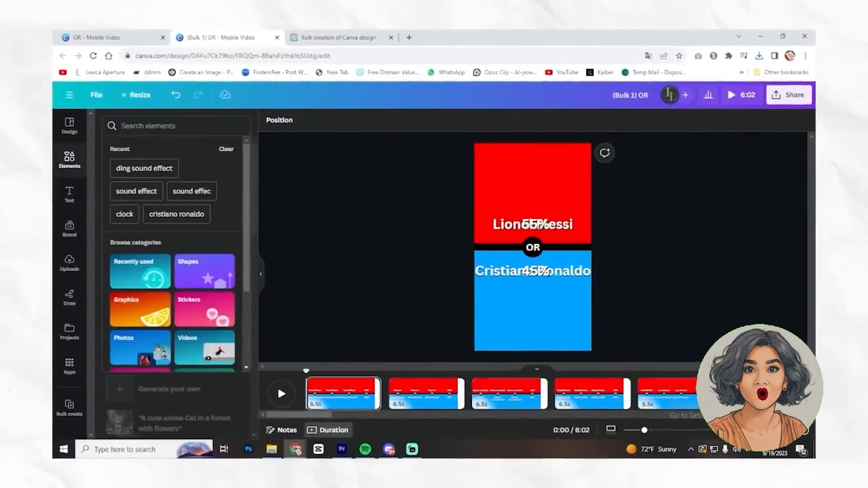
{"action": "type", "text": "messi"}
{"action": "key", "text": "Return"}
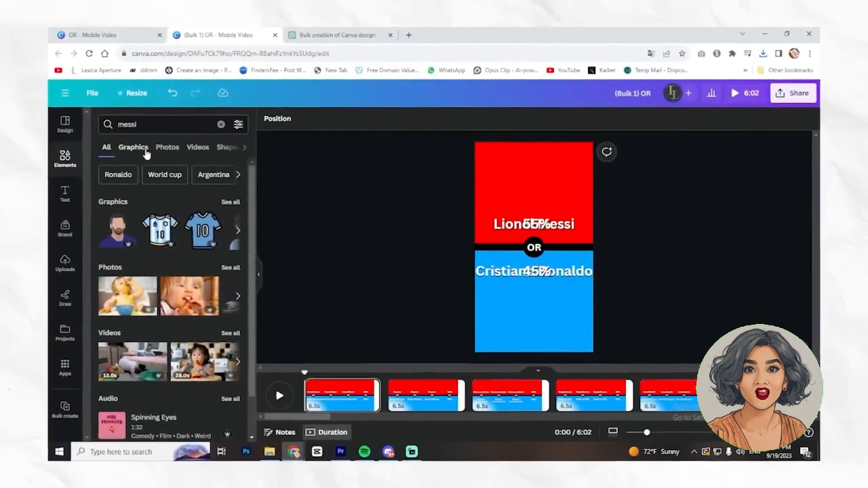
{"action": "left_click", "coordinate": [143, 149]}
{"action": "left_click", "coordinate": [167, 149]}
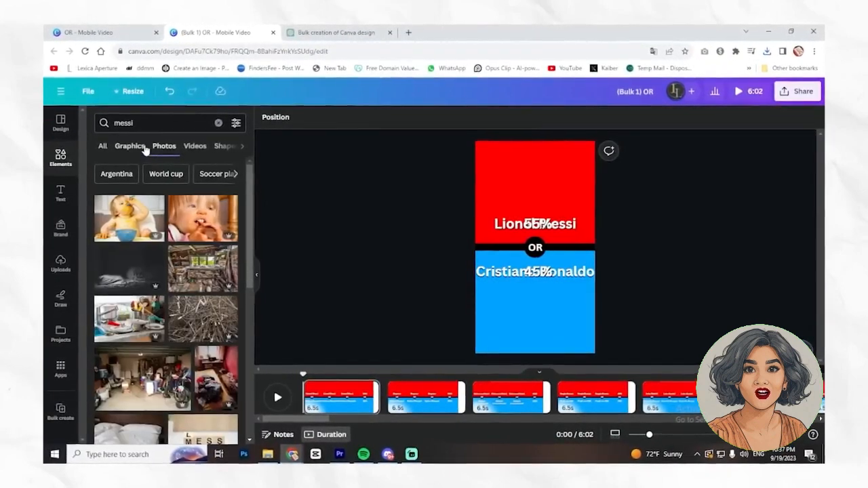
{"action": "left_click", "coordinate": [144, 148]}
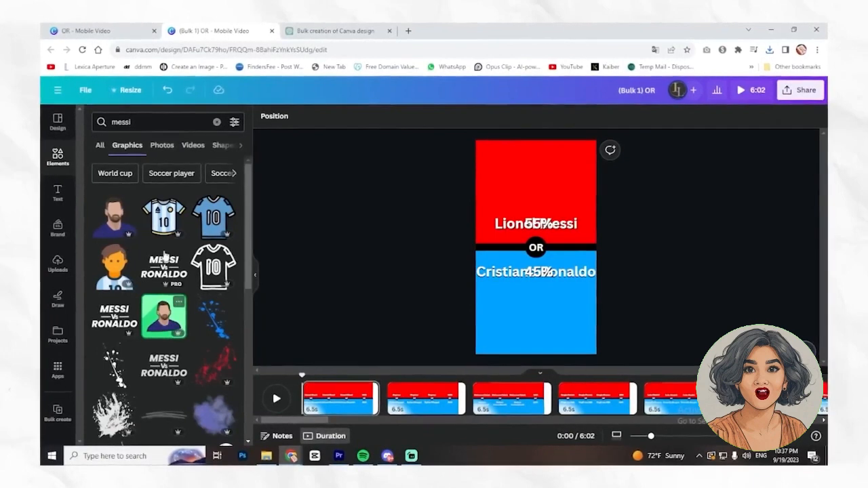
{"action": "left_click_drag", "start_coordinate": [115, 216], "coordinate": [546, 166]}
{"action": "left_click", "coordinate": [404, 178]}
Search the elements for "ronaldo" and place the red-shirted number 7 player graphic in the blue half below the "Cristiano Ronaldo" heading
{"action": "double_click", "coordinate": [113, 119]}
{"action": "type", "text": "ronaldo"}
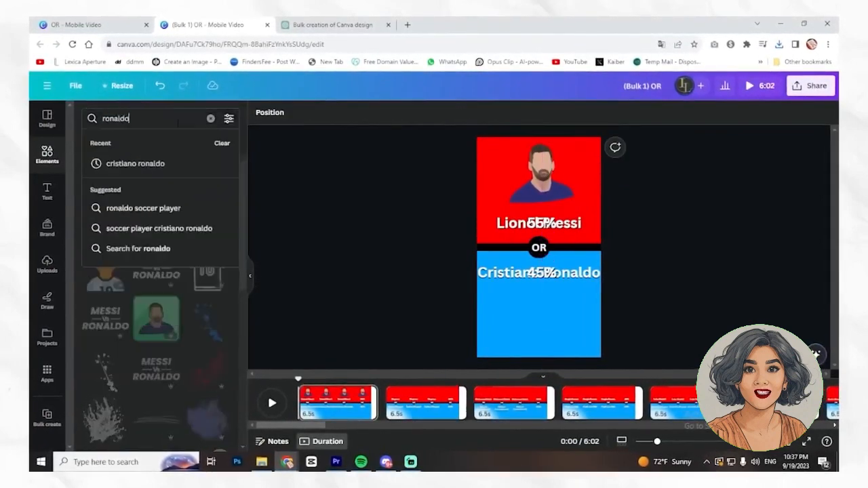
{"action": "key", "text": "Return"}
{"action": "left_click_drag", "start_coordinate": [213, 218], "coordinate": [550, 303]}
Show the Messi graphic's timing on the first page and trim its start slightly
{"action": "left_click", "coordinate": [541, 173]}
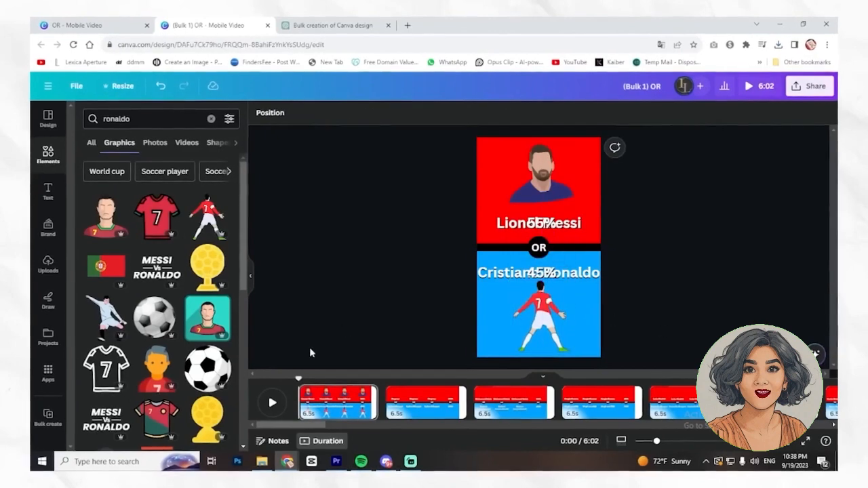
{"action": "right_click", "coordinate": [558, 169]}
{"action": "left_click", "coordinate": [569, 338]}
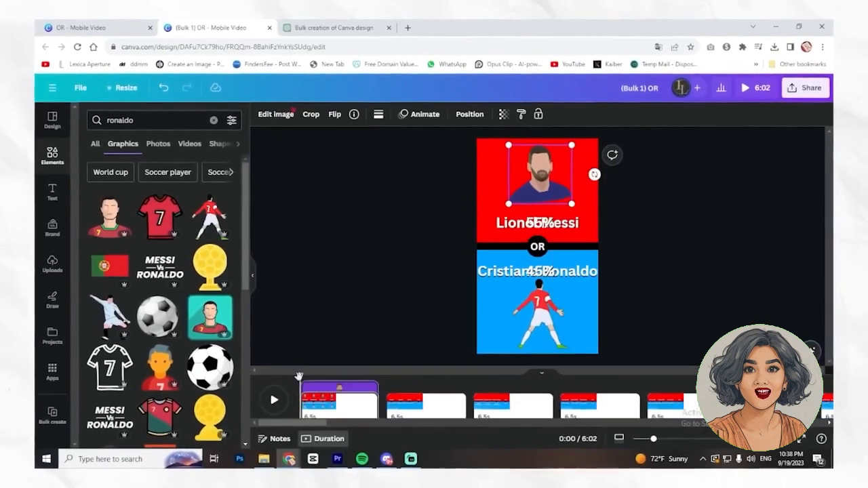
{"action": "left_click_drag", "start_coordinate": [310, 383], "coordinate": [313, 382]}
Show the Ronaldo graphic's timing on the first page and return the playhead to the beginning of the video
{"action": "left_click", "coordinate": [533, 304]}
{"action": "right_click", "coordinate": [545, 298]}
{"action": "left_click", "coordinate": [581, 351]}
{"action": "left_click", "coordinate": [406, 381]}
{"action": "left_click", "coordinate": [313, 366]}
Animate the Messi graphic on the first page with the Wiggle motion effect at the lowest intensity
{"action": "right_click", "coordinate": [539, 177]}
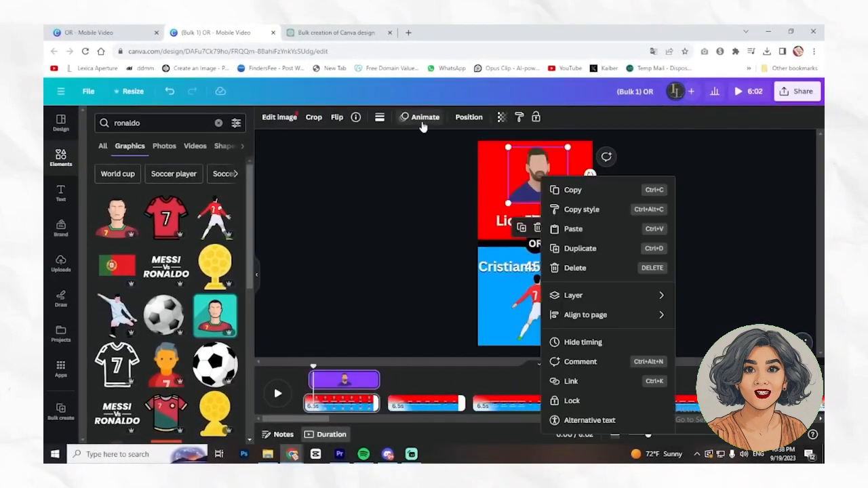
{"action": "left_click", "coordinate": [421, 120]}
{"action": "scroll", "coordinate": [136, 336], "scroll_direction": "down", "scroll_amount": 1}
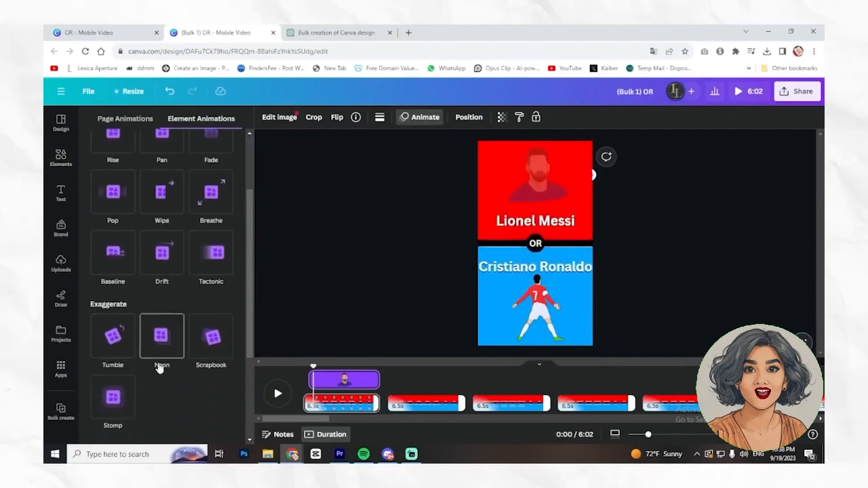
{"action": "scroll", "coordinate": [104, 405], "scroll_direction": "down", "scroll_amount": 3}
{"action": "scroll", "coordinate": [104, 406], "scroll_direction": "down", "scroll_amount": 1}
{"action": "left_click", "coordinate": [117, 416]}
{"action": "scroll", "coordinate": [194, 334], "scroll_direction": "down", "scroll_amount": 2}
{"action": "left_click_drag", "start_coordinate": [162, 391], "coordinate": [90, 391]}
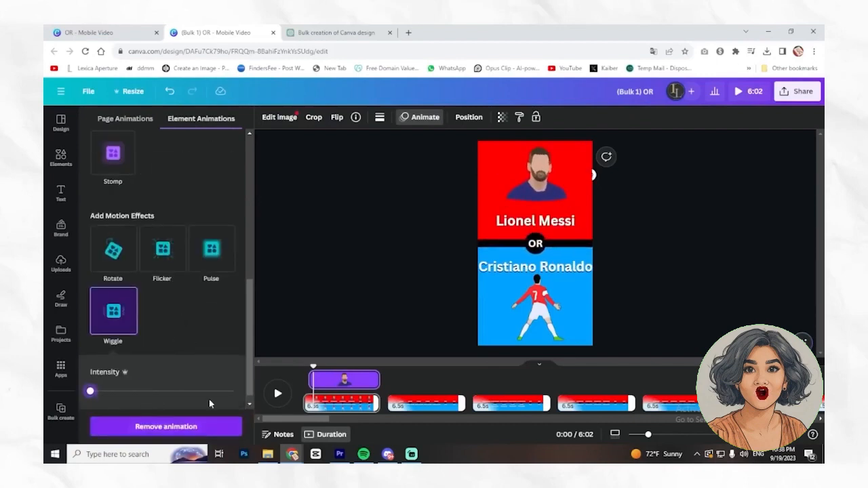
Apply the Wiggle motion effect at the lowest intensity to the Ronaldo graphic, and play the first page
{"action": "left_click", "coordinate": [537, 308]}
{"action": "scroll", "coordinate": [232, 161], "scroll_direction": "down", "scroll_amount": 1}
{"action": "scroll", "coordinate": [163, 312], "scroll_direction": "down", "scroll_amount": 4}
{"action": "left_click", "coordinate": [117, 415]}
{"action": "scroll", "coordinate": [162, 333], "scroll_direction": "down", "scroll_amount": 2}
{"action": "left_click_drag", "start_coordinate": [162, 391], "coordinate": [90, 392]}
{"action": "left_click", "coordinate": [275, 391]}
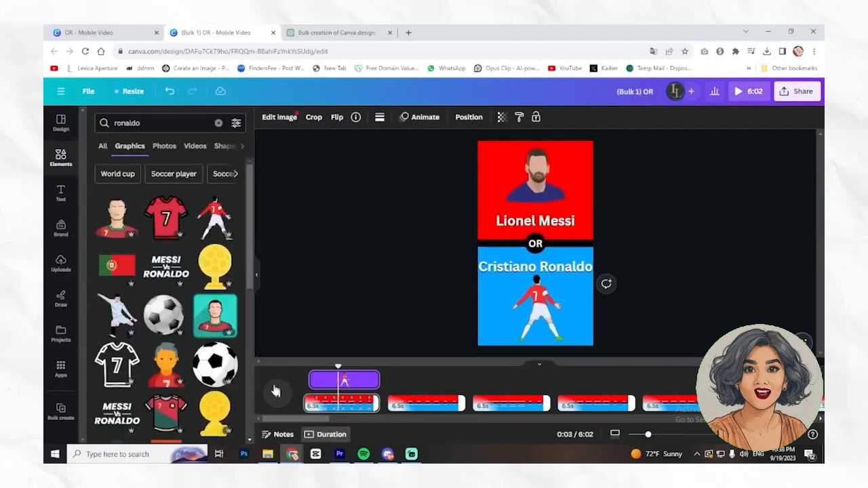
Change the text color of the "55%" figure in the red half to a custom bright green
{"action": "left_click", "coordinate": [541, 223]}
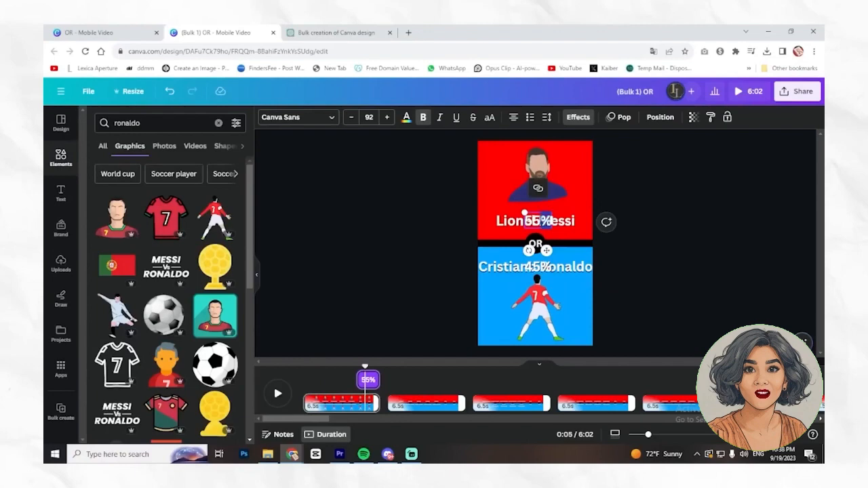
{"action": "left_click", "coordinate": [407, 118]}
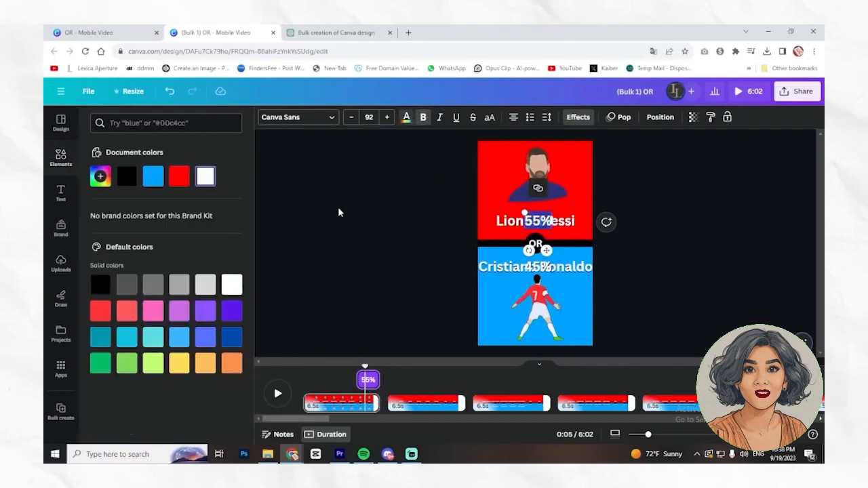
{"action": "left_click", "coordinate": [100, 177]}
{"action": "left_click", "coordinate": [143, 260]}
{"action": "left_click", "coordinate": [231, 201]}
{"action": "left_click", "coordinate": [316, 235]}
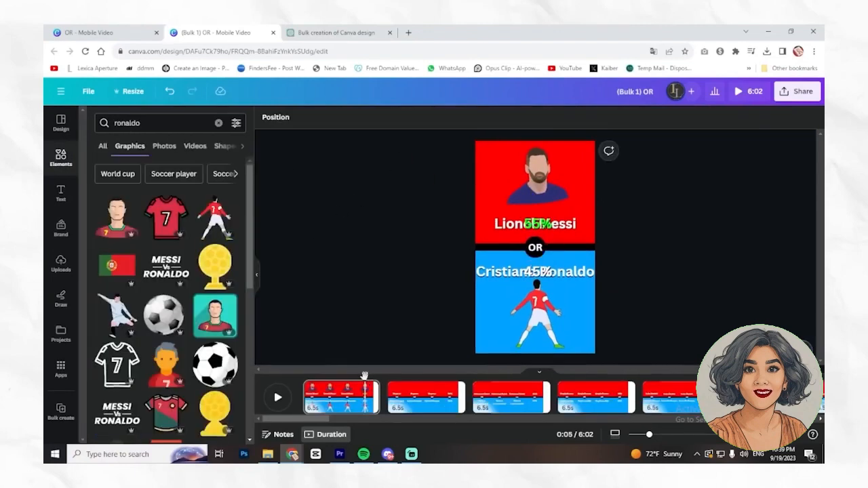
Search all elements for "clock" and add the 0:10 clock sound audio beneath the first page of the timeline
{"action": "left_click_drag", "start_coordinate": [365, 375], "coordinate": [370, 375]}
{"action": "left_click", "coordinate": [163, 123]}
{"action": "key", "text": "ctrl+a"}
{"action": "type", "text": "clock"}
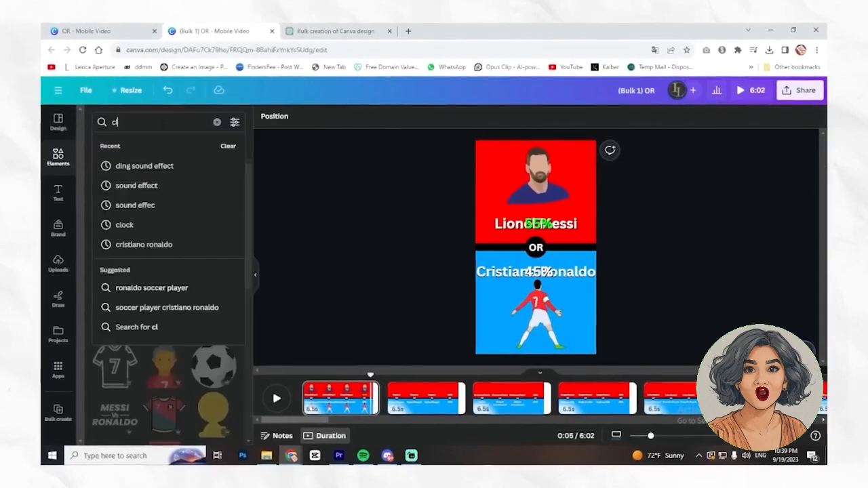
{"action": "key", "text": "Return"}
{"action": "scroll", "coordinate": [174, 256], "scroll_direction": "down", "scroll_amount": 5}
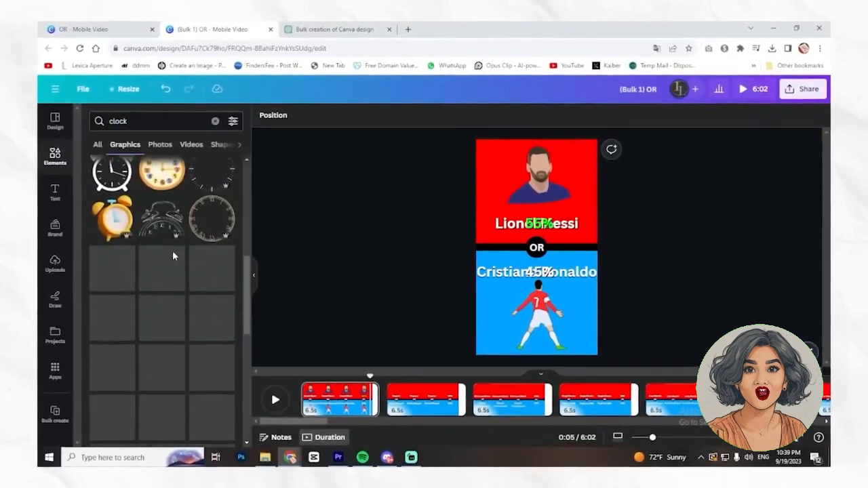
{"action": "scroll", "coordinate": [174, 256], "scroll_direction": "up", "scroll_amount": 4}
{"action": "left_click", "coordinate": [99, 145]}
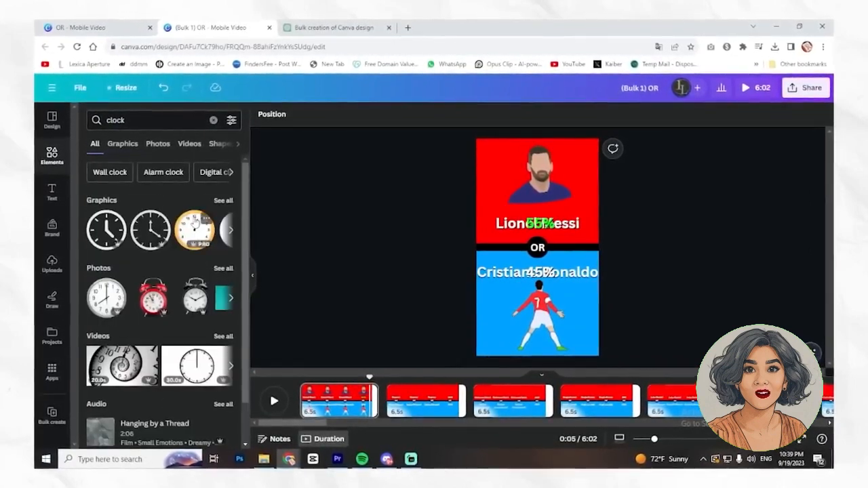
{"action": "scroll", "coordinate": [113, 427], "scroll_direction": "down", "scroll_amount": 2}
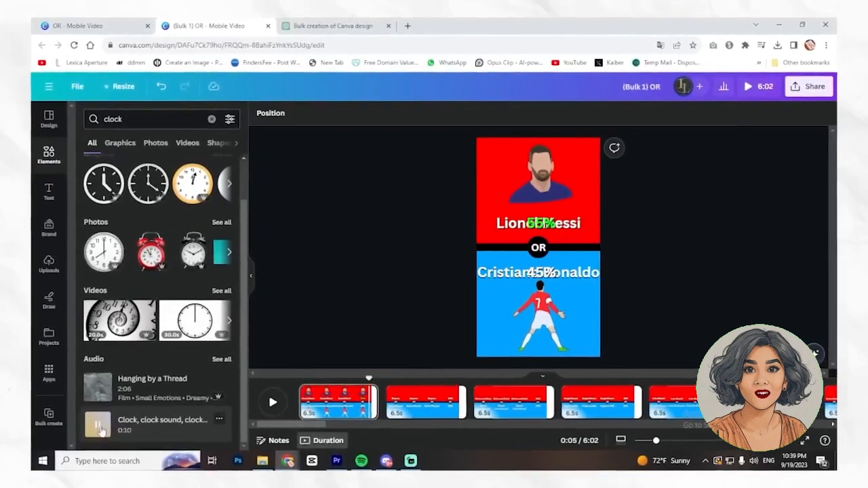
{"action": "left_click_drag", "start_coordinate": [148, 425], "coordinate": [351, 412]}
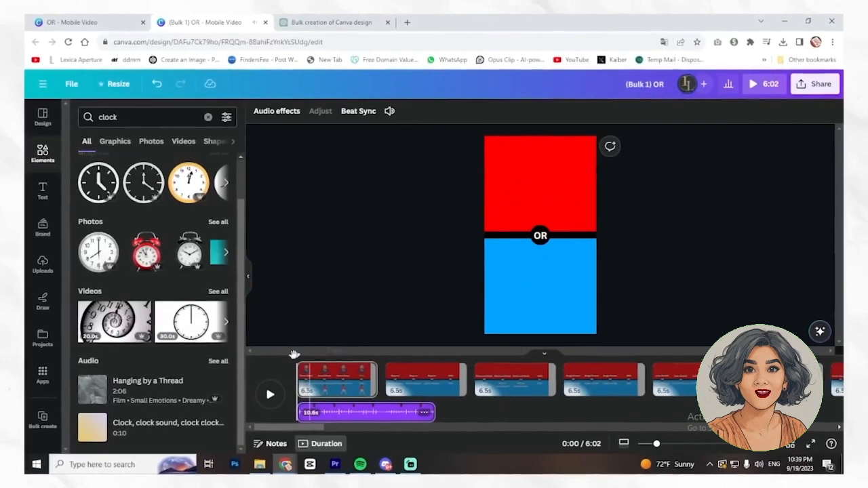
Trim both ends of the clock sound to leave 3.4 seconds, and place the uploaded DING Sound Effects.mp3 right after it
{"action": "key", "text": "space"}
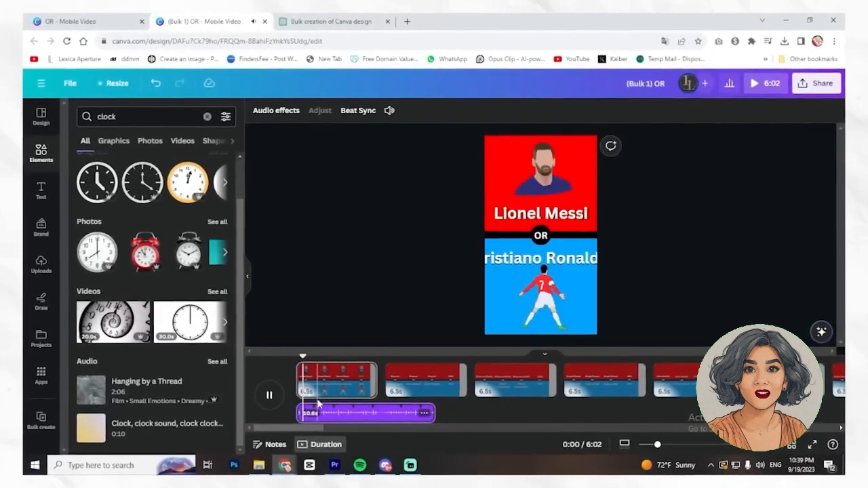
{"action": "key", "text": "space"}
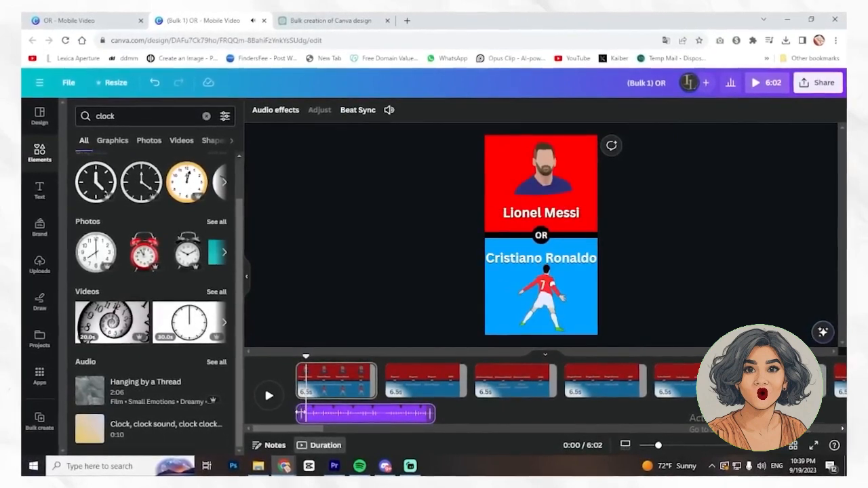
{"action": "left_click_drag", "start_coordinate": [298, 413], "coordinate": [307, 413]}
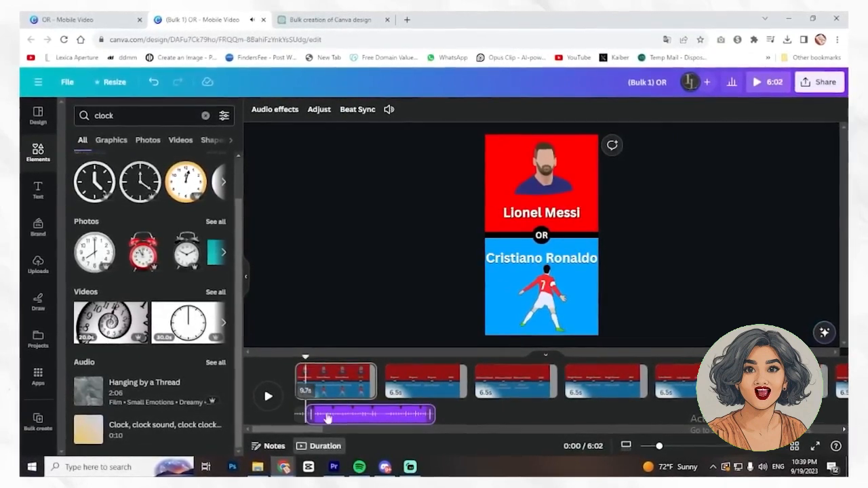
{"action": "left_click_drag", "start_coordinate": [431, 413], "coordinate": [351, 415]}
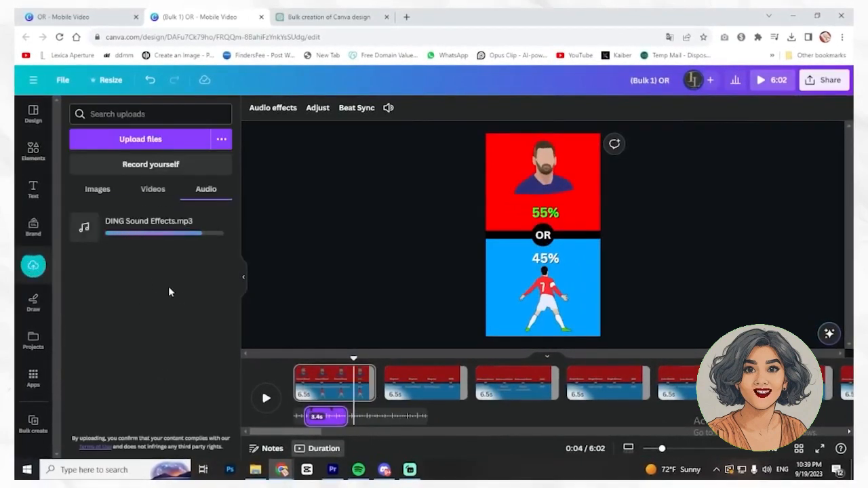
{"action": "left_click_drag", "start_coordinate": [95, 230], "coordinate": [354, 395]}
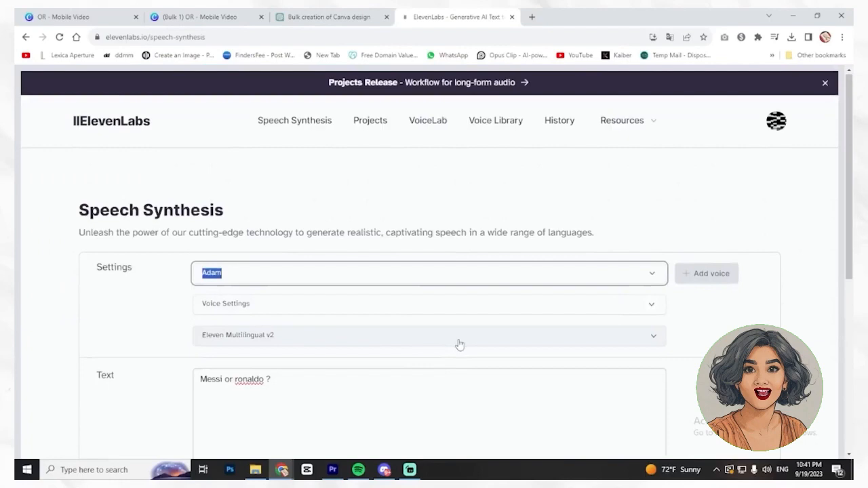
Generate the "Messi or ronaldo ?" speech in ElevenLabs with the Adam voice, and upload the resulting audio to the Canva design
{"action": "scroll", "coordinate": [457, 345], "scroll_direction": "down", "scroll_amount": 3}
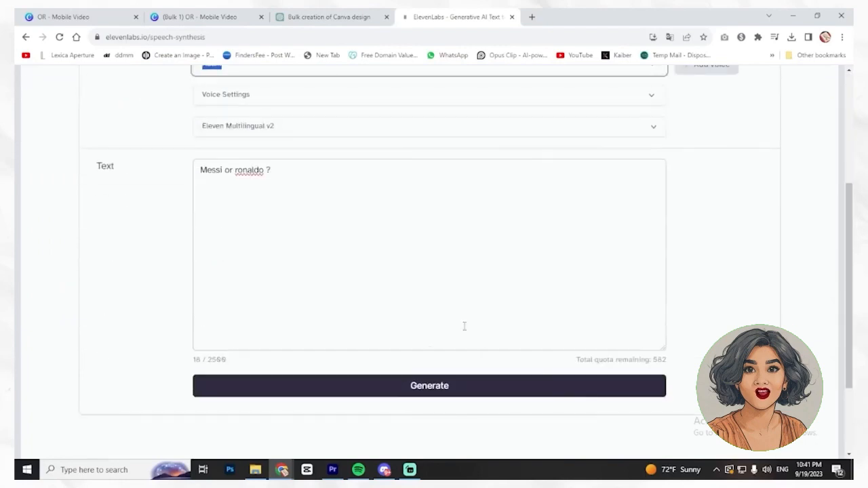
{"action": "left_click", "coordinate": [403, 385]}
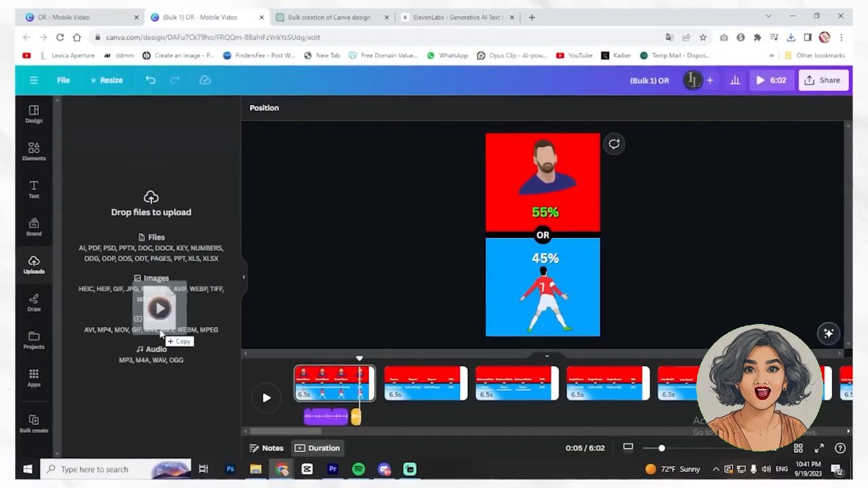
{"action": "left_click_drag", "start_coordinate": [155, 310], "coordinate": [198, 350]}
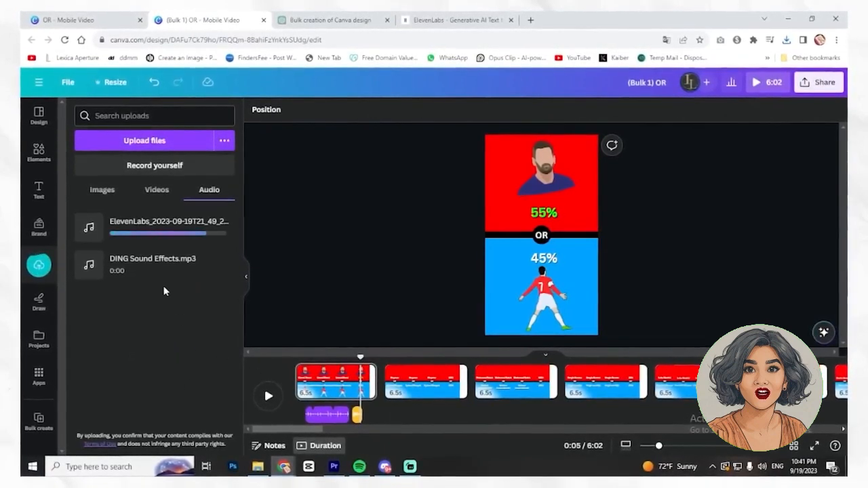
Add the ElevenLabs voiceover to the timeline, move it to 0.0s on the first page, and play the video
{"action": "left_click", "coordinate": [89, 228]}
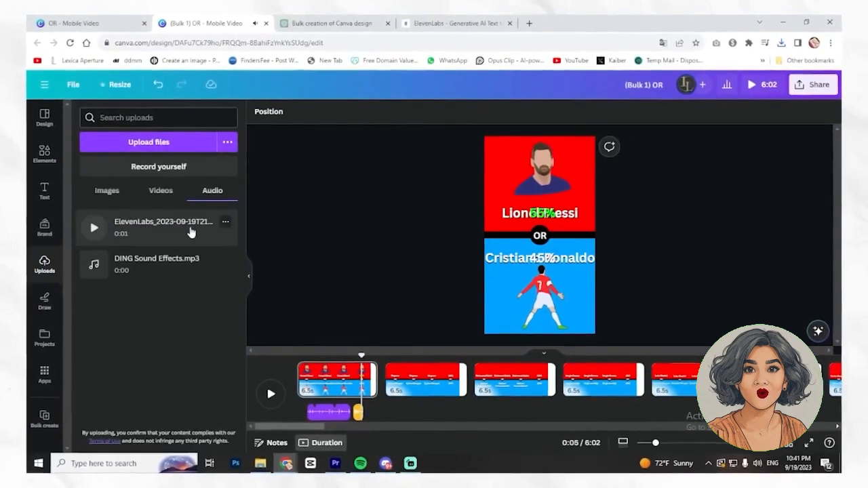
{"action": "left_click", "coordinate": [190, 232]}
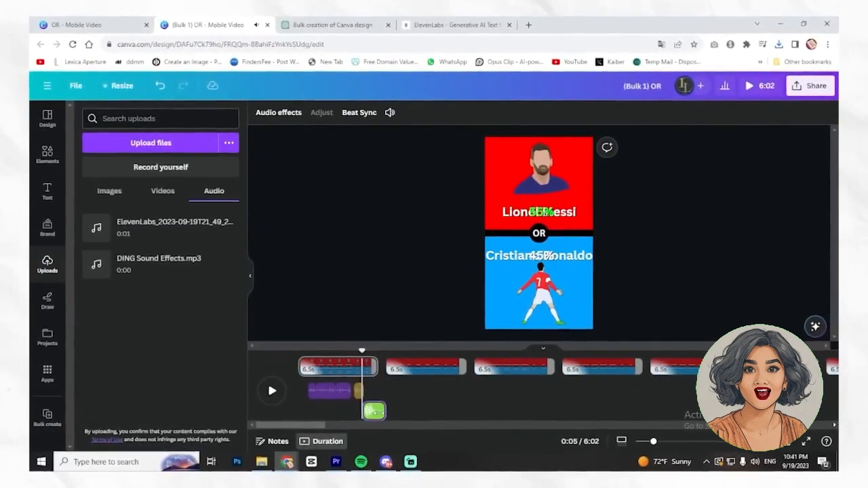
{"action": "left_click_drag", "start_coordinate": [374, 411], "coordinate": [307, 411]}
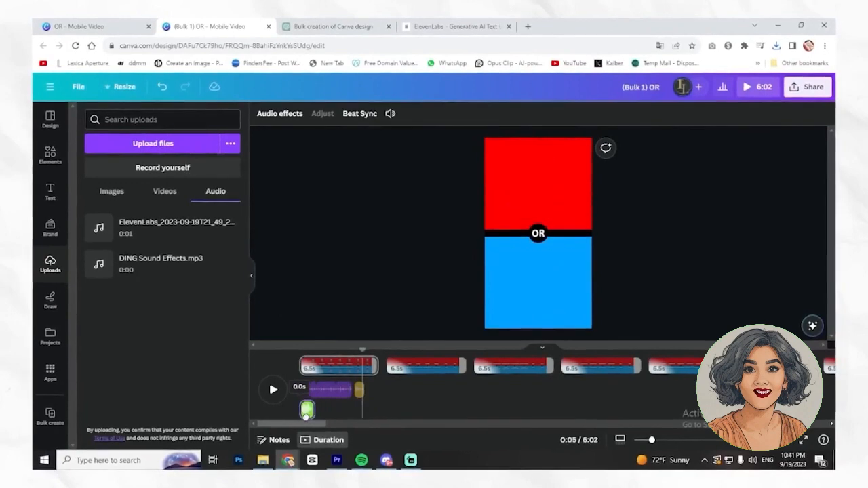
{"action": "key", "text": "space"}
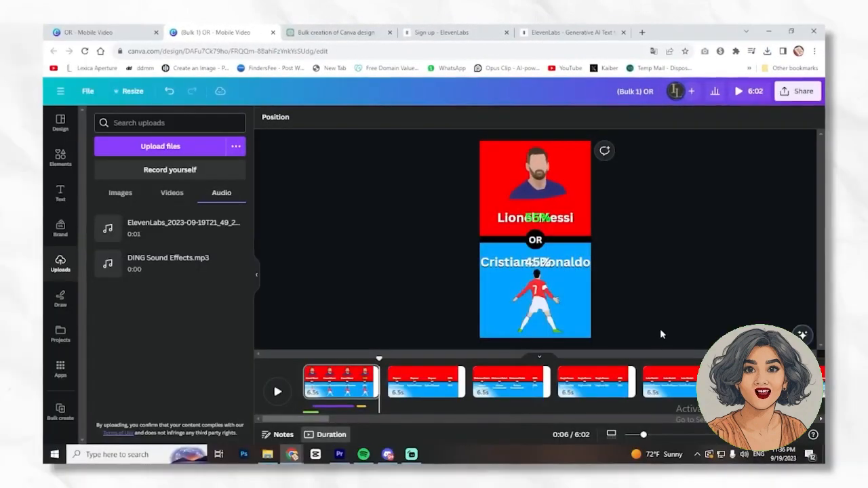
Download all 55 pages as separate MP4 video files at 1080p quality
{"action": "left_click", "coordinate": [798, 90]}
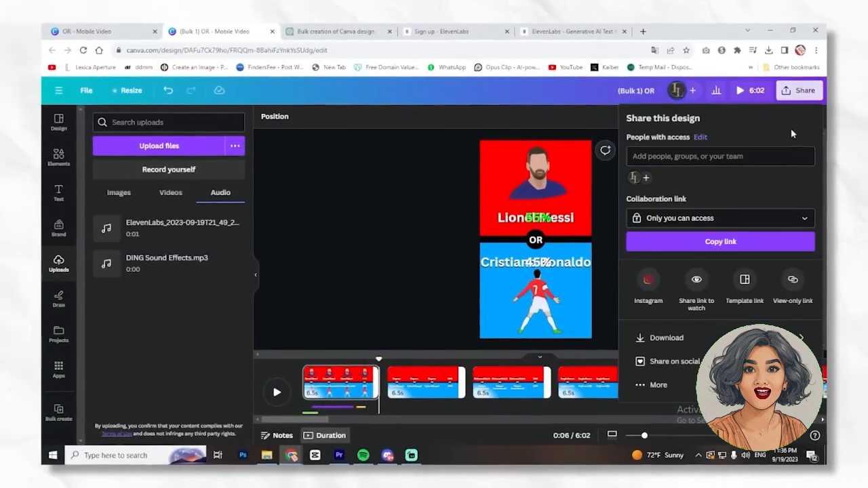
{"action": "left_click", "coordinate": [705, 342]}
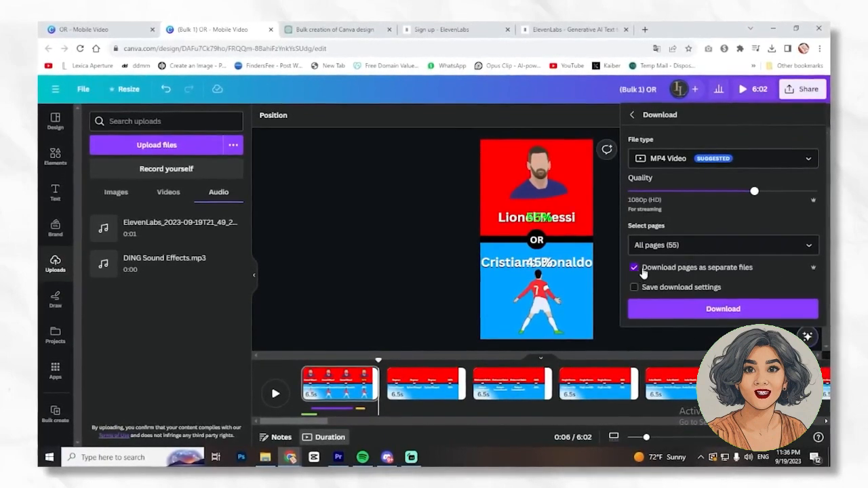
{"action": "left_click", "coordinate": [696, 311]}
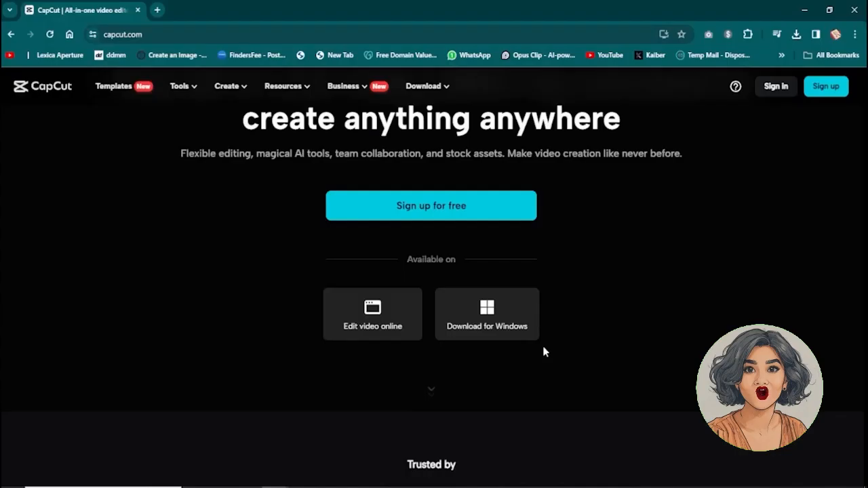
Open the CapCut online video editor, sign in with Google, and skip the introductory tour
{"action": "scroll", "coordinate": [542, 346], "scroll_direction": "up", "scroll_amount": 2}
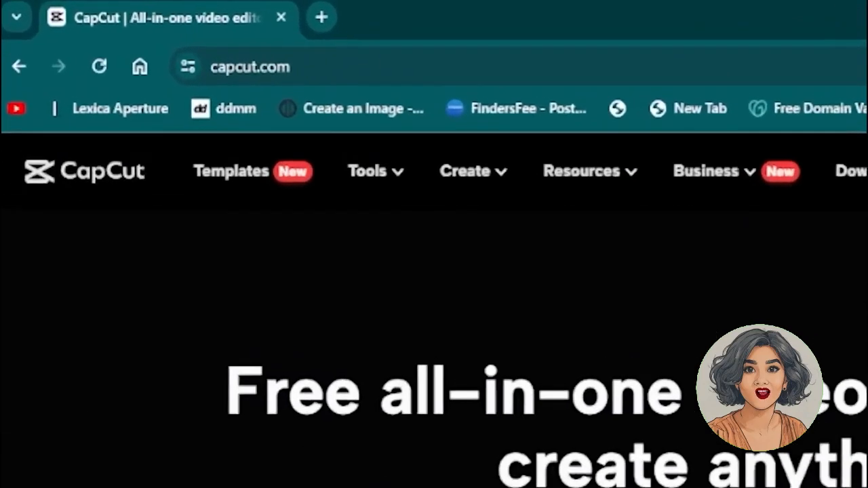
{"action": "left_click", "coordinate": [380, 434]}
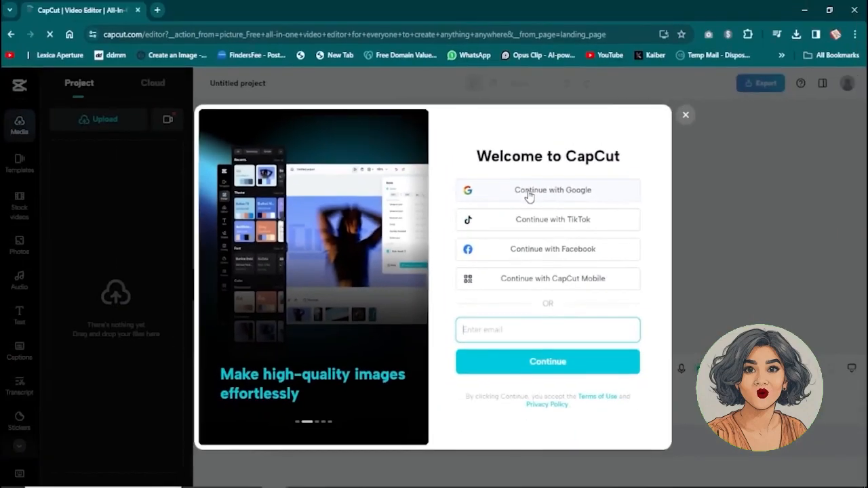
{"action": "left_click", "coordinate": [529, 135]}
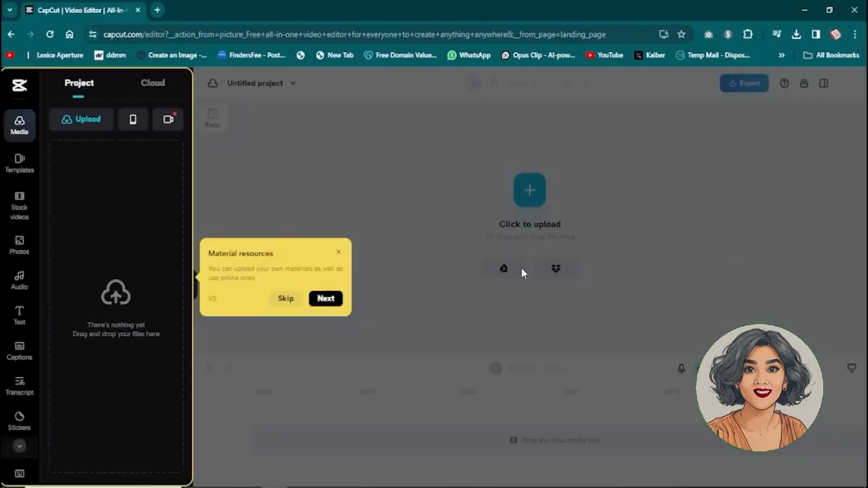
{"action": "left_click", "coordinate": [286, 299]}
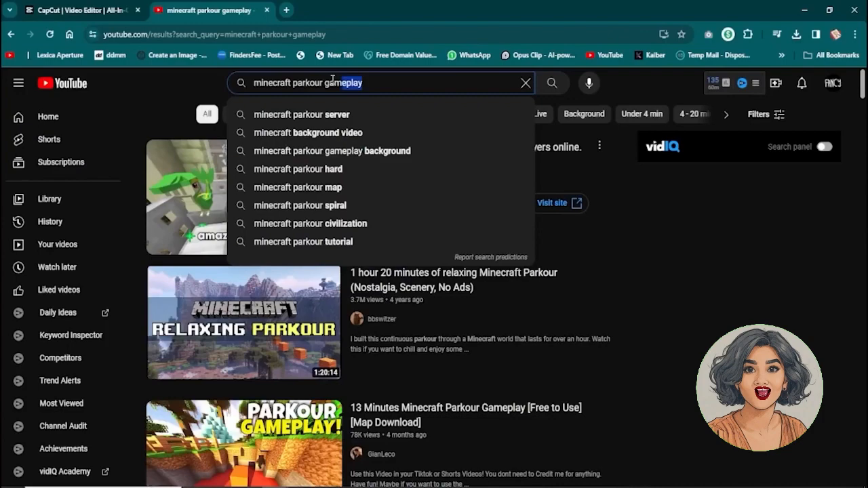
Browse the YouTube search results for "minecraft parkour gameplay" to look for free-to-use background footage
{"action": "triple_click", "coordinate": [298, 88]}
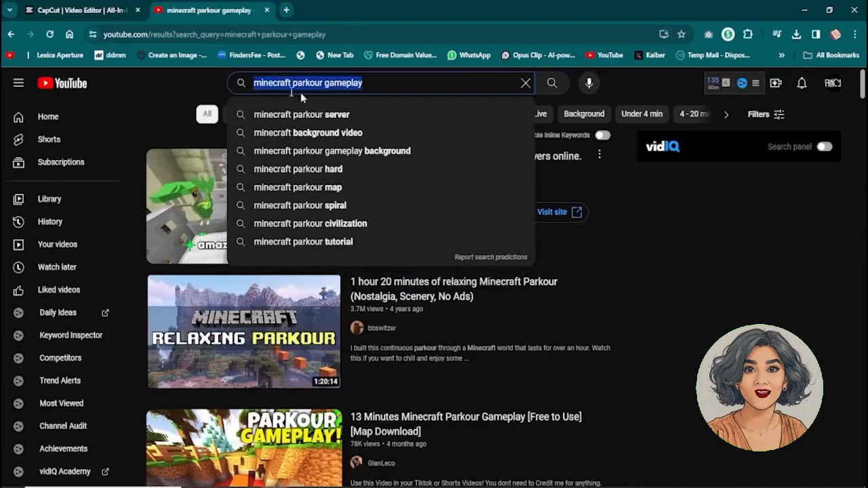
{"action": "left_click", "coordinate": [708, 232]}
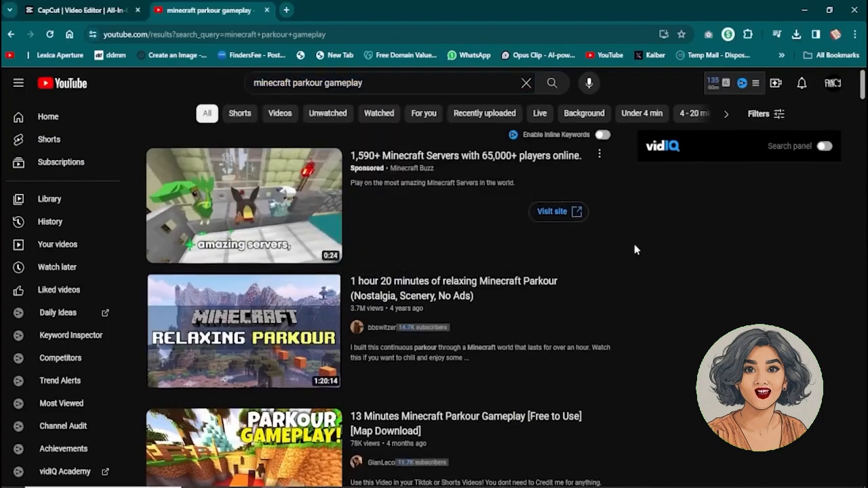
{"action": "scroll", "coordinate": [633, 242], "scroll_direction": "down", "scroll_amount": 3}
{"action": "scroll", "coordinate": [636, 245], "scroll_direction": "down", "scroll_amount": 8}
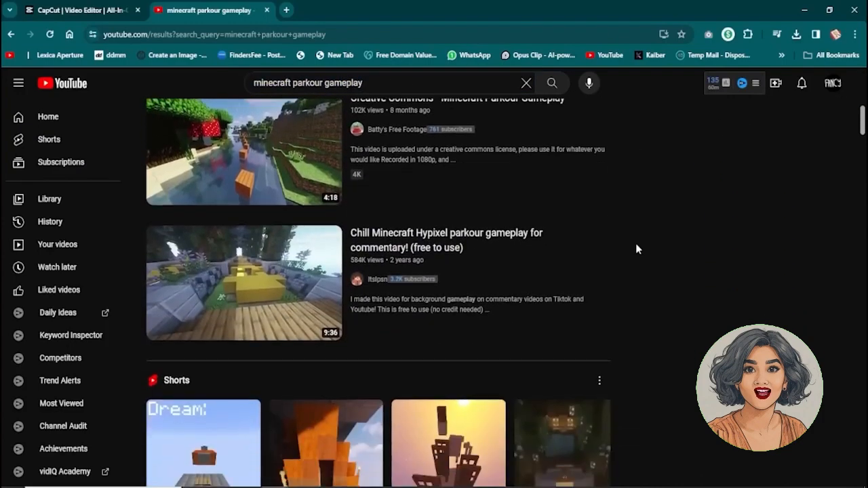
{"action": "scroll", "coordinate": [636, 248], "scroll_direction": "down", "scroll_amount": 10}
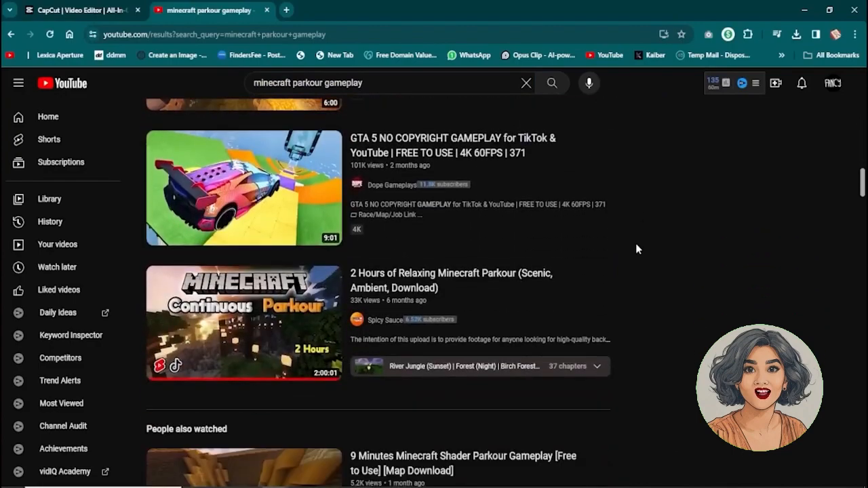
Open GianLeco's "13 Minutes Minecraft Parkour Gameplay [Free to Use] [Map Download]" video, pause it, and copy its link
{"action": "scroll", "coordinate": [636, 249], "scroll_direction": "down", "scroll_amount": 5}
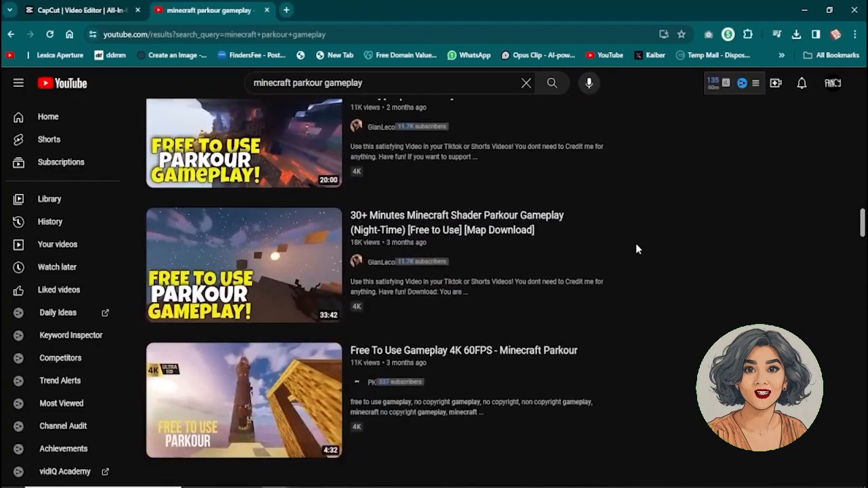
{"action": "scroll", "coordinate": [645, 242], "scroll_direction": "up", "scroll_amount": 10}
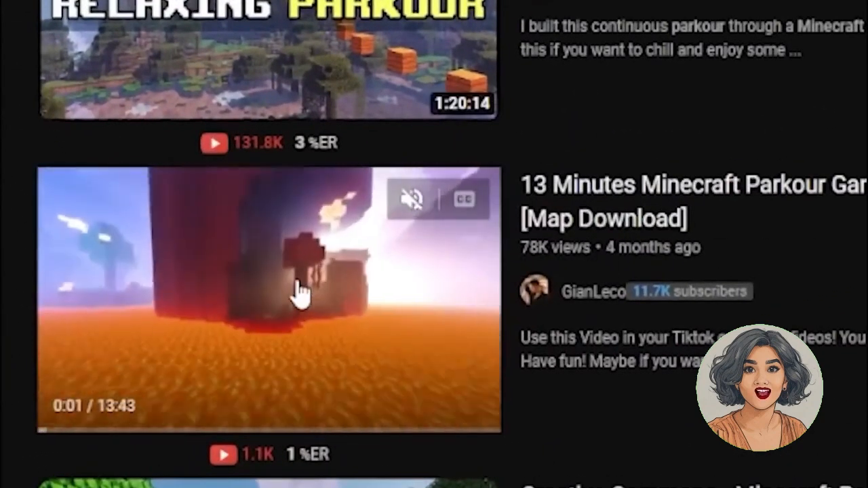
{"action": "left_click", "coordinate": [301, 290]}
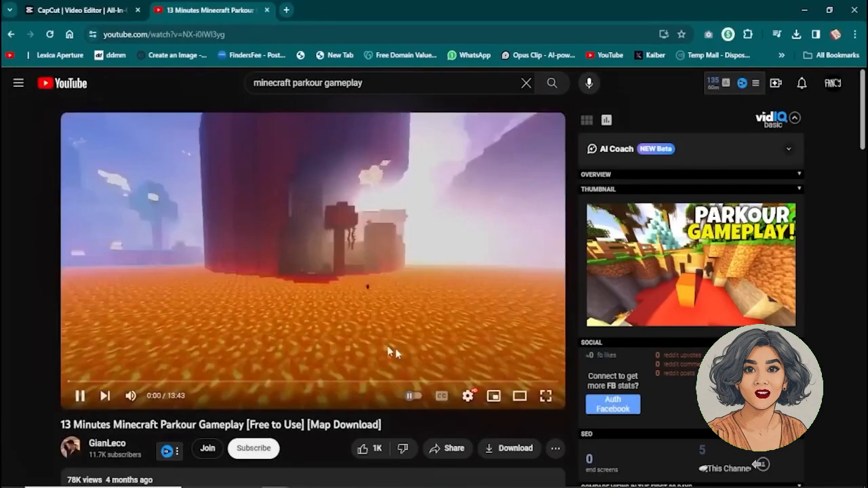
{"action": "left_click", "coordinate": [326, 318]}
{"action": "key", "text": "ctrl+l"}
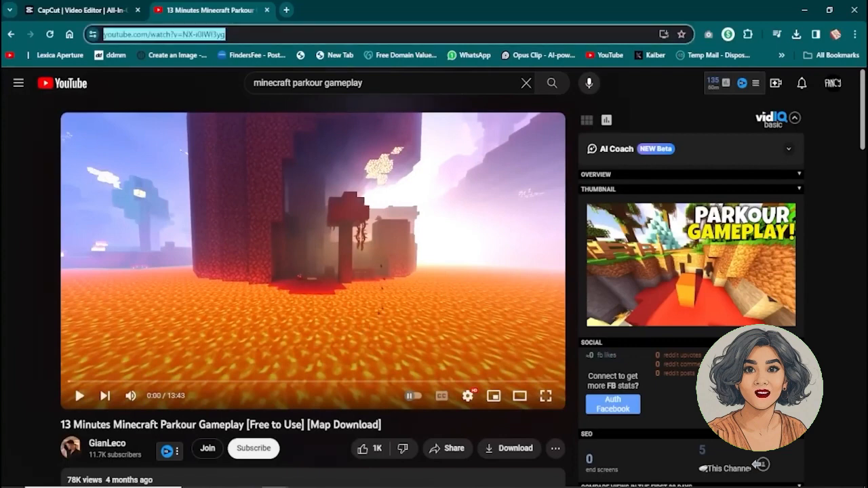
Open the Y2mate site in a new tab, submit the copied YouTube link, and view the video download options
{"action": "left_click", "coordinate": [286, 10]}
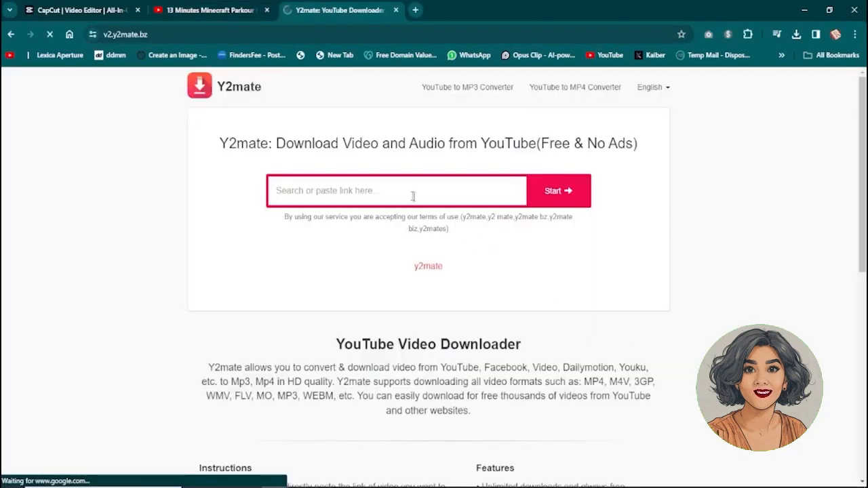
{"action": "left_click", "coordinate": [412, 196]}
{"action": "left_click", "coordinate": [525, 11]}
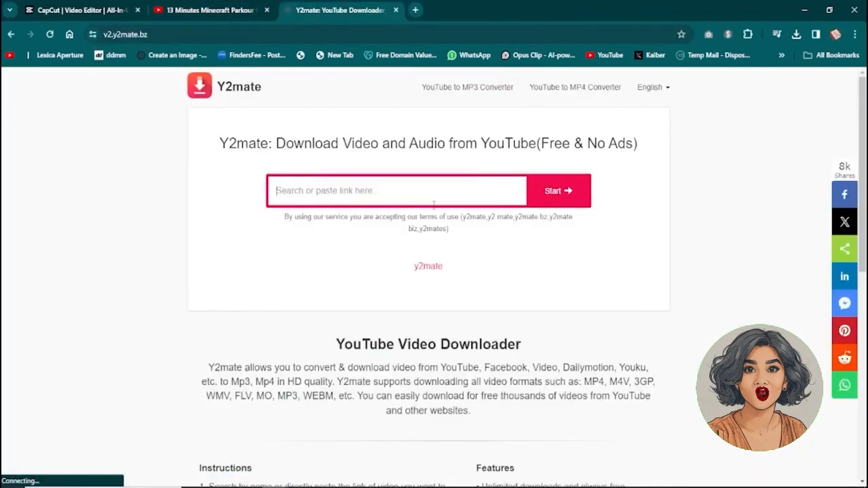
{"action": "type", "text": "https://www.youtube.com/watch?v=NX-i0lWl3yg"}
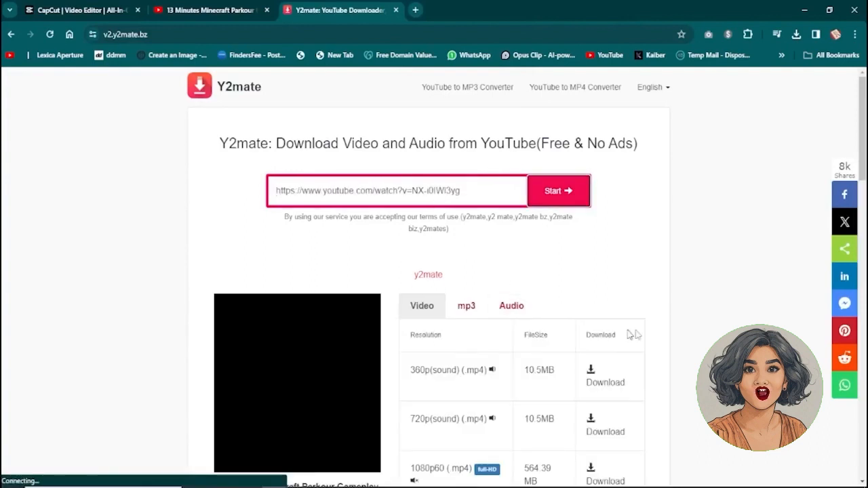
{"action": "scroll", "coordinate": [727, 324], "scroll_direction": "down", "scroll_amount": 3}
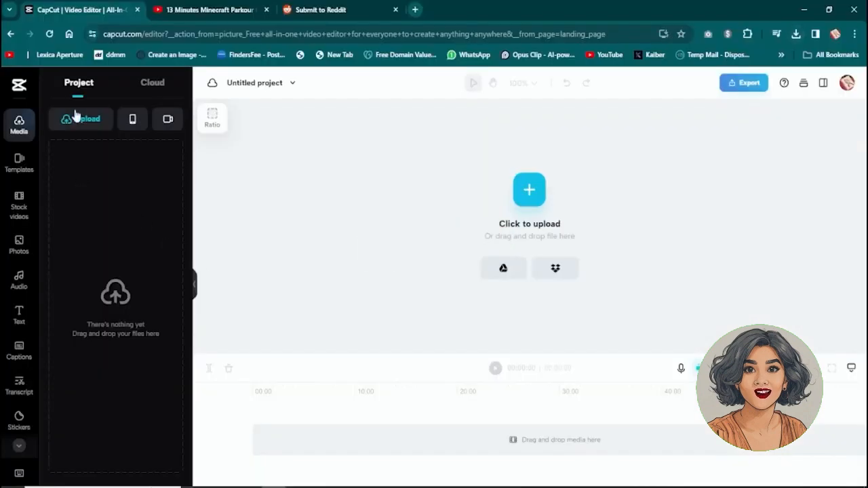
Upload the downloaded videoplayback (6) file from the computer to the CapCut project media
{"action": "mouse_move", "coordinate": [80, 126]}
{"action": "left_click", "coordinate": [73, 150]}
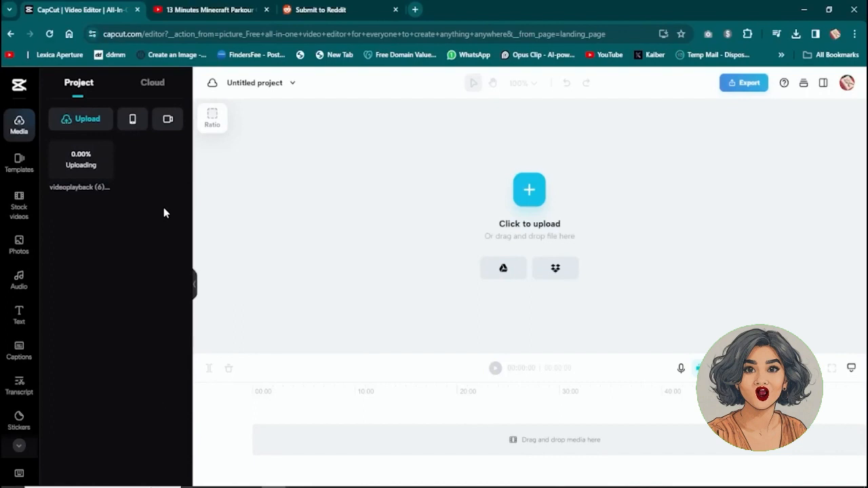
Switch to Reddit and open the r/confession community
{"action": "left_click", "coordinate": [320, 10]}
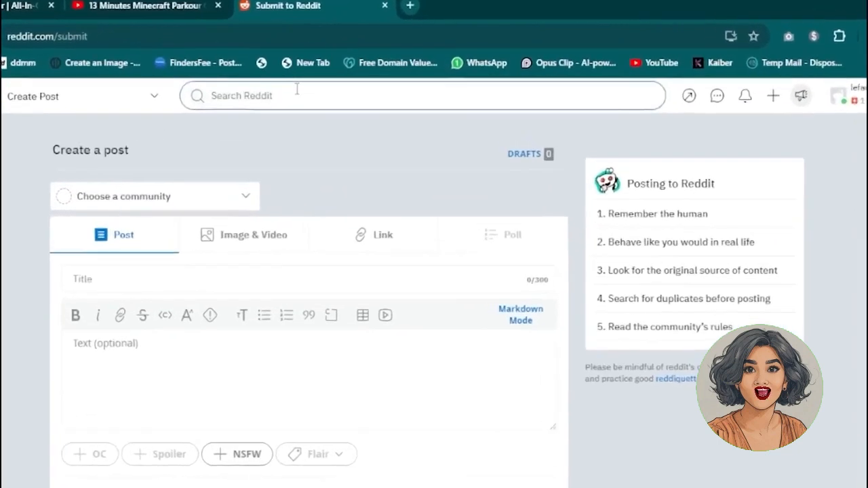
{"action": "left_click", "coordinate": [339, 80]}
{"action": "left_click", "coordinate": [290, 117]}
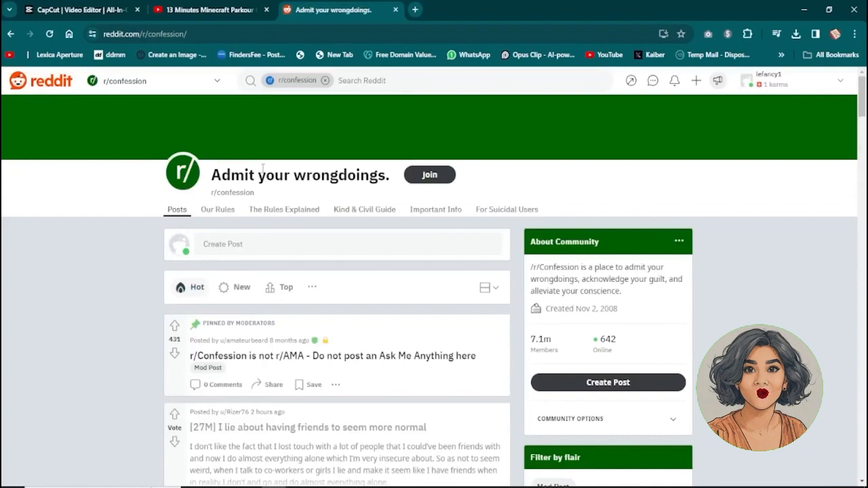
Sort the r/confession posts by Top for All Time
{"action": "scroll", "coordinate": [263, 169], "scroll_direction": "down", "scroll_amount": 2}
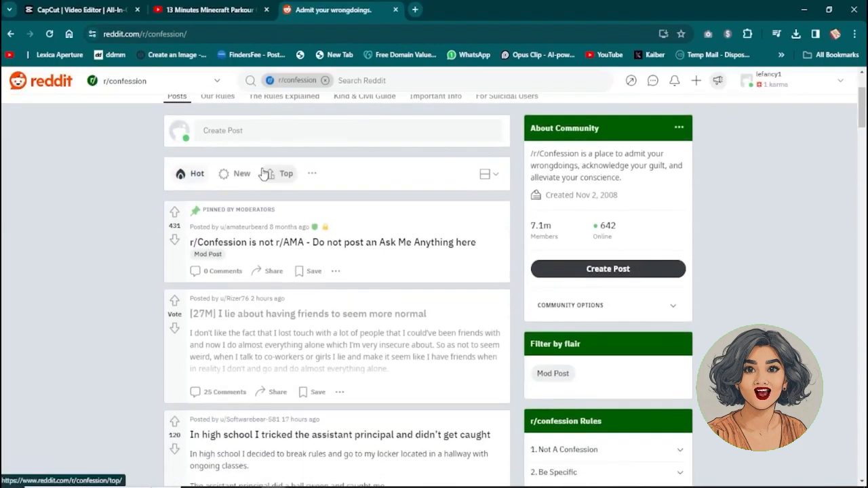
{"action": "scroll", "coordinate": [277, 237], "scroll_direction": "up", "scroll_amount": 1}
{"action": "left_click", "coordinate": [277, 234]}
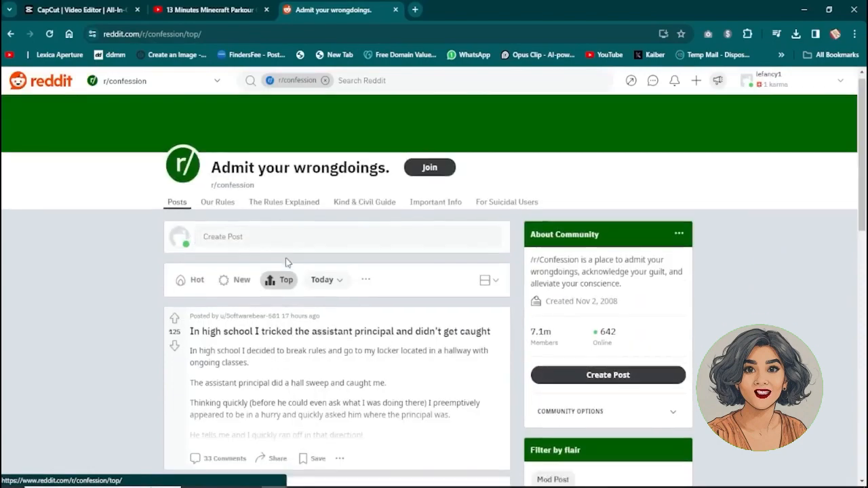
{"action": "scroll", "coordinate": [288, 256], "scroll_direction": "down", "scroll_amount": 1}
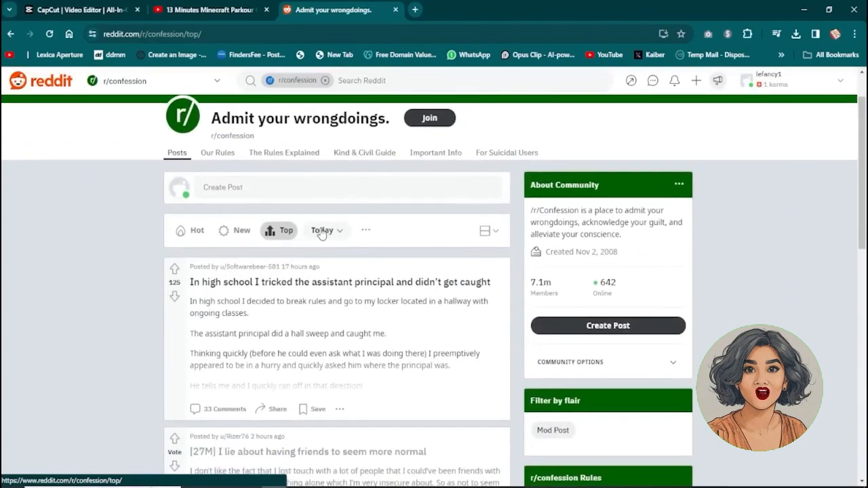
{"action": "left_click", "coordinate": [322, 231]}
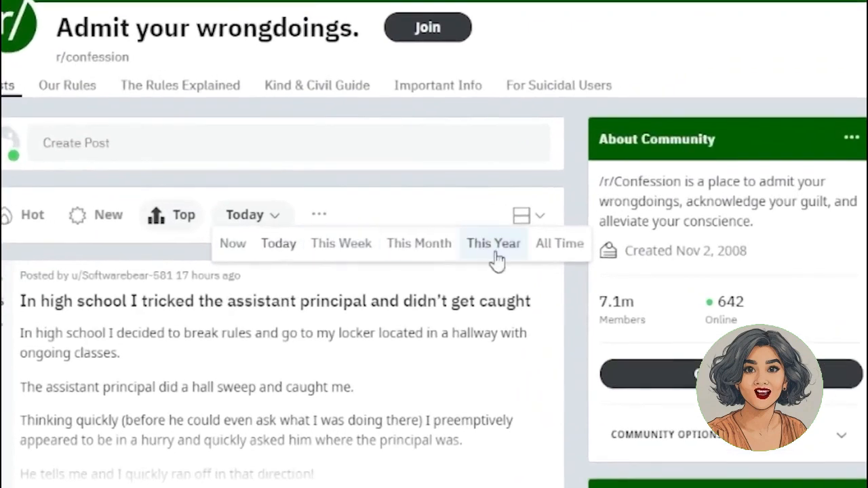
{"action": "left_click", "coordinate": [568, 259]}
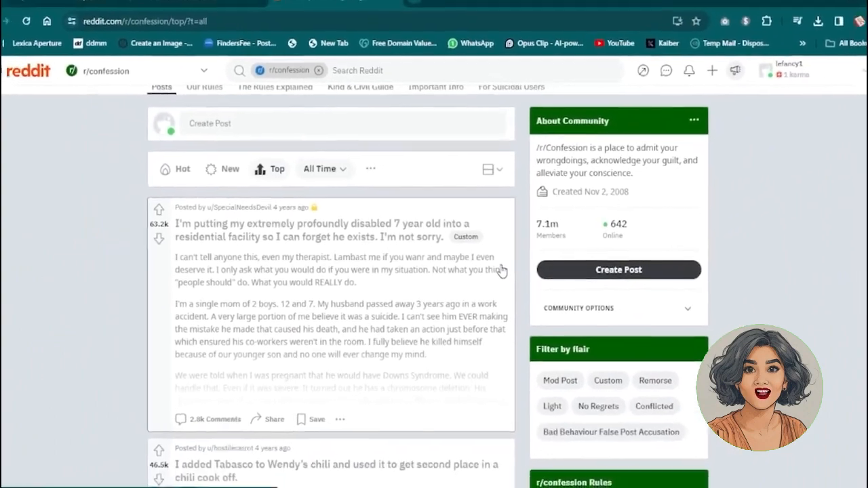
Browse the top confessions and open the post "I added Tabasco to Wendy's chili and used it to get second place in a chili cook off."
{"action": "scroll", "coordinate": [498, 271], "scroll_direction": "down", "scroll_amount": 2}
{"action": "scroll", "coordinate": [498, 270], "scroll_direction": "down", "scroll_amount": 3}
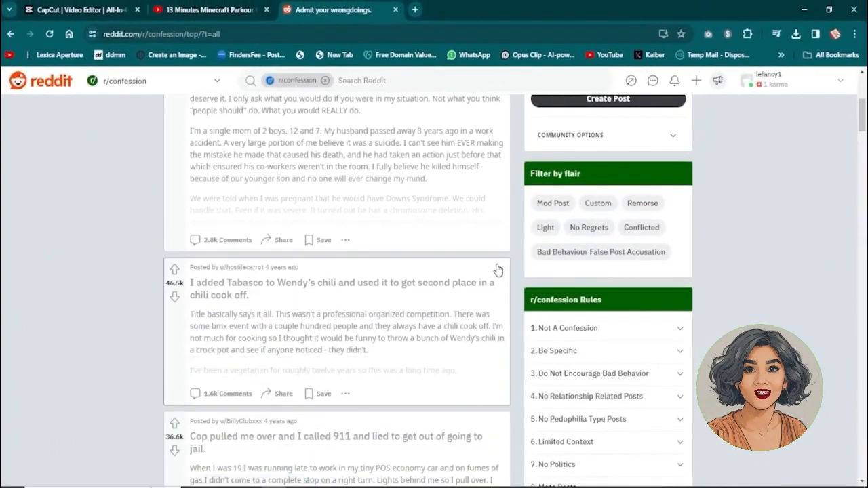
{"action": "scroll", "coordinate": [498, 270], "scroll_direction": "down", "scroll_amount": 10}
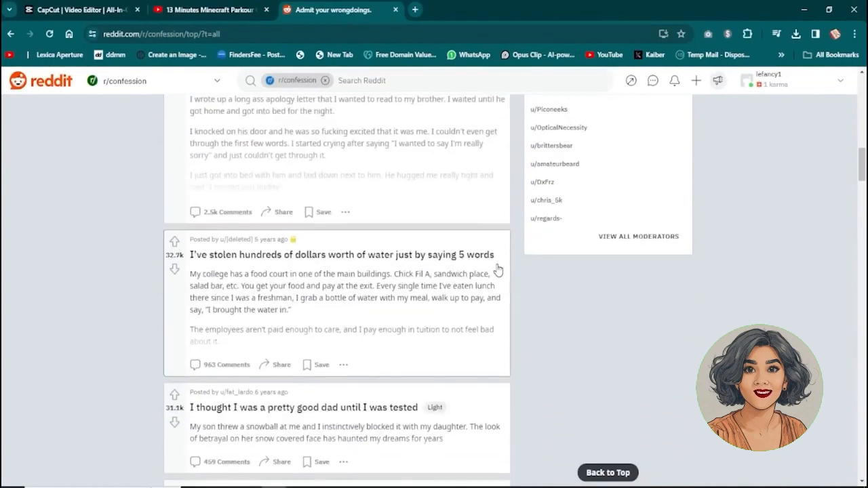
{"action": "scroll", "coordinate": [498, 270], "scroll_direction": "down", "scroll_amount": 4}
{"action": "scroll", "coordinate": [498, 269], "scroll_direction": "up", "scroll_amount": 9}
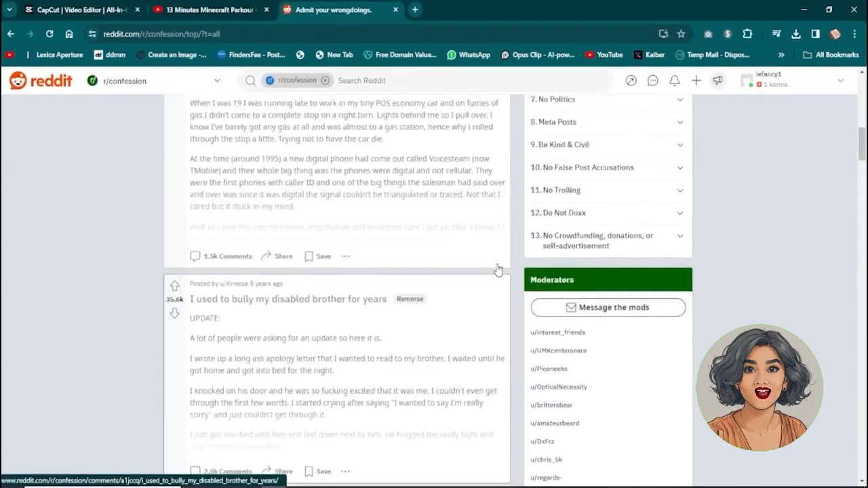
{"action": "scroll", "coordinate": [498, 270], "scroll_direction": "up", "scroll_amount": 2}
{"action": "scroll", "coordinate": [498, 269], "scroll_direction": "up", "scroll_amount": 2}
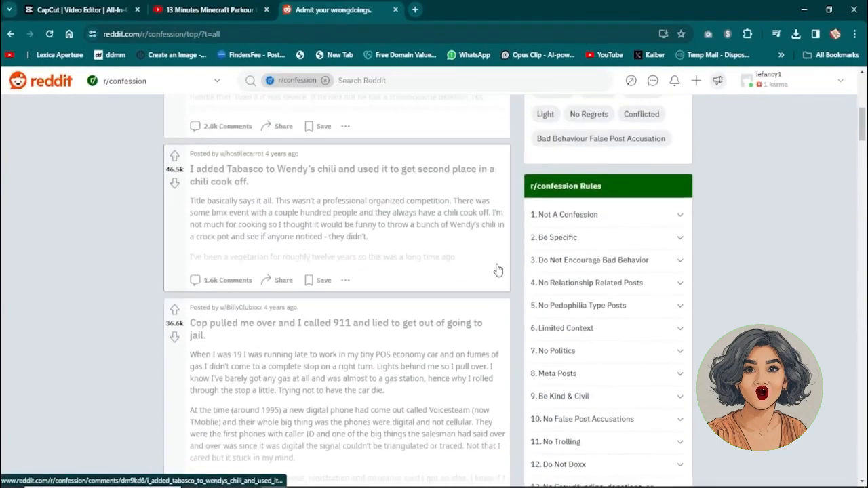
{"action": "left_click", "coordinate": [269, 217]}
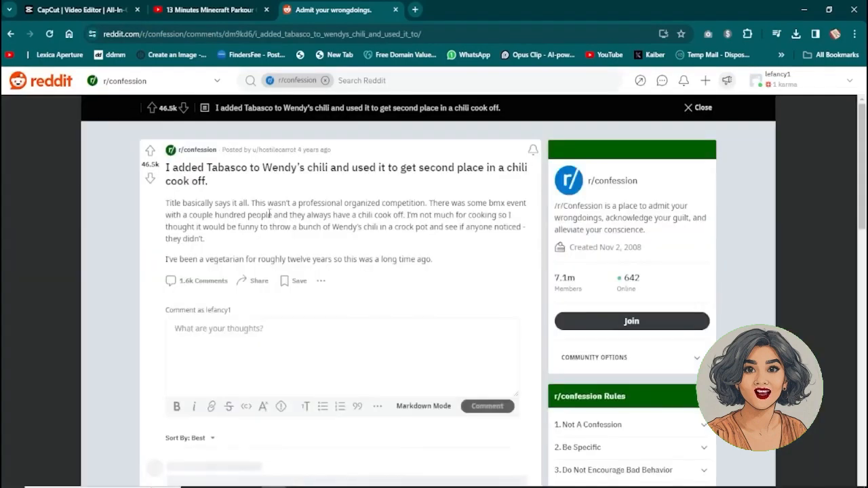
Capture a screenshot of the header and title area of the Tabasco chili post
{"action": "left_click", "coordinate": [579, 74]}
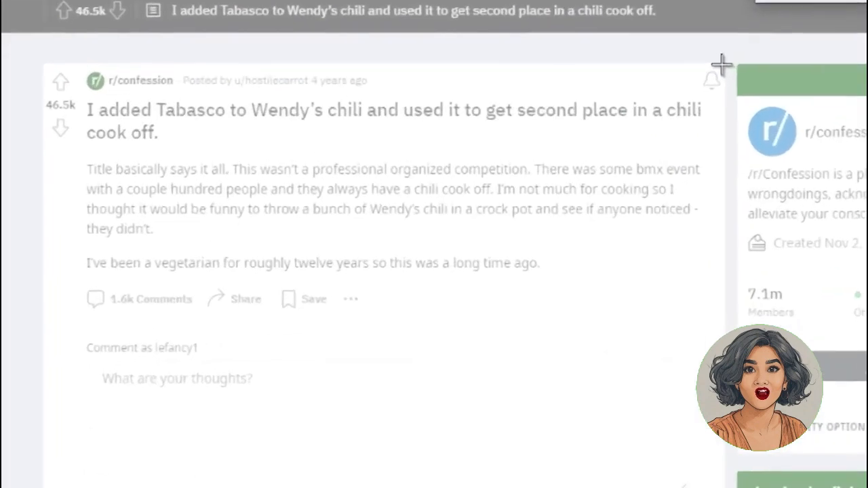
{"action": "left_click_drag", "start_coordinate": [540, 138], "coordinate": [414, 173]}
{"action": "left_click_drag", "start_coordinate": [510, 117], "coordinate": [41, 152]}
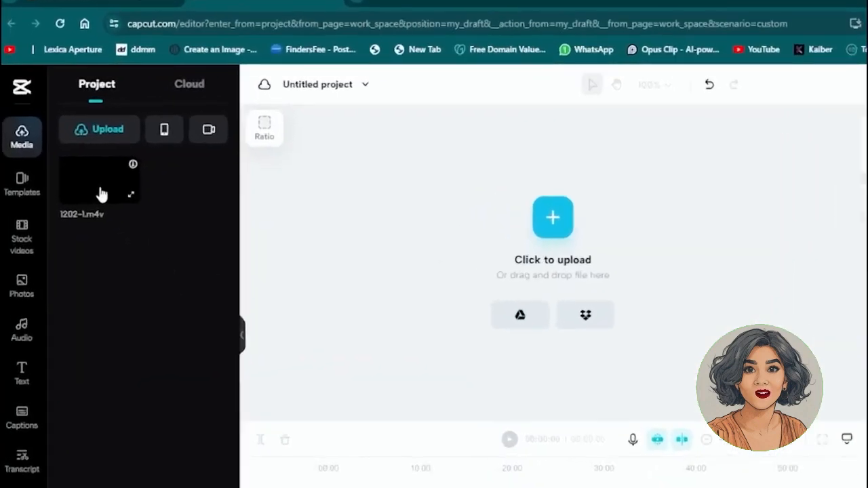
In the CapCut project, add the 1202-1.m4v gameplay clip to the timeline and preview its opening
{"action": "left_click", "coordinate": [80, 170]}
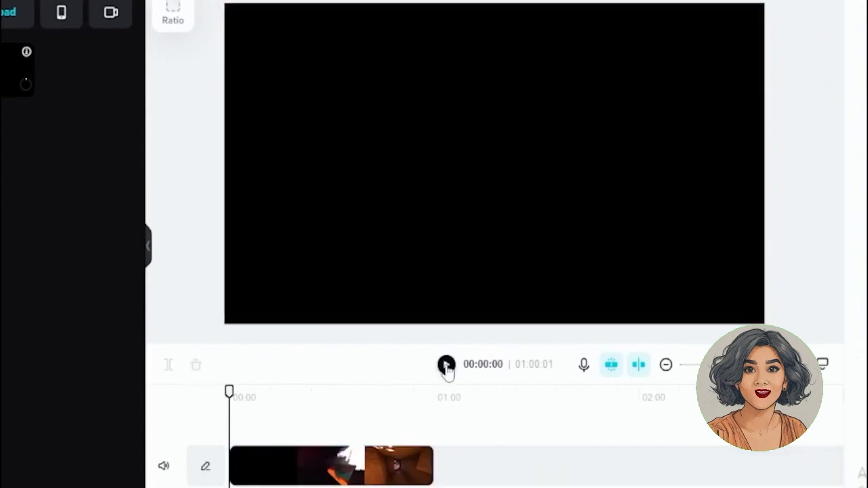
{"action": "left_click", "coordinate": [446, 365]}
{"action": "left_click", "coordinate": [446, 365]}
Trim the black opening off the start of the gameplay clip, shortening it to 00:59:03
{"action": "left_click", "coordinate": [265, 465]}
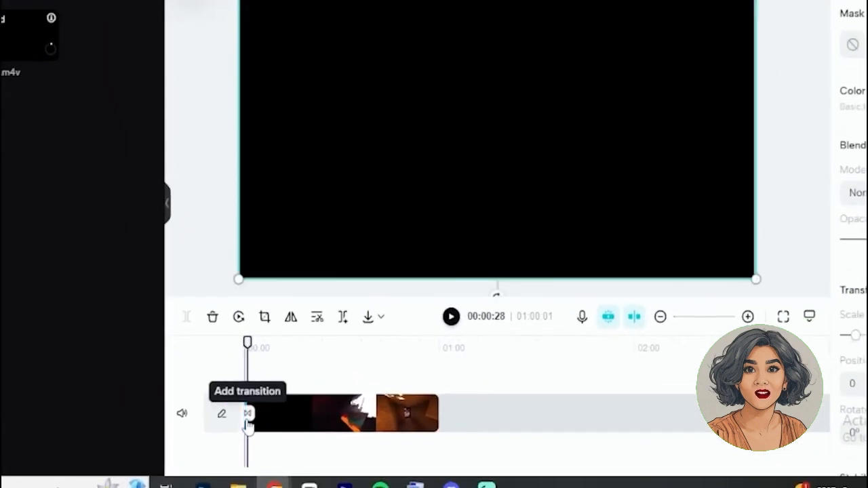
{"action": "left_click", "coordinate": [248, 419]}
{"action": "key", "text": "space"}
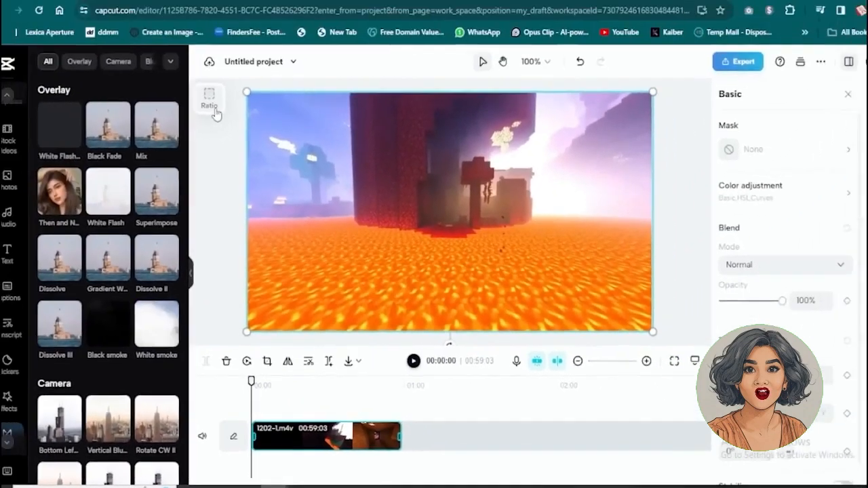
Set the project's aspect ratio to 9:16 and enlarge the gameplay clip to fill the whole vertical frame
{"action": "left_click", "coordinate": [212, 116]}
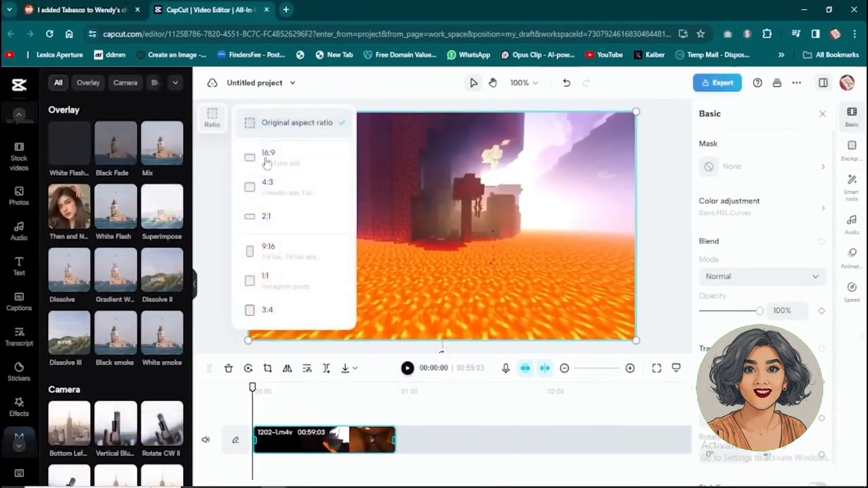
{"action": "left_click", "coordinate": [287, 250]}
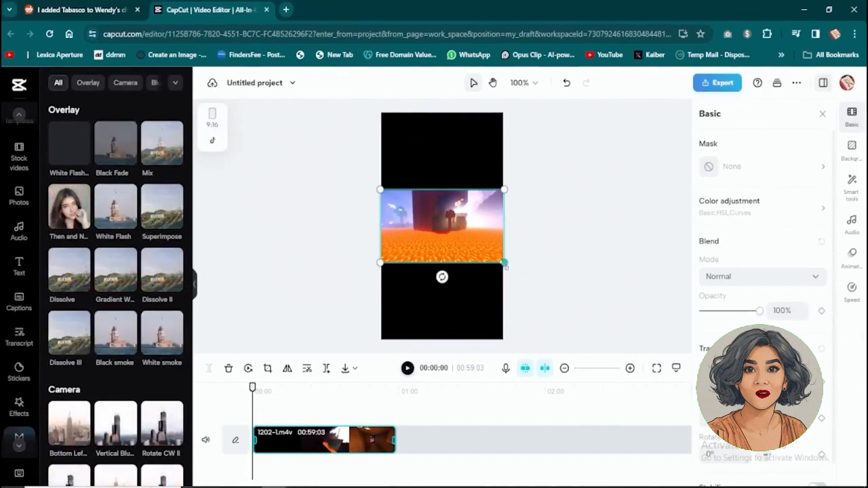
{"action": "left_click_drag", "start_coordinate": [504, 263], "coordinate": [635, 340]}
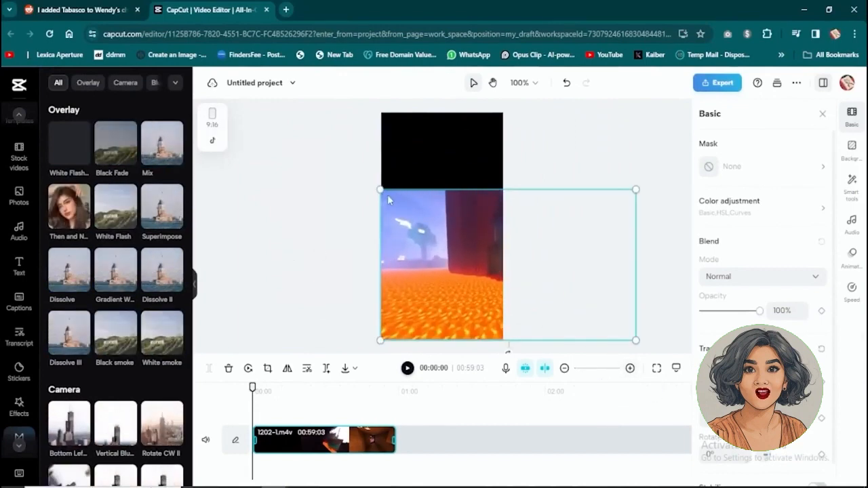
{"action": "left_click_drag", "start_coordinate": [382, 190], "coordinate": [241, 125]}
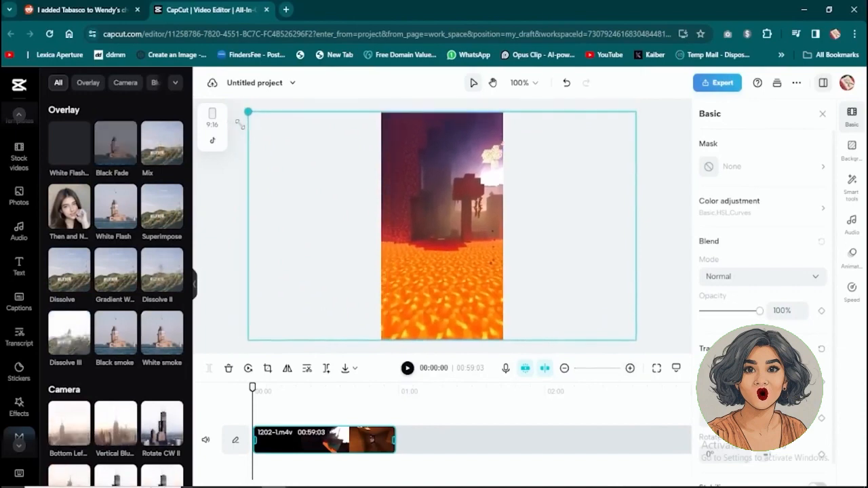
{"action": "left_click_drag", "start_coordinate": [440, 197], "coordinate": [458, 198]}
{"action": "left_click", "coordinate": [670, 229]}
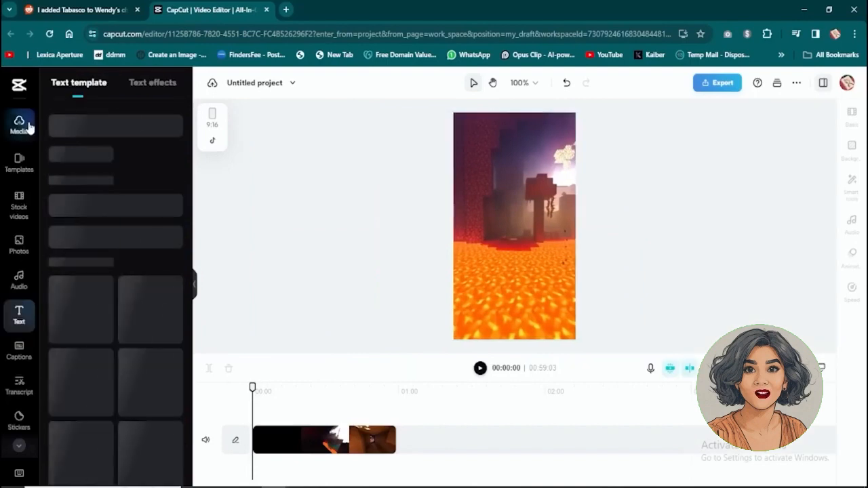
Upload the zoomed.JPG post screenshot from this device and add it to the start of the timeline
{"action": "left_click", "coordinate": [28, 125]}
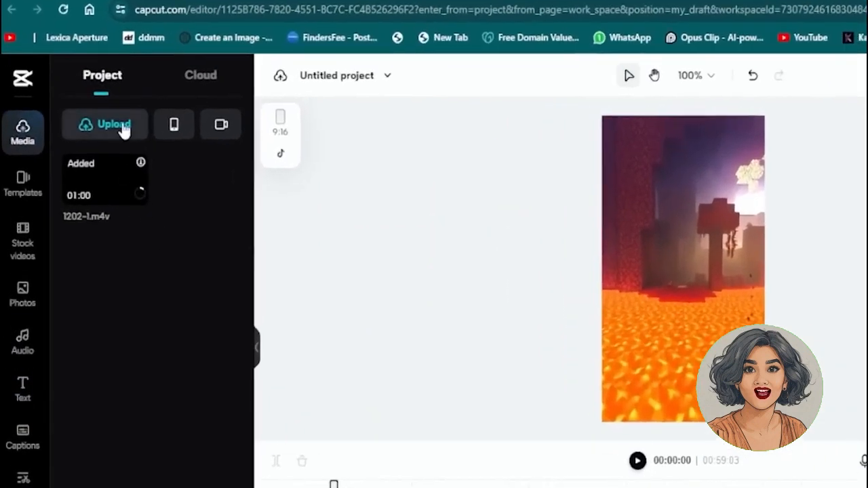
{"action": "left_click", "coordinate": [124, 131]}
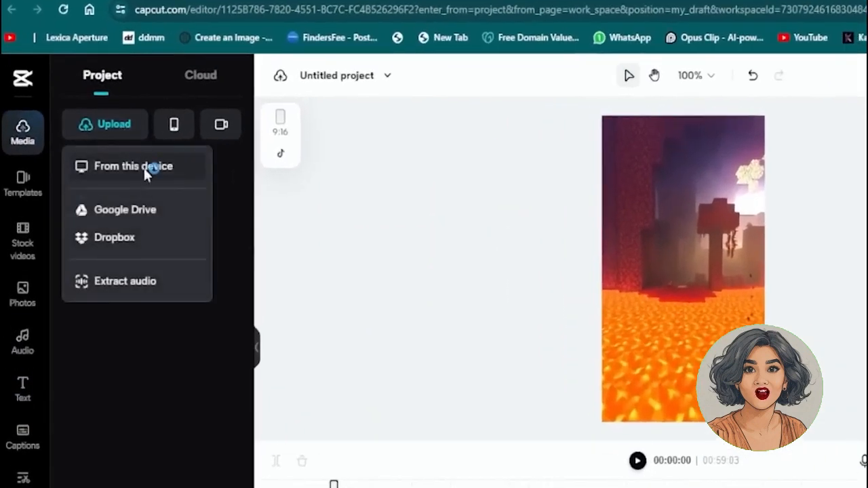
{"action": "left_click", "coordinate": [143, 166]}
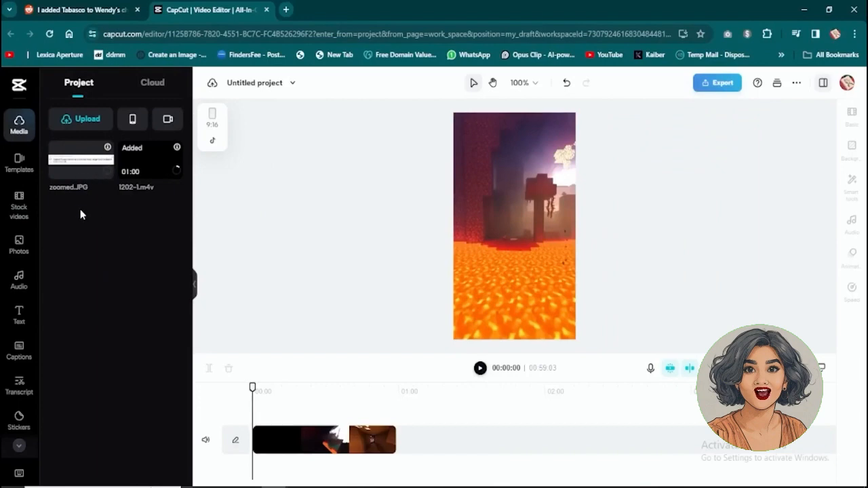
{"action": "left_click", "coordinate": [68, 166]}
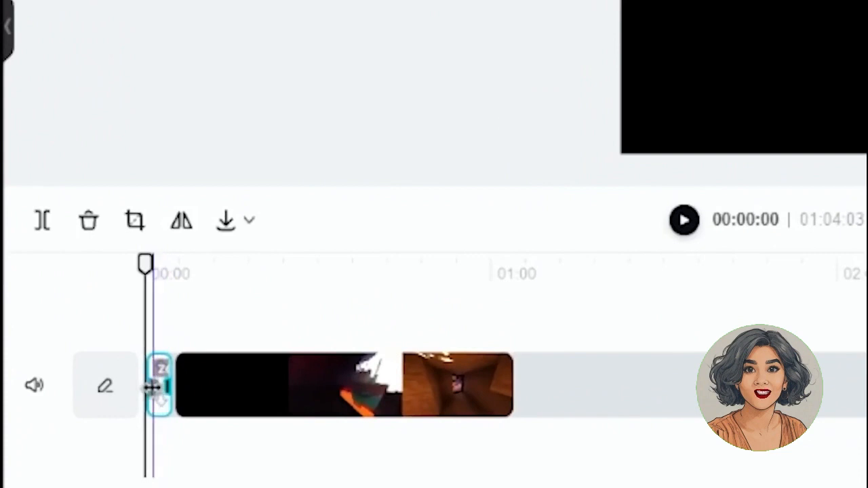
Move the post screenshot clip onto a track above the gameplay and reposition and slightly shrink it in the upper part of the frame
{"action": "left_click_drag", "start_coordinate": [150, 385], "coordinate": [160, 366]}
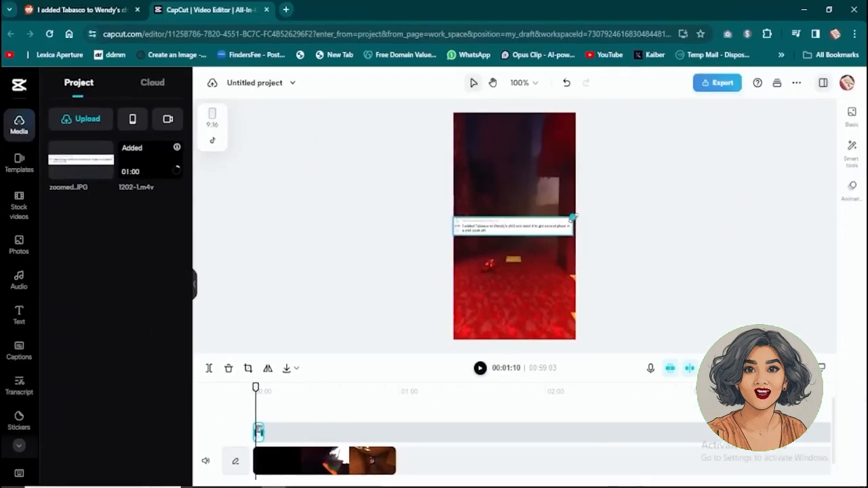
{"action": "left_click_drag", "start_coordinate": [535, 221], "coordinate": [538, 168]}
{"action": "mouse_move", "coordinate": [536, 173]}
{"action": "left_mouse_down"}
{"action": "mouse_move", "coordinate": [575, 172]}
{"action": "mouse_move", "coordinate": [540, 176]}
{"action": "left_mouse_up"}
{"action": "left_click", "coordinate": [671, 213]}
{"action": "left_click", "coordinate": [770, 253]}
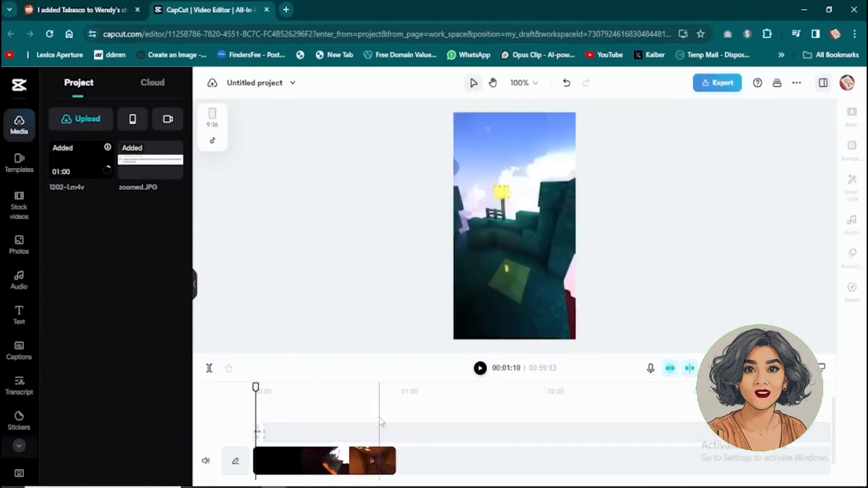
Apply the entrance animation that follows Puzzle in the list to the post screenshot clip
{"action": "left_click", "coordinate": [260, 432]}
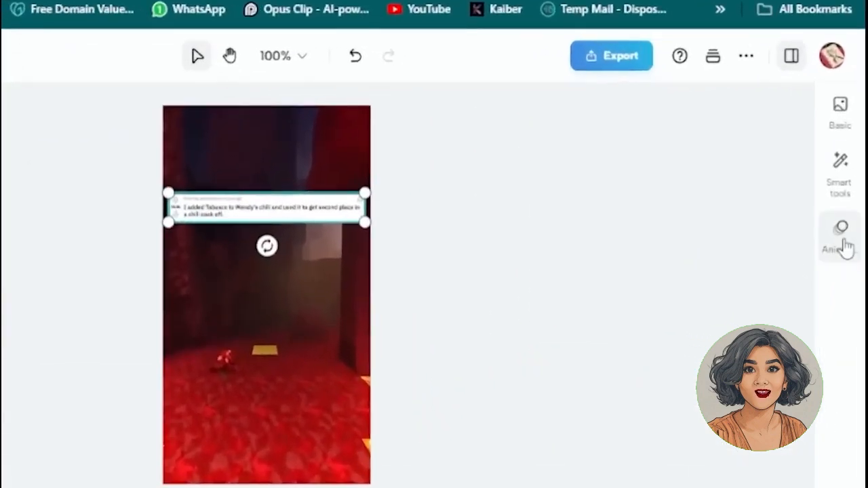
{"action": "left_click", "coordinate": [852, 191]}
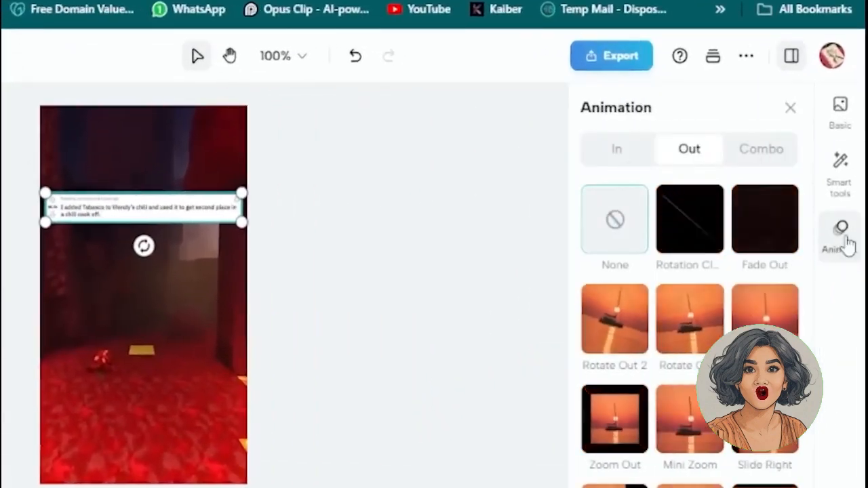
{"action": "left_click", "coordinate": [625, 157]}
{"action": "scroll", "coordinate": [689, 319], "scroll_direction": "down", "scroll_amount": 5}
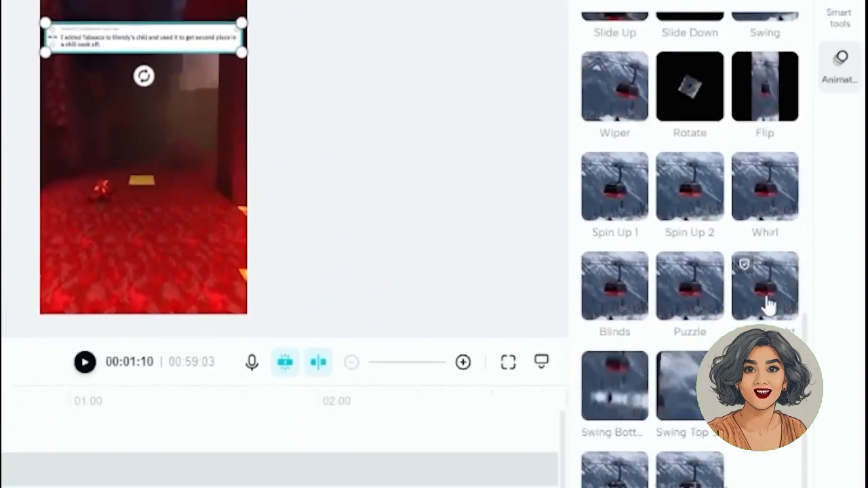
{"action": "left_click", "coordinate": [768, 307]}
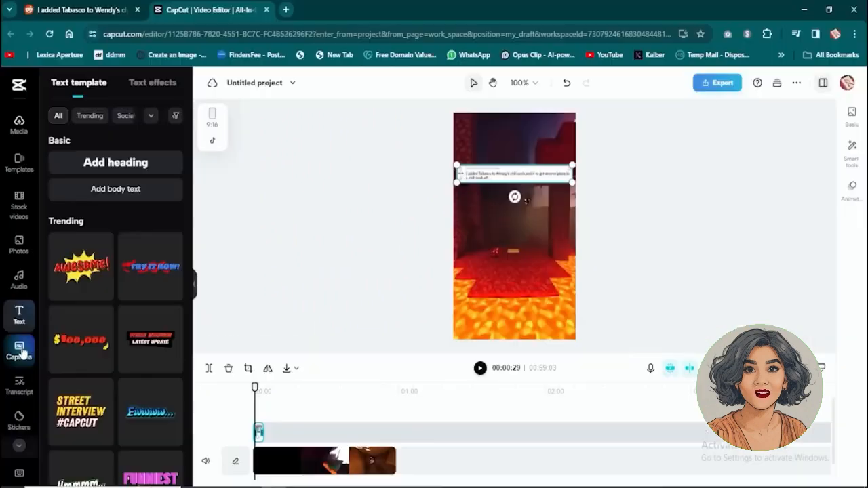
Create a manual caption containing the Reddit post's title, "I added Tabasco to Wendy's chili and used it to get second place in a chili cook off."
{"action": "left_click", "coordinate": [21, 350]}
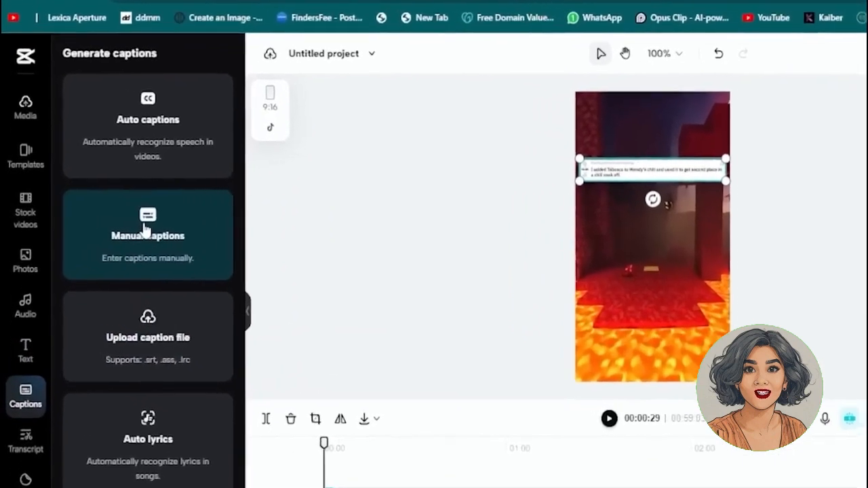
{"action": "left_click", "coordinate": [110, 225]}
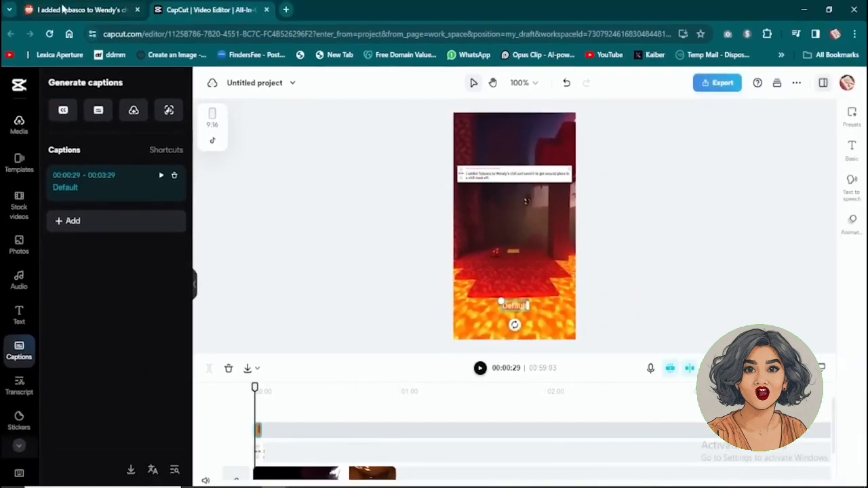
{"action": "left_click", "coordinate": [61, 9]}
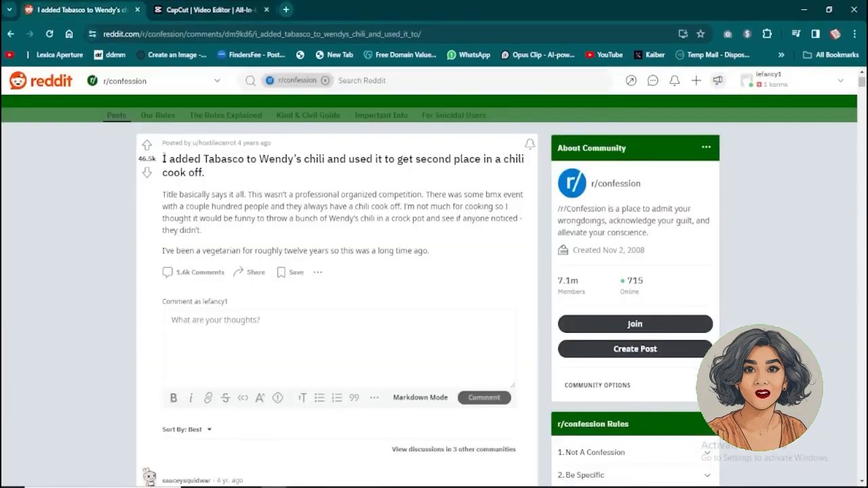
{"action": "left_click_drag", "start_coordinate": [163, 159], "coordinate": [196, 173]}
{"action": "left_click", "coordinate": [194, 102]}
{"action": "left_click", "coordinate": [186, 11]}
{"action": "type", "text": "I added Tabasco to Wendy's chili and used it to get second place in a chili cook off."}
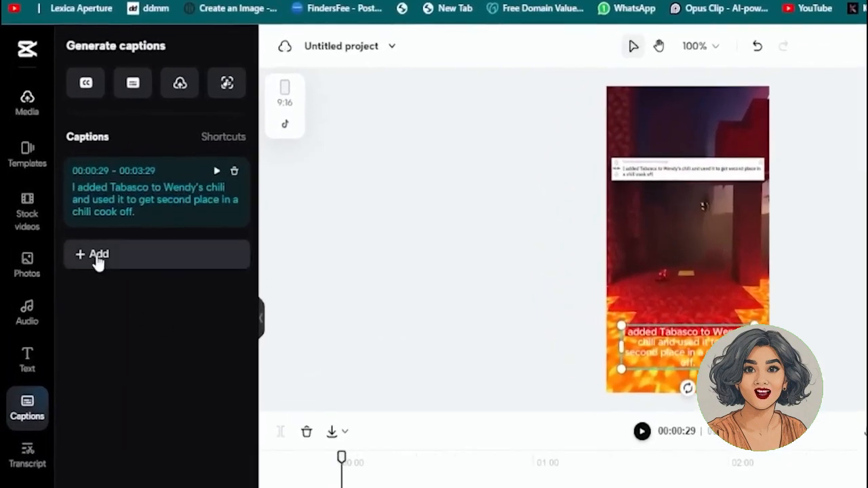
Add a second caption with the Reddit post's text from "Title basically says it all" through "they always have a chili cook off."
{"action": "left_click", "coordinate": [97, 261]}
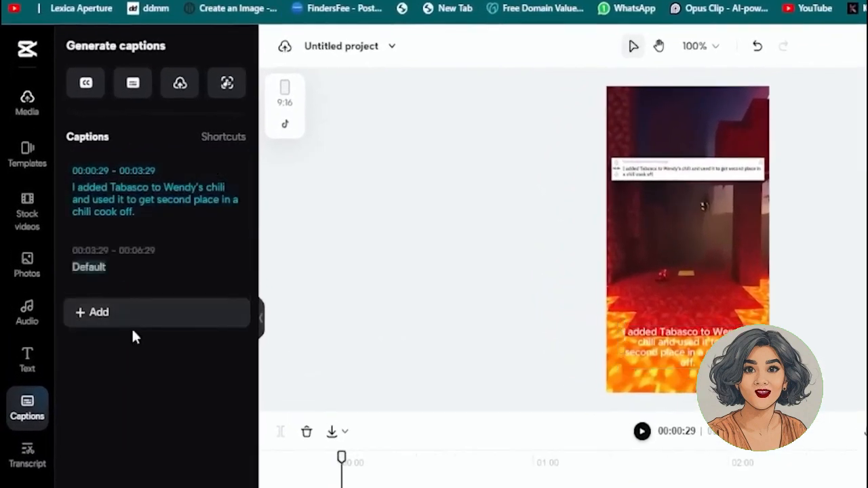
{"action": "left_click", "coordinate": [74, 9]}
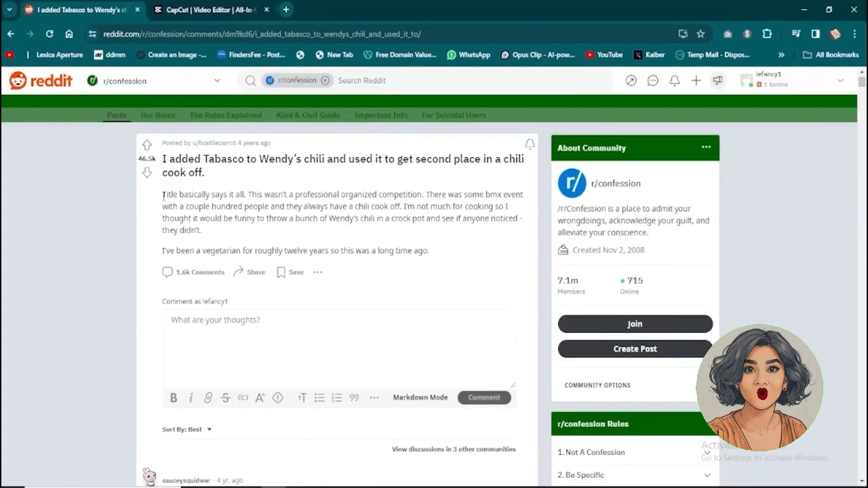
{"action": "left_click_drag", "start_coordinate": [163, 196], "coordinate": [405, 207]}
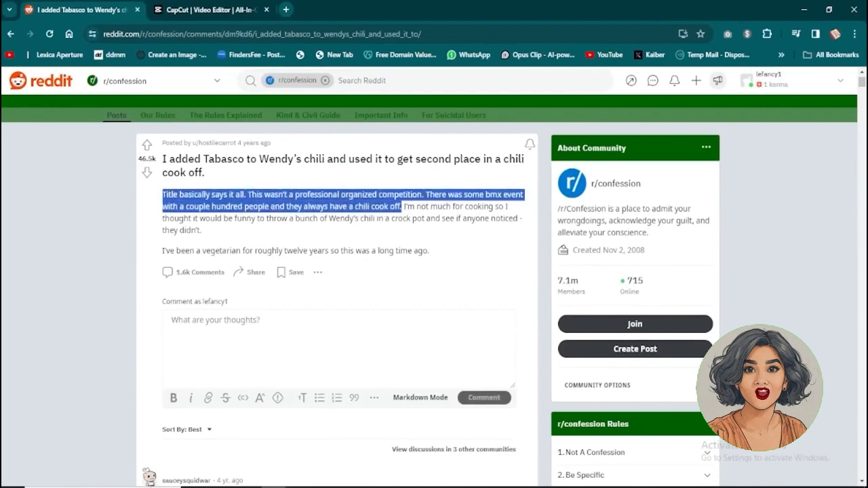
{"action": "key", "text": "ctrl+c"}
{"action": "left_click", "coordinate": [203, 10]}
{"action": "key", "text": "ctrl+v"}
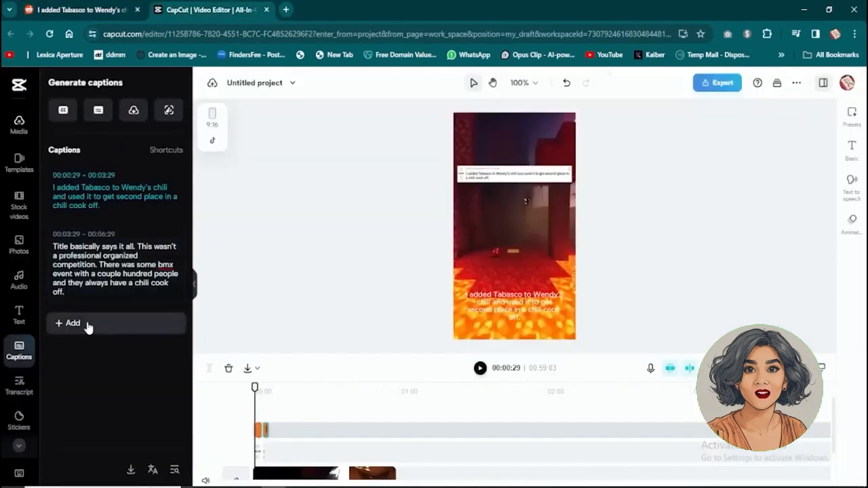
Add a third caption with the Reddit post's sentence from "I'm not much for cooking" through "they didn't."
{"action": "left_click", "coordinate": [88, 327]}
{"action": "left_click", "coordinate": [75, 9]}
{"action": "left_click_drag", "start_coordinate": [405, 207], "coordinate": [427, 237]}
{"action": "key", "text": "ctrl+c"}
{"action": "left_click", "coordinate": [203, 10]}
{"action": "key", "text": "ctrl+v"}
{"action": "left_click", "coordinate": [125, 426]}
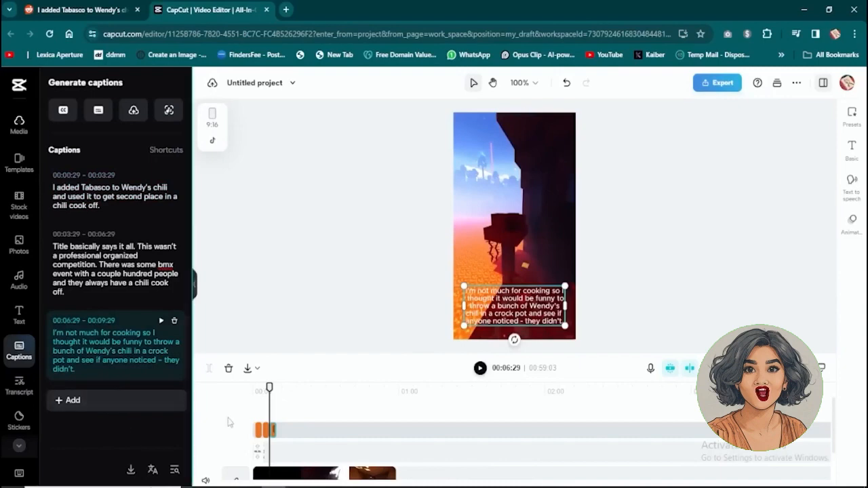
Generate text-to-speech for the first caption with the Confident Mate voice and apply that voice to all captions
{"action": "left_click_drag", "start_coordinate": [269, 388], "coordinate": [225, 397]}
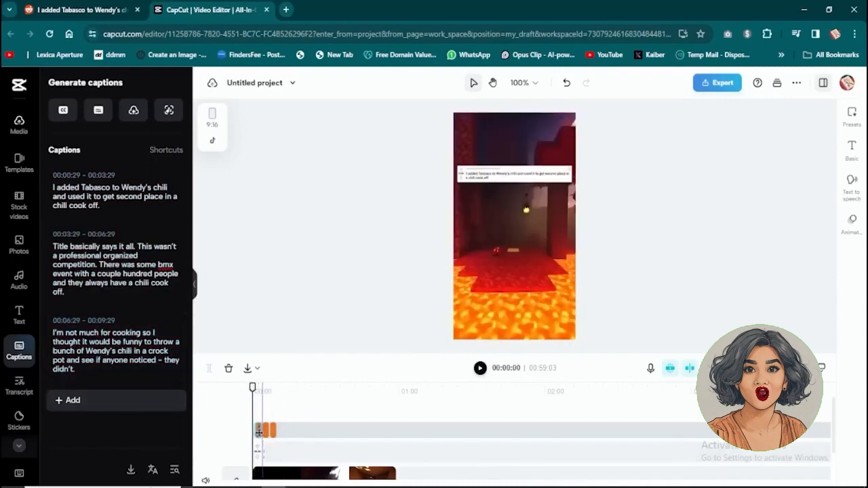
{"action": "left_click", "coordinate": [858, 190]}
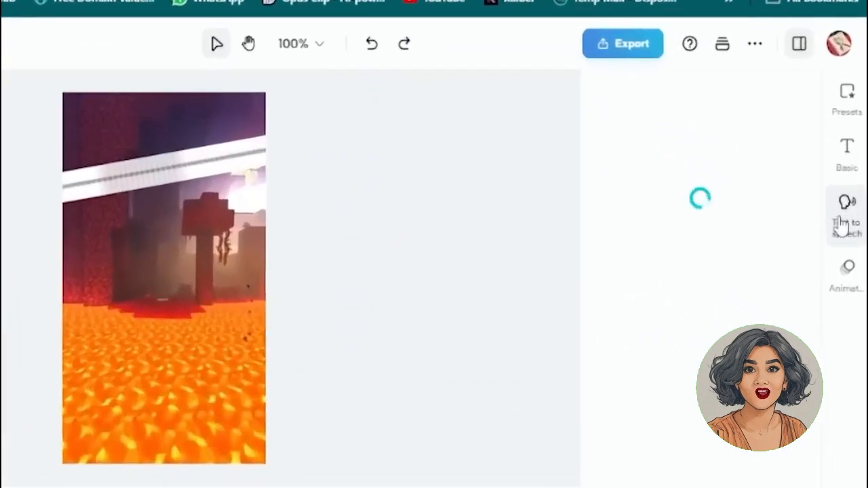
{"action": "scroll", "coordinate": [661, 400], "scroll_direction": "down", "scroll_amount": 3}
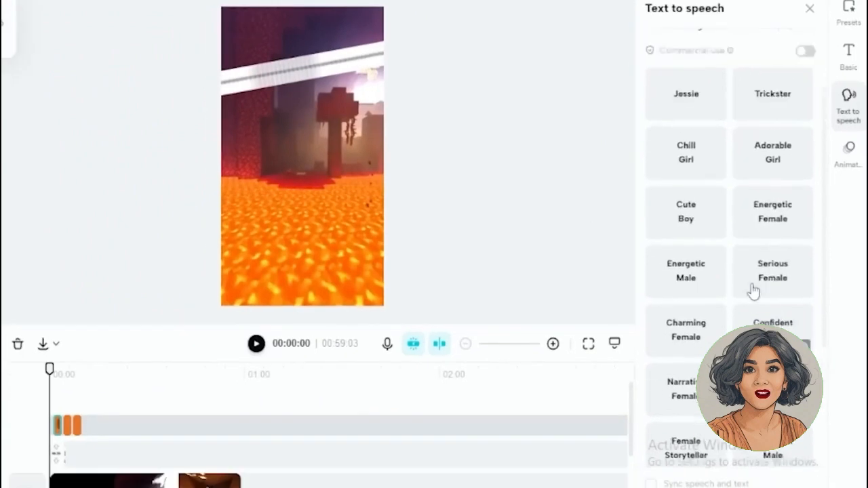
{"action": "scroll", "coordinate": [732, 405], "scroll_direction": "up", "scroll_amount": 2}
{"action": "scroll", "coordinate": [732, 405], "scroll_direction": "down", "scroll_amount": 3}
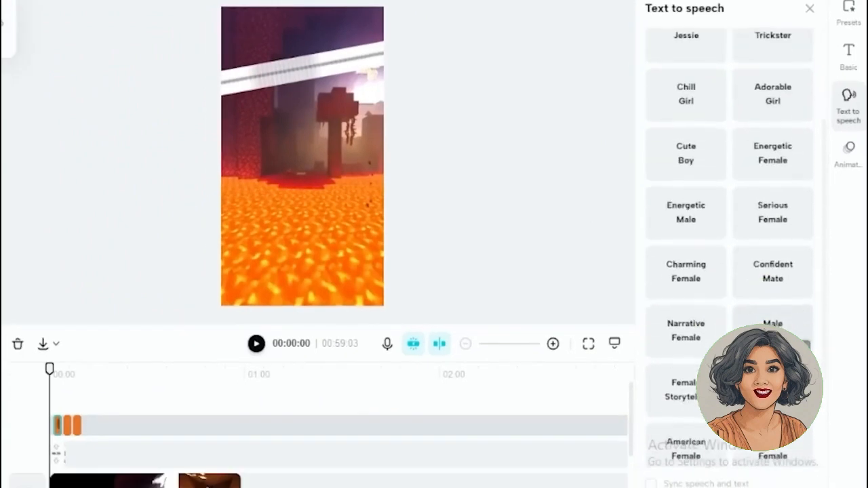
{"action": "scroll", "coordinate": [773, 318], "scroll_direction": "down", "scroll_amount": 2}
{"action": "left_click", "coordinate": [773, 132]}
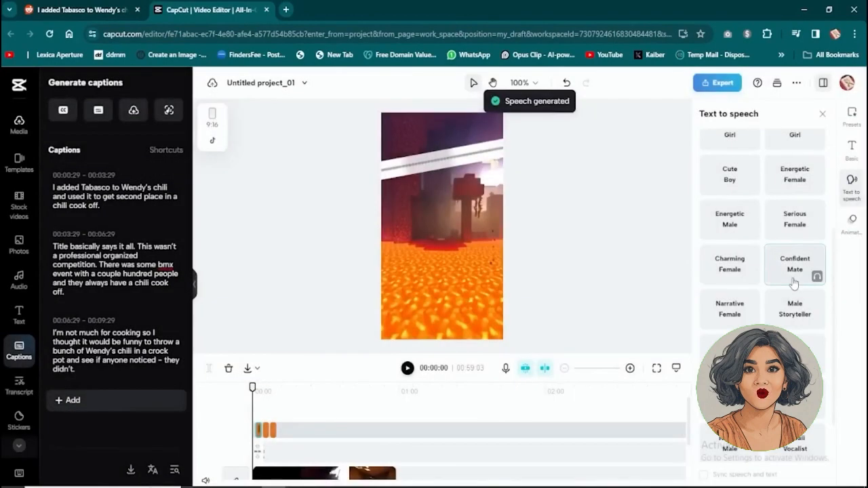
{"action": "scroll", "coordinate": [793, 285], "scroll_direction": "up", "scroll_amount": 5}
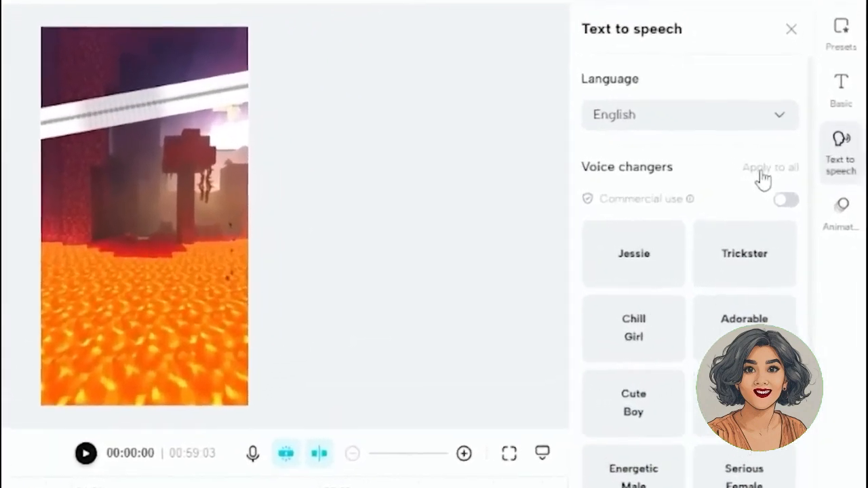
{"action": "left_click", "coordinate": [781, 183]}
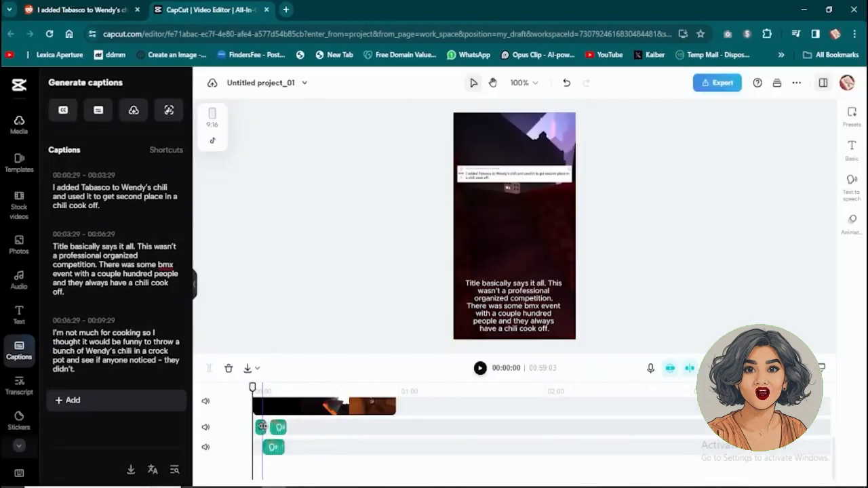
Line up the generated speech clips in sequence and generate English (US) auto captions from the speech
{"action": "left_click_drag", "start_coordinate": [261, 427], "coordinate": [298, 447]}
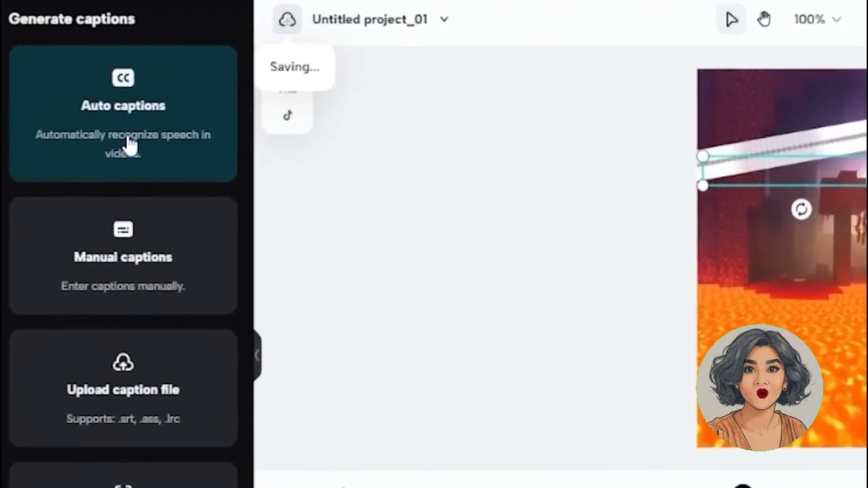
{"action": "left_click", "coordinate": [122, 148]}
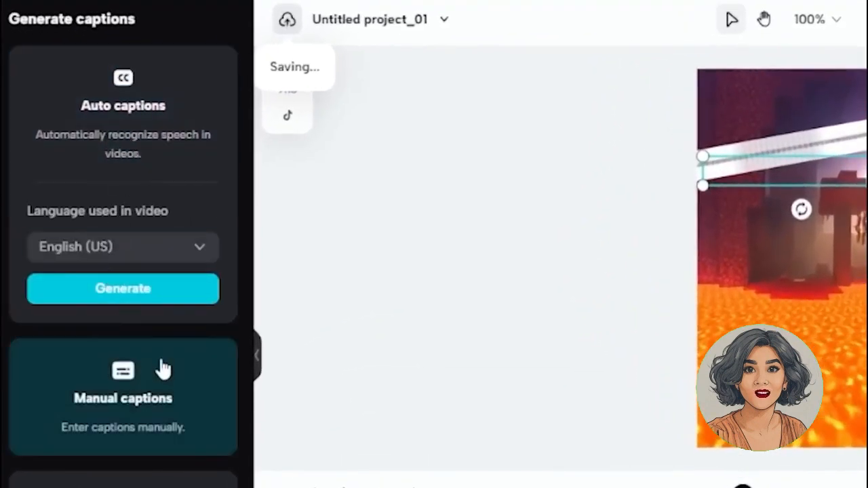
{"action": "left_click", "coordinate": [150, 298]}
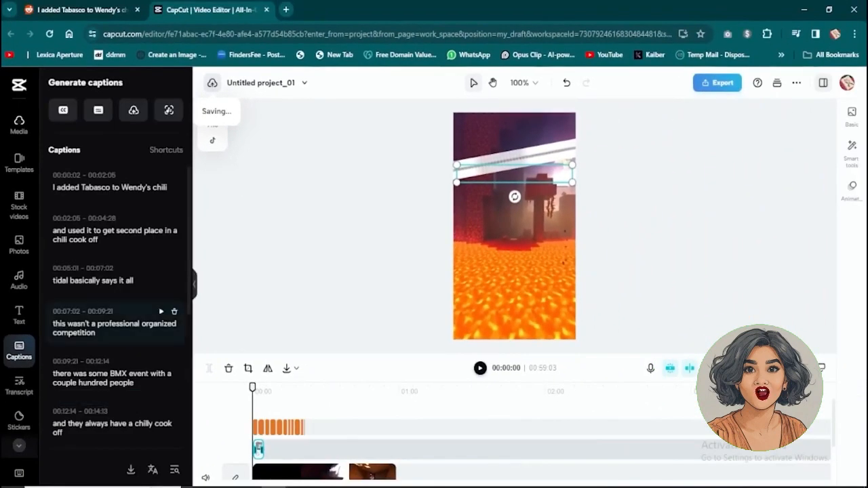
Apply the white text preset with a black outline to the auto captions and preview it
{"action": "left_click", "coordinate": [256, 427]}
{"action": "left_click", "coordinate": [802, 211]}
{"action": "left_click", "coordinate": [407, 370]}
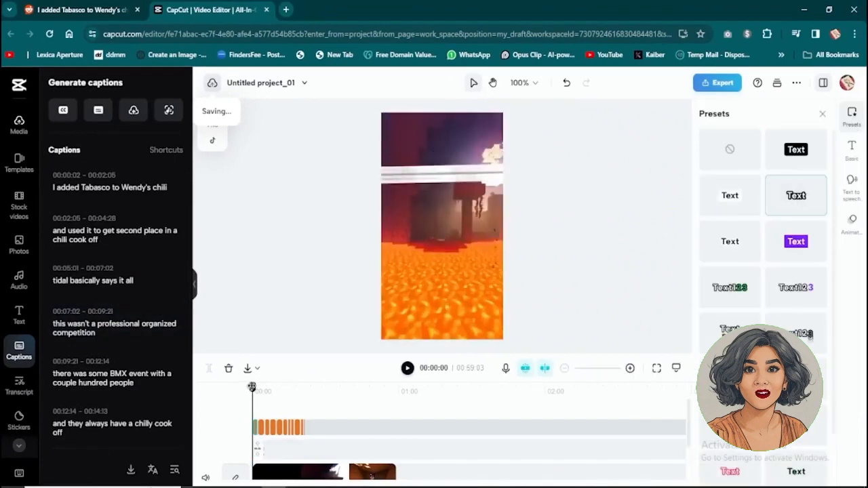
Set the captions' font to bold ZYLantastic and change their text to uppercase
{"action": "left_click", "coordinate": [108, 187]}
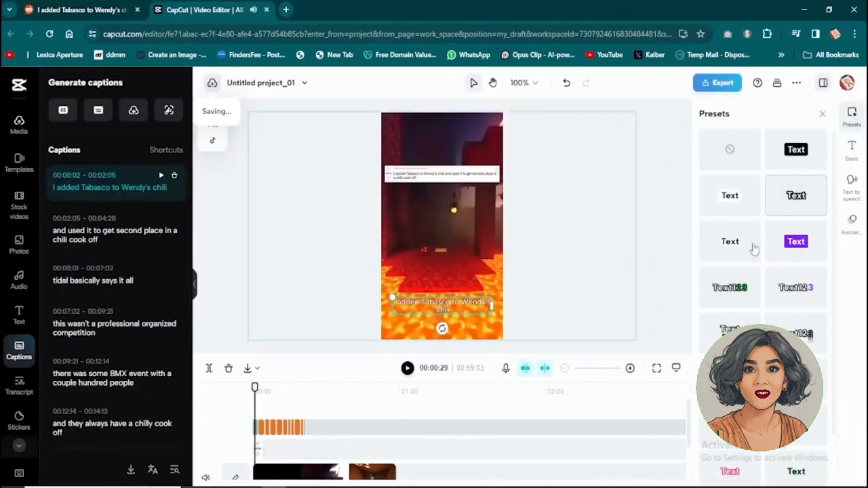
{"action": "left_click", "coordinate": [856, 155]}
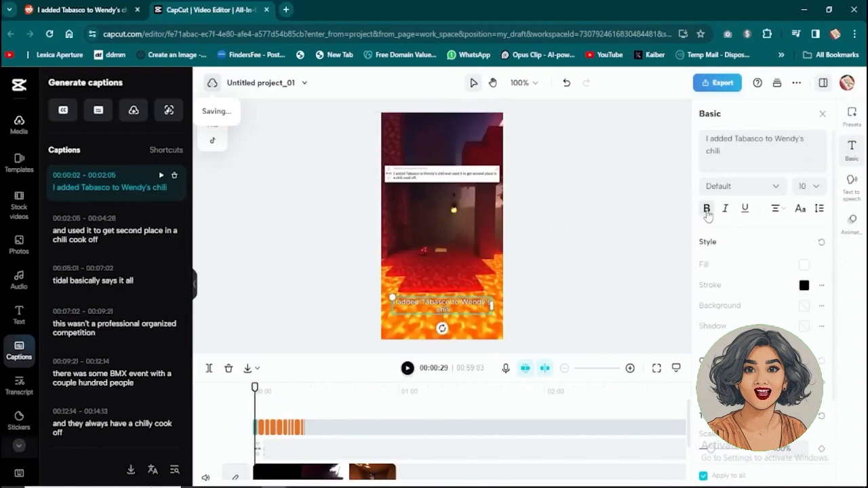
{"action": "left_click", "coordinate": [733, 189]}
{"action": "scroll", "coordinate": [756, 252], "scroll_direction": "down", "scroll_amount": 10}
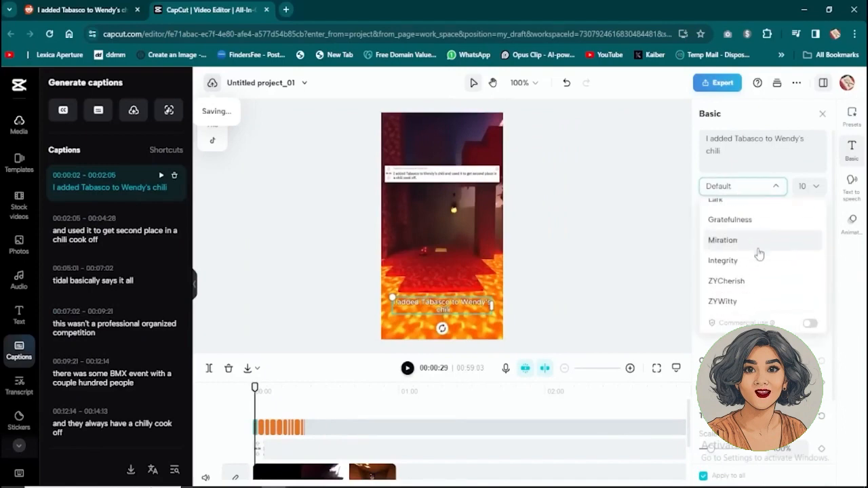
{"action": "scroll", "coordinate": [756, 248], "scroll_direction": "down", "scroll_amount": 5}
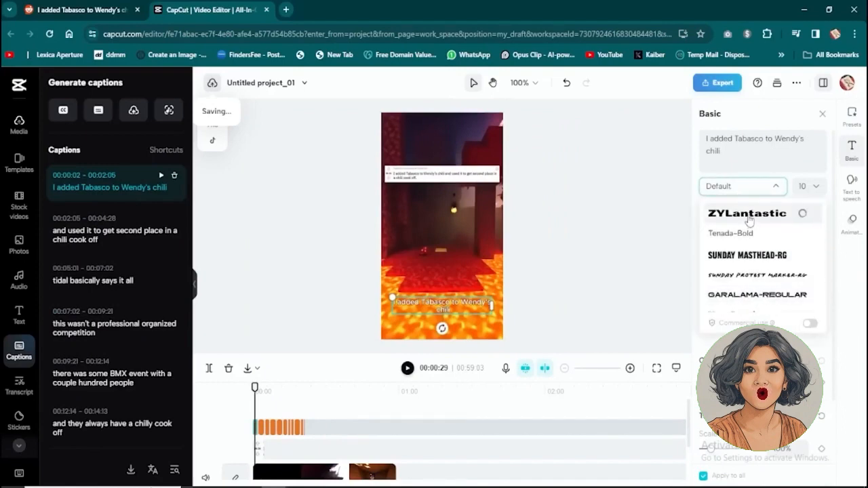
{"action": "left_click", "coordinate": [748, 217]}
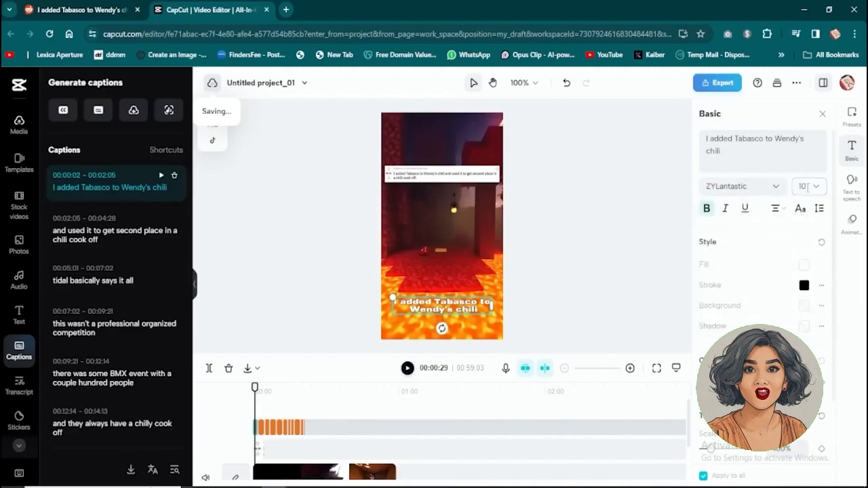
{"action": "left_click", "coordinate": [800, 208]}
{"action": "left_click", "coordinate": [776, 290]}
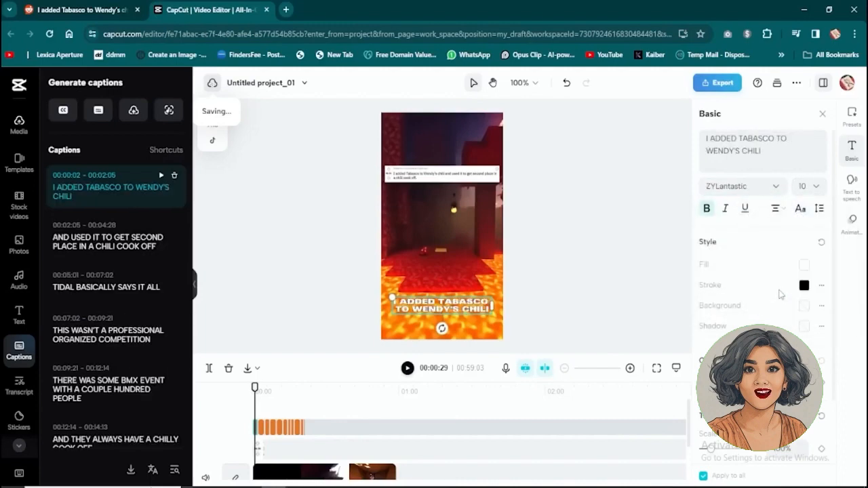
{"action": "left_click", "coordinate": [803, 187]}
{"action": "left_click", "coordinate": [756, 234]}
{"action": "left_click", "coordinate": [821, 287]}
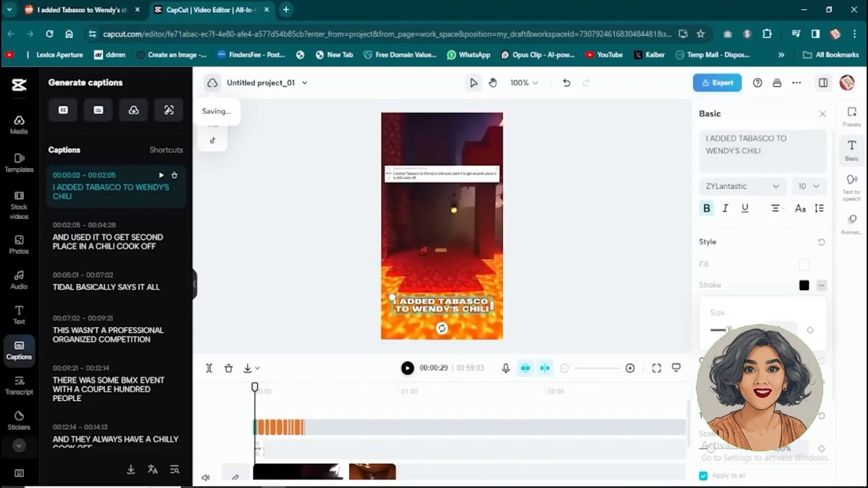
{"action": "left_click", "coordinate": [822, 288]}
{"action": "scroll", "coordinate": [777, 256], "scroll_direction": "down", "scroll_amount": 2}
{"action": "scroll", "coordinate": [777, 256], "scroll_direction": "up", "scroll_amount": 2}
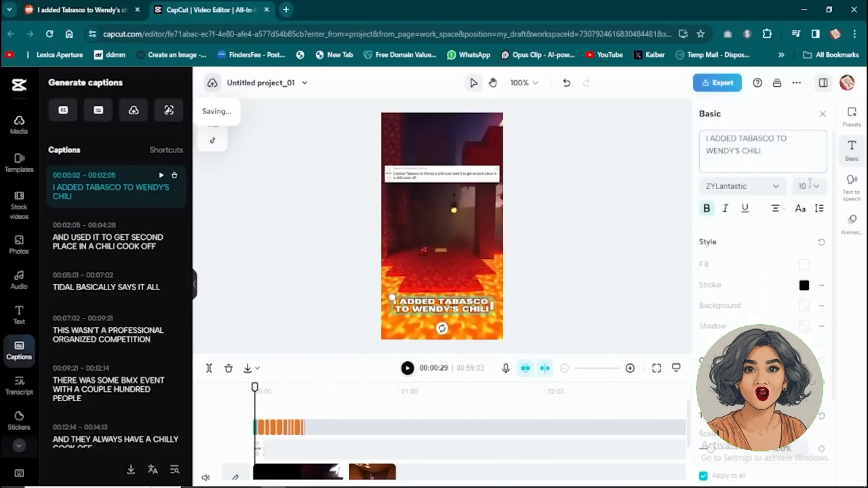
Apply the caption animation that reveals single words one at a time and move the captions to the middle of the frame
{"action": "left_click", "coordinate": [856, 227]}
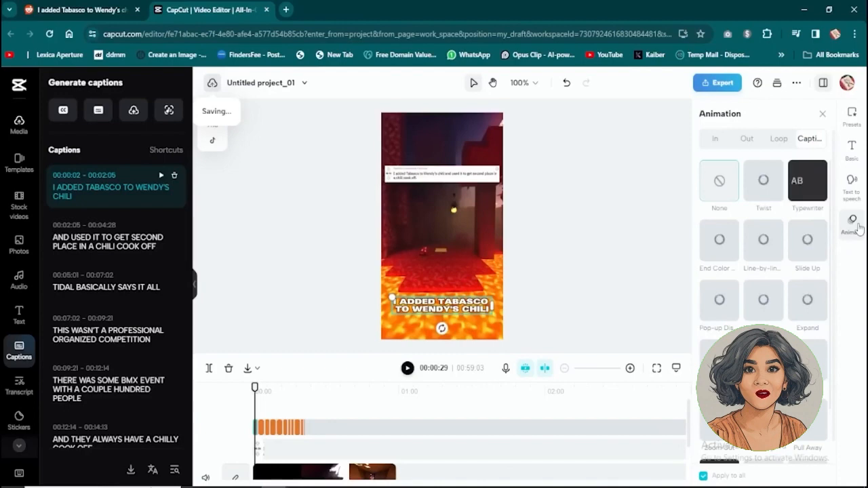
{"action": "scroll", "coordinate": [730, 251], "scroll_direction": "down", "scroll_amount": 1}
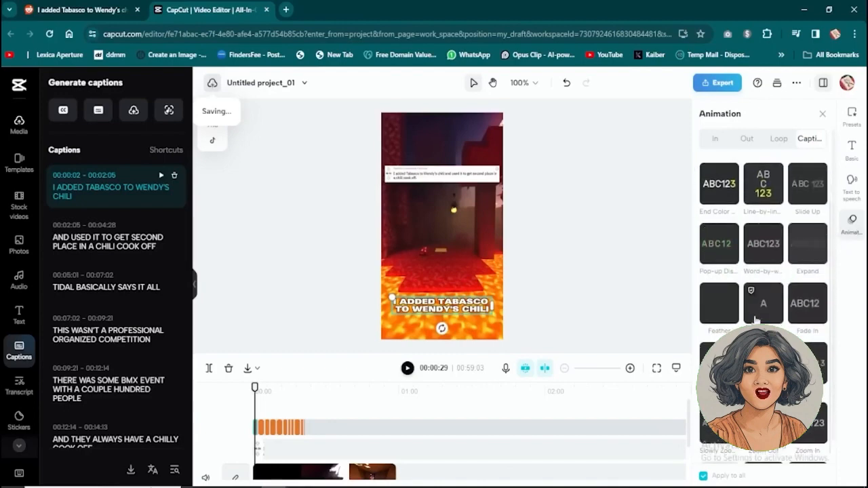
{"action": "left_click", "coordinate": [768, 316]}
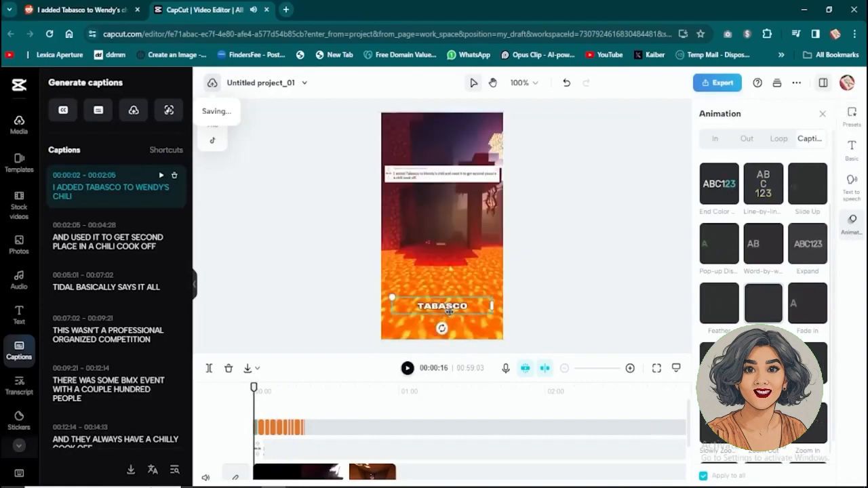
{"action": "left_click_drag", "start_coordinate": [448, 309], "coordinate": [450, 229]}
{"action": "left_click", "coordinate": [258, 388]}
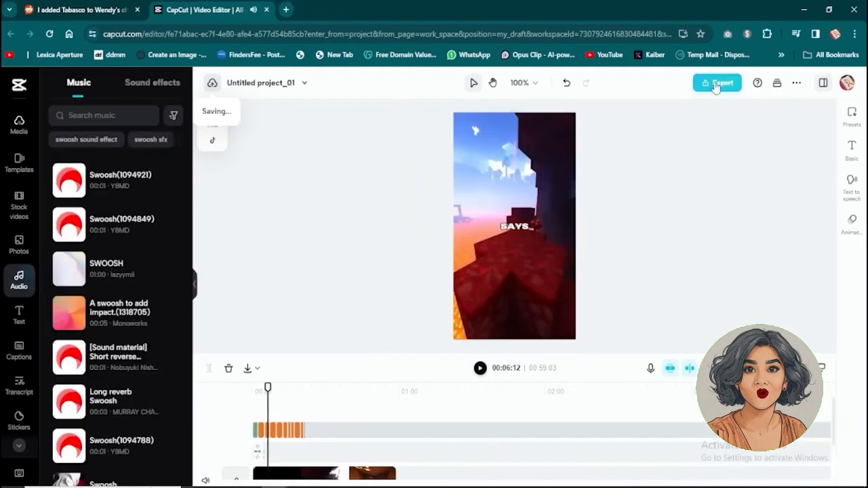
Export the video for download as Untitled project_01 at 720p, recommended quality and 30fps
{"action": "left_click", "coordinate": [715, 84]}
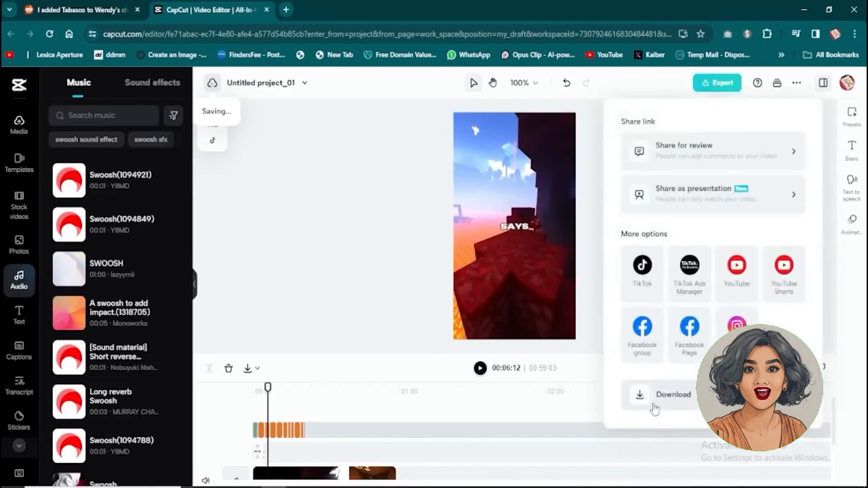
{"action": "left_click", "coordinate": [640, 396]}
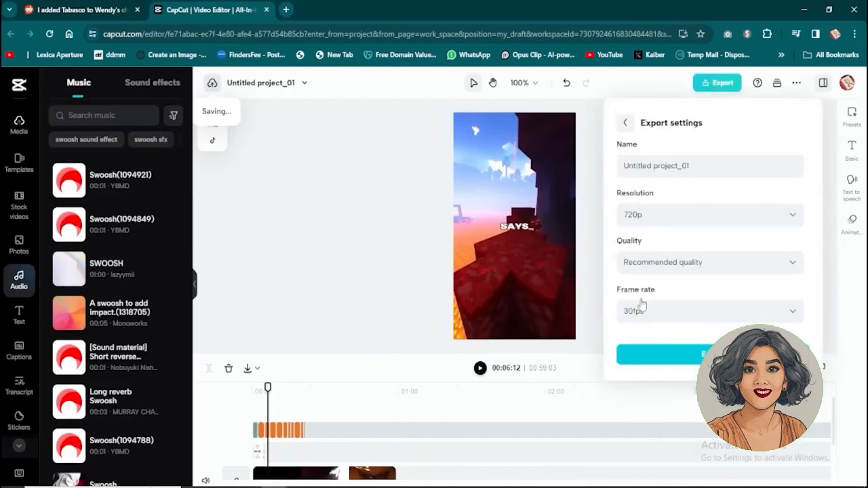
{"action": "left_click", "coordinate": [666, 165]}
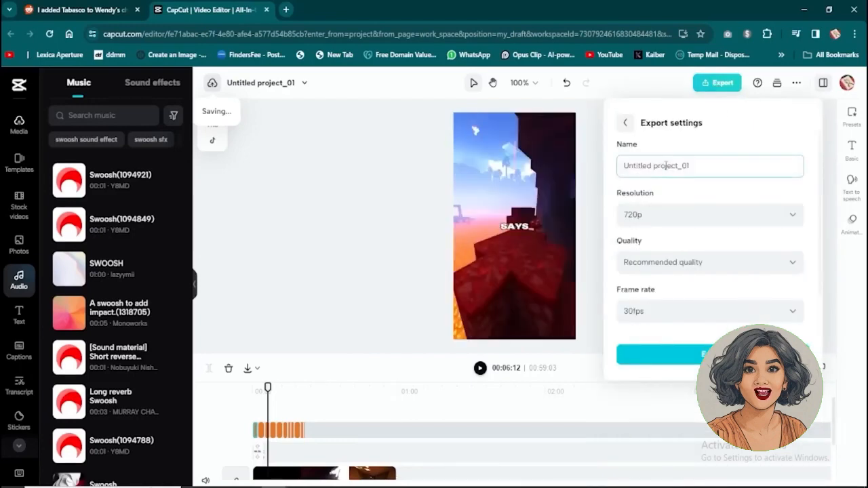
{"action": "left_click", "coordinate": [664, 267]}
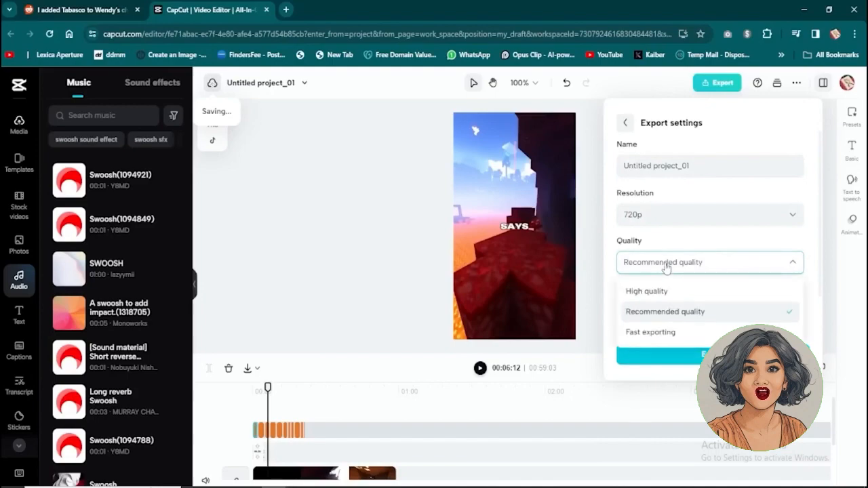
{"action": "left_click", "coordinate": [665, 267]}
{"action": "left_click", "coordinate": [674, 360]}
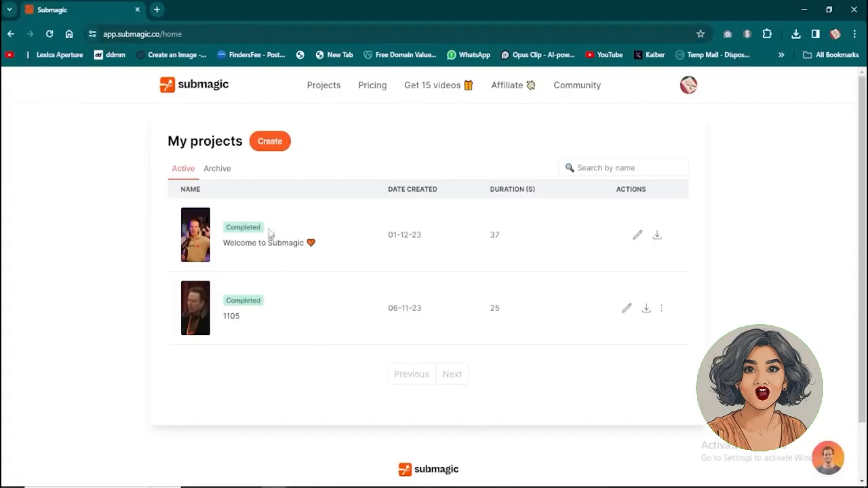
In Submagic, create a new project and upload the Minecraft video yy with English as its language
{"action": "left_click", "coordinate": [266, 141]}
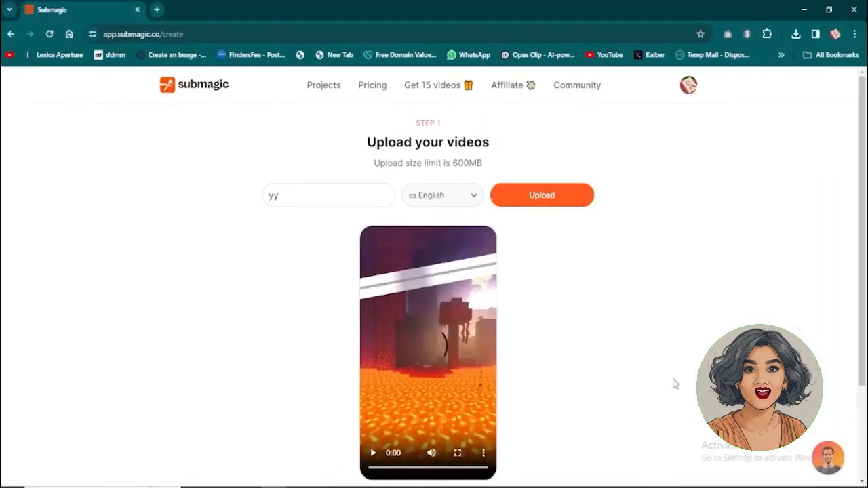
{"action": "scroll", "coordinate": [579, 338], "scroll_direction": "down", "scroll_amount": 2}
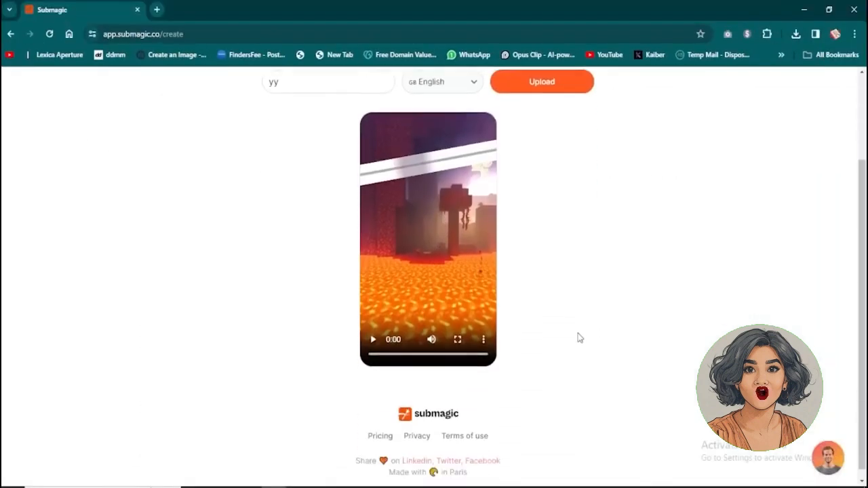
{"action": "scroll", "coordinate": [580, 337], "scroll_direction": "up", "scroll_amount": 1}
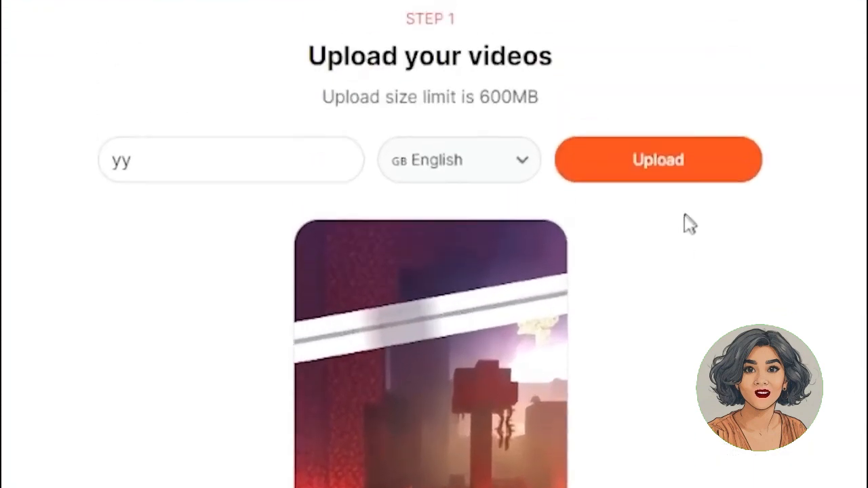
{"action": "left_click", "coordinate": [605, 172]}
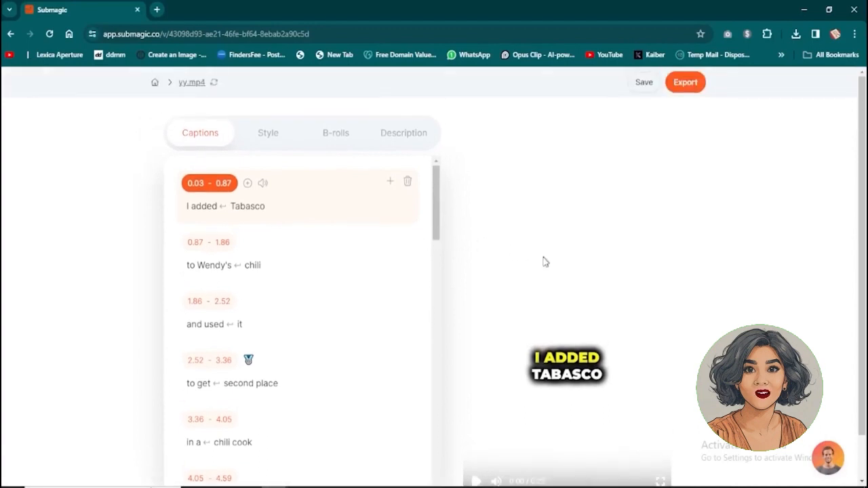
Review the generated caption list of yy.mp4 and play the preview to check the captions on the video
{"action": "scroll", "coordinate": [394, 251], "scroll_direction": "down", "scroll_amount": 16}
{"action": "scroll", "coordinate": [400, 253], "scroll_direction": "up", "scroll_amount": 10}
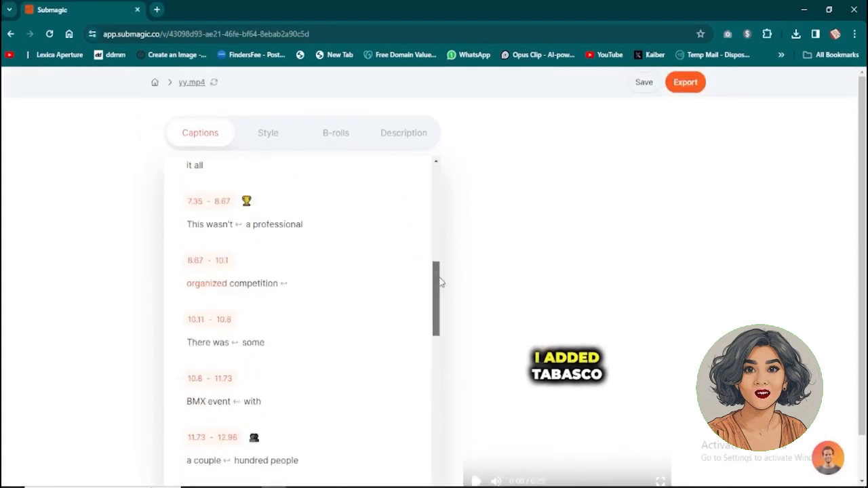
{"action": "left_click_drag", "start_coordinate": [438, 281], "coordinate": [440, 186]}
{"action": "scroll", "coordinate": [546, 230], "scroll_direction": "down", "scroll_amount": 2}
{"action": "mouse_move", "coordinate": [863, 273]}
{"action": "left_mouse_down"}
{"action": "mouse_move", "coordinate": [863, 240]}
{"action": "mouse_move", "coordinate": [862, 256]}
{"action": "left_mouse_up"}
{"action": "left_click", "coordinate": [477, 454]}
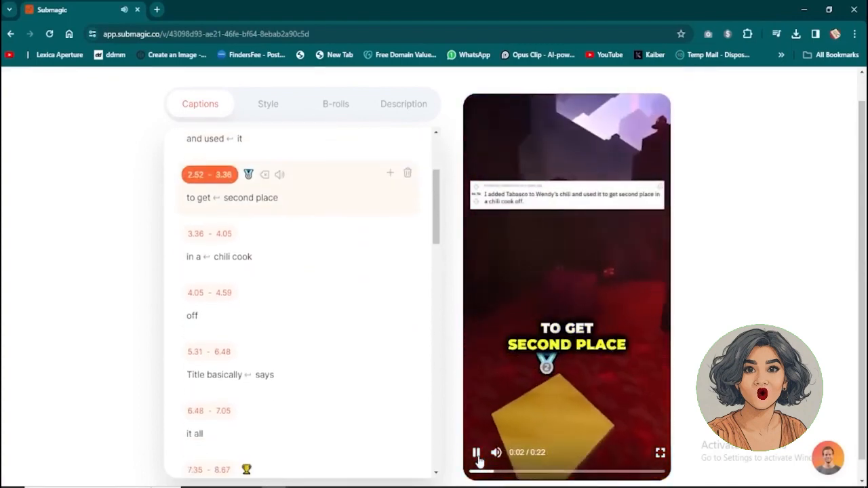
Try the Ella, Hormozi 2 and William caption themes on the video and play it to preview the captions
{"action": "left_click", "coordinate": [267, 105]}
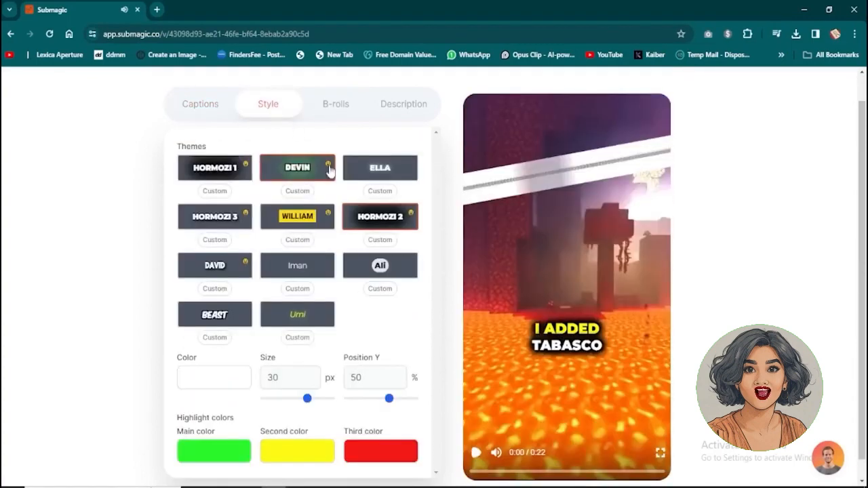
{"action": "left_click", "coordinate": [384, 176]}
{"action": "left_click", "coordinate": [381, 218]}
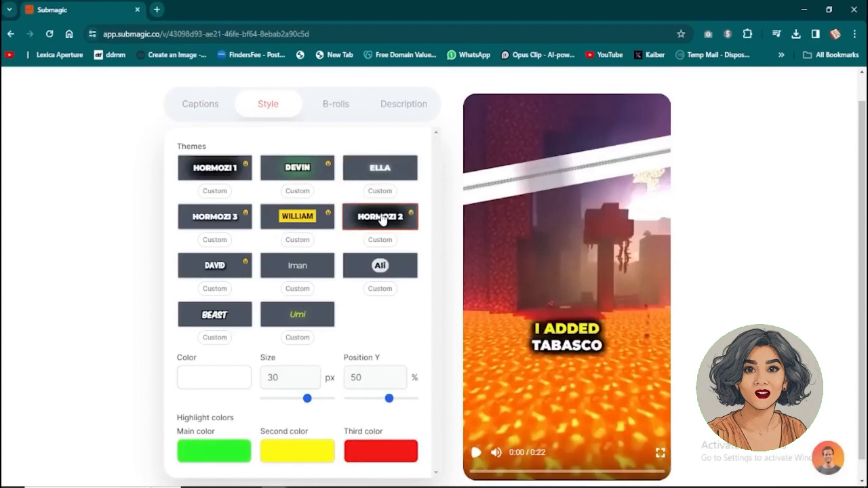
{"action": "left_click", "coordinate": [283, 225]}
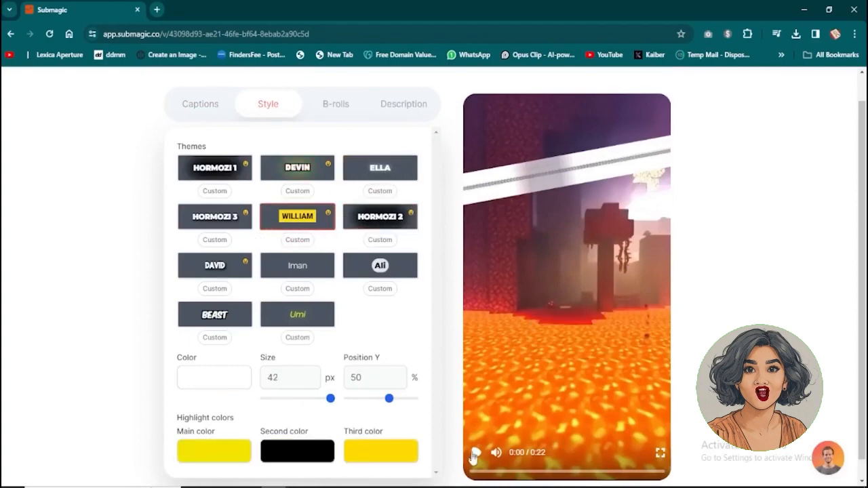
{"action": "left_click", "coordinate": [475, 453]}
Try the Hormozi 1, David and Beast caption themes, playing the video to preview the David captions
{"action": "left_click", "coordinate": [216, 173]}
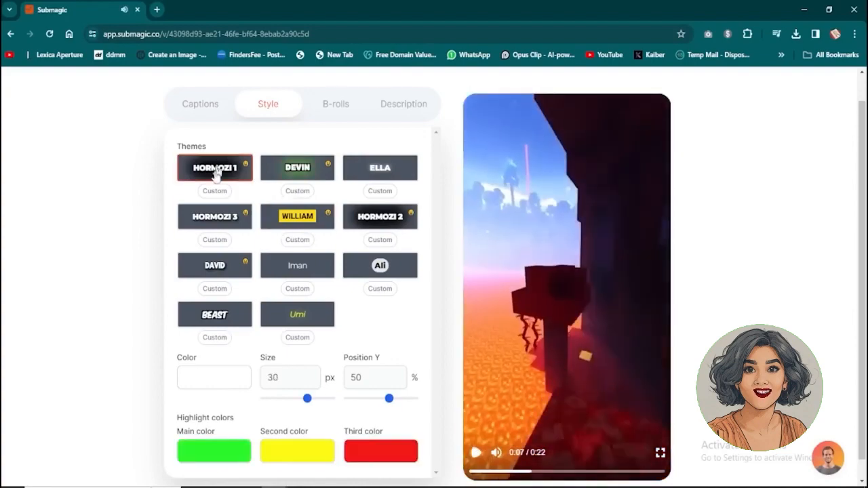
{"action": "left_click", "coordinate": [214, 265]}
{"action": "left_click", "coordinate": [474, 453]}
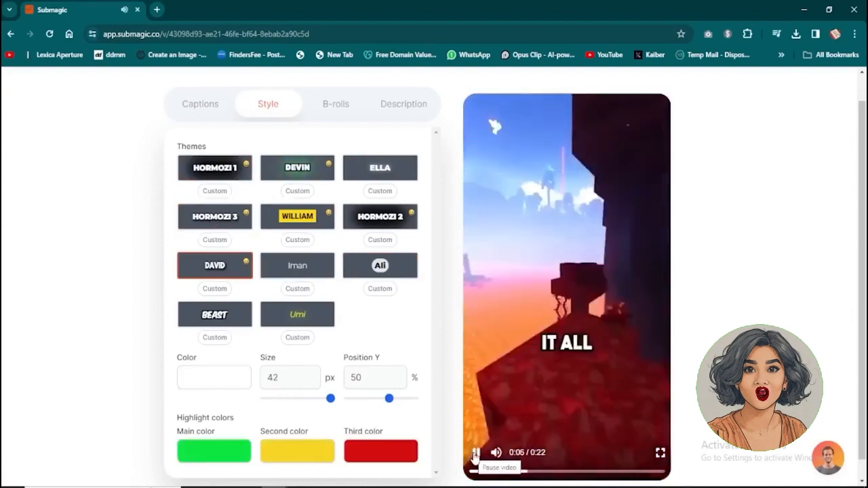
{"action": "left_click", "coordinate": [214, 315]}
Apply the William caption theme, play the video to preview its captions, and rewind the video to the start
{"action": "left_click", "coordinate": [294, 222]}
{"action": "left_click", "coordinate": [477, 453]}
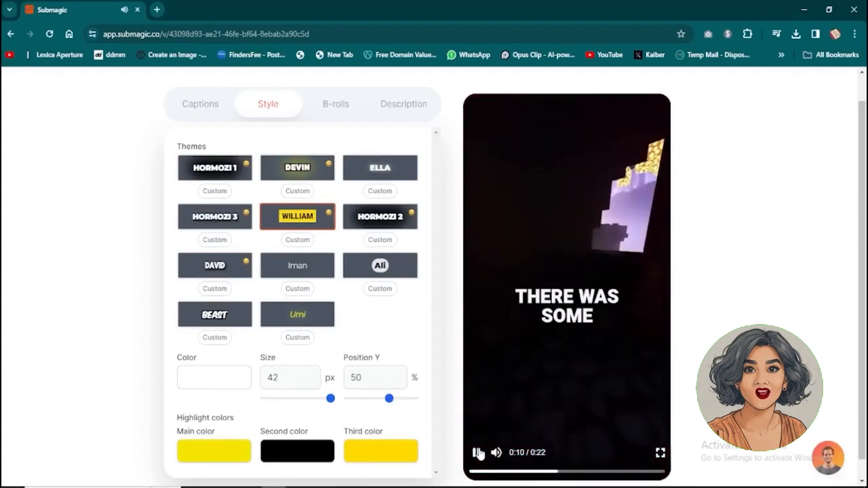
{"action": "left_click", "coordinate": [478, 453]}
{"action": "left_click_drag", "start_coordinate": [529, 472], "coordinate": [407, 461]}
{"action": "scroll", "coordinate": [207, 378], "scroll_direction": "down", "scroll_amount": 1}
{"action": "scroll", "coordinate": [127, 329], "scroll_direction": "up", "scroll_amount": 1}
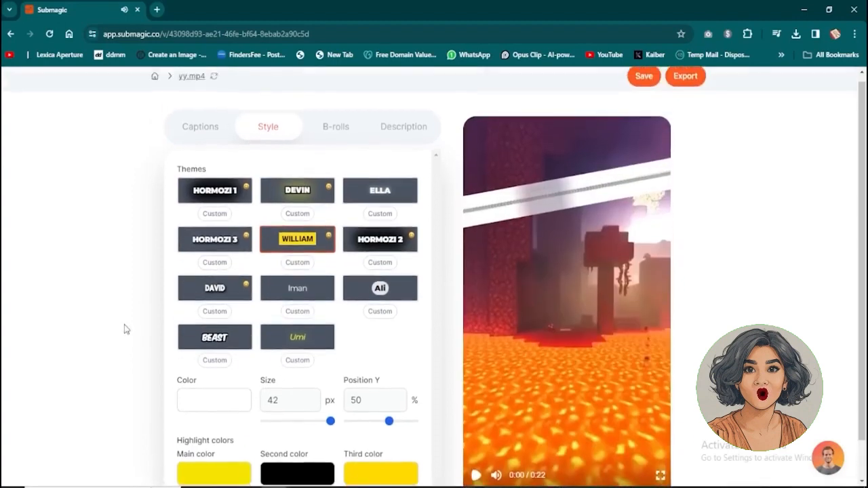
Add a BMX rider stock video as b-roll to the 10.11 - 15.86 segment about the BMX event
{"action": "left_click", "coordinate": [325, 133]}
{"action": "scroll", "coordinate": [454, 290], "scroll_direction": "down", "scroll_amount": 1}
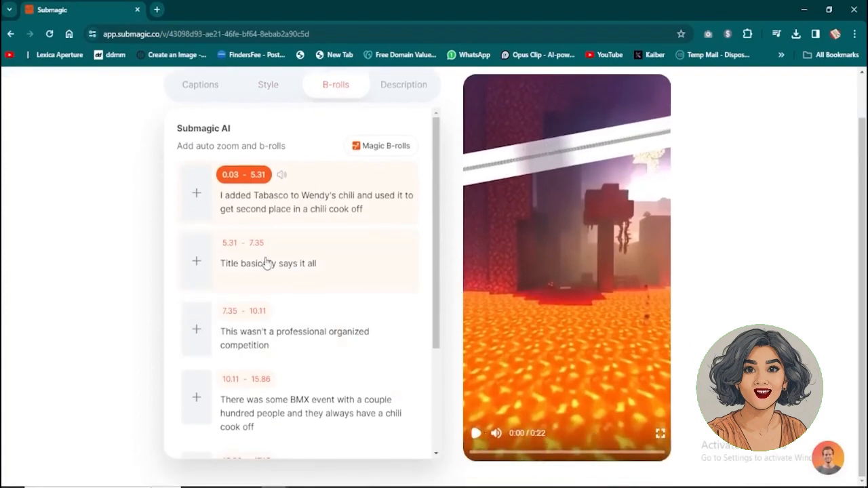
{"action": "scroll", "coordinate": [271, 267], "scroll_direction": "down", "scroll_amount": 3}
{"action": "scroll", "coordinate": [274, 269], "scroll_direction": "up", "scroll_amount": 2}
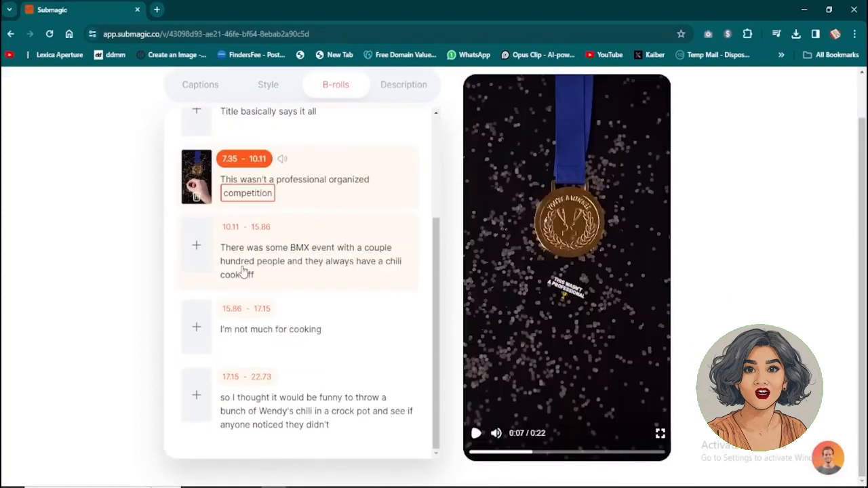
{"action": "left_click", "coordinate": [201, 259]}
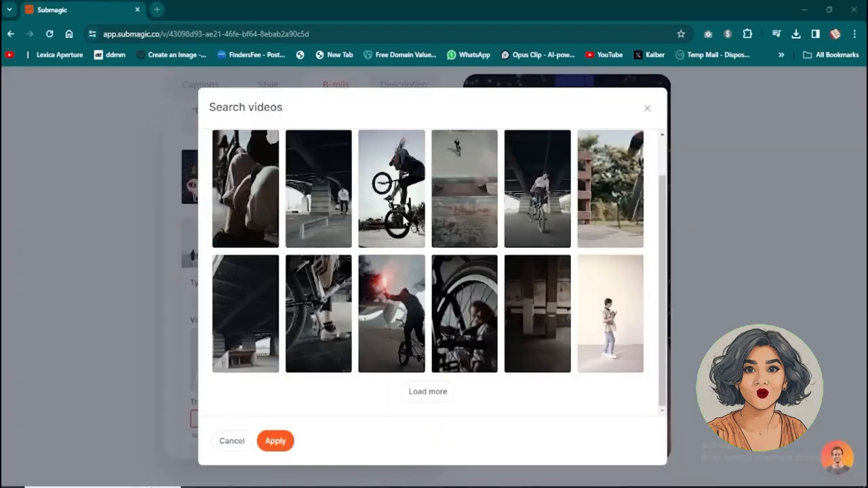
{"action": "left_click", "coordinate": [405, 220]}
{"action": "left_click", "coordinate": [647, 108]}
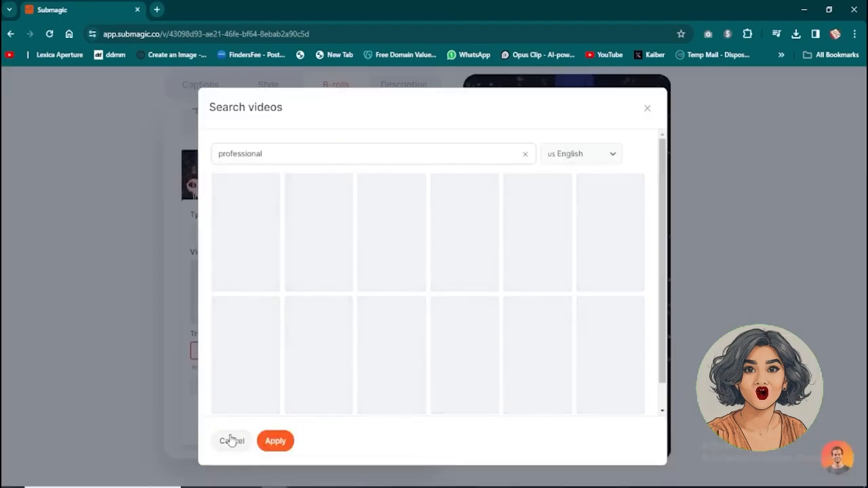
Cancel the replacement video search and remove the medal b-roll from the 7.35 - 10.11 segment
{"action": "left_click", "coordinate": [231, 441]}
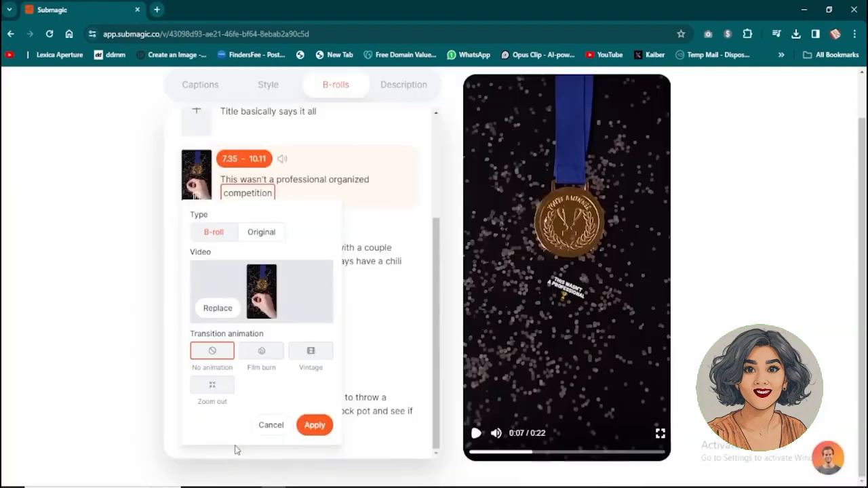
{"action": "left_click", "coordinate": [198, 194]}
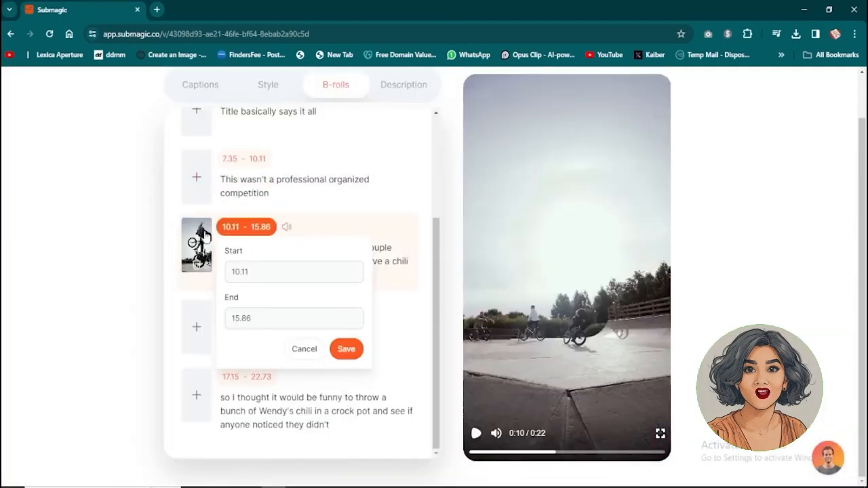
Set the transition animation of the BMX b-roll in the 10.11 - 15.86 segment to Film burn
{"action": "left_click", "coordinate": [205, 235]}
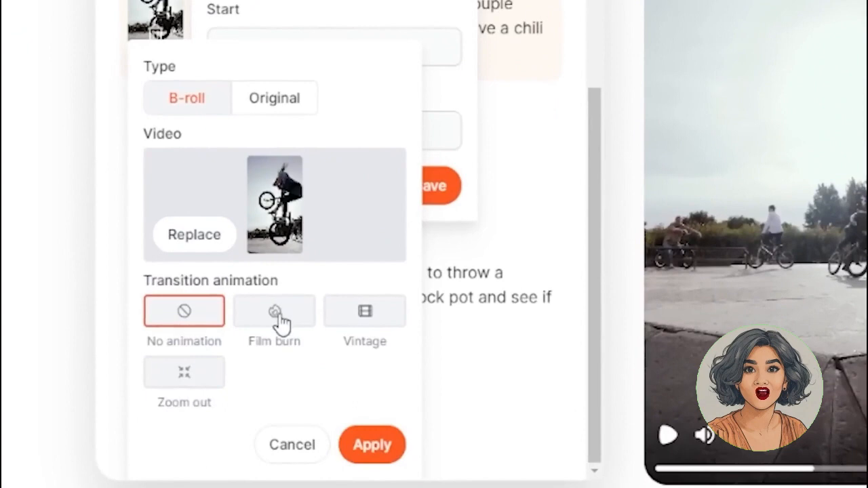
{"action": "left_click", "coordinate": [281, 324]}
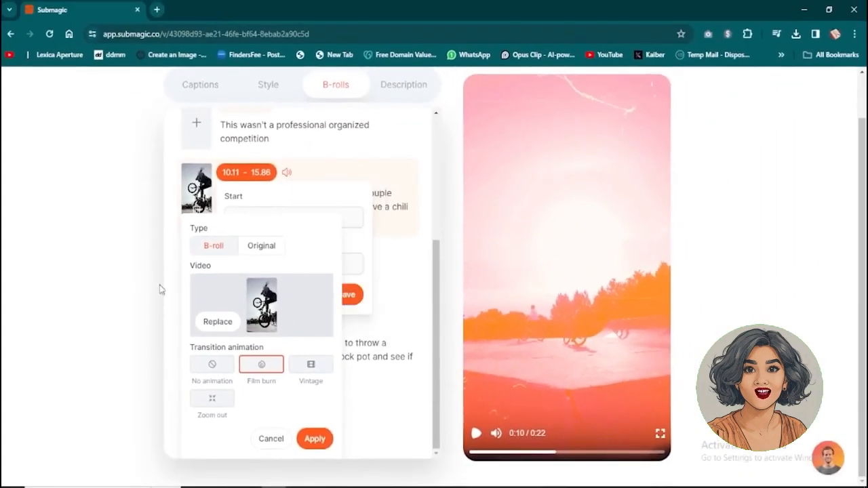
{"action": "left_click", "coordinate": [271, 438]}
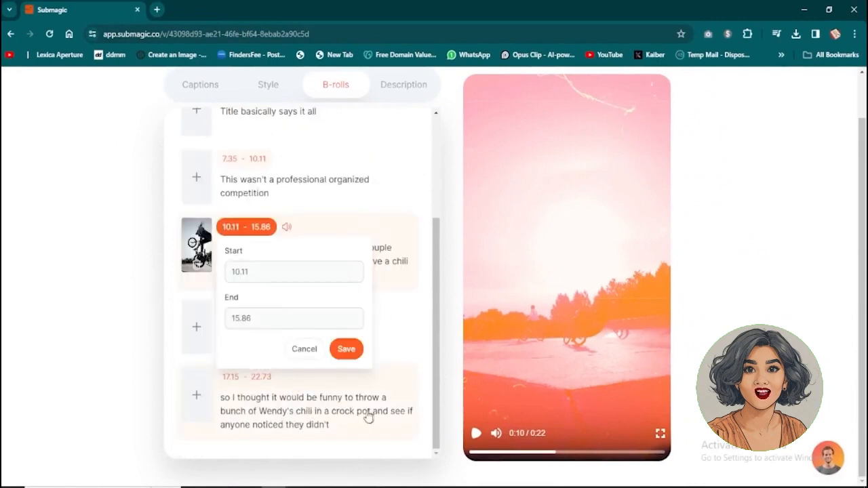
Search stock videos for "chili" and choose the chili pepper crates clip as b-roll for the 17.15 - 22.73 segment
{"action": "left_click", "coordinate": [199, 405]}
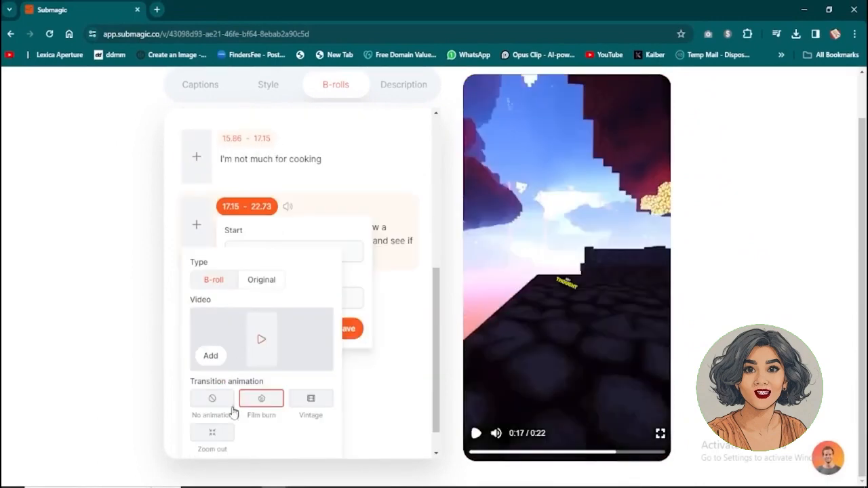
{"action": "left_click", "coordinate": [232, 314]}
{"action": "triple_click", "coordinate": [353, 159]}
{"action": "type", "text": "chili"}
{"action": "scroll", "coordinate": [465, 342], "scroll_direction": "down", "scroll_amount": 2}
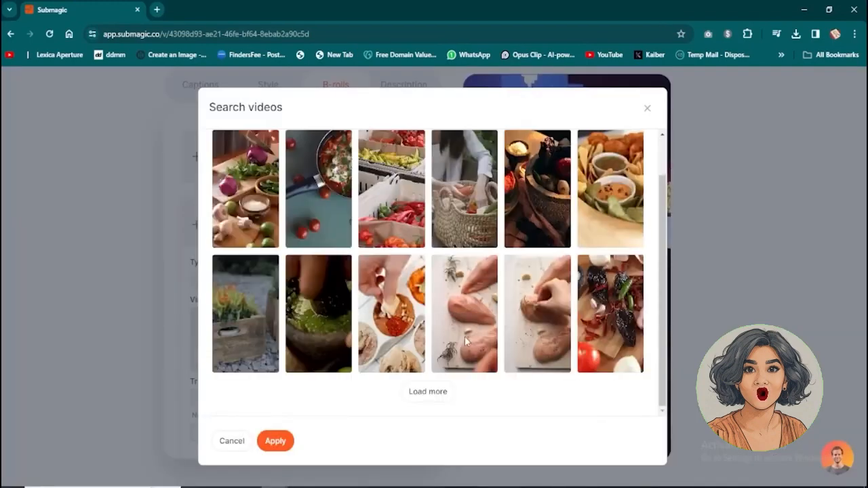
{"action": "left_click", "coordinate": [402, 204]}
{"action": "left_click", "coordinate": [304, 405]}
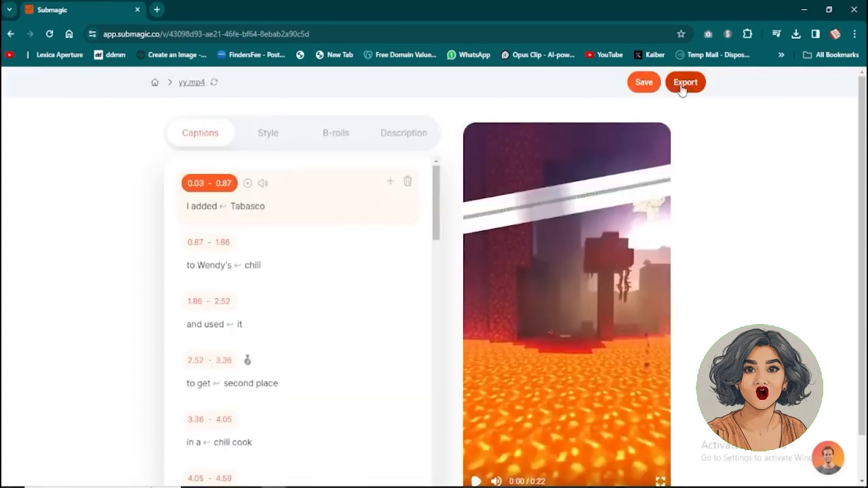
Export the captioned yy.mp4 video
{"action": "left_click", "coordinate": [683, 83]}
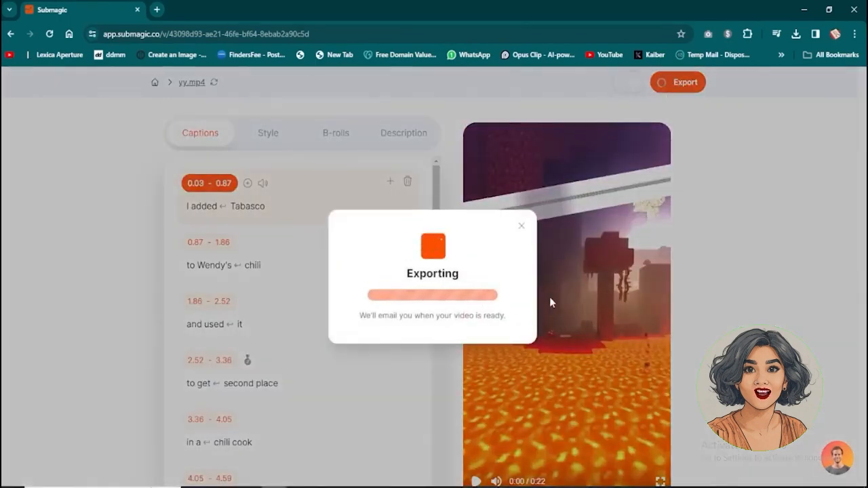
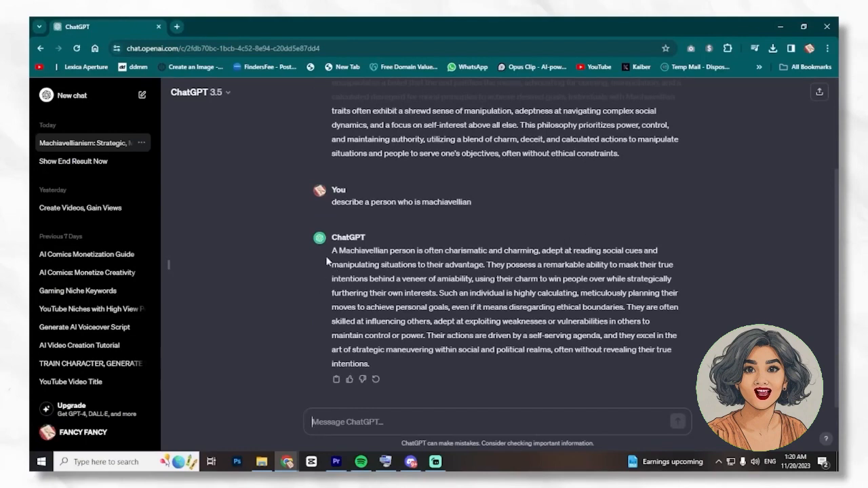
{"action": "left_click_drag", "start_coordinate": [345, 254], "coordinate": [458, 366]}
{"action": "left_click", "coordinate": [464, 342]}
Search Google for "dark psychology" in a new browser tab and open the psychologydictionary.org article on it
{"action": "left_click", "coordinate": [176, 27]}
{"action": "type", "text": "dark psychology"}
{"action": "key", "text": "Return"}
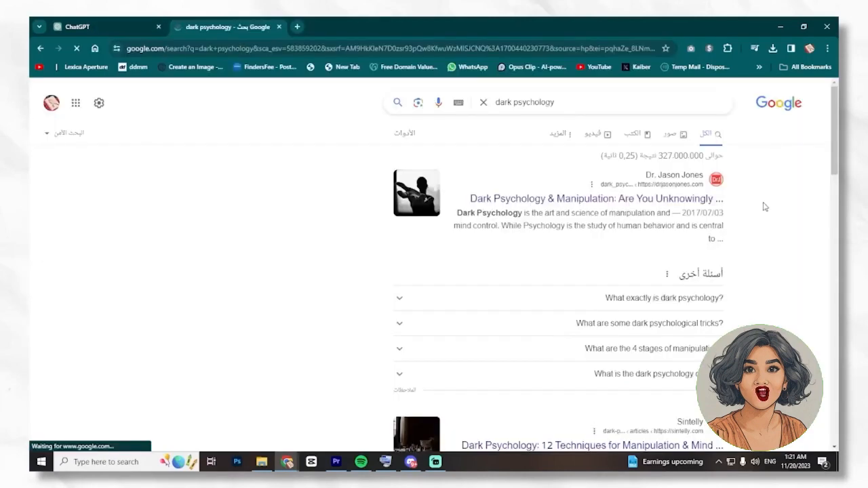
{"action": "scroll", "coordinate": [764, 206], "scroll_direction": "down", "scroll_amount": 1}
{"action": "scroll", "coordinate": [764, 206], "scroll_direction": "down", "scroll_amount": 3}
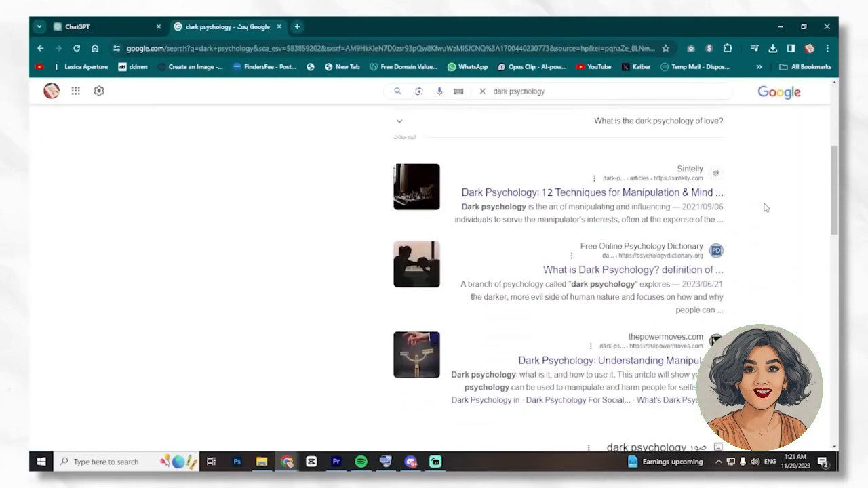
{"action": "left_click", "coordinate": [623, 271]}
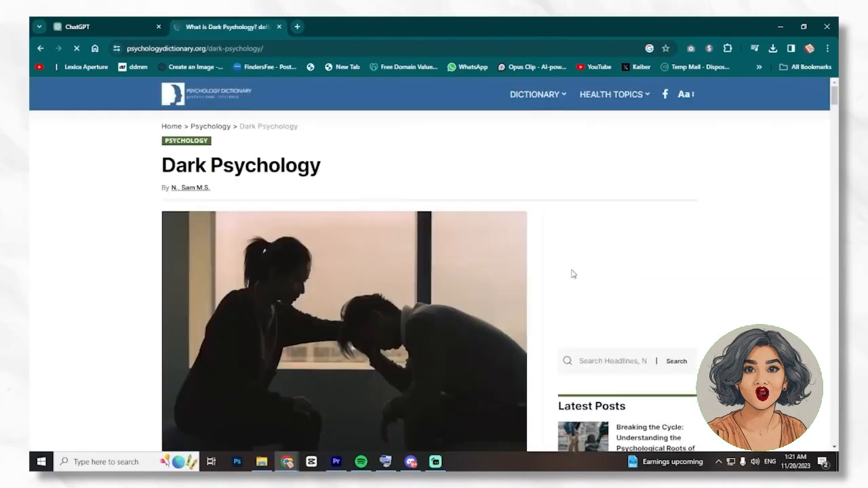
Copy the Machiavellianism paragraph from the Dark Triad list in the article
{"action": "scroll", "coordinate": [400, 227], "scroll_direction": "down", "scroll_amount": 3}
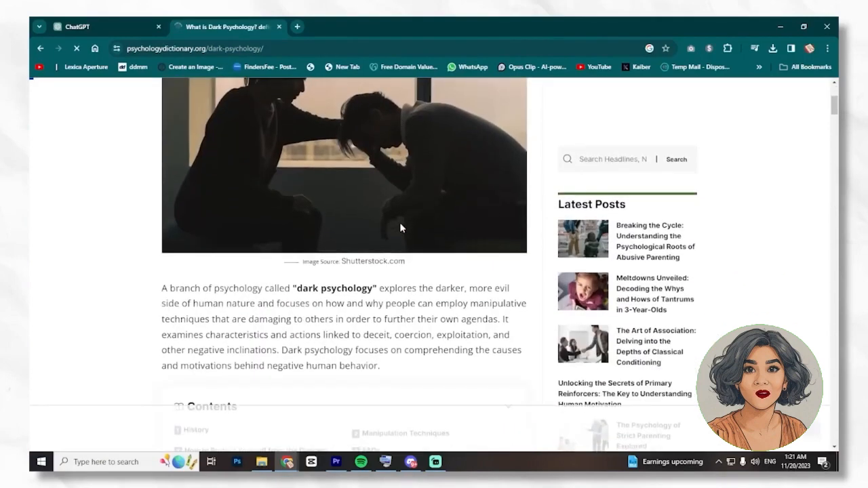
{"action": "scroll", "coordinate": [399, 222], "scroll_direction": "down", "scroll_amount": 6}
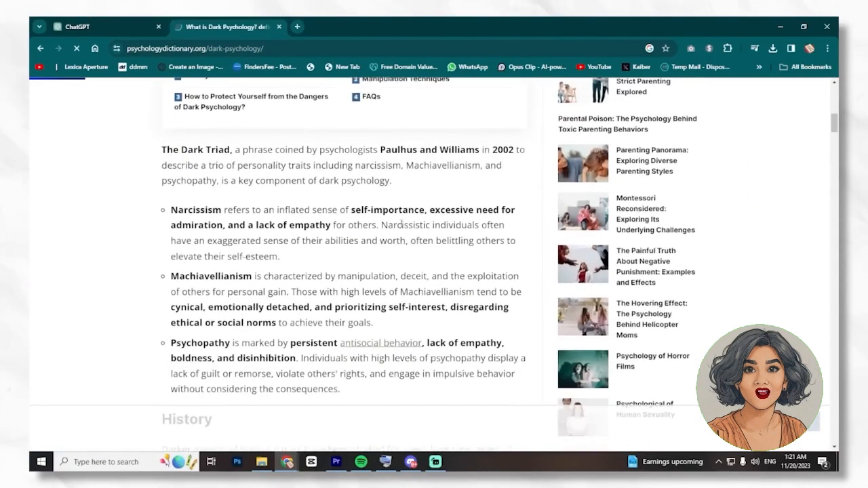
{"action": "scroll", "coordinate": [401, 224], "scroll_direction": "down", "scroll_amount": 1}
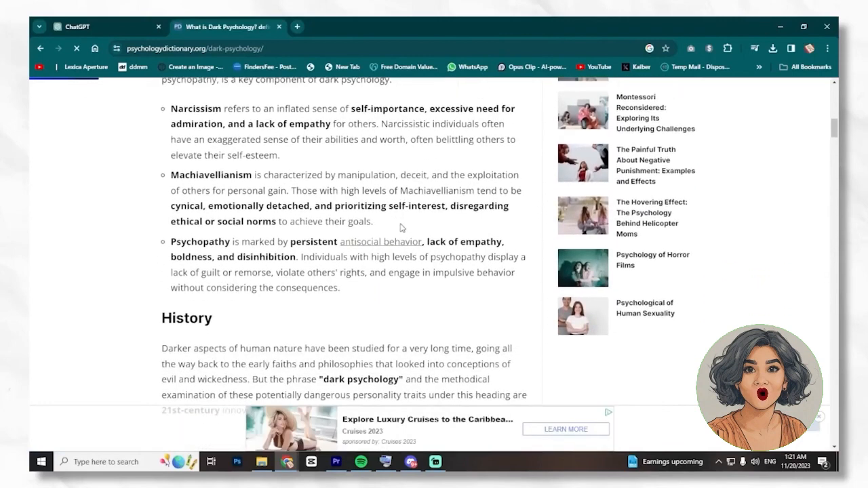
{"action": "scroll", "coordinate": [163, 178], "scroll_direction": "up", "scroll_amount": 1}
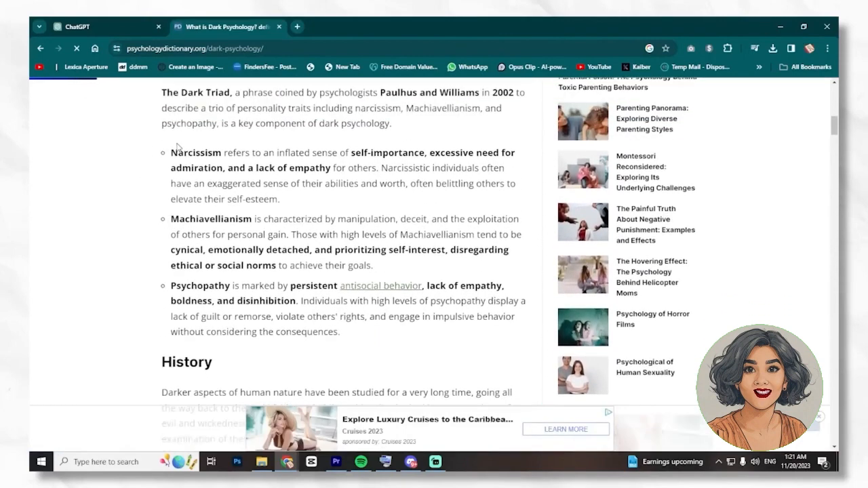
{"action": "left_click_drag", "start_coordinate": [171, 225], "coordinate": [383, 277]}
{"action": "key", "text": "ctrl+c"}
{"action": "left_click", "coordinate": [322, 251]}
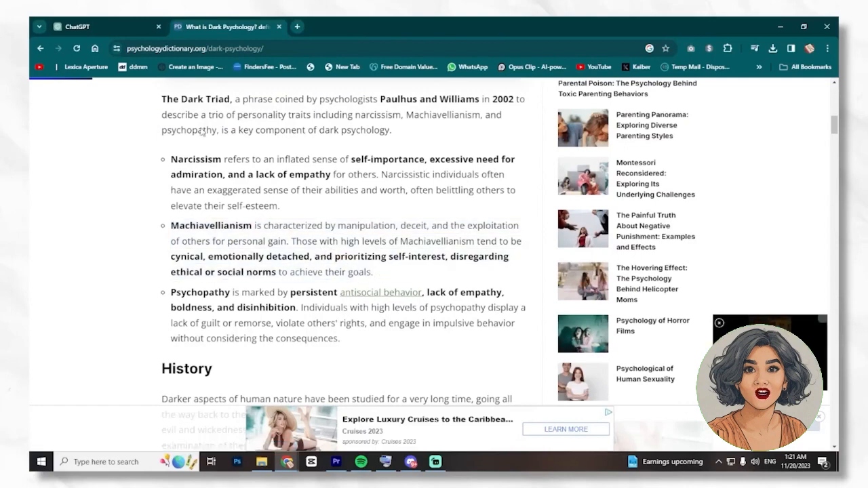
Switch to ChatGPT and send the prompt "rewrite this :" followed by the copied Machiavellianism paragraph
{"action": "left_click", "coordinate": [118, 23]}
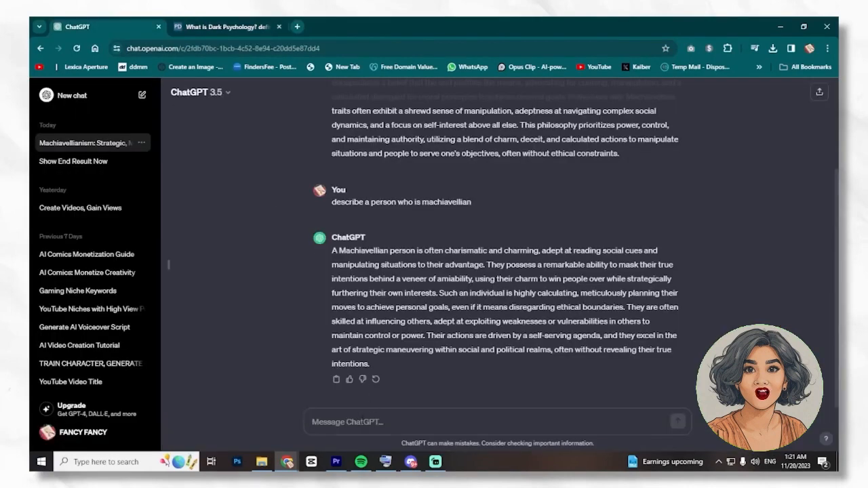
{"action": "type", "text": "rewrite this"}
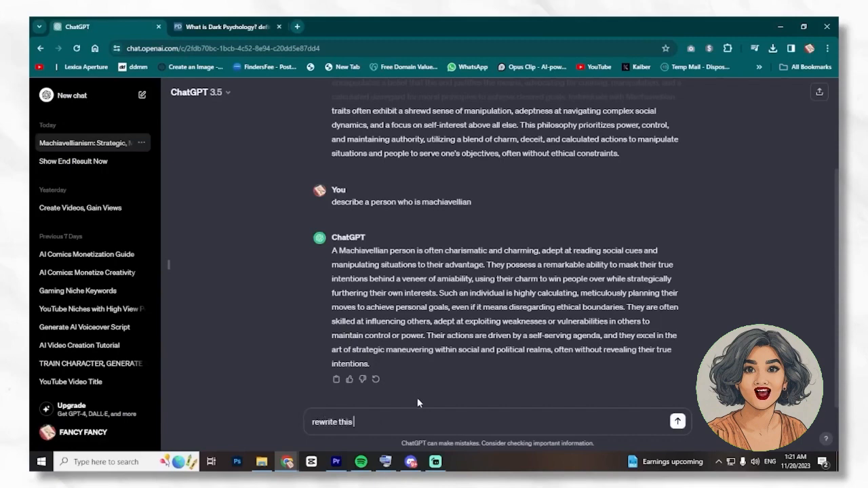
{"action": "type", "text": " :"}
{"action": "key", "text": "ctrl+v"}
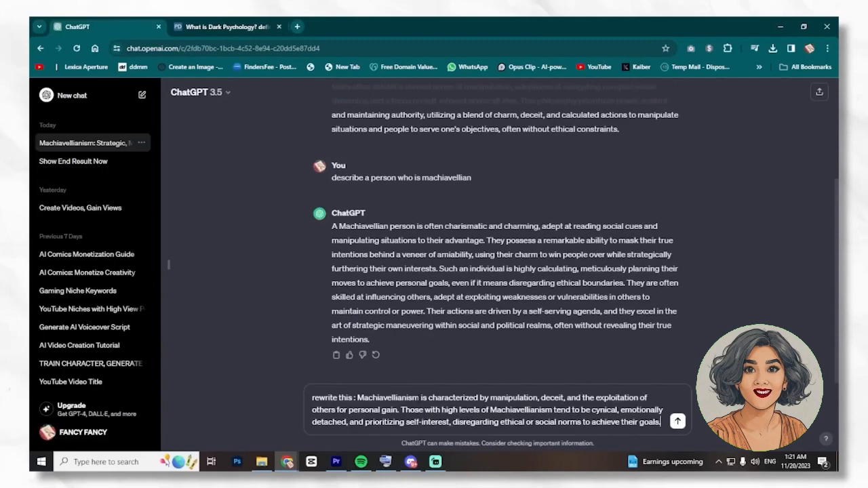
{"action": "key", "text": "Return"}
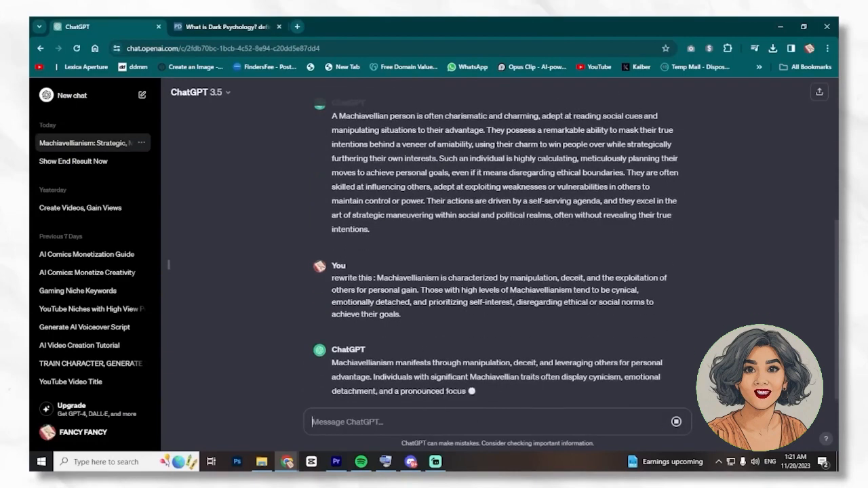
Compare the earlier description of a Machiavellian person with the rewritten Machiavellianism paragraph in the chat
{"action": "scroll", "coordinate": [489, 379], "scroll_direction": "up", "scroll_amount": 2}
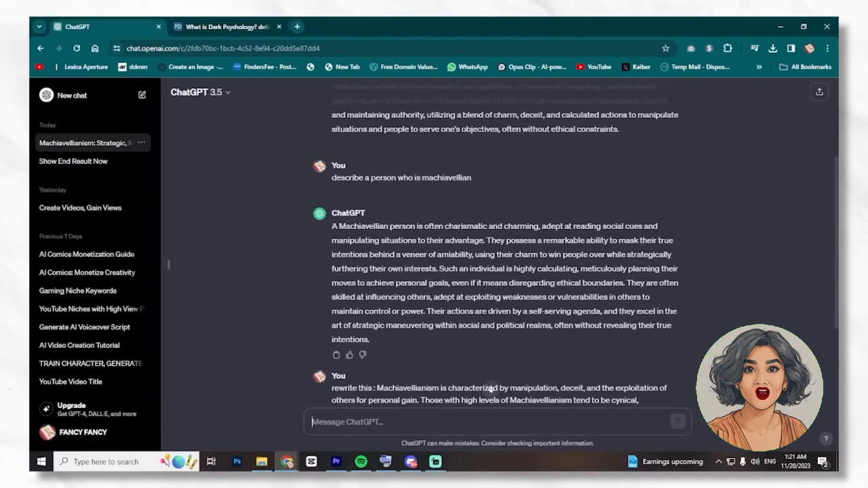
{"action": "left_click_drag", "start_coordinate": [328, 228], "coordinate": [370, 339]}
{"action": "scroll", "coordinate": [326, 322], "scroll_direction": "down", "scroll_amount": 2}
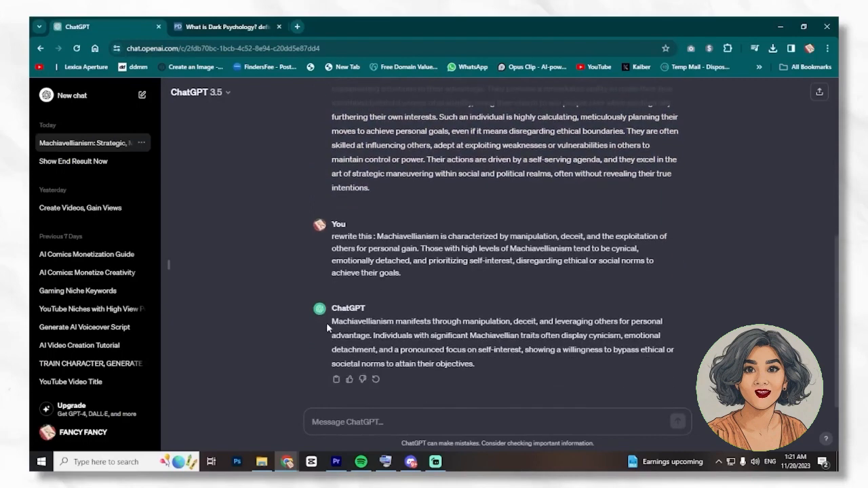
Highlight the rewritten Machiavellianism paragraph in ChatGPT's last reply
{"action": "left_click_drag", "start_coordinate": [326, 322], "coordinate": [474, 364]}
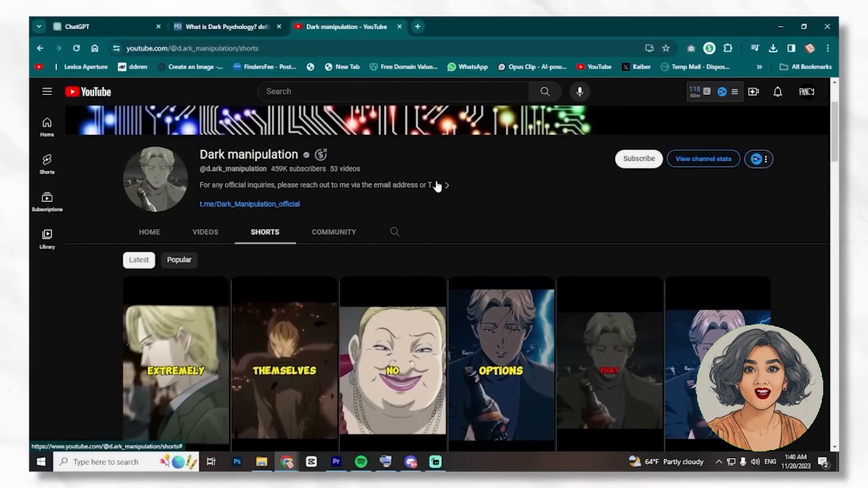
Sort the Dark manipulation channel's Shorts by Popular on YouTube and open the "basic psychological tips" Short
{"action": "scroll", "coordinate": [436, 186], "scroll_direction": "down", "scroll_amount": 2}
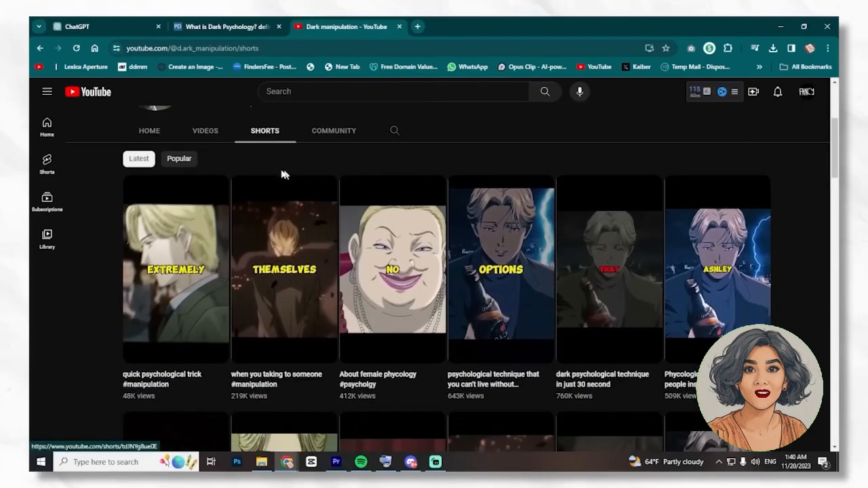
{"action": "left_click", "coordinate": [179, 159]}
{"action": "scroll", "coordinate": [302, 188], "scroll_direction": "down", "scroll_amount": 1}
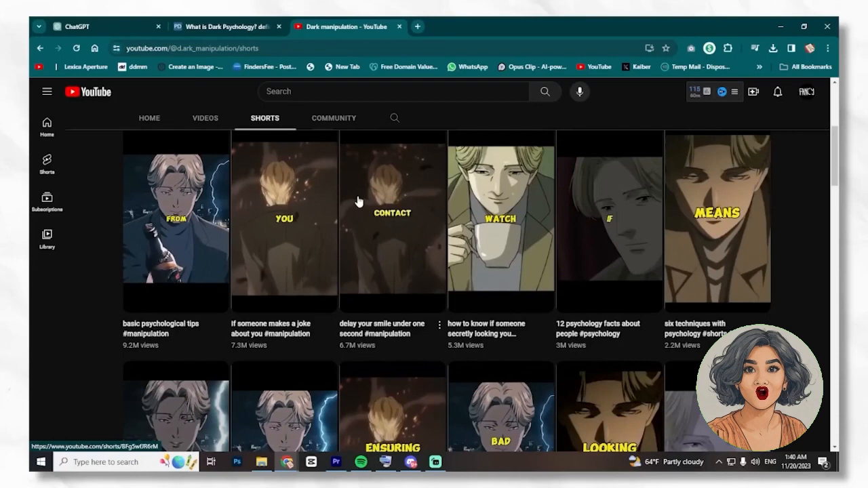
{"action": "scroll", "coordinate": [359, 202], "scroll_direction": "down", "scroll_amount": 1}
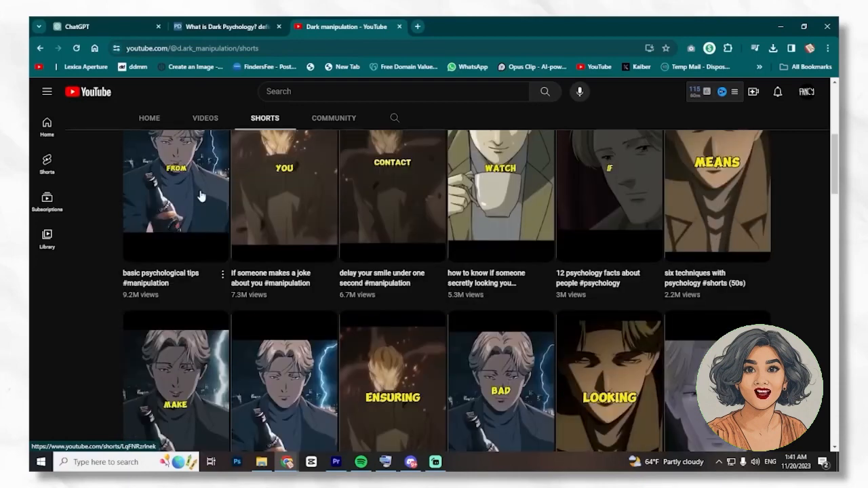
{"action": "left_click", "coordinate": [205, 196]}
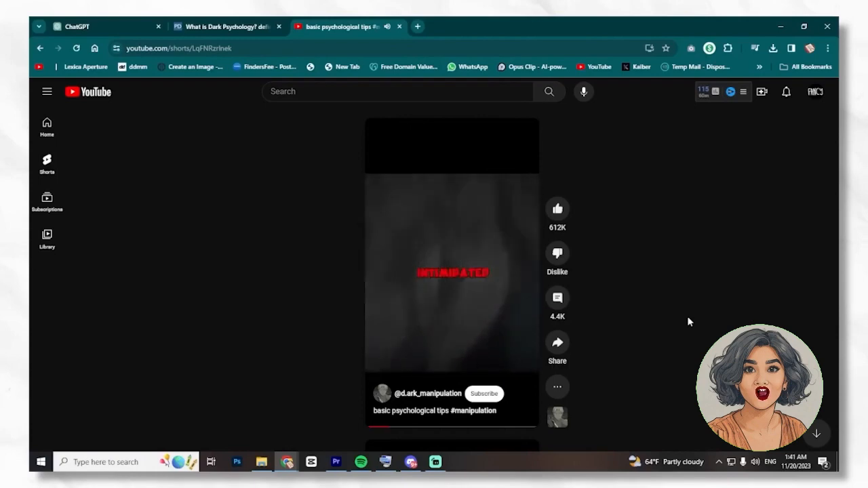
Copy the Short's URL and open the dupdub.com transcription page in a new browser tab
{"action": "left_click", "coordinate": [368, 48]}
{"action": "key", "text": "ctrl+c"}
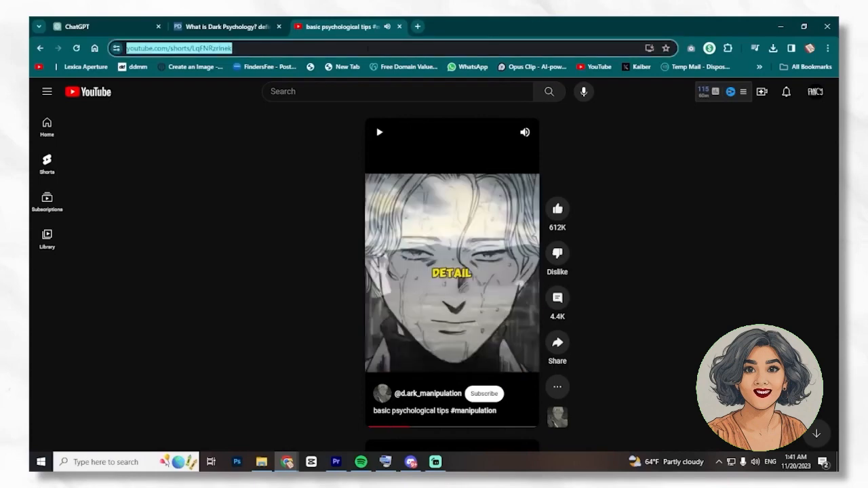
{"action": "left_click", "coordinate": [418, 26]}
{"action": "left_click", "coordinate": [404, 49]}
{"action": "type", "text": "dup"}
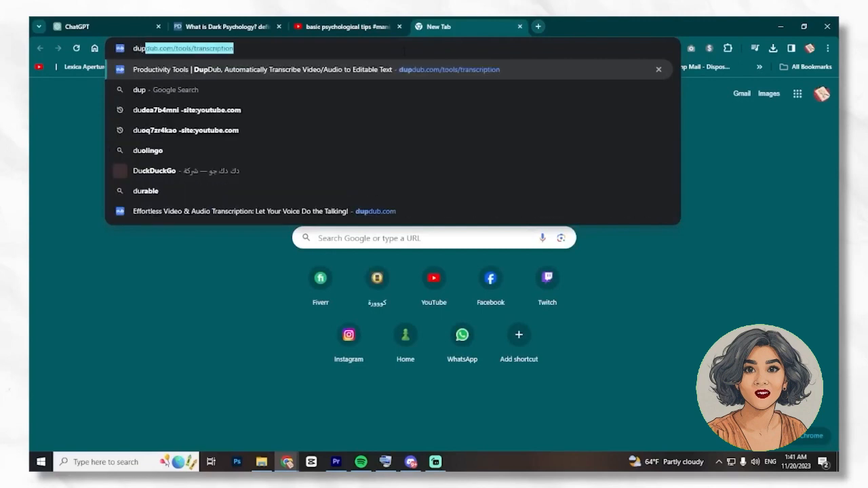
{"action": "key", "text": "Return"}
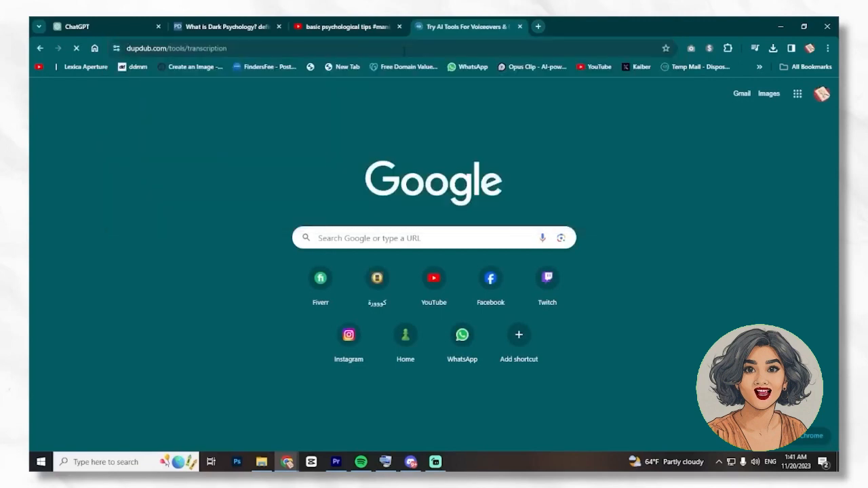
Choose a video link as the transcription source and paste the copied YouTube Short URL
{"action": "scroll", "coordinate": [563, 230], "scroll_direction": "down", "scroll_amount": 2}
{"action": "scroll", "coordinate": [445, 299], "scroll_direction": "down", "scroll_amount": 1}
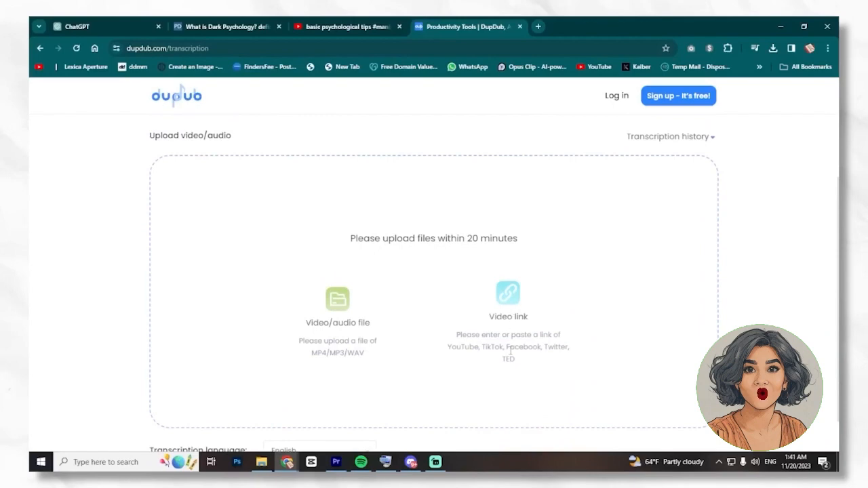
{"action": "scroll", "coordinate": [509, 350], "scroll_direction": "down", "scroll_amount": 1}
{"action": "left_click", "coordinate": [512, 256]}
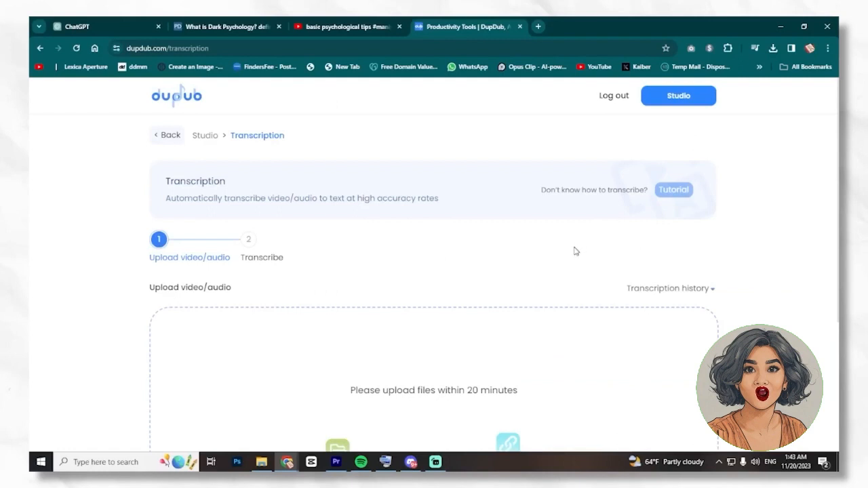
{"action": "scroll", "coordinate": [519, 184], "scroll_direction": "down", "scroll_amount": 1}
{"action": "scroll", "coordinate": [519, 184], "scroll_direction": "down", "scroll_amount": 3}
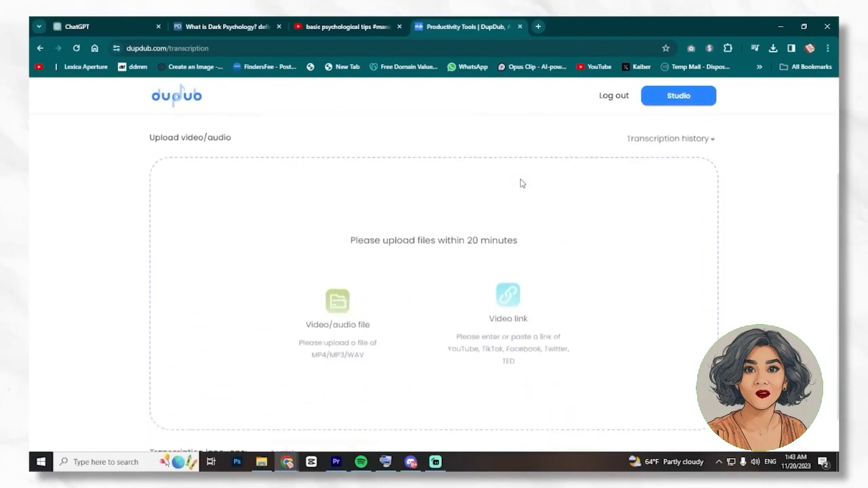
{"action": "left_click", "coordinate": [509, 261]}
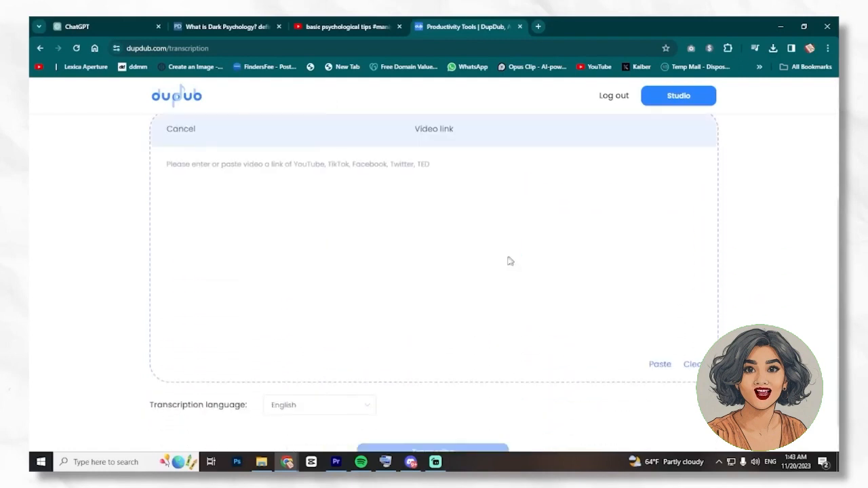
{"action": "left_click", "coordinate": [390, 181]}
{"action": "key", "text": "ctrl+v"}
{"action": "scroll", "coordinate": [651, 377], "scroll_direction": "down", "scroll_amount": 1}
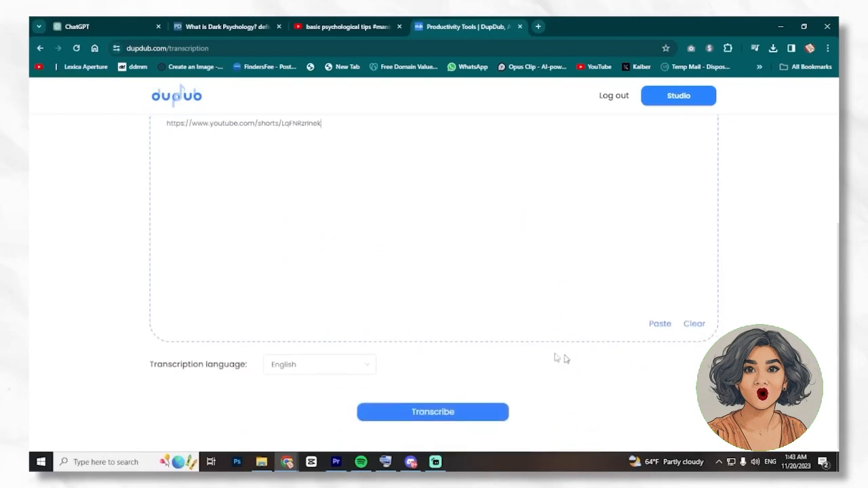
Transcribe the linked video in English, confirm the credit consumption and look over the transcript text
{"action": "left_click", "coordinate": [426, 413]}
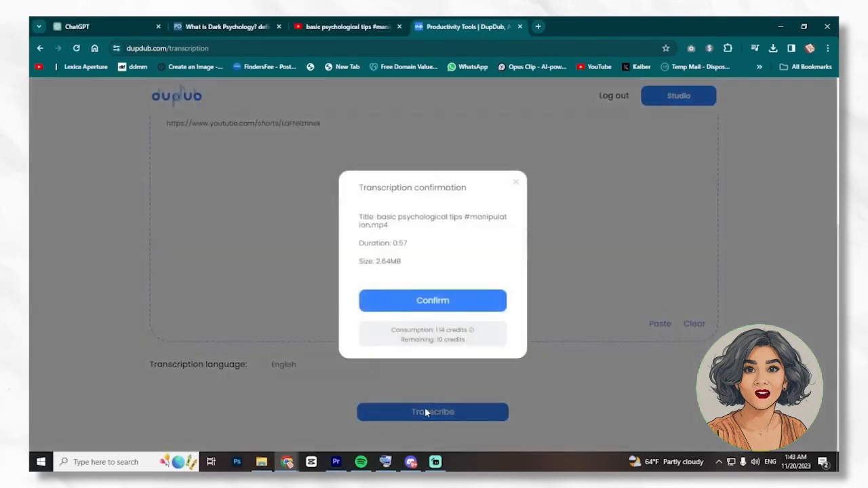
{"action": "left_click", "coordinate": [435, 307]}
{"action": "scroll", "coordinate": [436, 310], "scroll_direction": "down", "scroll_amount": 2}
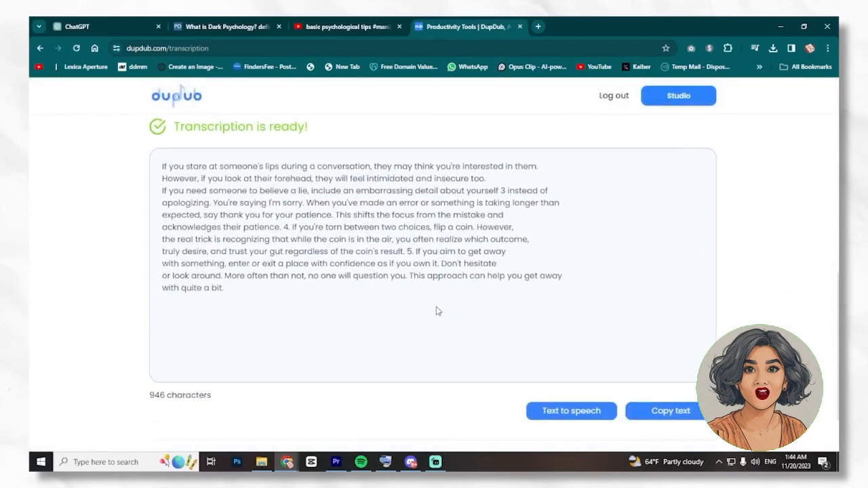
{"action": "left_click_drag", "start_coordinate": [163, 167], "coordinate": [501, 304]}
{"action": "left_click", "coordinate": [399, 282]}
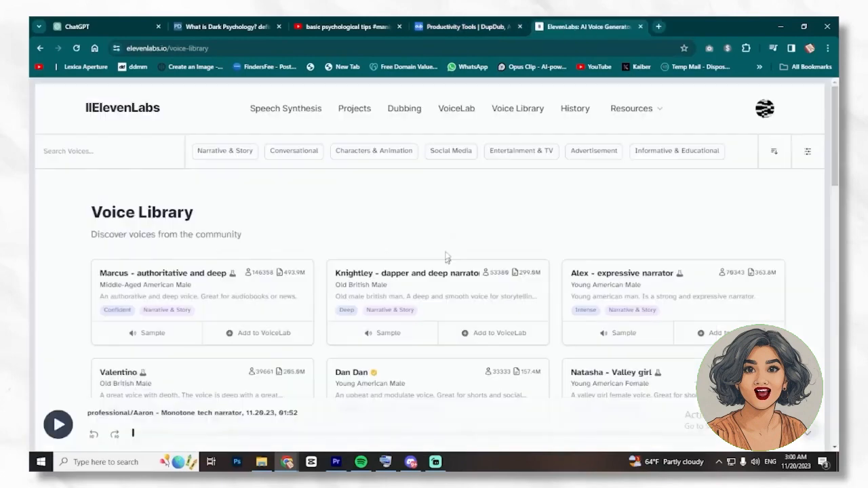
Browse the ElevenLabs Voice Library and listen to the samples of "Dave - deep and gruff" and "Dylan - confident"
{"action": "scroll", "coordinate": [438, 215], "scroll_direction": "down", "scroll_amount": 1}
{"action": "scroll", "coordinate": [437, 215], "scroll_direction": "down", "scroll_amount": 3}
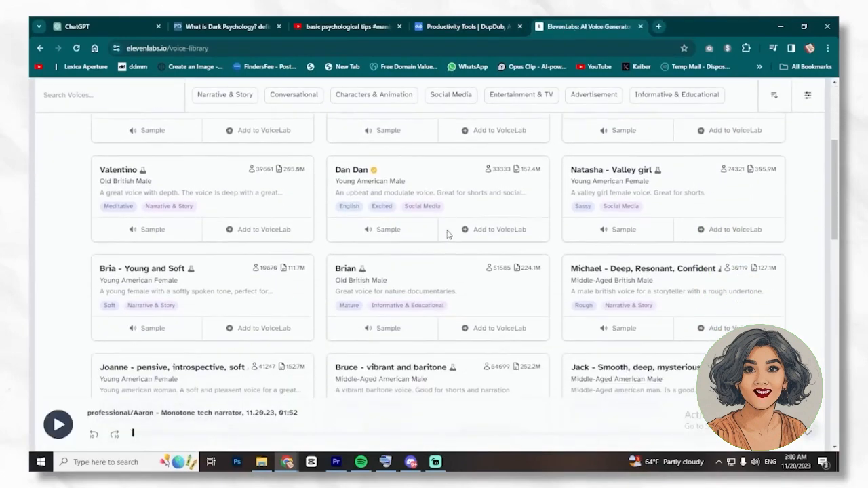
{"action": "scroll", "coordinate": [447, 234], "scroll_direction": "down", "scroll_amount": 4}
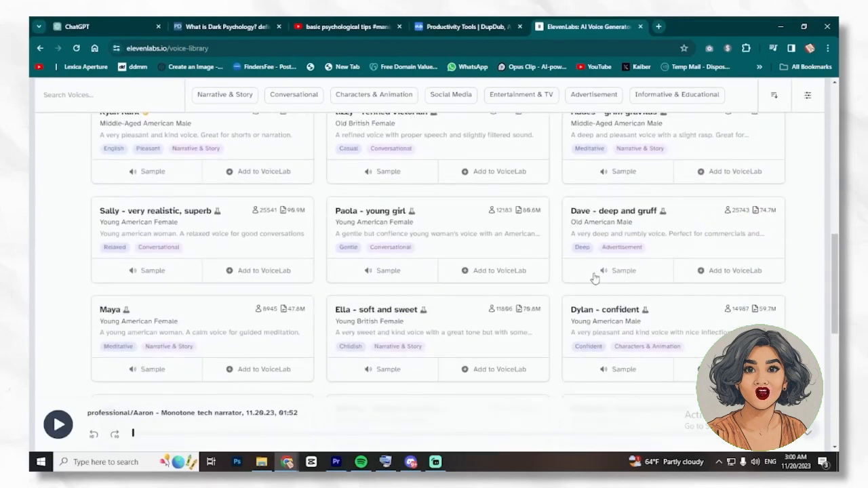
{"action": "left_click", "coordinate": [595, 277]}
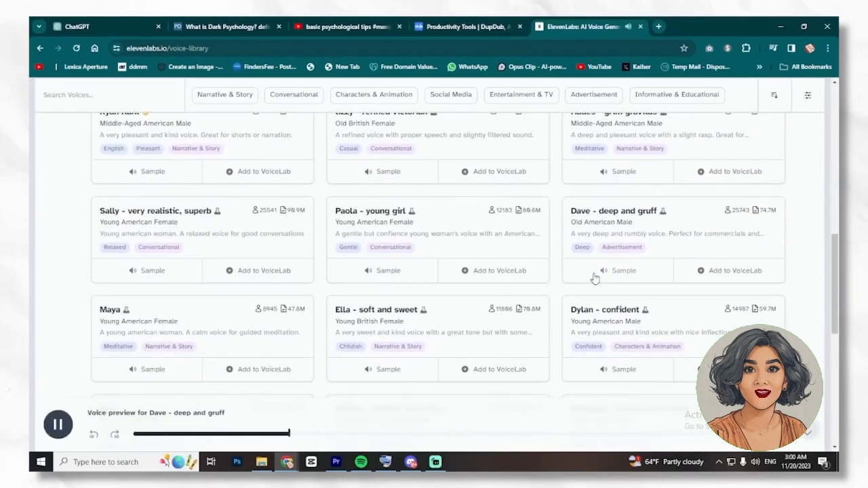
{"action": "scroll", "coordinate": [390, 323], "scroll_direction": "down", "scroll_amount": 2}
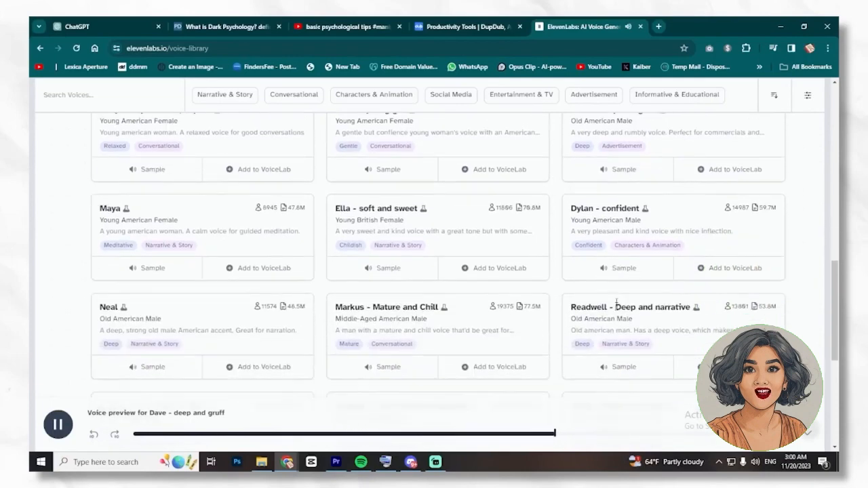
{"action": "left_click", "coordinate": [616, 273]}
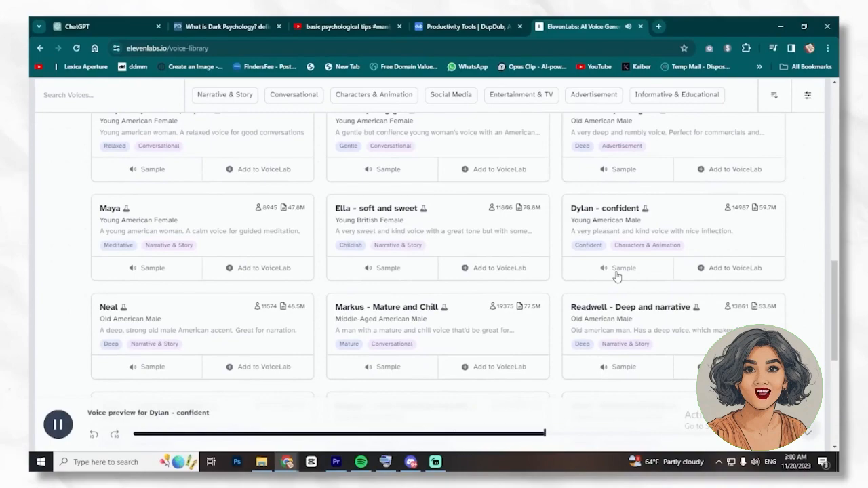
Add the "Dylan - confident" voice to the VoiceLab
{"action": "left_click", "coordinate": [706, 272]}
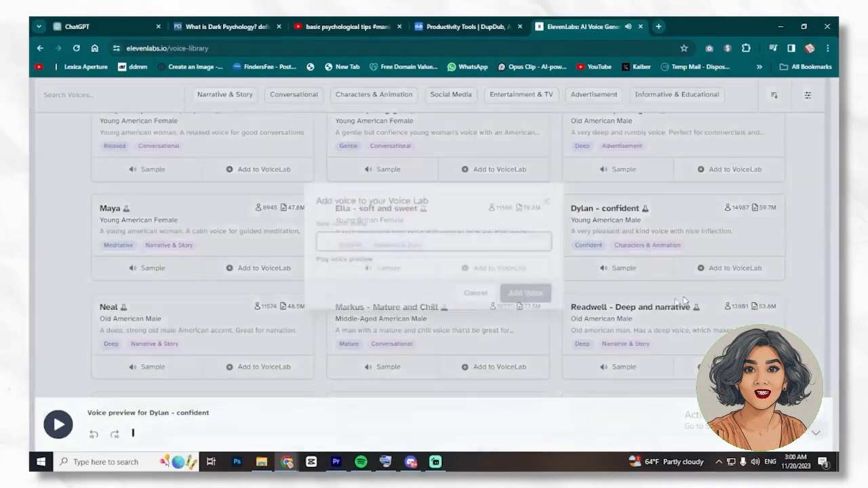
{"action": "left_click", "coordinate": [525, 294]}
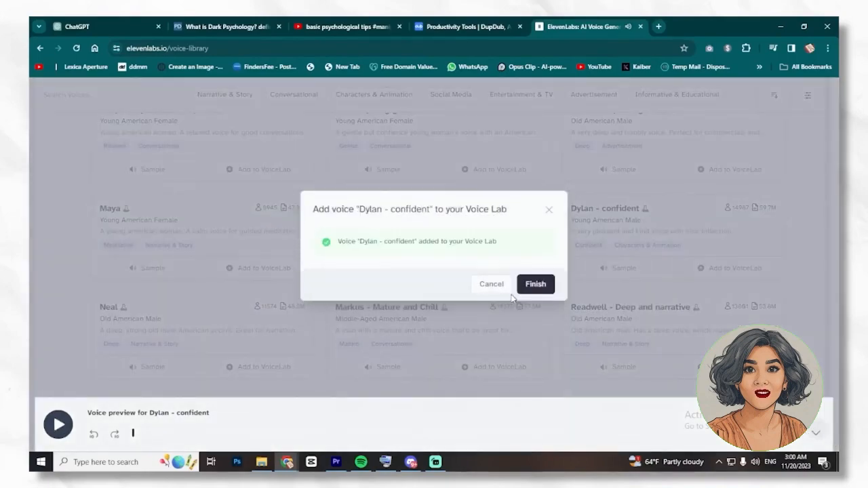
{"action": "left_click", "coordinate": [528, 285]}
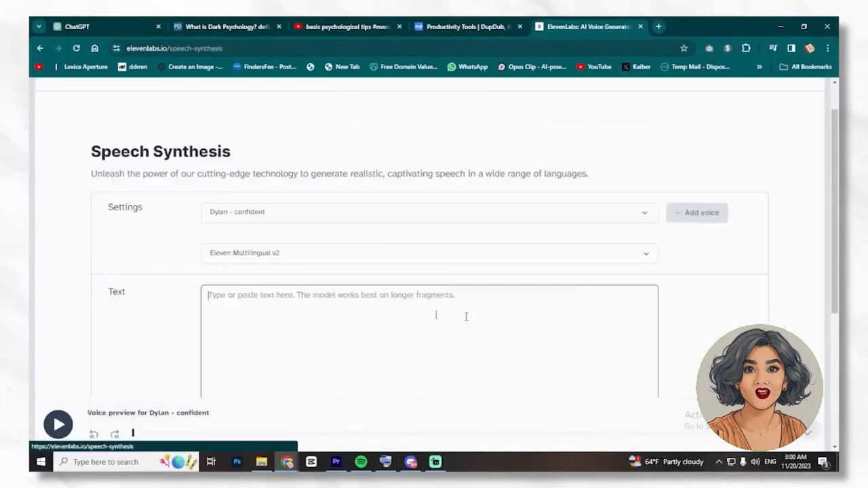
Switch to ChatGPT and copy the opening of the Machiavellian person description, up to "furthering their own interests."
{"action": "scroll", "coordinate": [340, 271], "scroll_direction": "down", "scroll_amount": 2}
{"action": "scroll", "coordinate": [353, 203], "scroll_direction": "down", "scroll_amount": 1}
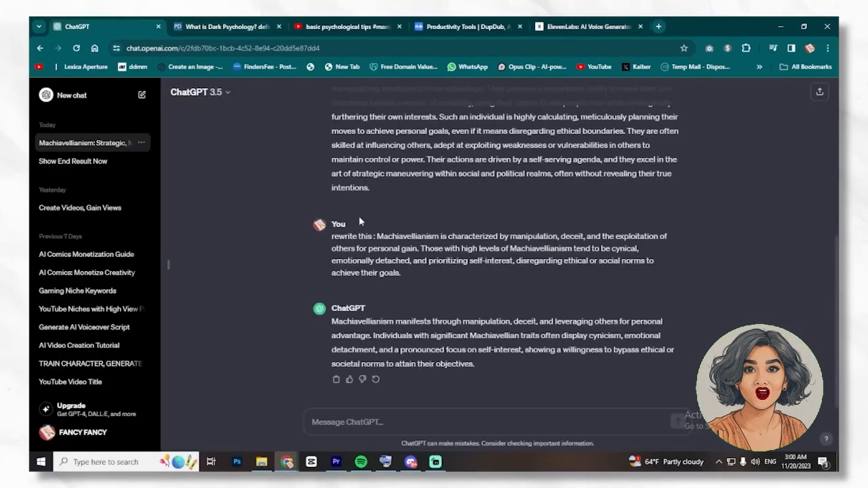
{"action": "scroll", "coordinate": [359, 216], "scroll_direction": "up", "scroll_amount": 3}
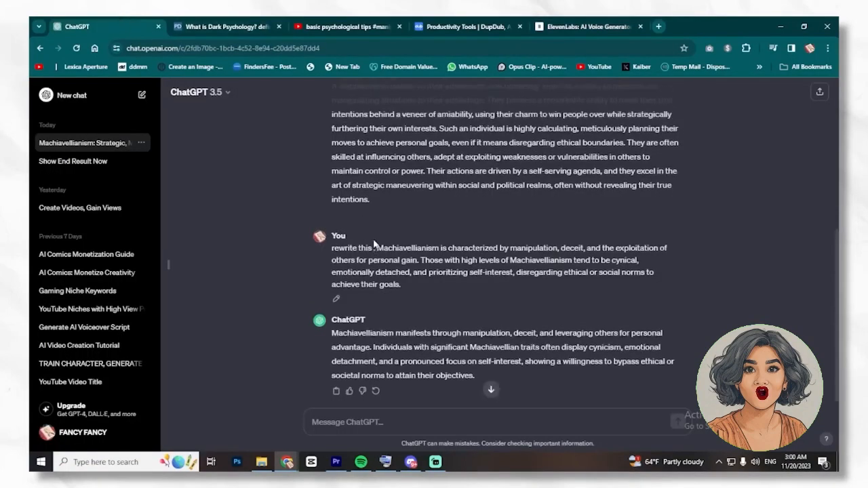
{"action": "left_click_drag", "start_coordinate": [328, 225], "coordinate": [436, 269]}
{"action": "key", "text": "ctrl+c"}
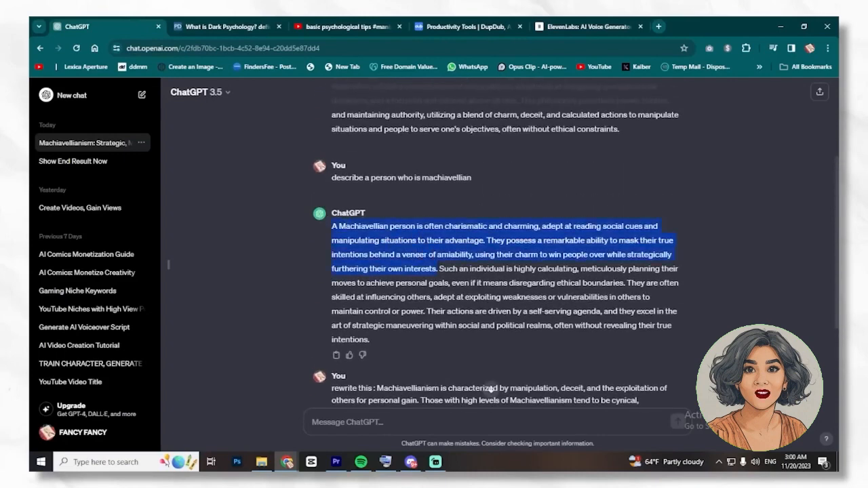
Switch to ElevenLabs Speech Synthesis, paste the copied description as the text and generate the voiceover
{"action": "left_click", "coordinate": [582, 27]}
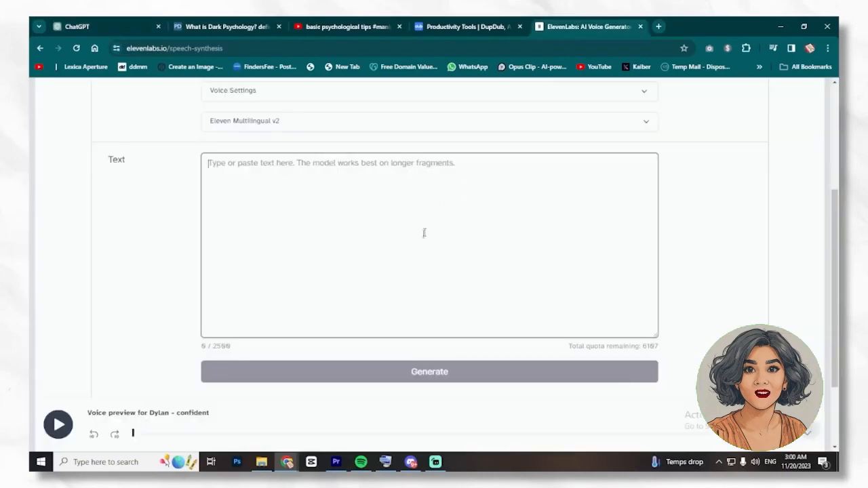
{"action": "left_click", "coordinate": [414, 195]}
{"action": "key", "text": "ctrl+v"}
{"action": "left_click", "coordinate": [207, 175]}
{"action": "key", "text": "BackSpace"}
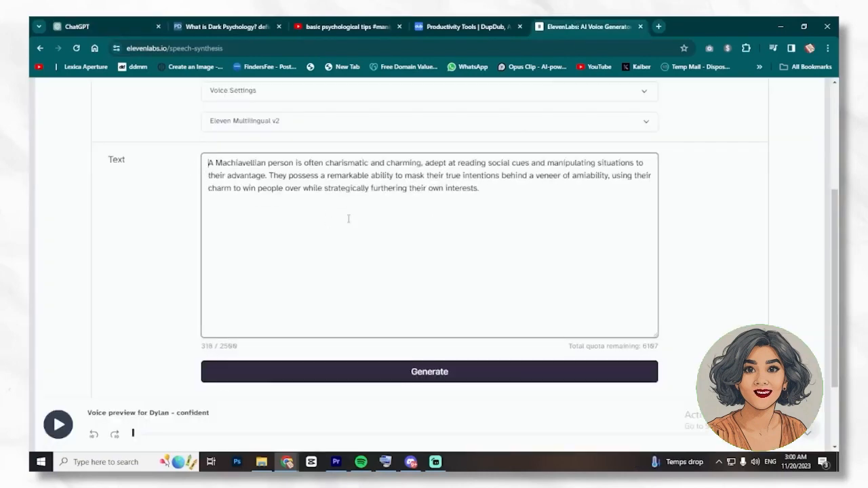
{"action": "left_click", "coordinate": [413, 372]}
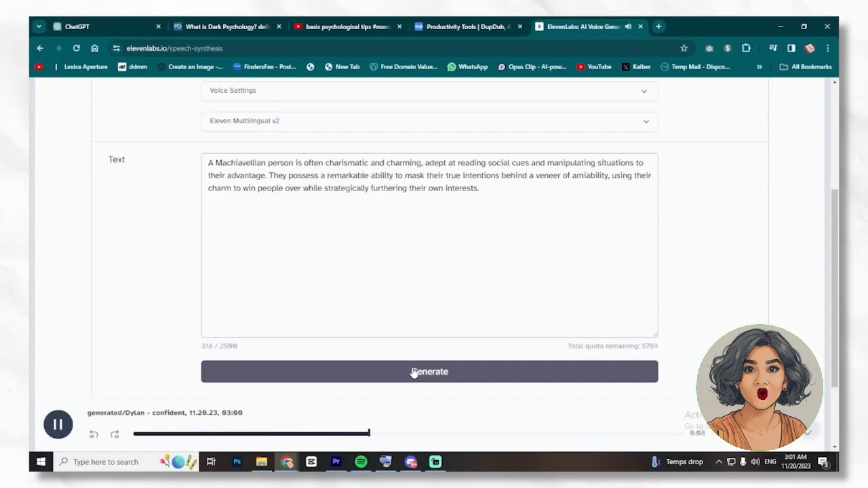
{"action": "left_click", "coordinate": [226, 374]}
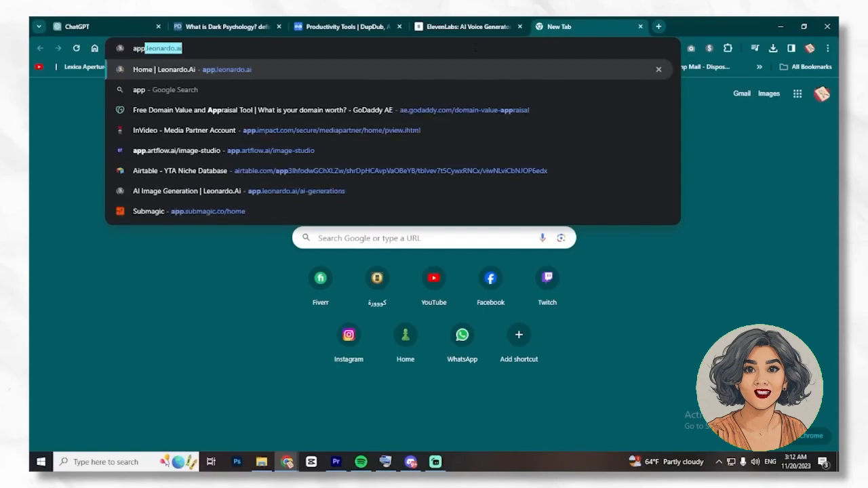
Open app.leonardo.ai and start image generation with the AlbedoBase XL featured model
{"action": "key", "text": "Return"}
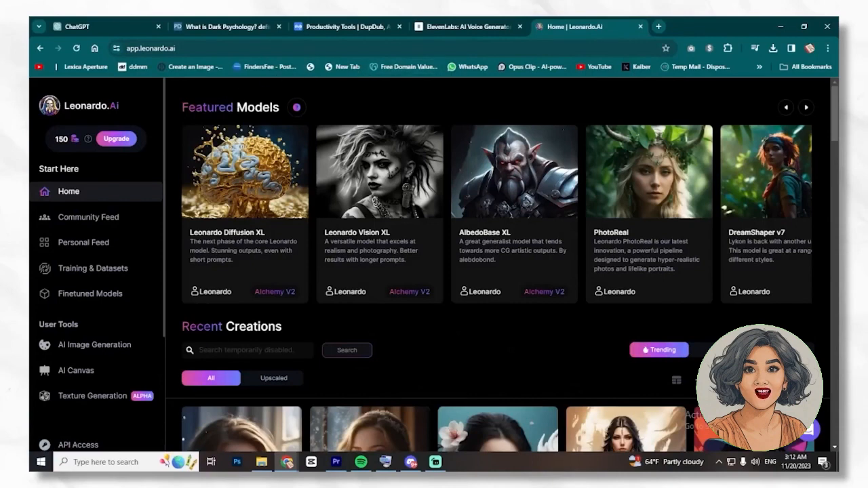
{"action": "left_click", "coordinate": [505, 238]}
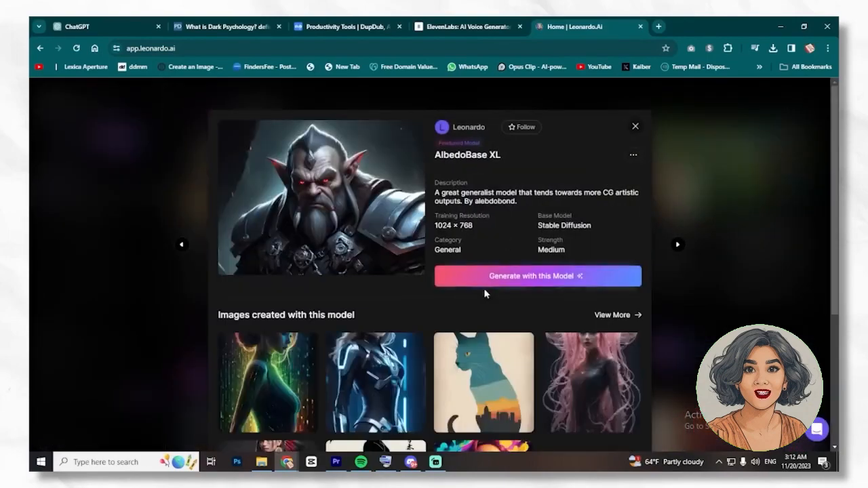
{"action": "scroll", "coordinate": [483, 288], "scroll_direction": "down", "scroll_amount": 3}
{"action": "scroll", "coordinate": [484, 288], "scroll_direction": "up", "scroll_amount": 3}
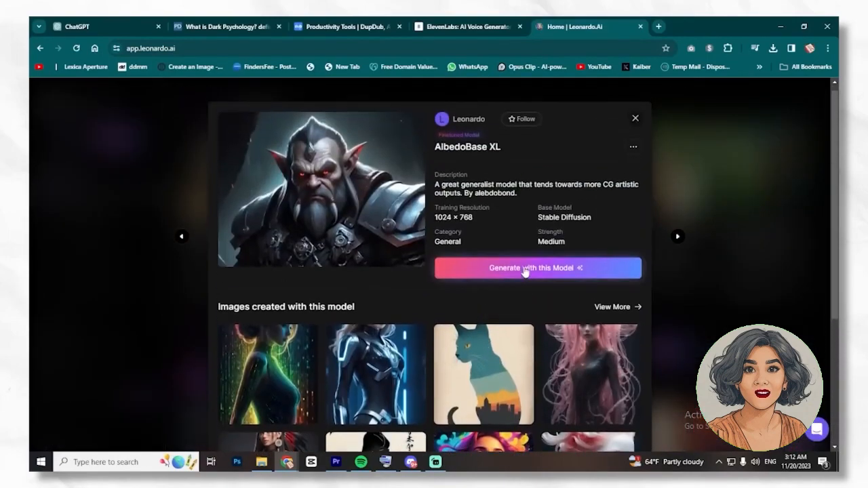
{"action": "left_click", "coordinate": [524, 268]}
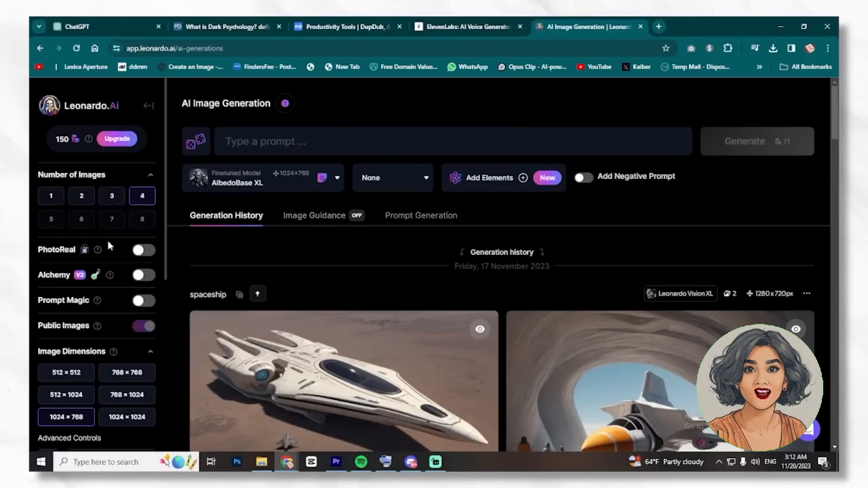
Set the image dimensions to 512 × 1024
{"action": "scroll", "coordinate": [119, 298], "scroll_direction": "down", "scroll_amount": 3}
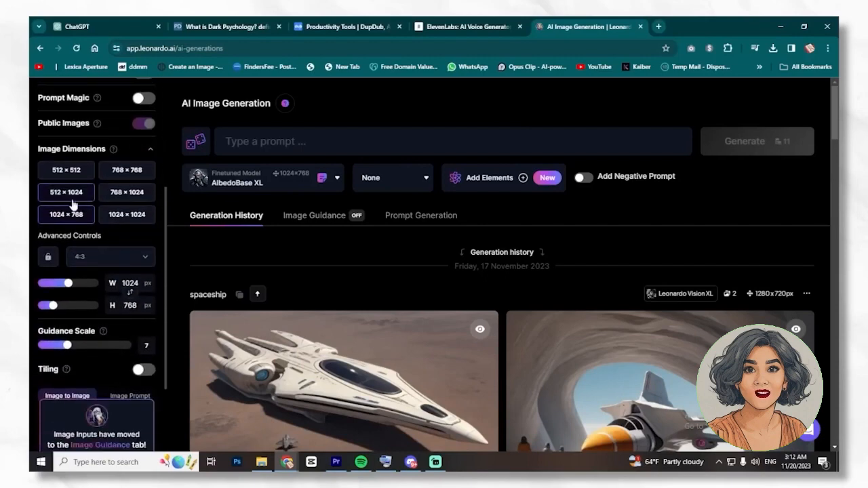
{"action": "left_click", "coordinate": [75, 198]}
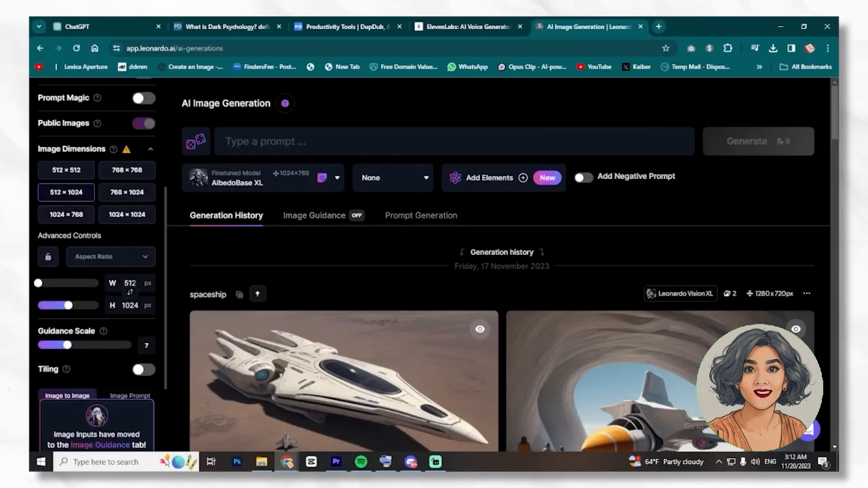
{"action": "scroll", "coordinate": [66, 358], "scroll_direction": "up", "scroll_amount": 3}
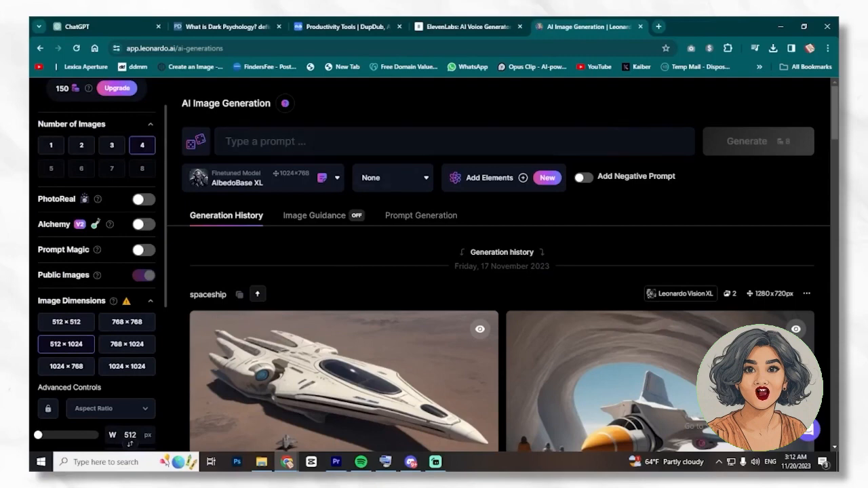
Enter the image prompt "a man symbolizing dark and love, psychology, love, manipulation, dark, red"
{"action": "left_click", "coordinate": [529, 142]}
{"action": "type", "text": "a man symbolizing dark and love, psychology, love, manipulation, dark, red"}
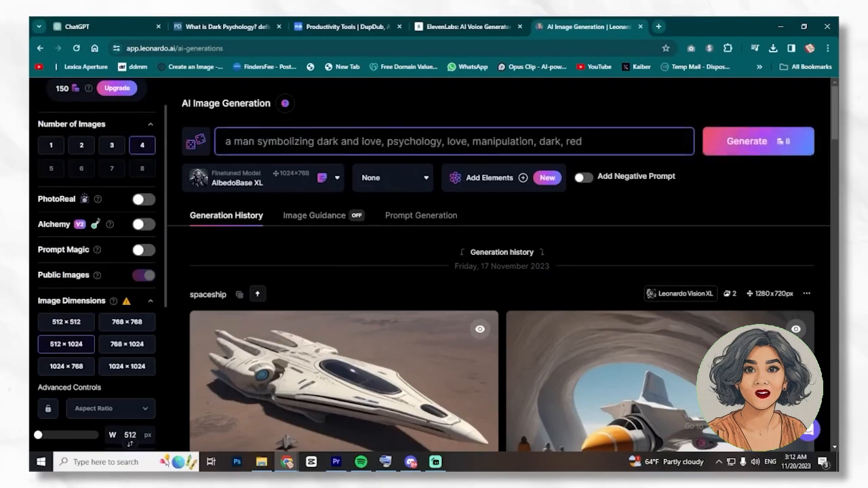
{"action": "left_click_drag", "start_coordinate": [583, 142], "coordinate": [316, 141]}
{"action": "left_click", "coordinate": [225, 141]}
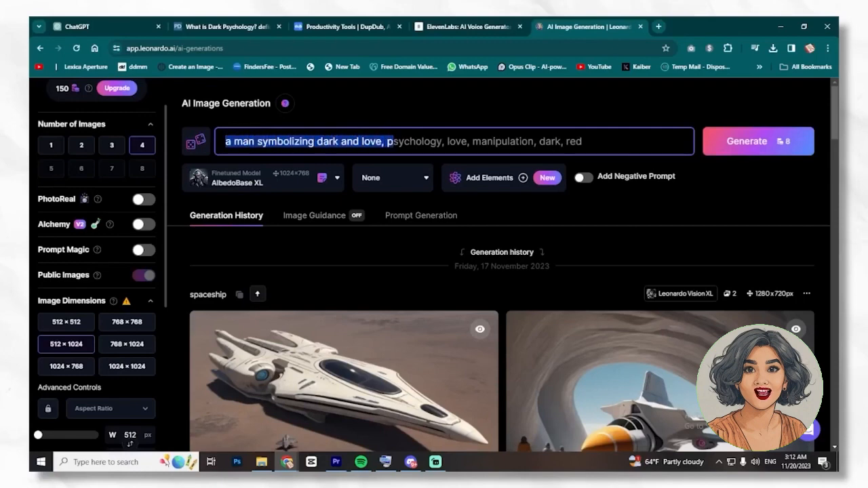
{"action": "left_click_drag", "start_coordinate": [394, 141], "coordinate": [502, 141]}
{"action": "left_click", "coordinate": [583, 142]}
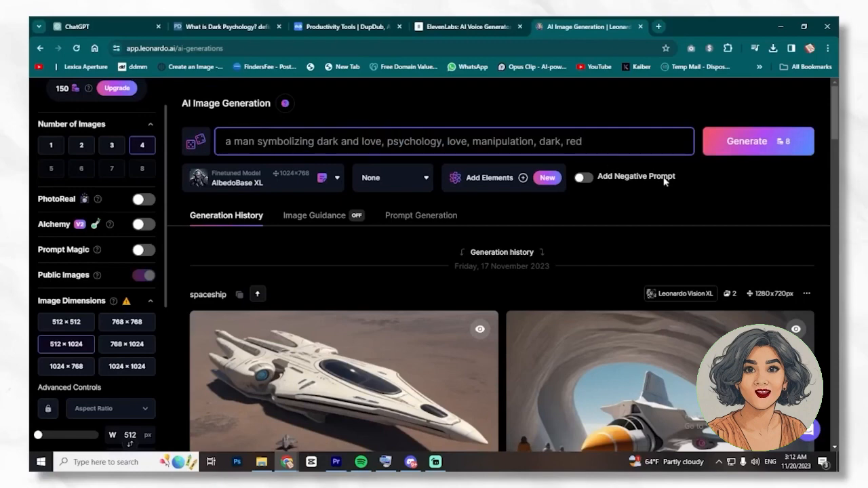
Check the remaining credits, generate the four images from the prompt and review the generated pictures
{"action": "scroll", "coordinate": [62, 139], "scroll_direction": "up", "scroll_amount": 2}
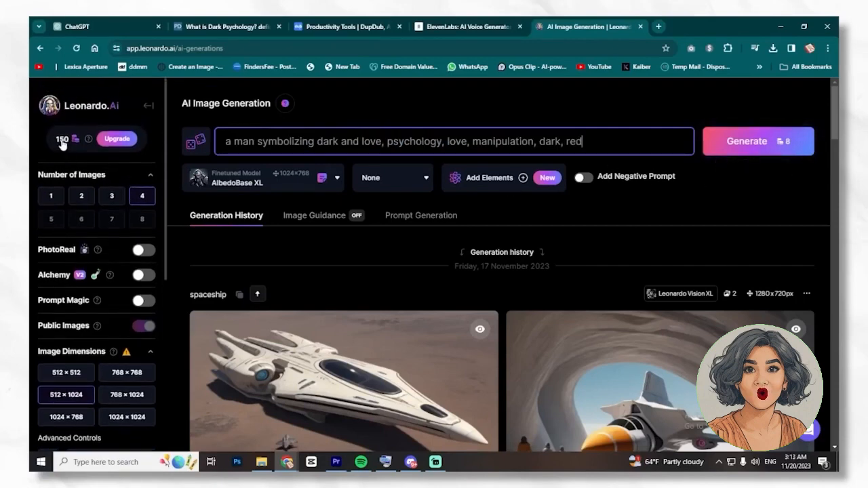
{"action": "left_click_drag", "start_coordinate": [54, 145], "coordinate": [67, 146]}
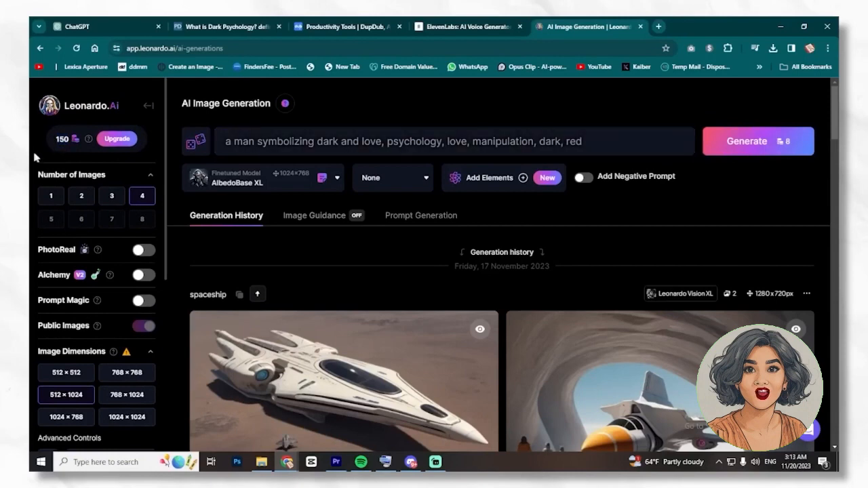
{"action": "left_click", "coordinate": [760, 143]}
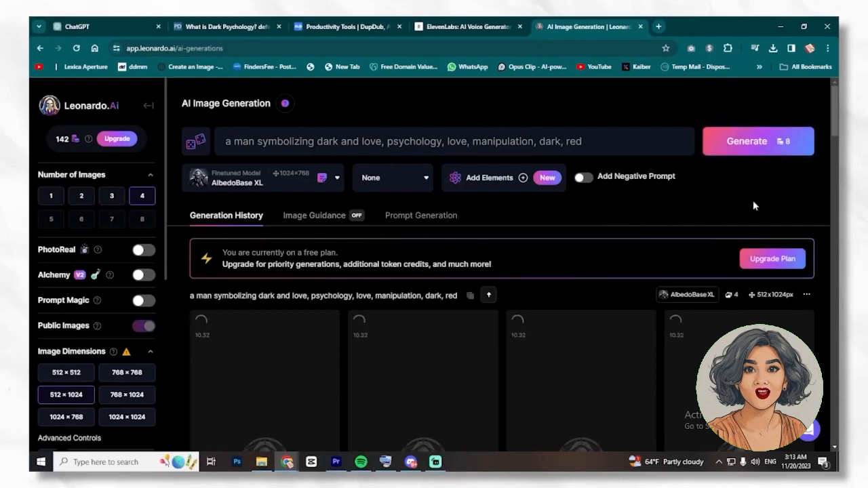
{"action": "scroll", "coordinate": [752, 200], "scroll_direction": "down", "scroll_amount": 2}
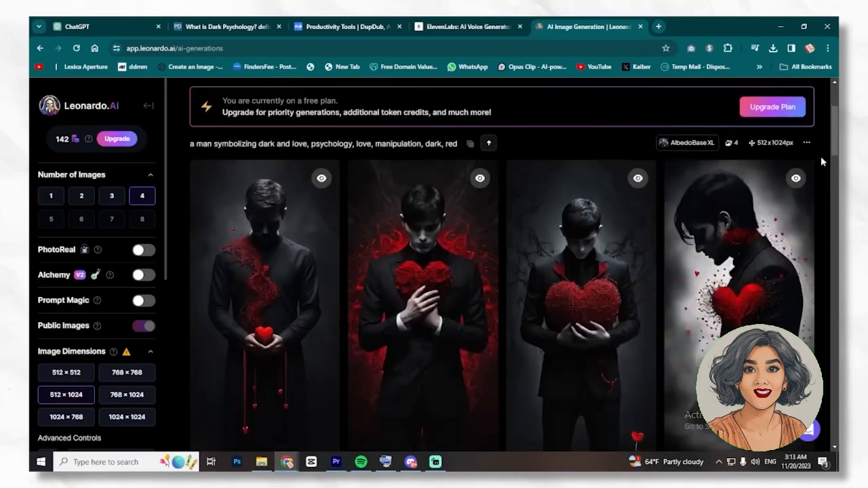
{"action": "scroll", "coordinate": [820, 155], "scroll_direction": "down", "scroll_amount": 1}
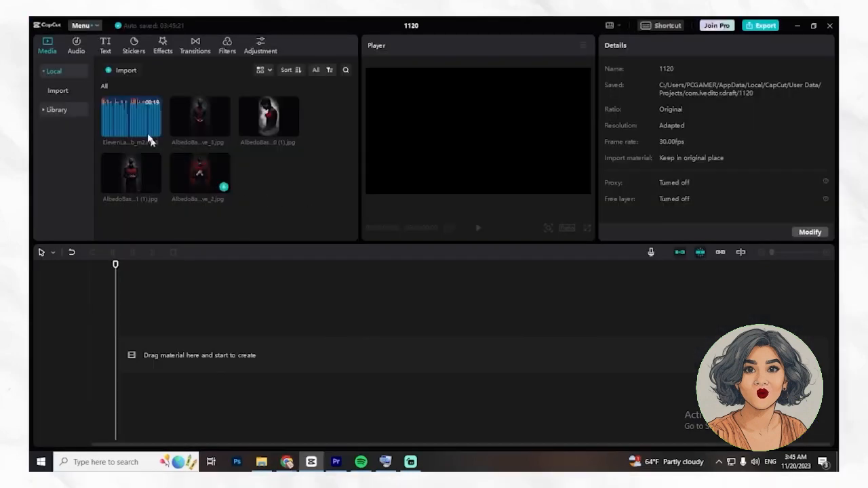
Switch to CapCut and place the ElevenLabs voiceover at the start of the timeline
{"action": "left_click_drag", "start_coordinate": [155, 131], "coordinate": [121, 392]}
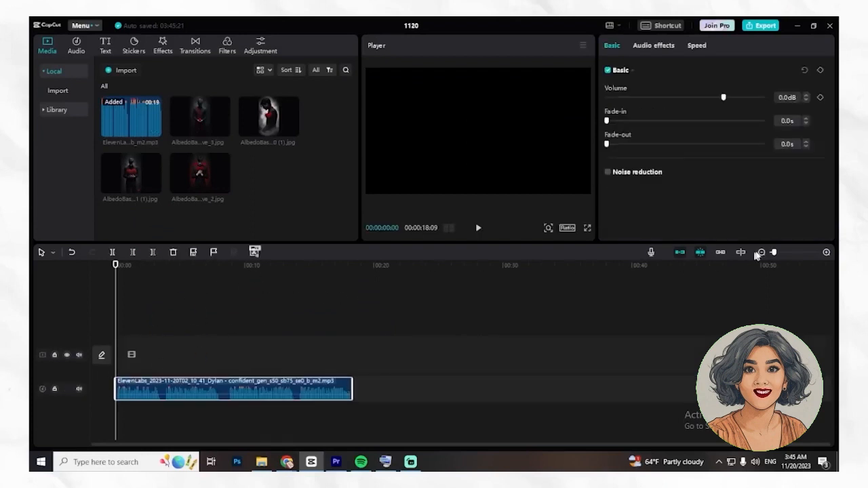
{"action": "left_click_drag", "start_coordinate": [774, 253], "coordinate": [785, 256]}
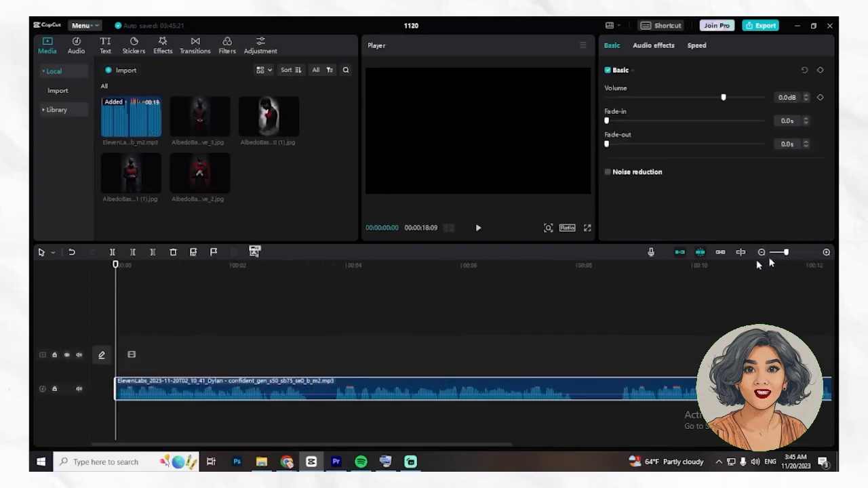
Cut the silent pauses out of the voiceover and close the gaps, leaving four consecutive audio clips
{"action": "left_click_drag", "start_coordinate": [115, 264], "coordinate": [119, 266]}
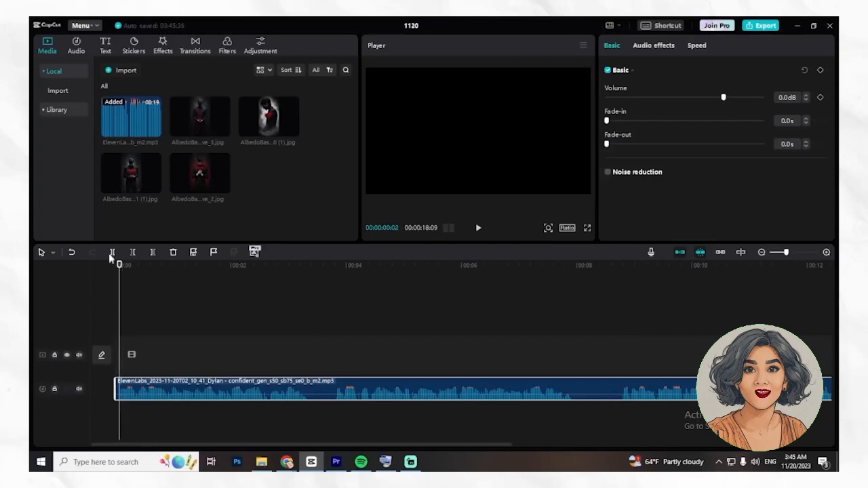
{"action": "left_click", "coordinate": [112, 253]}
{"action": "left_click_drag", "start_coordinate": [142, 390], "coordinate": [138, 390]}
{"action": "left_click", "coordinate": [263, 408]}
{"action": "left_click", "coordinate": [263, 393]}
{"action": "left_click", "coordinate": [113, 253]}
{"action": "left_click_drag", "start_coordinate": [119, 265], "coordinate": [331, 265]}
{"action": "left_click_drag", "start_coordinate": [528, 393], "coordinate": [500, 394]}
{"action": "left_click_drag", "start_coordinate": [330, 265], "coordinate": [589, 265]}
{"action": "left_click", "coordinate": [112, 253]}
{"action": "left_click_drag", "start_coordinate": [651, 390], "coordinate": [608, 390]}
{"action": "left_click_drag", "start_coordinate": [303, 265], "coordinate": [574, 265]}
{"action": "left_click", "coordinate": [112, 253]}
{"action": "left_click_drag", "start_coordinate": [635, 390], "coordinate": [607, 390]}
{"action": "left_click", "coordinate": [793, 298]}
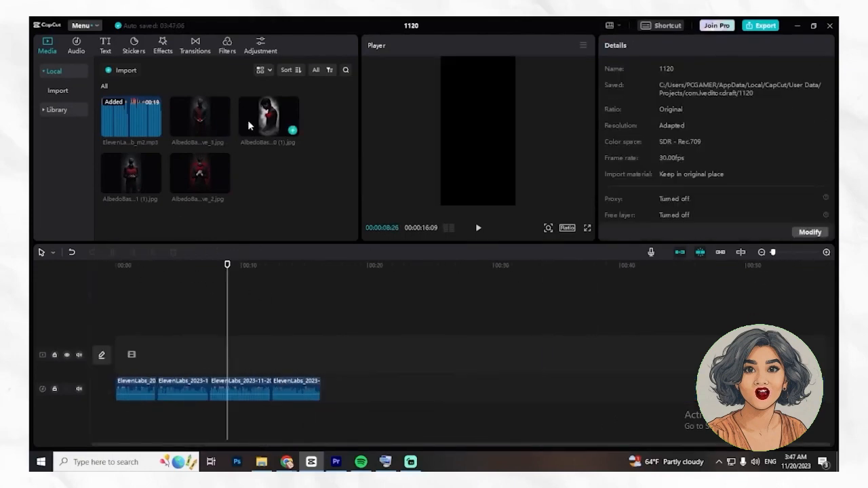
Place the four AlbedoBase images one after another above the voiceover, matching each image's length to its audio clip
{"action": "left_click_drag", "start_coordinate": [199, 125], "coordinate": [197, 151]}
{"action": "left_click_drag", "start_coordinate": [228, 264], "coordinate": [65, 271]}
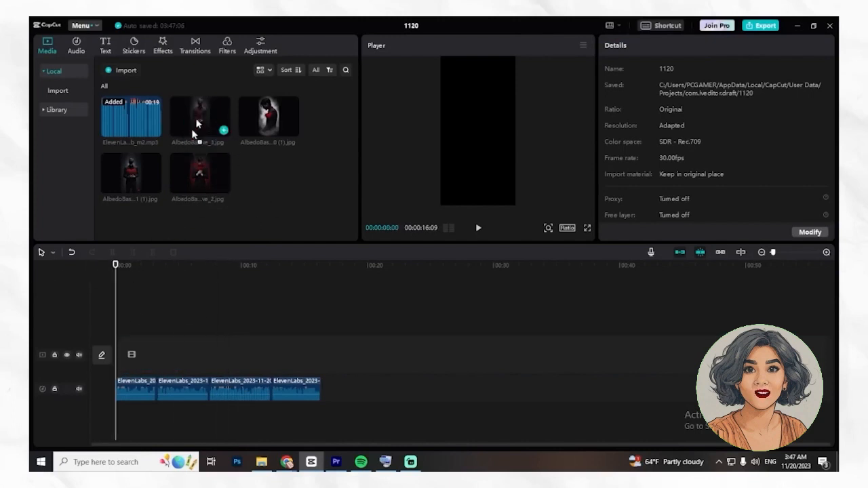
{"action": "left_click_drag", "start_coordinate": [197, 124], "coordinate": [148, 363]}
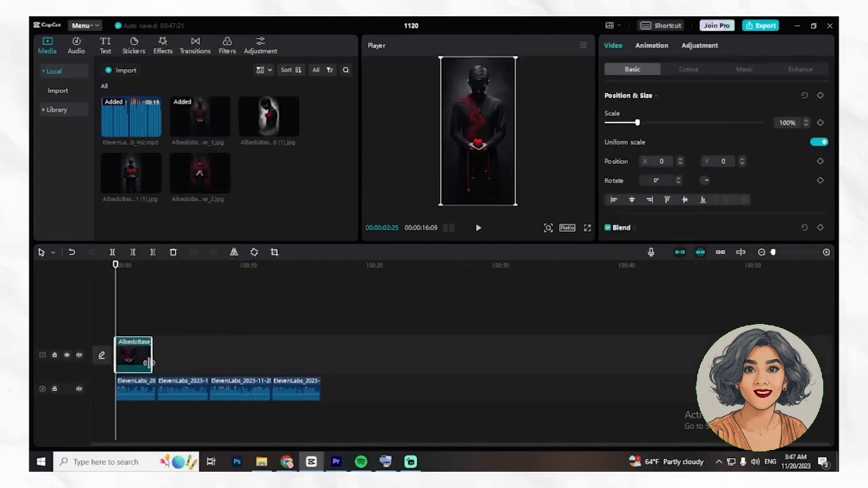
{"action": "left_click", "coordinate": [196, 265]}
{"action": "left_click_drag", "start_coordinate": [268, 119], "coordinate": [169, 360]}
{"action": "left_click_drag", "start_coordinate": [221, 353], "coordinate": [209, 358]}
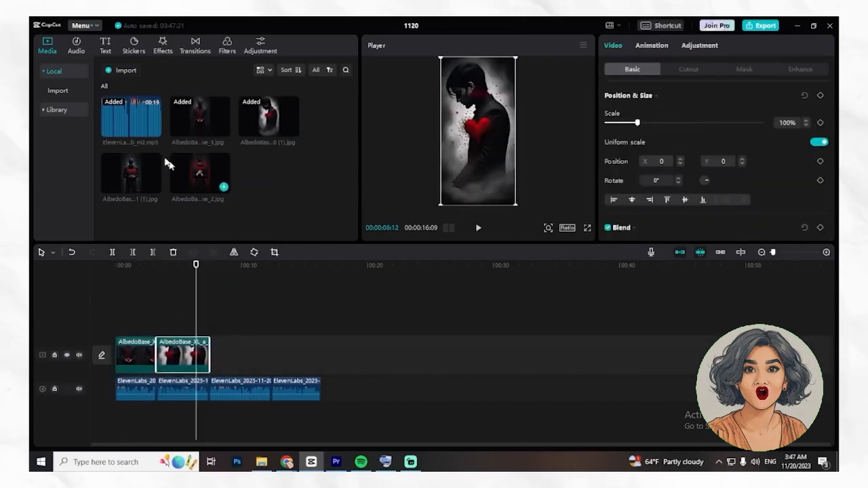
{"action": "left_click_drag", "start_coordinate": [157, 166], "coordinate": [218, 364]}
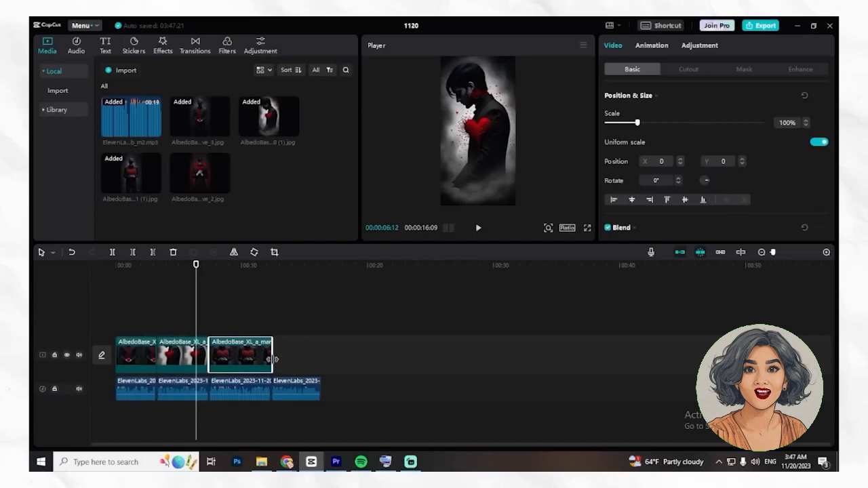
{"action": "left_click_drag", "start_coordinate": [224, 187], "coordinate": [278, 355]}
Play the timeline from the start to check the images against the voiceover
{"action": "left_click_drag", "start_coordinate": [196, 277], "coordinate": [139, 277]}
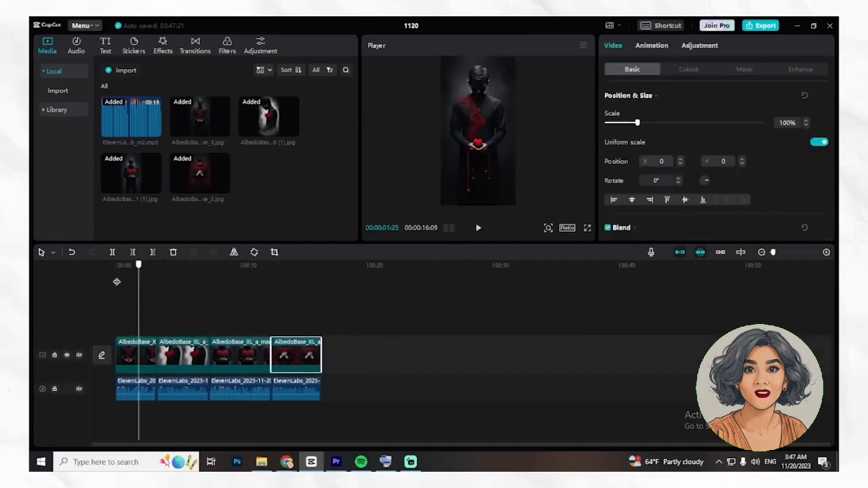
{"action": "left_click", "coordinate": [116, 282]}
{"action": "key", "text": "space"}
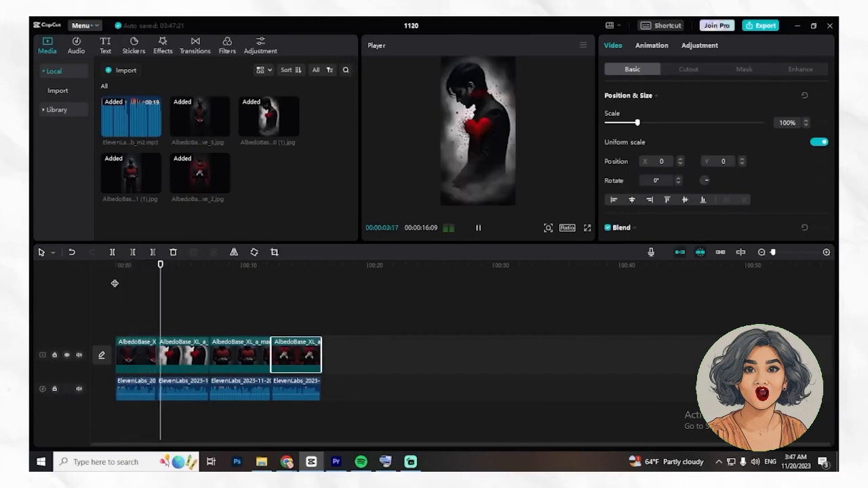
{"action": "key", "text": "space"}
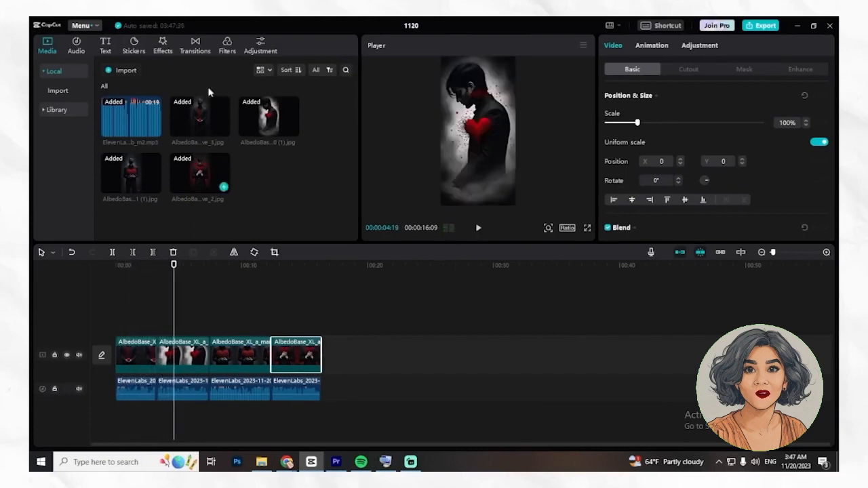
Add Camera transitions at the three joins between the image clips, accepting duplicate frames for the short clips
{"action": "left_click", "coordinate": [195, 45]}
{"action": "scroll", "coordinate": [268, 155], "scroll_direction": "down", "scroll_amount": 5}
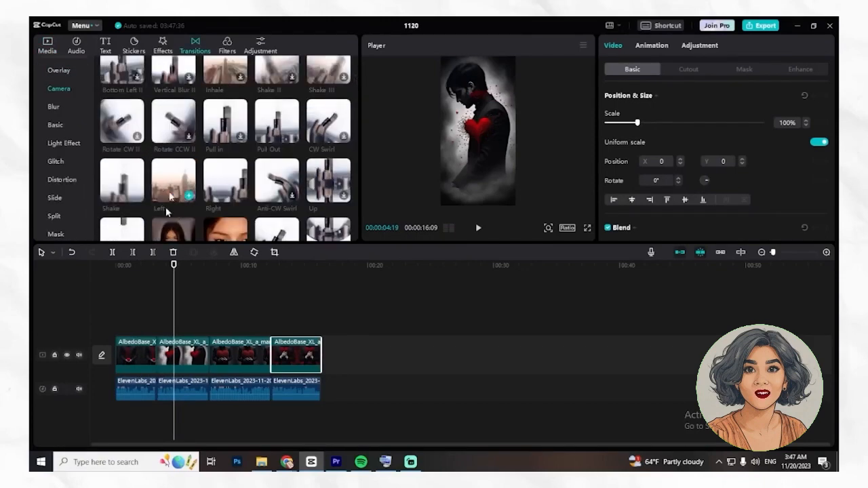
{"action": "left_click_drag", "start_coordinate": [167, 206], "coordinate": [158, 366]}
{"action": "left_click_drag", "start_coordinate": [168, 195], "coordinate": [199, 348]}
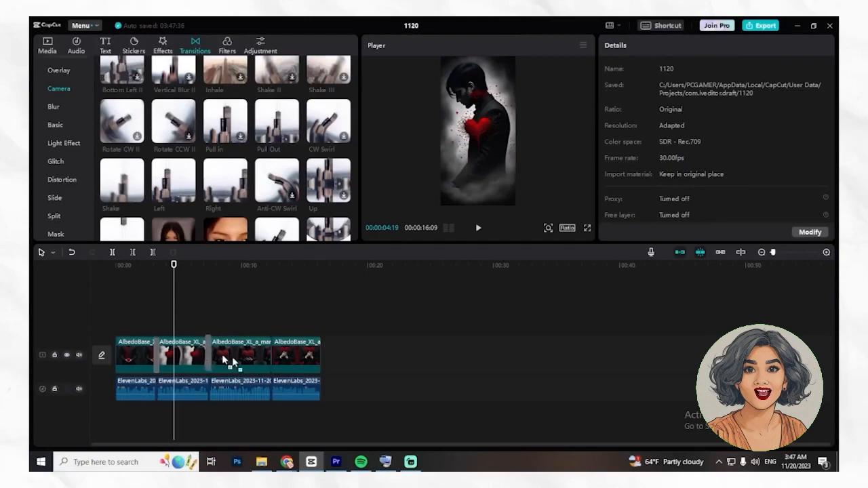
{"action": "scroll", "coordinate": [303, 161], "scroll_direction": "down", "scroll_amount": 3}
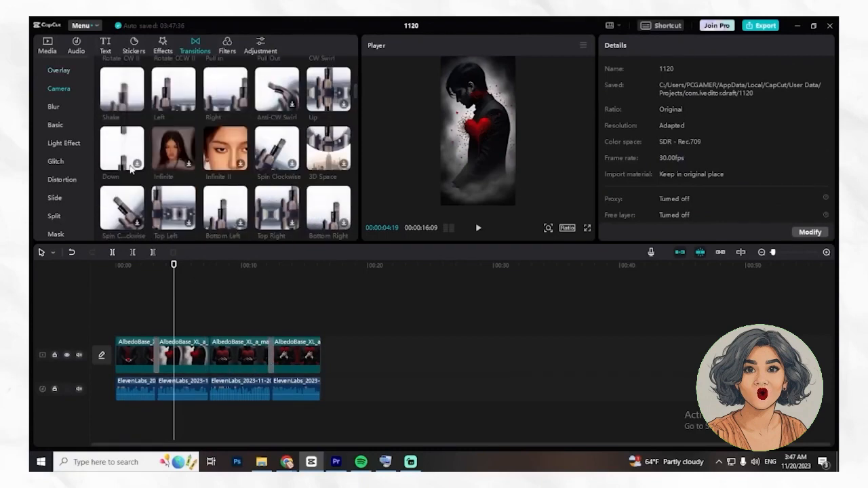
{"action": "left_click_drag", "start_coordinate": [131, 169], "coordinate": [206, 352]}
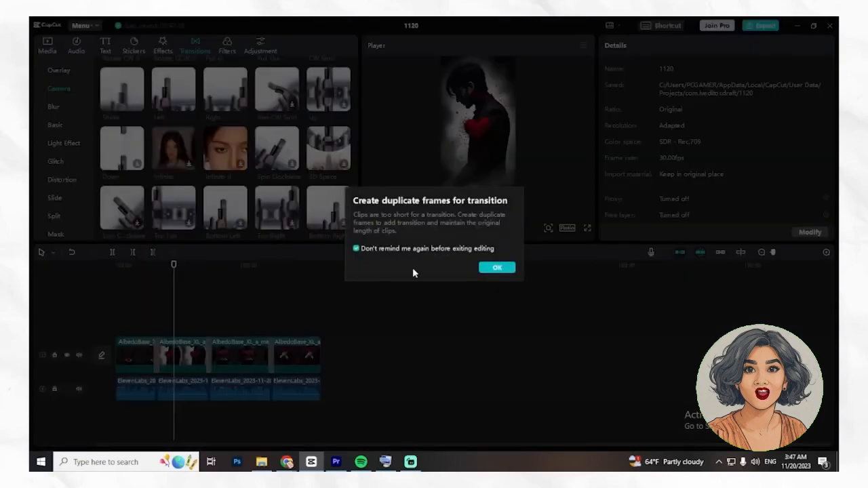
{"action": "left_click", "coordinate": [498, 267]}
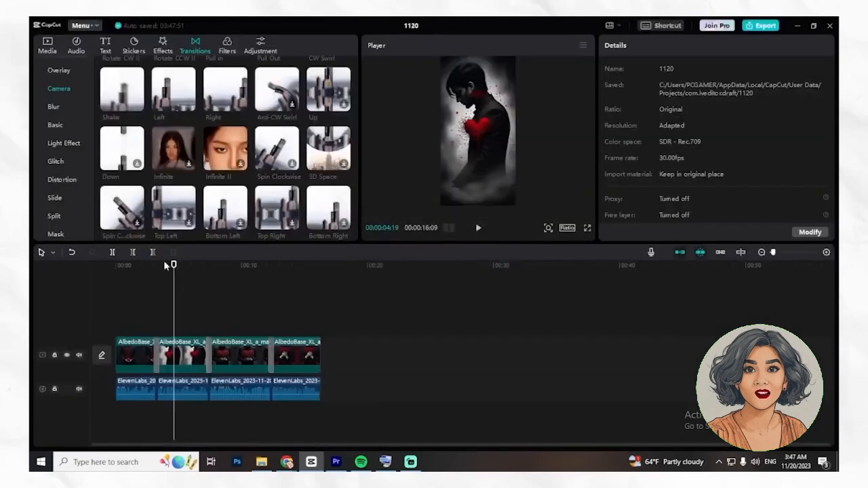
Play the first clips of the timeline to check the added transitions
{"action": "left_click", "coordinate": [135, 285]}
{"action": "key", "text": "space"}
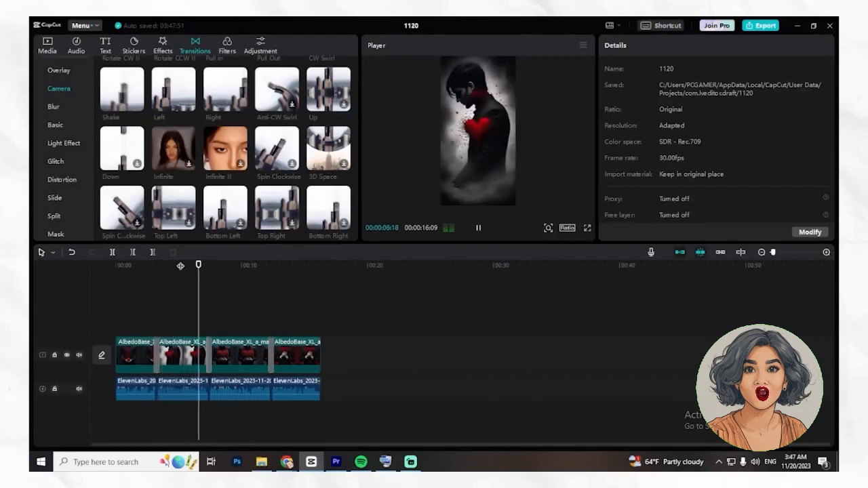
{"action": "key", "text": "space"}
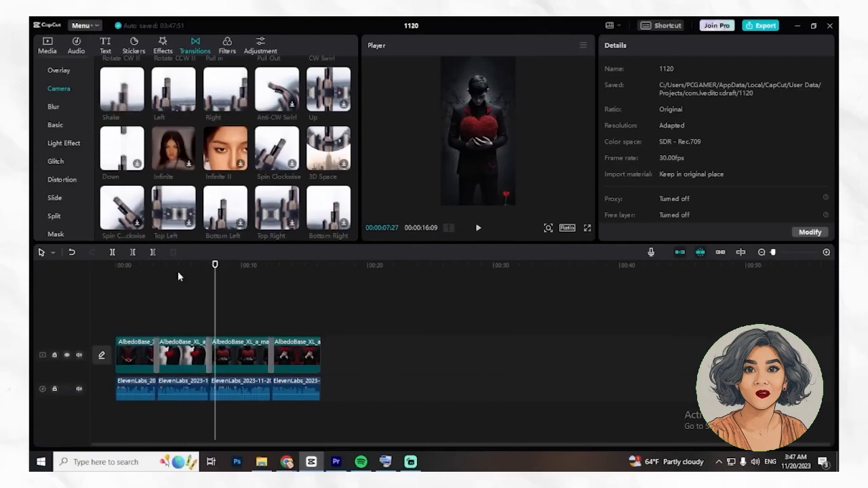
Add the Clear II scenery filter, extend it over the whole video and preview the start
{"action": "left_click_drag", "start_coordinate": [135, 245], "coordinate": [222, 267]}
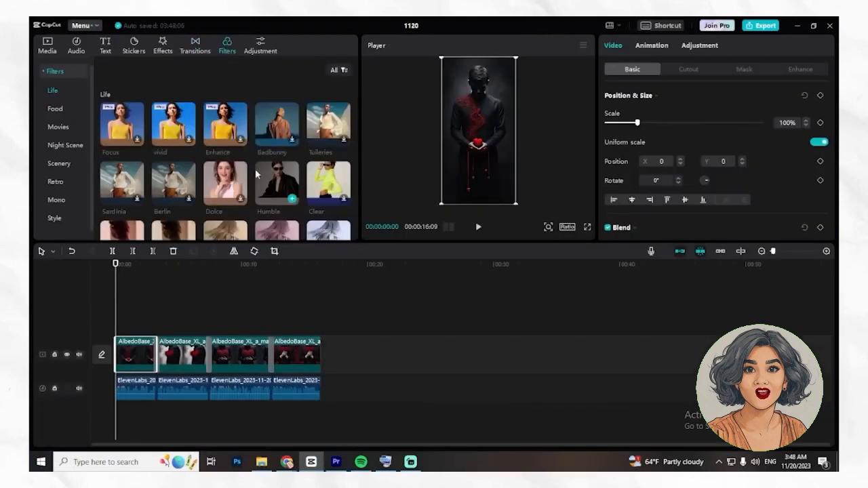
{"action": "scroll", "coordinate": [257, 173], "scroll_direction": "down", "scroll_amount": 3}
{"action": "scroll", "coordinate": [256, 172], "scroll_direction": "down", "scroll_amount": 5}
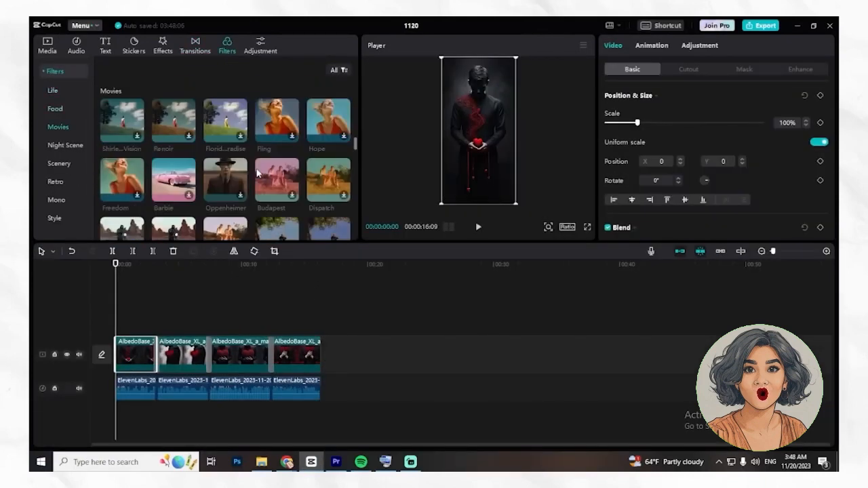
{"action": "scroll", "coordinate": [256, 173], "scroll_direction": "down", "scroll_amount": 4}
{"action": "left_click_drag", "start_coordinate": [256, 168], "coordinate": [310, 326]}
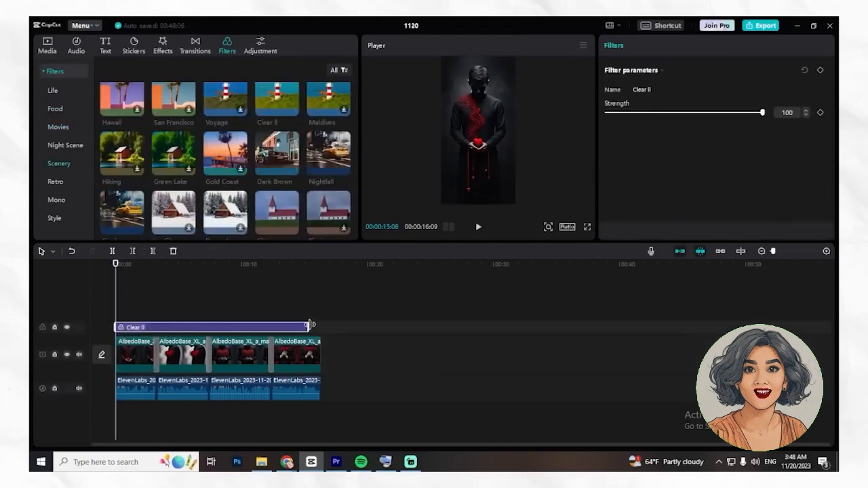
{"action": "left_click", "coordinate": [385, 329]}
{"action": "key", "text": "space"}
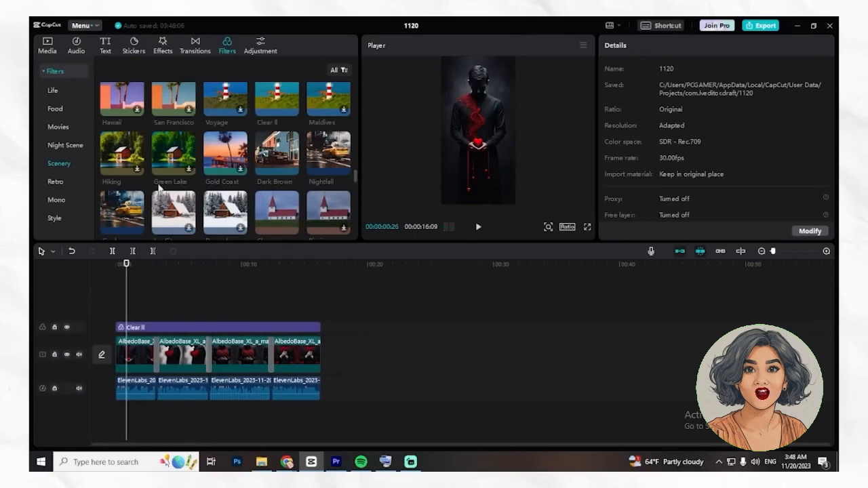
Add the Smog video effect above the first image clip and preview it
{"action": "left_click", "coordinate": [170, 52]}
{"action": "scroll", "coordinate": [191, 162], "scroll_direction": "down", "scroll_amount": 10}
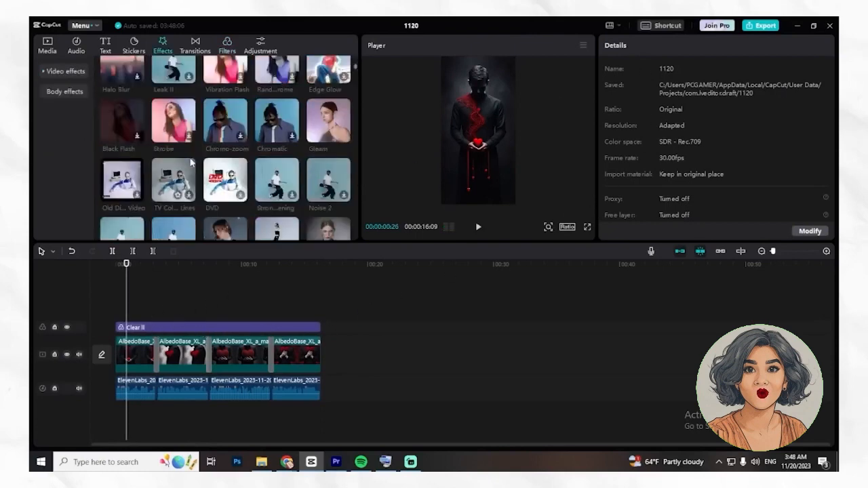
{"action": "scroll", "coordinate": [191, 163], "scroll_direction": "down", "scroll_amount": 8}
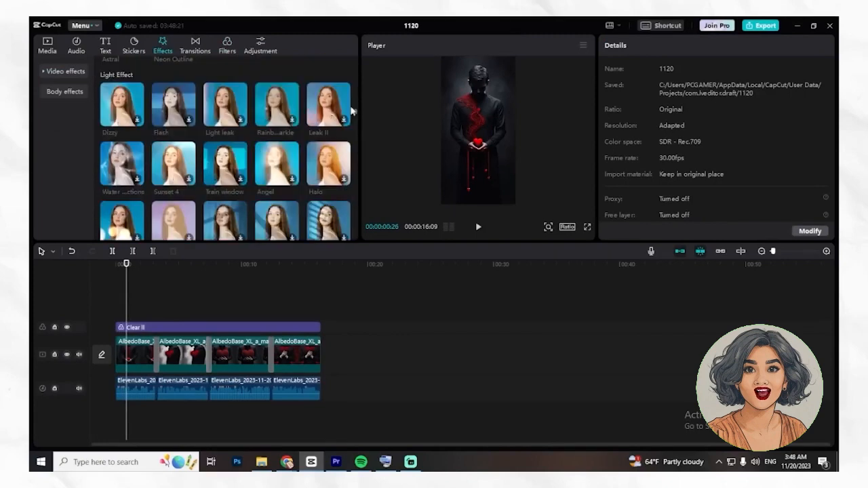
{"action": "left_click_drag", "start_coordinate": [356, 113], "coordinate": [356, 194]}
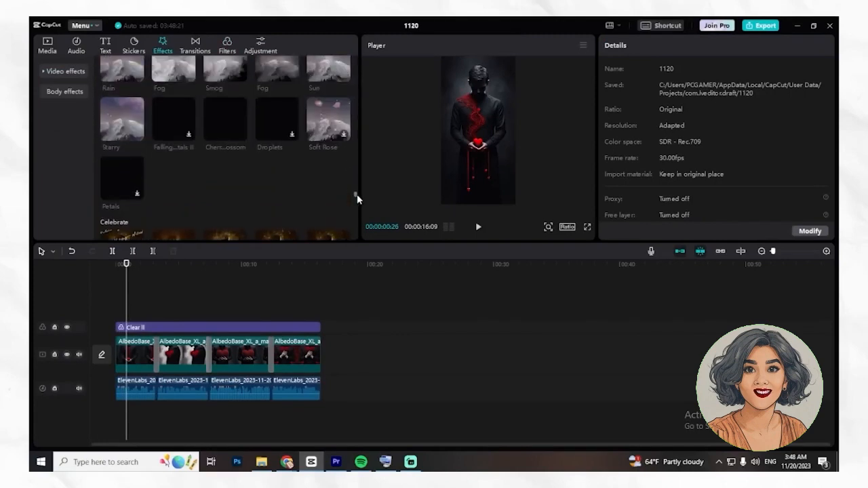
{"action": "scroll", "coordinate": [261, 191], "scroll_direction": "up", "scroll_amount": 1}
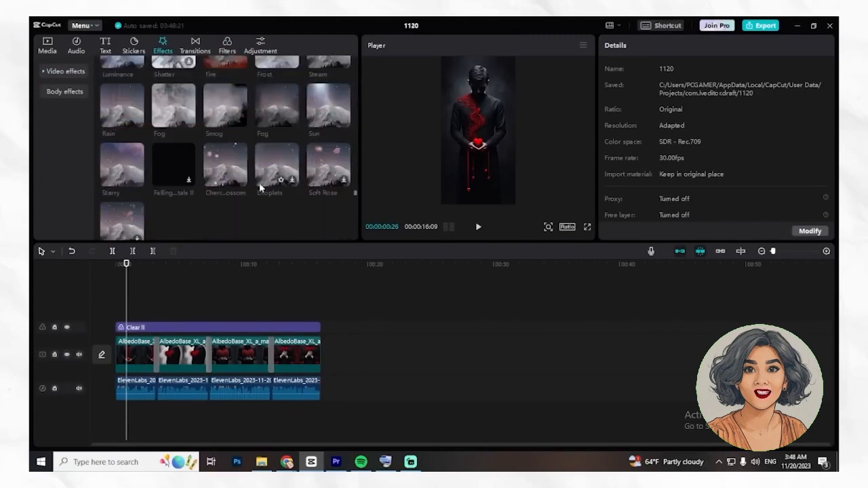
{"action": "left_click_drag", "start_coordinate": [217, 184], "coordinate": [122, 316]}
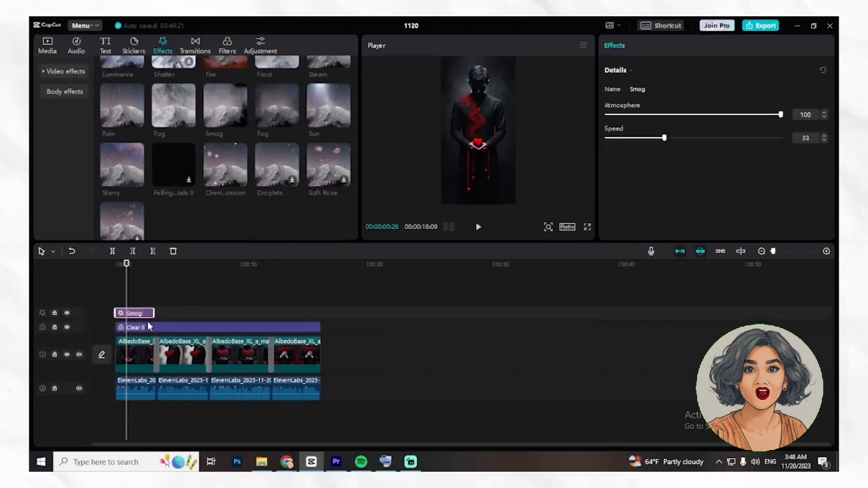
{"action": "key", "text": "space"}
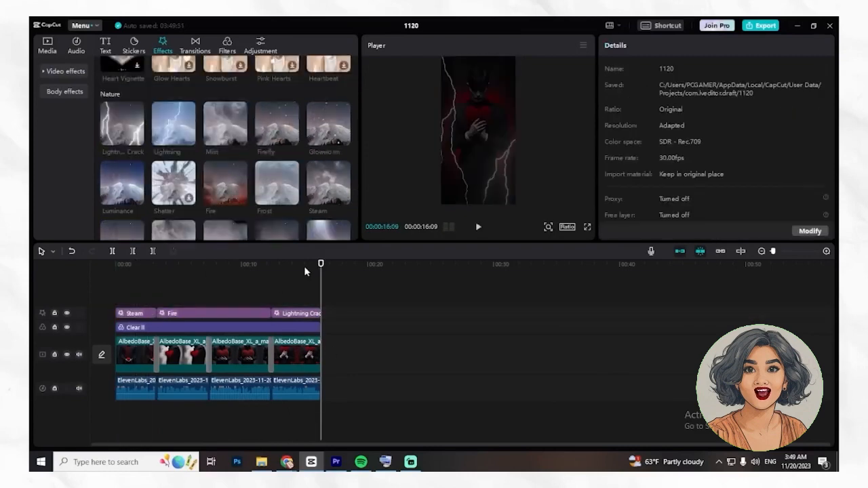
Apply the Pendulum 2 combo animation to the first image clip
{"action": "key", "text": "Home"}
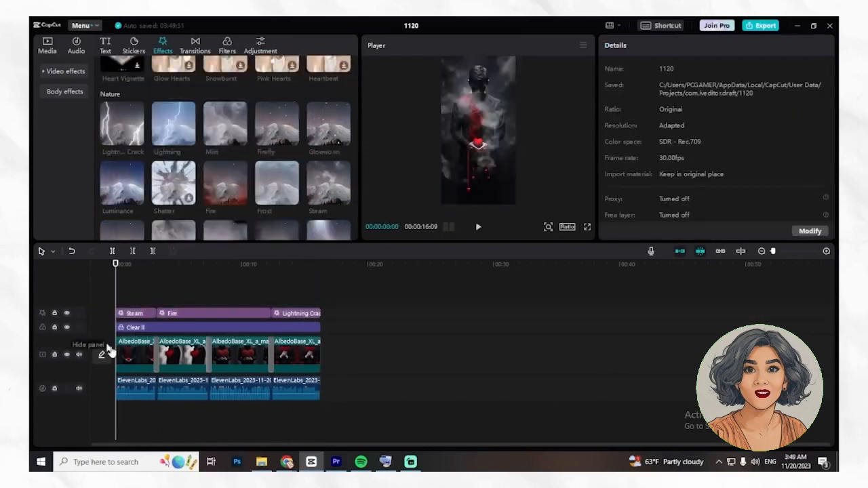
{"action": "left_click", "coordinate": [133, 355]}
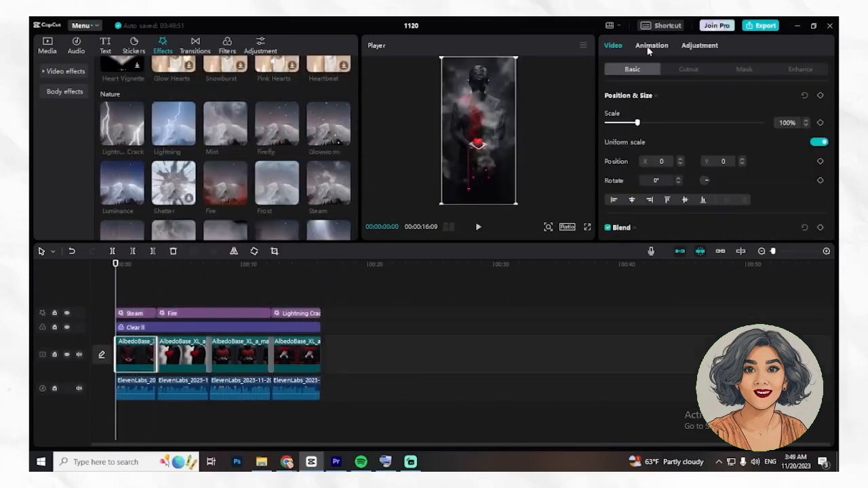
{"action": "left_click", "coordinate": [649, 47]}
{"action": "left_click", "coordinate": [727, 70]}
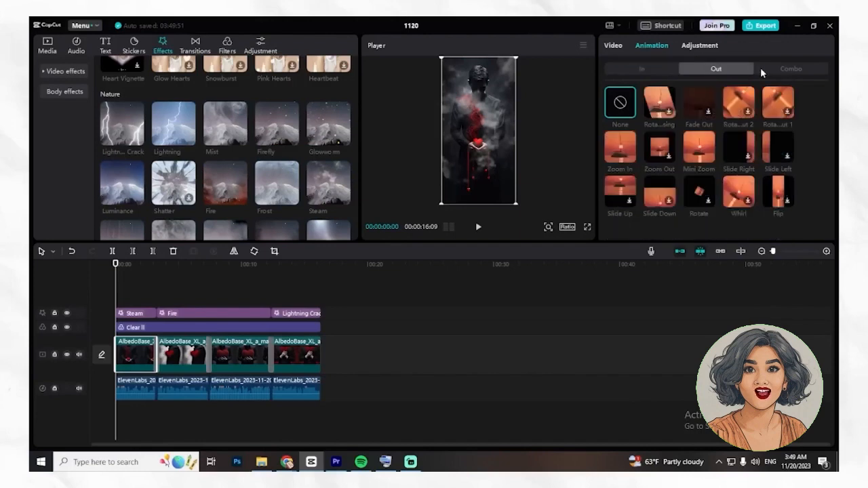
{"action": "left_click", "coordinate": [783, 68]}
{"action": "scroll", "coordinate": [739, 108], "scroll_direction": "down", "scroll_amount": 1}
{"action": "left_click", "coordinate": [737, 110]}
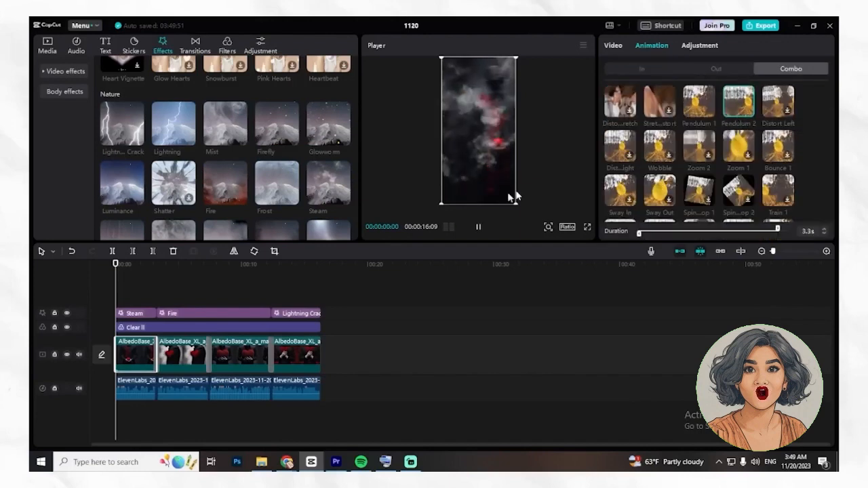
Apply combo animations to the other three image clips, using Pendulum 1 on the second and fourth, and play the result
{"action": "left_click", "coordinate": [189, 353]}
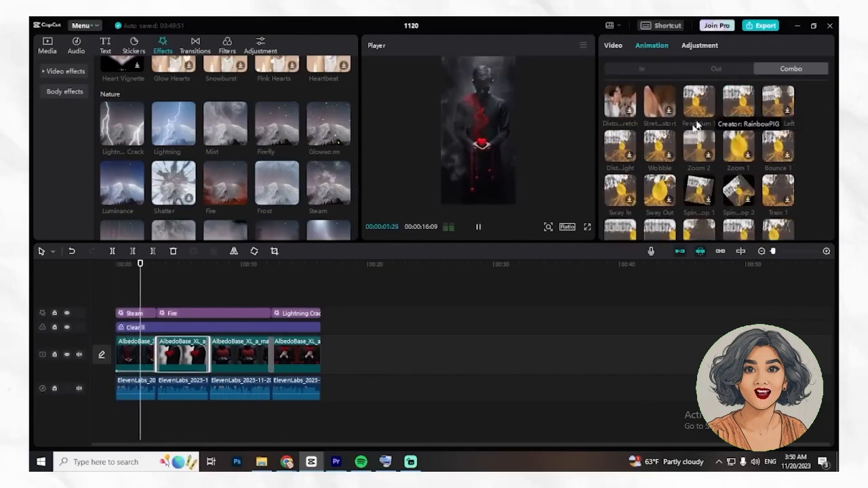
{"action": "left_click", "coordinate": [706, 109]}
{"action": "left_click", "coordinate": [246, 346]}
{"action": "scroll", "coordinate": [706, 184], "scroll_direction": "down", "scroll_amount": 2}
{"action": "scroll", "coordinate": [706, 184], "scroll_direction": "up", "scroll_amount": 2}
{"action": "left_click", "coordinate": [707, 184]}
{"action": "left_click", "coordinate": [296, 354]}
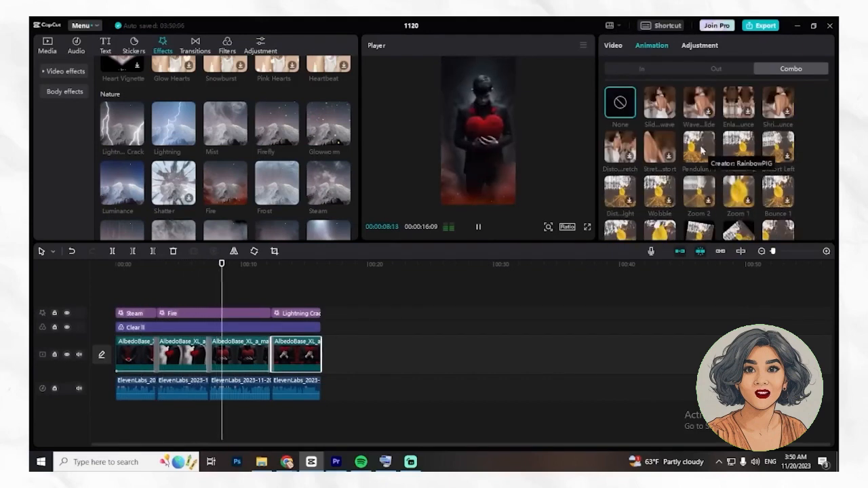
{"action": "left_click", "coordinate": [707, 151]}
{"action": "left_click", "coordinate": [420, 305]}
{"action": "left_click", "coordinate": [477, 227]}
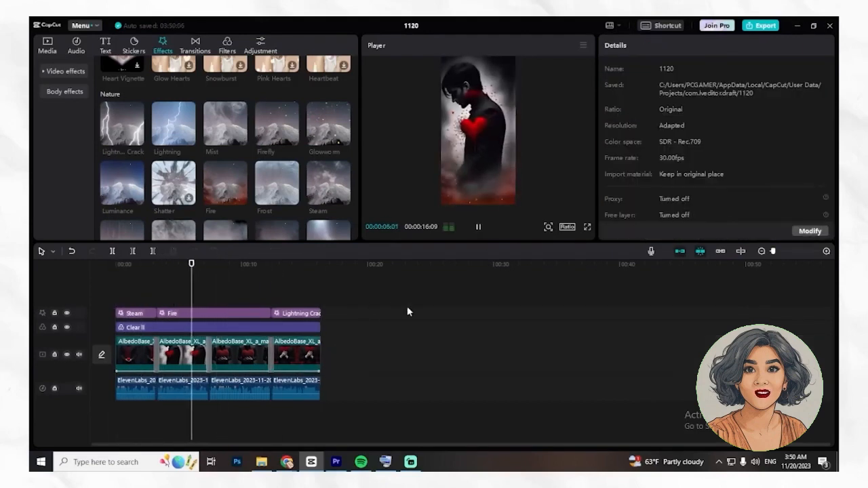
Delete the Steam effect over the first clip and replay the video from the start
{"action": "left_click", "coordinate": [136, 313]}
{"action": "key", "text": "Delete"}
{"action": "left_click", "coordinate": [109, 278]}
{"action": "key", "text": "space"}
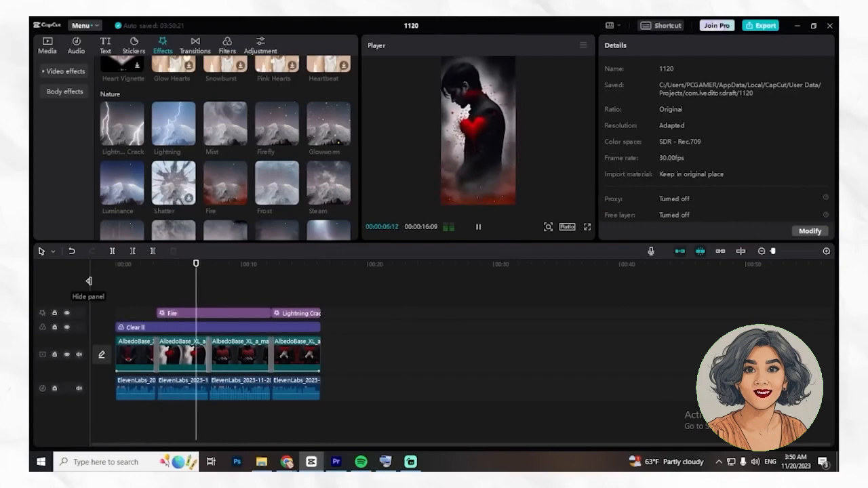
{"action": "left_click", "coordinate": [147, 280]}
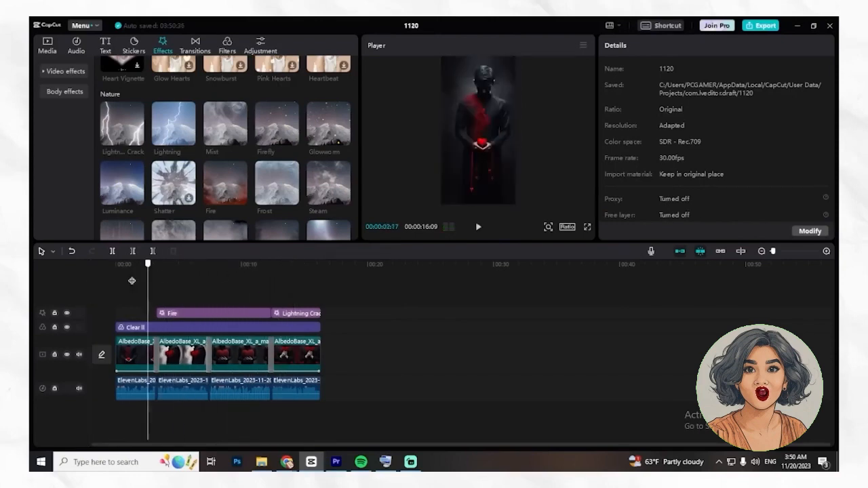
{"action": "left_click", "coordinate": [112, 281]}
Generate English auto captions for the voiceover
{"action": "left_click", "coordinate": [106, 46]}
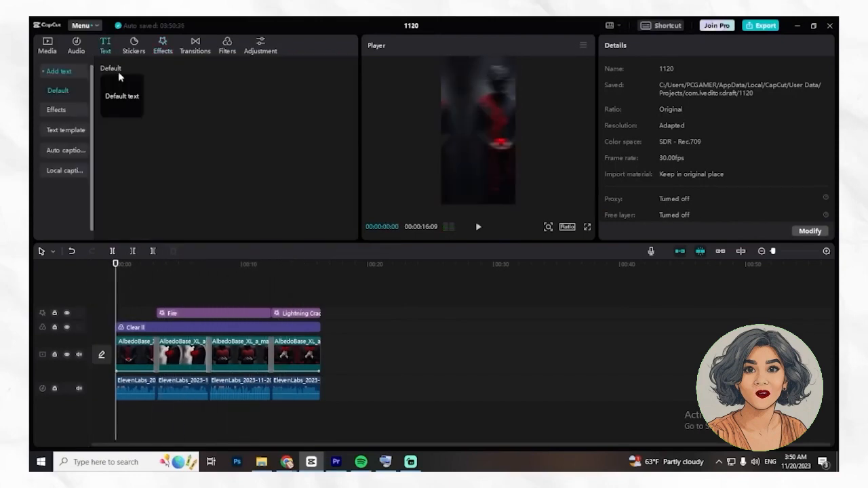
{"action": "left_click", "coordinate": [75, 152]}
{"action": "left_click", "coordinate": [233, 202]}
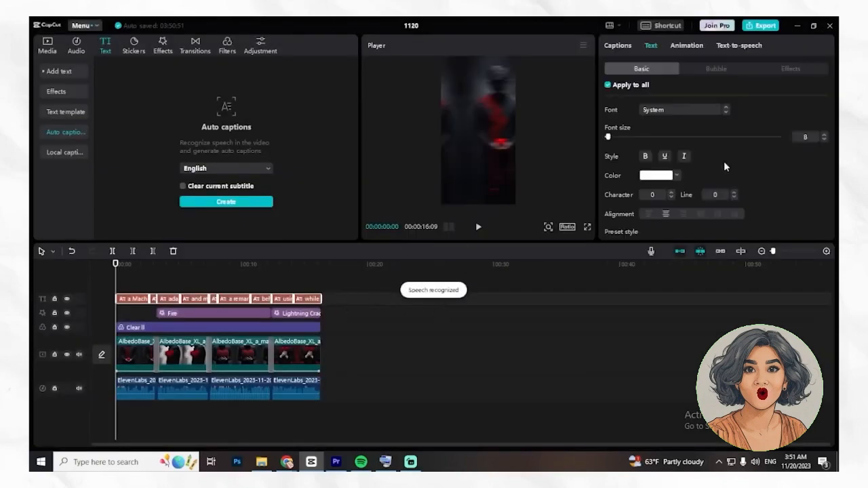
Set the font of all captions to KOMIKAX and play the opening to check them
{"action": "left_click", "coordinate": [685, 110]}
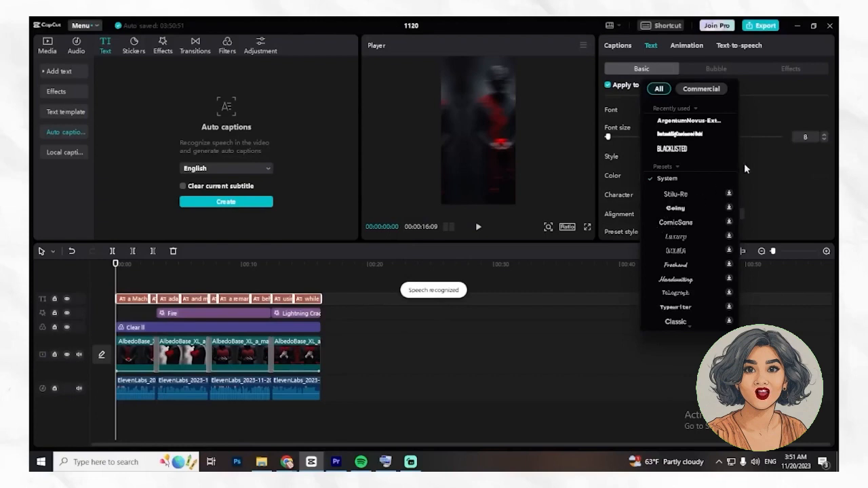
{"action": "scroll", "coordinate": [705, 267], "scroll_direction": "down", "scroll_amount": 10}
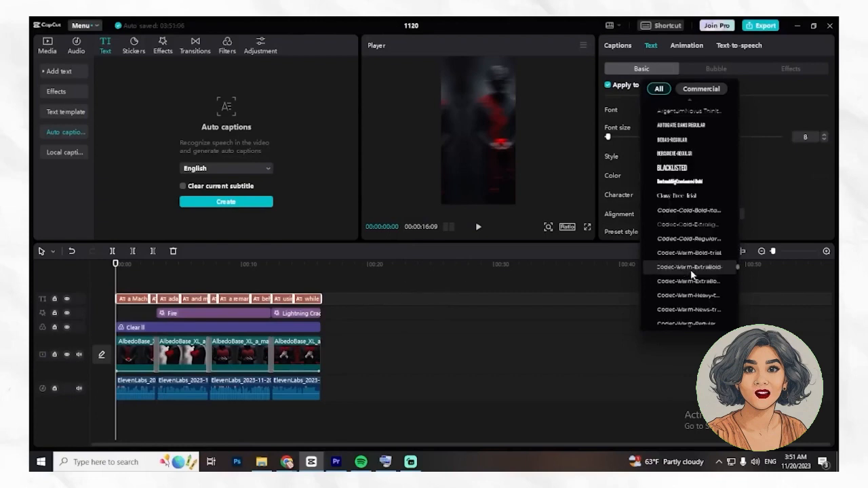
{"action": "scroll", "coordinate": [692, 273], "scroll_direction": "down", "scroll_amount": 5}
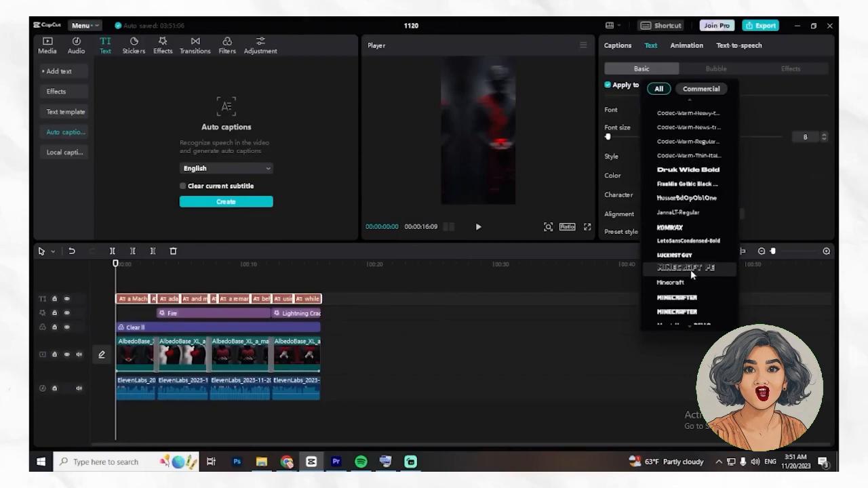
{"action": "left_click", "coordinate": [674, 227]}
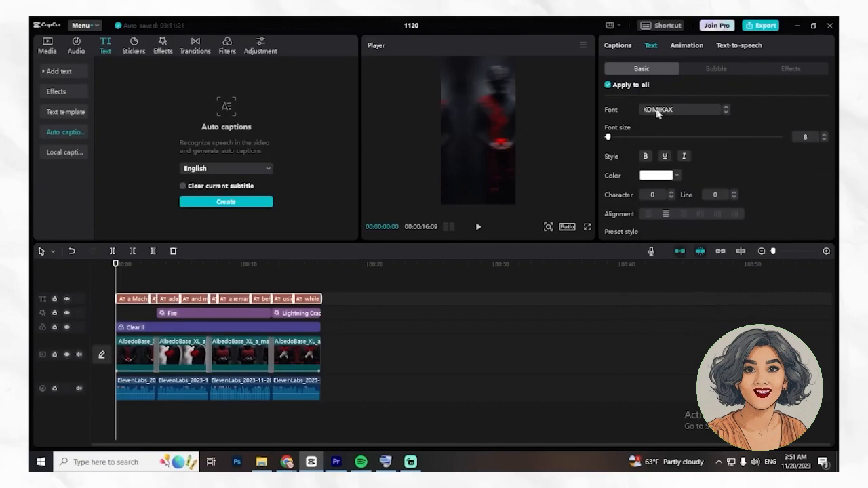
{"action": "scroll", "coordinate": [693, 176], "scroll_direction": "down", "scroll_amount": 1}
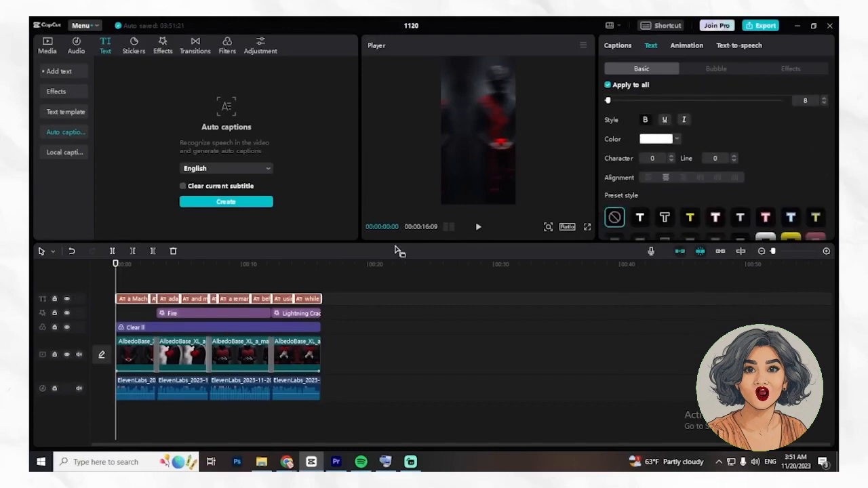
{"action": "key", "text": "space"}
{"action": "key", "text": "space"}
{"action": "scroll", "coordinate": [675, 149], "scroll_direction": "up", "scroll_amount": 1}
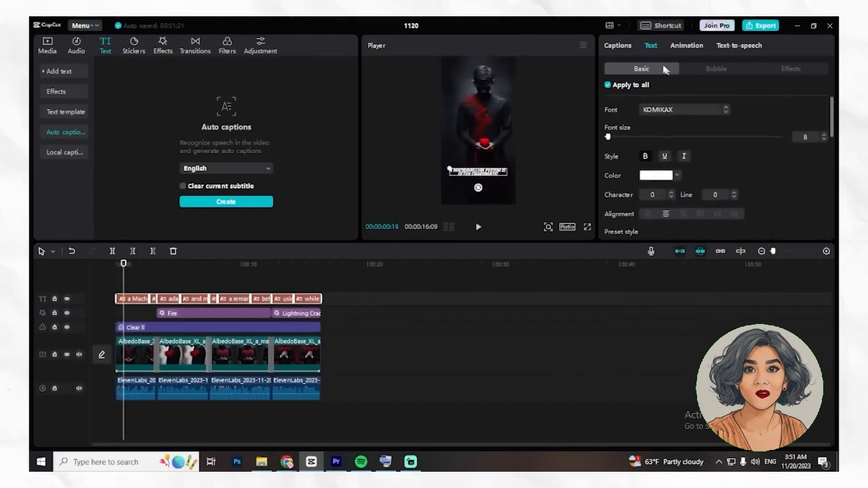
Apply the Pop-up caption animation to the captions and return to the first clip
{"action": "left_click", "coordinate": [618, 47]}
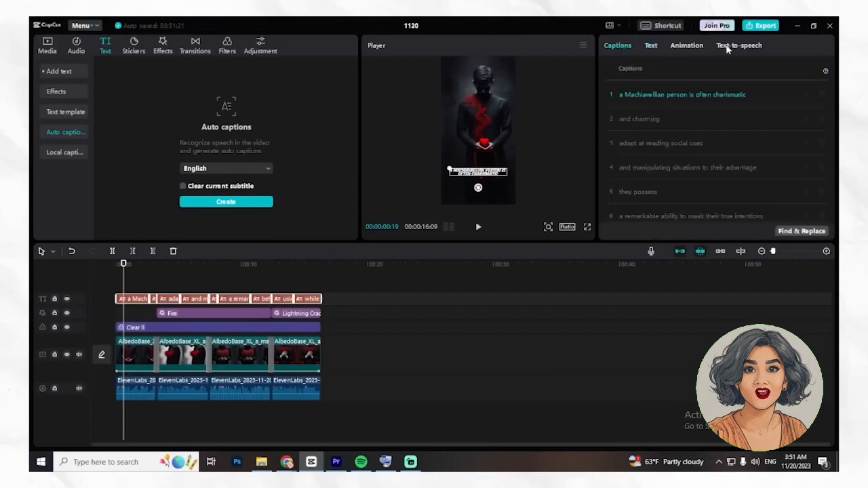
{"action": "left_click", "coordinate": [727, 46]}
{"action": "left_click", "coordinate": [685, 46]}
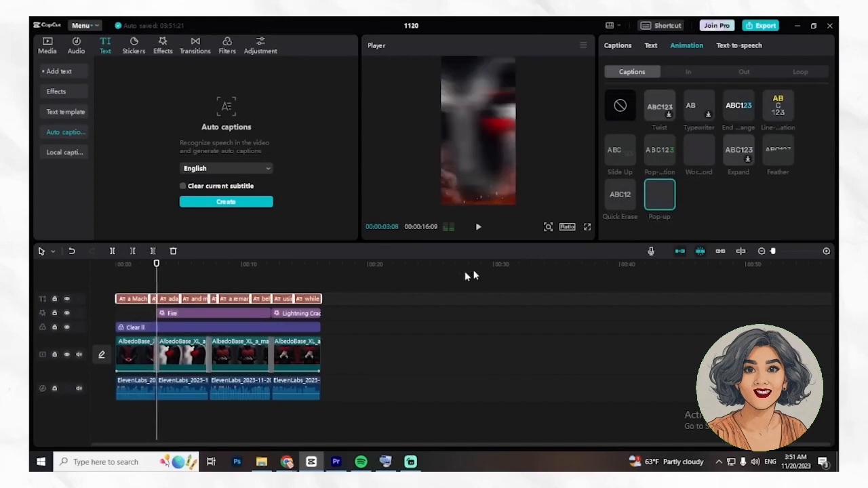
{"action": "left_click_drag", "start_coordinate": [172, 266], "coordinate": [132, 264]}
Enlarge the captions, place them in the middle of the frame and preview them in the video
{"action": "left_click", "coordinate": [650, 46]}
{"action": "left_click_drag", "start_coordinate": [607, 138], "coordinate": [607, 137]}
{"action": "left_click_drag", "start_coordinate": [132, 264], "coordinate": [121, 265]}
{"action": "left_click", "coordinate": [132, 298]}
{"action": "left_click_drag", "start_coordinate": [608, 177], "coordinate": [612, 178]}
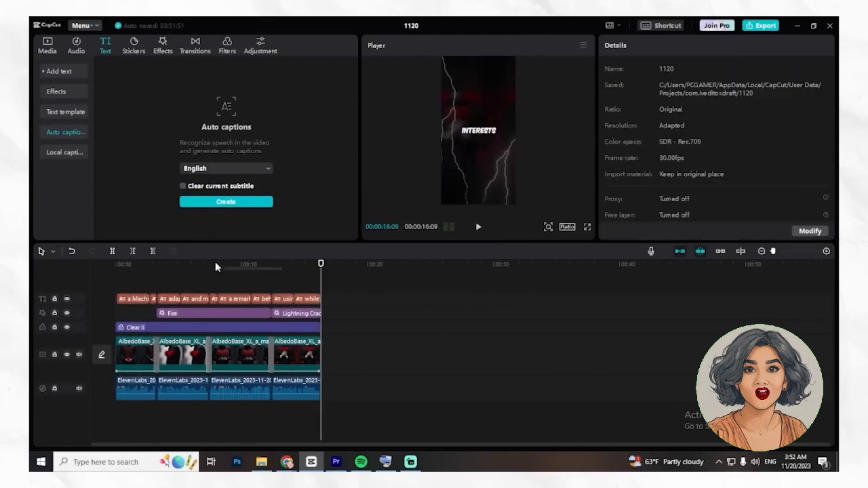
{"action": "left_click", "coordinate": [202, 265]}
{"action": "key", "text": "space"}
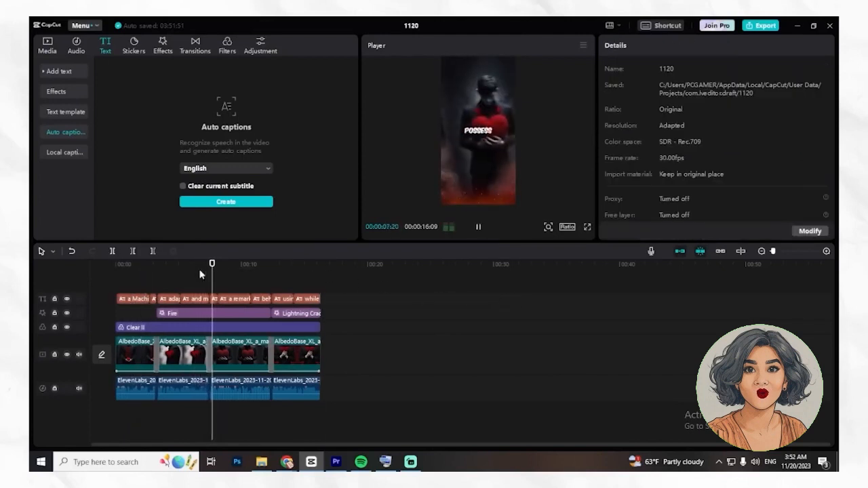
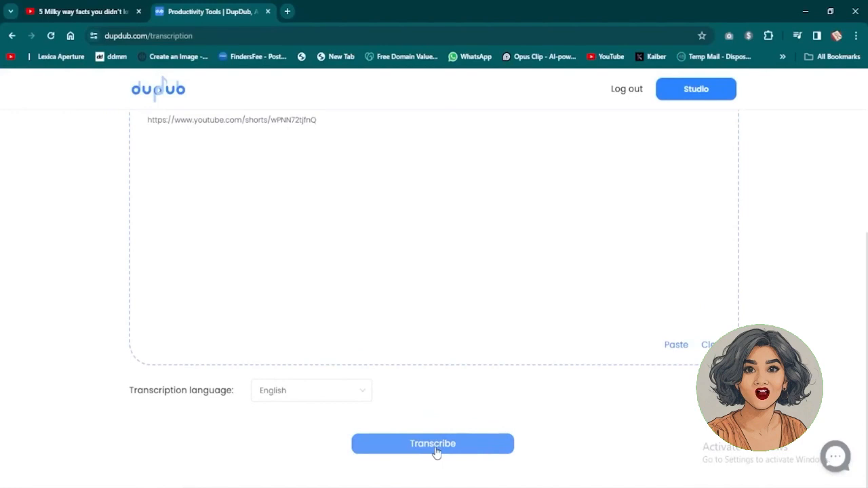
In DupDub, transcribe the linked YouTube Short in English, confirming the transcription, and go to the transcript
{"action": "left_click", "coordinate": [436, 451]}
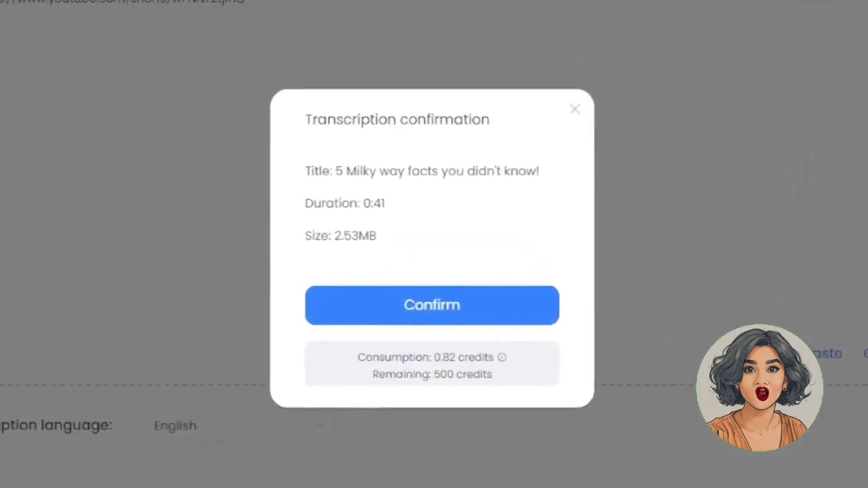
{"action": "left_click", "coordinate": [372, 305]}
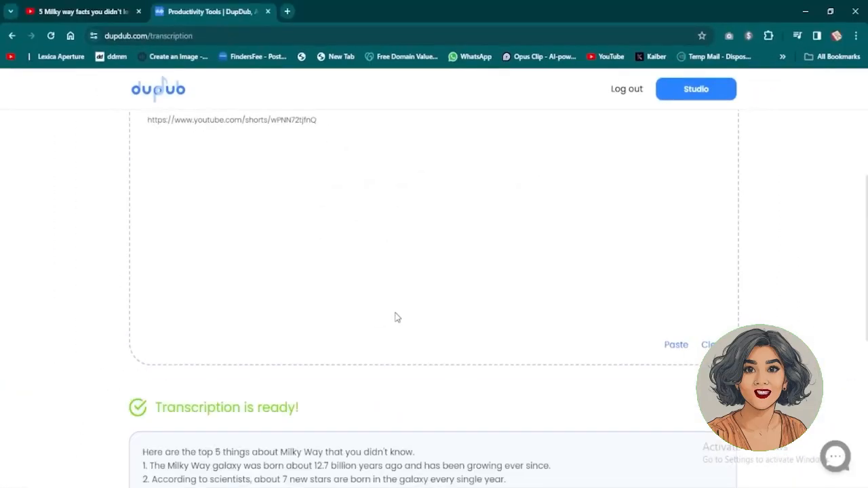
{"action": "scroll", "coordinate": [397, 318], "scroll_direction": "down", "scroll_amount": 3}
{"action": "left_click_drag", "start_coordinate": [624, 366], "coordinate": [510, 361]}
{"action": "left_click", "coordinate": [511, 361]}
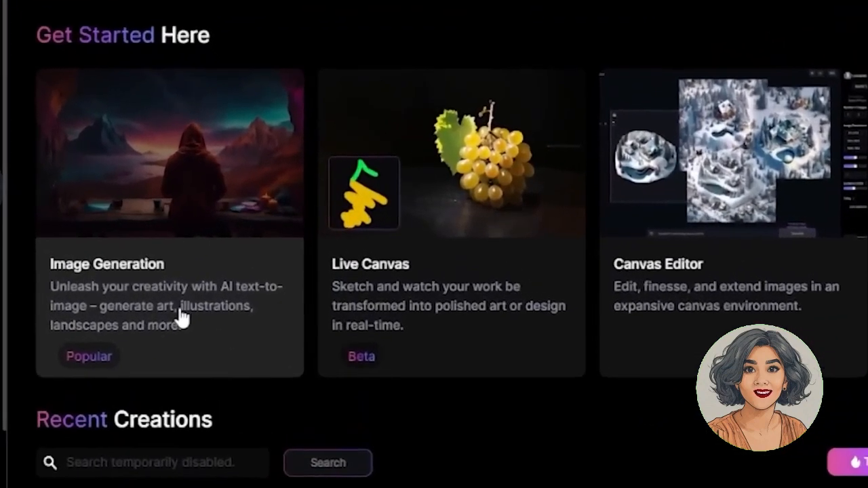
Open Leonardo.Ai's Image Generation and use Prompt Generation to create four prompt ideas from the word "Space"
{"action": "left_click", "coordinate": [229, 296]}
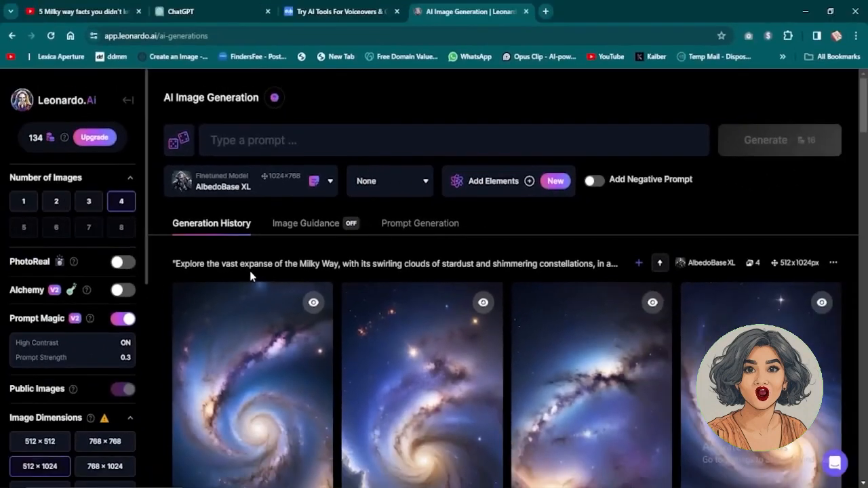
{"action": "scroll", "coordinate": [271, 299], "scroll_direction": "down", "scroll_amount": 3}
{"action": "scroll", "coordinate": [303, 393], "scroll_direction": "up", "scroll_amount": 3}
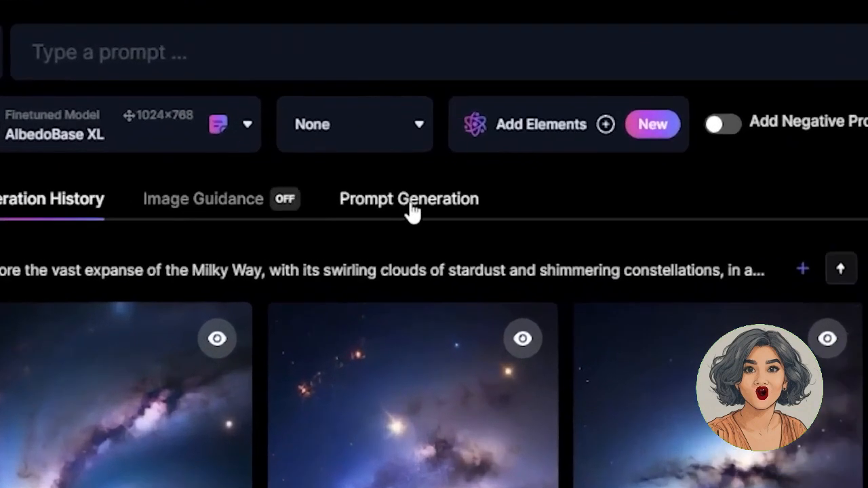
{"action": "left_click", "coordinate": [420, 228]}
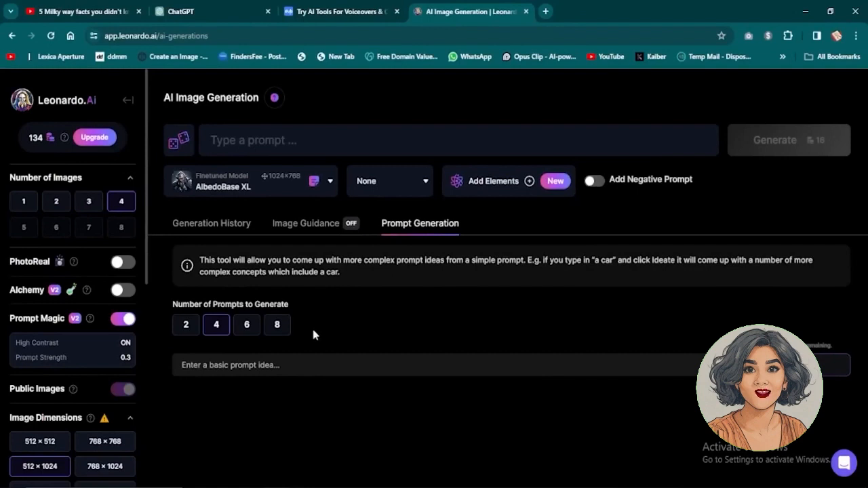
{"action": "type", "text": "Space"}
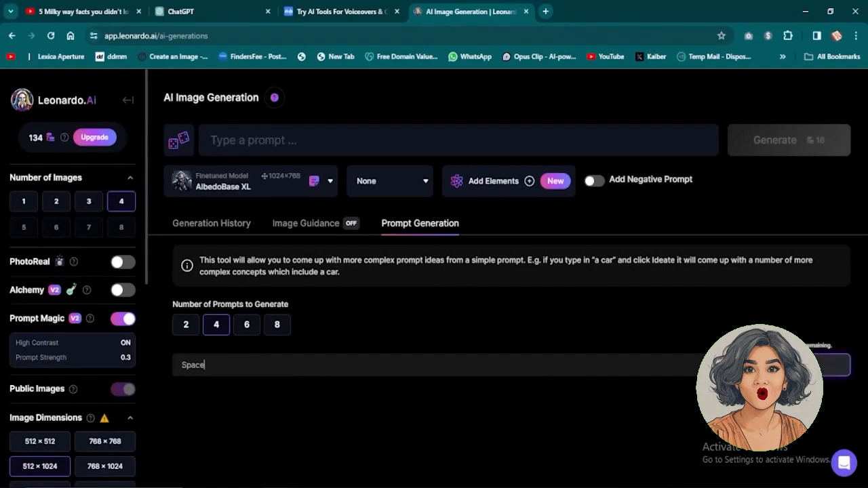
{"action": "left_click", "coordinate": [780, 366]}
Review the generated space station and galaxy images and download the first image of the galaxy set
{"action": "scroll", "coordinate": [629, 326], "scroll_direction": "down", "scroll_amount": 1}
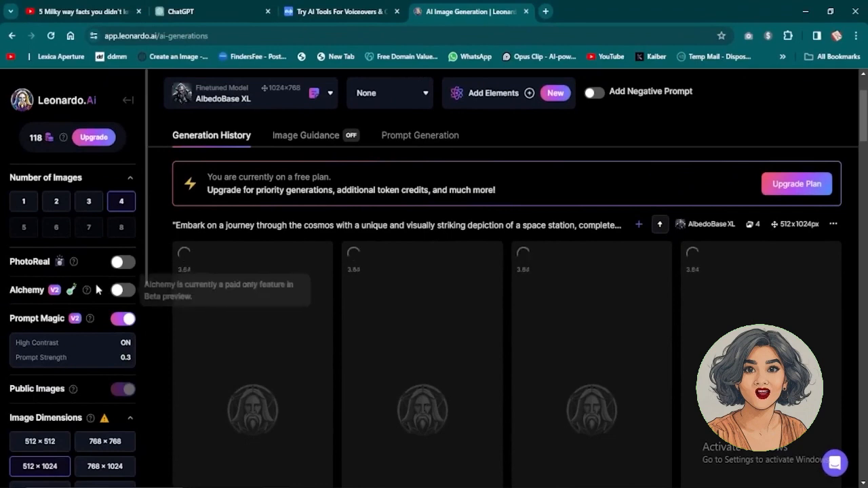
{"action": "scroll", "coordinate": [120, 283], "scroll_direction": "down", "scroll_amount": 1}
{"action": "scroll", "coordinate": [145, 288], "scroll_direction": "down", "scroll_amount": 2}
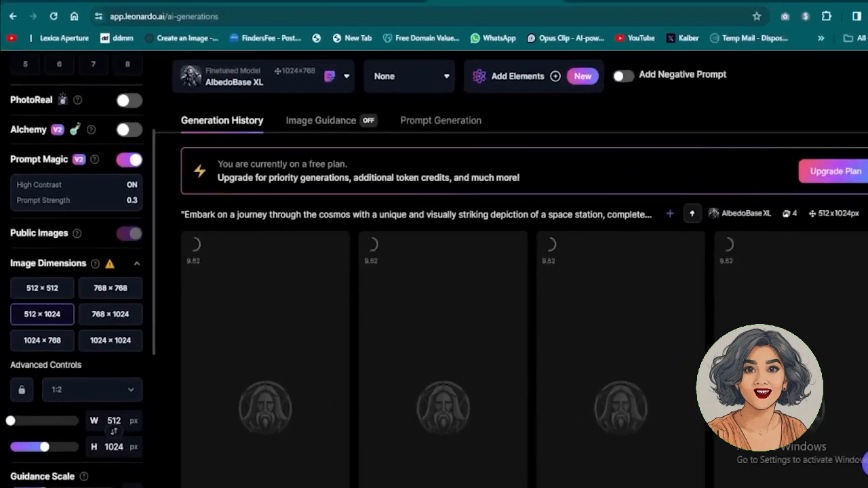
{"action": "scroll", "coordinate": [98, 339], "scroll_direction": "up", "scroll_amount": 3}
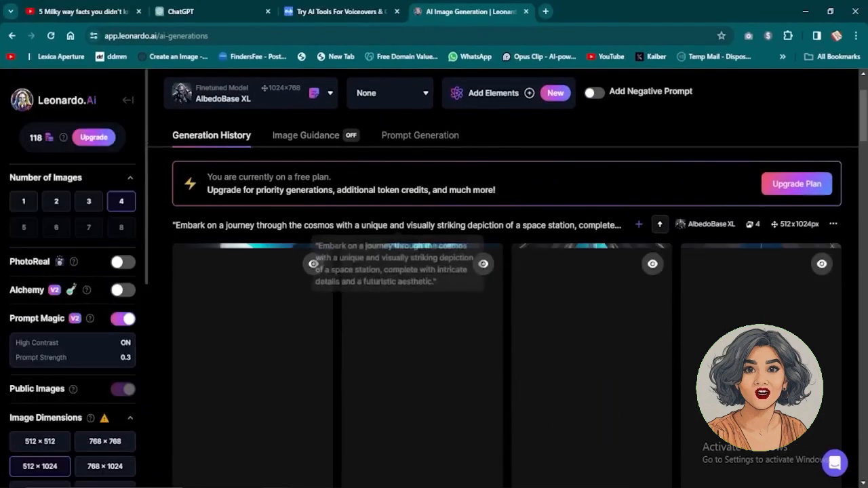
{"action": "scroll", "coordinate": [476, 217], "scroll_direction": "down", "scroll_amount": 2}
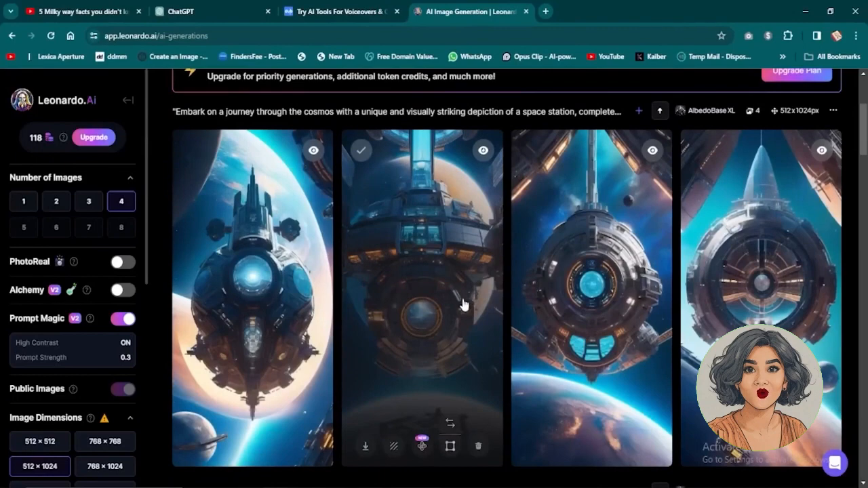
{"action": "scroll", "coordinate": [463, 305], "scroll_direction": "up", "scroll_amount": 3}
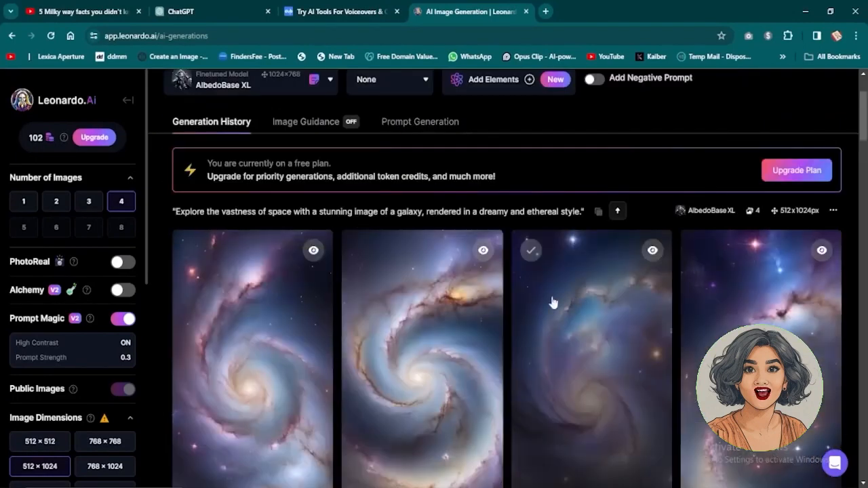
{"action": "scroll", "coordinate": [338, 400], "scroll_direction": "down", "scroll_amount": 2}
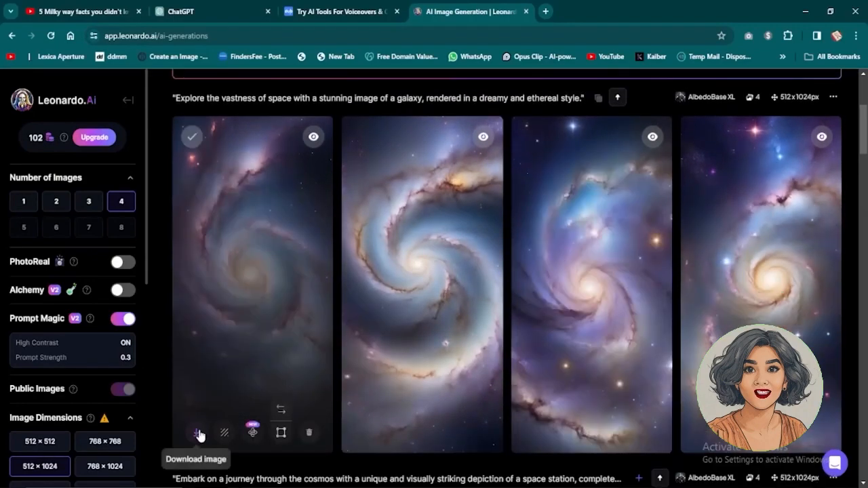
{"action": "left_click", "coordinate": [198, 433]}
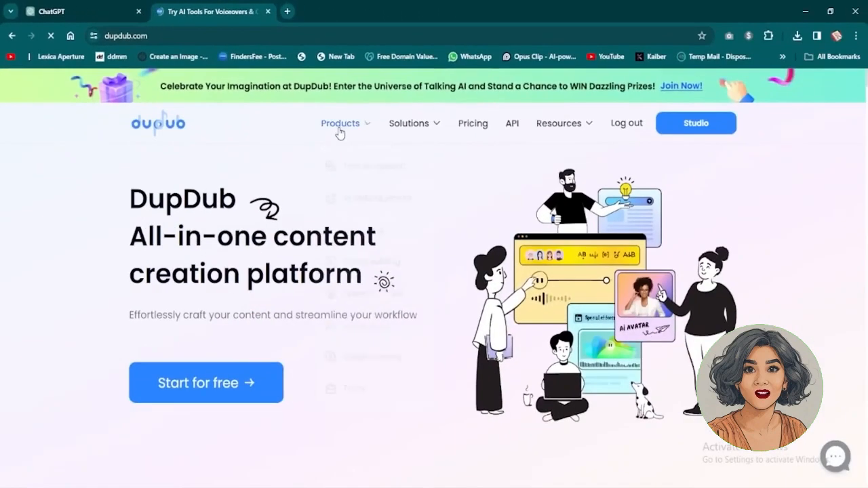
Switch to DupDub and start a new project in its Text to speech editor
{"action": "mouse_move", "coordinate": [565, 207]}
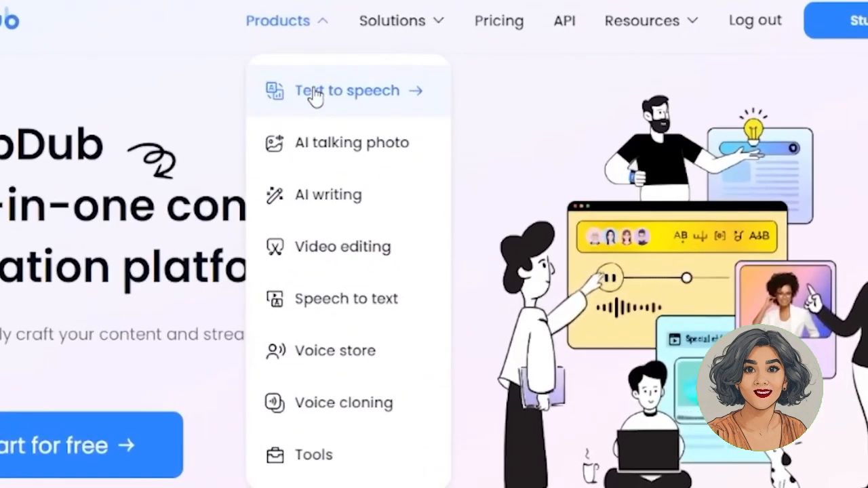
{"action": "left_click", "coordinate": [314, 95]}
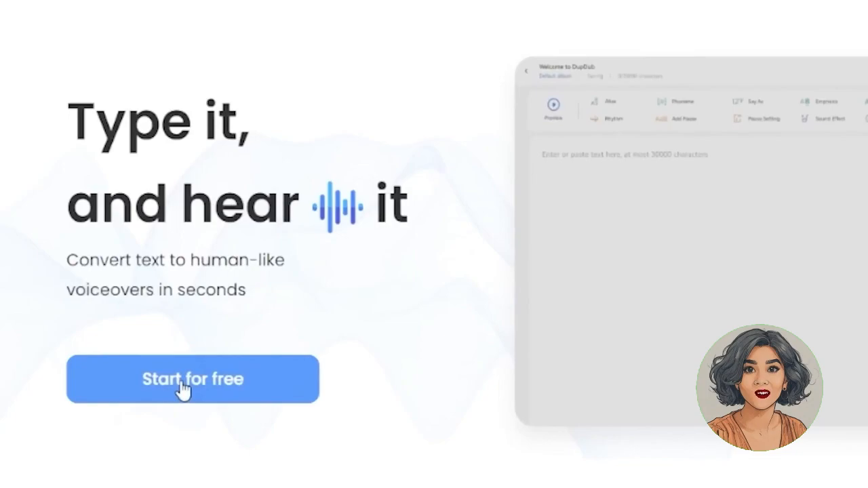
{"action": "left_click", "coordinate": [183, 392]}
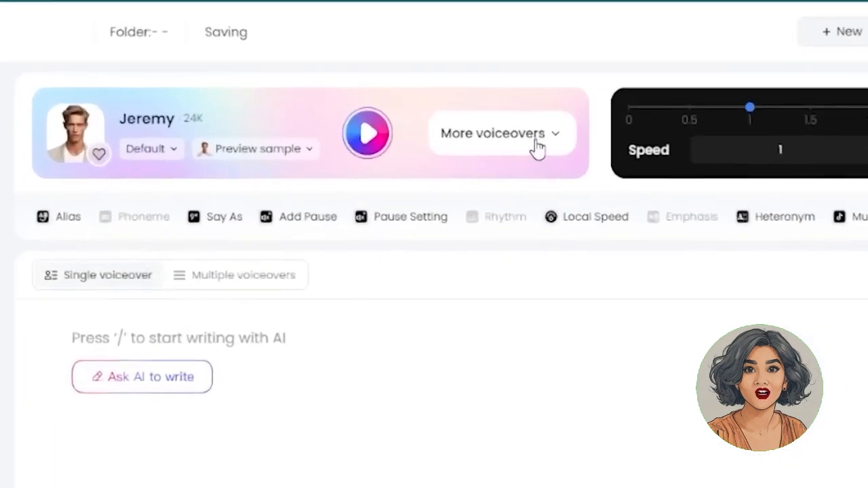
Browse the available voiceovers and choose the Jeremy voice for the project
{"action": "left_click", "coordinate": [389, 151]}
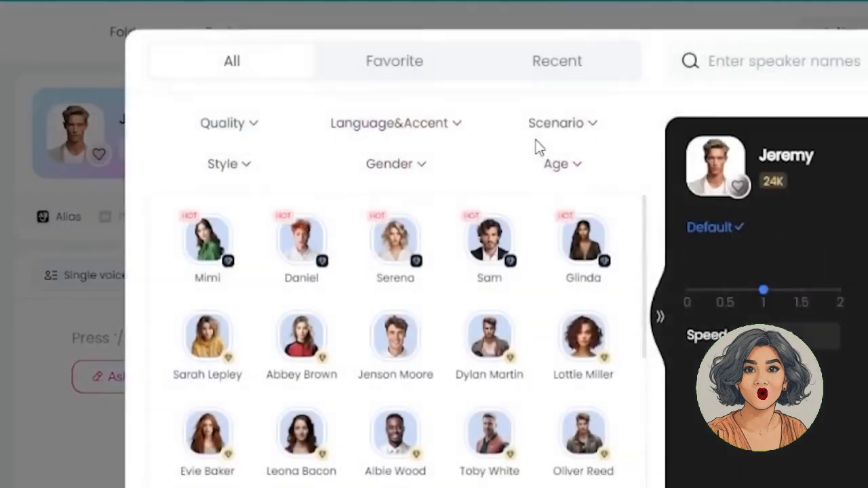
{"action": "mouse_move", "coordinate": [406, 168]}
{"action": "scroll", "coordinate": [355, 282], "scroll_direction": "down", "scroll_amount": 10}
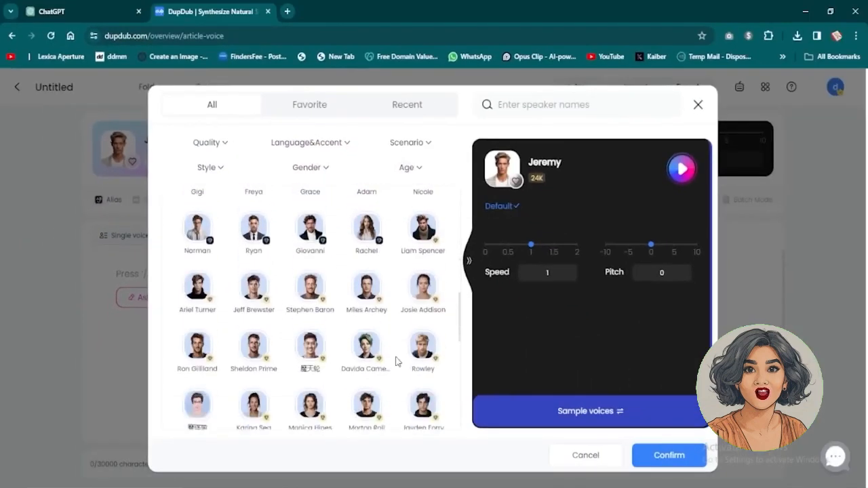
{"action": "scroll", "coordinate": [398, 362], "scroll_direction": "down", "scroll_amount": 8}
{"action": "scroll", "coordinate": [398, 362], "scroll_direction": "up", "scroll_amount": 12}
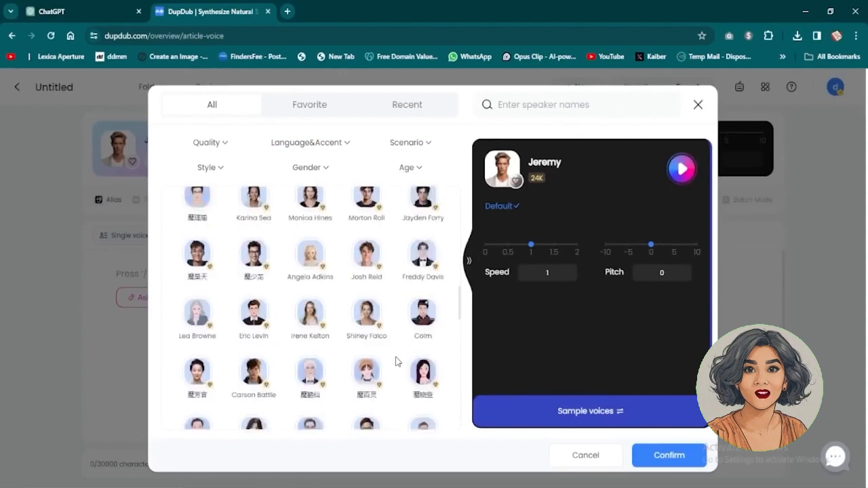
{"action": "scroll", "coordinate": [397, 362], "scroll_direction": "up", "scroll_amount": 4}
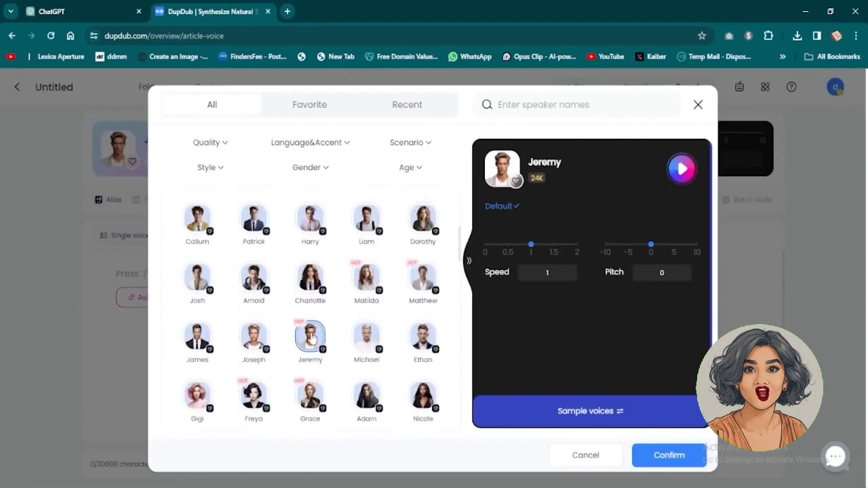
{"action": "left_click", "coordinate": [312, 337]}
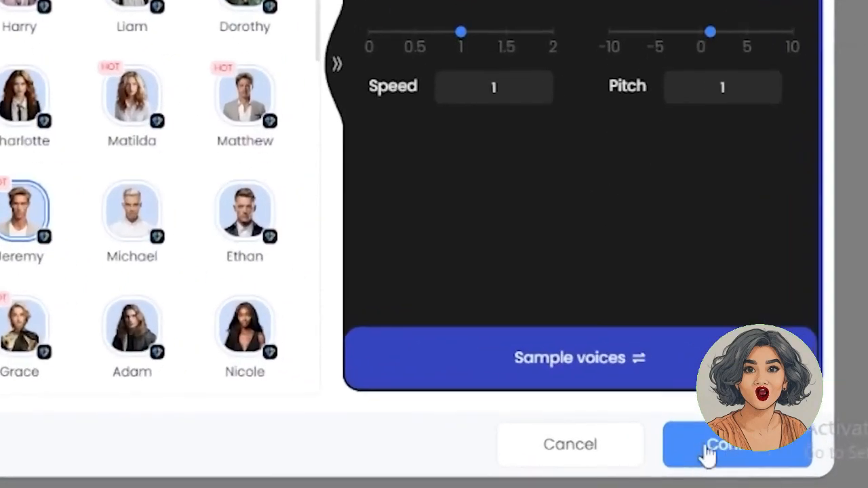
{"action": "left_click", "coordinate": [665, 457]}
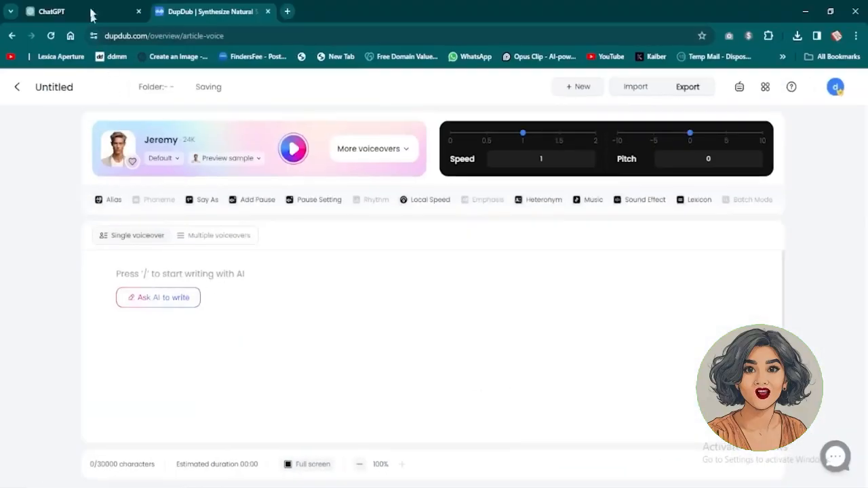
Insert the script on the top 5 things about the Milky Way as a single voiceover and preview it
{"action": "left_click", "coordinate": [200, 268]}
{"action": "type", "text": "Here are the top 5 things about Milky Way that you didn't know: 1. The Milky Way galaxy was born about 13 billion years ago and has been growing ever since. 2. According to scientists, about 7 new stars are born in the galaxy every single year. 3. The distance of the solar system from the galactic center is about 27,000 light-years. 4. The Milky Way travels through space at a speed of about 300 miles per second with regard to the cosmic microwave background radiation. 5. The galaxy's central core has a supermassive black hole which contains the mass of roughly 4 million suns."}
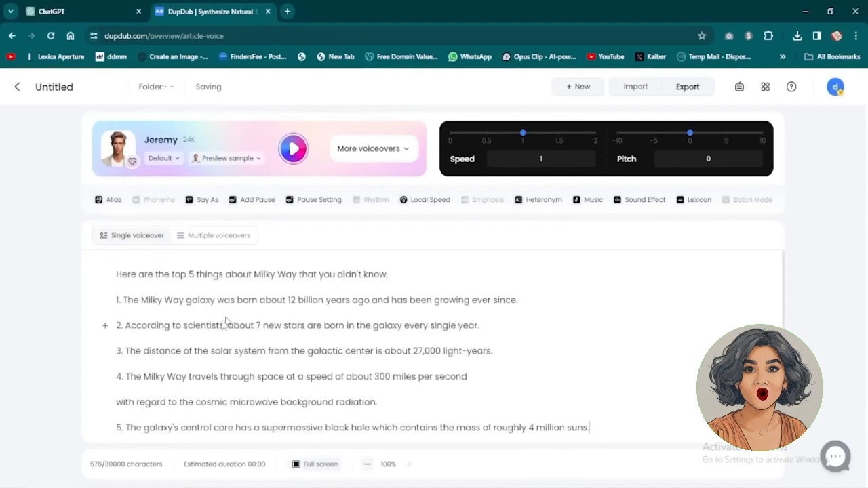
{"action": "scroll", "coordinate": [210, 359], "scroll_direction": "down", "scroll_amount": 2}
{"action": "scroll", "coordinate": [233, 320], "scroll_direction": "up", "scroll_amount": 2}
{"action": "left_click", "coordinate": [292, 150]}
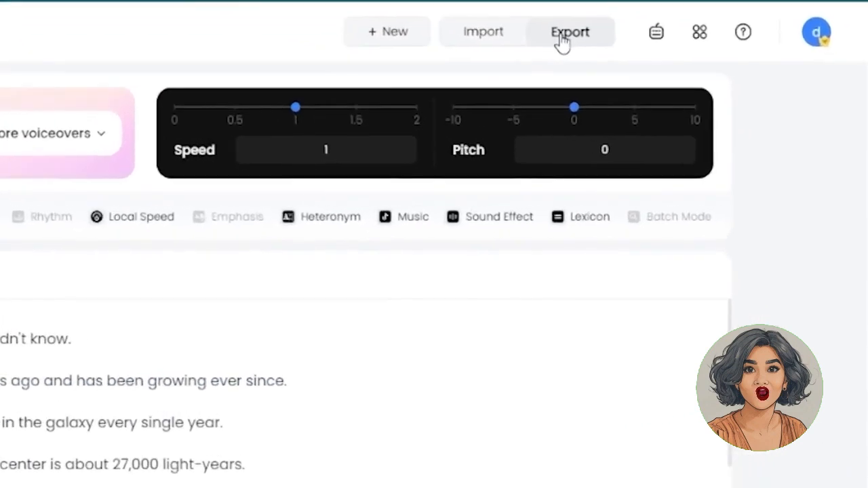
Generate the Milky Way voiceover and export it as an MP3 file
{"action": "left_click", "coordinate": [561, 39]}
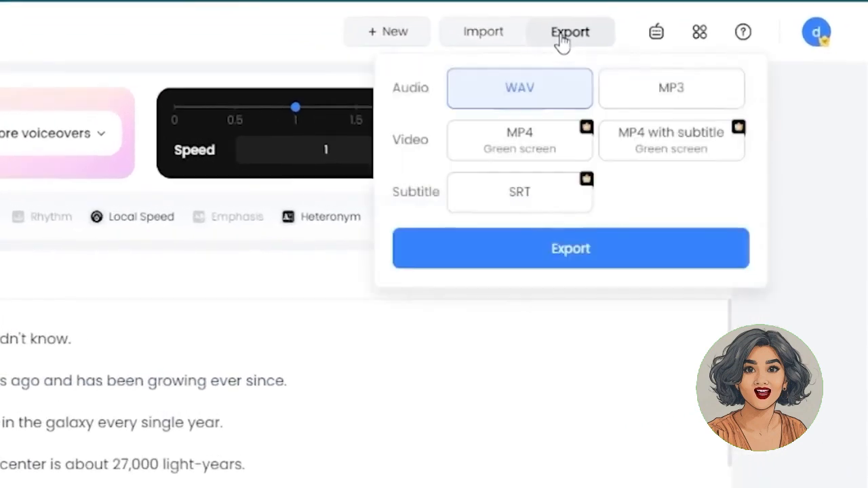
{"action": "left_click", "coordinate": [668, 95]}
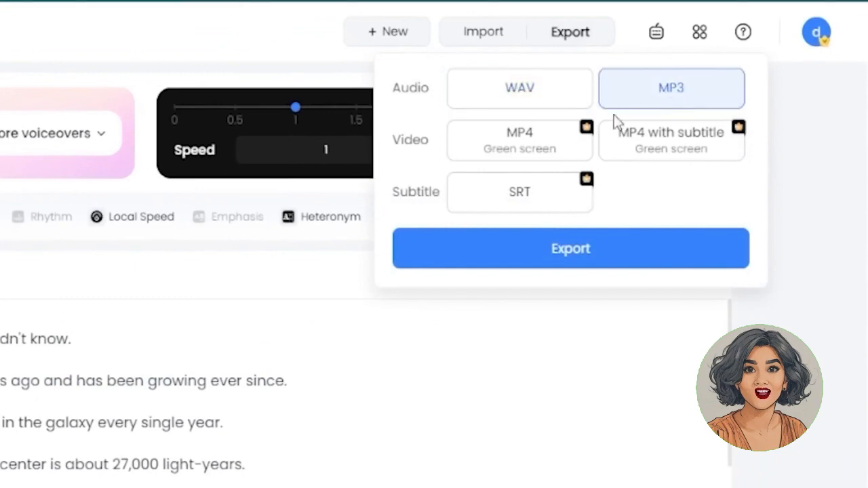
{"action": "left_click", "coordinate": [562, 252]}
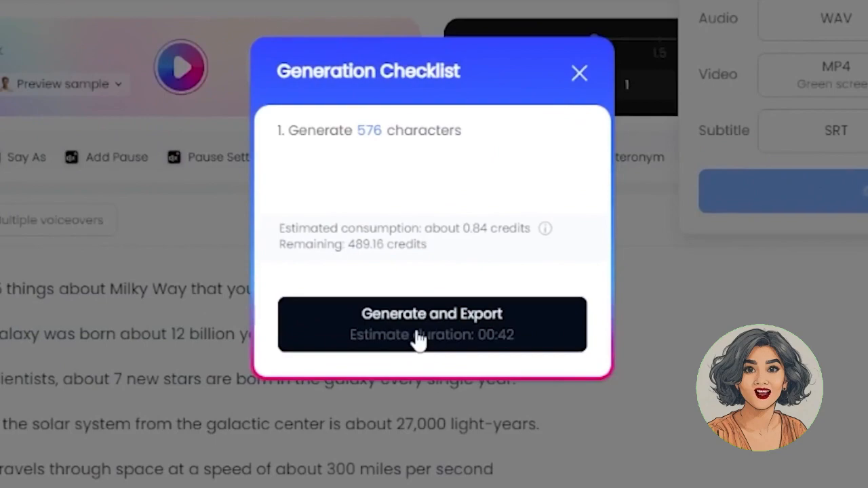
{"action": "left_click", "coordinate": [419, 336]}
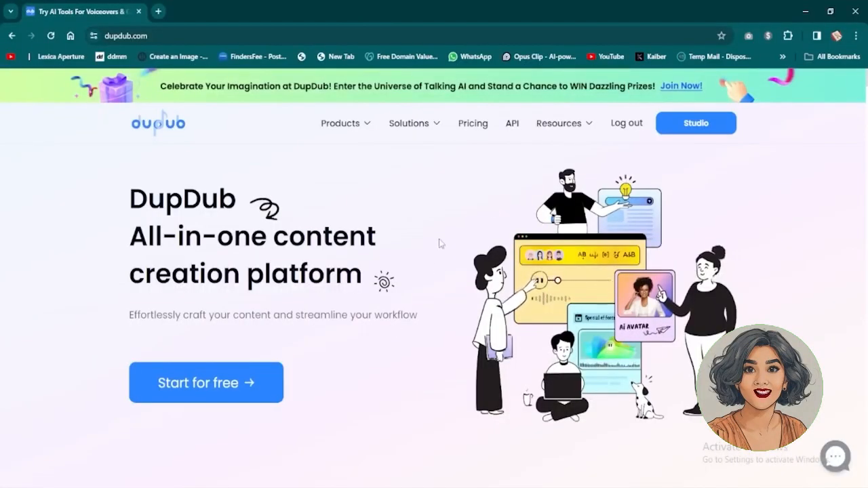
Open DupDub's Video editing tool and place the "Here are the top 5 things" MP3 at the start of the audio track
{"action": "mouse_move", "coordinate": [344, 122]}
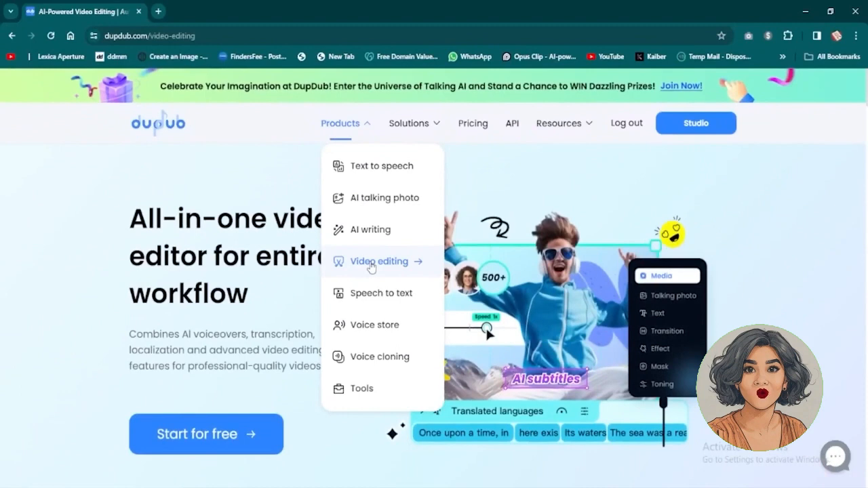
{"action": "left_click", "coordinate": [189, 441]}
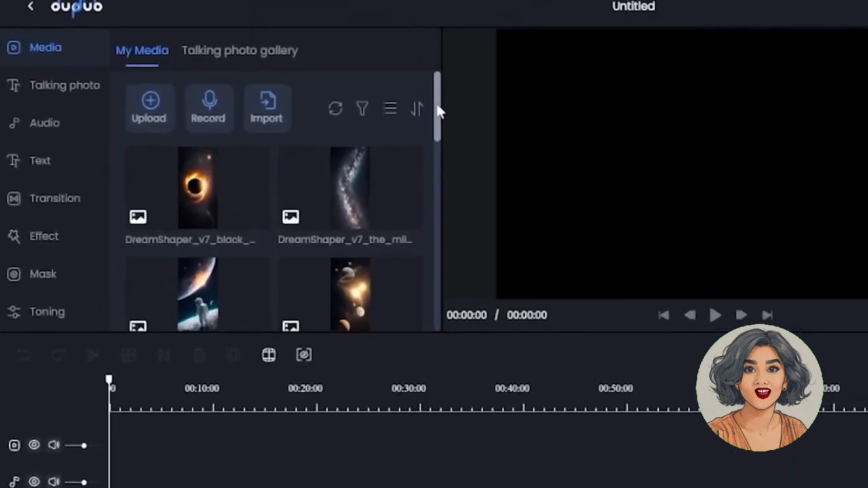
{"action": "left_click_drag", "start_coordinate": [297, 155], "coordinate": [292, 275]}
{"action": "mouse_move", "coordinate": [426, 289]}
{"action": "left_mouse_down"}
{"action": "mouse_move", "coordinate": [428, 305]}
{"action": "mouse_move", "coordinate": [446, 32]}
{"action": "mouse_move", "coordinate": [425, 299]}
{"action": "left_mouse_up"}
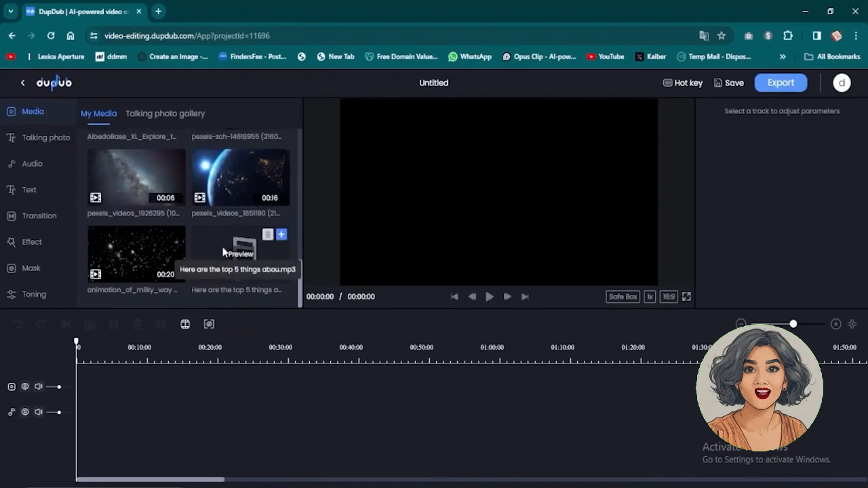
{"action": "left_click_drag", "start_coordinate": [215, 239], "coordinate": [65, 410]}
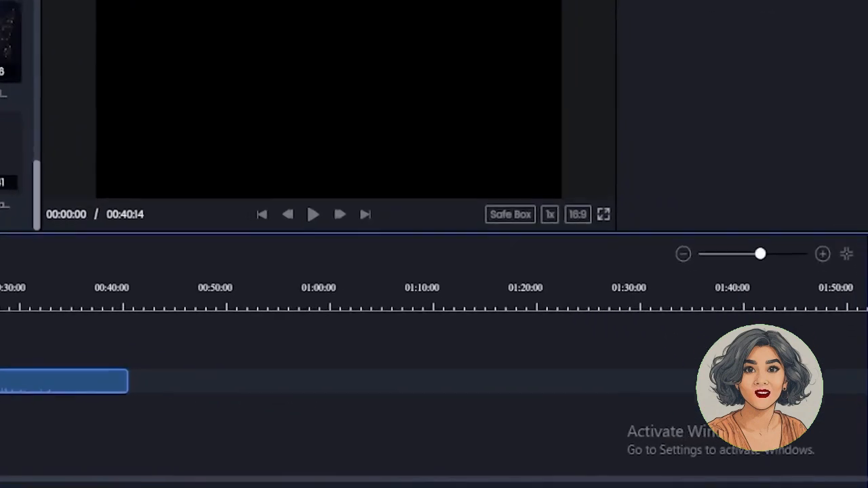
Place the AlbedoBase spiral galaxy image at the start of the video track and preview it with the voiceover
{"action": "left_click", "coordinate": [821, 255]}
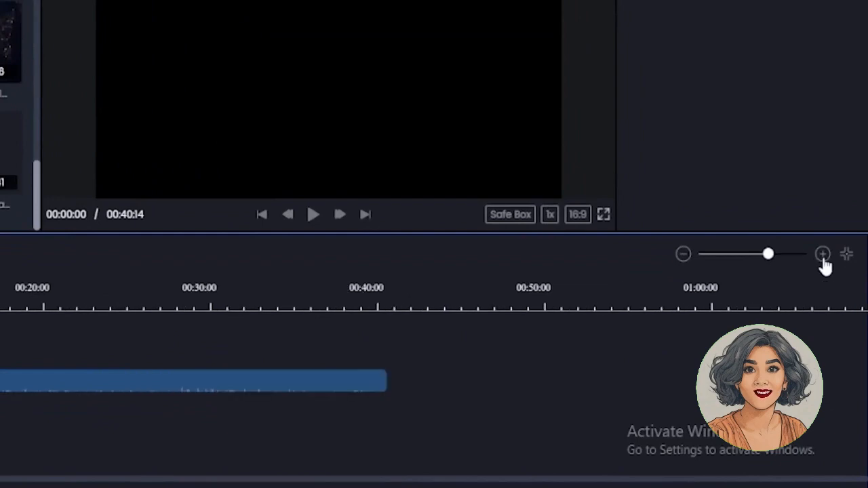
{"action": "left_click", "coordinate": [821, 255]}
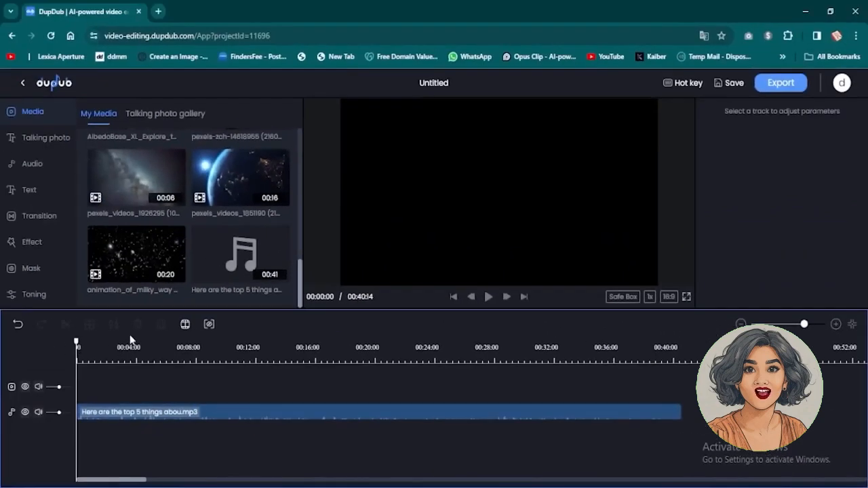
{"action": "left_click_drag", "start_coordinate": [300, 261], "coordinate": [329, 233]}
{"action": "left_click_drag", "start_coordinate": [135, 239], "coordinate": [76, 393]}
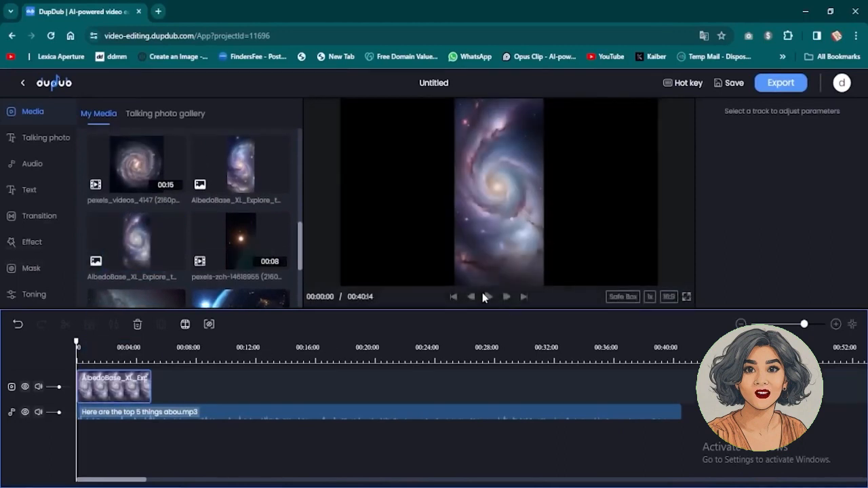
{"action": "left_click", "coordinate": [488, 299]}
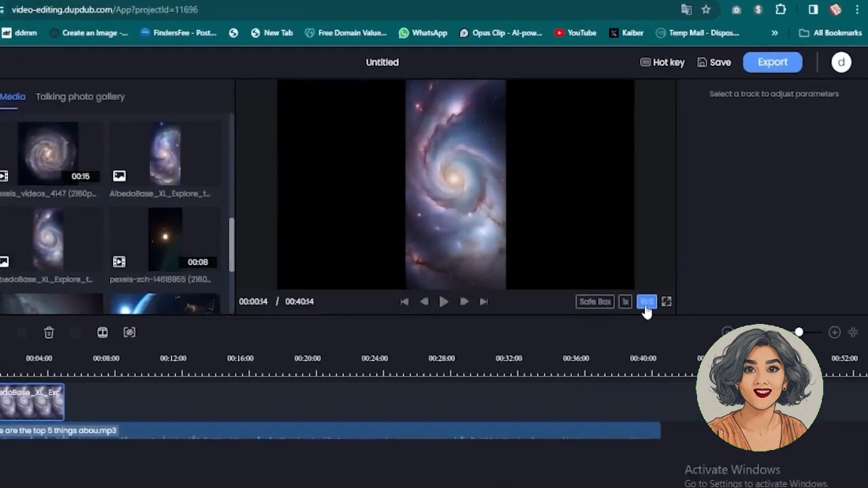
Change the project's aspect ratio to 9:16 and enlarge the first galaxy image until it fills the frame
{"action": "left_click", "coordinate": [667, 298]}
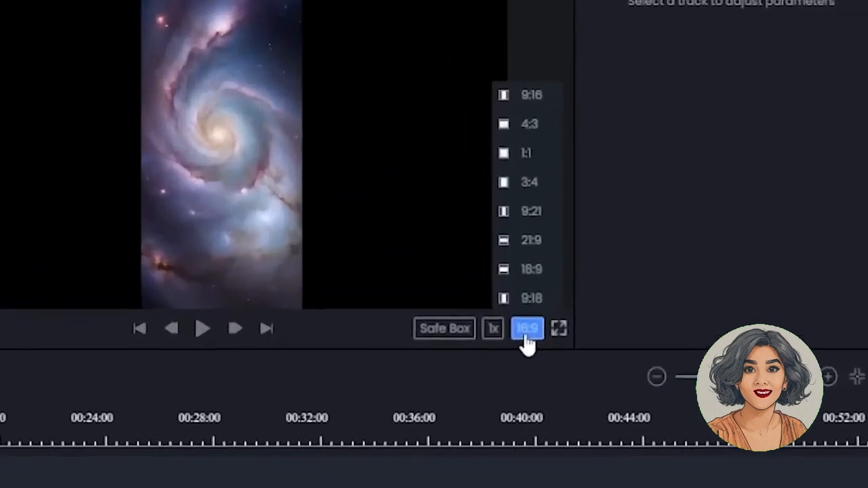
{"action": "left_click", "coordinate": [531, 96]}
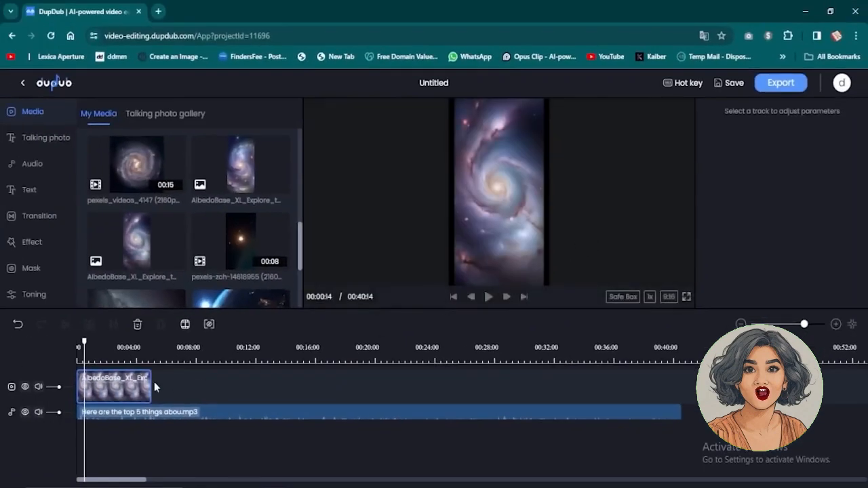
{"action": "left_click", "coordinate": [135, 386]}
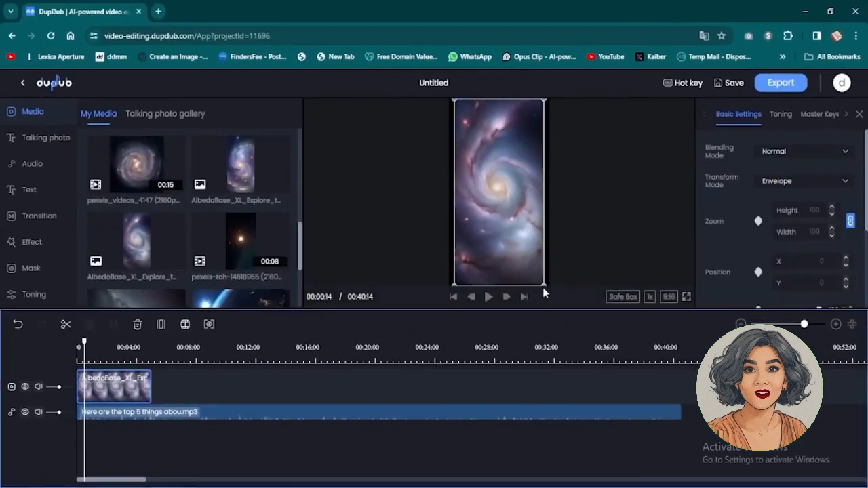
{"action": "left_click_drag", "start_coordinate": [544, 286], "coordinate": [565, 312]}
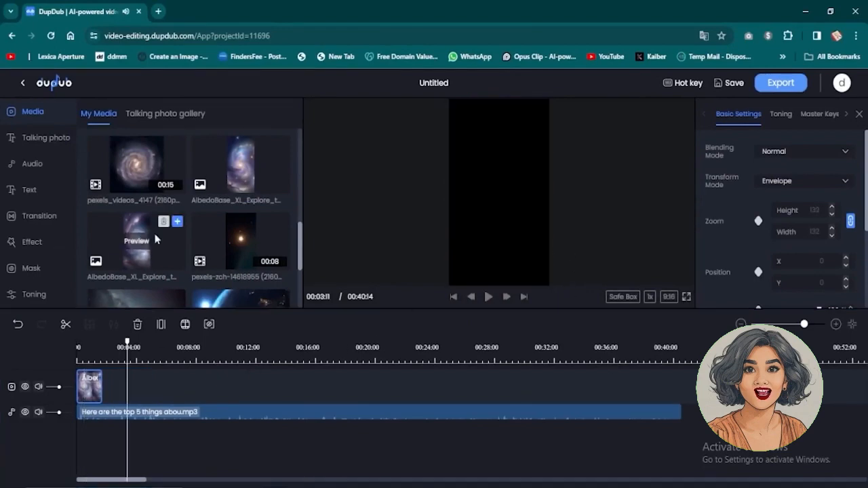
Add the other AlbedoBase galaxy image after the first, enlarge it to fill the frame and shorten it to end at the playhead
{"action": "left_click_drag", "start_coordinate": [206, 149], "coordinate": [104, 389]}
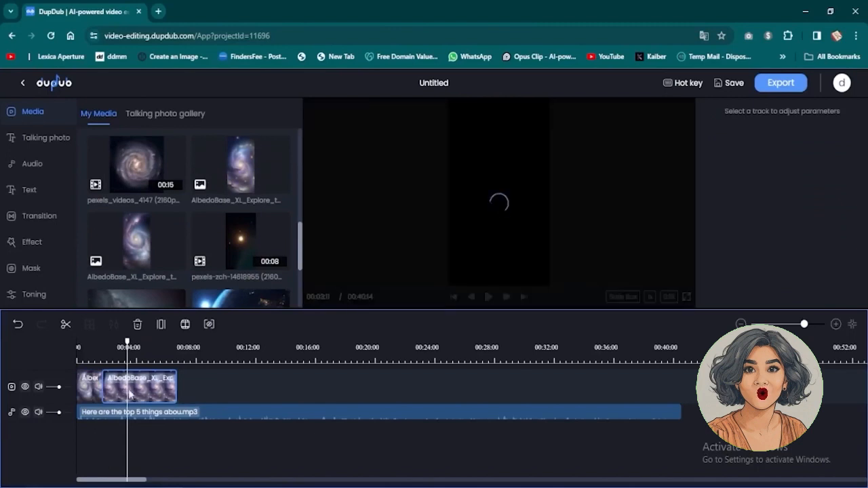
{"action": "left_click", "coordinate": [538, 268]}
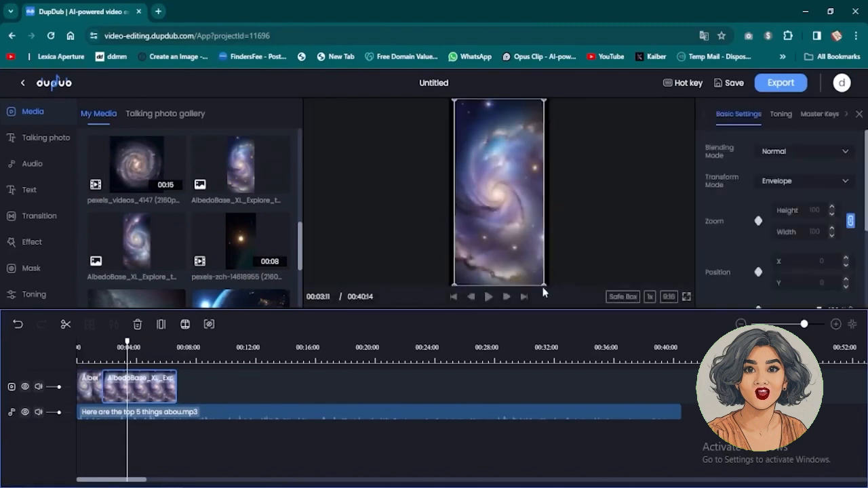
{"action": "left_click_drag", "start_coordinate": [544, 284], "coordinate": [568, 306]}
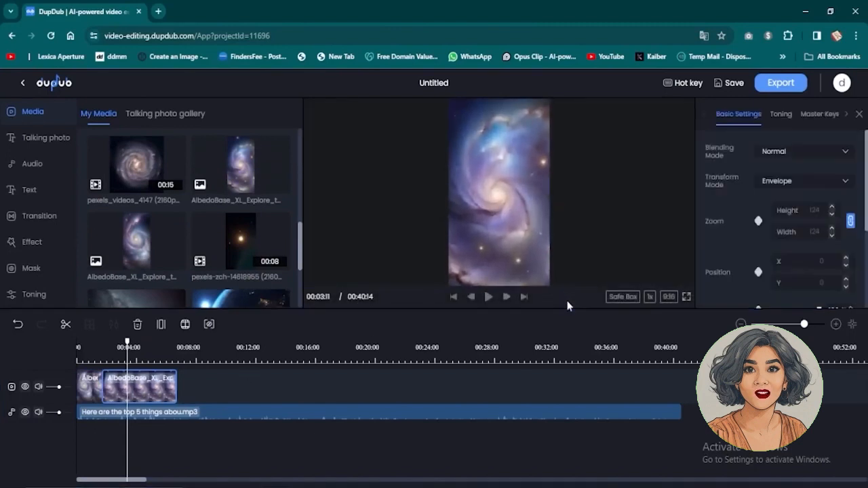
{"action": "left_click_drag", "start_coordinate": [176, 389], "coordinate": [155, 389]}
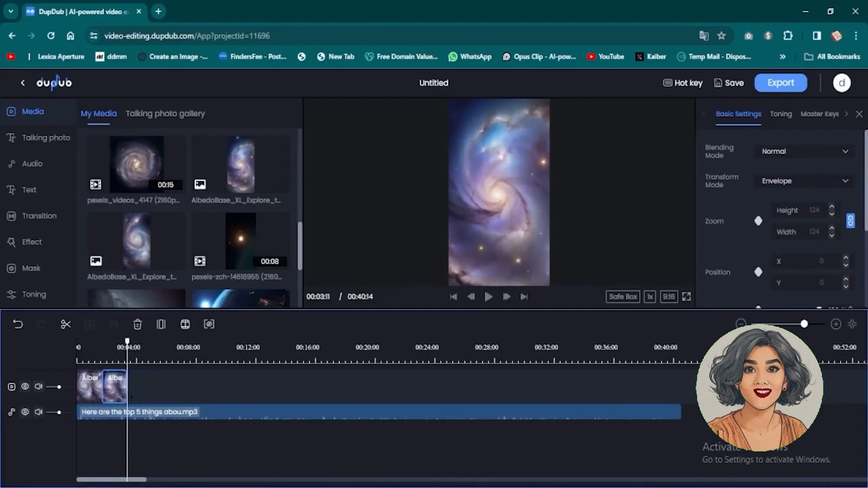
Add the pexels_videos_1926295 Milky Way clip after the two galaxy images and enlarge it to fill the vertical frame
{"action": "scroll", "coordinate": [189, 224], "scroll_direction": "down", "scroll_amount": 2}
{"action": "left_click_drag", "start_coordinate": [135, 234], "coordinate": [134, 387]}
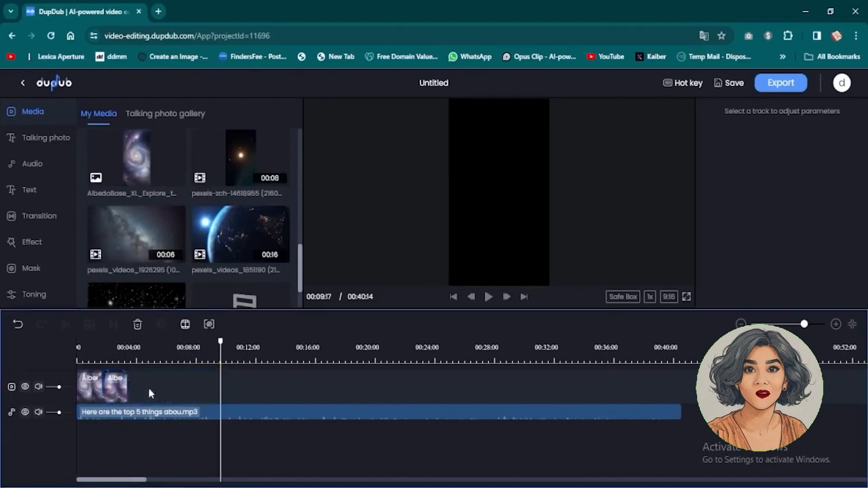
{"action": "left_click", "coordinate": [167, 393]}
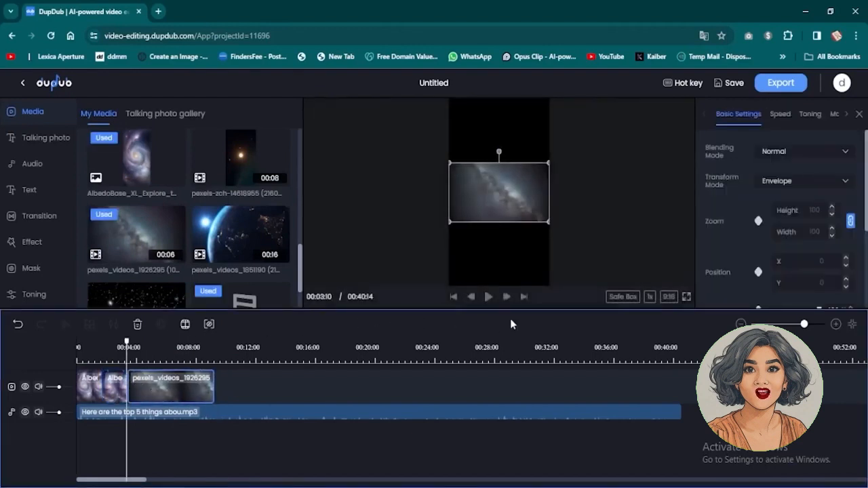
{"action": "left_click_drag", "start_coordinate": [549, 223], "coordinate": [657, 364]}
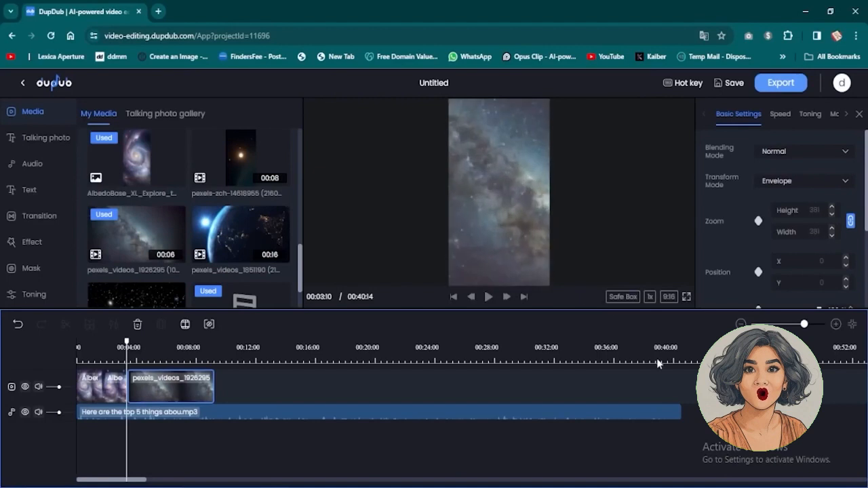
Preview the sequence and add the two DreamShaper stars images one after the other behind the Milky Way clip
{"action": "left_click", "coordinate": [489, 297]}
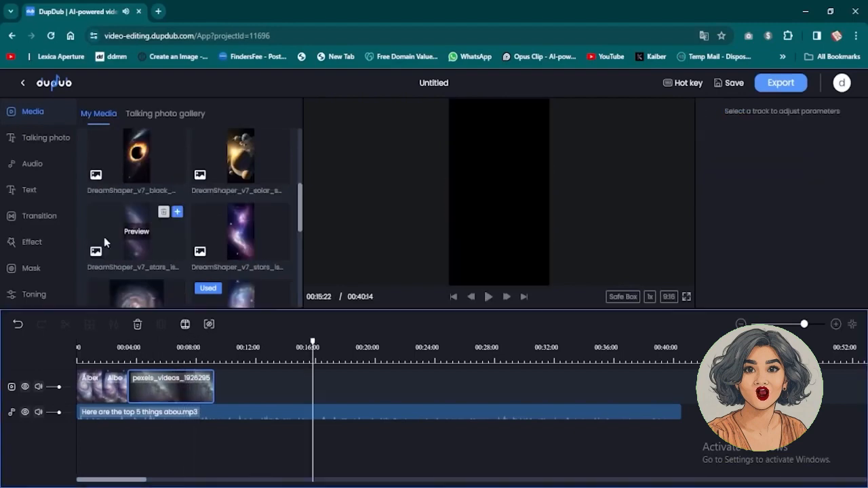
{"action": "left_click_drag", "start_coordinate": [105, 237], "coordinate": [231, 389]}
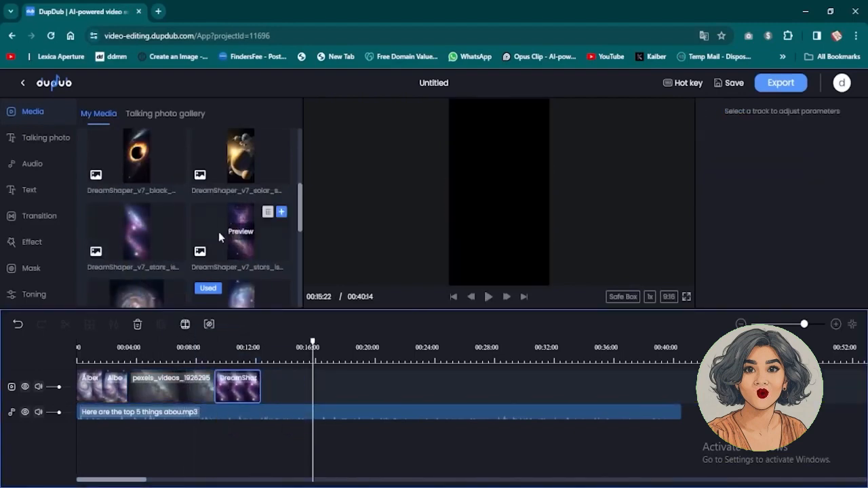
{"action": "left_click_drag", "start_coordinate": [219, 231], "coordinate": [293, 386]}
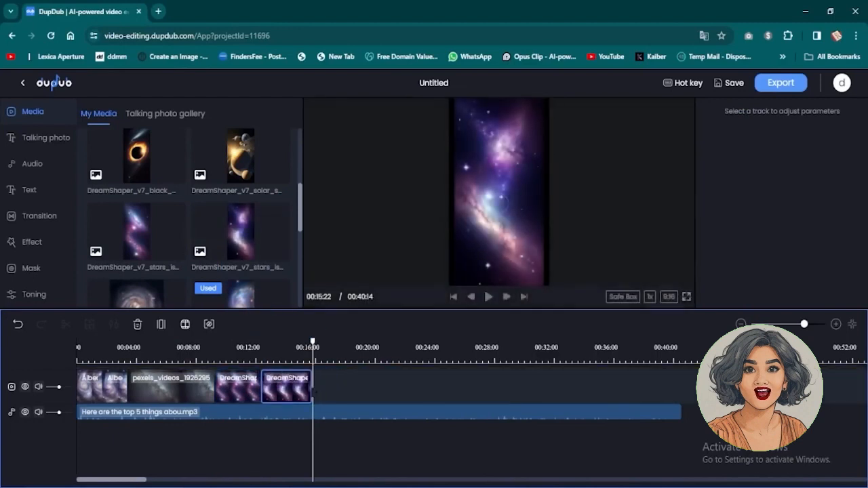
Enlarge both DreamShaper stars images on the timeline so that each fills the vertical frame
{"action": "left_click_drag", "start_coordinate": [312, 347], "coordinate": [239, 359]}
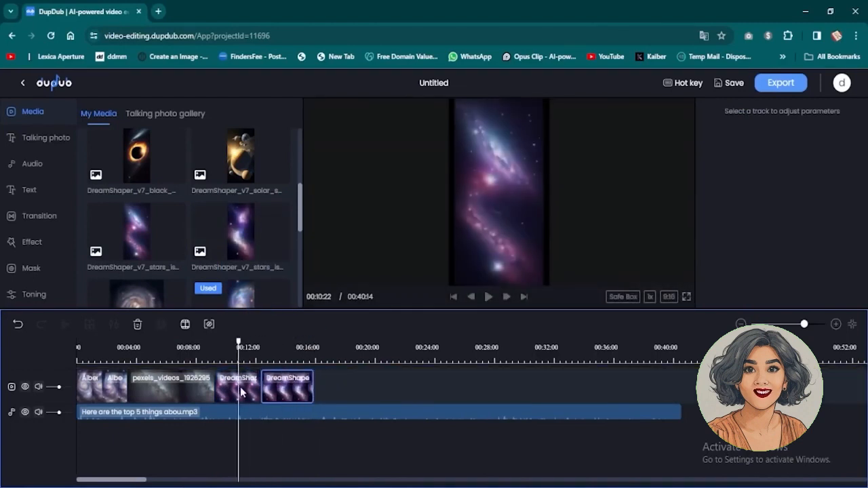
{"action": "left_click", "coordinate": [240, 387]}
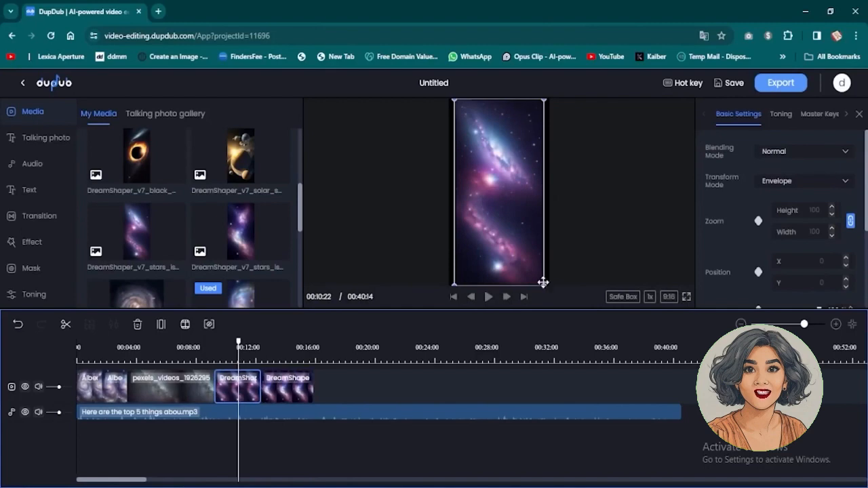
{"action": "left_click_drag", "start_coordinate": [543, 284], "coordinate": [569, 310]}
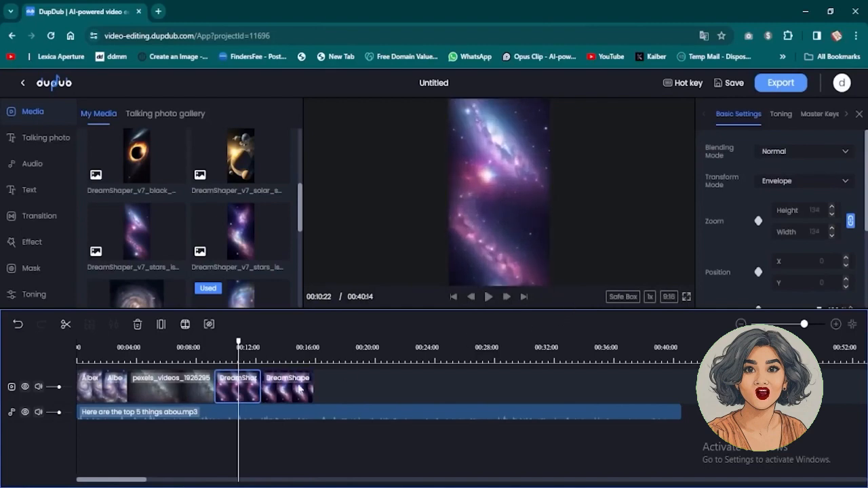
{"action": "left_click", "coordinate": [274, 356]}
{"action": "left_click", "coordinate": [288, 386]}
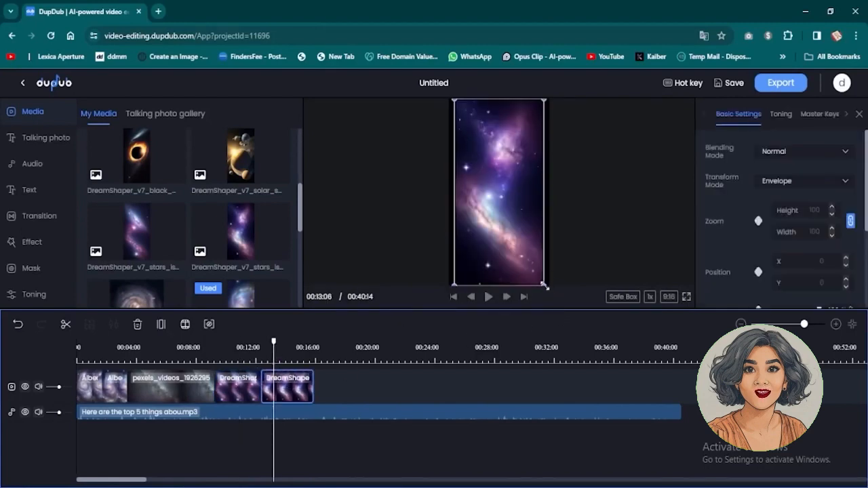
{"action": "left_click_drag", "start_coordinate": [543, 285], "coordinate": [558, 306]}
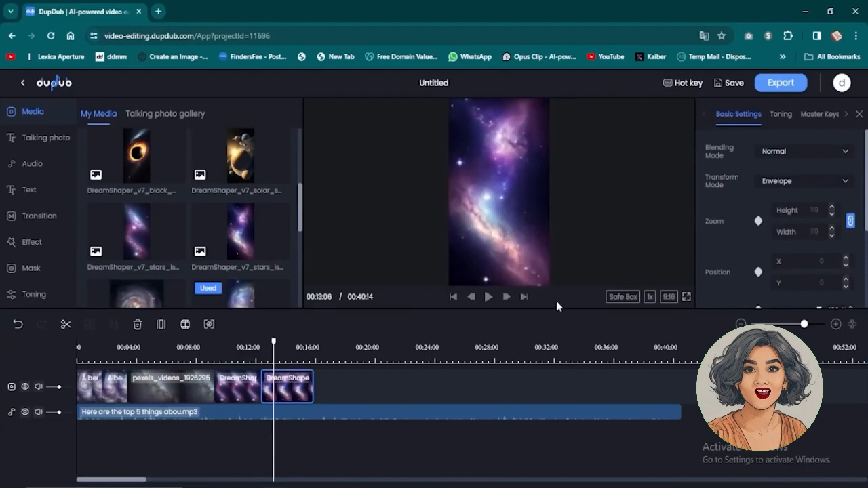
Add the pexels-zch-14618955 video after the second stars image and preview it against the voiceover
{"action": "scroll", "coordinate": [241, 237], "scroll_direction": "down", "scroll_amount": 5}
{"action": "left_click", "coordinate": [489, 297]}
{"action": "left_click", "coordinate": [489, 297]}
{"action": "scroll", "coordinate": [218, 253], "scroll_direction": "up", "scroll_amount": 7}
{"action": "scroll", "coordinate": [218, 252], "scroll_direction": "down", "scroll_amount": 6}
{"action": "left_click", "coordinate": [283, 251]}
{"action": "right_click", "coordinate": [444, 394]}
{"action": "left_click", "coordinate": [463, 257]}
{"action": "left_click_drag", "start_coordinate": [240, 197], "coordinate": [326, 387]}
{"action": "left_click", "coordinate": [489, 298]}
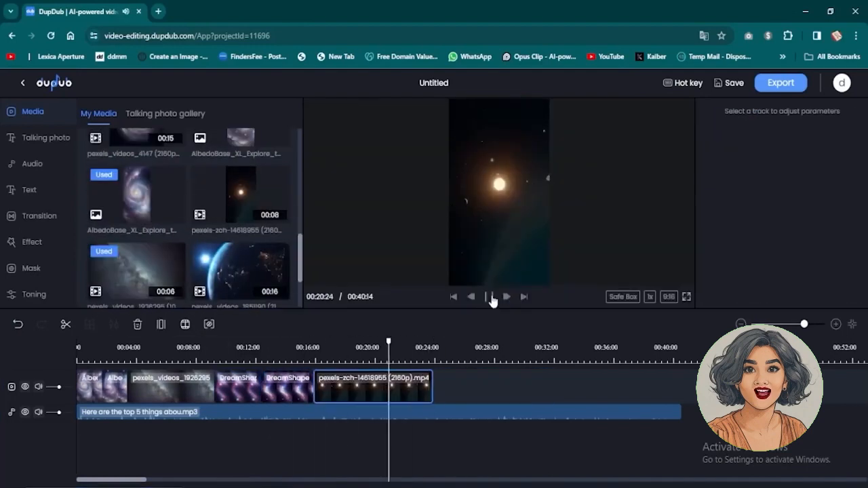
Add the DreamShaper solar system image and the pexels_videos_1851190 Earth clip, trimming the Earth clip to end at about 00:32:00
{"action": "scroll", "coordinate": [240, 223], "scroll_direction": "up", "scroll_amount": 4}
{"action": "left_click_drag", "start_coordinate": [241, 156], "coordinate": [423, 392]}
{"action": "scroll", "coordinate": [241, 224], "scroll_direction": "down", "scroll_amount": 5}
{"action": "left_click_drag", "start_coordinate": [240, 233], "coordinate": [522, 388]}
{"action": "left_click_drag", "start_coordinate": [729, 388], "coordinate": [548, 387]}
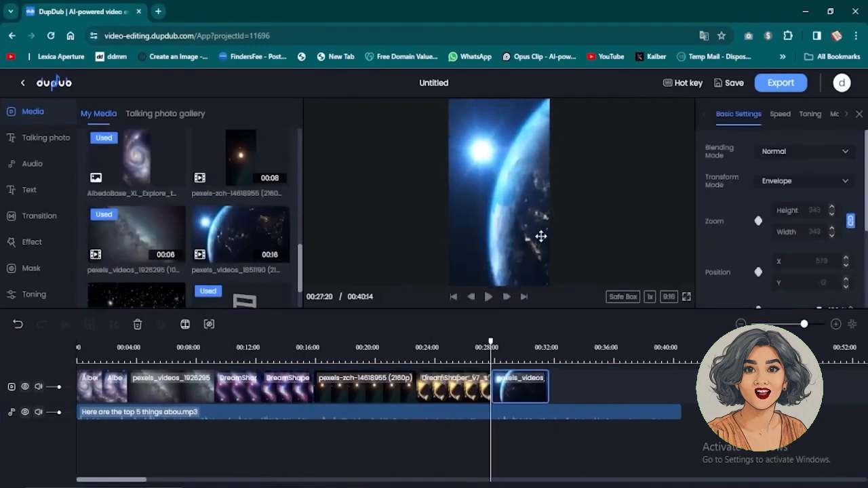
Place the black hole image at the end of the video track and insert the astronaut image between the shortened solar system image and Earth clip
{"action": "left_click", "coordinate": [490, 298]}
{"action": "scroll", "coordinate": [190, 237], "scroll_direction": "up", "scroll_amount": 8}
{"action": "left_click_drag", "start_coordinate": [137, 207], "coordinate": [626, 389]}
{"action": "left_click_drag", "start_coordinate": [490, 387], "coordinate": [451, 388]}
{"action": "left_click_drag", "start_coordinate": [128, 278], "coordinate": [471, 388]}
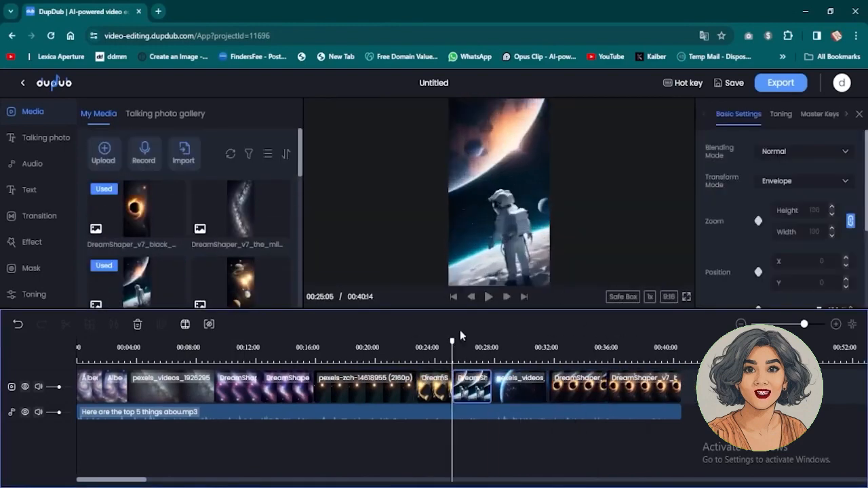
Return the playhead to the start of the timeline
{"action": "left_click", "coordinate": [651, 412]}
{"action": "left_click", "coordinate": [644, 388]}
{"action": "left_click_drag", "start_coordinate": [650, 343], "coordinate": [43, 360]}
{"action": "left_click", "coordinate": [32, 356]}
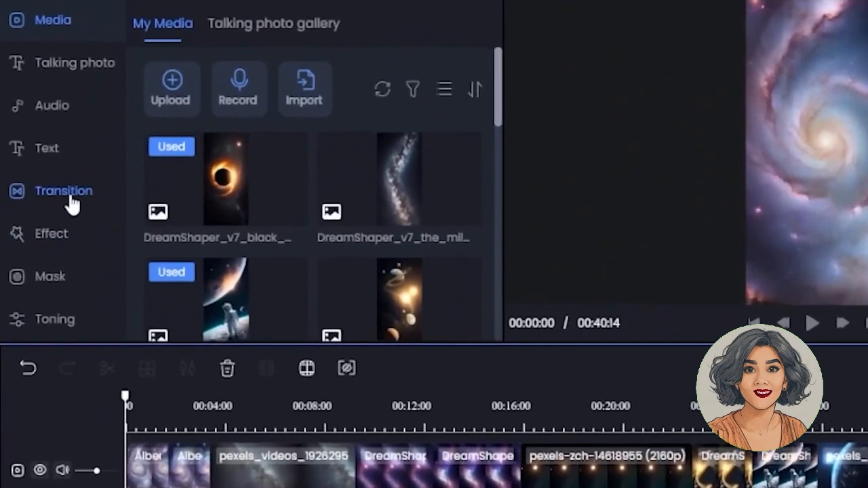
Browse the 2D transitions and place Film Burn 09 between the first two galaxy images
{"action": "left_click", "coordinate": [50, 194]}
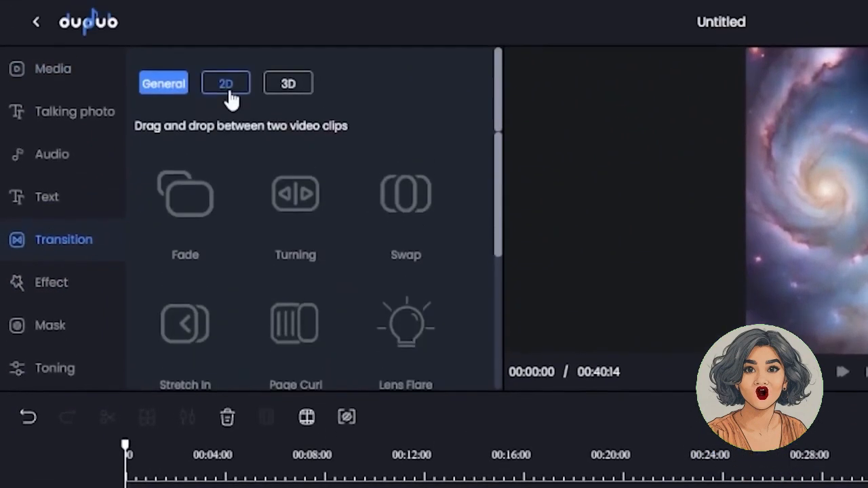
{"action": "left_click", "coordinate": [228, 84]}
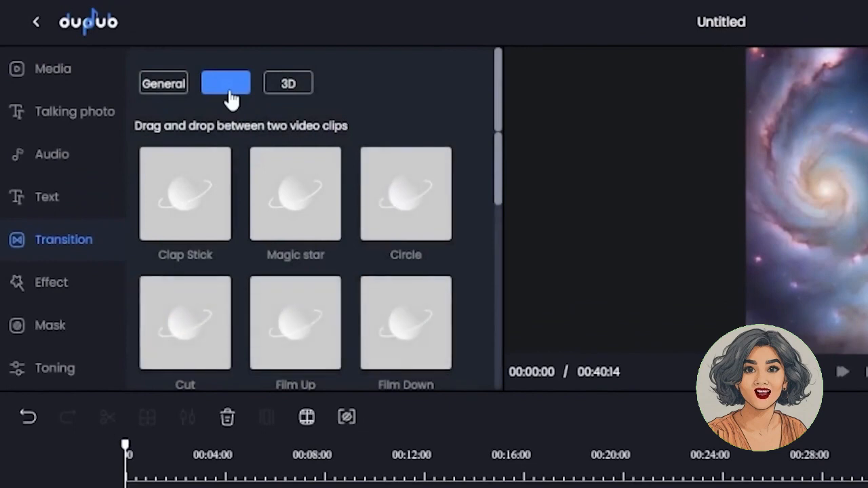
{"action": "scroll", "coordinate": [487, 224], "scroll_direction": "down", "scroll_amount": 5}
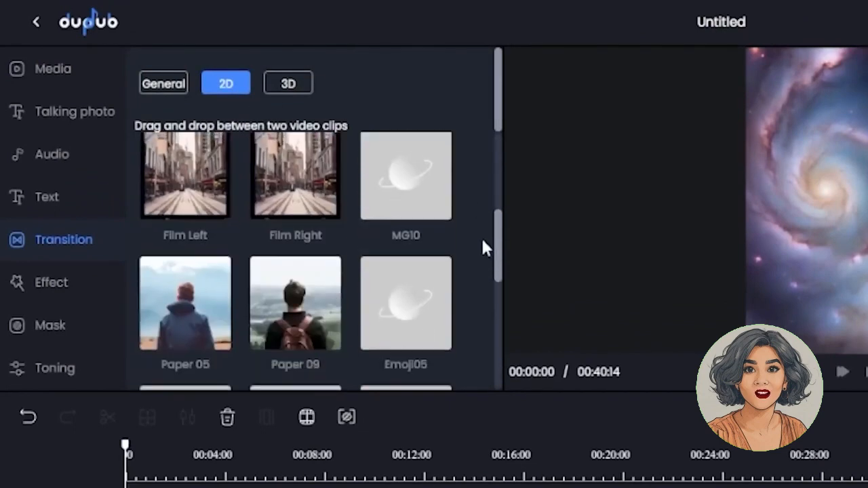
{"action": "scroll", "coordinate": [482, 240], "scroll_direction": "down", "scroll_amount": 8}
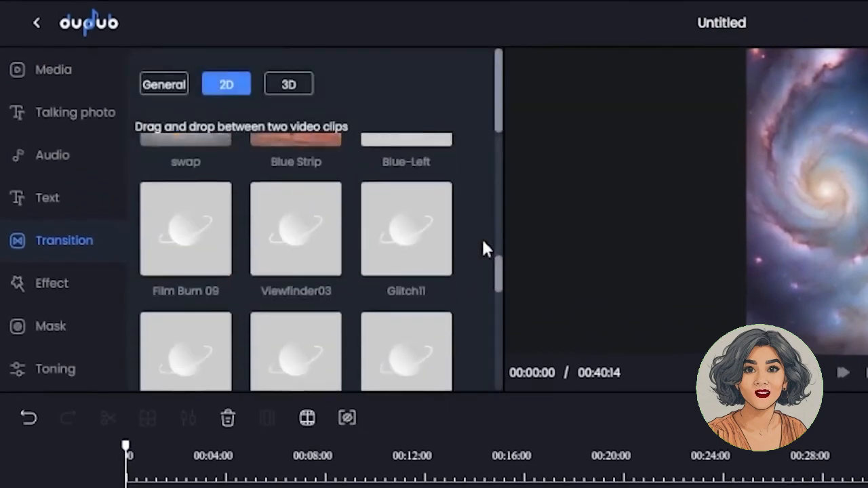
{"action": "scroll", "coordinate": [483, 248], "scroll_direction": "down", "scroll_amount": 2}
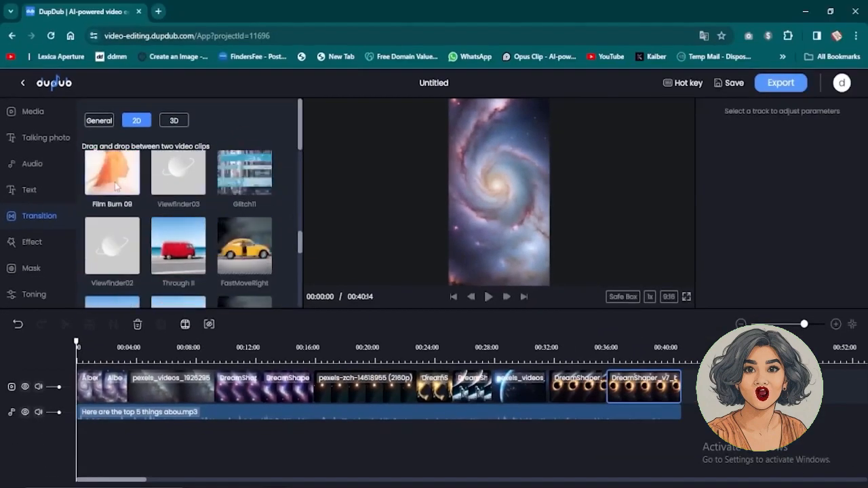
{"action": "scroll", "coordinate": [115, 186], "scroll_direction": "up", "scroll_amount": 1}
{"action": "mouse_move", "coordinate": [114, 220]}
{"action": "left_mouse_down"}
{"action": "mouse_move", "coordinate": [124, 369]}
{"action": "mouse_move", "coordinate": [102, 396]}
{"action": "left_mouse_up"}
Place the FastMoveLeft transition between the second galaxy image and the pexels_videos_1926295 clip
{"action": "scroll", "coordinate": [282, 227], "scroll_direction": "down", "scroll_amount": 1}
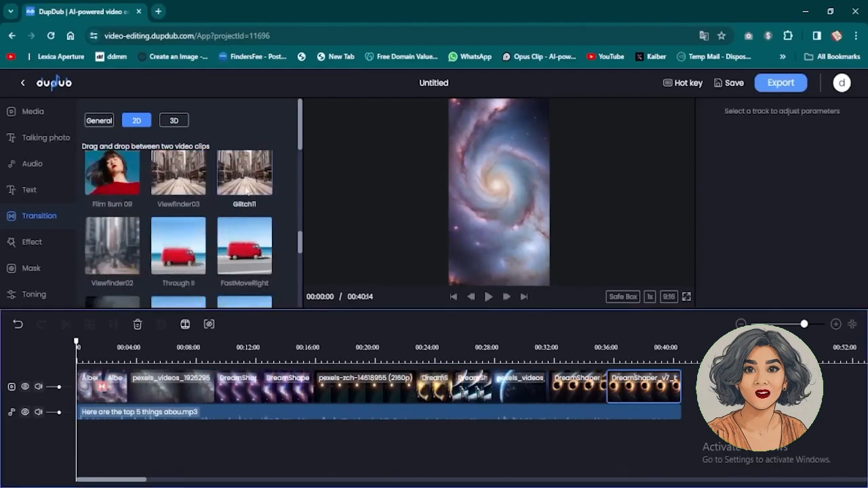
{"action": "scroll", "coordinate": [278, 226], "scroll_direction": "down", "scroll_amount": 1}
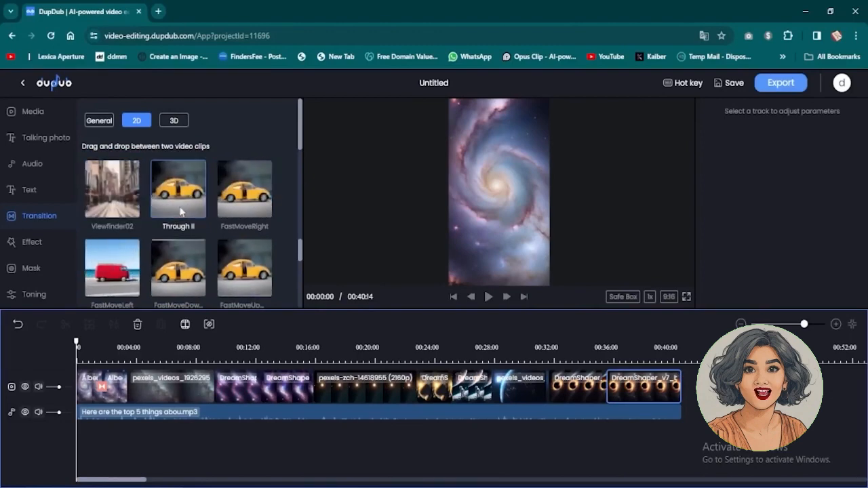
{"action": "left_click_drag", "start_coordinate": [107, 285], "coordinate": [126, 389]}
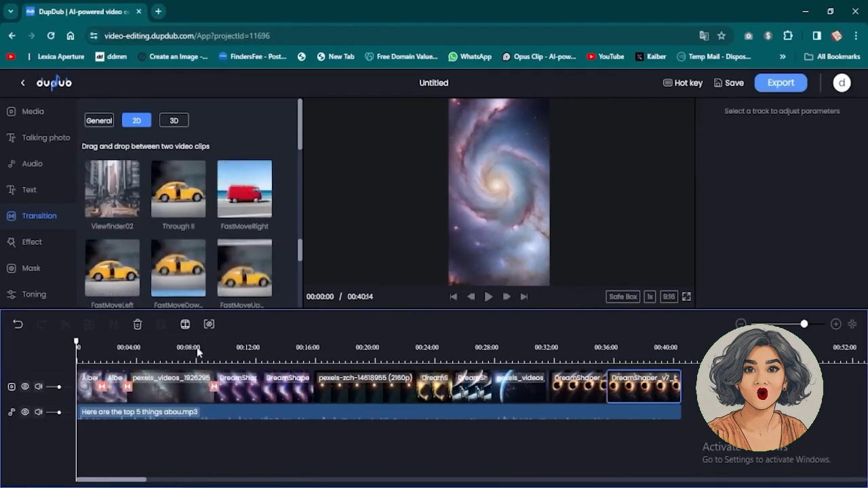
Place 2D transitions between the two purple galaxy images and at both ends of the pexels-zch-14618955 solar system clip
{"action": "scroll", "coordinate": [179, 252], "scroll_direction": "up", "scroll_amount": 1}
{"action": "mouse_move", "coordinate": [111, 179]}
{"action": "left_mouse_down"}
{"action": "mouse_move", "coordinate": [183, 319]}
{"action": "mouse_move", "coordinate": [263, 393]}
{"action": "left_mouse_up"}
{"action": "scroll", "coordinate": [262, 278], "scroll_direction": "down", "scroll_amount": 3}
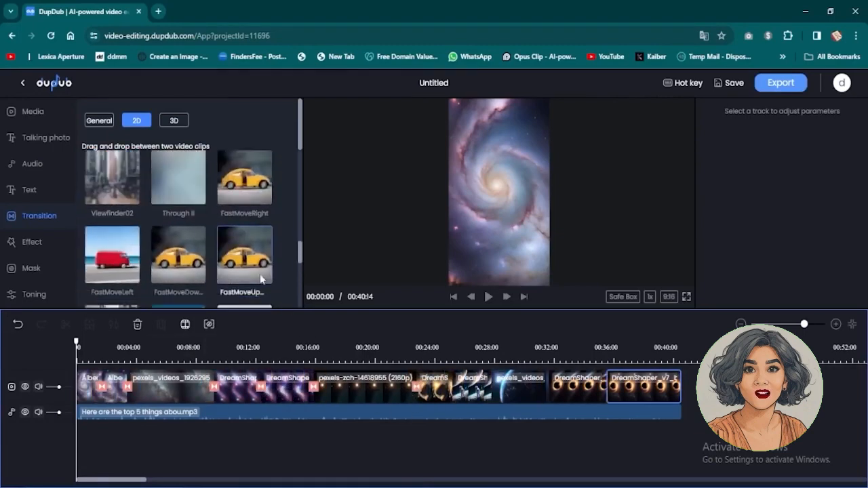
Place 2D transitions at the four remaining cuts, from the astronaut image through the Earth clip to the black hole images
{"action": "scroll", "coordinate": [261, 278], "scroll_direction": "down", "scroll_amount": 2}
{"action": "left_click_drag", "start_coordinate": [179, 237], "coordinate": [452, 387]}
{"action": "scroll", "coordinate": [273, 234], "scroll_direction": "up", "scroll_amount": 1}
{"action": "left_click_drag", "start_coordinate": [245, 223], "coordinate": [491, 387]}
{"action": "scroll", "coordinate": [250, 264], "scroll_direction": "up", "scroll_amount": 1}
{"action": "left_click_drag", "start_coordinate": [246, 268], "coordinate": [547, 388]}
{"action": "scroll", "coordinate": [167, 235], "scroll_direction": "up", "scroll_amount": 1}
{"action": "left_click_drag", "start_coordinate": [167, 234], "coordinate": [606, 387]}
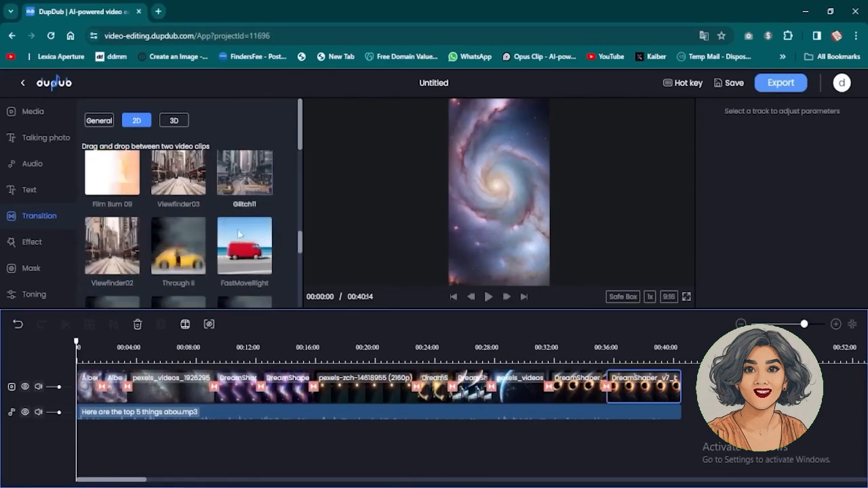
Preview the assembled video and add the Sunset01 effect over the Earth clip
{"action": "left_click", "coordinate": [488, 296]}
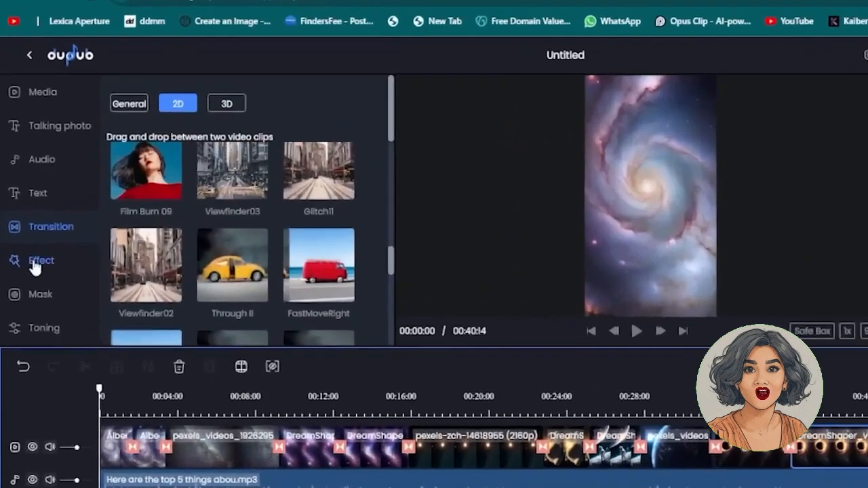
{"action": "left_click", "coordinate": [32, 242]}
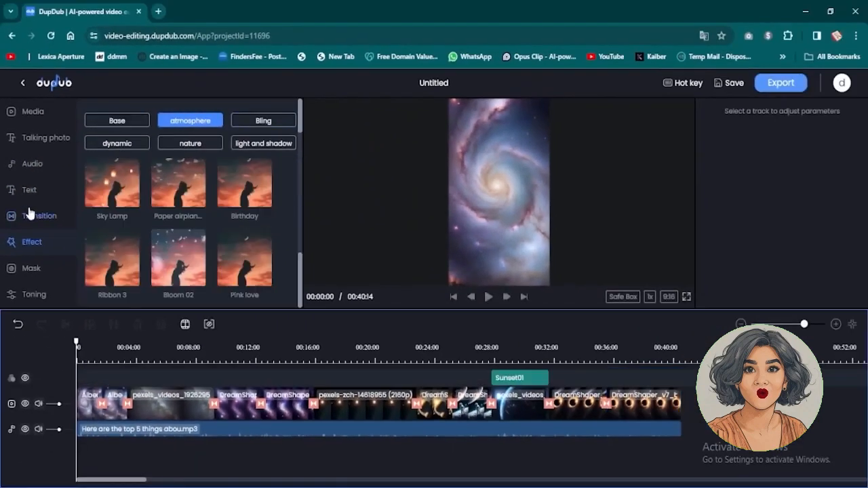
Generate English AI subtitles by transcribing the video's voiceover
{"action": "left_click", "coordinate": [31, 191]}
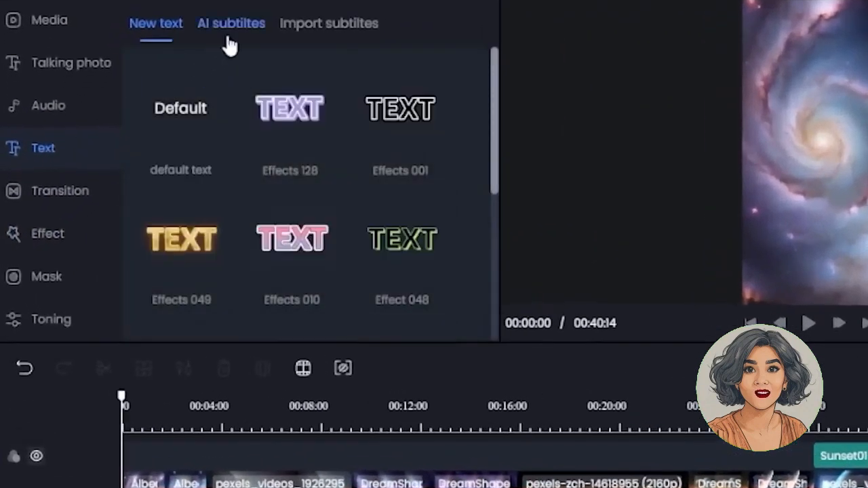
{"action": "left_click", "coordinate": [242, 28]}
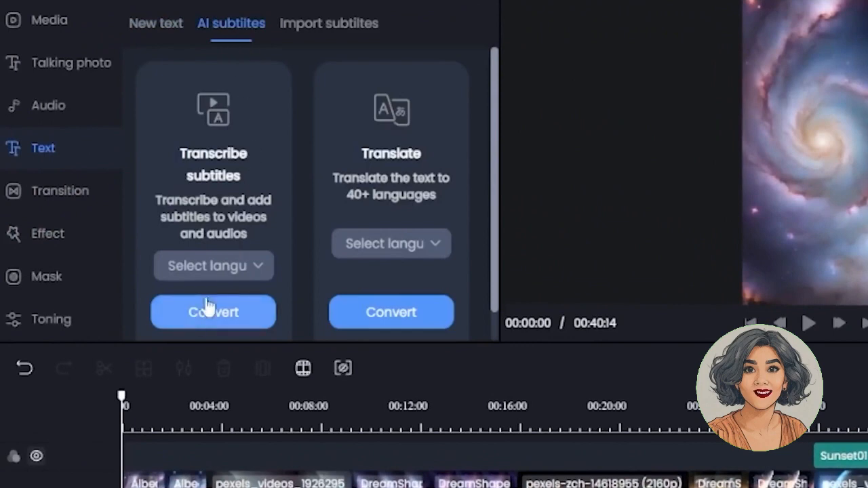
{"action": "left_click", "coordinate": [230, 271]}
{"action": "scroll", "coordinate": [227, 373], "scroll_direction": "down", "scroll_amount": 5}
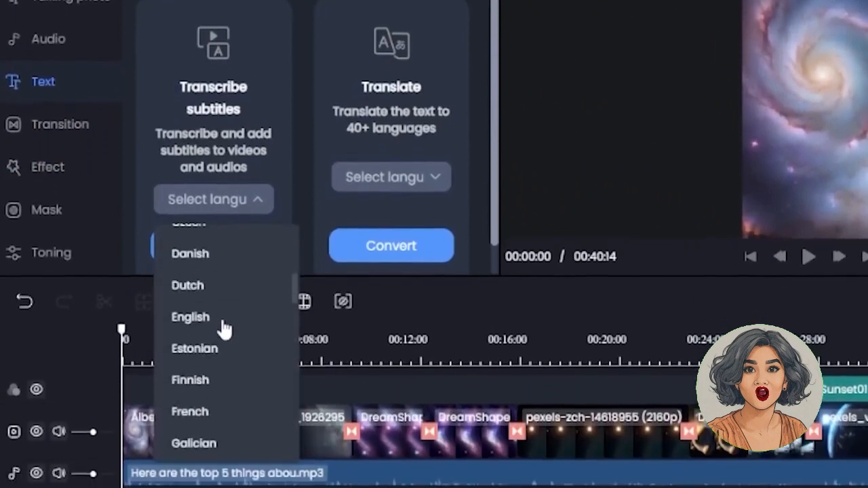
{"action": "left_click", "coordinate": [203, 317]}
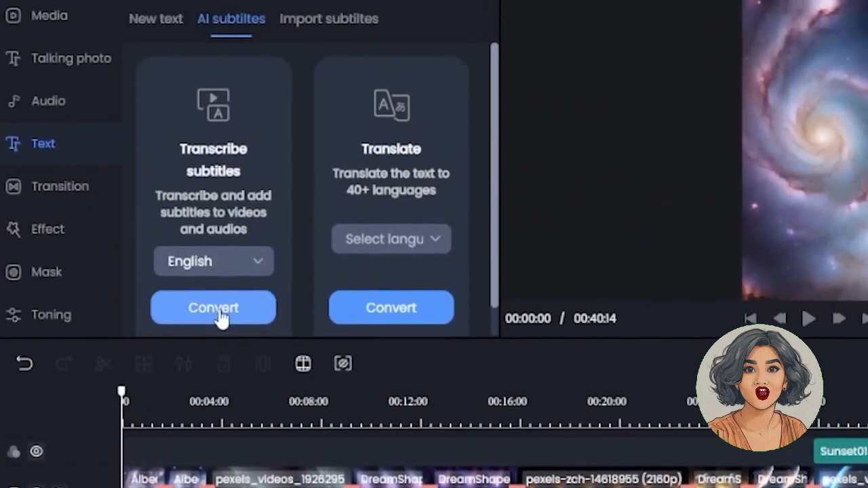
{"action": "left_click", "coordinate": [222, 313]}
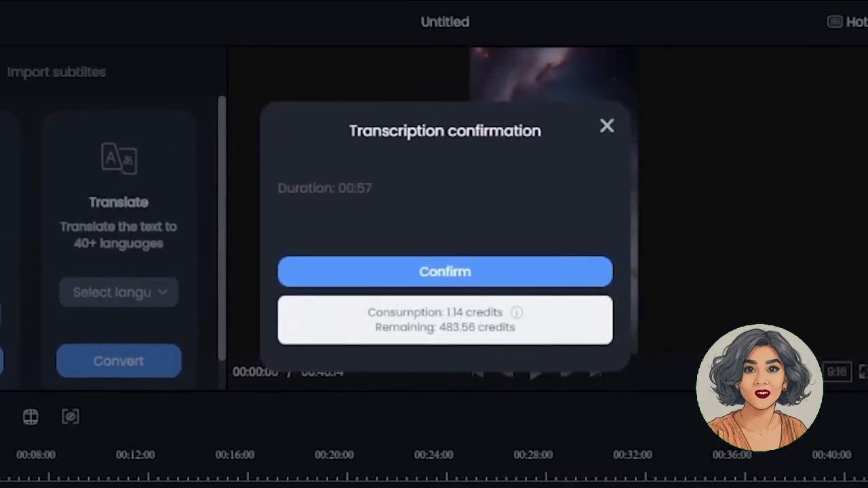
{"action": "left_click", "coordinate": [444, 279]}
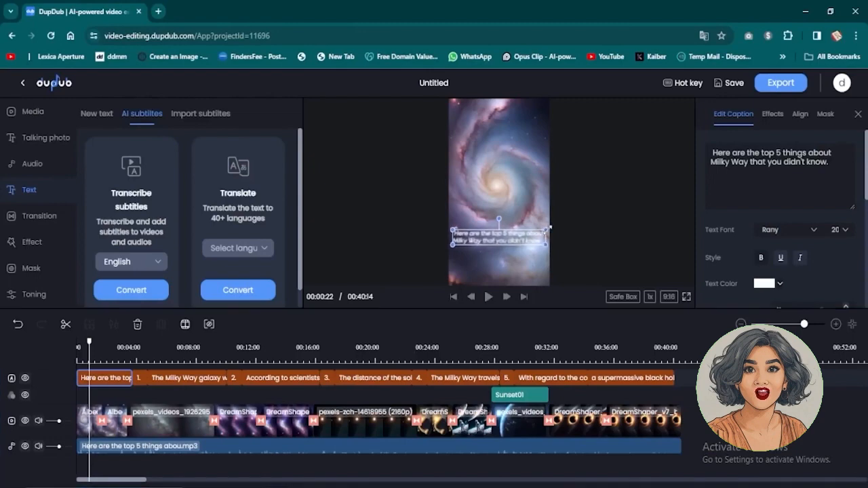
Set the captions' font to Italiana-Regular and try a text shadow on the first caption before switching it off
{"action": "left_click", "coordinate": [794, 234]}
{"action": "left_click", "coordinate": [790, 284]}
{"action": "scroll", "coordinate": [757, 272], "scroll_direction": "down", "scroll_amount": 5}
{"action": "left_click", "coordinate": [709, 221]}
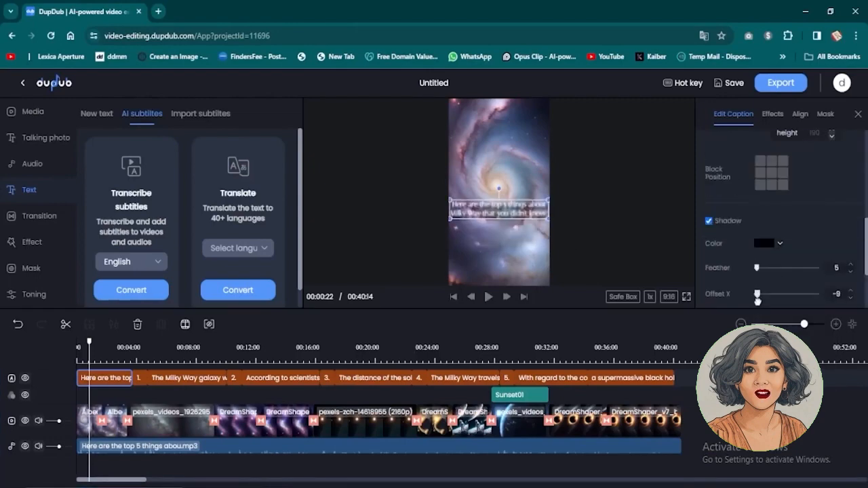
{"action": "left_click", "coordinate": [709, 221]}
{"action": "left_click", "coordinate": [708, 254]}
{"action": "scroll", "coordinate": [748, 252], "scroll_direction": "up", "scroll_amount": 2}
{"action": "scroll", "coordinate": [747, 253], "scroll_direction": "down", "scroll_amount": 1}
Adjust the size and placement of the captions "1." and "The Milky Way galaxy" and play them back
{"action": "left_click", "coordinate": [149, 347]}
{"action": "left_click", "coordinate": [142, 377]}
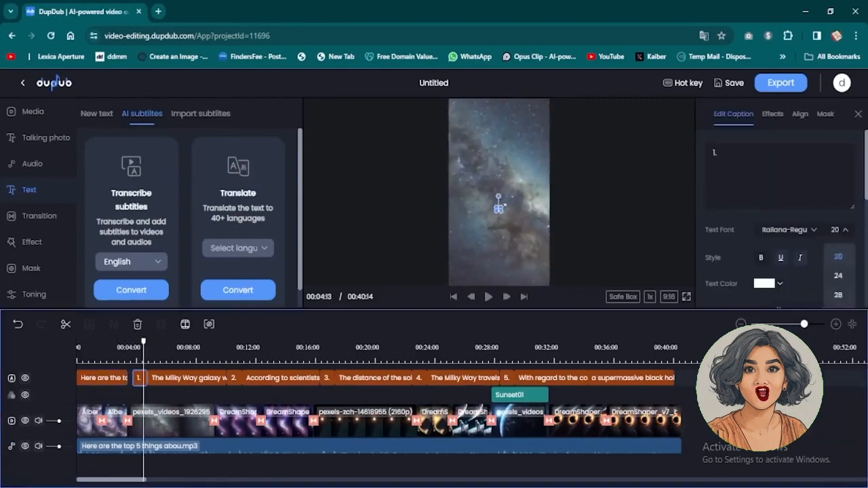
{"action": "left_click", "coordinate": [156, 377]}
{"action": "left_click_drag", "start_coordinate": [509, 202], "coordinate": [492, 214]}
{"action": "left_click", "coordinate": [800, 114]}
{"action": "left_click", "coordinate": [488, 297]}
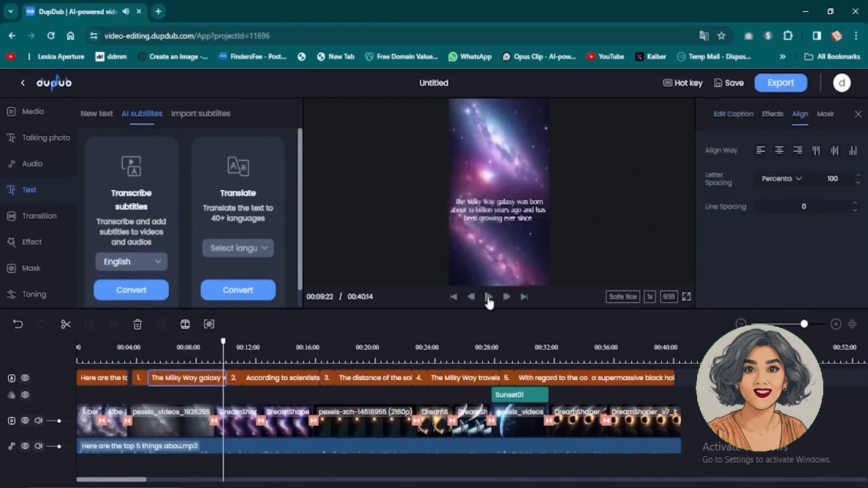
Choose a text effect for the "The Milky Way galaxy" caption and shorten its end on the timeline
{"action": "left_click", "coordinate": [772, 114]}
{"action": "scroll", "coordinate": [780, 224], "scroll_direction": "down", "scroll_amount": 3}
{"action": "left_click", "coordinate": [796, 227]}
{"action": "left_click", "coordinate": [200, 347]}
{"action": "left_click", "coordinate": [797, 197]}
Fit the "According to scientists" caption within the frame and trim its end to the start of the solar system clip
{"action": "left_click", "coordinate": [238, 347]}
{"action": "left_click", "coordinate": [234, 377]}
{"action": "left_click", "coordinate": [250, 347]}
{"action": "left_click", "coordinate": [271, 377]}
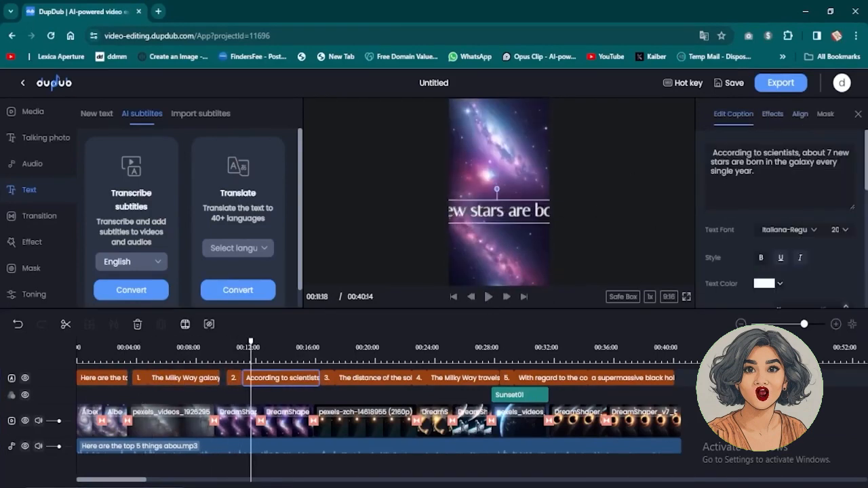
{"action": "left_click", "coordinate": [712, 162]}
{"action": "left_click", "coordinate": [686, 297]}
{"action": "key", "text": "Escape"}
{"action": "left_click_drag", "start_coordinate": [485, 212], "coordinate": [499, 213]}
{"action": "left_click", "coordinate": [488, 297]}
{"action": "left_click_drag", "start_coordinate": [318, 378], "coordinate": [314, 377]}
Adjust the "3." and "The distance of the sol" captions on the solar system clip and play them back
{"action": "left_click", "coordinate": [326, 347]}
{"action": "left_click", "coordinate": [327, 377]}
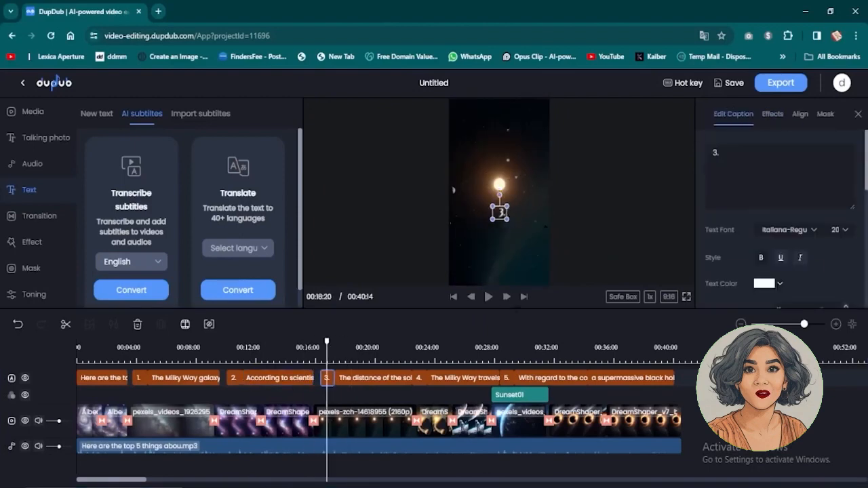
{"action": "left_click", "coordinate": [342, 347]}
{"action": "left_click", "coordinate": [370, 377]}
{"action": "mouse_move", "coordinate": [508, 211]}
{"action": "left_mouse_down"}
{"action": "mouse_move", "coordinate": [451, 211]}
{"action": "mouse_move", "coordinate": [524, 217]}
{"action": "left_mouse_up"}
{"action": "left_click", "coordinate": [488, 297]}
Check the text effects for the "The Milky Way travels" caption and play it back
{"action": "left_click", "coordinate": [434, 347]}
{"action": "left_click", "coordinate": [465, 378]}
{"action": "left_click", "coordinate": [772, 114]}
{"action": "left_click", "coordinate": [488, 297]}
Move the "5." caption to just after the "With regard to" caption and play back that section
{"action": "left_click", "coordinate": [498, 344]}
{"action": "left_click", "coordinate": [507, 379]}
{"action": "left_click", "coordinate": [536, 376]}
{"action": "left_click", "coordinate": [772, 114]}
{"action": "left_click_drag", "start_coordinate": [507, 381], "coordinate": [565, 377]}
{"action": "left_click", "coordinate": [489, 293]}
Delete the Sunset01 effect above the Earth clip and resume playback
{"action": "left_click", "coordinate": [520, 391]}
{"action": "key", "text": "Delete"}
{"action": "left_click", "coordinate": [489, 293]}
Edit the final caption so its text begins with "the galaxy's central core has" and play back the black hole section
{"action": "left_click", "coordinate": [587, 345]}
{"action": "left_click", "coordinate": [614, 377]}
{"action": "type", "text": "the galaxy's central core has"}
{"action": "left_click", "coordinate": [773, 114]}
{"action": "left_click", "coordinate": [558, 346]}
{"action": "left_click", "coordinate": [489, 294]}
{"action": "left_click", "coordinate": [595, 379]}
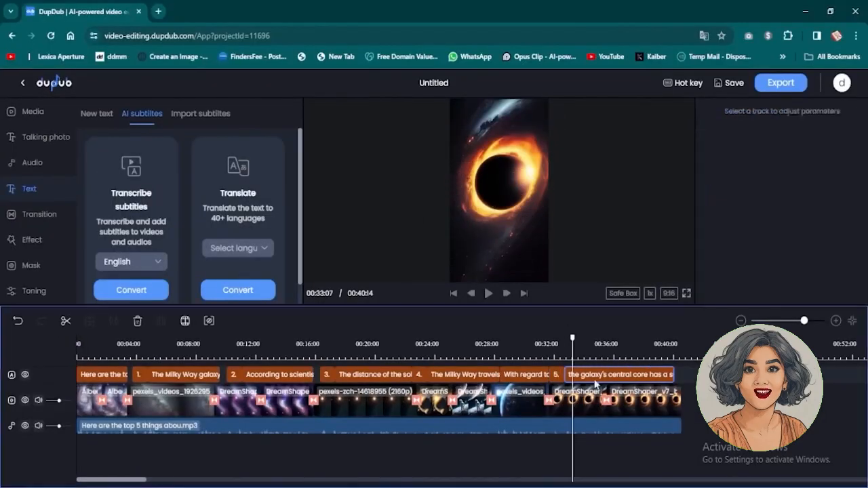
Resize the final caption in the preview and extend its end to the end of the video
{"action": "left_click_drag", "start_coordinate": [538, 240], "coordinate": [523, 230]}
{"action": "left_click", "coordinate": [488, 293]}
{"action": "left_click_drag", "start_coordinate": [673, 375], "coordinate": [681, 375]}
Replay the captioned video from the start and examine the text effects of the "1." caption
{"action": "left_click", "coordinate": [79, 344]}
{"action": "left_click", "coordinate": [488, 294]}
{"action": "left_click", "coordinate": [488, 294]}
{"action": "left_click", "coordinate": [140, 375]}
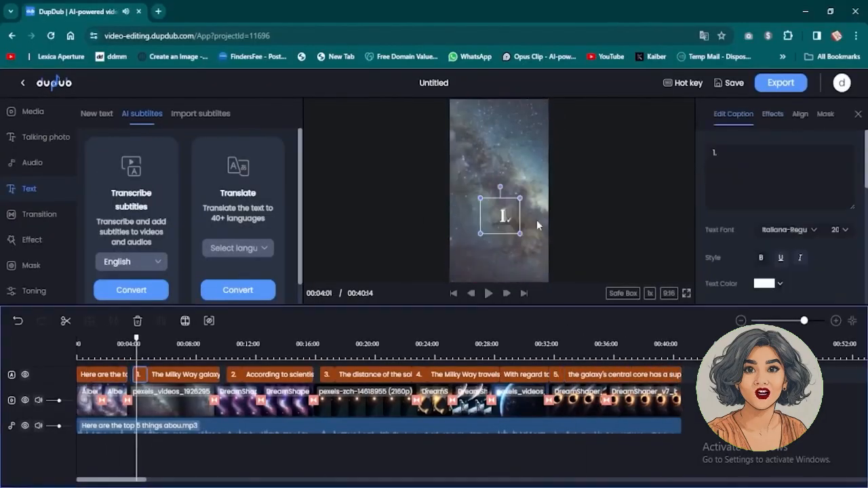
{"action": "left_click", "coordinate": [772, 114]}
{"action": "left_click", "coordinate": [489, 294]}
{"action": "left_click", "coordinate": [488, 293]}
{"action": "left_click", "coordinate": [143, 345]}
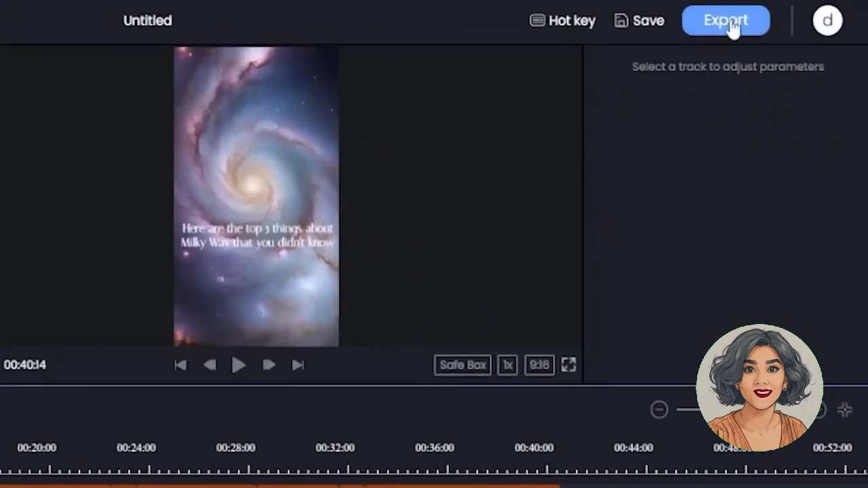
Export the captioned video as a 1080p MP4 at 30 FPS
{"action": "left_click", "coordinate": [729, 21]}
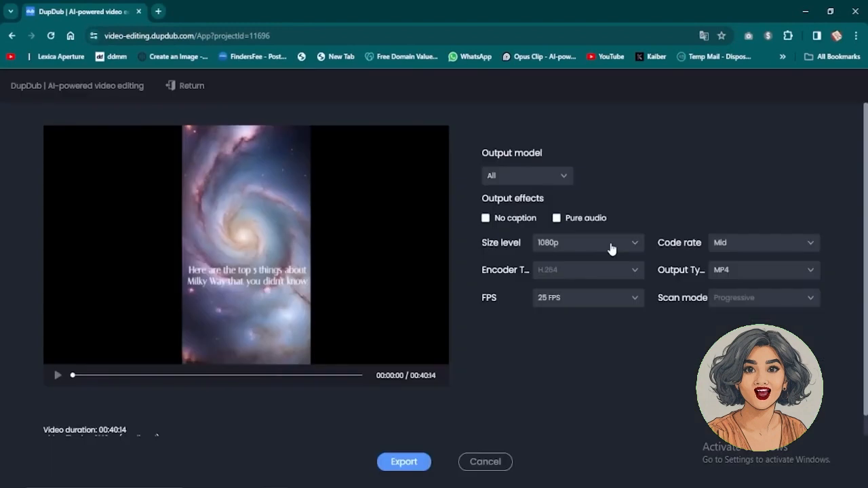
{"action": "left_click", "coordinate": [615, 244]}
{"action": "left_click", "coordinate": [634, 305]}
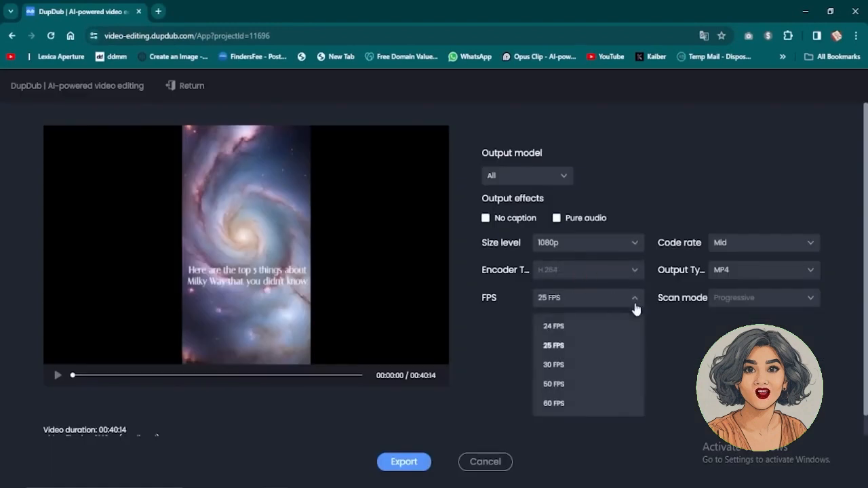
{"action": "left_click", "coordinate": [608, 366]}
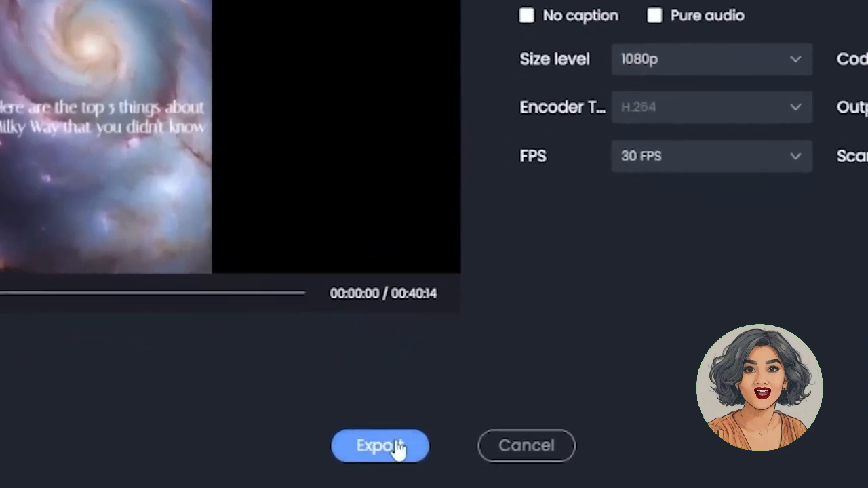
{"action": "left_click", "coordinate": [397, 448]}
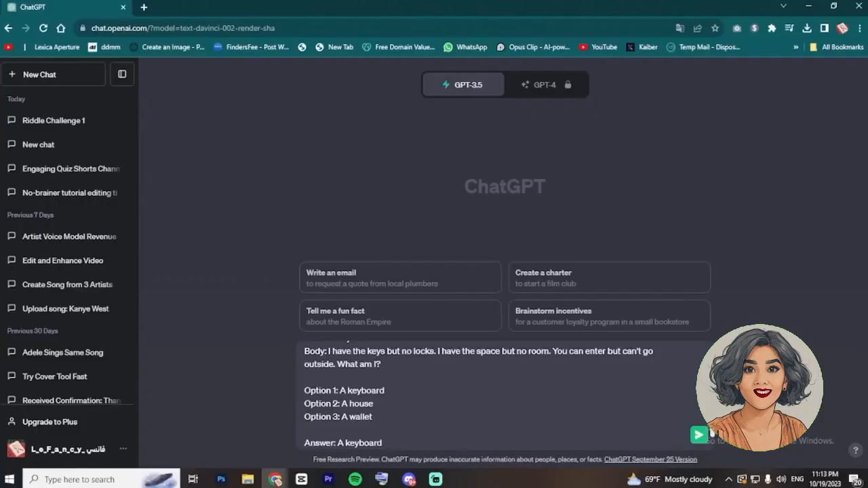
In ChatGPT, review and submit the prompt for 10 riddles with a title, hook, body, three options and an answer
{"action": "scroll", "coordinate": [711, 433], "scroll_direction": "up", "scroll_amount": 5}
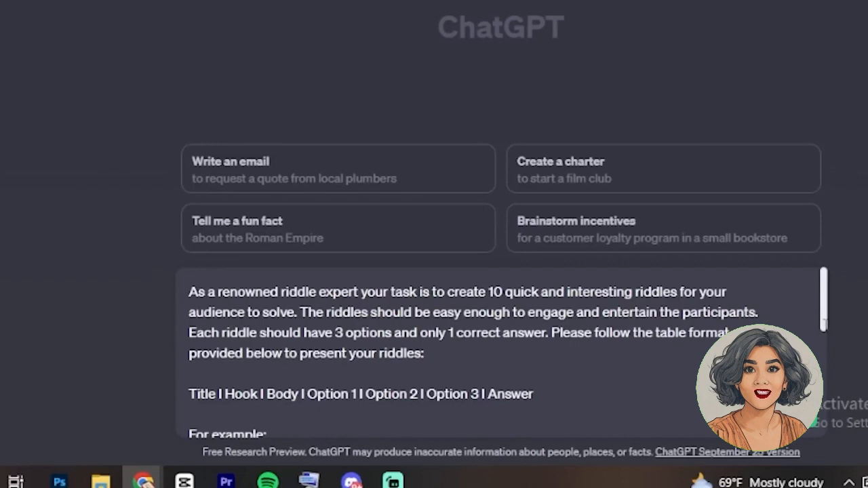
{"action": "left_click_drag", "start_coordinate": [825, 324], "coordinate": [846, 373]}
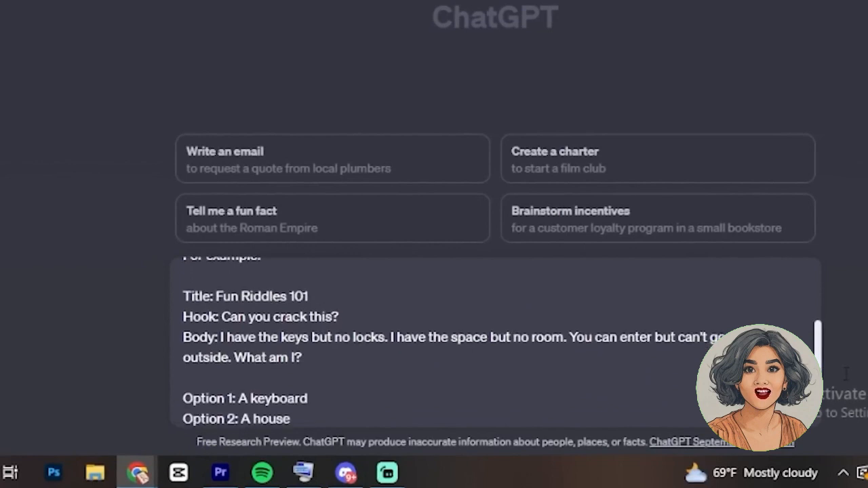
{"action": "left_click_drag", "start_coordinate": [846, 374], "coordinate": [843, 421]}
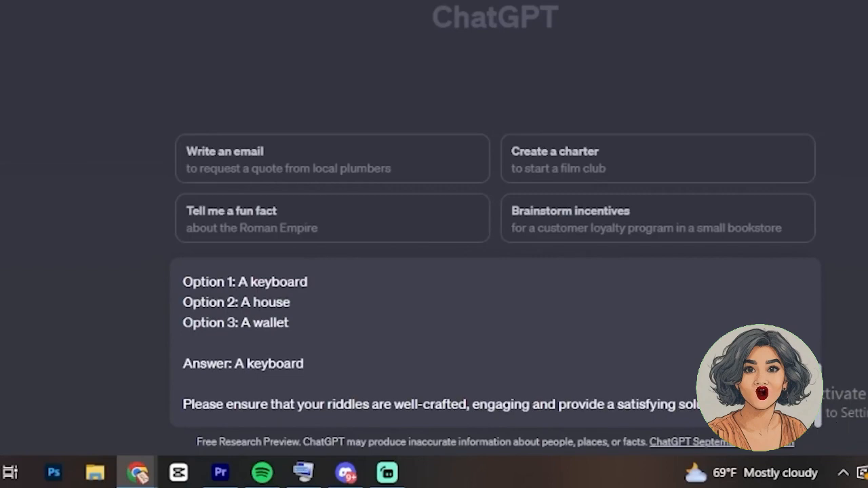
{"action": "key", "text": "Return"}
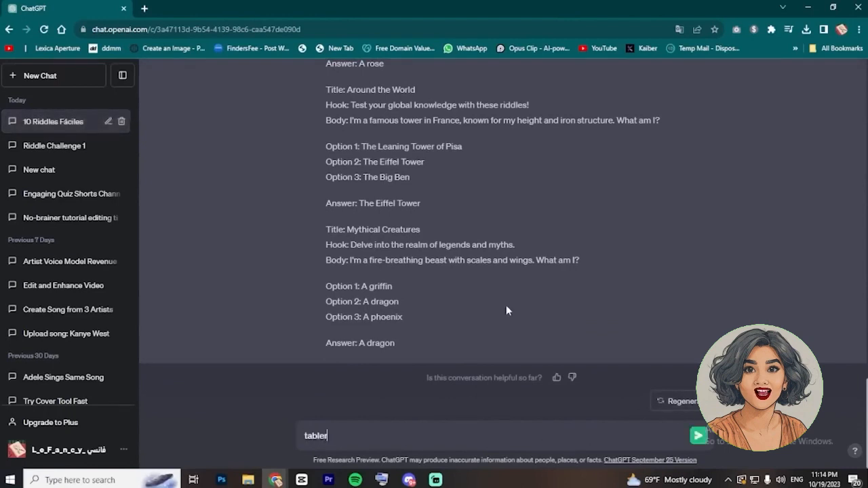
Ask for the riddles as a table, request more with "continue", and look back through the generated rows
{"action": "key", "text": "BackSpace"}
{"action": "key", "text": "Return"}
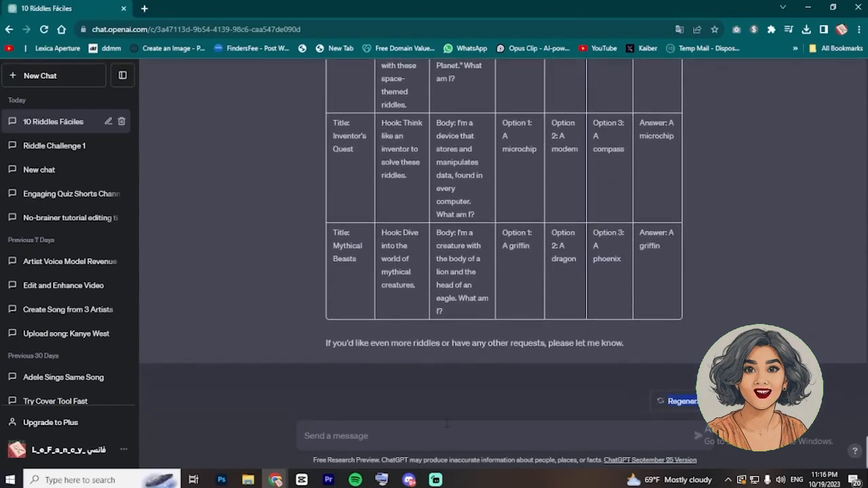
{"action": "key", "text": "Return"}
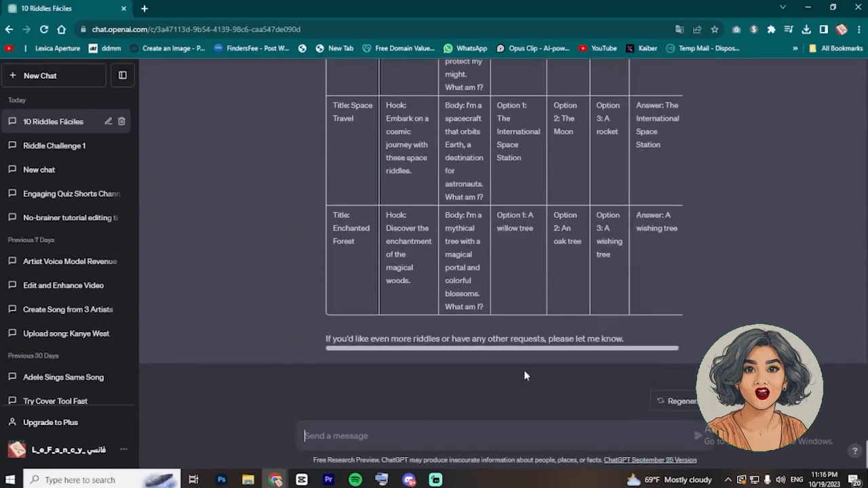
{"action": "type", "text": "continue"}
{"action": "key", "text": "Return"}
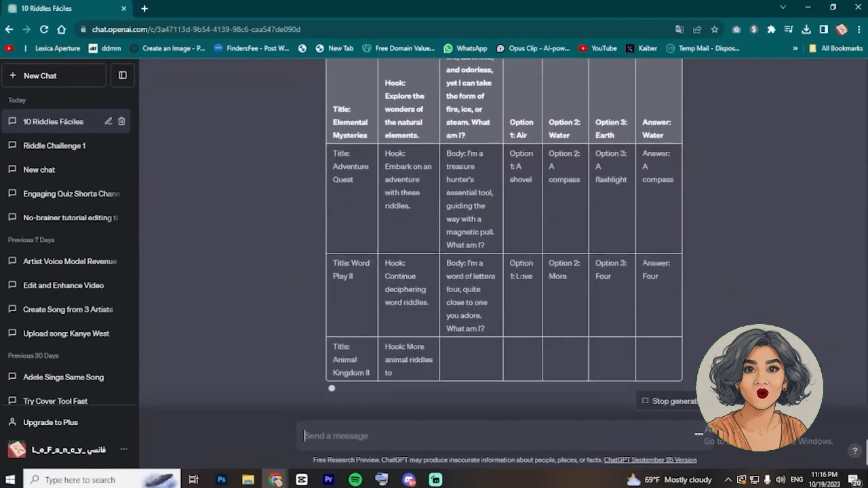
{"action": "left_click_drag", "start_coordinate": [866, 456], "coordinate": [865, 227]}
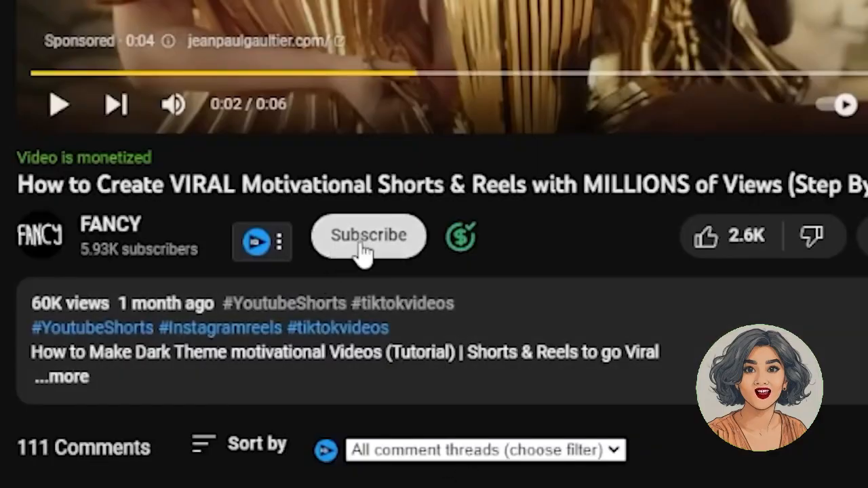
On YouTube, subscribe to the FANCY channel and set its notifications to All
{"action": "left_click", "coordinate": [366, 253]}
{"action": "left_click", "coordinate": [342, 251]}
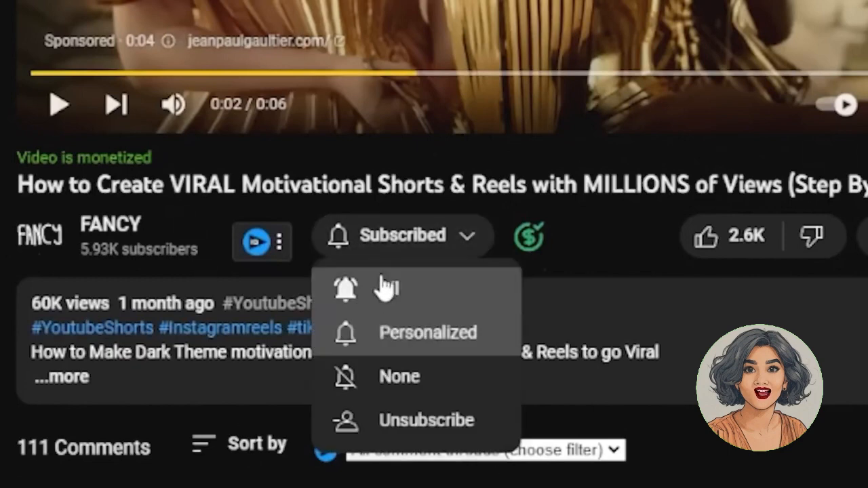
{"action": "left_click", "coordinate": [387, 293]}
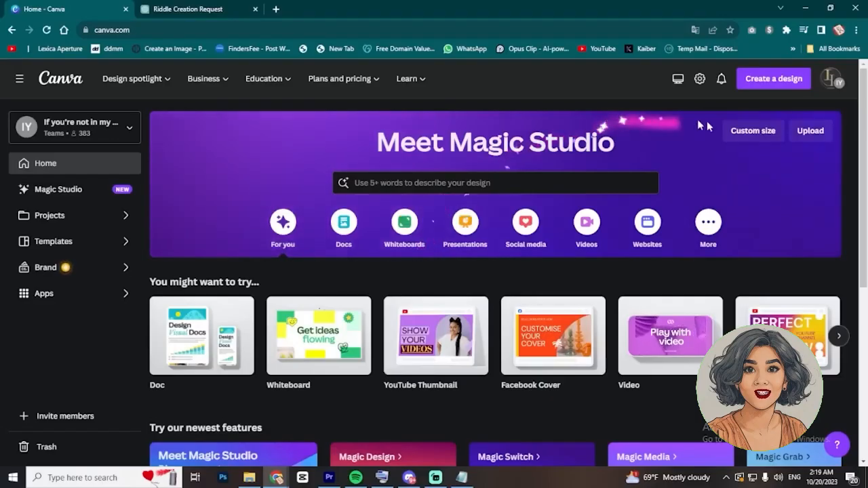
In Canva, create a blank YouTube Shorts design and open the elements library
{"action": "left_click", "coordinate": [779, 83]}
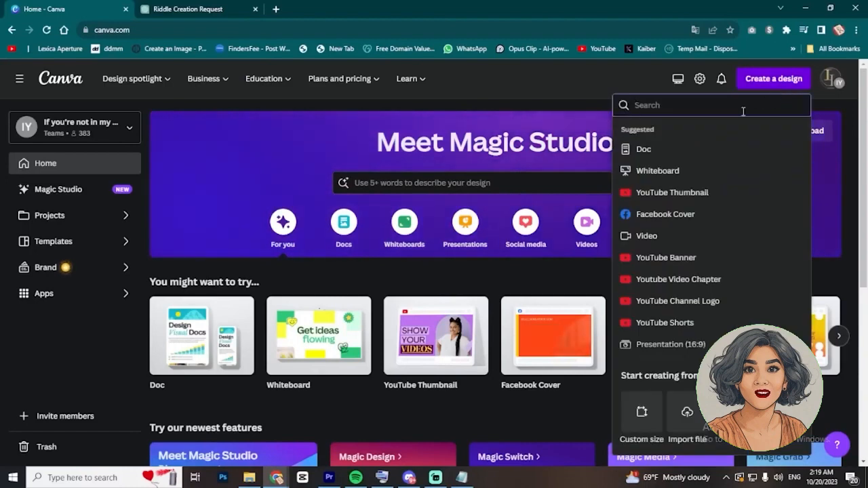
{"action": "left_click", "coordinate": [687, 323]}
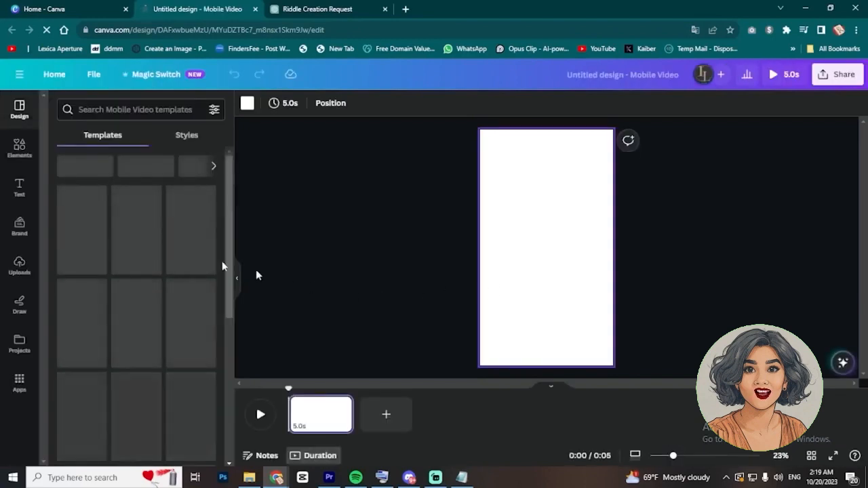
{"action": "left_click", "coordinate": [20, 149]}
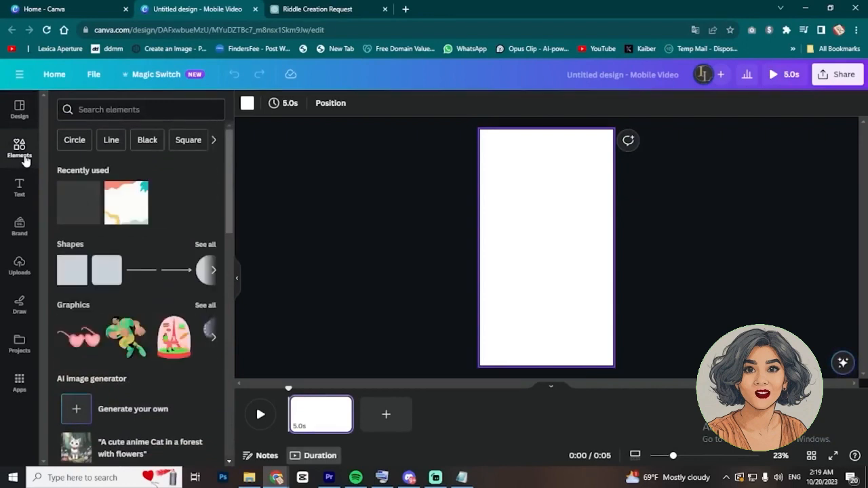
Add the recently used colourful wavy-edged background graphic and enlarge it to cover the whole vertical page
{"action": "left_click", "coordinate": [110, 214]}
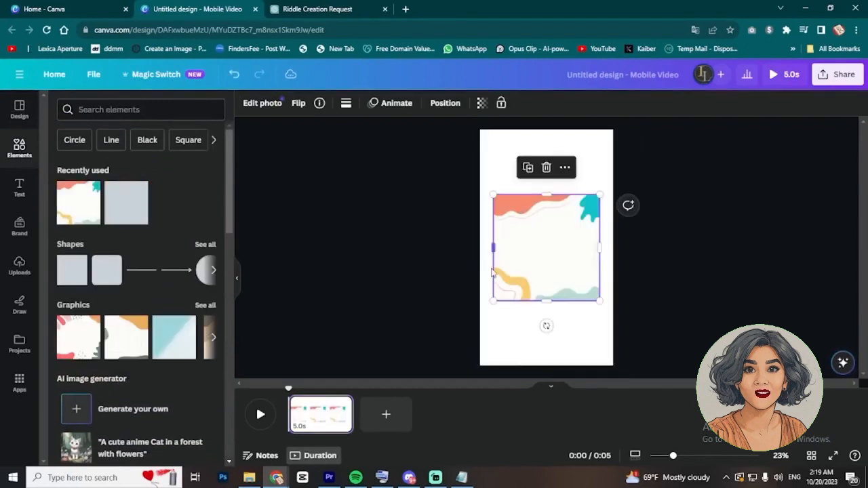
{"action": "left_click_drag", "start_coordinate": [551, 224], "coordinate": [531, 152]}
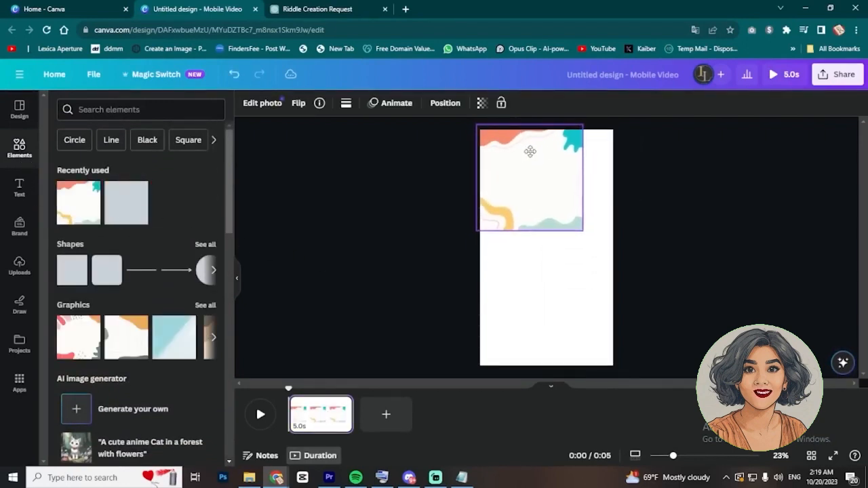
{"action": "left_click_drag", "start_coordinate": [580, 229], "coordinate": [652, 300]}
{"action": "left_click_drag", "start_coordinate": [567, 301], "coordinate": [562, 370]}
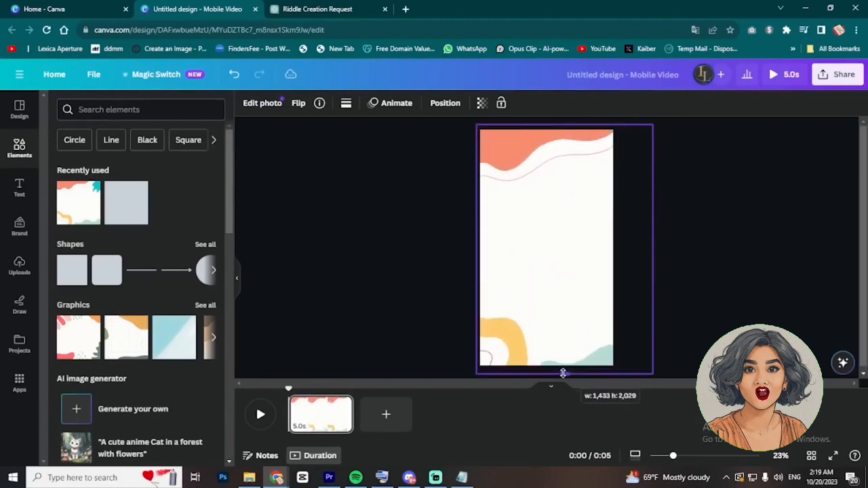
{"action": "left_click_drag", "start_coordinate": [570, 321], "coordinate": [570, 320]}
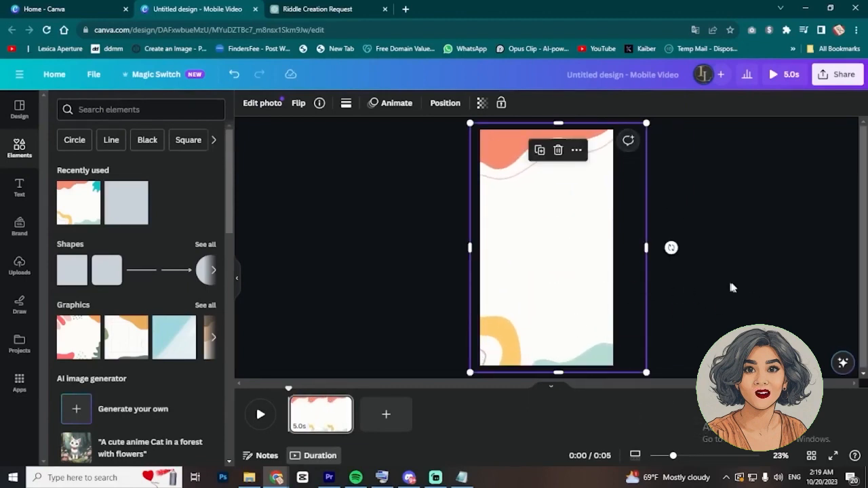
{"action": "left_click", "coordinate": [700, 289]}
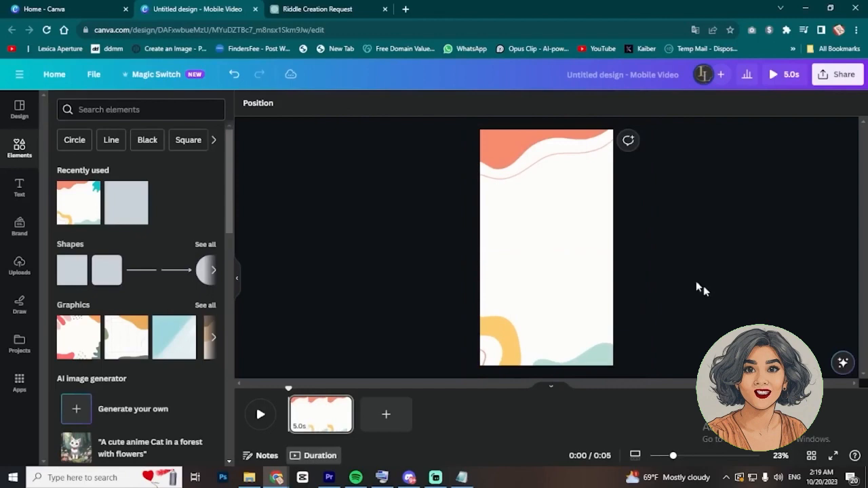
Add a heading reading "Animal Riddles", copied from the title in the ChatGPT table, and place it near the page's upper edge
{"action": "left_click", "coordinate": [19, 188]}
{"action": "left_click", "coordinate": [118, 216]}
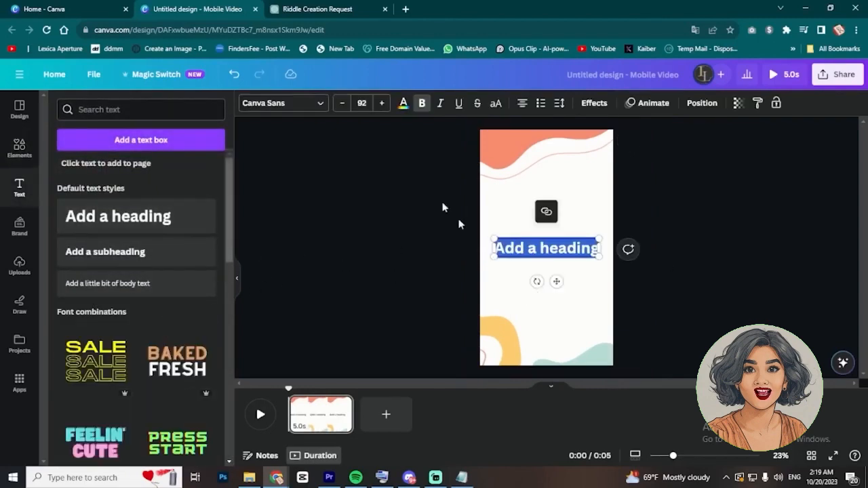
{"action": "left_click", "coordinate": [337, 6]}
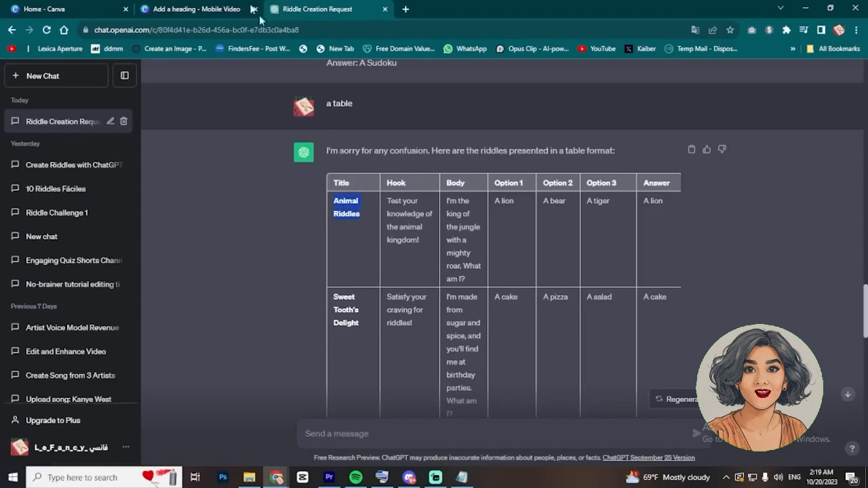
{"action": "left_click", "coordinate": [245, 9]}
{"action": "type", "text": "Animal Riddles"}
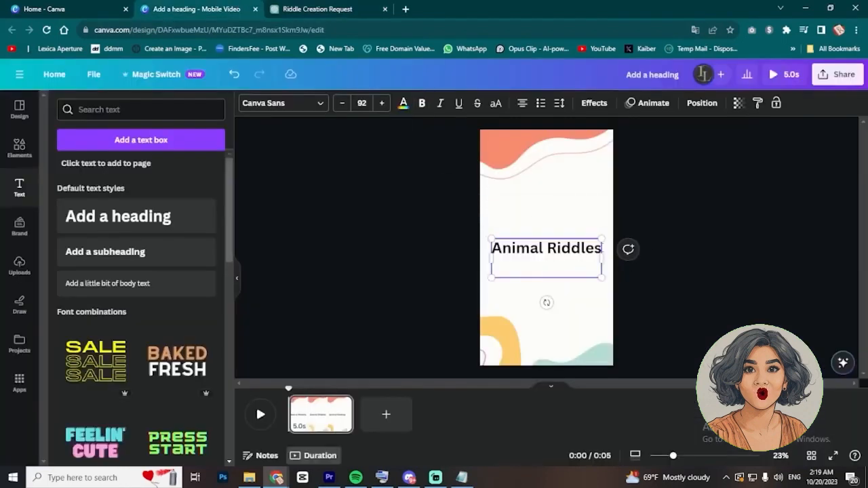
{"action": "left_click", "coordinate": [617, 265]}
{"action": "left_click", "coordinate": [534, 250]}
{"action": "left_click_drag", "start_coordinate": [534, 249], "coordinate": [534, 156]}
Change the font of the whole "Animal Riddles" title to Archivo Black
{"action": "double_click", "coordinate": [534, 157]}
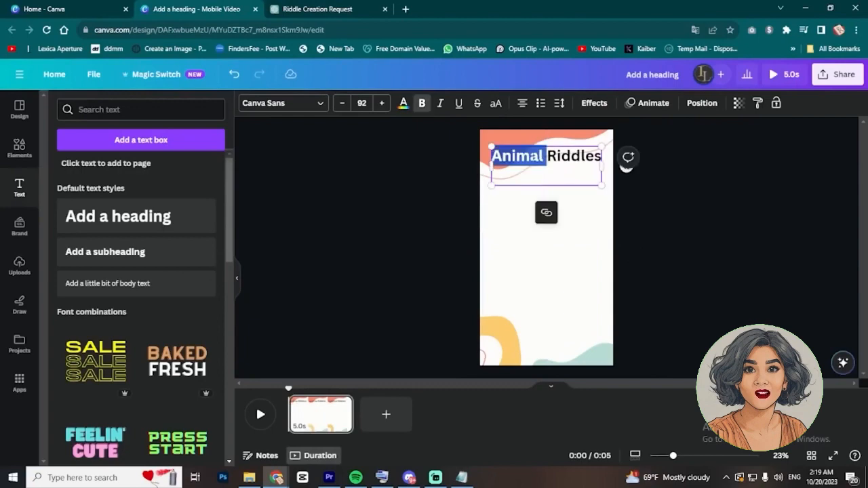
{"action": "key", "text": "ctrl+a"}
{"action": "left_click", "coordinate": [283, 103]}
{"action": "scroll", "coordinate": [130, 355], "scroll_direction": "down", "scroll_amount": 1}
{"action": "left_click", "coordinate": [129, 355]}
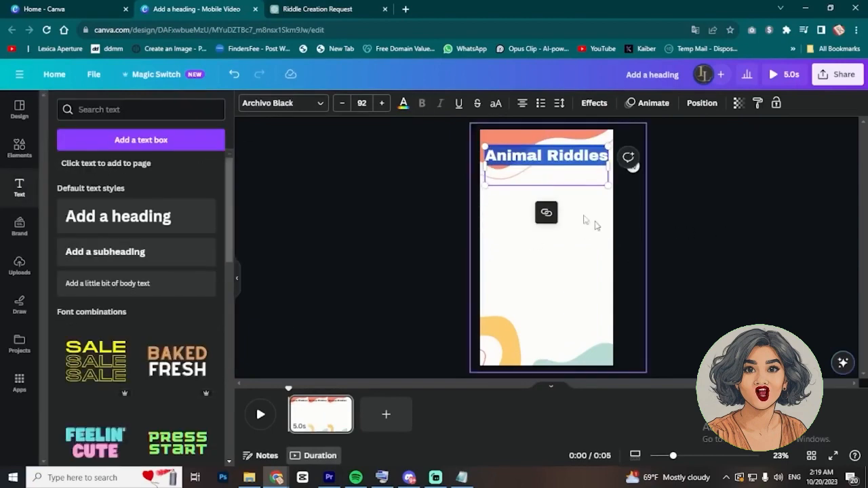
Give the "Animal Riddles" title a white Shadow effect with an offset of 68
{"action": "left_click", "coordinate": [594, 103]}
{"action": "left_click", "coordinate": [131, 166]}
{"action": "left_click", "coordinate": [202, 347]}
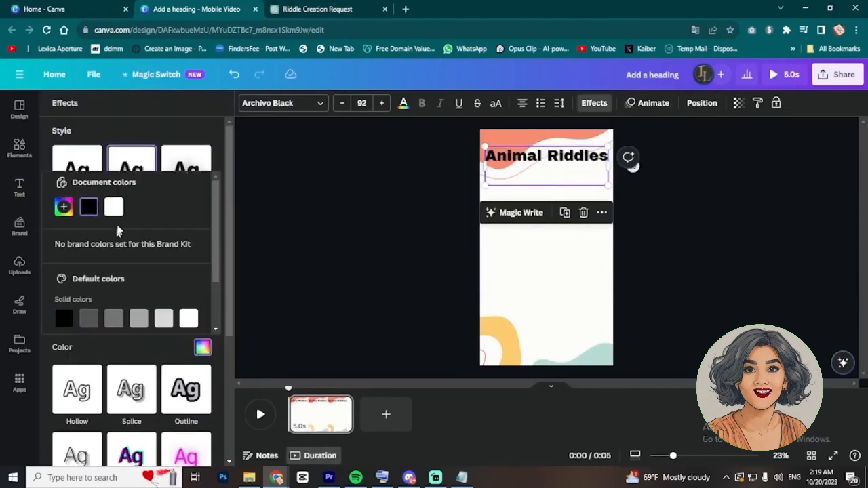
{"action": "left_click", "coordinate": [114, 207]}
{"action": "left_click", "coordinate": [196, 162]}
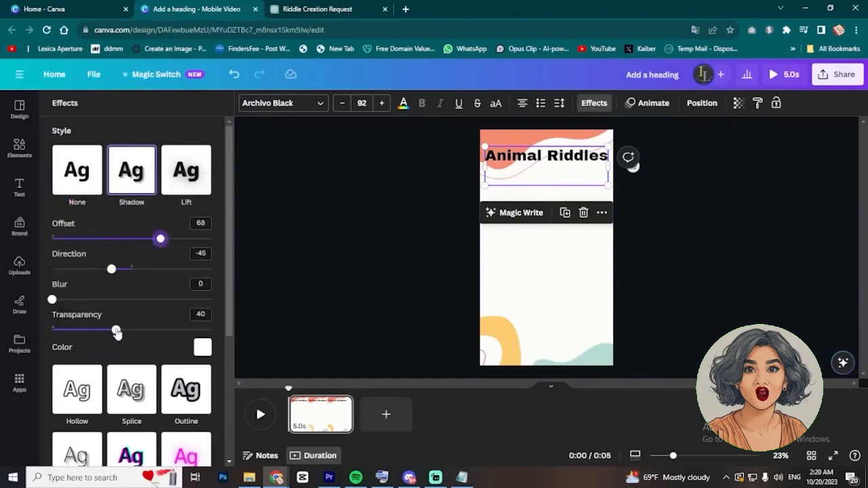
{"action": "left_click", "coordinate": [364, 284]}
{"action": "left_click", "coordinate": [520, 196]}
{"action": "left_click", "coordinate": [520, 164]}
Try the Pop text animation on the "Animal Riddles" title, and choose Ascend in its place
{"action": "left_click", "coordinate": [649, 104]}
{"action": "scroll", "coordinate": [156, 278], "scroll_direction": "down", "scroll_amount": 3}
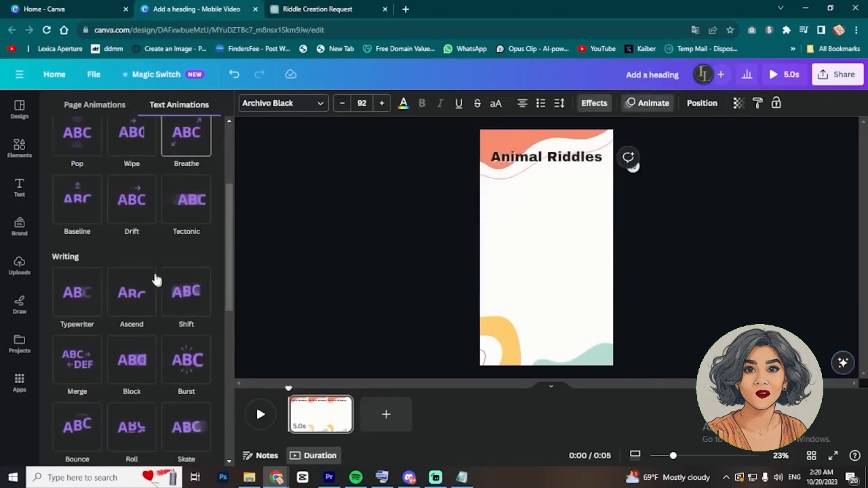
{"action": "left_click", "coordinate": [85, 159]}
{"action": "scroll", "coordinate": [126, 305], "scroll_direction": "down", "scroll_amount": 3}
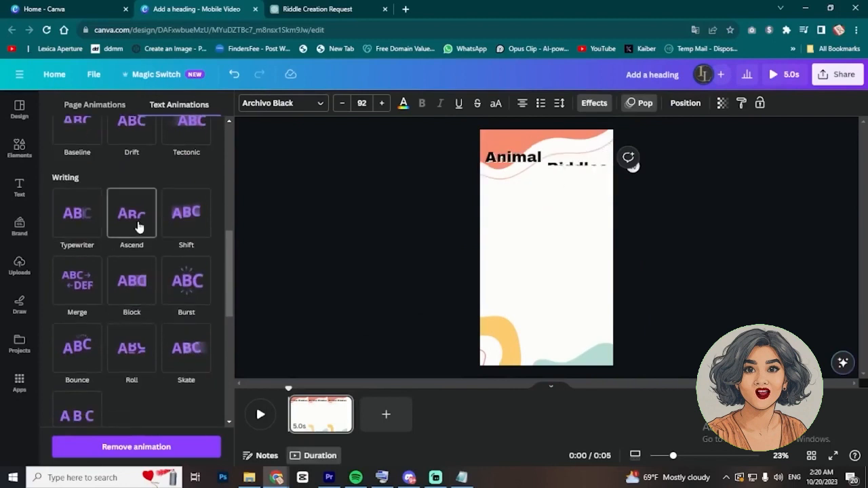
{"action": "left_click", "coordinate": [135, 226]}
{"action": "left_click", "coordinate": [366, 285]}
{"action": "left_click", "coordinate": [543, 166]}
{"action": "left_click", "coordinate": [650, 301]}
{"action": "left_click", "coordinate": [571, 174]}
{"action": "left_click", "coordinate": [406, 271]}
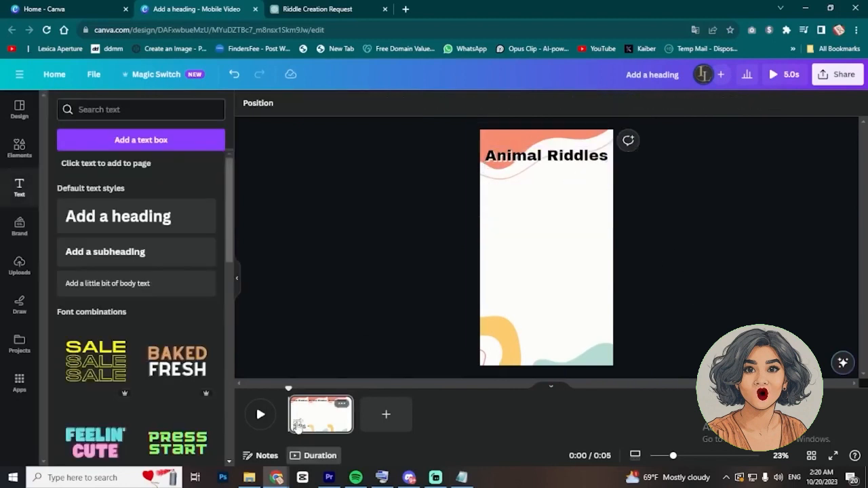
Extend the page's duration to 20.0 seconds and play the video briefly from the start
{"action": "left_click_drag", "start_coordinate": [350, 411], "coordinate": [545, 421]}
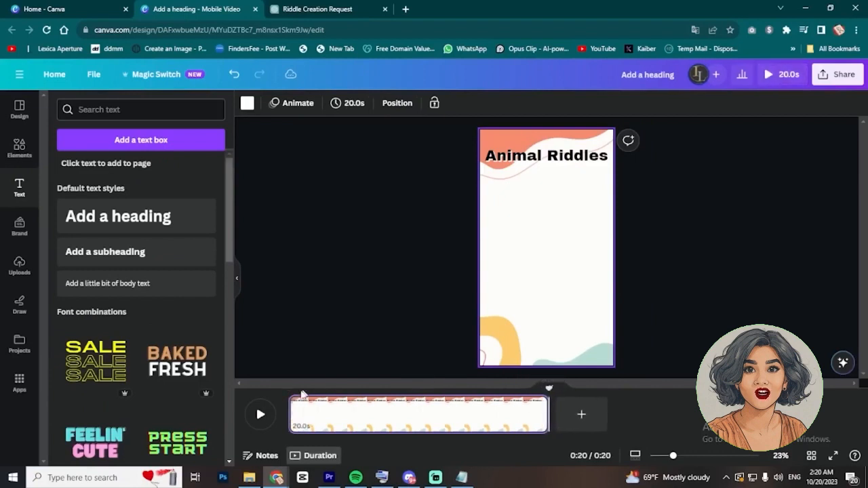
{"action": "left_click", "coordinate": [260, 414]}
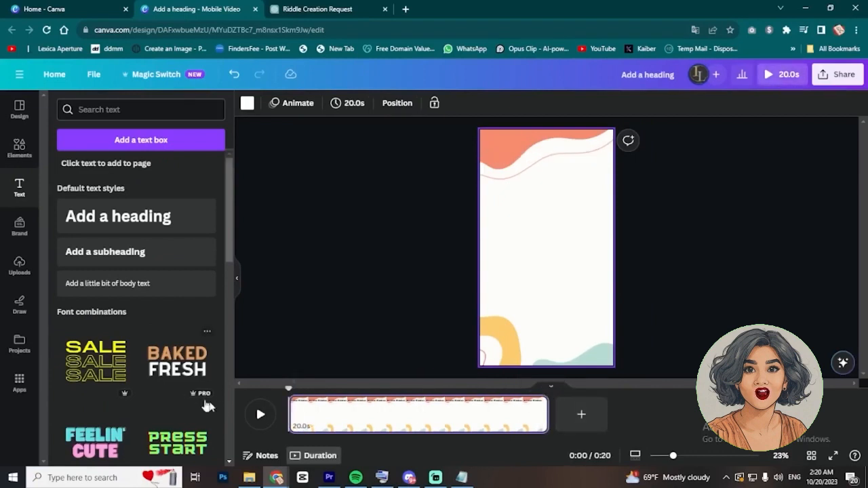
{"action": "left_click", "coordinate": [260, 414]}
{"action": "left_click_drag", "start_coordinate": [299, 400], "coordinate": [262, 368]}
Add a heading with the ChatGPT hook "Test your knowledge of the animal kingdom!" and place it just below the title
{"action": "left_click", "coordinate": [112, 221]}
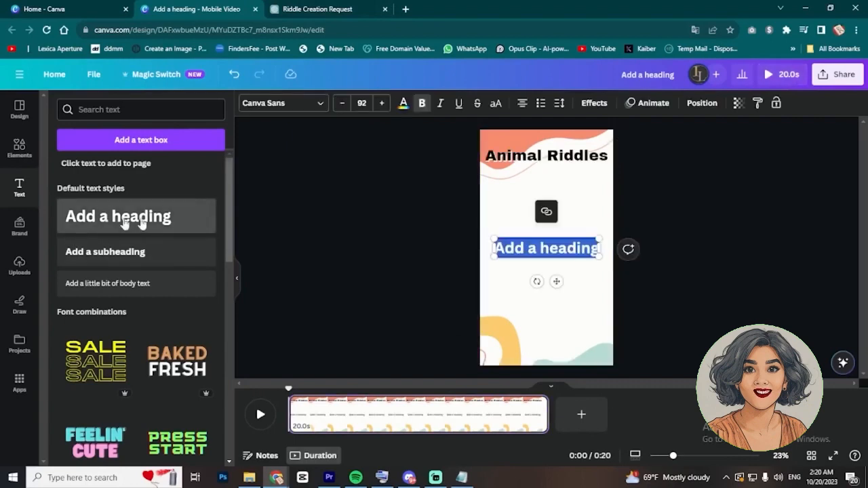
{"action": "left_click", "coordinate": [303, 8]}
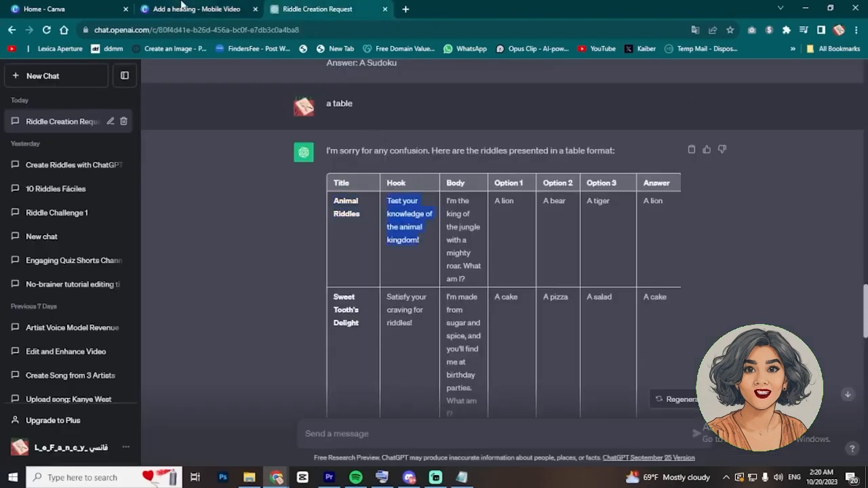
{"action": "left_click", "coordinate": [181, 7]}
{"action": "double_click", "coordinate": [546, 248]}
{"action": "type", "text": "Test your knowledge of the animal kingdom!"}
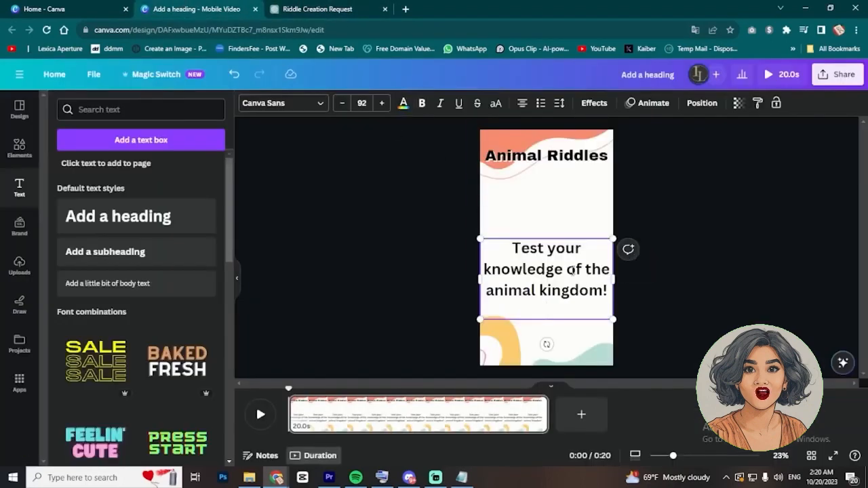
{"action": "left_click", "coordinate": [688, 263]}
{"action": "left_click", "coordinate": [536, 277]}
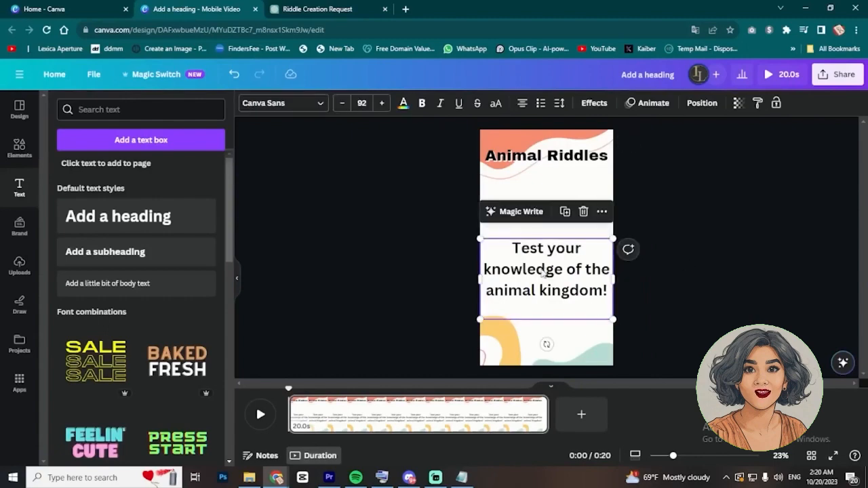
{"action": "left_click_drag", "start_coordinate": [542, 274], "coordinate": [540, 206]}
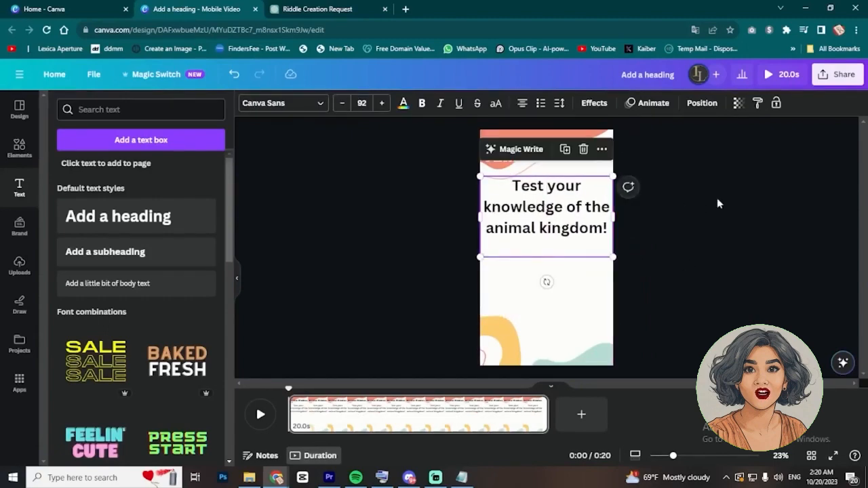
Give the hook text a Shadow effect with the transparency raised to its maximum
{"action": "left_click", "coordinate": [560, 201]}
{"action": "left_click", "coordinate": [602, 106]}
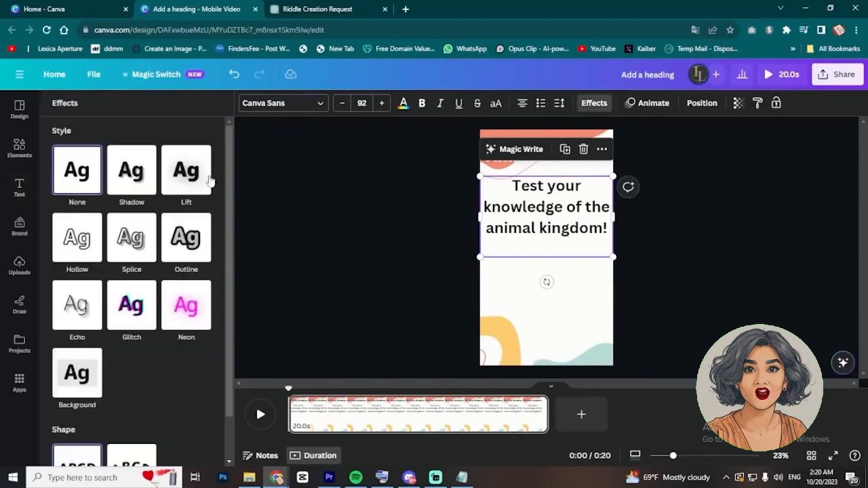
{"action": "left_click", "coordinate": [131, 173]}
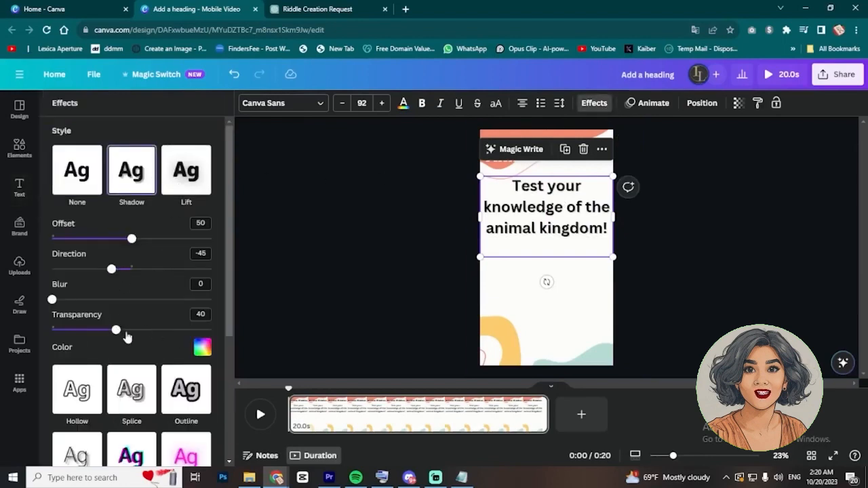
{"action": "left_click_drag", "start_coordinate": [125, 332], "coordinate": [321, 332]}
{"action": "left_click", "coordinate": [395, 292]}
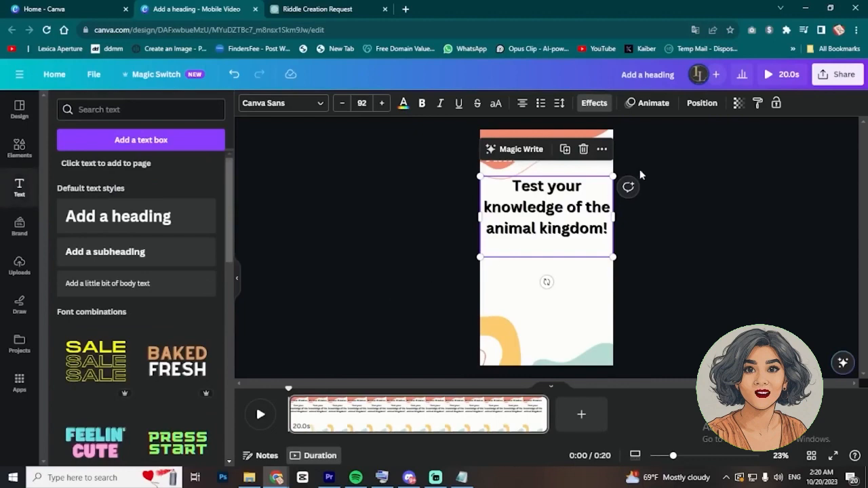
Browse the text animations and apply Breathe to the hook text
{"action": "left_click", "coordinate": [656, 106]}
{"action": "scroll", "coordinate": [129, 285], "scroll_direction": "down", "scroll_amount": 3}
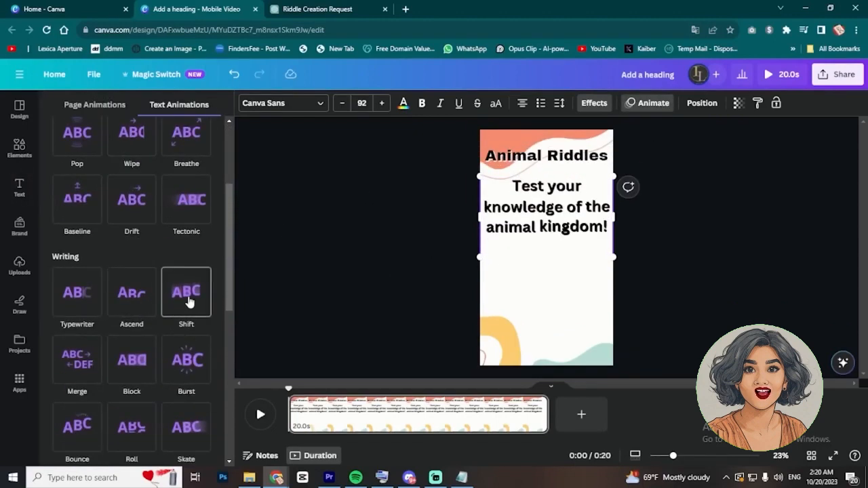
{"action": "scroll", "coordinate": [185, 285], "scroll_direction": "down", "scroll_amount": 2}
{"action": "scroll", "coordinate": [135, 298], "scroll_direction": "up", "scroll_amount": 4}
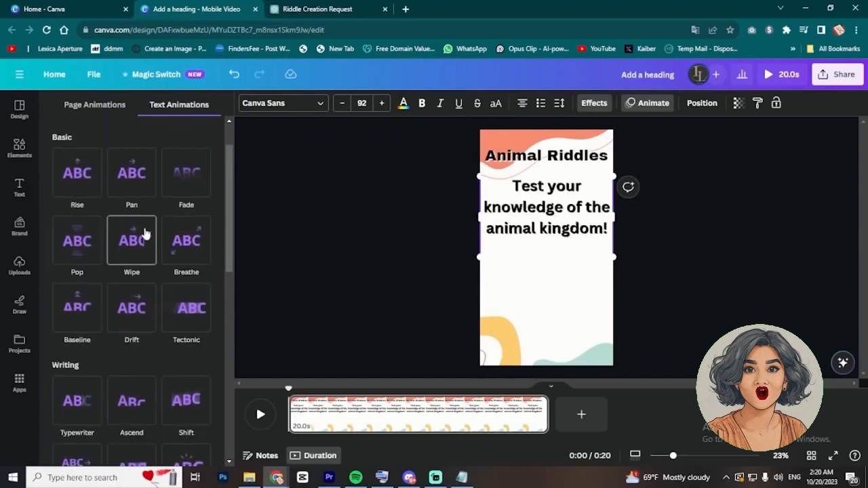
{"action": "left_click", "coordinate": [185, 240]}
{"action": "left_click", "coordinate": [91, 352]}
{"action": "left_click", "coordinate": [664, 273]}
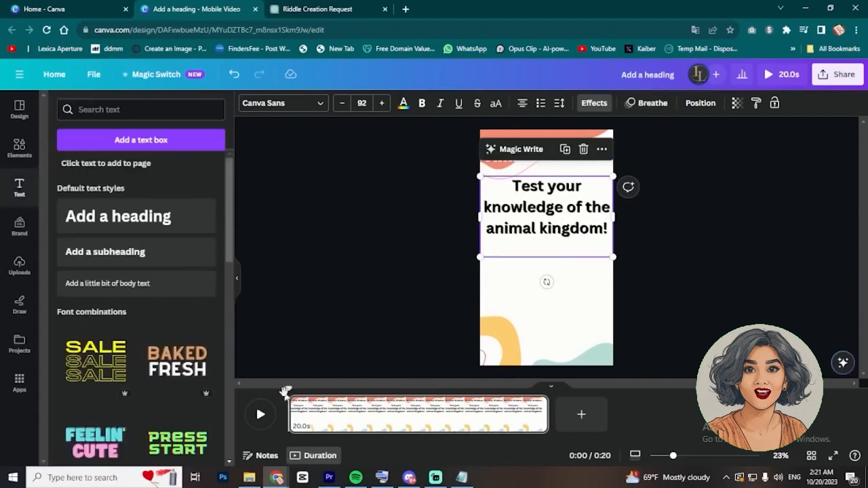
Show the hook text's timing, trim its start so it lasts 19.0 seconds, and play the video to check it
{"action": "left_click", "coordinate": [260, 414]}
{"action": "left_click", "coordinate": [261, 414]}
{"action": "right_click", "coordinate": [536, 200]}
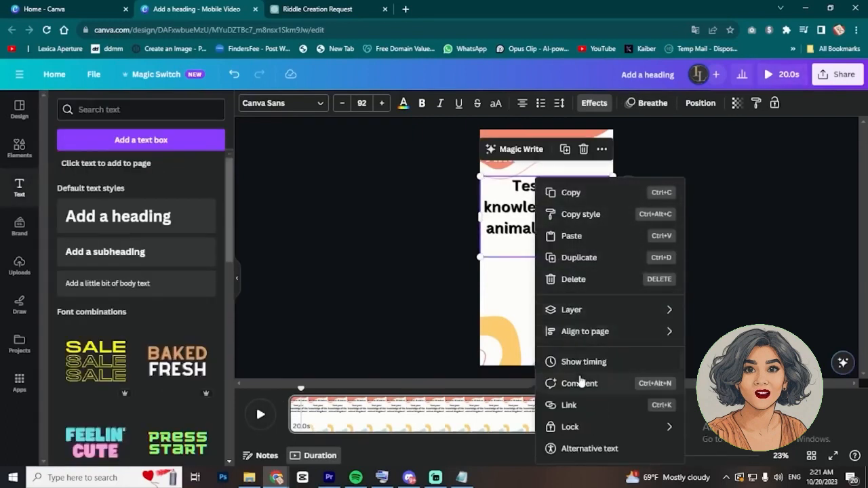
{"action": "left_click", "coordinate": [563, 362]}
{"action": "left_click_drag", "start_coordinate": [295, 379], "coordinate": [305, 395]}
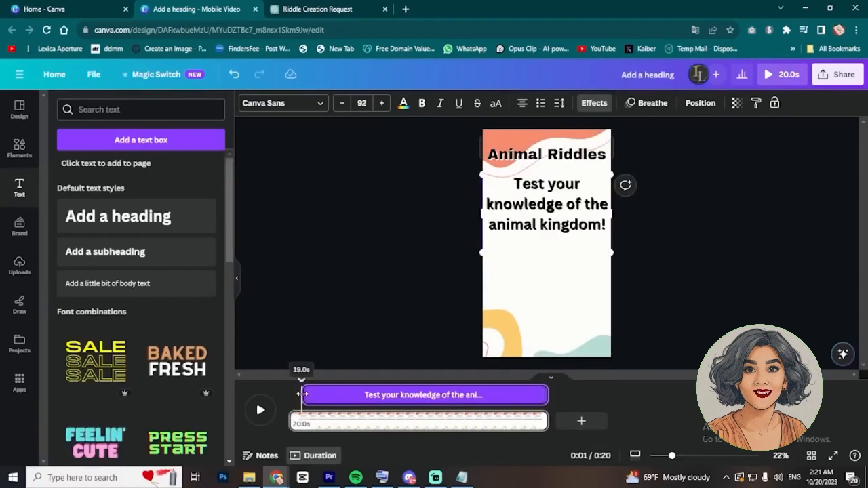
{"action": "left_click", "coordinate": [259, 410]}
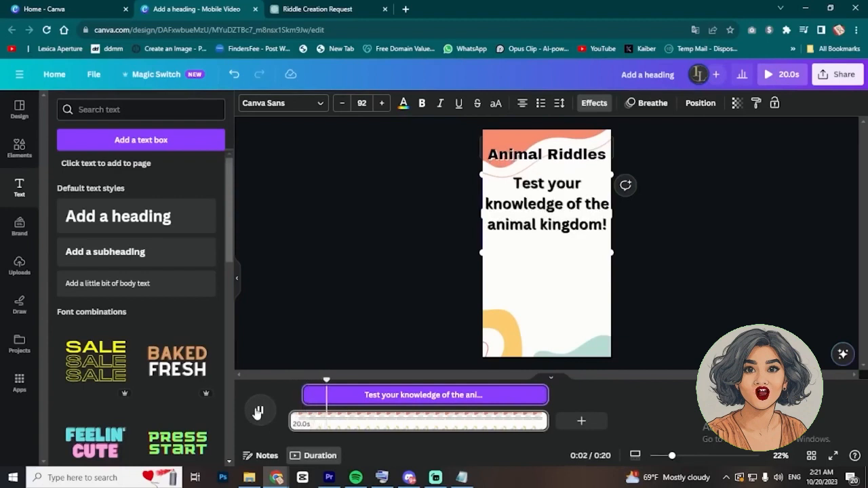
{"action": "left_click", "coordinate": [263, 264]}
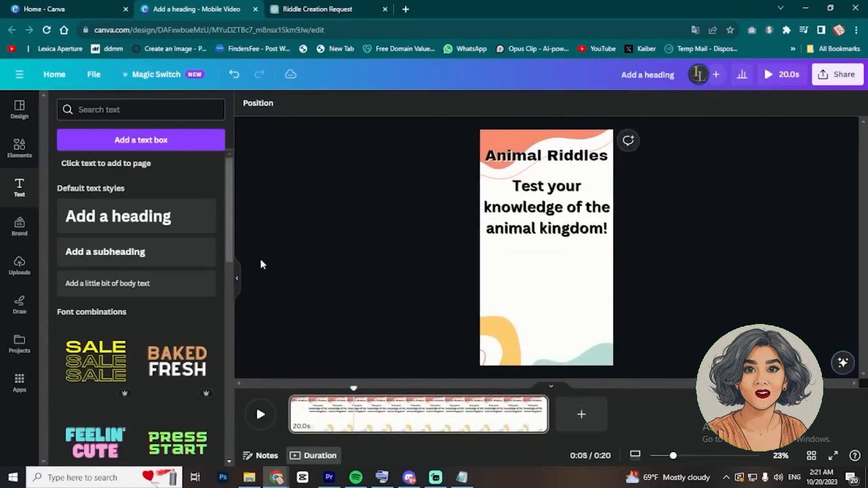
Add a heading with the ChatGPT riddle body "I'm the king of the jungle with a mighty roar. What am I?"
{"action": "left_click", "coordinate": [154, 231]}
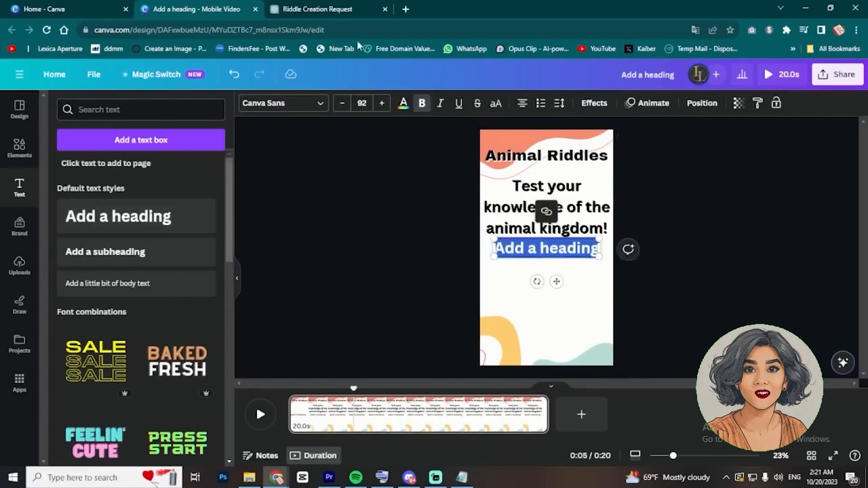
{"action": "key", "text": "ctrl+Tab"}
{"action": "left_click", "coordinate": [188, 7]}
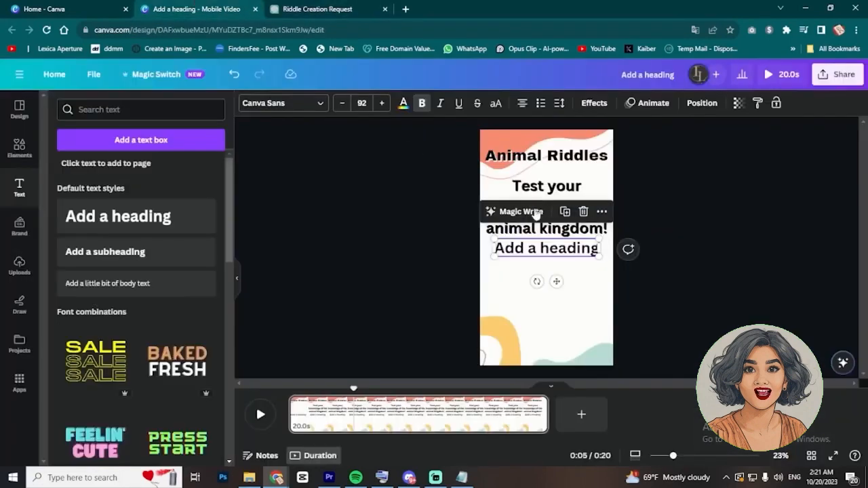
{"action": "type", "text": "I'm the king of the jungle with a mighty roar. What am I?"}
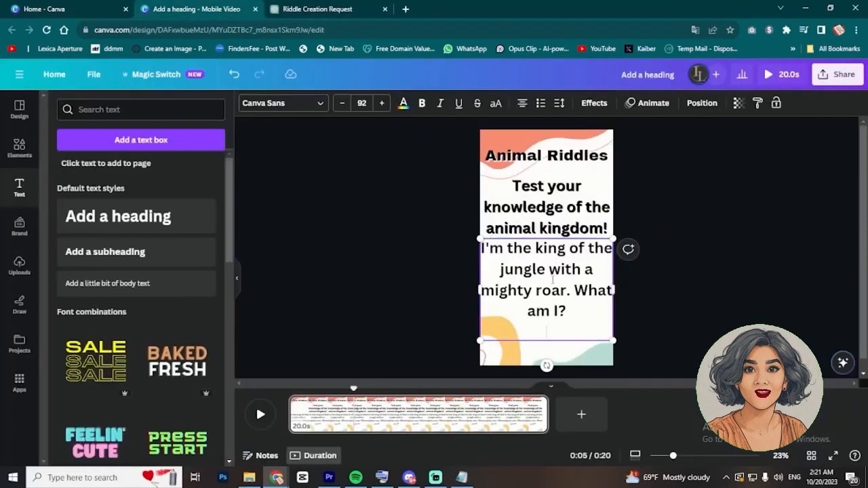
Change the font of the riddle body text to Archivo Black
{"action": "key", "text": "ctrl+a"}
{"action": "left_click", "coordinate": [299, 103]}
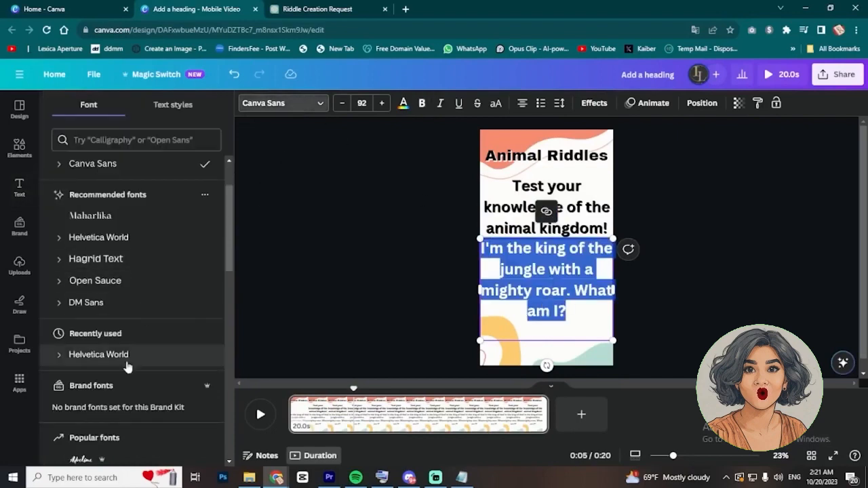
{"action": "scroll", "coordinate": [115, 400], "scroll_direction": "down", "scroll_amount": 3}
{"action": "scroll", "coordinate": [113, 421], "scroll_direction": "down", "scroll_amount": 3}
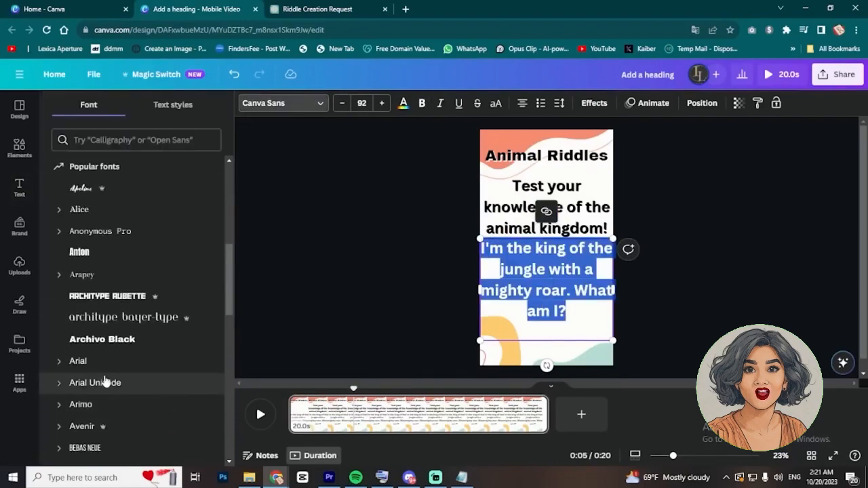
{"action": "left_click", "coordinate": [129, 344]}
{"action": "left_click", "coordinate": [690, 311]}
{"action": "left_click", "coordinate": [575, 290]}
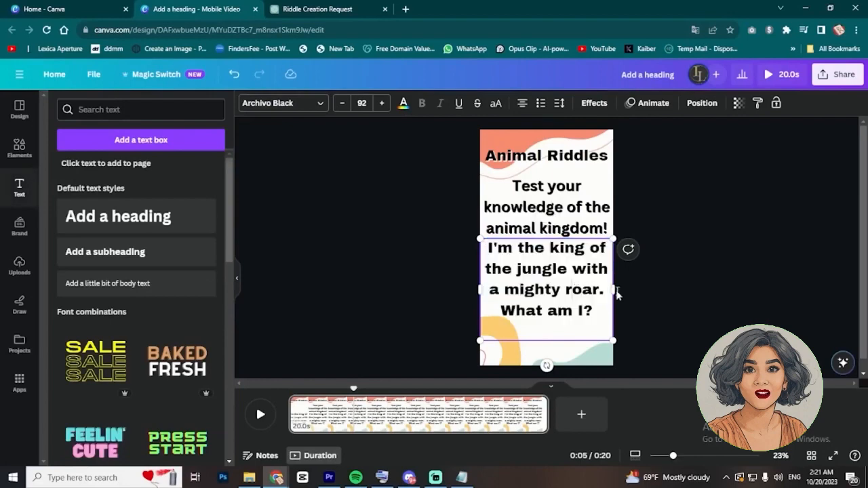
Move the riddle body text up so it sits directly under the title, on top of the hook text
{"action": "triple_click", "coordinate": [559, 302]}
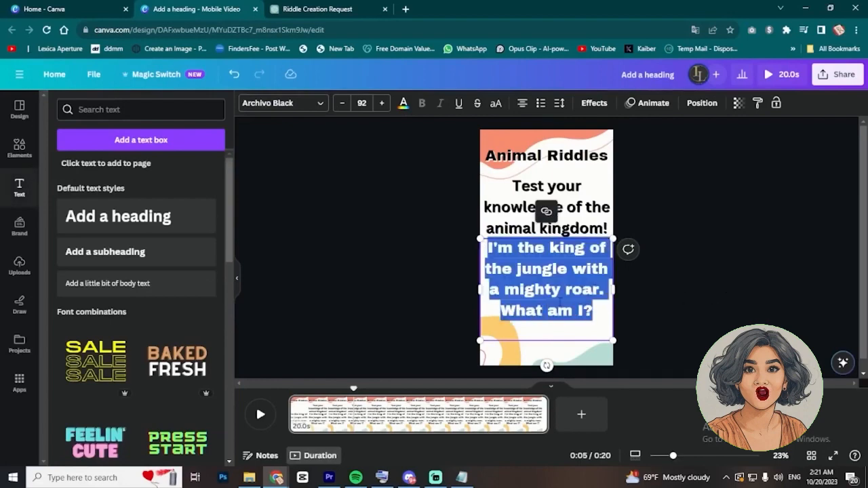
{"action": "left_click", "coordinate": [703, 297]}
{"action": "left_click", "coordinate": [568, 297]}
{"action": "left_click_drag", "start_coordinate": [551, 287], "coordinate": [549, 226]}
Give the riddle body text a white Shadow effect with the transparency raised to its maximum
{"action": "triple_click", "coordinate": [550, 226]}
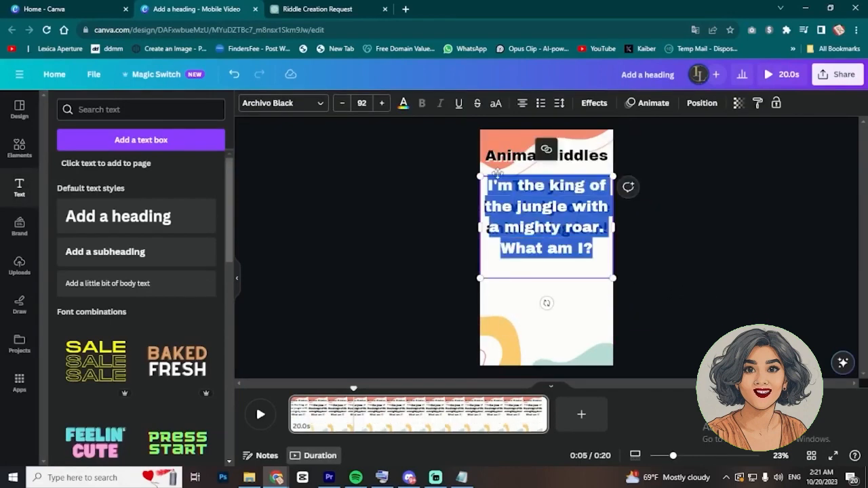
{"action": "left_click", "coordinate": [595, 108]}
{"action": "left_click", "coordinate": [126, 180]}
{"action": "left_click_drag", "start_coordinate": [117, 330], "coordinate": [213, 330]}
{"action": "left_click", "coordinate": [202, 347]}
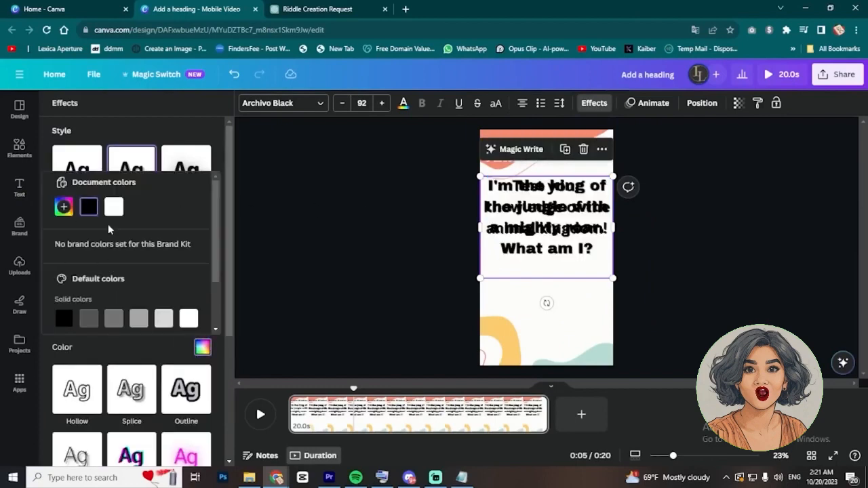
{"action": "left_click", "coordinate": [113, 206]}
{"action": "left_click", "coordinate": [570, 130]}
Apply the Typewriter text animation to the riddle body text
{"action": "left_click", "coordinate": [647, 103]}
{"action": "scroll", "coordinate": [132, 284], "scroll_direction": "down", "scroll_amount": 3}
{"action": "left_click", "coordinate": [77, 208]}
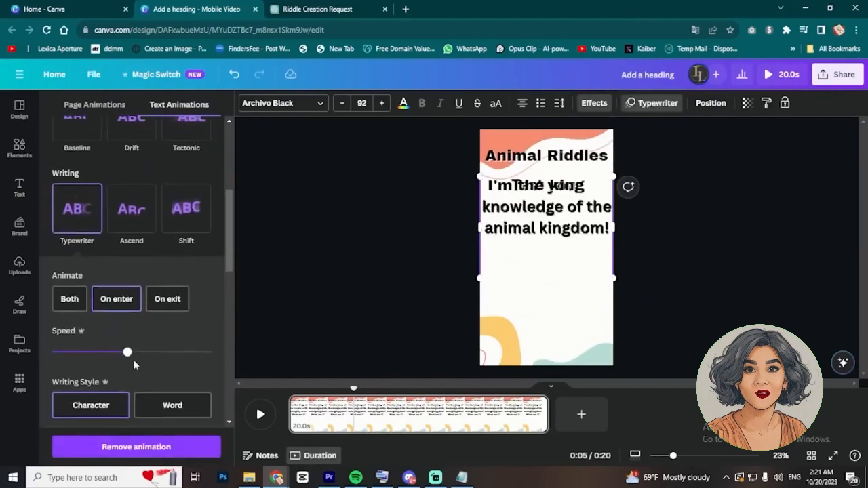
Show the riddle text's timing and trim its start so it begins at about 5 seconds
{"action": "left_click", "coordinate": [551, 253]}
{"action": "right_click", "coordinate": [537, 248]}
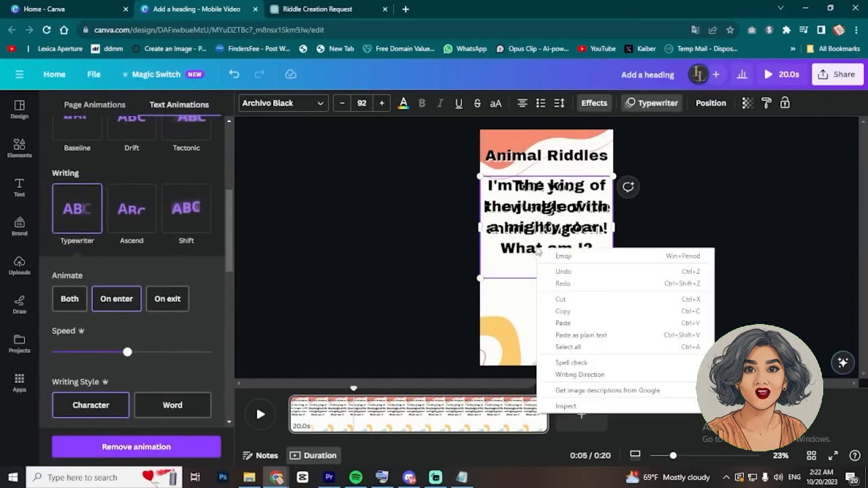
{"action": "left_click", "coordinate": [716, 226]}
{"action": "left_click", "coordinate": [542, 241]}
{"action": "right_click", "coordinate": [541, 241]}
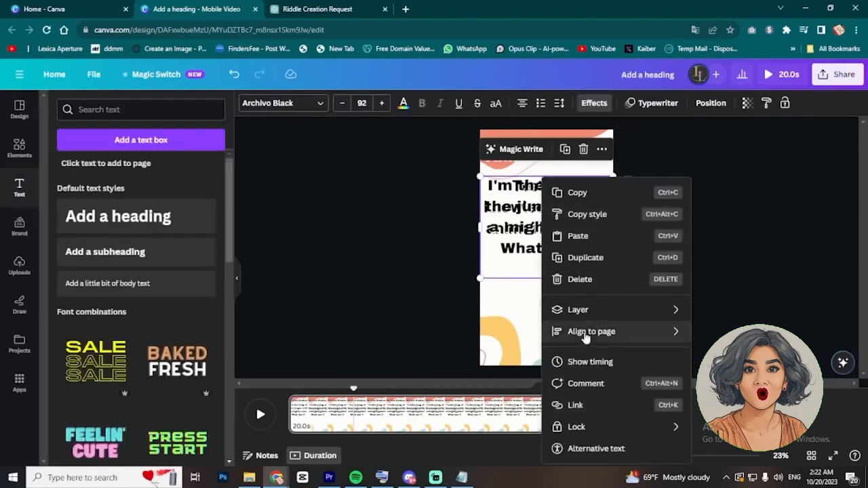
{"action": "left_click", "coordinate": [552, 362]}
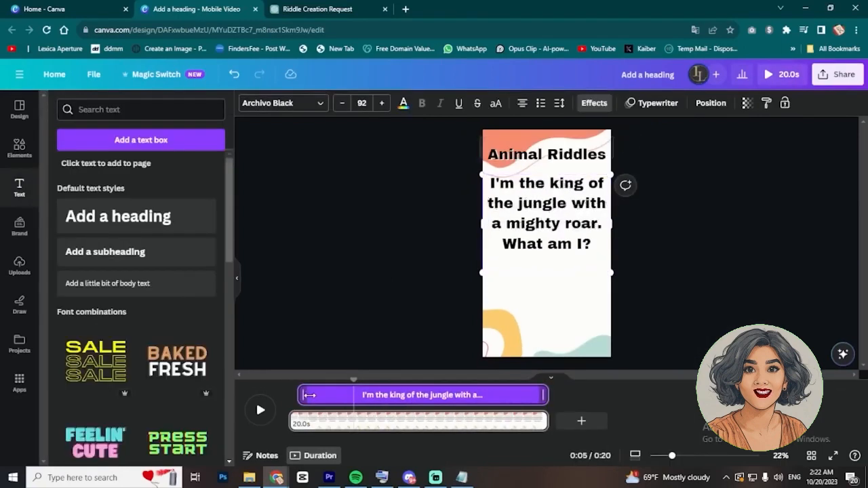
{"action": "left_click_drag", "start_coordinate": [297, 394], "coordinate": [356, 400]}
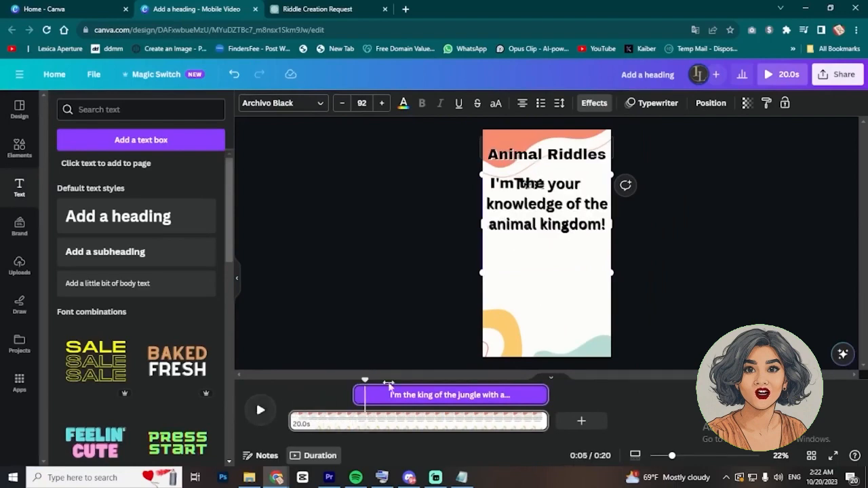
Trim the hook text to end where the riddle text begins, place the riddle back over it, and browse its animation options
{"action": "right_click", "coordinate": [552, 271]}
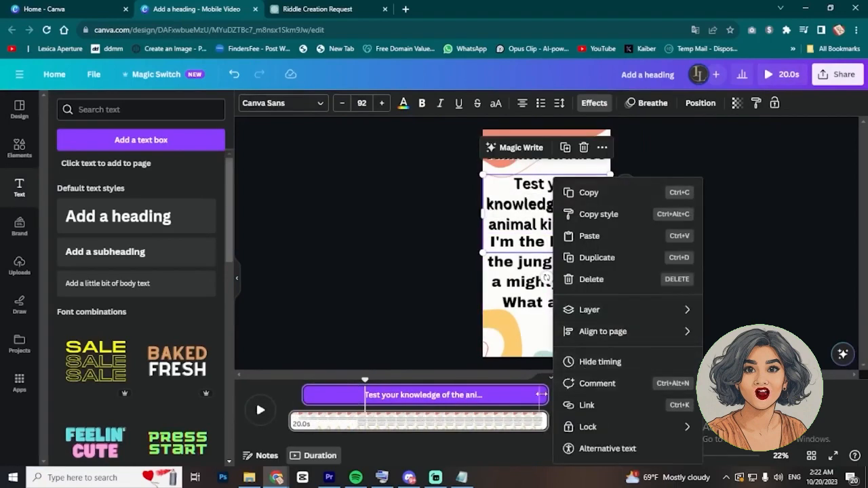
{"action": "left_click_drag", "start_coordinate": [541, 394], "coordinate": [364, 399]}
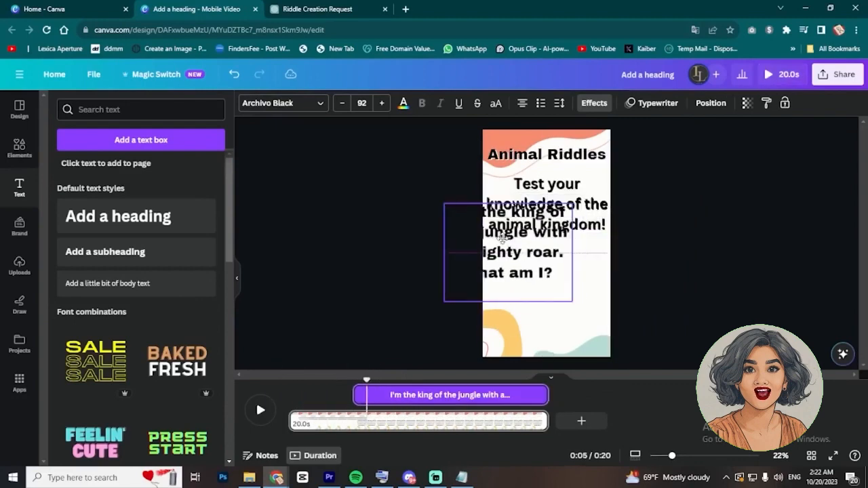
{"action": "left_click_drag", "start_coordinate": [502, 237], "coordinate": [540, 205]}
{"action": "left_click", "coordinate": [667, 103]}
{"action": "scroll", "coordinate": [151, 353], "scroll_direction": "down", "scroll_amount": 5}
{"action": "scroll", "coordinate": [149, 356], "scroll_direction": "up", "scroll_amount": 1}
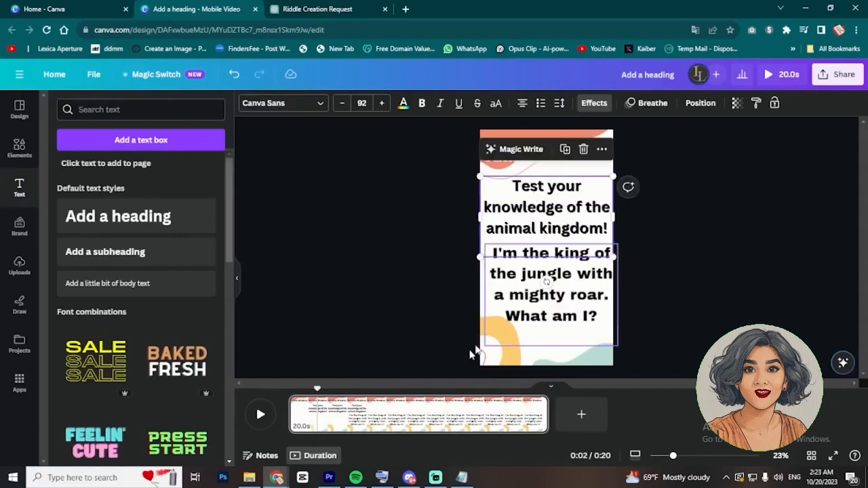
Show the hook text's timing, play the change from hook to riddle, and return the playhead to the start
{"action": "right_click", "coordinate": [546, 180]}
{"action": "left_click", "coordinate": [591, 362]}
{"action": "key", "text": "space"}
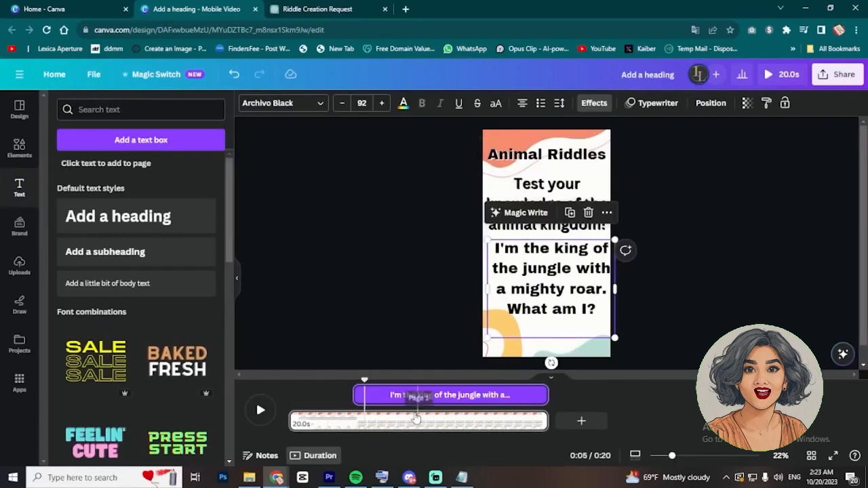
{"action": "key", "text": "space"}
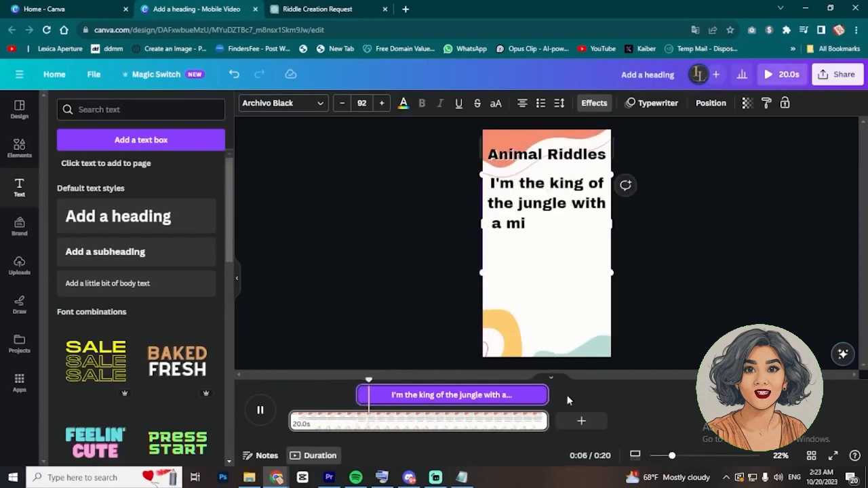
{"action": "left_click_drag", "start_coordinate": [421, 381], "coordinate": [236, 414]}
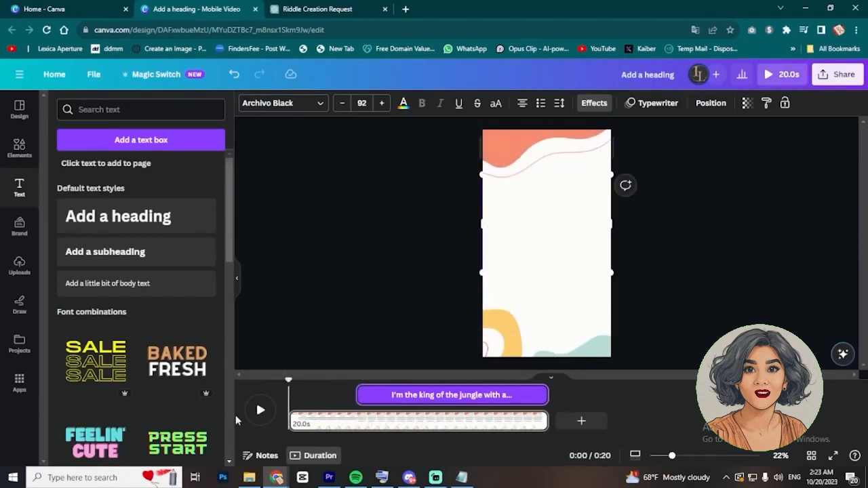
Add a new heading below the riddle and get the first answer option, "A lion", from the ChatGPT riddle table
{"action": "left_click", "coordinate": [120, 228]}
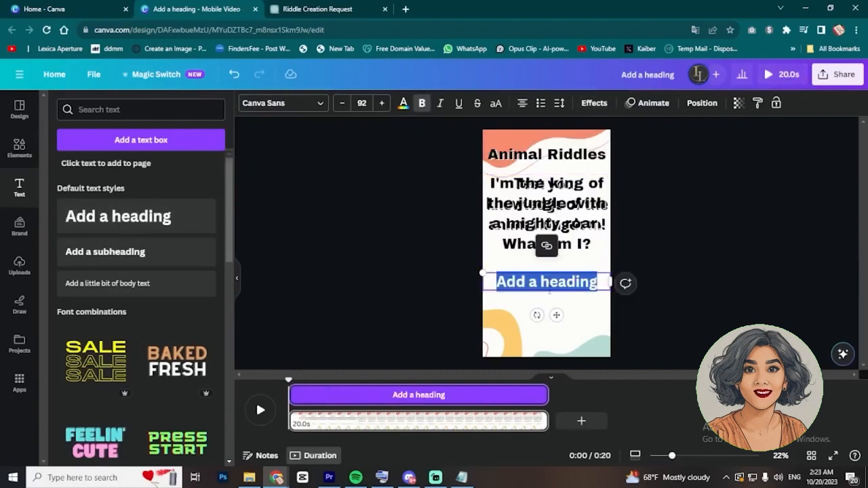
{"action": "left_click", "coordinate": [326, 6]}
{"action": "left_click", "coordinate": [518, 203]}
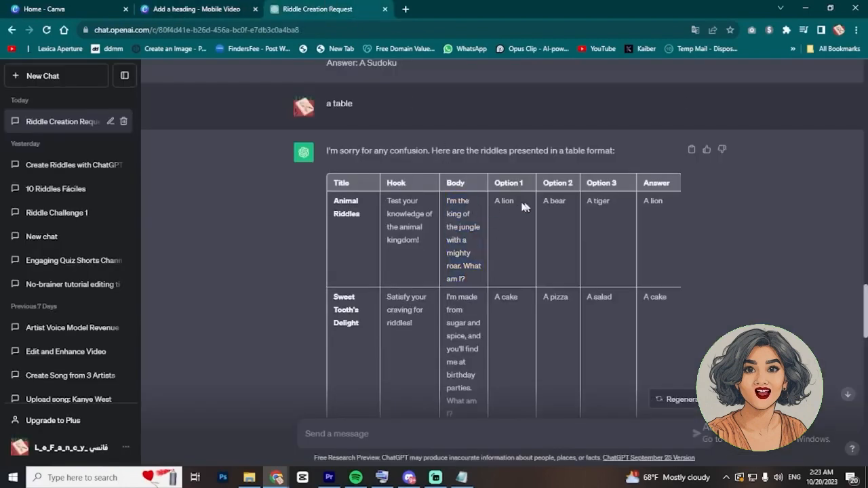
{"action": "left_click", "coordinate": [228, 6]}
Shrink the riddle body text to size 82.5 and center it just below the title
{"action": "left_click", "coordinate": [547, 217]}
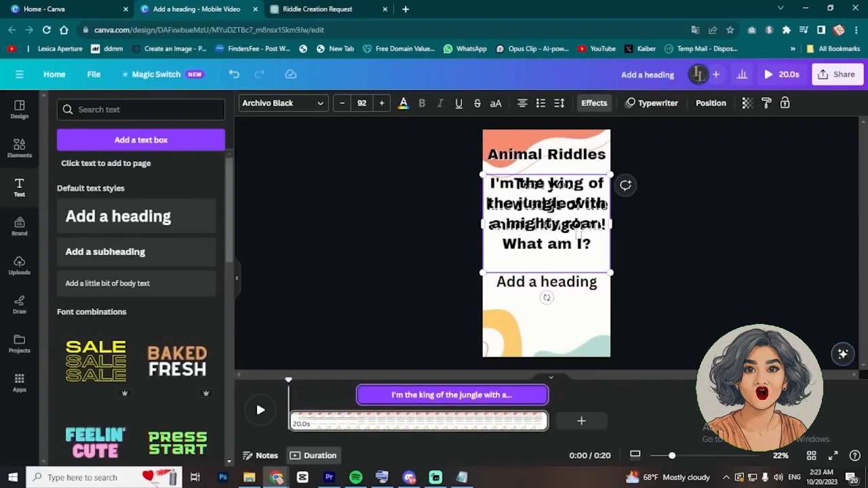
{"action": "left_click", "coordinate": [690, 253]}
{"action": "left_click", "coordinate": [525, 216]}
{"action": "left_click_drag", "start_coordinate": [549, 237], "coordinate": [546, 221]}
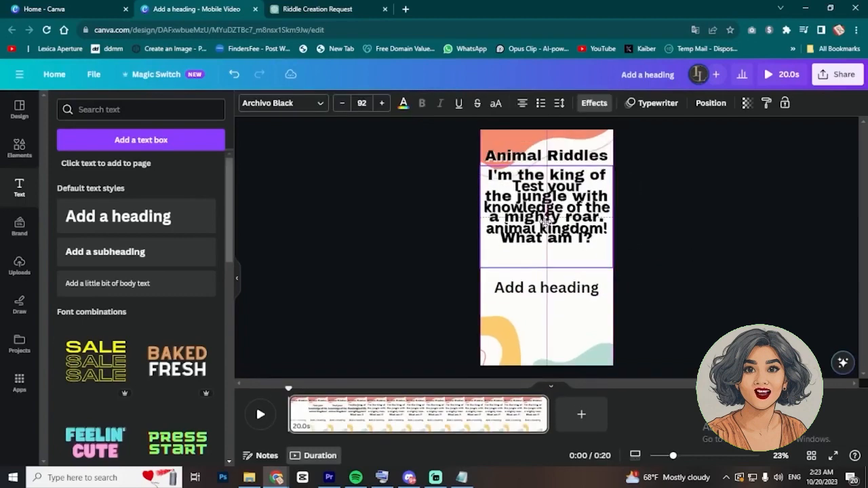
{"action": "left_click_drag", "start_coordinate": [612, 267], "coordinate": [599, 258]}
{"action": "mouse_move", "coordinate": [546, 211]}
{"action": "left_mouse_down"}
{"action": "mouse_move", "coordinate": [494, 210]}
{"action": "mouse_move", "coordinate": [553, 213]}
{"action": "left_mouse_up"}
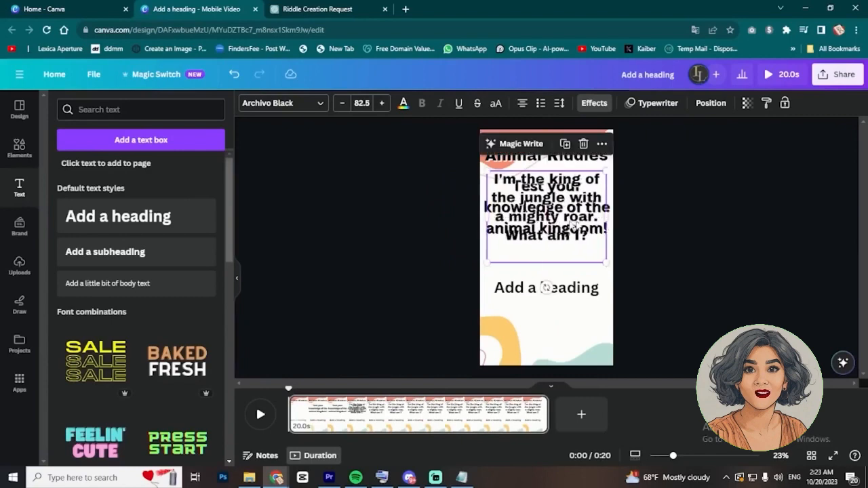
Replace the new heading's placeholder with the first answer option, "A lion"
{"action": "left_click", "coordinate": [609, 296]}
{"action": "double_click", "coordinate": [562, 290]}
{"action": "left_click", "coordinate": [354, 9]}
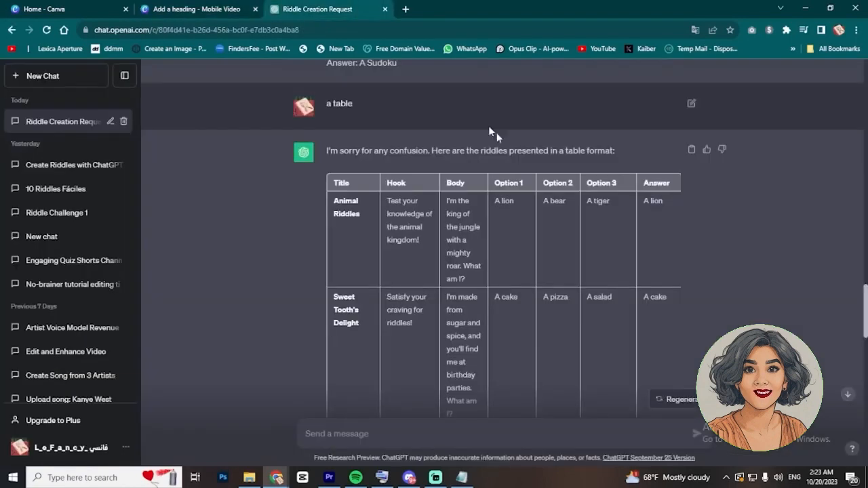
{"action": "left_click", "coordinate": [218, 8]}
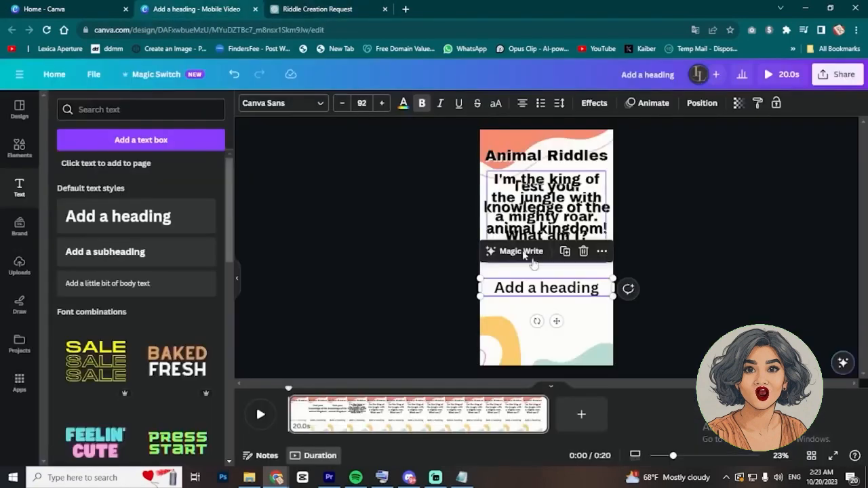
{"action": "double_click", "coordinate": [558, 293]}
{"action": "type", "text": "A lion"}
{"action": "left_click", "coordinate": [674, 304]}
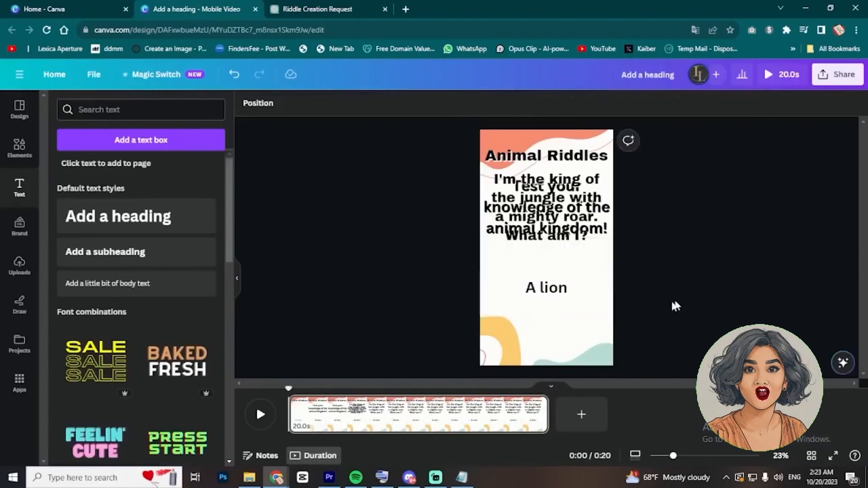
Try the Glitch effect on the "A lion" text and switch it to the Background effect
{"action": "left_click", "coordinate": [551, 292]}
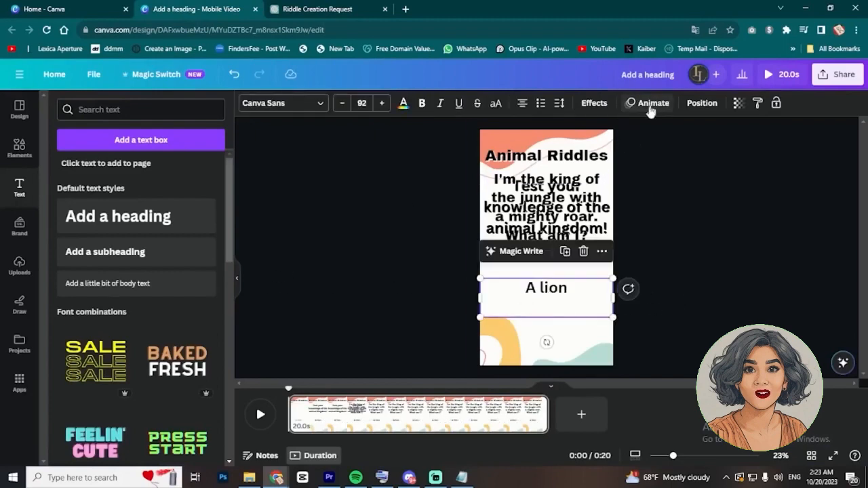
{"action": "left_click", "coordinate": [594, 103]}
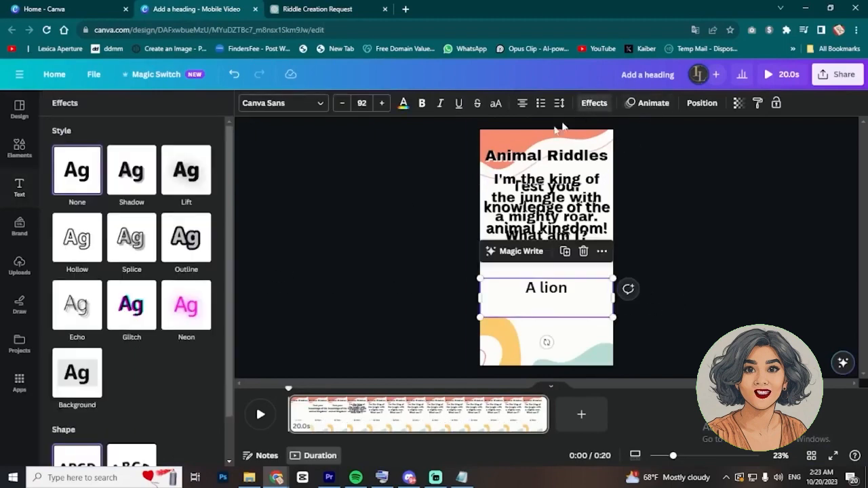
{"action": "left_click", "coordinate": [130, 302]}
{"action": "scroll", "coordinate": [154, 342], "scroll_direction": "down", "scroll_amount": 2}
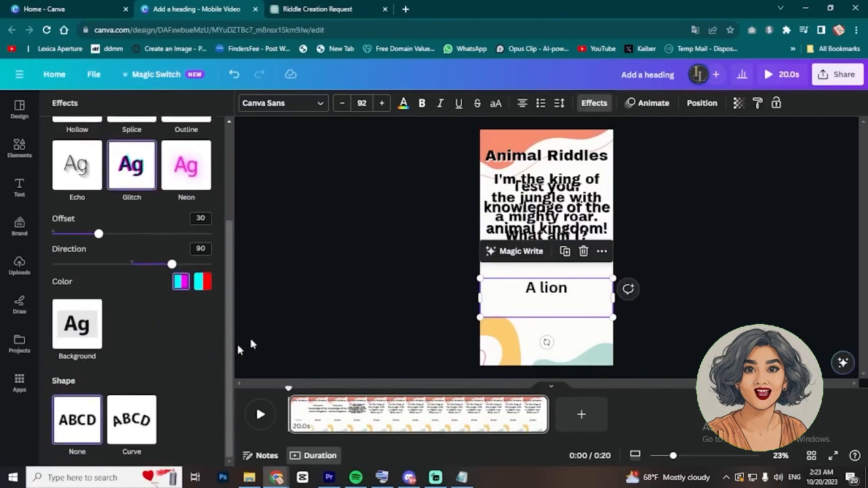
{"action": "left_click", "coordinate": [98, 327]}
Set the background color of the "A lion" text to a custom bright red
{"action": "left_click", "coordinate": [202, 380]}
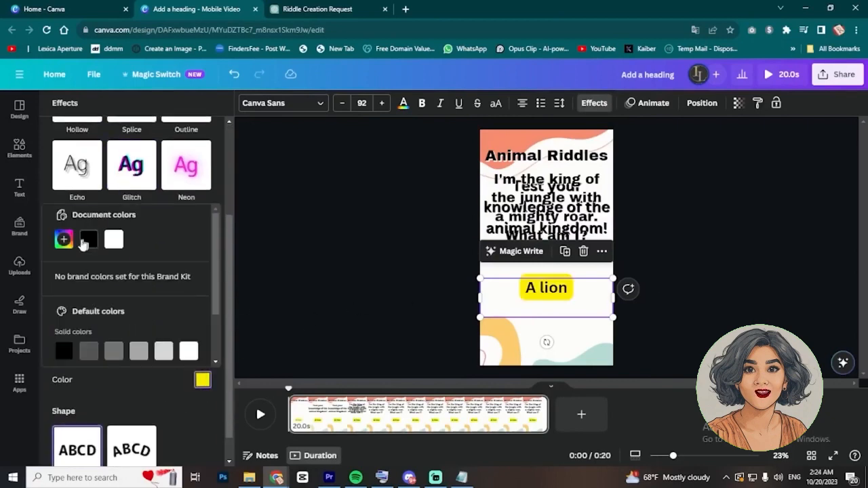
{"action": "left_click", "coordinate": [65, 239]}
{"action": "left_click_drag", "start_coordinate": [97, 331], "coordinate": [64, 331]}
{"action": "left_click", "coordinate": [171, 243]}
{"action": "left_click", "coordinate": [535, 302]}
{"action": "left_click", "coordinate": [746, 295]}
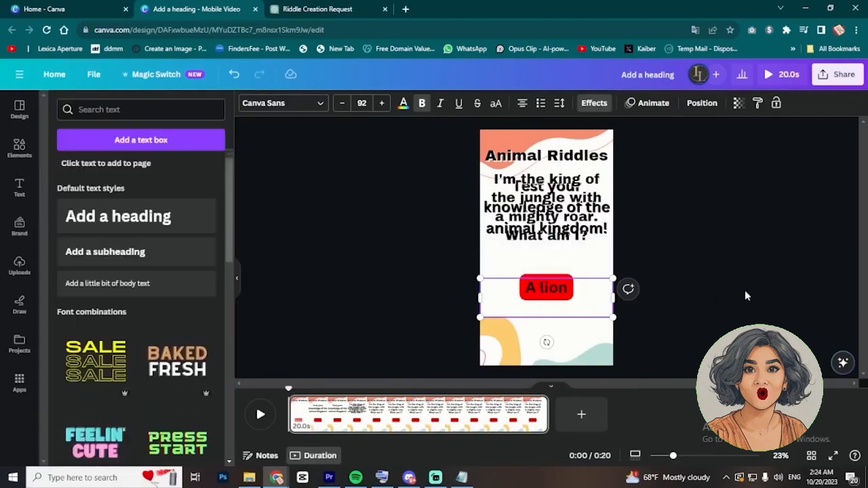
Duplicate the red "A lion" label twice and stack the three labels evenly below the riddle
{"action": "left_click_drag", "start_coordinate": [552, 289], "coordinate": [545, 331]}
{"action": "double_click", "coordinate": [552, 297]}
{"action": "left_click", "coordinate": [652, 322]}
{"action": "left_click", "coordinate": [555, 294]}
Replace the middle label's text with the second ChatGPT answer option, "A bear"
{"action": "double_click", "coordinate": [545, 294]}
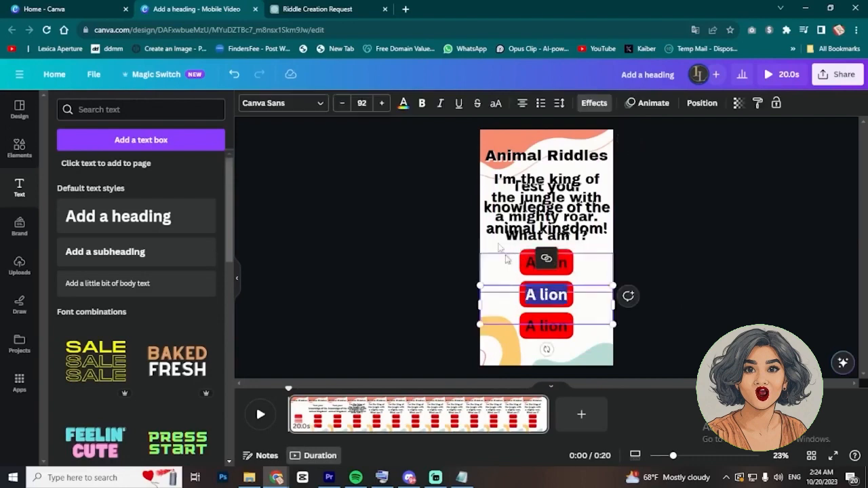
{"action": "left_click", "coordinate": [317, 9]}
{"action": "left_click", "coordinate": [197, 10]}
{"action": "type", "text": "A bear"}
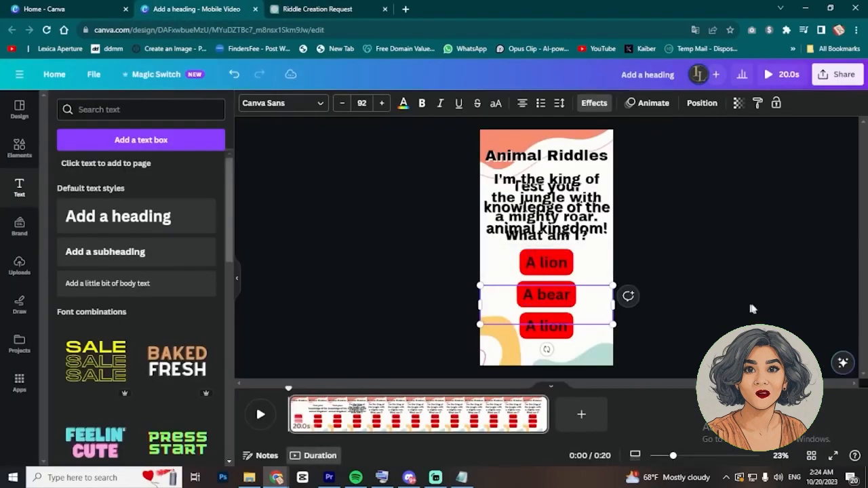
Replace the lowest label's text with the third ChatGPT answer option, "A tiger"
{"action": "double_click", "coordinate": [546, 327]}
{"action": "left_click", "coordinate": [317, 10]}
{"action": "left_click", "coordinate": [164, 7]}
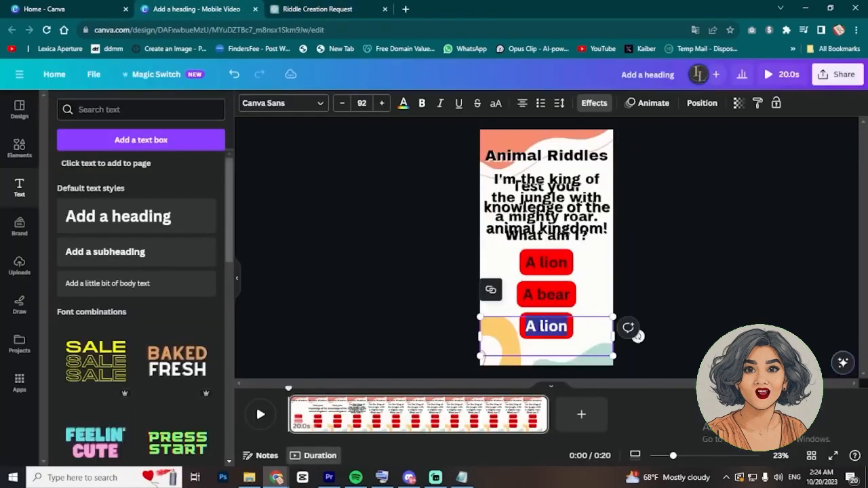
{"action": "type", "text": "A tiger"}
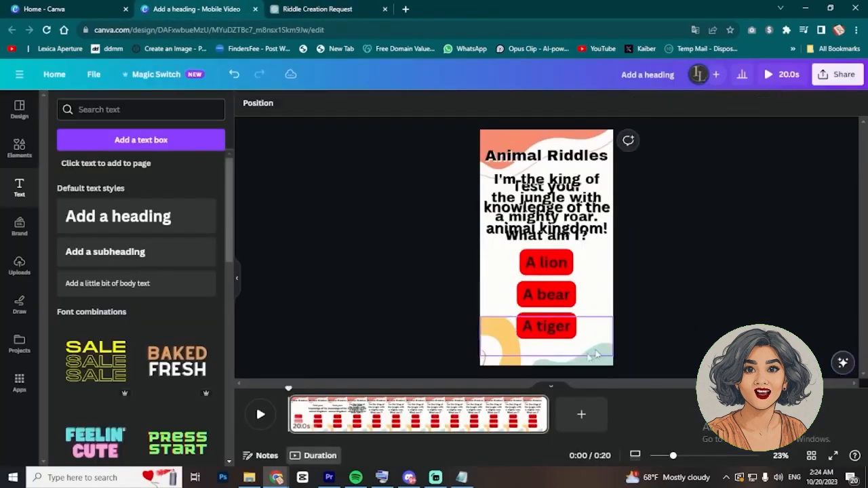
Show the timing of the three red answer labels together and delay their start to about 7 seconds
{"action": "left_click", "coordinate": [548, 265]}
{"action": "left_click", "coordinate": [560, 331], "text": "shift"}
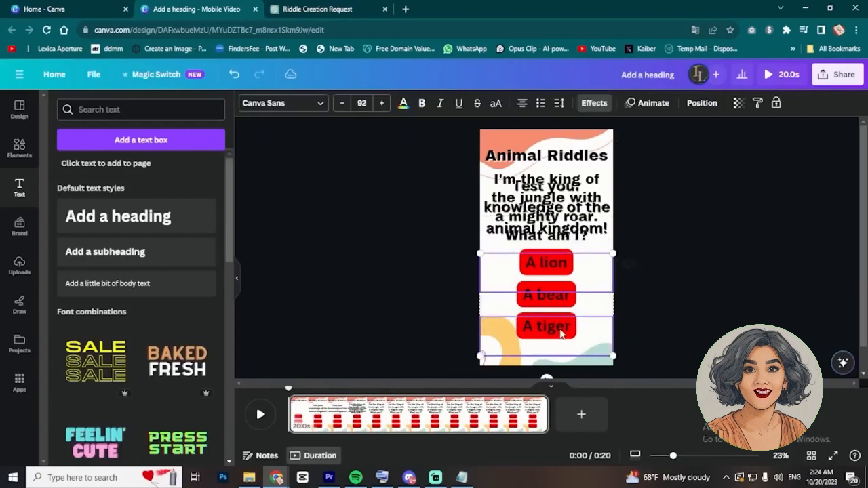
{"action": "left_click", "coordinate": [535, 299], "text": "shift"}
{"action": "right_click", "coordinate": [552, 297]}
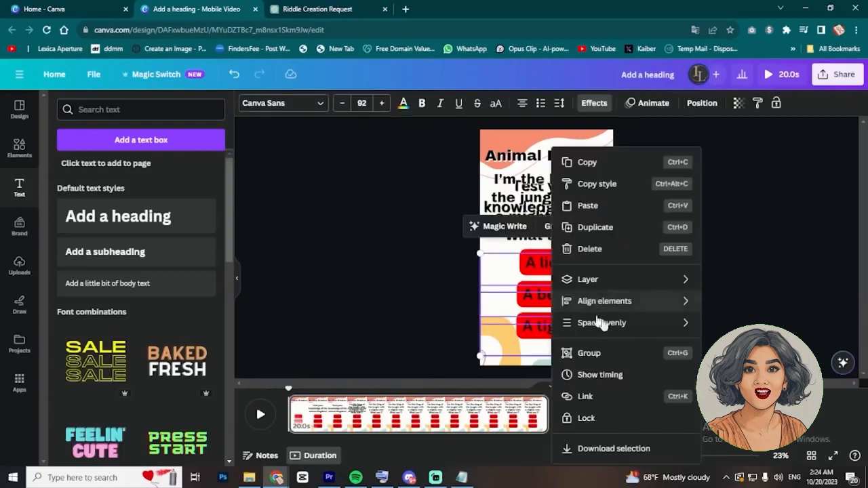
{"action": "left_click", "coordinate": [590, 374]}
{"action": "left_click_drag", "start_coordinate": [305, 396], "coordinate": [360, 400]}
{"action": "key", "text": "space"}
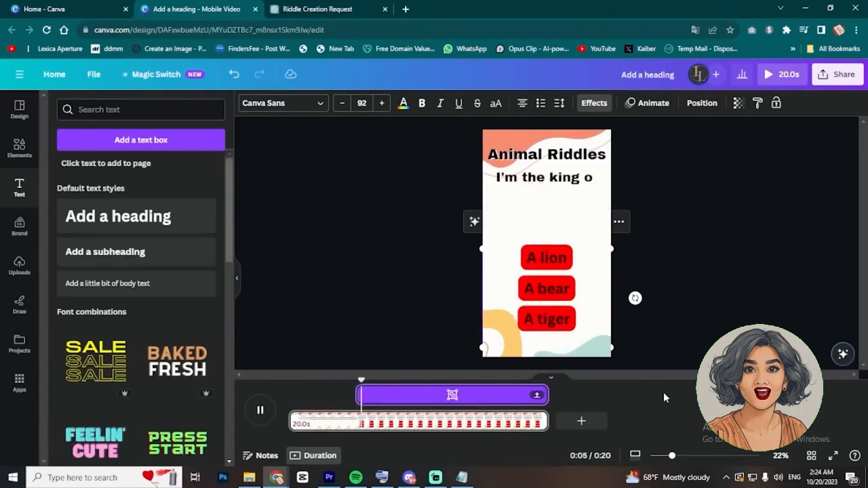
{"action": "key", "text": "space"}
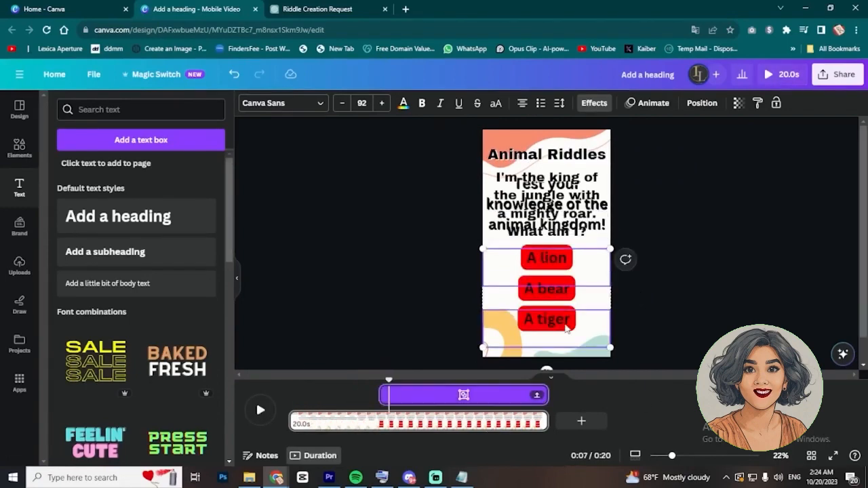
Apply the Pop text animation and the Pulse motion effect to the three answer labels
{"action": "left_click", "coordinate": [652, 103]}
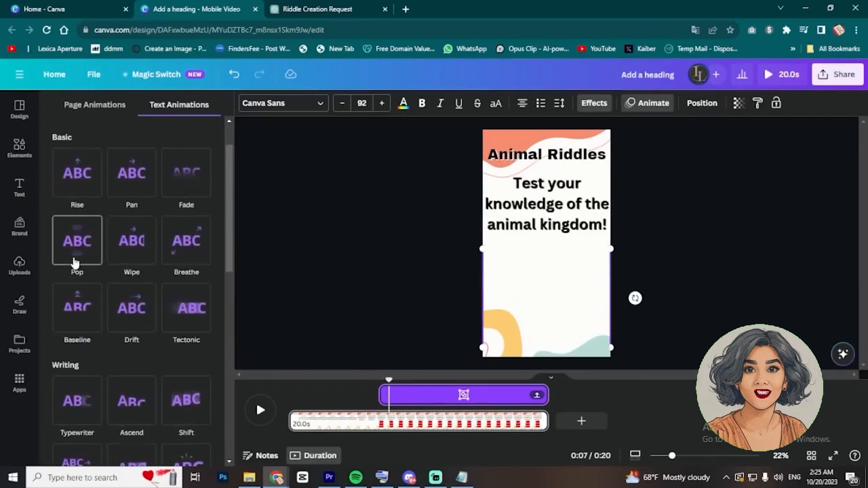
{"action": "left_click", "coordinate": [77, 241]}
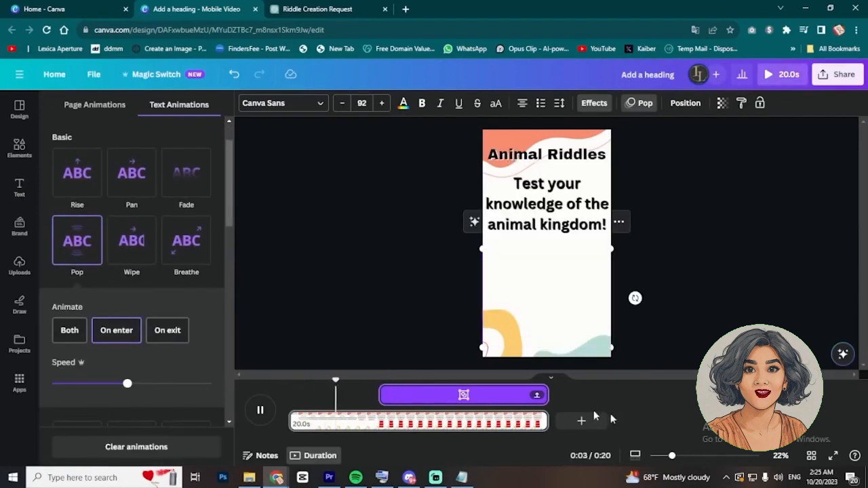
{"action": "scroll", "coordinate": [190, 316], "scroll_direction": "down", "scroll_amount": 5}
{"action": "scroll", "coordinate": [160, 311], "scroll_direction": "down", "scroll_amount": 5}
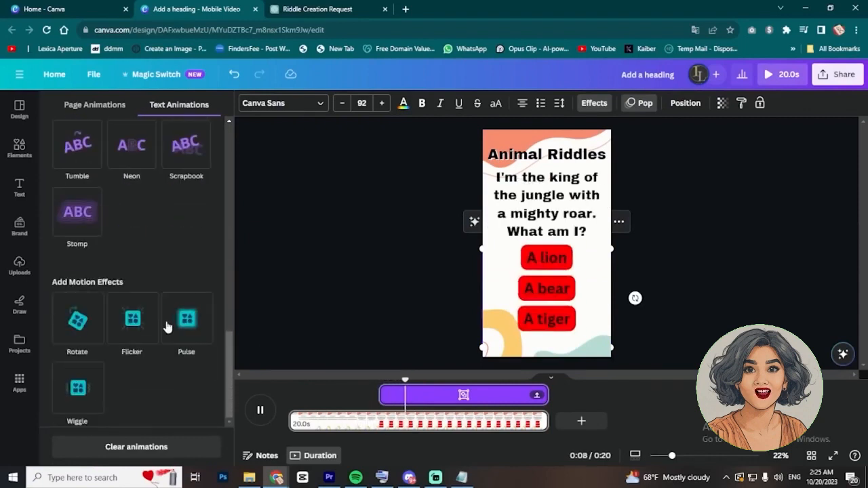
{"action": "left_click", "coordinate": [192, 338]}
{"action": "scroll", "coordinate": [130, 354], "scroll_direction": "down", "scroll_amount": 1}
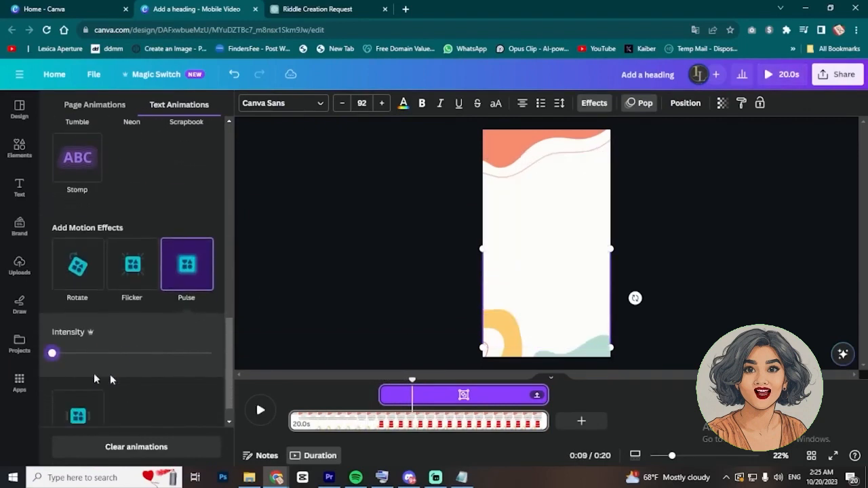
{"action": "left_click_drag", "start_coordinate": [409, 380], "coordinate": [241, 418]}
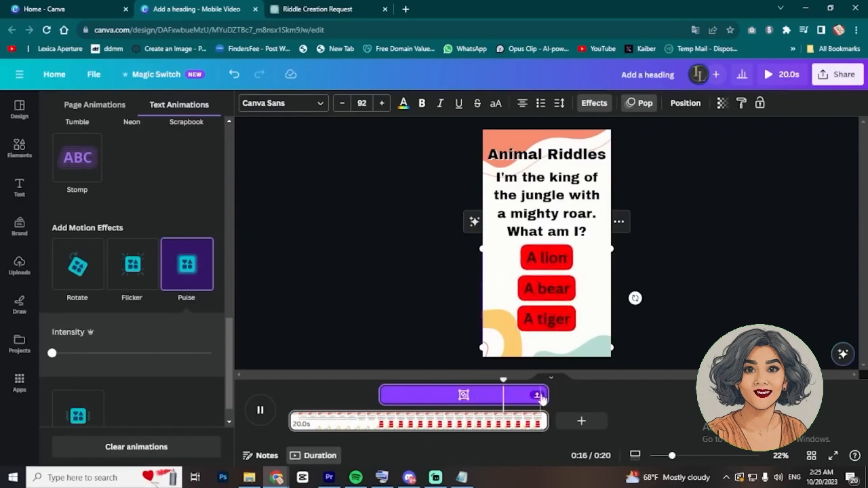
Extend the page to 24.0 seconds and trim the three answer labels to a duration of 13.0 seconds
{"action": "left_click_drag", "start_coordinate": [546, 422], "coordinate": [605, 422]}
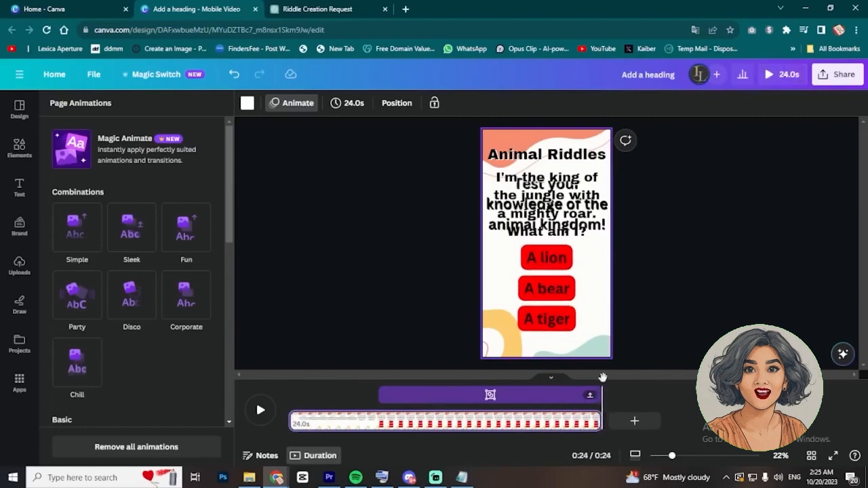
{"action": "left_click_drag", "start_coordinate": [602, 378], "coordinate": [539, 396]}
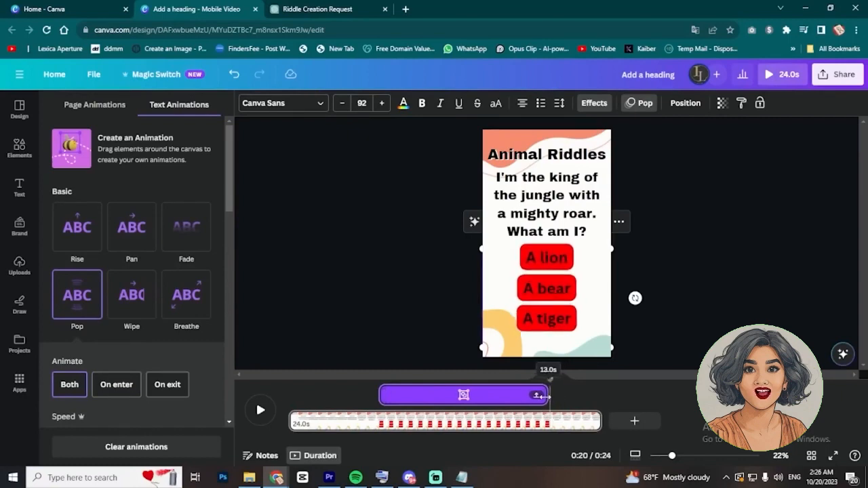
{"action": "left_click", "coordinate": [596, 396]}
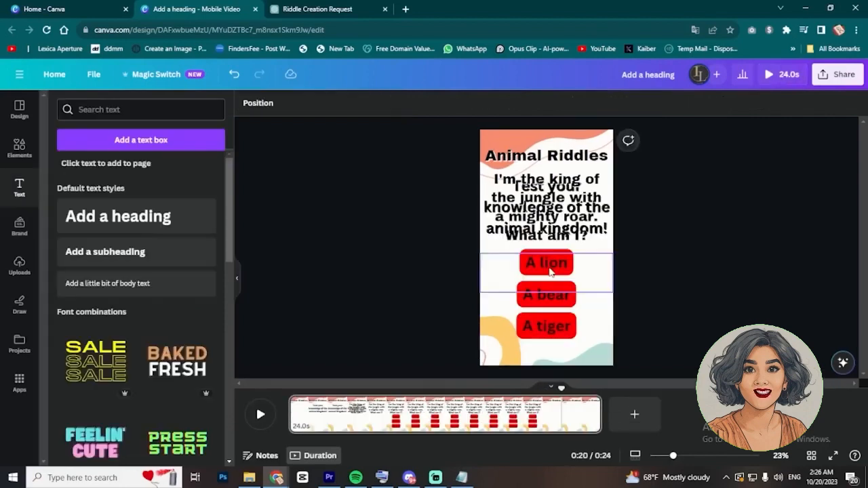
Duplicate the red "A lion" label and place the copy just below the original, overlapping the "A bear" label
{"action": "left_click", "coordinate": [550, 269]}
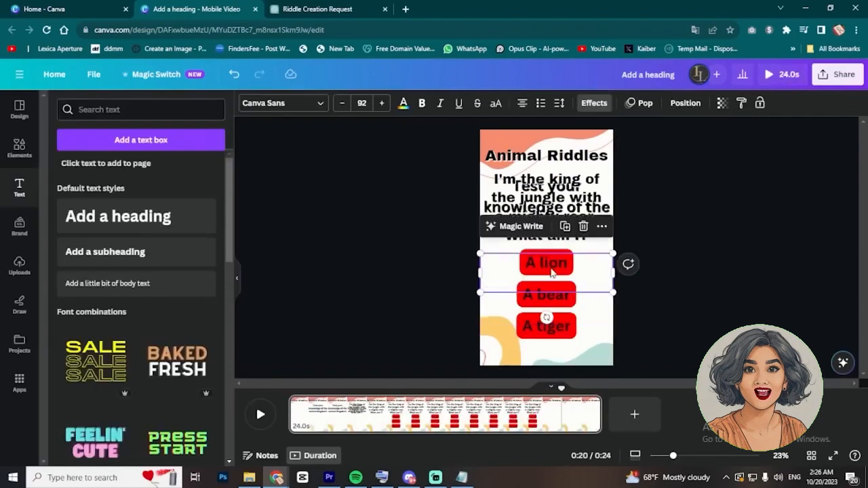
{"action": "left_click_drag", "start_coordinate": [551, 270], "coordinate": [549, 290]}
{"action": "left_click", "coordinate": [556, 278]}
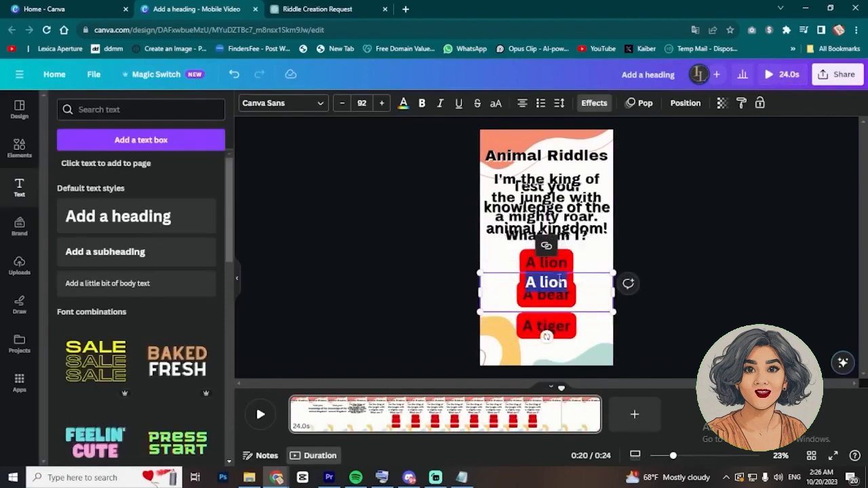
{"action": "left_click", "coordinate": [599, 307]}
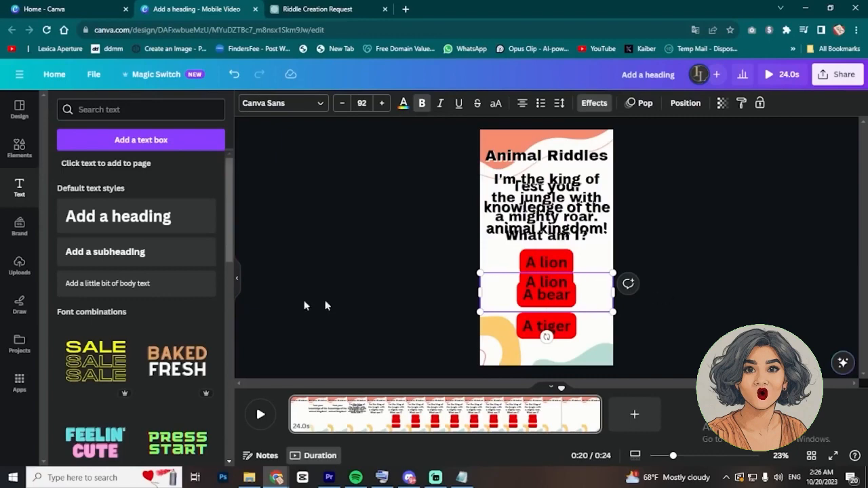
Set the background effect color of the copied "A lion" label to a custom bright green
{"action": "left_click", "coordinate": [594, 102]}
{"action": "scroll", "coordinate": [156, 287], "scroll_direction": "down", "scroll_amount": 5}
{"action": "left_click", "coordinate": [202, 348]}
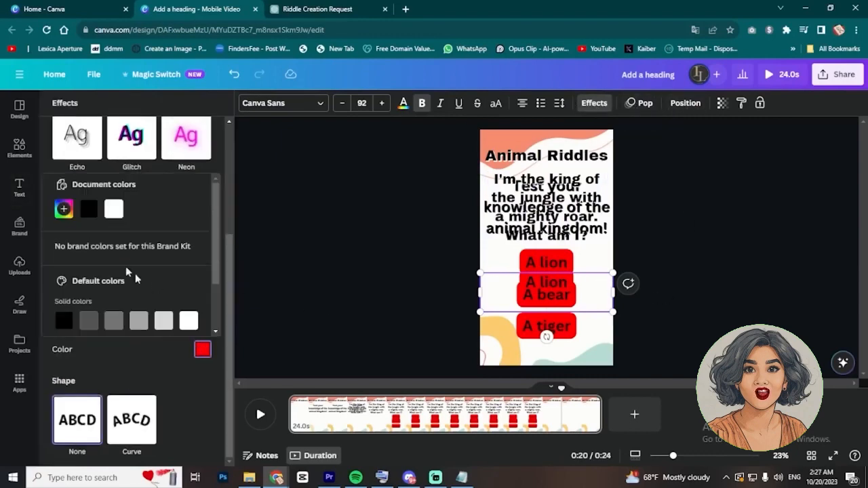
{"action": "left_click", "coordinate": [64, 208]}
{"action": "left_click", "coordinate": [121, 300]}
{"action": "left_click_drag", "start_coordinate": [122, 304], "coordinate": [105, 304]}
Enlarge the green "A lion" label to font size 147 and center it horizontally on the page
{"action": "left_click_drag", "start_coordinate": [613, 273], "coordinate": [777, 225]}
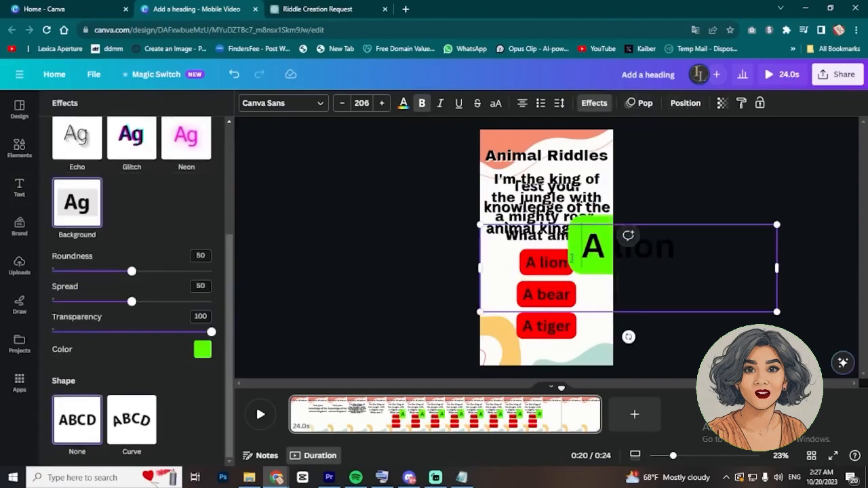
{"action": "left_click", "coordinate": [682, 350]}
{"action": "key", "text": "ctrl+z"}
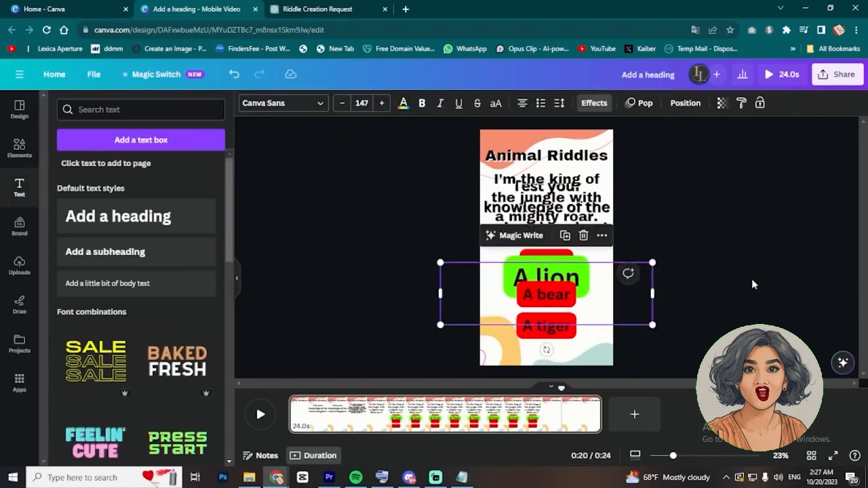
Show the green "A lion" label's timing and shift it to run from about 20 seconds to the page's end
{"action": "right_click", "coordinate": [556, 284]}
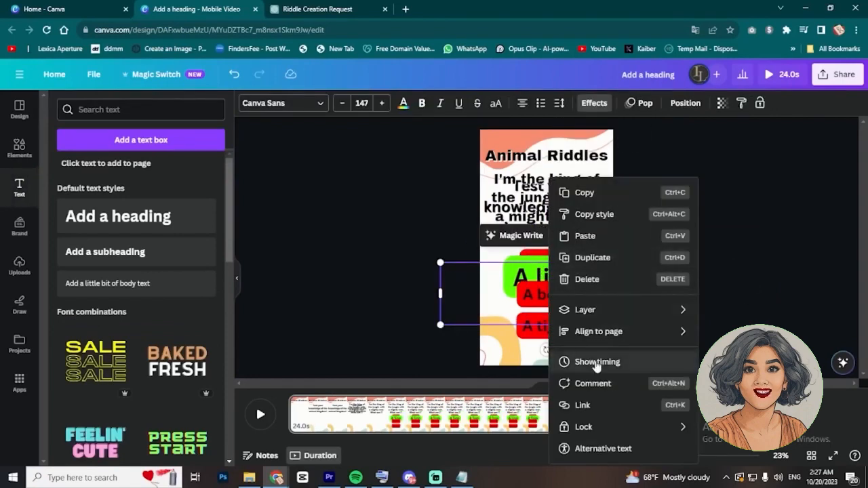
{"action": "left_click", "coordinate": [596, 360]}
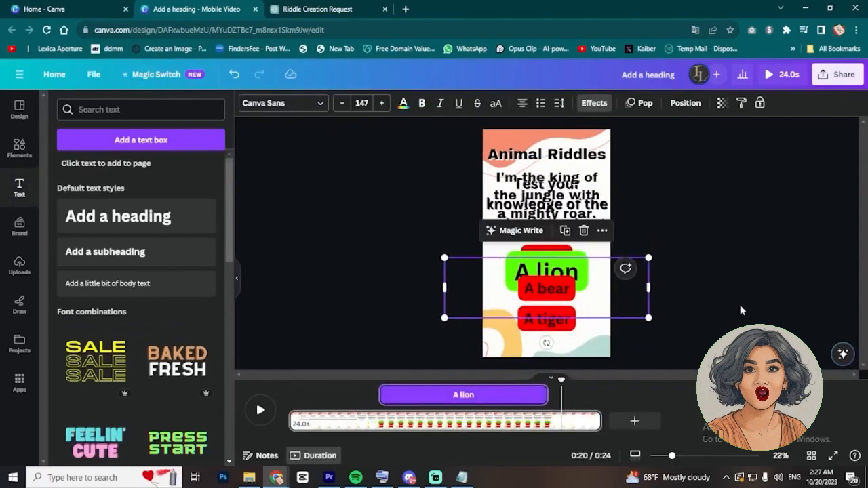
{"action": "left_click", "coordinate": [742, 310]}
{"action": "mouse_move", "coordinate": [581, 274]}
{"action": "left_mouse_down"}
{"action": "mouse_move", "coordinate": [568, 273]}
{"action": "mouse_move", "coordinate": [581, 274]}
{"action": "left_mouse_up"}
{"action": "right_click", "coordinate": [582, 279]}
{"action": "left_click", "coordinate": [600, 363]}
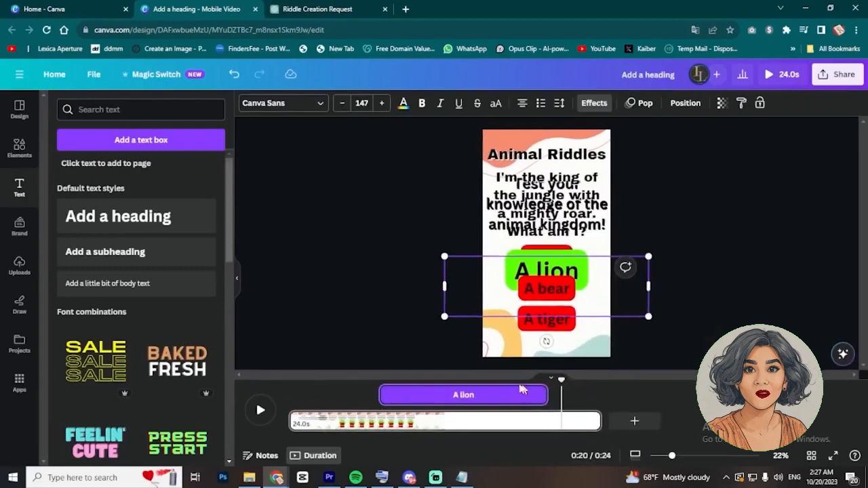
{"action": "left_click_drag", "start_coordinate": [561, 380], "coordinate": [554, 387]}
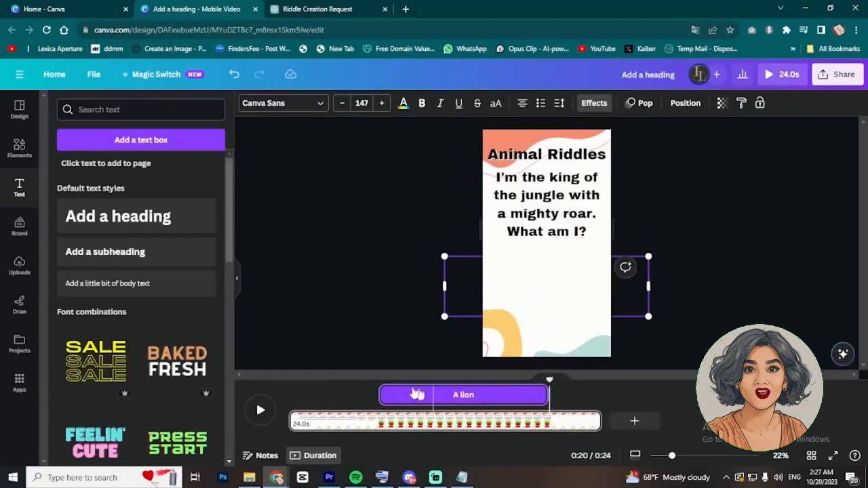
{"action": "left_click_drag", "start_coordinate": [499, 401], "coordinate": [553, 400]}
{"action": "left_click_drag", "start_coordinate": [437, 400], "coordinate": [547, 400]}
{"action": "left_click_drag", "start_coordinate": [547, 400], "coordinate": [571, 387]}
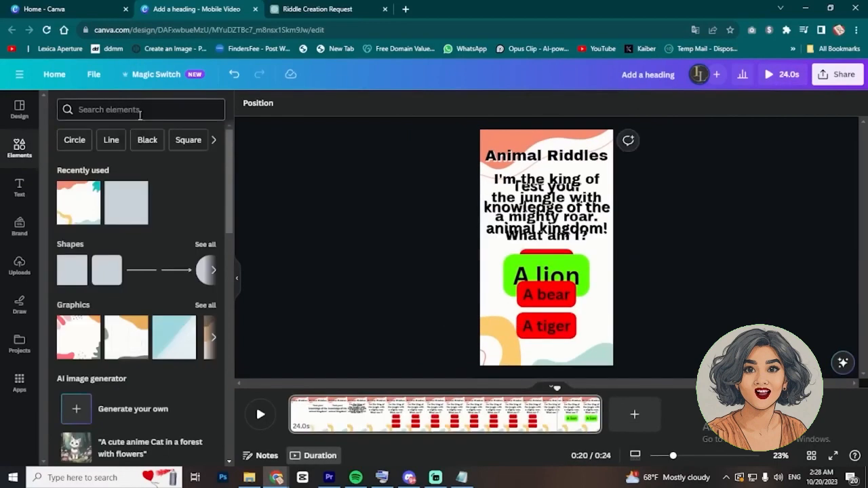
Search the elements for "celebrate" and add the animated firework fountain from the graphics
{"action": "type", "text": "ce"}
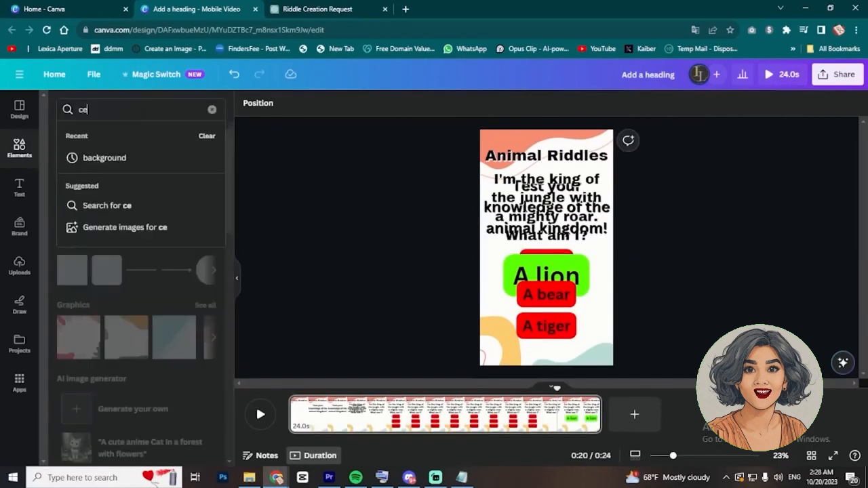
{"action": "type", "text": "lebrate"}
{"action": "key", "text": "Return"}
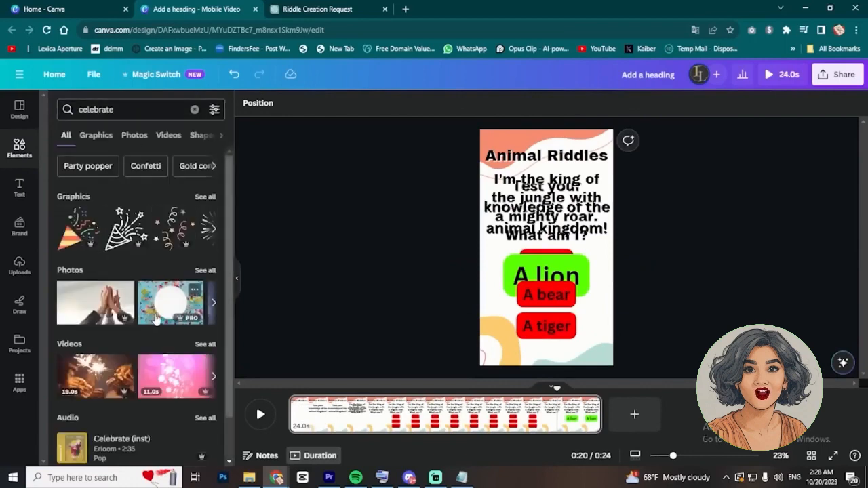
{"action": "scroll", "coordinate": [155, 319], "scroll_direction": "down", "scroll_amount": 1}
{"action": "scroll", "coordinate": [153, 224], "scroll_direction": "up", "scroll_amount": 1}
{"action": "left_click", "coordinate": [96, 135]}
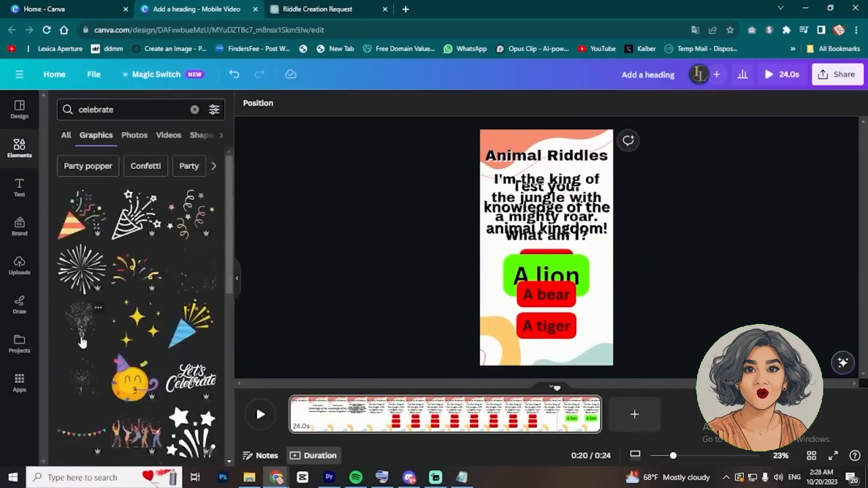
{"action": "left_click", "coordinate": [81, 343]}
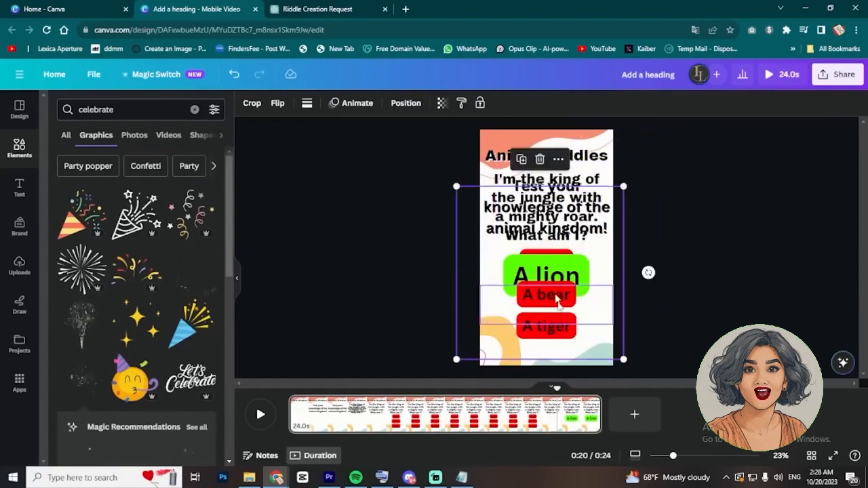
{"action": "right_click", "coordinate": [596, 359]}
{"action": "left_click", "coordinate": [490, 249]}
{"action": "left_click", "coordinate": [490, 277]}
{"action": "left_click", "coordinate": [464, 255]}
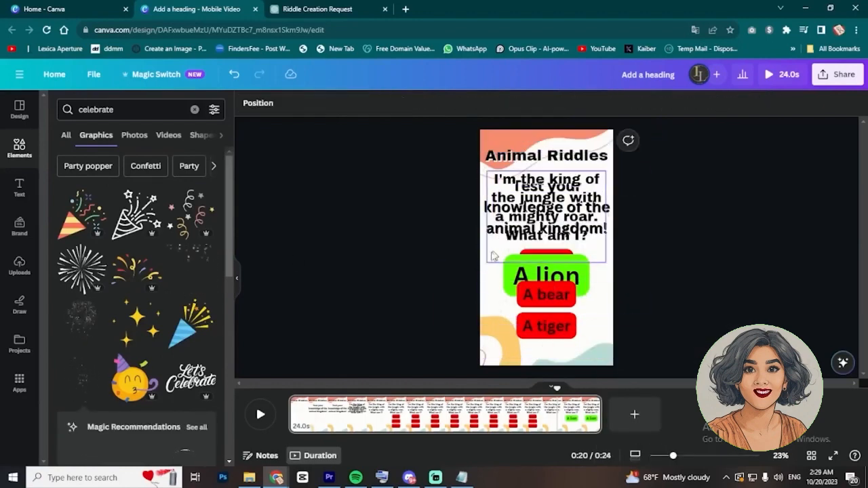
{"action": "left_click", "coordinate": [493, 255]}
{"action": "left_click", "coordinate": [668, 313]}
{"action": "left_click", "coordinate": [503, 253]}
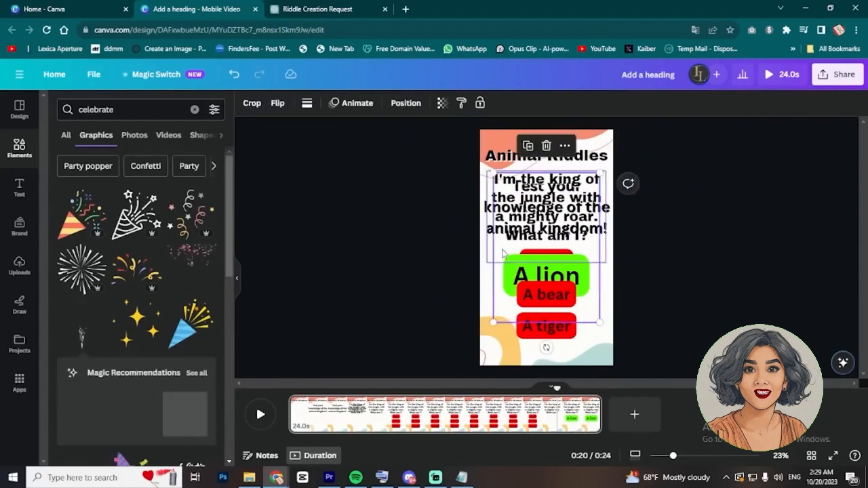
{"action": "left_click", "coordinate": [761, 288]}
Add the firework fountain graphic again and move it to the top of the layer order
{"action": "left_click", "coordinate": [84, 337]}
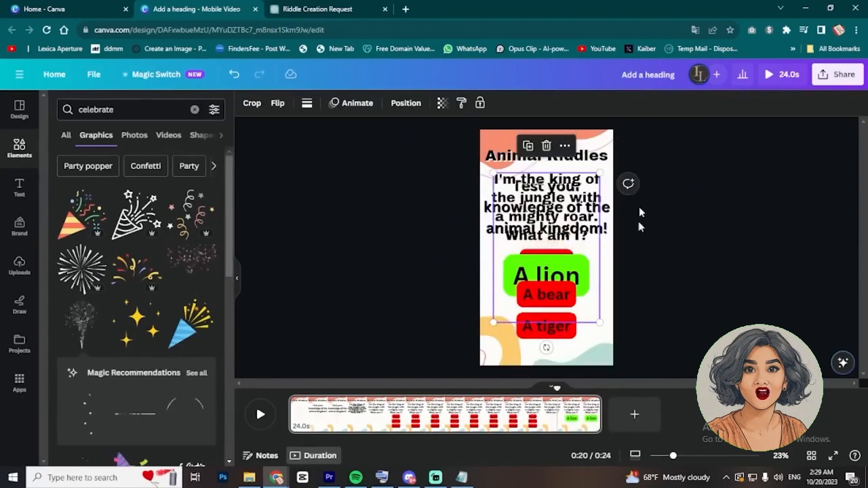
{"action": "left_click", "coordinate": [589, 301]}
{"action": "left_click", "coordinate": [686, 103]}
{"action": "left_click", "coordinate": [185, 107]}
{"action": "scroll", "coordinate": [132, 332], "scroll_direction": "down", "scroll_amount": 2}
{"action": "left_click_drag", "start_coordinate": [129, 343], "coordinate": [120, 160]}
Show the firework graphic's timing and trim its start so it runs only for the final 3.7 seconds
{"action": "right_click", "coordinate": [545, 206]}
{"action": "left_click", "coordinate": [592, 337]}
{"action": "left_click_drag", "start_coordinate": [290, 395], "coordinate": [561, 401]}
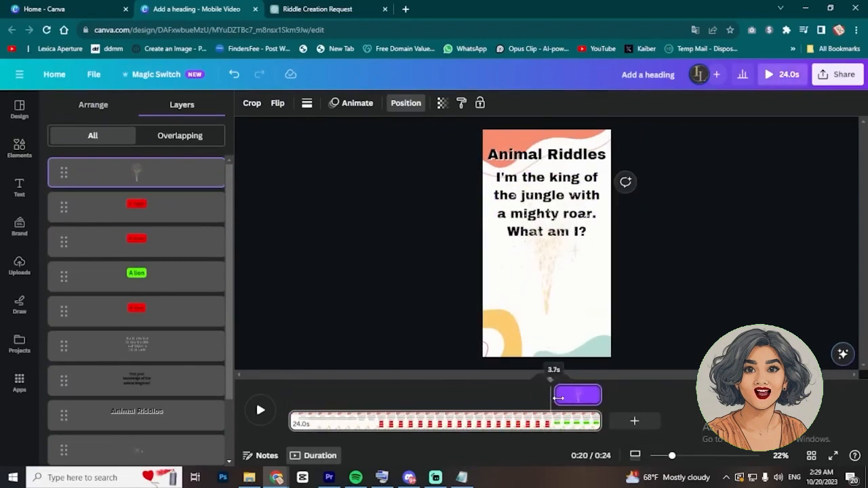
{"action": "left_click_drag", "start_coordinate": [558, 398], "coordinate": [523, 390]}
Play back the end of the video to check the green answer reveal together with the fireworks
{"action": "key", "text": "space"}
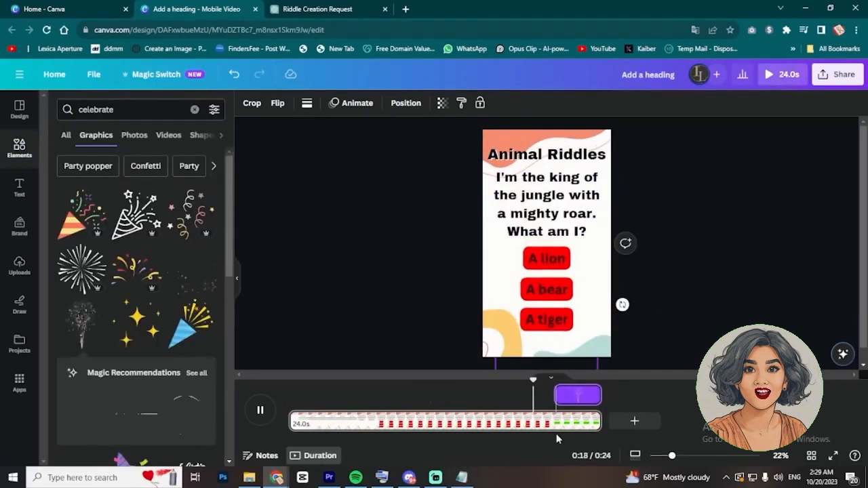
{"action": "left_click", "coordinate": [512, 407]}
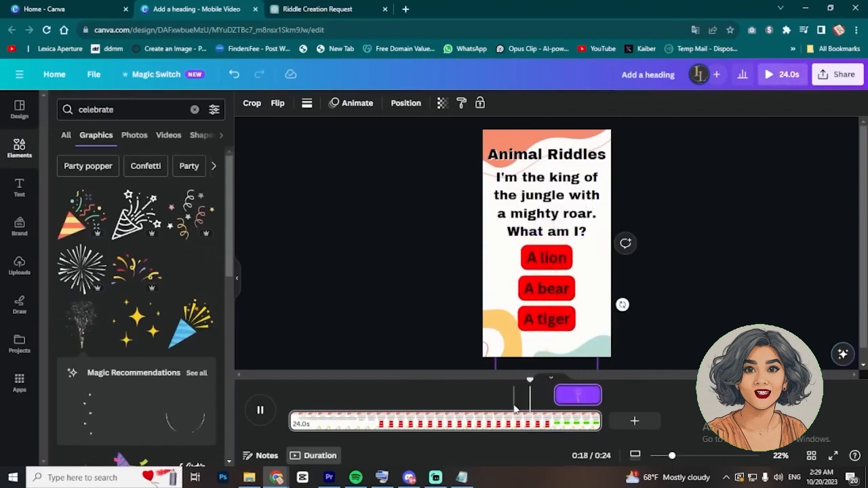
{"action": "left_click", "coordinate": [559, 290]}
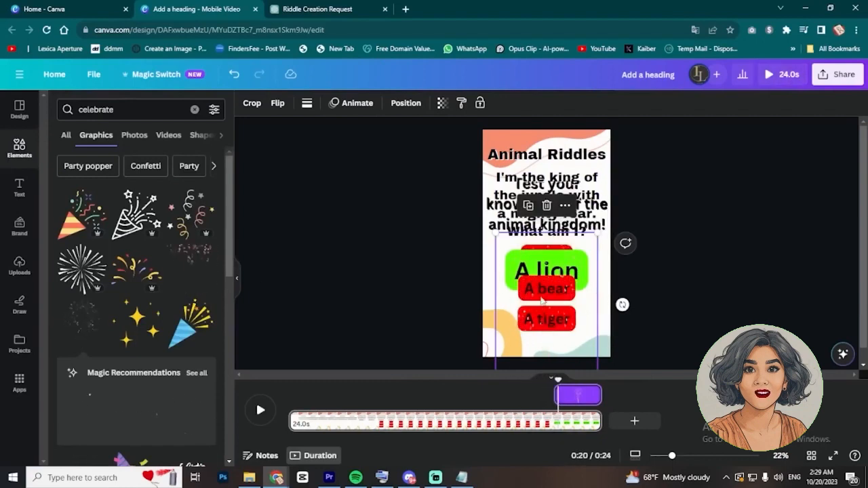
{"action": "left_click", "coordinate": [259, 416]}
{"action": "left_click", "coordinate": [258, 416]}
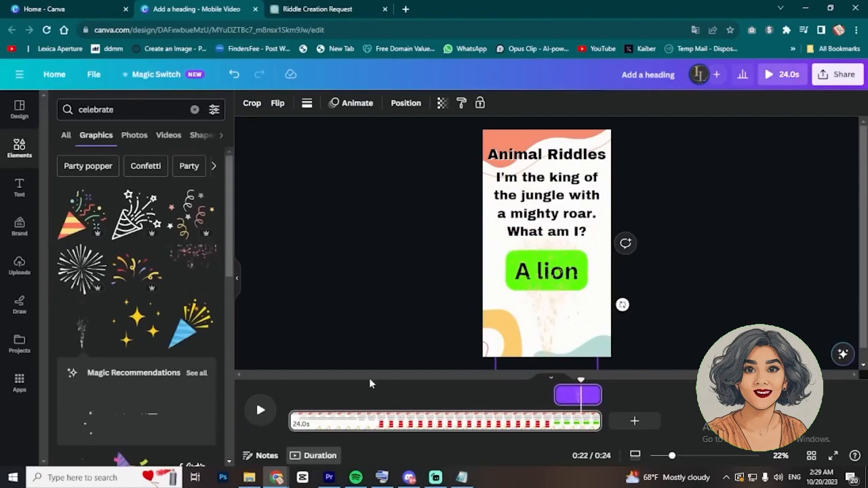
Delete the extra full-length firework graphic layered just above the background image, and play the video from the start
{"action": "left_click", "coordinate": [552, 309]}
{"action": "left_click", "coordinate": [546, 183]}
{"action": "left_click", "coordinate": [710, 104]}
{"action": "scroll", "coordinate": [162, 350], "scroll_direction": "down", "scroll_amount": 1}
{"action": "left_click", "coordinate": [216, 364]}
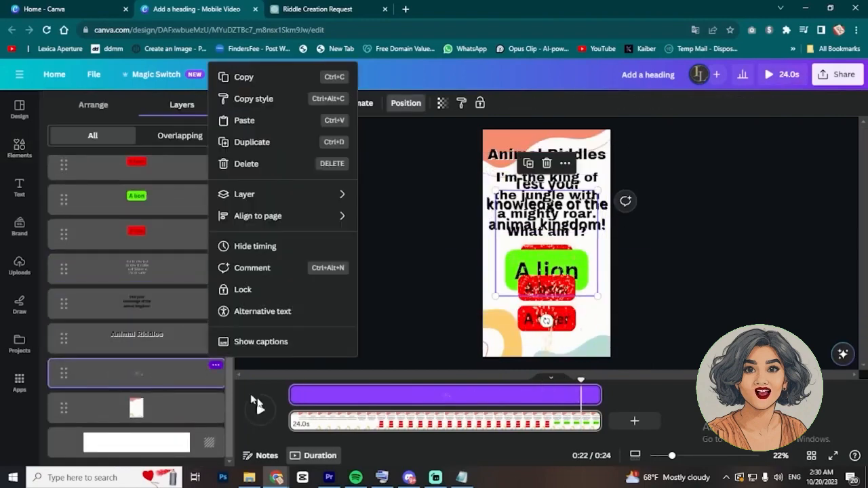
{"action": "left_click", "coordinate": [261, 246]}
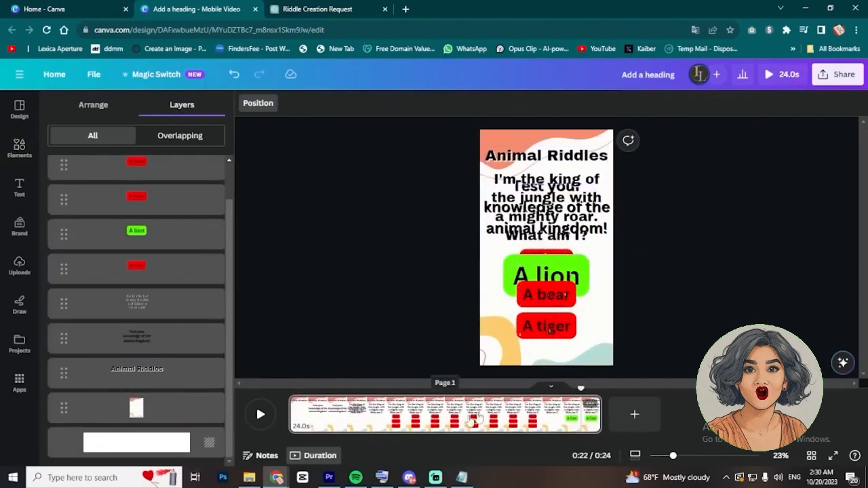
{"action": "left_click_drag", "start_coordinate": [581, 389], "coordinate": [223, 406]}
{"action": "left_click", "coordinate": [261, 415]}
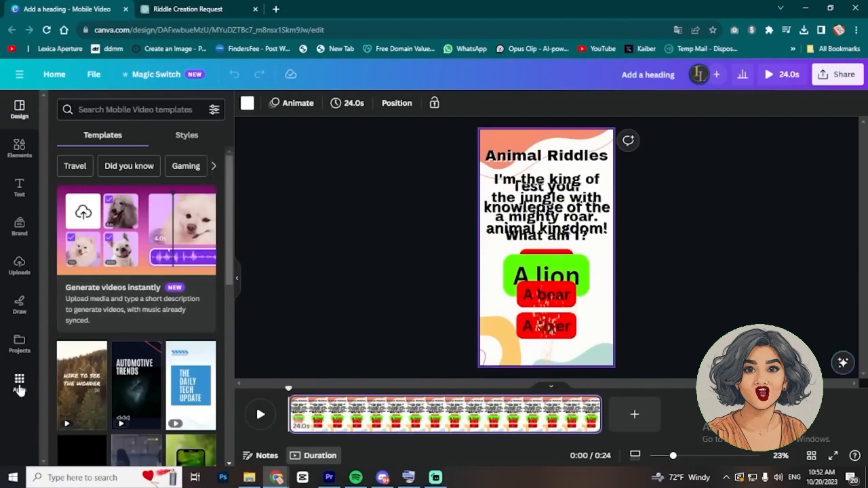
Search the Canva apps for "bulk create" and open the Bulk create app
{"action": "left_click", "coordinate": [19, 383]}
{"action": "left_click", "coordinate": [135, 109]}
{"action": "type", "text": "bul"}
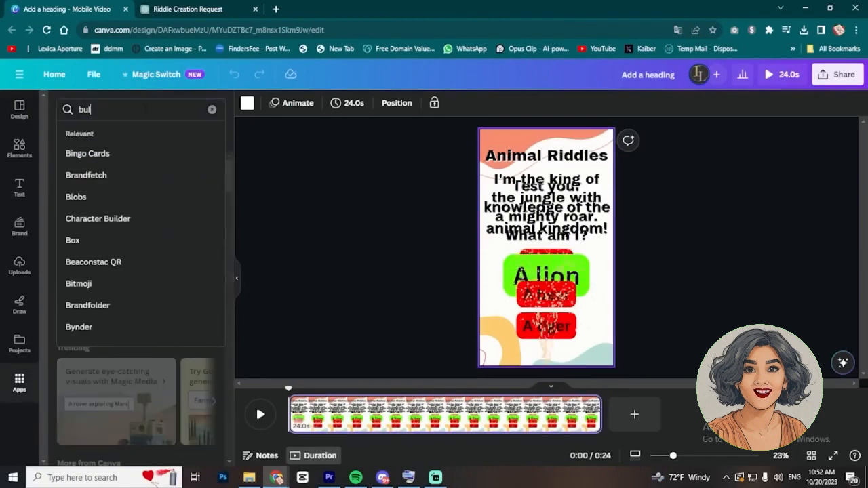
{"action": "type", "text": "k"}
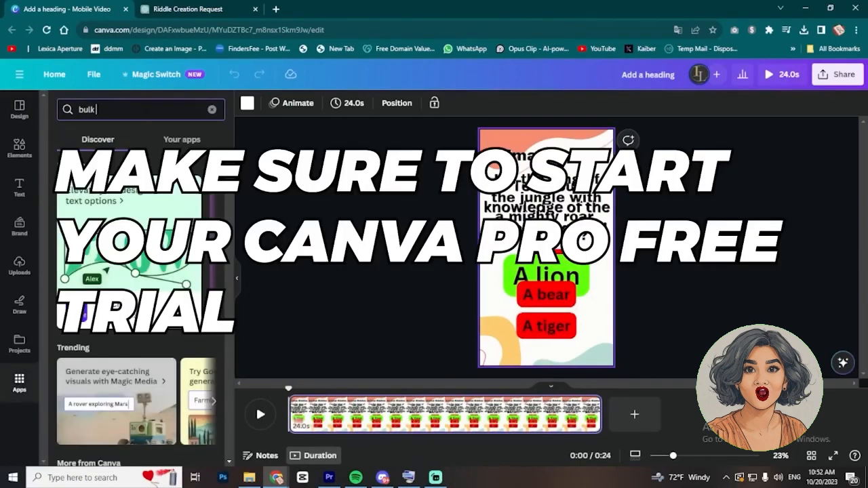
{"action": "type", "text": " create"}
{"action": "key", "text": "Return"}
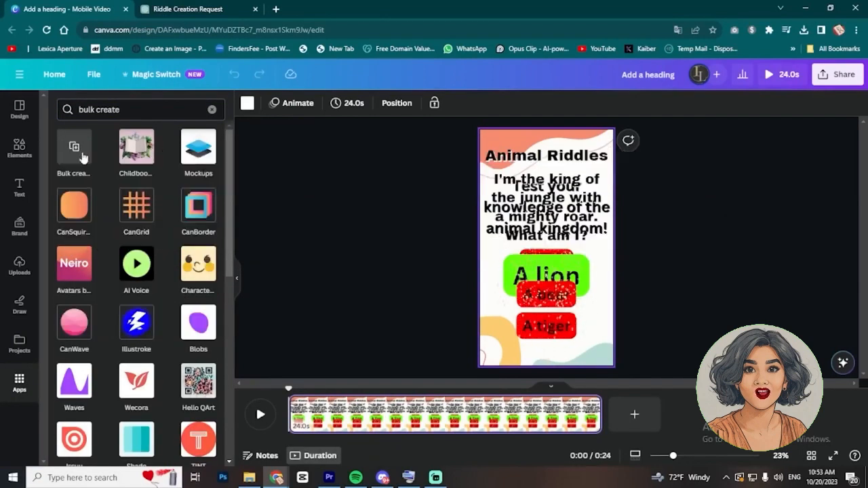
{"action": "left_click", "coordinate": [74, 147]}
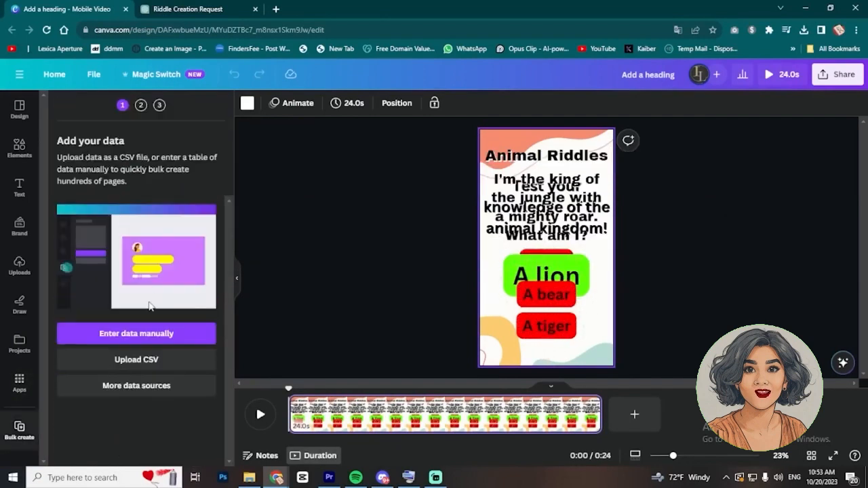
Replace the sample data in the manual entry table with the riddle table copied from the ChatGPT conversation, and confirm the data
{"action": "left_click", "coordinate": [148, 341]}
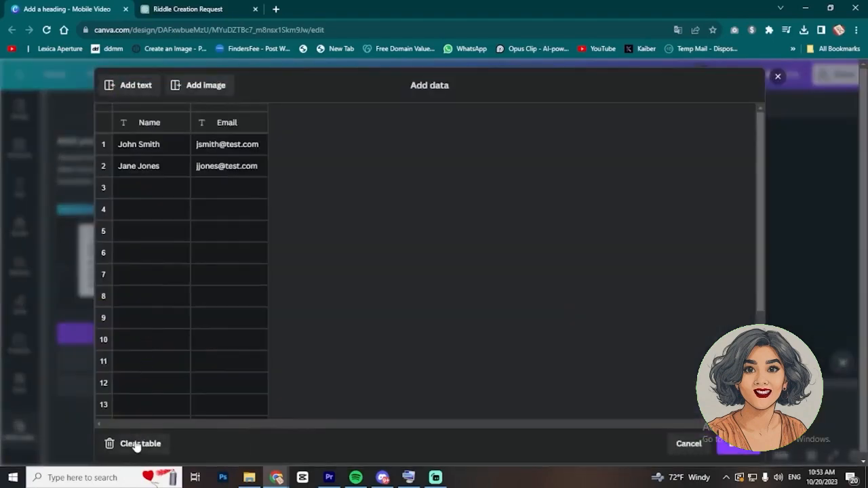
{"action": "left_click", "coordinate": [137, 444]}
{"action": "left_click", "coordinate": [194, 8]}
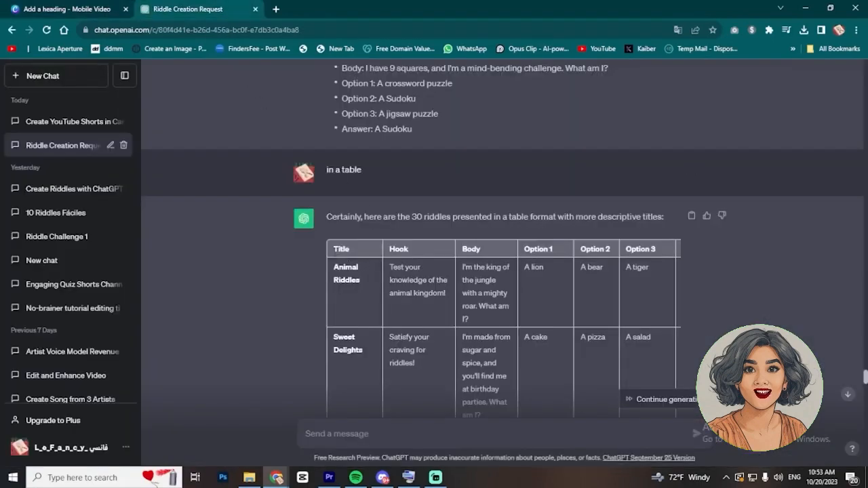
{"action": "left_click_drag", "start_coordinate": [332, 249], "coordinate": [666, 261]}
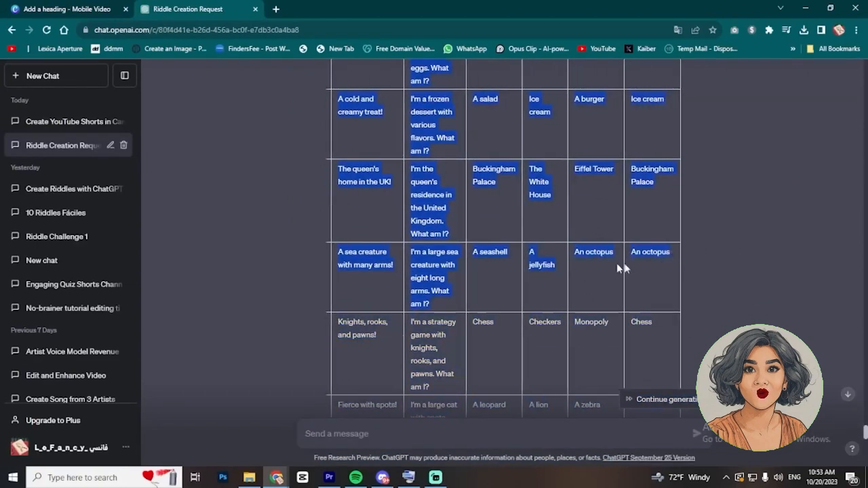
{"action": "left_click", "coordinate": [19, 9]}
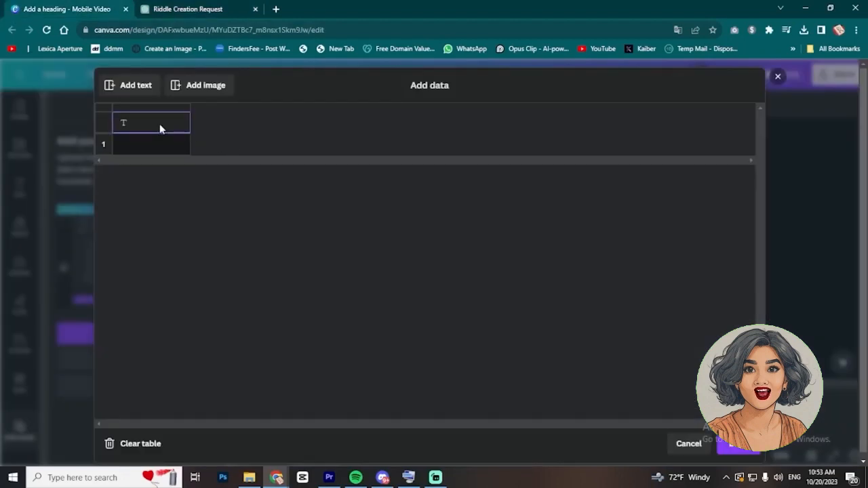
{"action": "key", "text": "ctrl+v"}
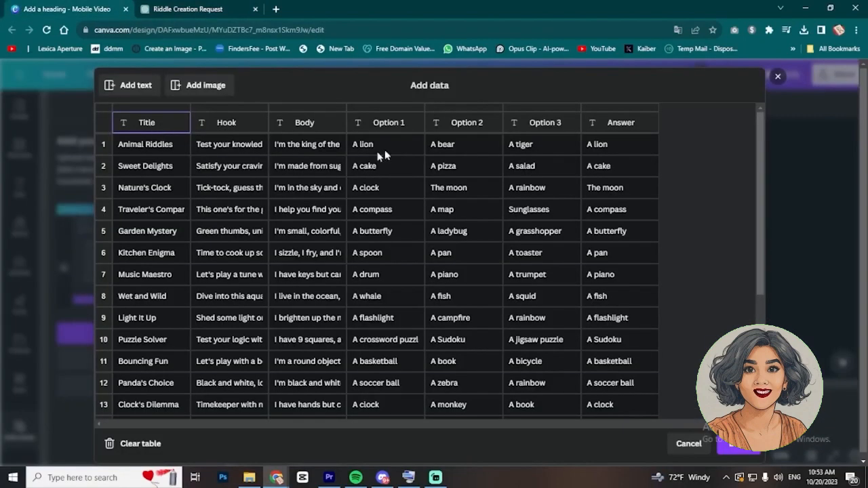
{"action": "scroll", "coordinate": [250, 285], "scroll_direction": "down", "scroll_amount": 3}
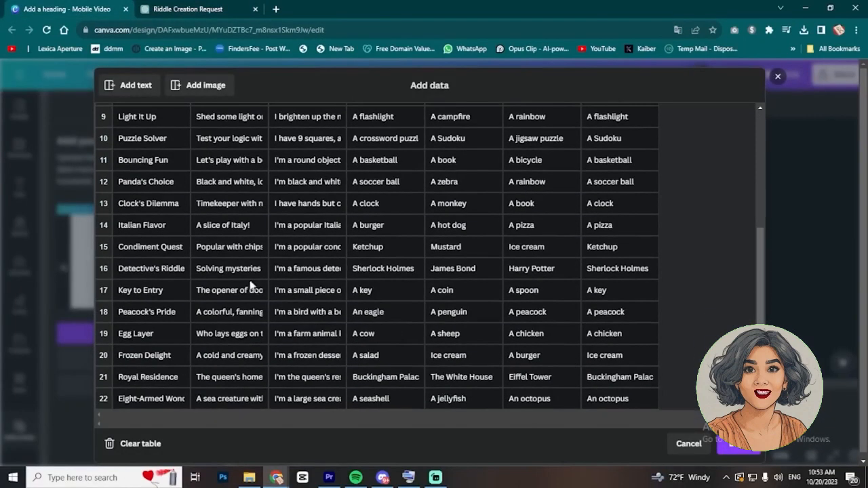
{"action": "scroll", "coordinate": [342, 292], "scroll_direction": "up", "scroll_amount": 3}
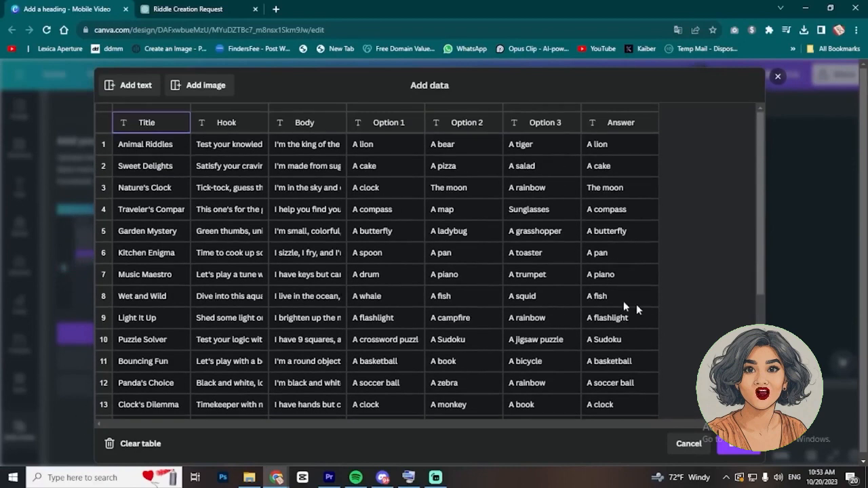
{"action": "left_click", "coordinate": [735, 448]}
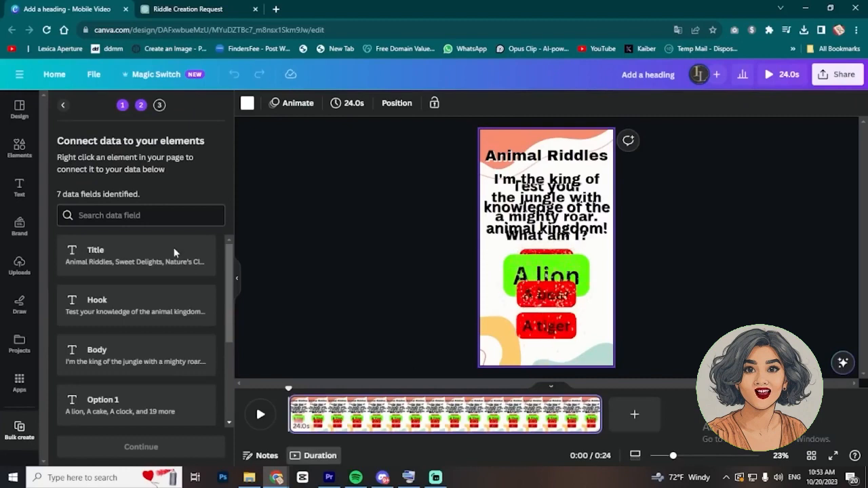
Connect the "Animal Riddles" heading on the page to the Title data field
{"action": "scroll", "coordinate": [175, 252], "scroll_direction": "down", "scroll_amount": 3}
{"action": "scroll", "coordinate": [174, 246], "scroll_direction": "up", "scroll_amount": 3}
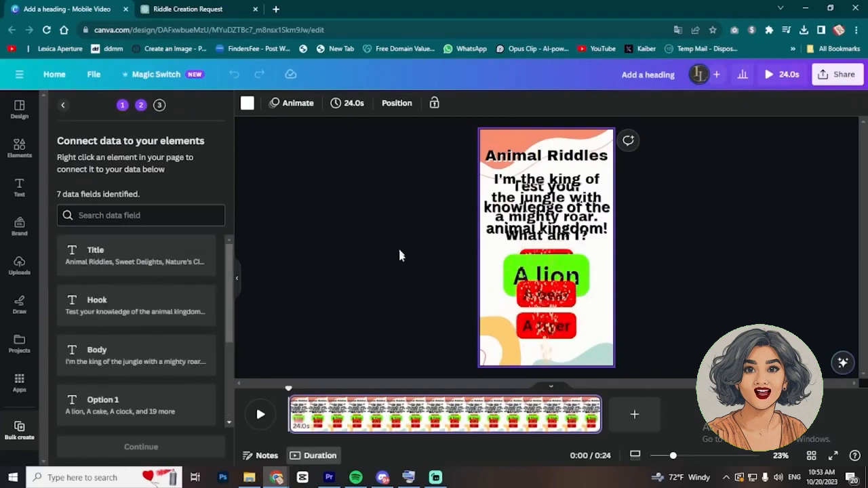
{"action": "left_click", "coordinate": [570, 159]}
{"action": "right_click", "coordinate": [573, 161]}
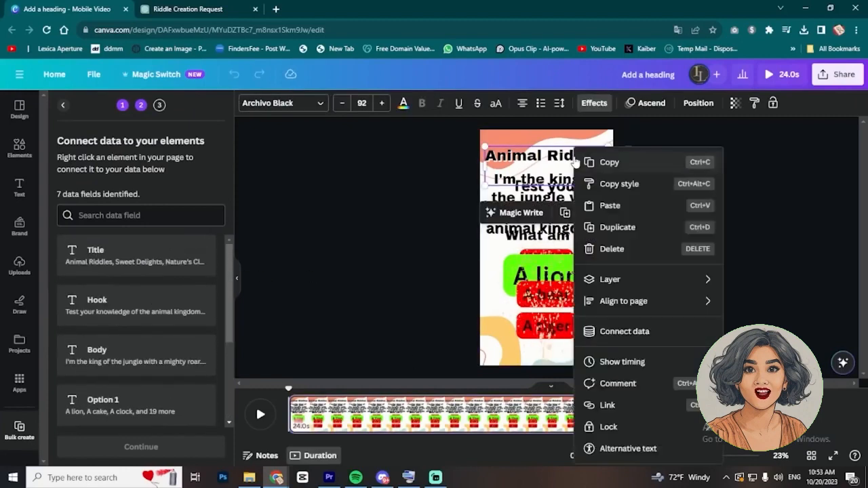
{"action": "left_click", "coordinate": [629, 333]}
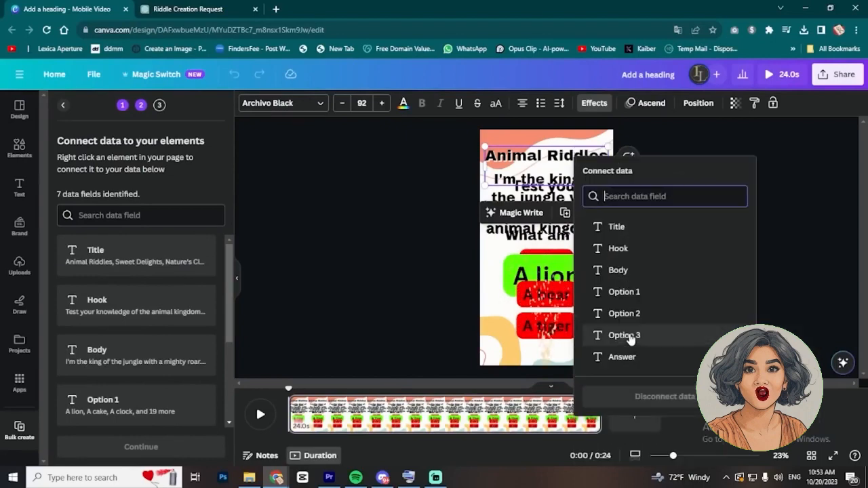
{"action": "left_click", "coordinate": [617, 229]}
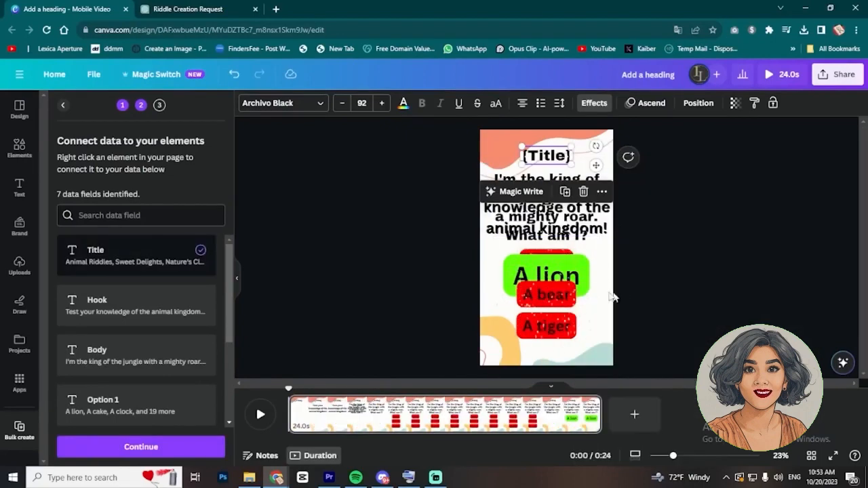
{"action": "left_click", "coordinate": [785, 326]}
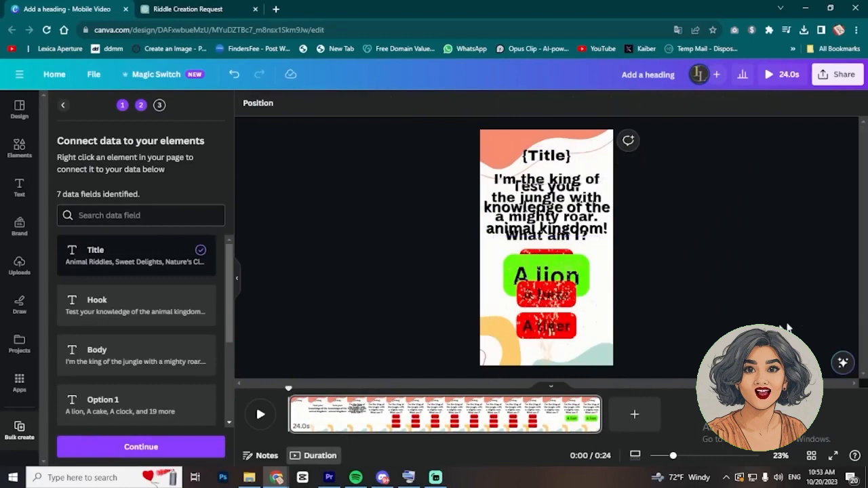